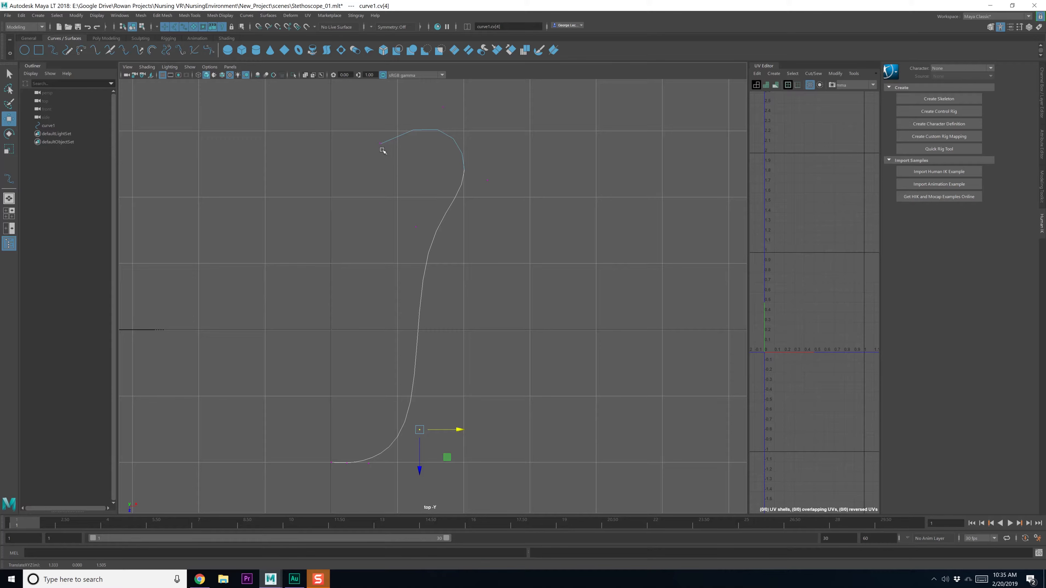
# Drag the curve's first point (cv[0]) to reshape its hooked top end
pyautogui.click(381, 145)
pyautogui.keyDown('alt'); pyautogui.moveTo(390, 158); pyautogui.dragTo(384, 181, button='middle'); pyautogui.keyUp('alt')
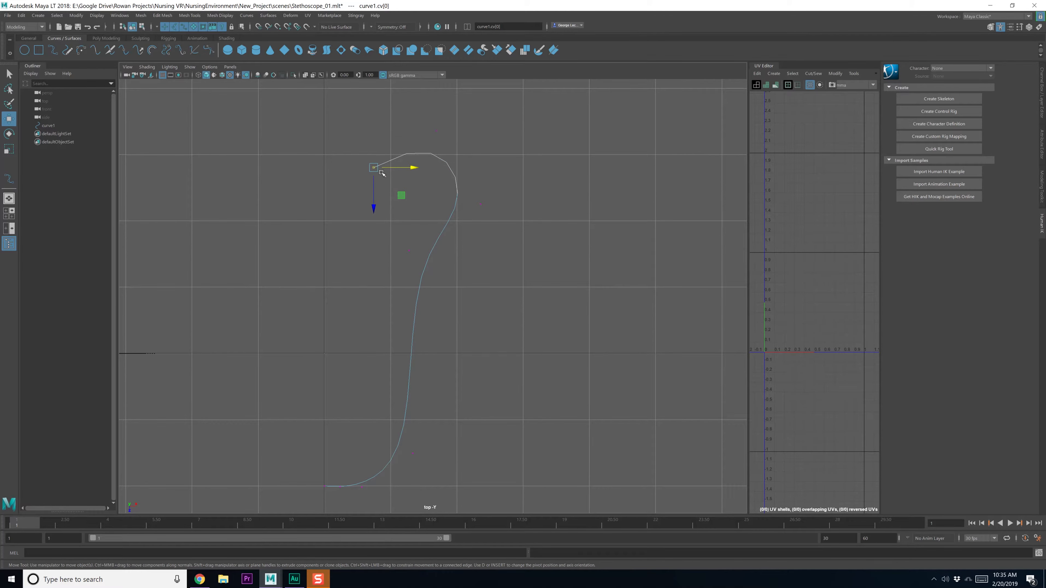
pyautogui.moveTo(383, 173); pyautogui.dragTo(392, 161)
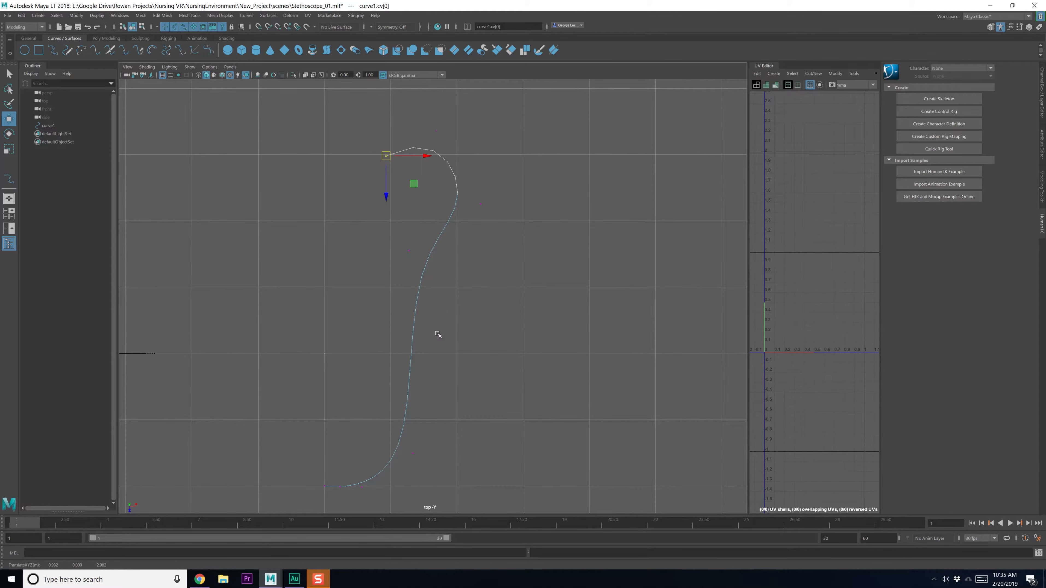
pyautogui.keyDown('alt'); pyautogui.moveTo(378, 366); pyautogui.dragTo(407, 350, button='middle'); pyautogui.keyUp('alt')
pyautogui.keyDown('alt'); pyautogui.moveTo(397, 399); pyautogui.dragTo(437, 308, button='middle'); pyautogui.keyUp('alt')
pyautogui.scroll(-4, 452, 315)
pyautogui.keyDown('alt'); pyautogui.moveTo(422, 367); pyautogui.dragTo(426, 298, button='middle'); pyautogui.keyUp('alt')
pyautogui.keyDown('alt'); pyautogui.moveTo(449, 206); pyautogui.dragTo(417, 306, button='middle'); pyautogui.keyUp('alt')
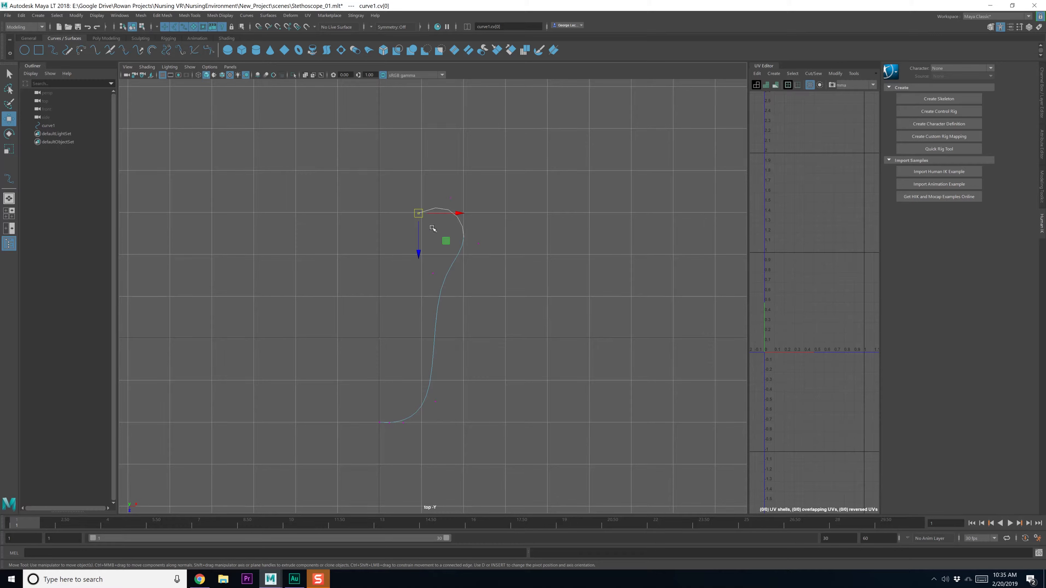
# Maximize the perspective view, inspect the flat curve, and clear the point selection
pyautogui.press('space')
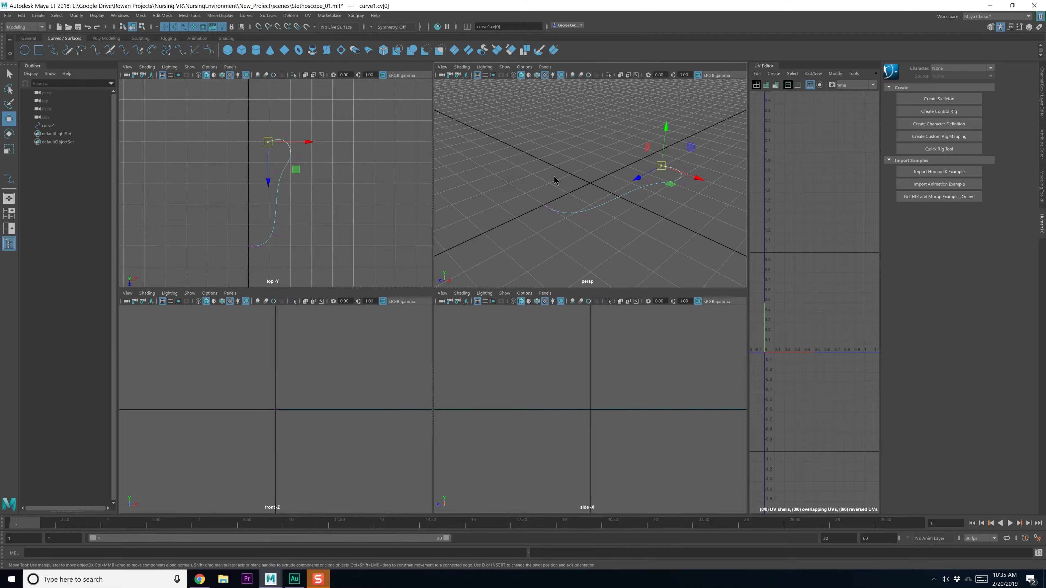
pyautogui.press('space')
pyautogui.keyDown('alt'); pyautogui.moveTo(450, 238); pyautogui.dragTo(531, 255); pyautogui.keyUp('alt')
pyautogui.scroll(2, 445, 252)
pyautogui.press('q')
pyautogui.scroll(3, 385, 218)
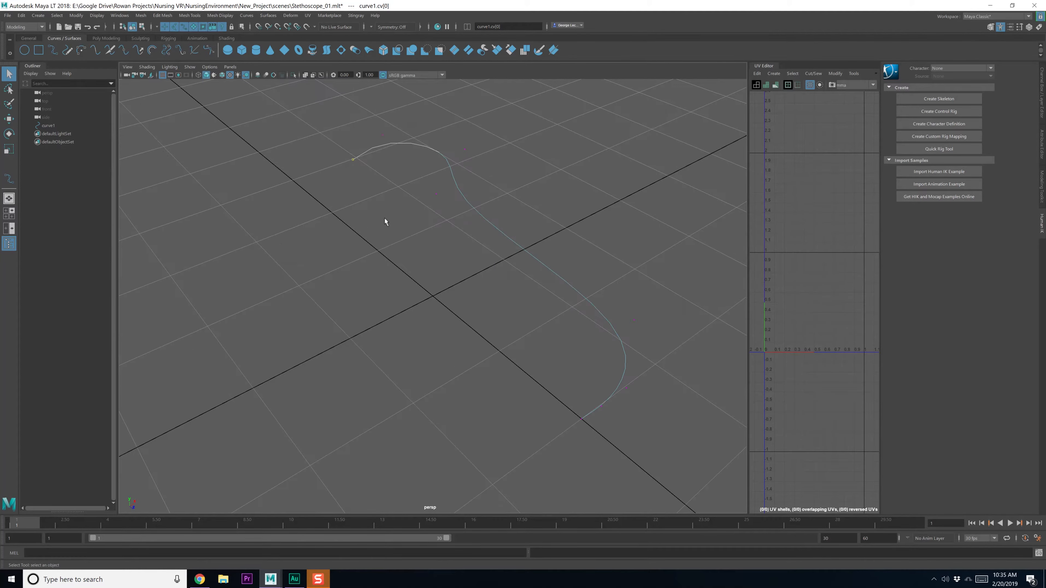
pyautogui.keyDown('alt'); pyautogui.moveTo(384, 217); pyautogui.dragTo(371, 271, button='middle'); pyautogui.keyUp('alt')
pyautogui.click(372, 271)
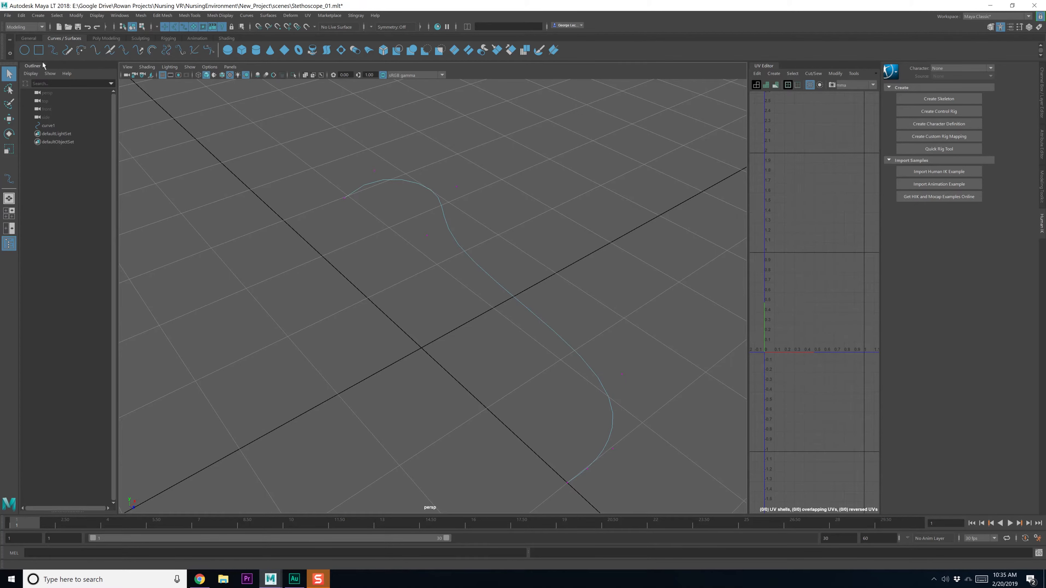
# Create a NURBS circle and set its Rotate Z to 90 so it stands upright
pyautogui.click(25, 57)
pyautogui.press('e')
pyautogui.moveTo(427, 316); pyautogui.dragTo(385, 345)
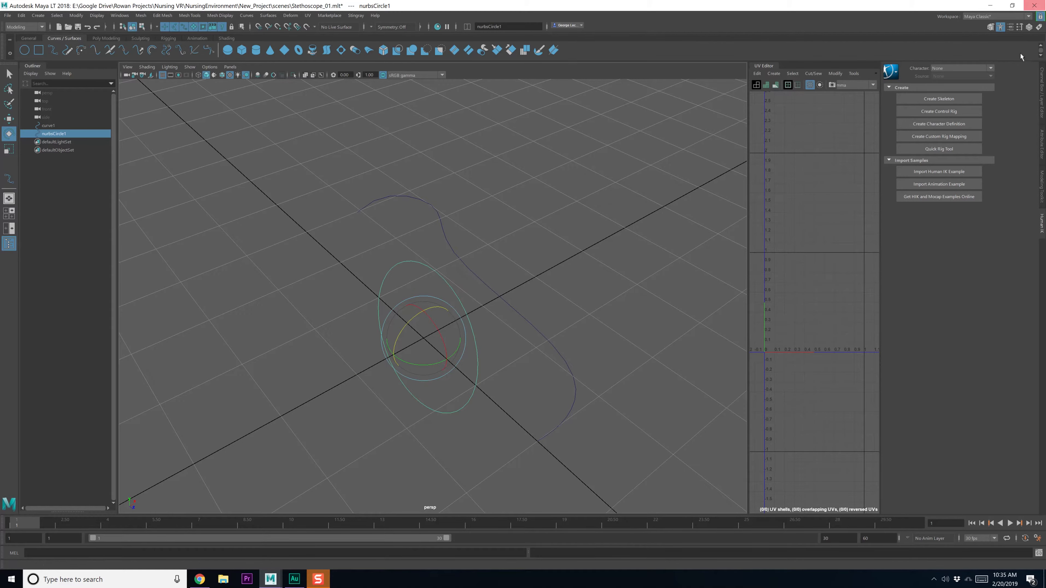
pyautogui.click(1029, 27)
pyautogui.click(1023, 123)
pyautogui.write('90')
pyautogui.press('Return')
pyautogui.keyDown('alt'); pyautogui.moveTo(617, 352); pyautogui.dragTo(600, 363); pyautogui.keyUp('alt')
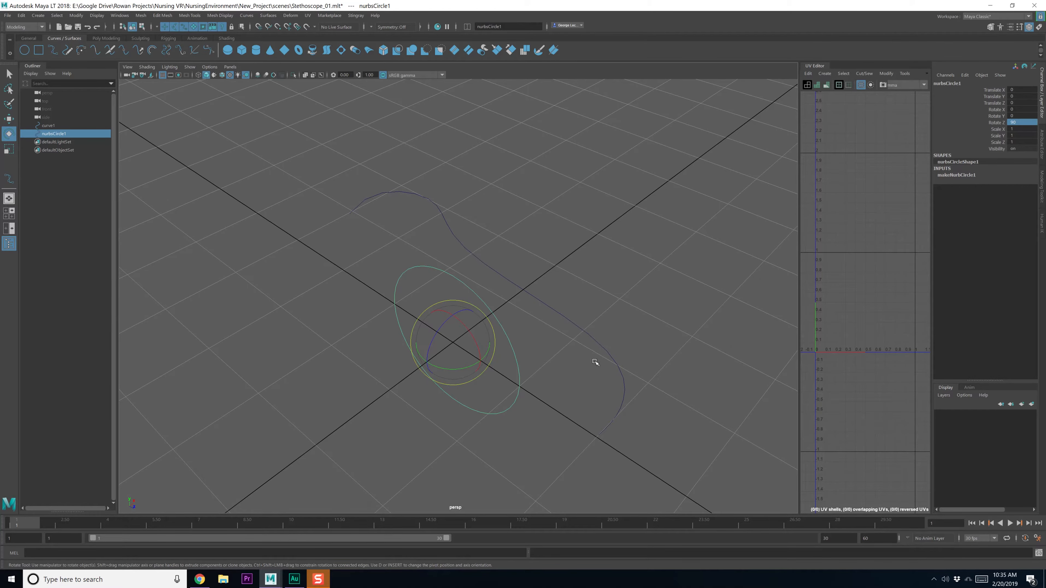
# Snap the circle onto the curve's upper end and scale it down to 0.063
pyautogui.press('w')
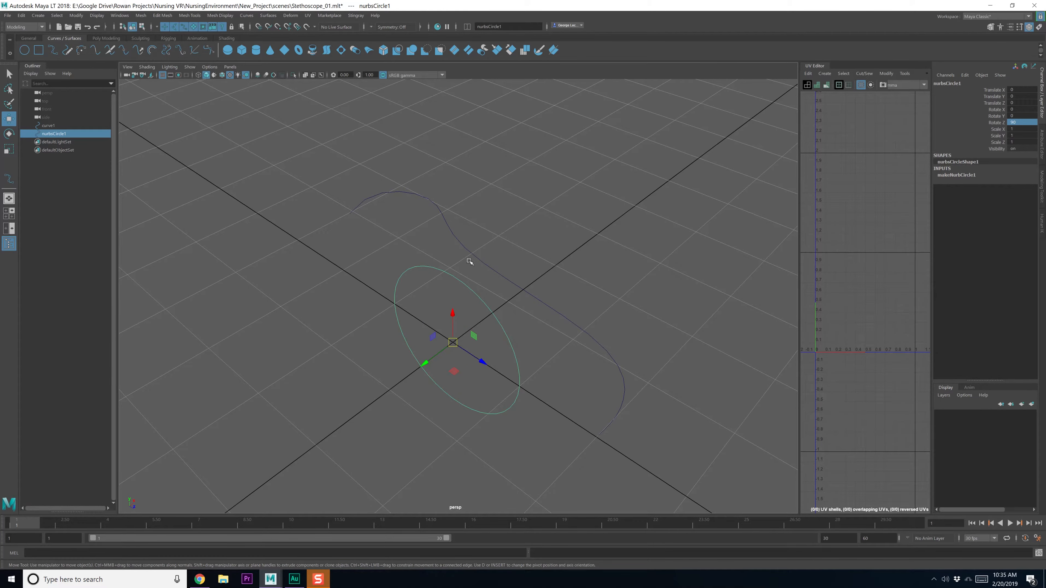
pyautogui.press('c')
pyautogui.moveTo(478, 257); pyautogui.dragTo(301, 251, button='middle')
pyautogui.press('r')
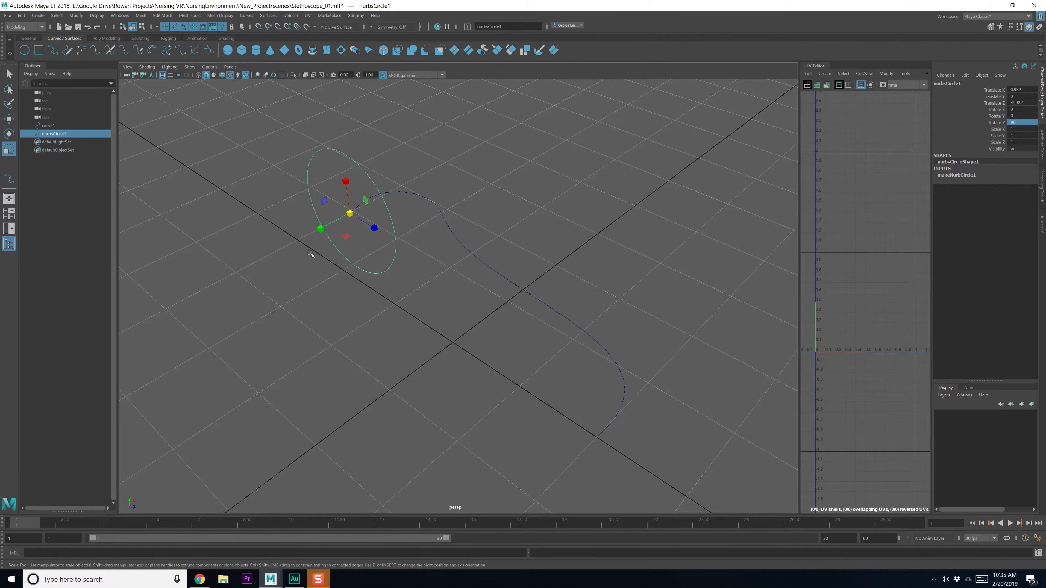
pyautogui.moveTo(354, 214); pyautogui.dragTo(255, 223)
pyautogui.keyDown('alt'); pyautogui.moveTo(370, 262); pyautogui.dragTo(263, 262); pyautogui.keyUp('alt')
pyautogui.keyDown('alt'); pyautogui.moveTo(531, 290); pyautogui.dragTo(467, 281); pyautogui.keyUp('alt')
# Add the curve to the selection alongside the circle
pyautogui.press('q')
pyautogui.keyDown('alt'); pyautogui.moveTo(468, 190); pyautogui.dragTo(474, 318, button='middle'); pyautogui.keyUp('alt')
pyautogui.scroll(5, 478, 319)
pyautogui.keyDown('alt'); pyautogui.moveTo(418, 273); pyautogui.dragTo(387, 245); pyautogui.keyUp('alt')
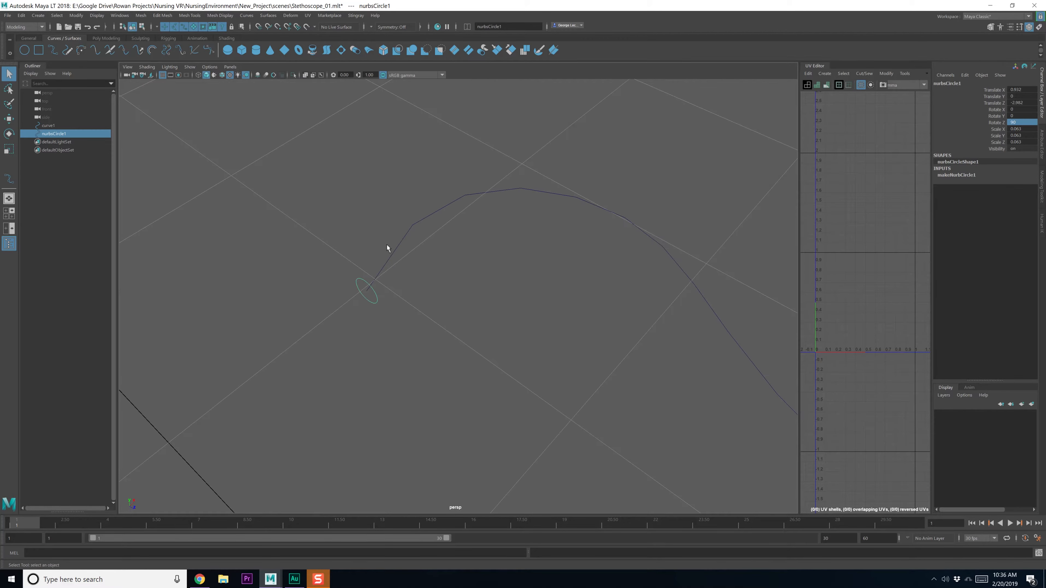
pyautogui.keyDown('shift'); pyautogui.click(389, 248); pyautogui.keyUp('shift')
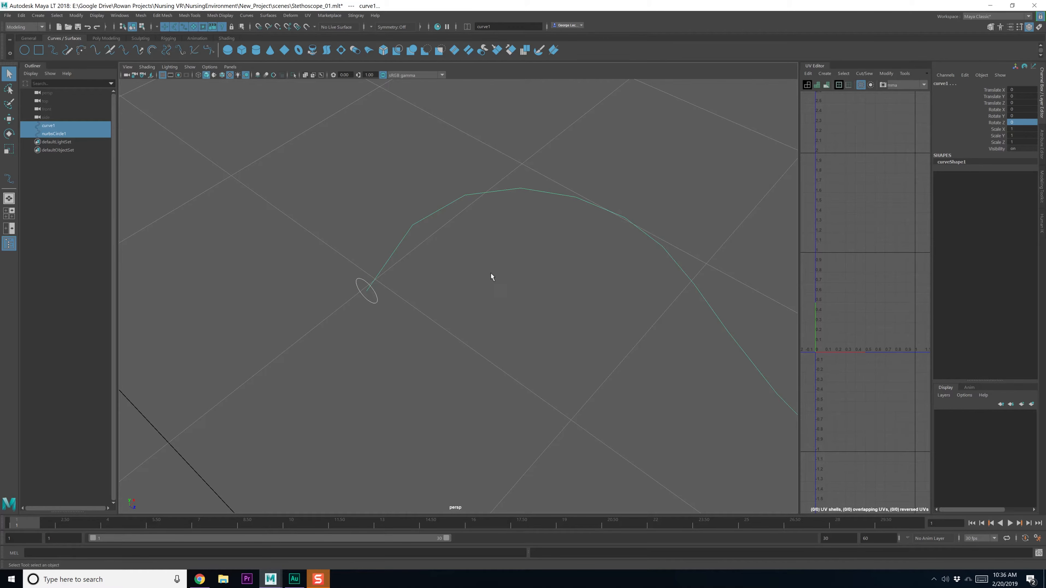
# Extrude the circle along curve1 and set extrude1's Fixed Path to 1
pyautogui.click(260, 16)
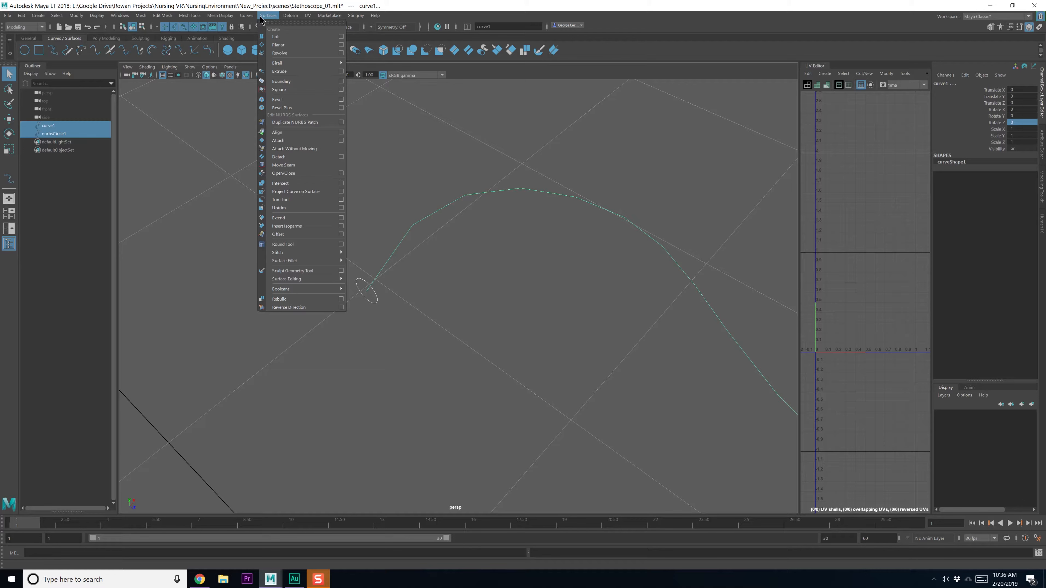
pyautogui.click(296, 74)
pyautogui.keyDown('alt'); pyautogui.moveTo(576, 433); pyautogui.dragTo(601, 306); pyautogui.keyUp('alt')
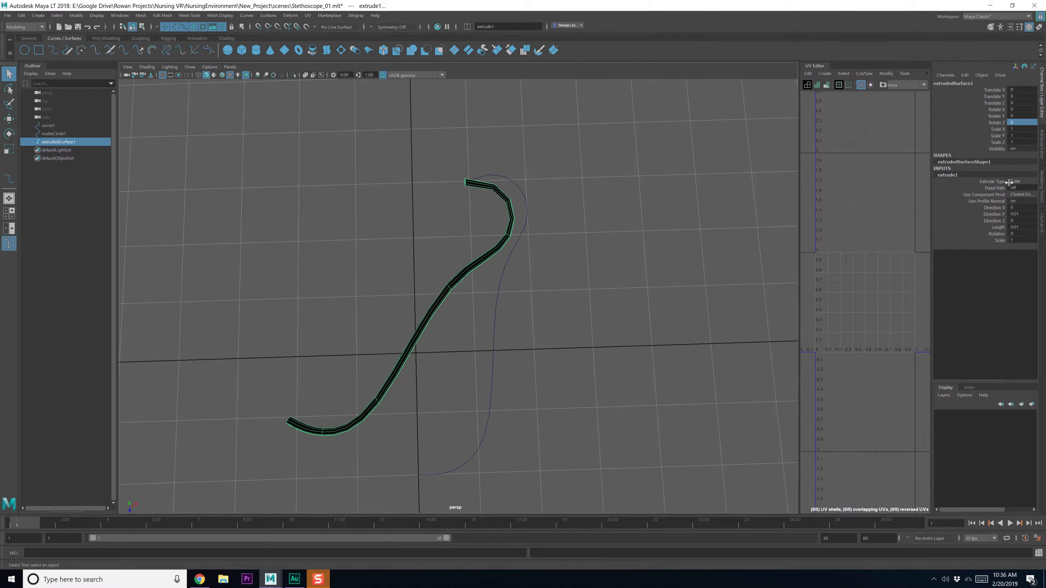
pyautogui.click(1034, 188)
pyautogui.write('1')
pyautogui.press('Return')
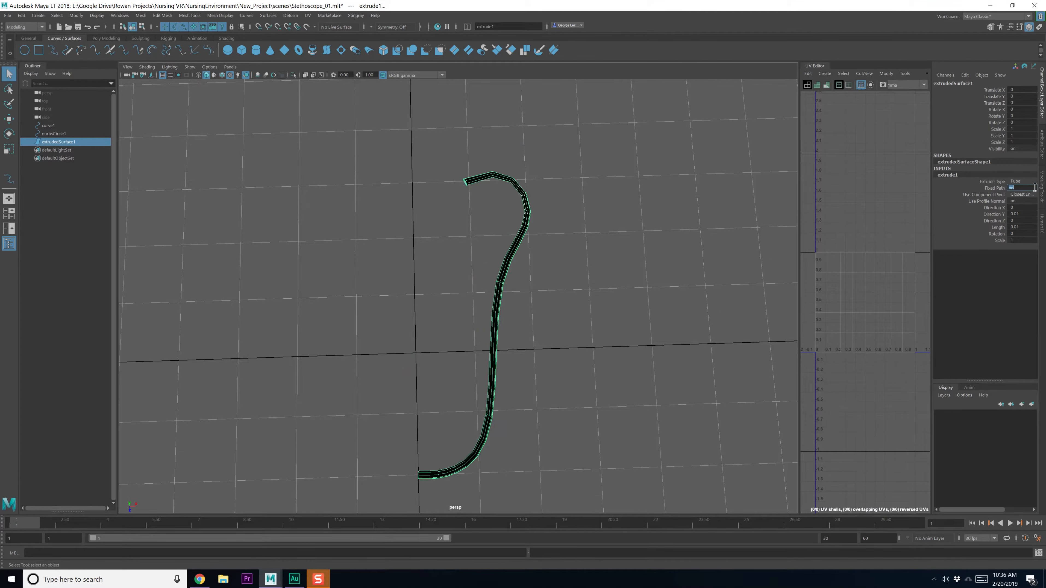
pyautogui.keyDown('alt'); pyautogui.moveTo(556, 327); pyautogui.dragTo(575, 309); pyautogui.keyUp('alt')
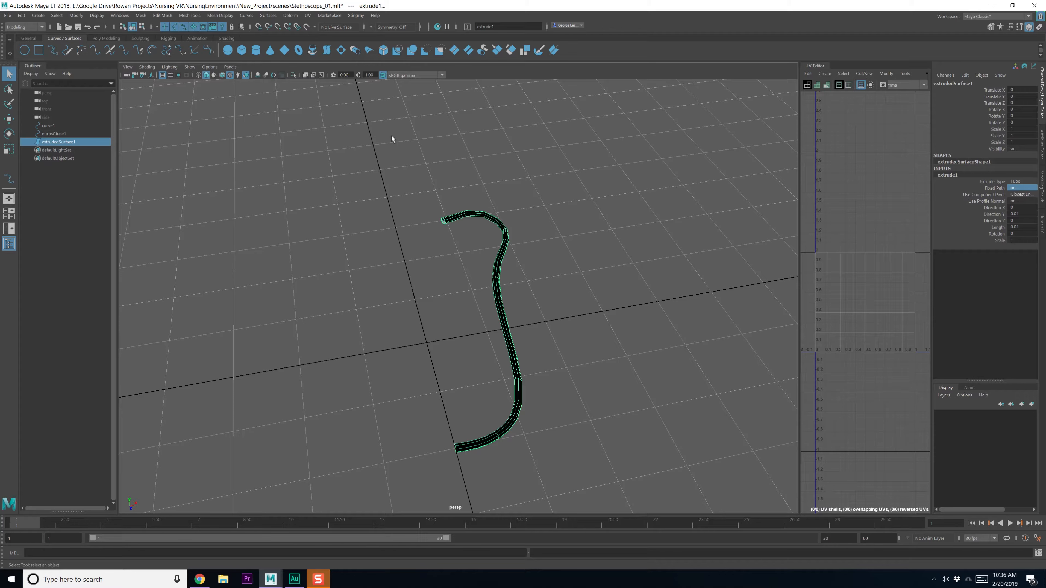
# Reverse the direction of extrudedSurface1 so it shades solid, then reselect the tube
pyautogui.click(268, 15)
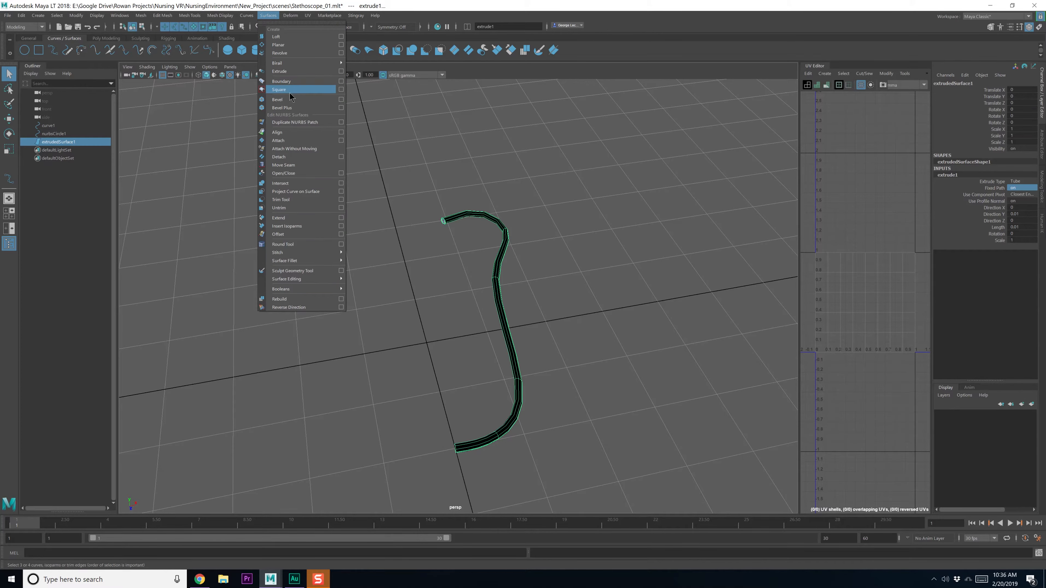
pyautogui.click(290, 307)
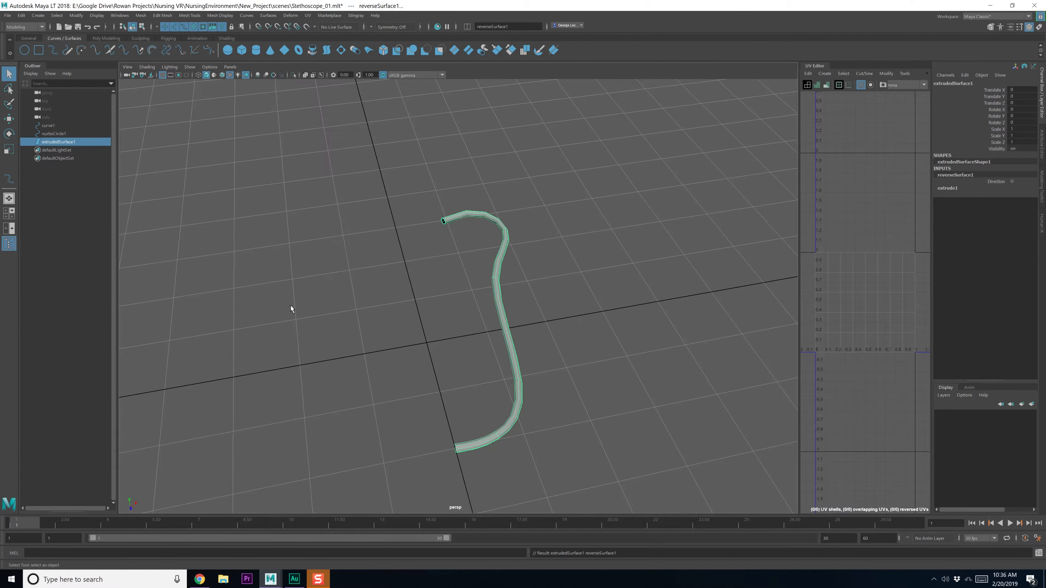
pyautogui.click(401, 311)
pyautogui.keyDown('alt'); pyautogui.moveTo(370, 295); pyautogui.dragTo(429, 320); pyautogui.keyUp('alt')
pyautogui.scroll(4, 428, 301)
pyautogui.scroll(-3, 433, 315)
pyautogui.keyDown('alt'); pyautogui.moveTo(437, 305); pyautogui.dragTo(423, 281, button='middle'); pyautogui.keyUp('alt')
pyautogui.keyDown('alt'); pyautogui.moveTo(422, 280); pyautogui.dragTo(416, 283); pyautogui.keyUp('alt')
pyautogui.click(495, 279)
pyautogui.keyDown('alt'); pyautogui.moveTo(495, 279); pyautogui.dragTo(510, 266); pyautogui.keyUp('alt')
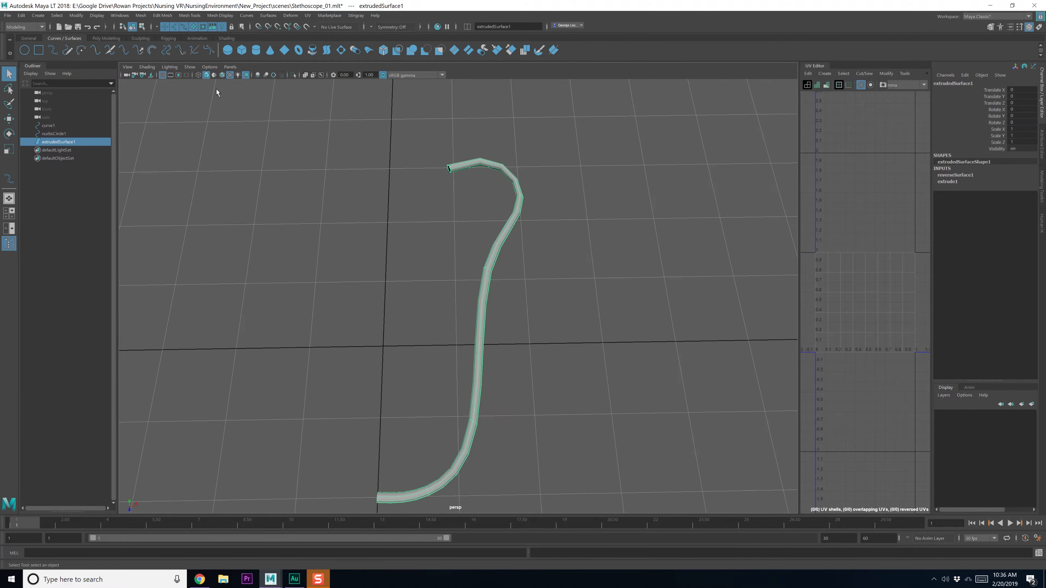
# Convert the tube surface into a polygon mesh with Convert NURBS to Polygons
pyautogui.click(76, 15)
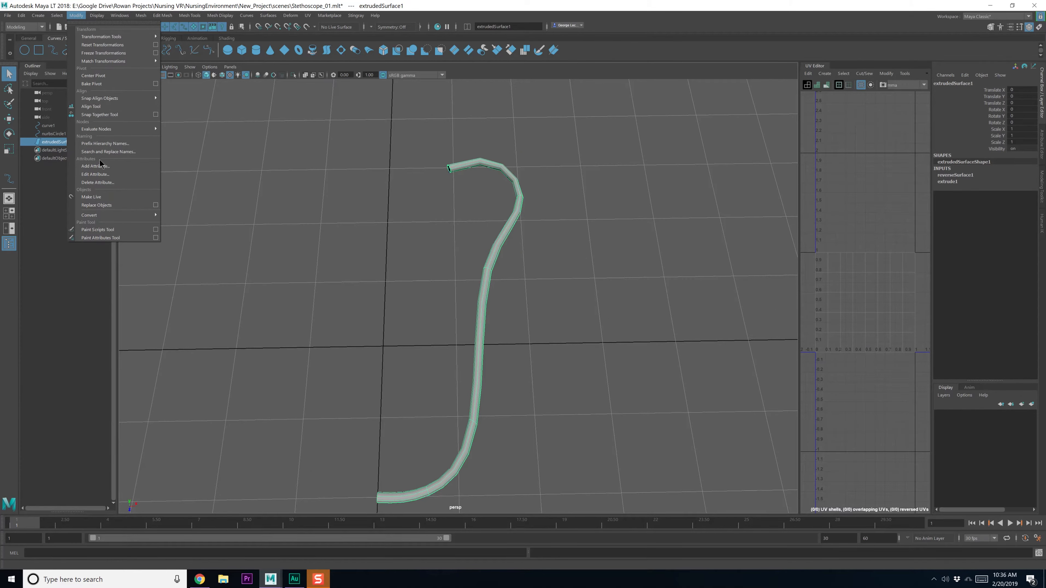
pyautogui.moveTo(135, 214)
pyautogui.click(268, 219)
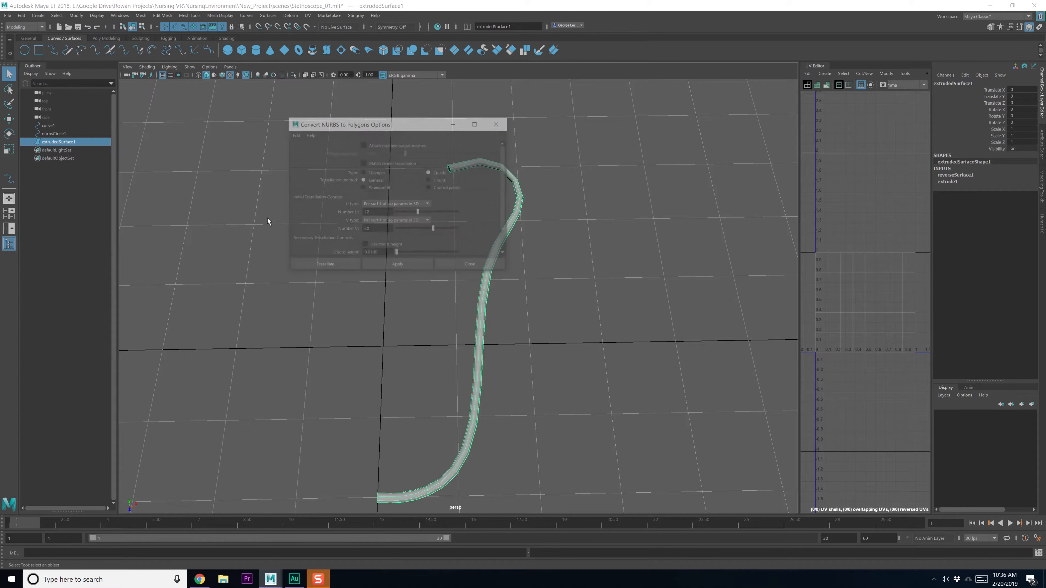
pyautogui.moveTo(393, 124); pyautogui.dragTo(306, 117)
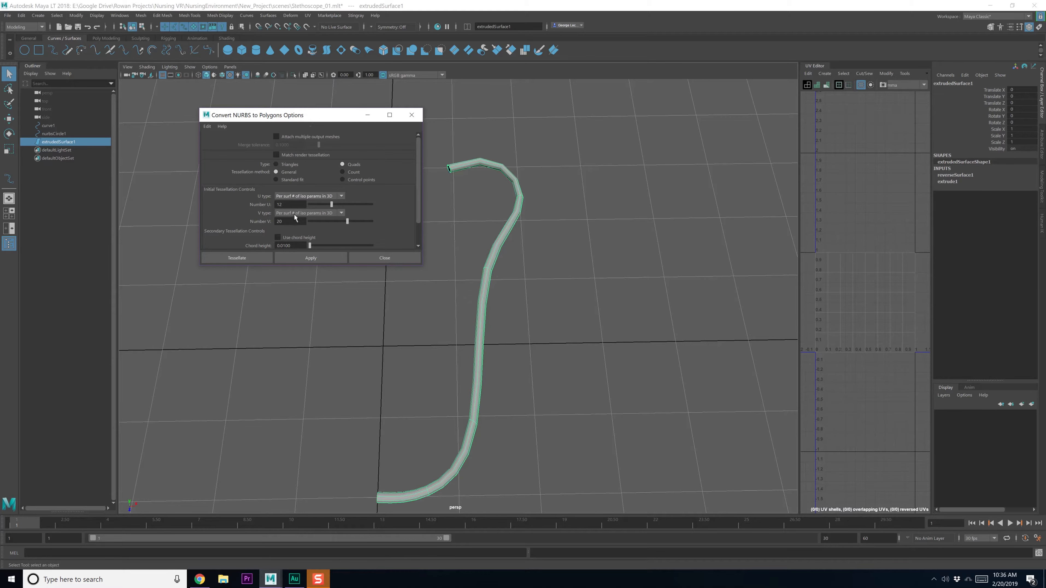
pyautogui.click(342, 256)
pyautogui.keyDown('alt'); pyautogui.moveTo(434, 243); pyautogui.dragTo(448, 226); pyautogui.keyUp('alt')
# Try raising the U Number and V Number values, then undo the change
pyautogui.click(994, 215)
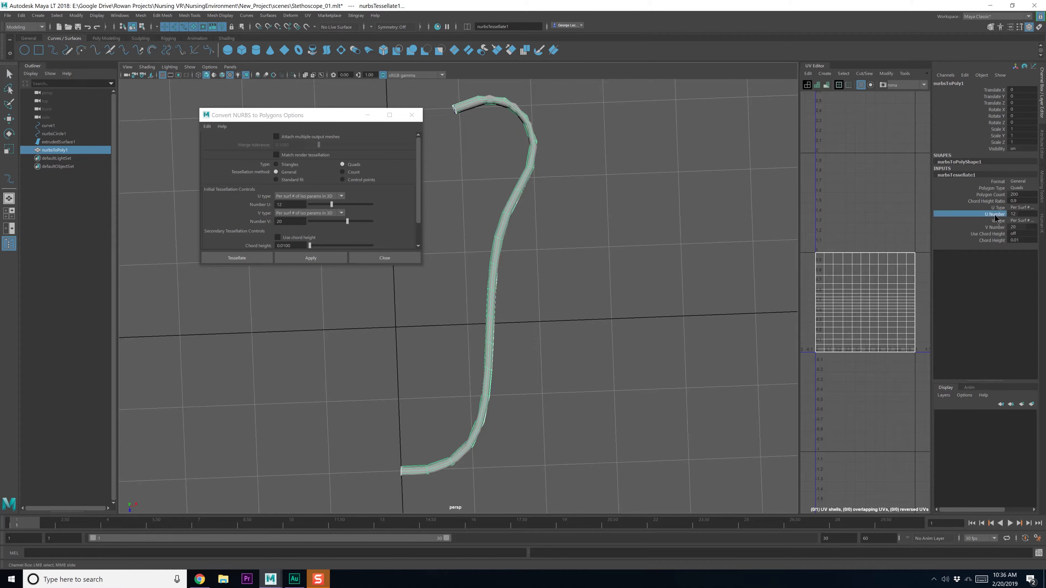
pyautogui.keyDown('alt'); pyautogui.moveTo(621, 217); pyautogui.dragTo(580, 405); pyautogui.keyUp('alt')
pyautogui.keyDown('alt'); pyautogui.moveTo(581, 370); pyautogui.dragTo(584, 244, button='middle'); pyautogui.keyUp('alt')
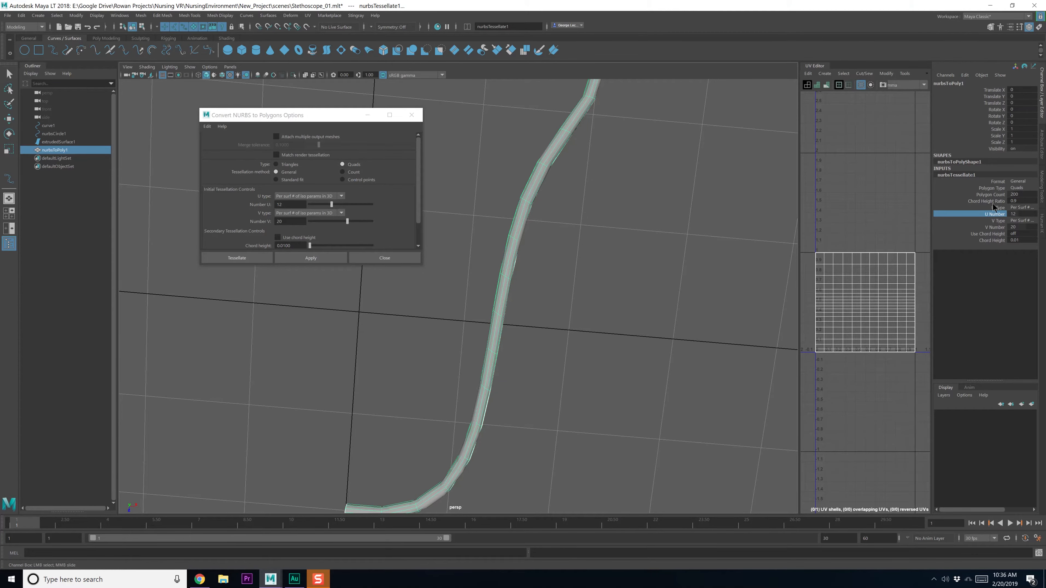
pyautogui.click(1017, 214)
pyautogui.scroll(7, 1017, 214)
pyautogui.scroll(-9, 1018, 214)
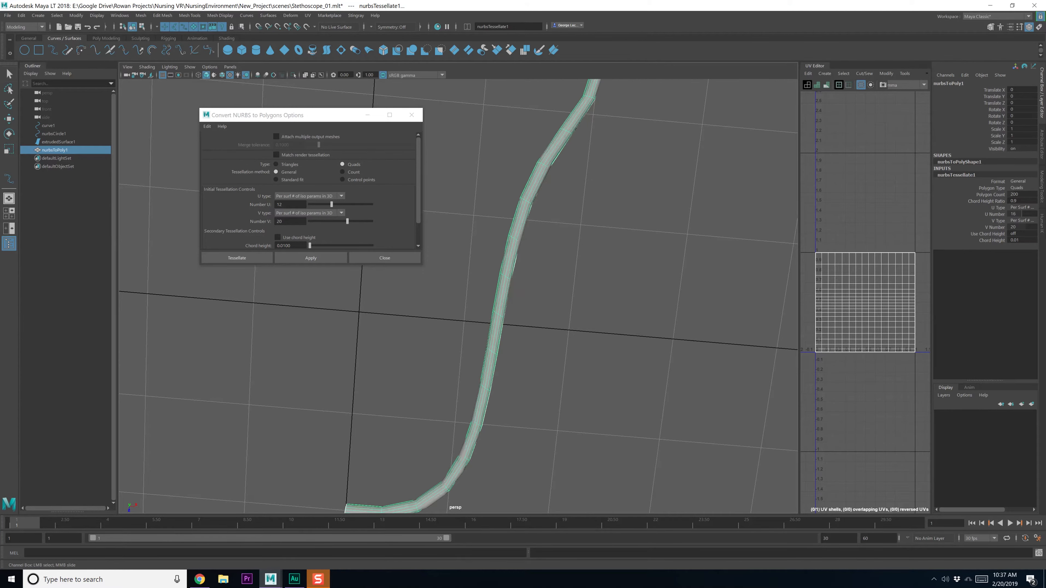
pyautogui.scroll(2, 1018, 214)
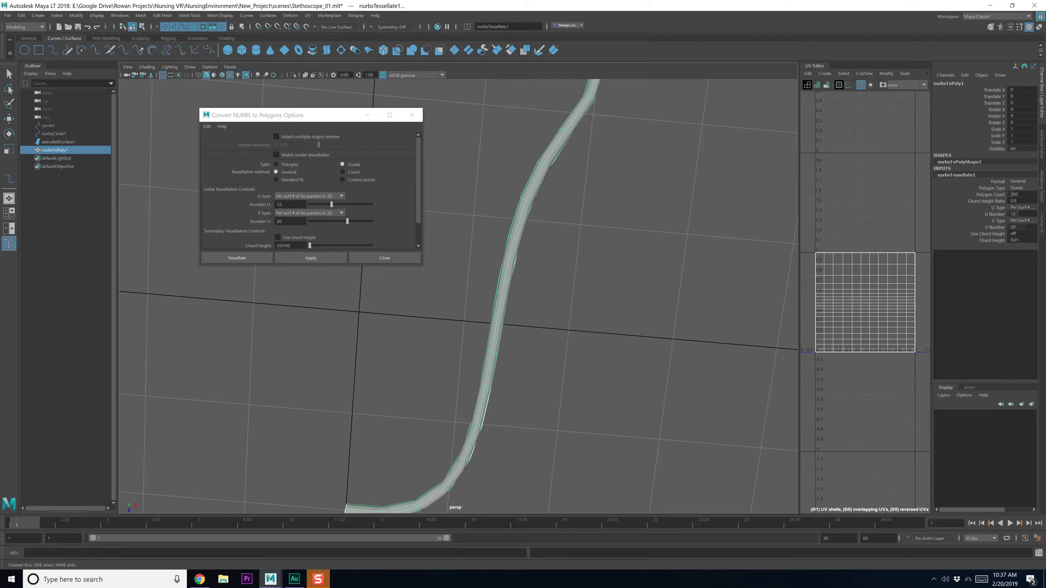
pyautogui.click(1010, 228)
pyautogui.scroll(5, 1010, 228)
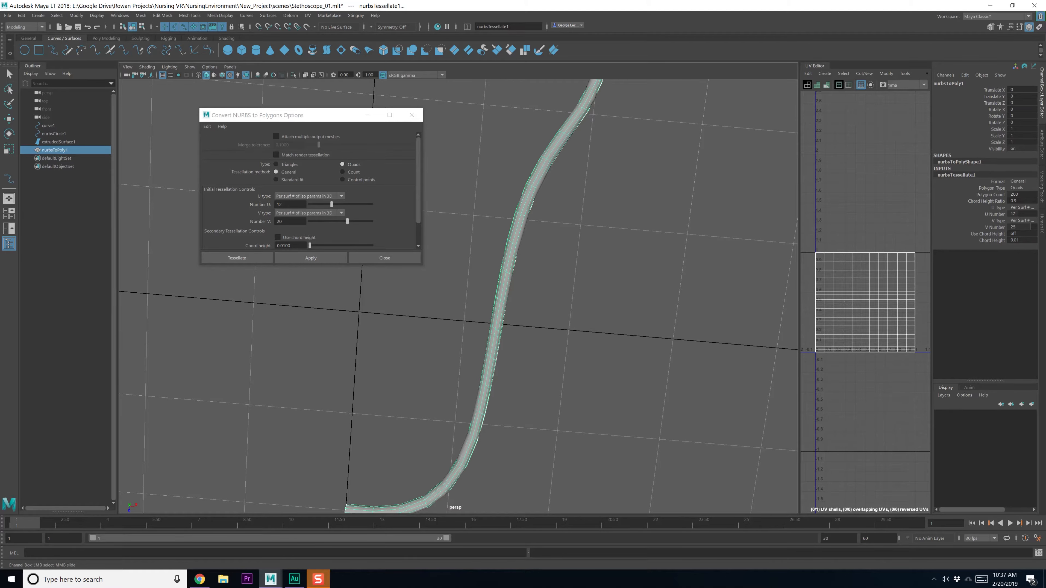
pyautogui.keyDown('alt'); pyautogui.moveTo(696, 211); pyautogui.dragTo(533, 195); pyautogui.keyUp('alt')
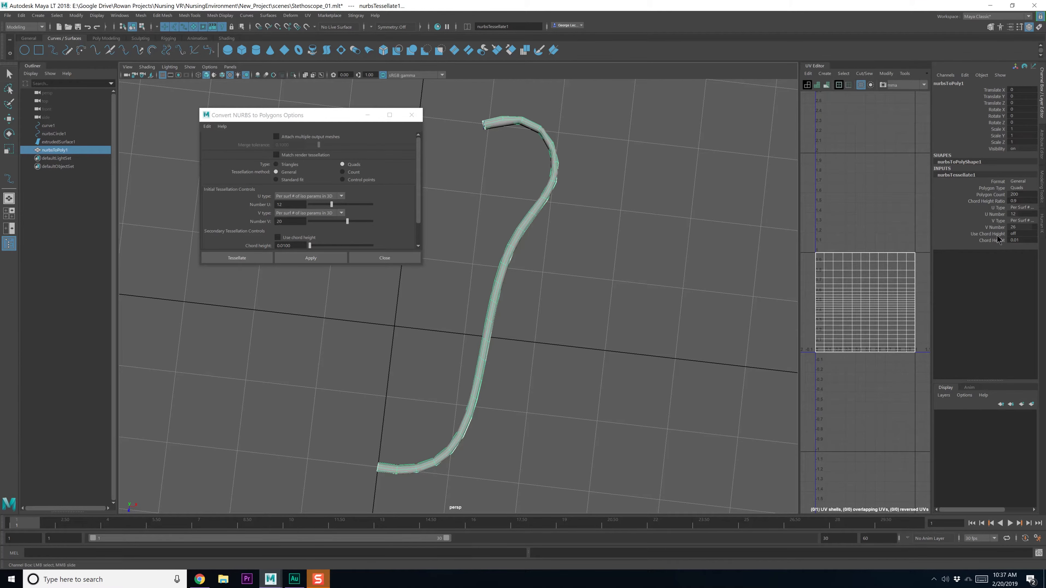
pyautogui.hotkey('ctrl', 'z')
pyautogui.keyDown('alt'); pyautogui.moveTo(528, 130); pyautogui.dragTo(542, 141); pyautogui.keyUp('alt')
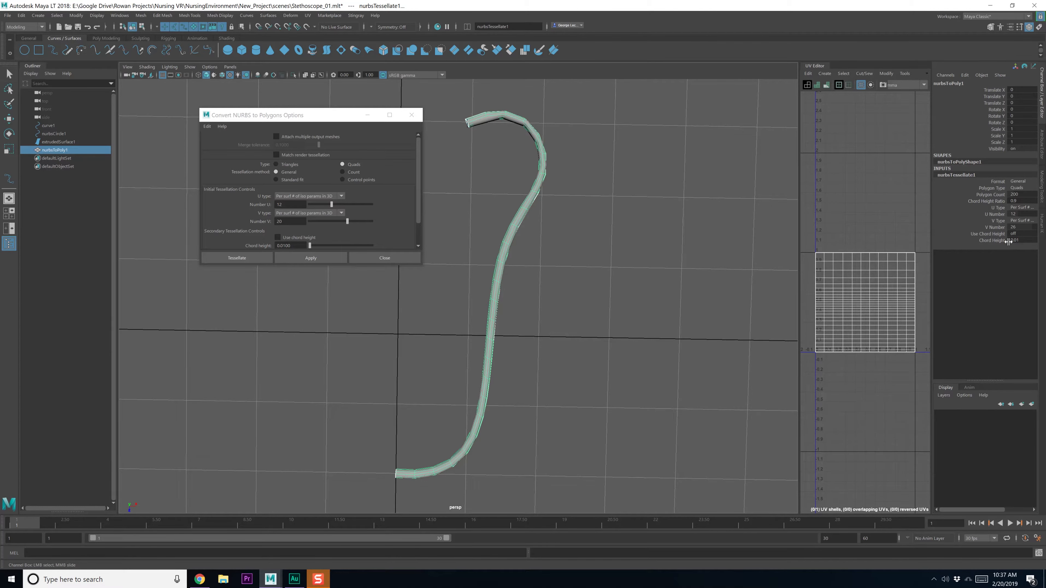
# Set V Type to Per Span # with a V Number of 20
pyautogui.click(1020, 240)
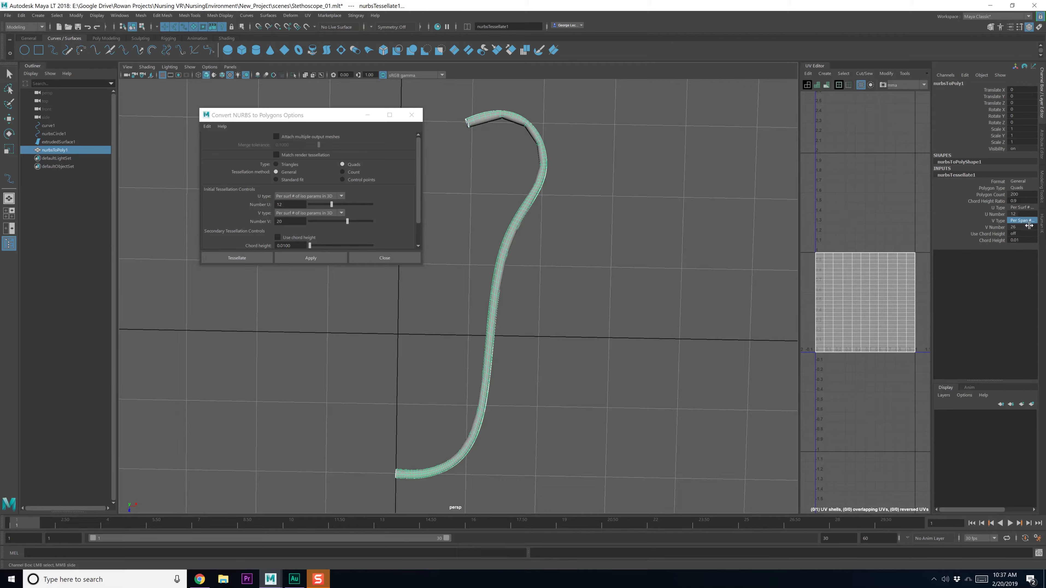
pyautogui.moveTo(1029, 225); pyautogui.dragTo(1024, 225, button='middle')
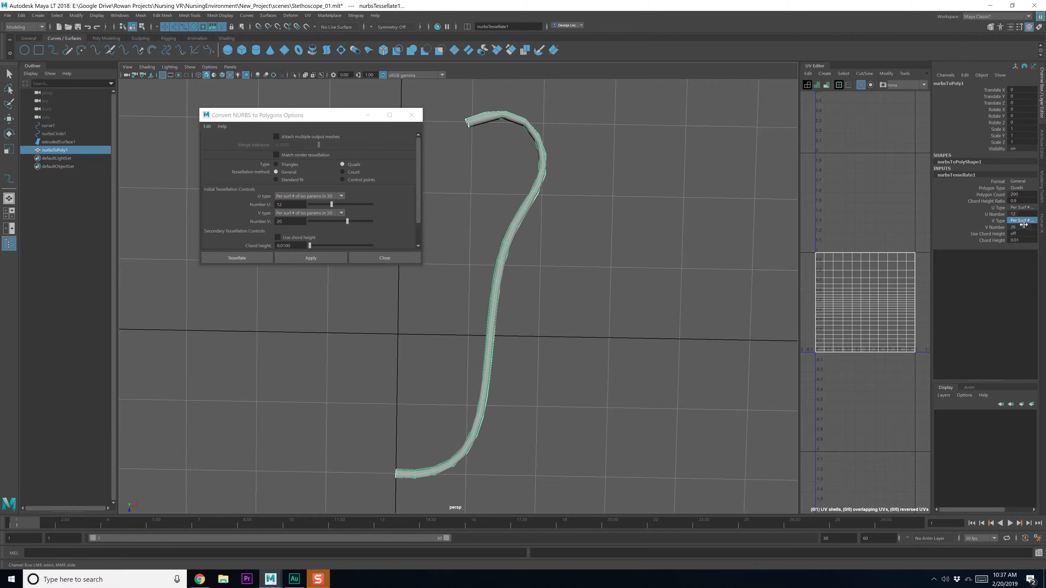
pyautogui.click(1023, 220)
pyautogui.click(1021, 241)
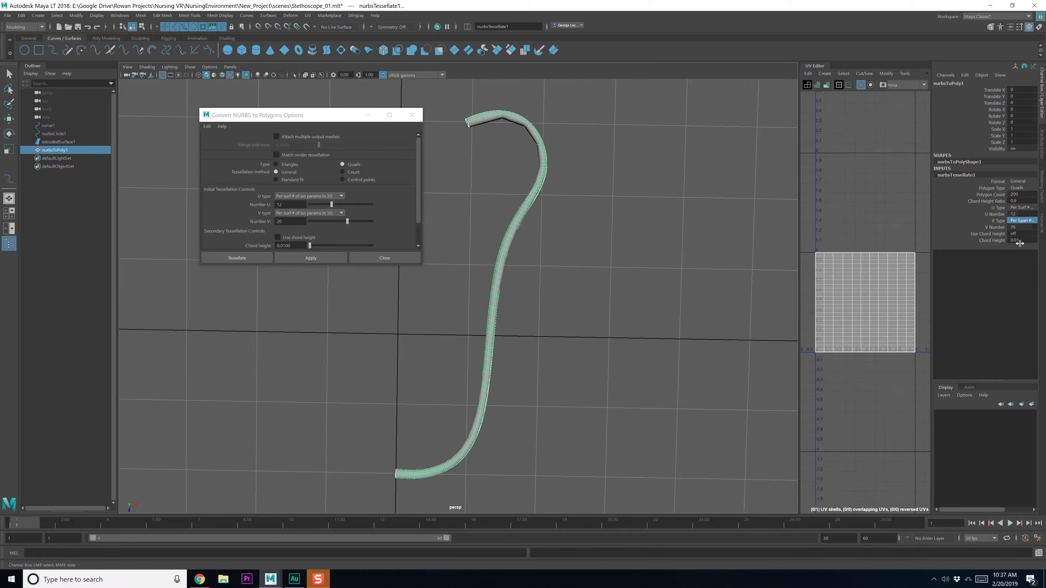
pyautogui.doubleClick(1017, 227)
pyautogui.write('20')
pyautogui.press('Return')
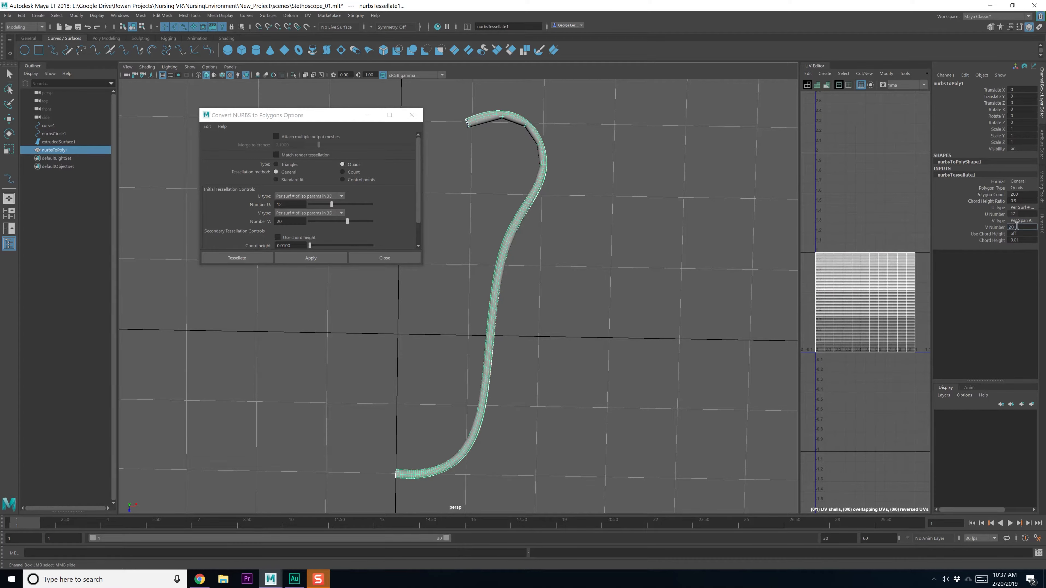
# Lower V Number to 12, then 10, and switch U Type to Per Span #
pyautogui.write('12')
pyautogui.press('Return')
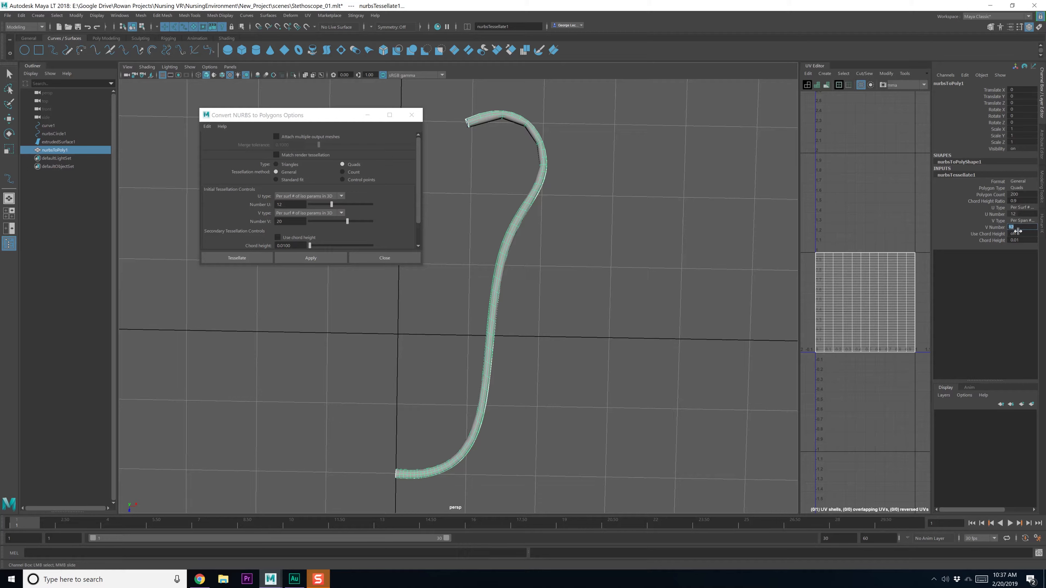
pyautogui.write('10')
pyautogui.press('Return')
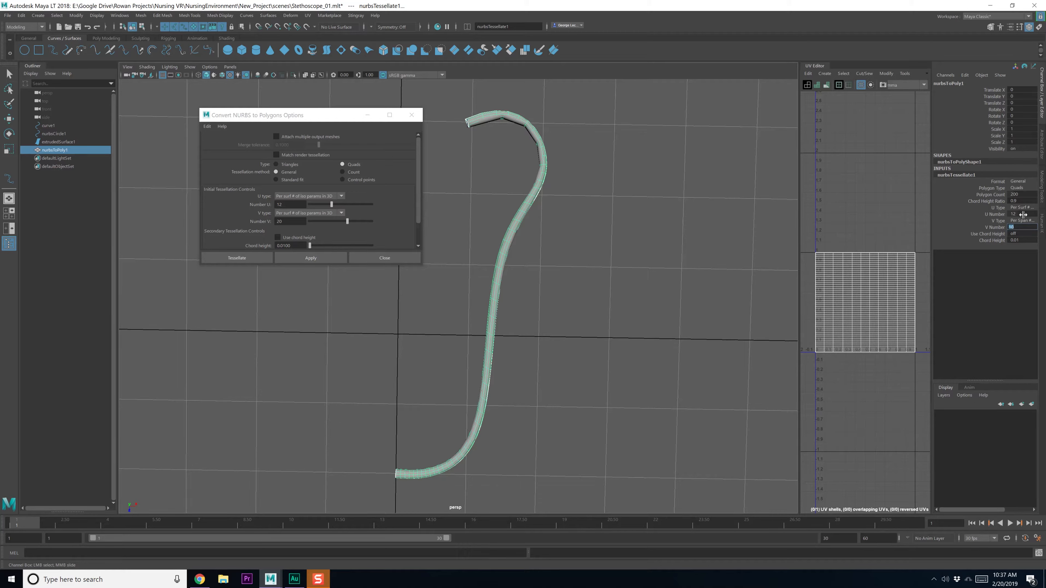
pyautogui.click(1027, 208)
pyautogui.click(1016, 231)
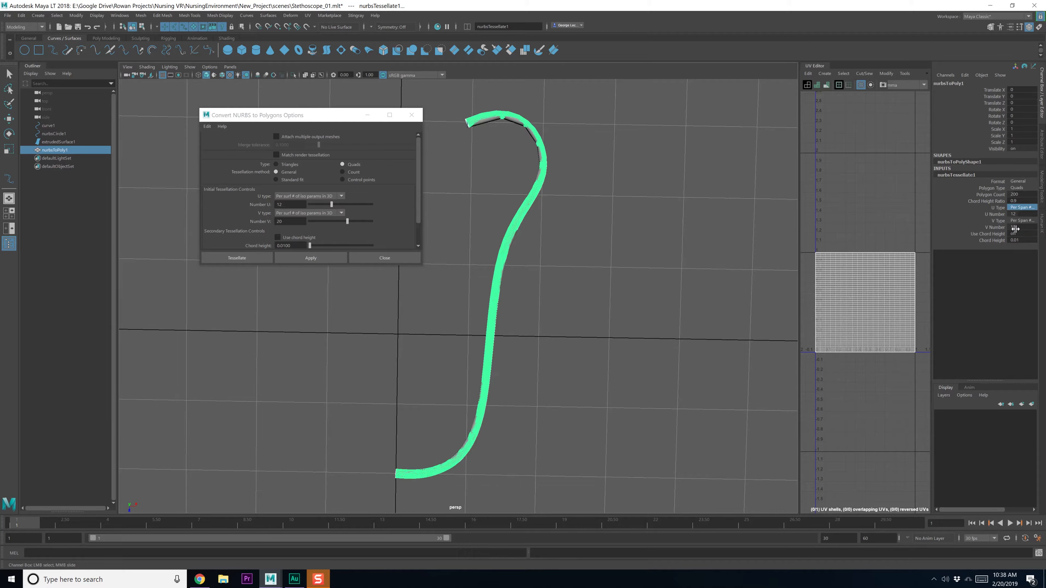
# Set the tessellation's U Type back to Per Surf #
pyautogui.click(1023, 207)
pyautogui.click(1023, 214)
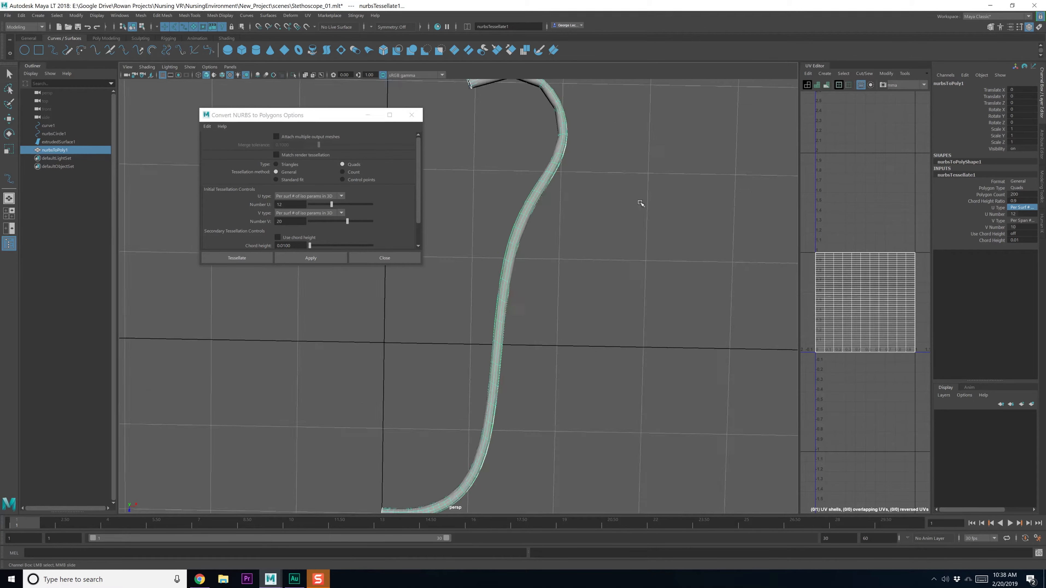
pyautogui.scroll(6, 641, 203)
pyautogui.scroll(-8, 649, 231)
pyautogui.keyDown('alt'); pyautogui.moveTo(570, 266); pyautogui.dragTo(531, 232); pyautogui.keyUp('alt')
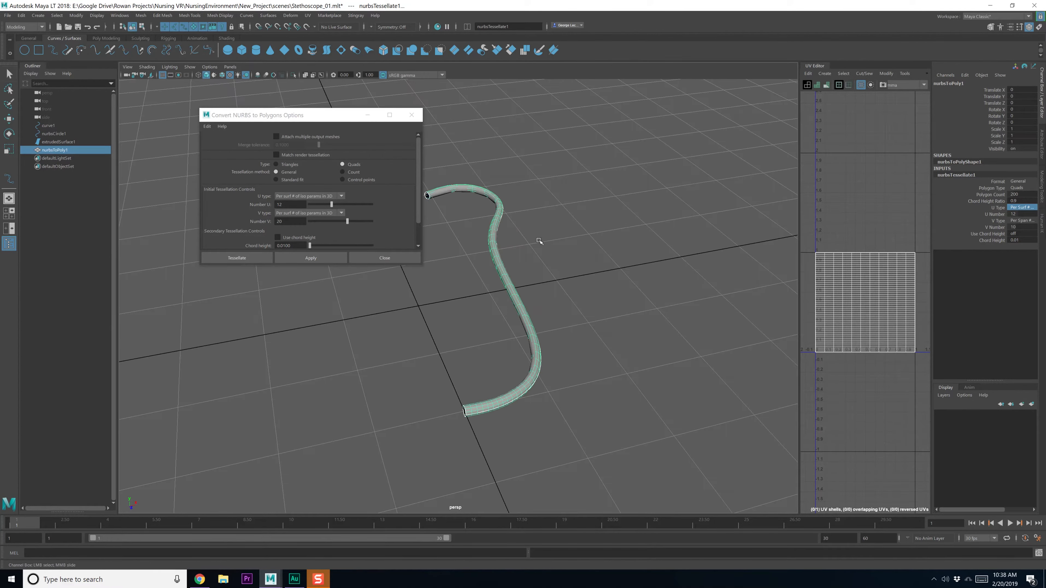
pyautogui.doubleClick(1028, 214)
pyautogui.scroll(4, 633, 315)
pyautogui.keyDown('alt'); pyautogui.moveTo(600, 332); pyautogui.dragTo(550, 268); pyautogui.keyUp('alt')
pyautogui.keyDown('alt'); pyautogui.moveTo(550, 268); pyautogui.dragTo(482, 301, button='middle'); pyautogui.keyUp('alt')
# Set V Number to 5, then settle it at 8
pyautogui.click(1021, 228)
pyautogui.write('5')
pyautogui.press('Return')
pyautogui.scroll(-4, 689, 272)
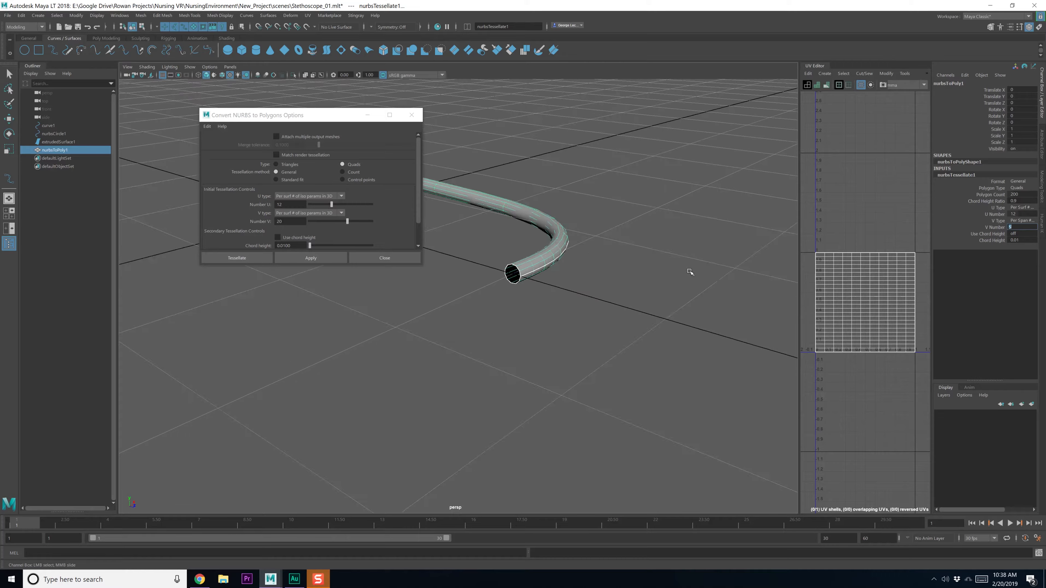
pyautogui.keyDown('alt'); pyautogui.moveTo(689, 272); pyautogui.dragTo(525, 296); pyautogui.keyUp('alt')
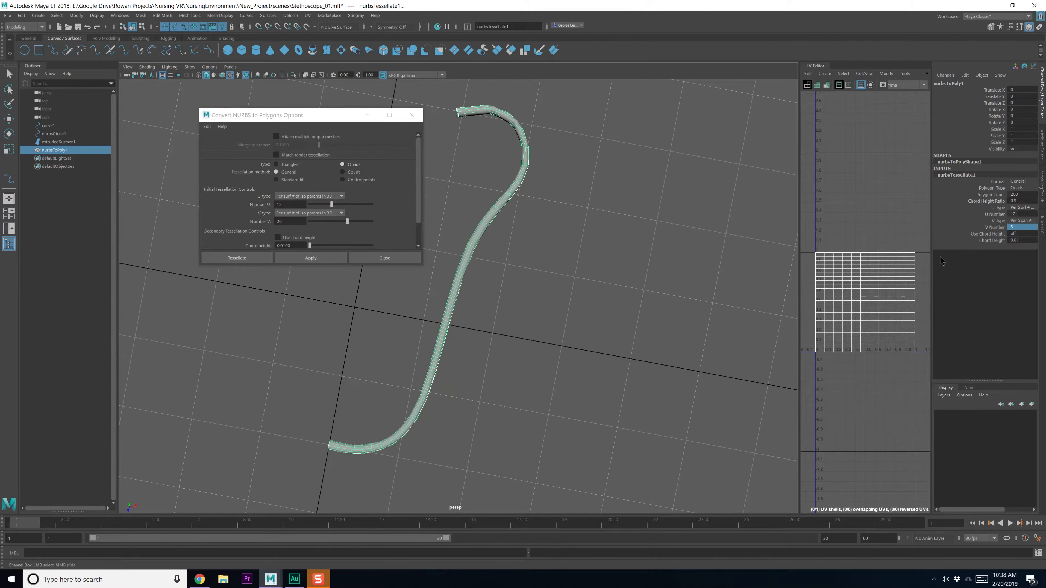
pyautogui.click(1022, 226)
pyautogui.write('8')
pyautogui.press('Return')
# Scale down nurbsCircle1 at the tube's open end to make the tube thinner
pyautogui.keyDown('alt'); pyautogui.moveTo(545, 394); pyautogui.dragTo(537, 388); pyautogui.keyUp('alt')
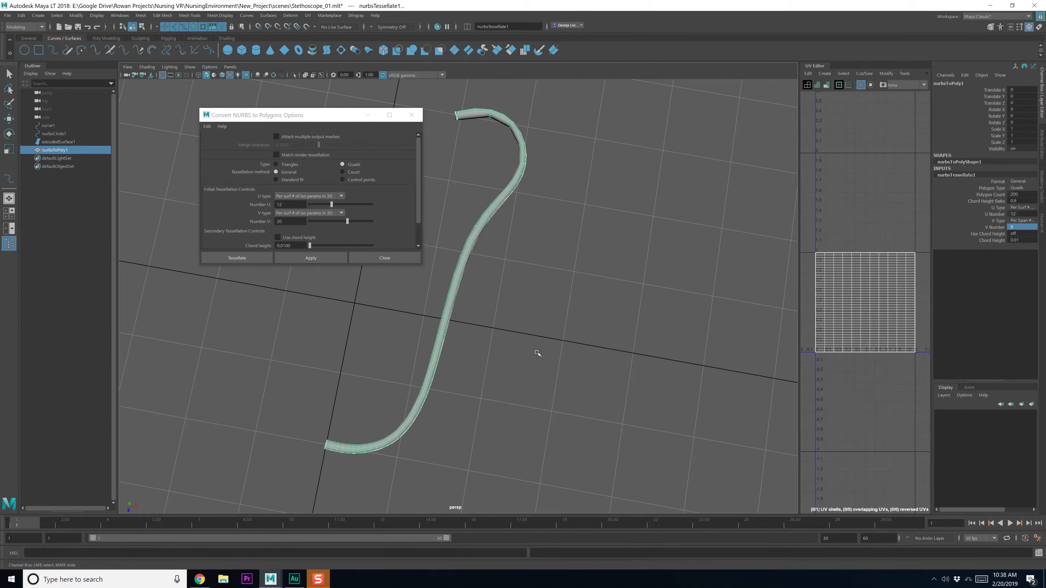
pyautogui.keyDown('alt'); pyautogui.moveTo(521, 227); pyautogui.dragTo(528, 338, button='middle'); pyautogui.keyUp('alt')
pyautogui.scroll(5, 502, 296)
pyautogui.keyDown('alt'); pyautogui.moveTo(472, 247); pyautogui.dragTo(452, 357, button='middle'); pyautogui.keyUp('alt')
pyautogui.keyDown('alt'); pyautogui.moveTo(452, 356); pyautogui.dragTo(471, 342); pyautogui.keyUp('alt')
pyautogui.keyDown('alt'); pyautogui.moveTo(471, 342); pyautogui.dragTo(478, 329, button='right'); pyautogui.keyUp('alt')
pyautogui.keyDown('alt'); pyautogui.moveTo(478, 329); pyautogui.dragTo(468, 333); pyautogui.keyUp('alt')
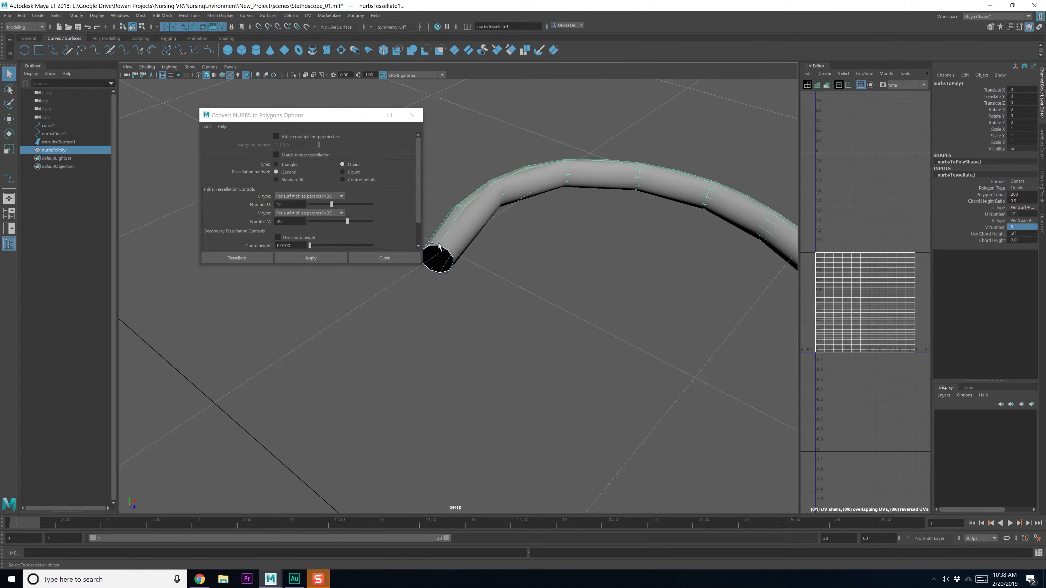
pyautogui.click(439, 253)
pyautogui.press('r')
pyautogui.moveTo(437, 258); pyautogui.dragTo(430, 259)
# Close the Convert NURBS to Polygons options and save the scene
pyautogui.keyDown('alt'); pyautogui.moveTo(585, 315); pyautogui.dragTo(553, 334); pyautogui.keyUp('alt')
pyautogui.keyDown('alt'); pyautogui.moveTo(496, 258); pyautogui.dragTo(467, 244); pyautogui.keyUp('alt')
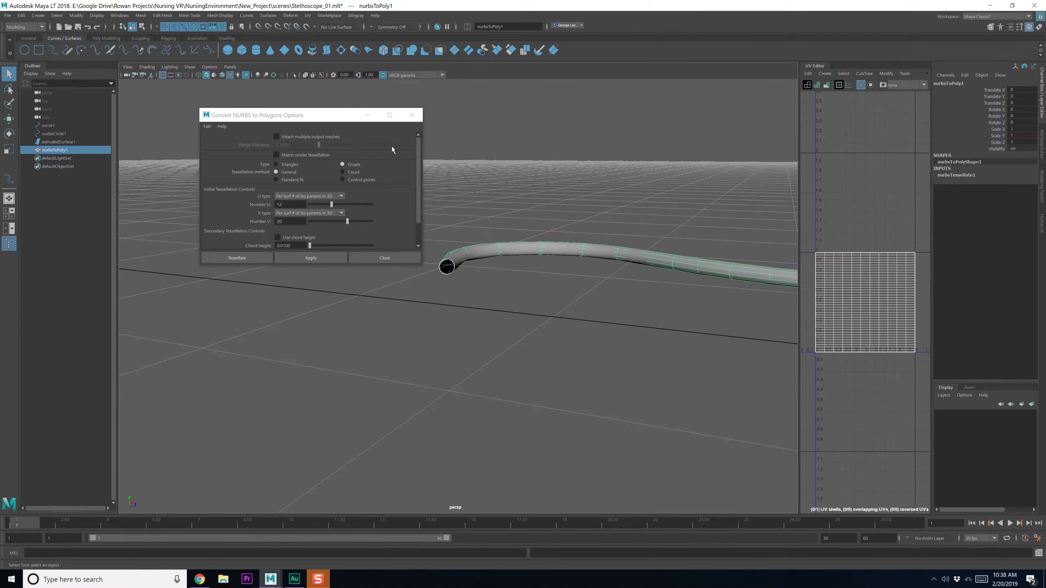
pyautogui.click(411, 115)
pyautogui.hotkey('ctrl', 's')
# Orbit and pan around the finished tube to inspect it from above and upright
pyautogui.keyDown('alt'); pyautogui.moveTo(578, 299); pyautogui.dragTo(539, 311); pyautogui.keyUp('alt')
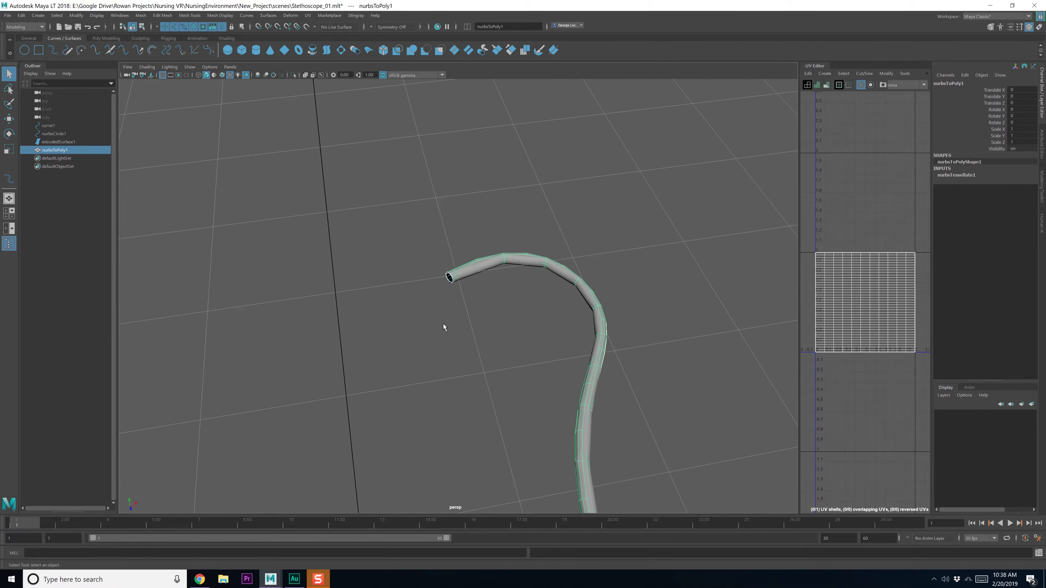
pyautogui.scroll(-4, 443, 323)
pyautogui.scroll(-2, 546, 330)
pyautogui.keyDown('alt'); pyautogui.moveTo(546, 330); pyautogui.dragTo(547, 285, button='middle'); pyautogui.keyUp('alt')
pyautogui.keyDown('alt'); pyautogui.moveTo(525, 350); pyautogui.dragTo(535, 289, button='middle'); pyautogui.keyUp('alt')
pyautogui.keyDown('alt'); pyautogui.moveTo(537, 290); pyautogui.dragTo(528, 321); pyautogui.keyUp('alt')
pyautogui.keyDown('alt'); pyautogui.moveTo(495, 355); pyautogui.dragTo(496, 329, button='middle'); pyautogui.keyUp('alt')
pyautogui.keyDown('alt'); pyautogui.moveTo(489, 328); pyautogui.dragTo(512, 350); pyautogui.keyUp('alt')
pyautogui.scroll(3, 515, 357)
pyautogui.keyDown('alt'); pyautogui.moveTo(548, 366); pyautogui.dragTo(515, 253, button='middle'); pyautogui.keyUp('alt')
pyautogui.scroll(3, 515, 254)
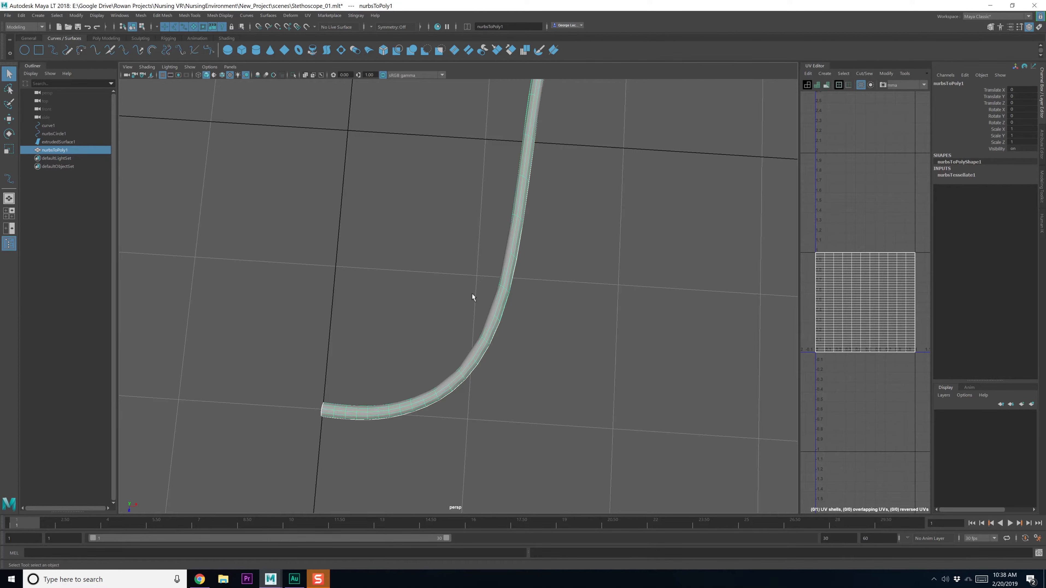
pyautogui.keyDown('alt'); pyautogui.moveTo(471, 295); pyautogui.dragTo(514, 330); pyautogui.keyUp('alt')
pyautogui.keyDown('alt'); pyautogui.moveTo(525, 321); pyautogui.dragTo(523, 285, button='middle'); pyautogui.keyUp('alt')
pyautogui.moveTo(505, 276); pyautogui.dragTo(505, 302, button='right')
# Hide the original extrudedSurface1 with Ctrl+H
pyautogui.doubleClick(508, 252)
pyautogui.press('F8')
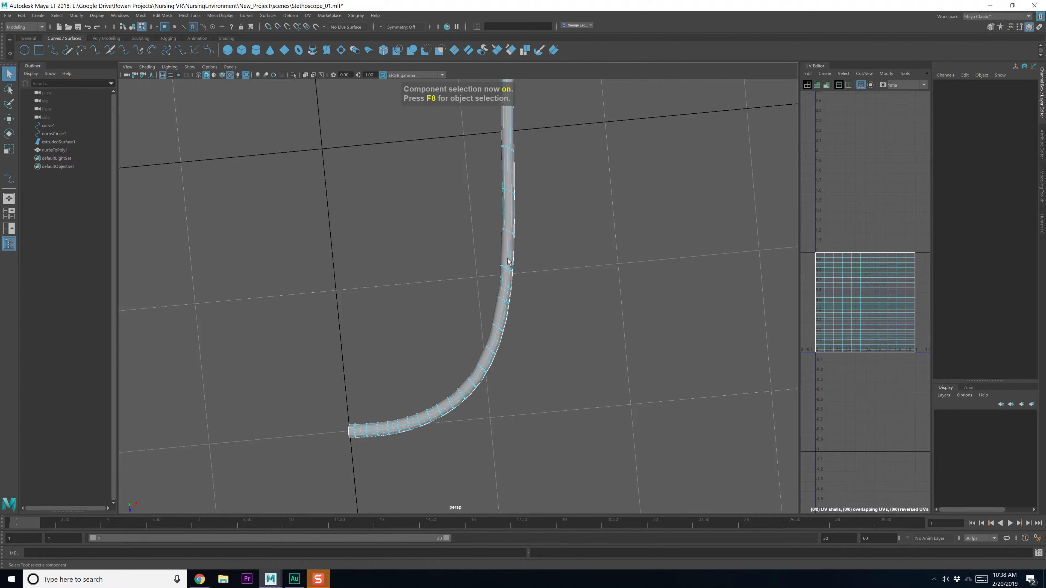
pyautogui.click(488, 356)
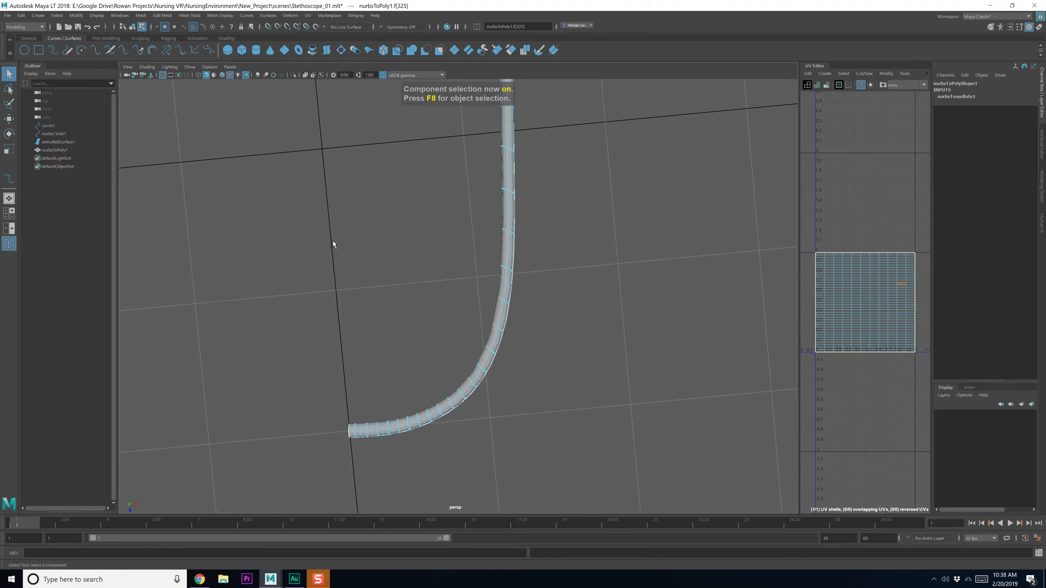
pyautogui.press('F8')
pyautogui.click(534, 246)
pyautogui.click(513, 235)
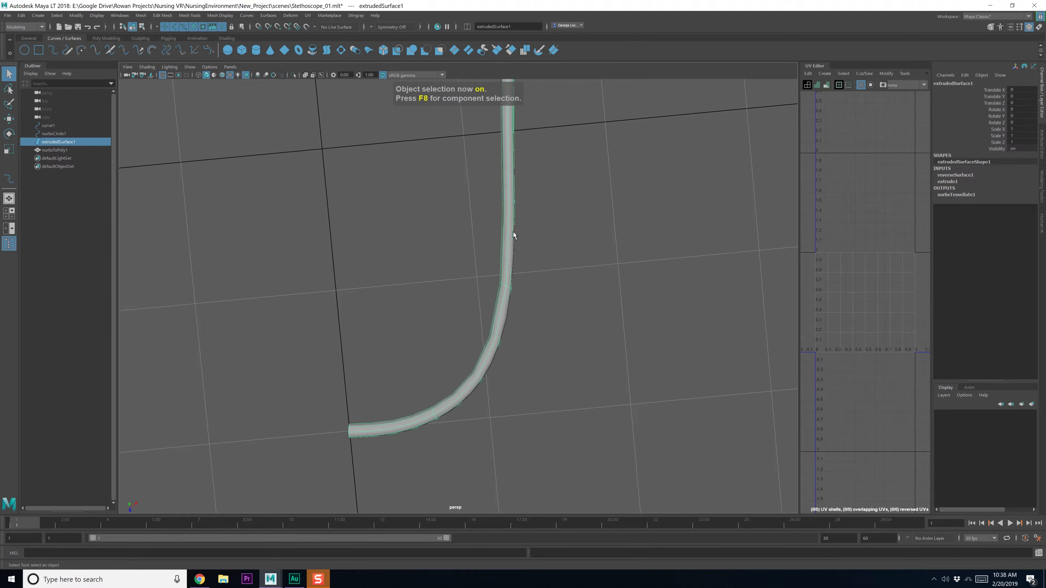
pyautogui.hotkey('ctrl', 'h')
# Hide curve1 and nurbsCircle1 so only the polygon tube remains
pyautogui.click(511, 238)
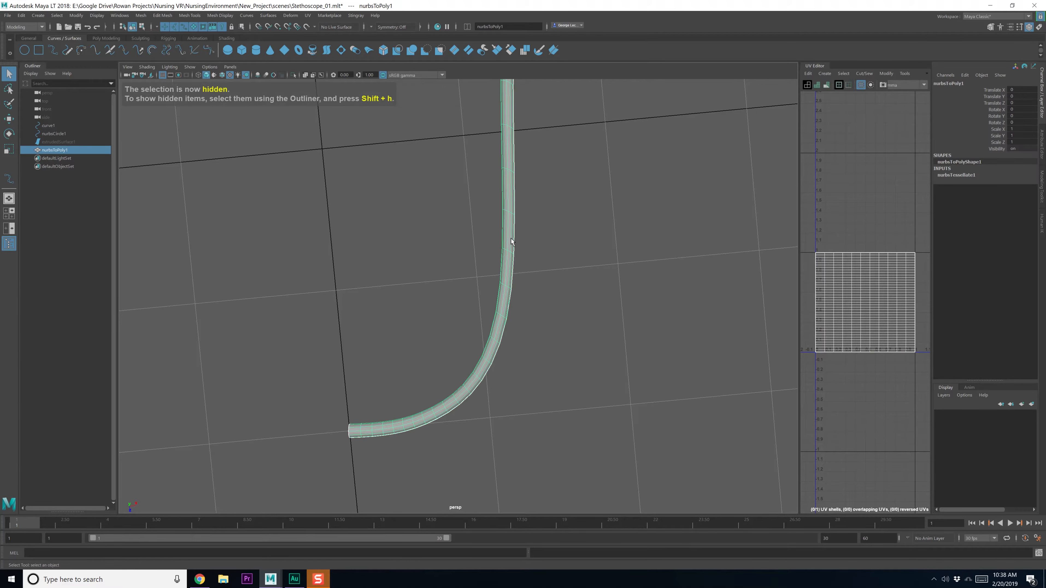
pyautogui.moveTo(524, 240); pyautogui.dragTo(459, 129)
pyautogui.hotkey('ctrl', 'h')
pyautogui.click(502, 138)
pyautogui.click(503, 153)
pyautogui.hotkey('ctrl', 'h')
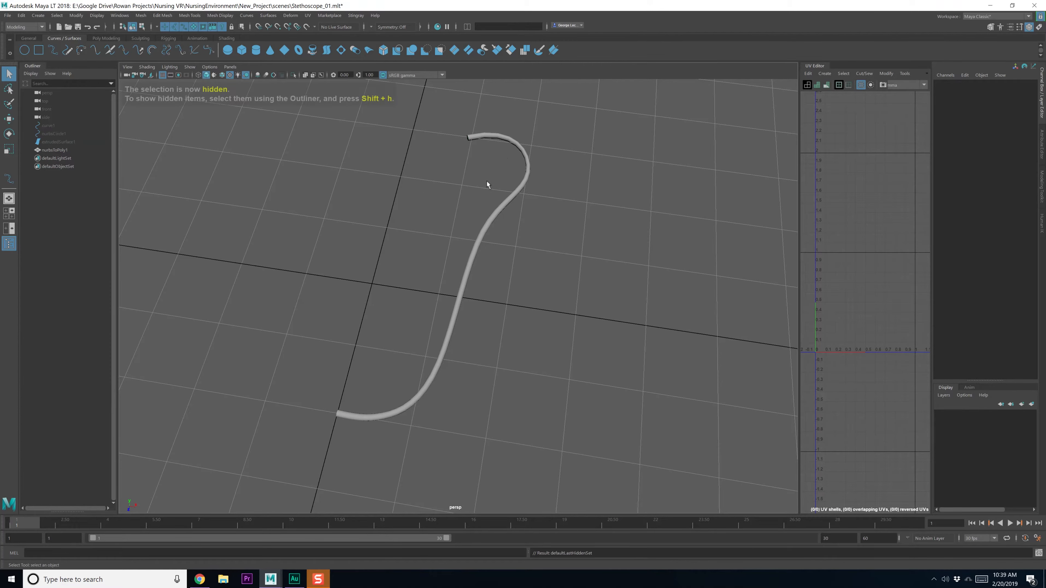
pyautogui.click(495, 136)
# Select the edge loop at the tube's open end and scale it inward
pyautogui.moveTo(462, 182)
pyautogui.keyDown('alt'); pyautogui.mouseDown()
pyautogui.moveTo(486, 168)
pyautogui.moveTo(452, 176)
pyautogui.mouseUp(); pyautogui.keyUp('alt')
pyautogui.keyDown('alt'); pyautogui.moveTo(395, 295); pyautogui.dragTo(473, 262, button='middle'); pyautogui.keyUp('alt')
pyautogui.scroll(6, 454, 251)
pyautogui.scroll(4, 473, 263)
pyautogui.moveTo(506, 275); pyautogui.dragTo(503, 257, button='right')
pyautogui.doubleClick(501, 275)
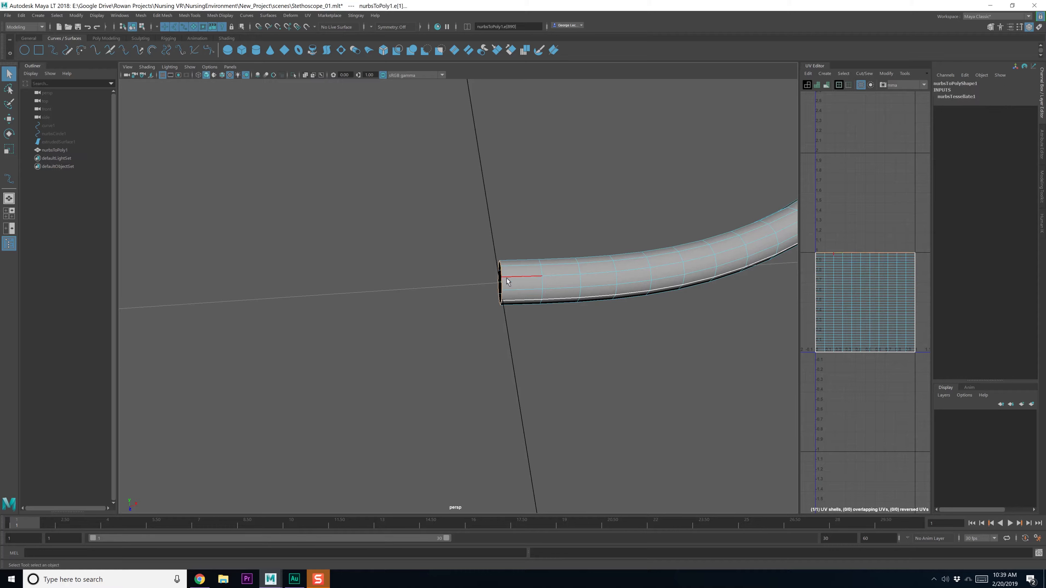
pyautogui.press('r')
pyautogui.moveTo(535, 280); pyautogui.dragTo(506, 285)
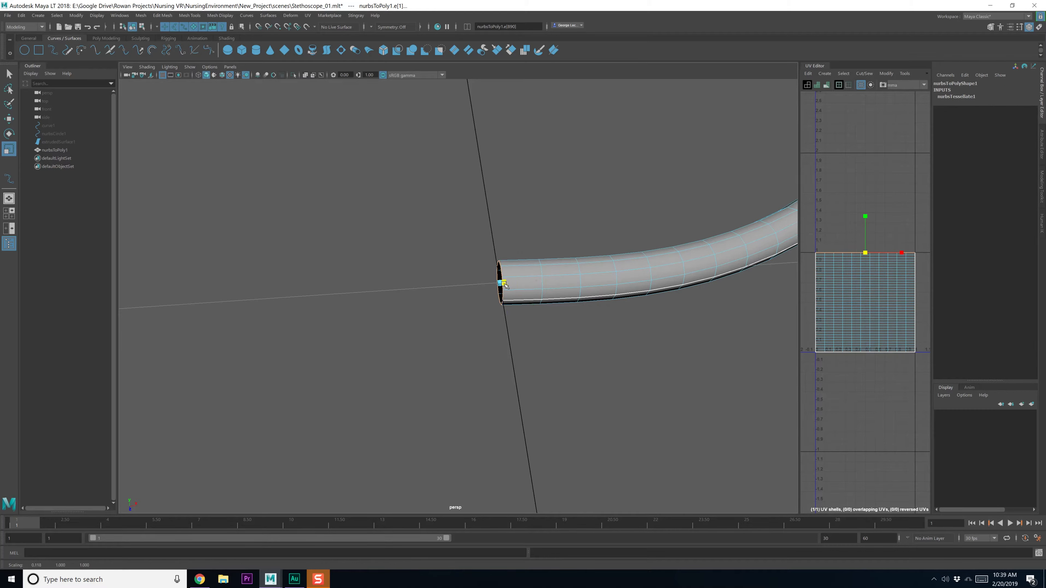
# Shift the end loop along X, then bring the stethoscope reference window over the scene
pyautogui.press('w')
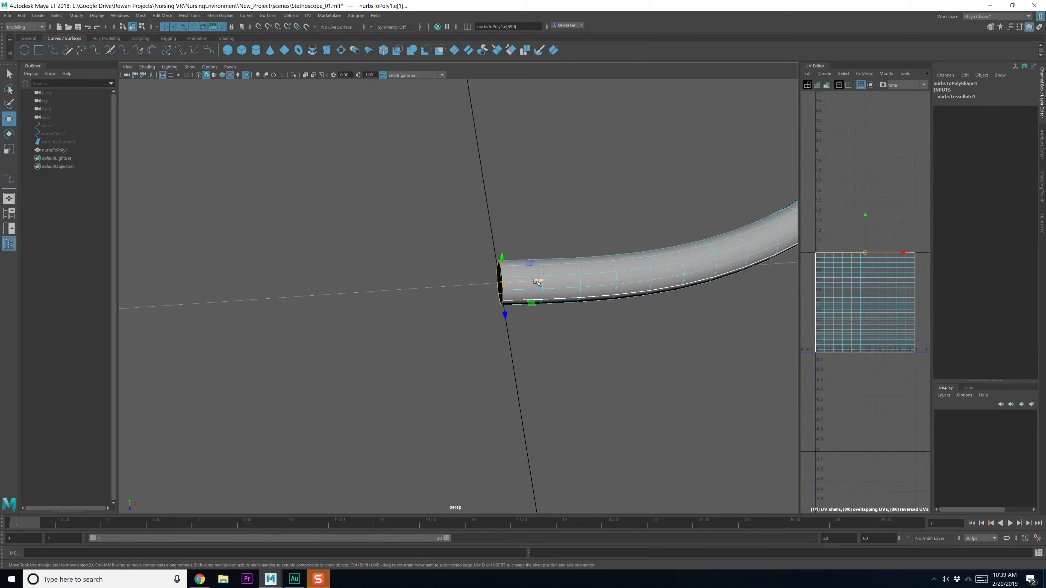
pyautogui.press('c')
pyautogui.press('x')
pyautogui.moveTo(537, 281); pyautogui.dragTo(485, 285)
pyautogui.scroll(-7, 518, 309)
pyautogui.press('q')
pyautogui.keyDown('alt'); pyautogui.moveTo(537, 214); pyautogui.dragTo(516, 287); pyautogui.keyUp('alt')
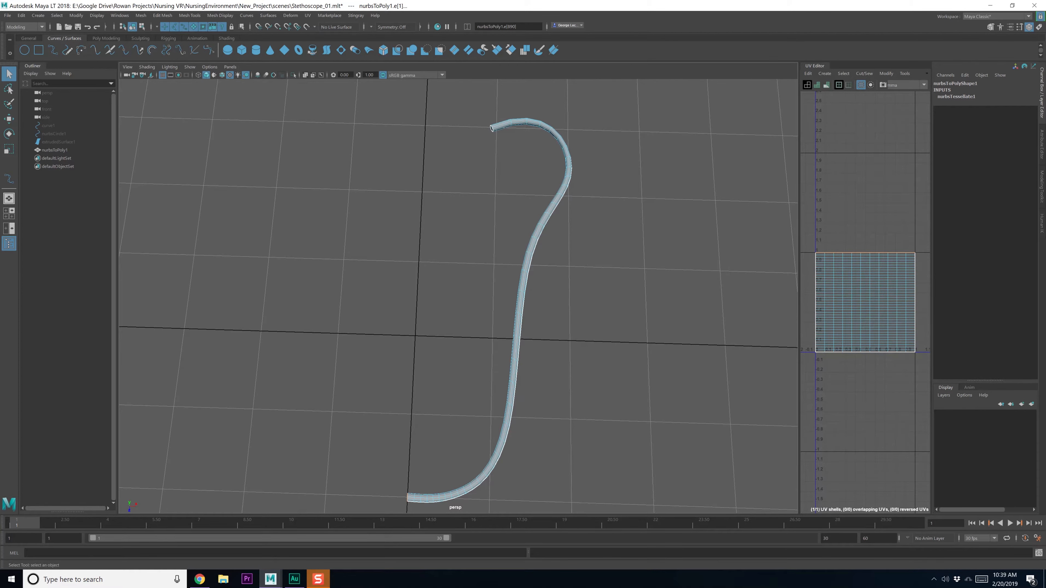
pyautogui.moveTo(1045, 48); pyautogui.dragTo(889, 64)
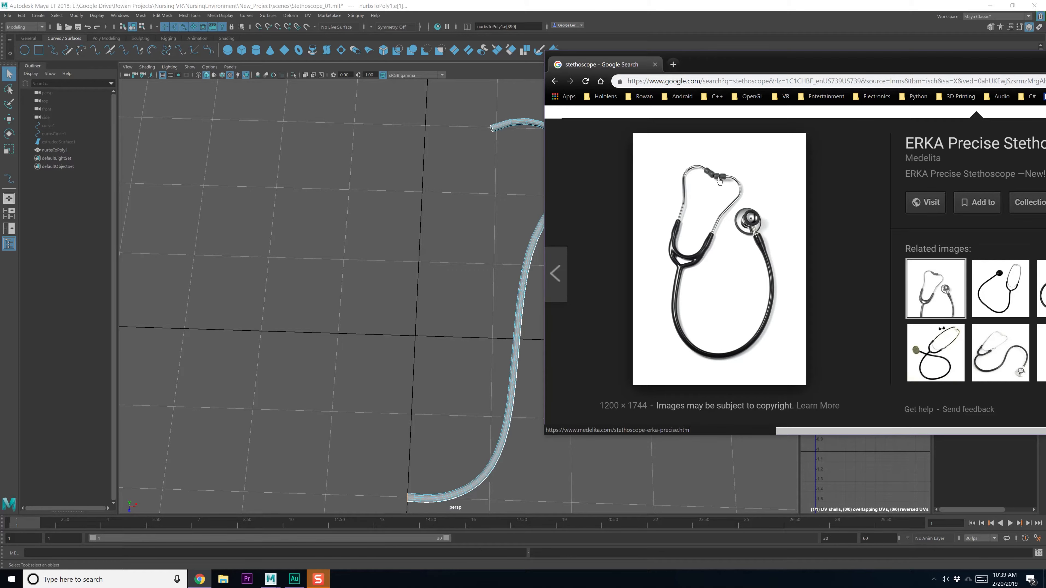
# Check the Chrome stethoscope photo against the tube, then move the window fully off screen
pyautogui.moveTo(725, 65); pyautogui.dragTo(1045, 64)
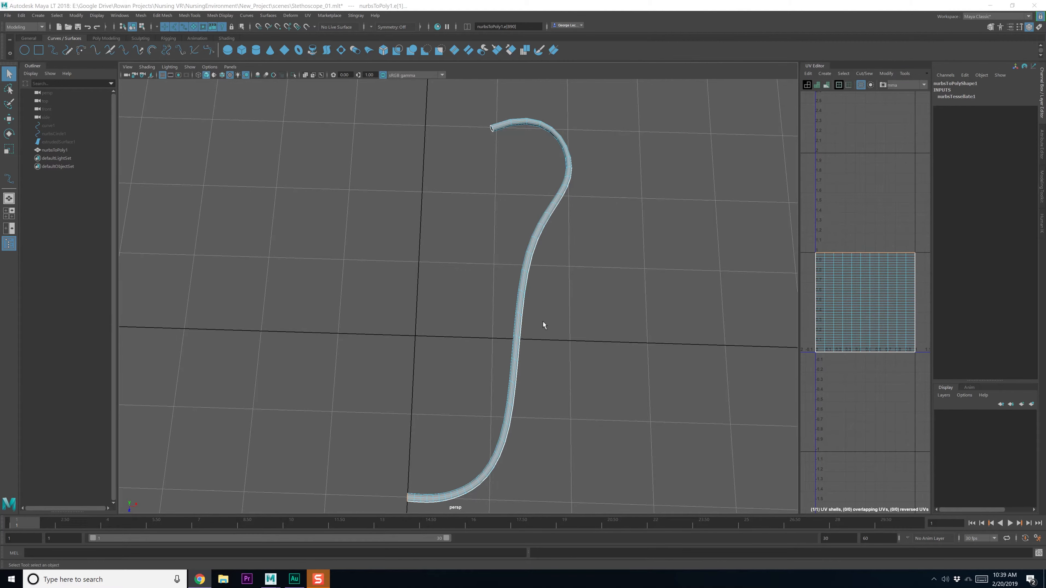
pyautogui.keyDown('alt'); pyautogui.moveTo(531, 329); pyautogui.dragTo(532, 280, button='middle'); pyautogui.keyUp('alt')
pyautogui.scroll(-3, 558, 202)
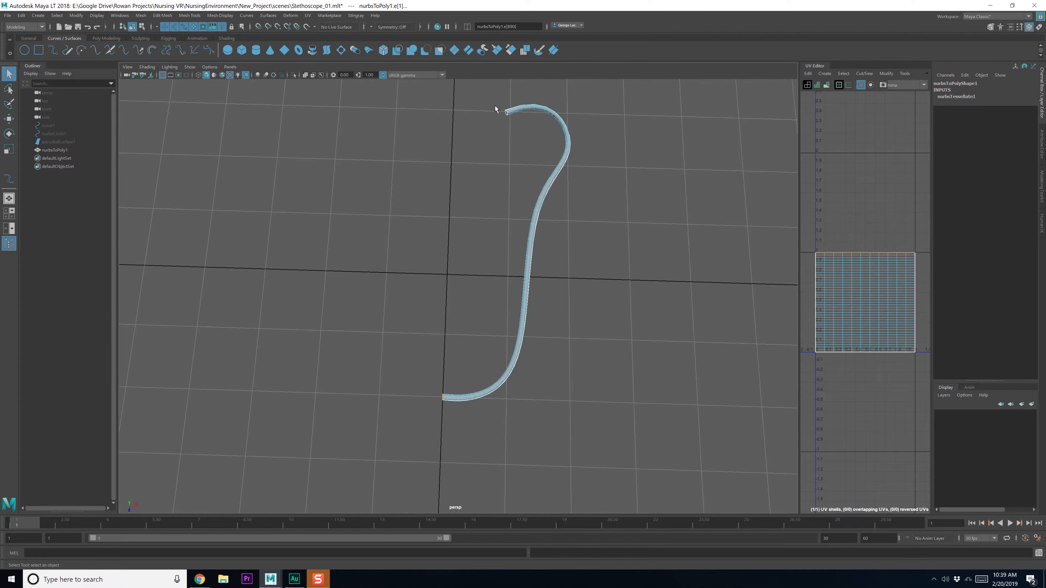
pyautogui.hotkey('alt', 'Tab')
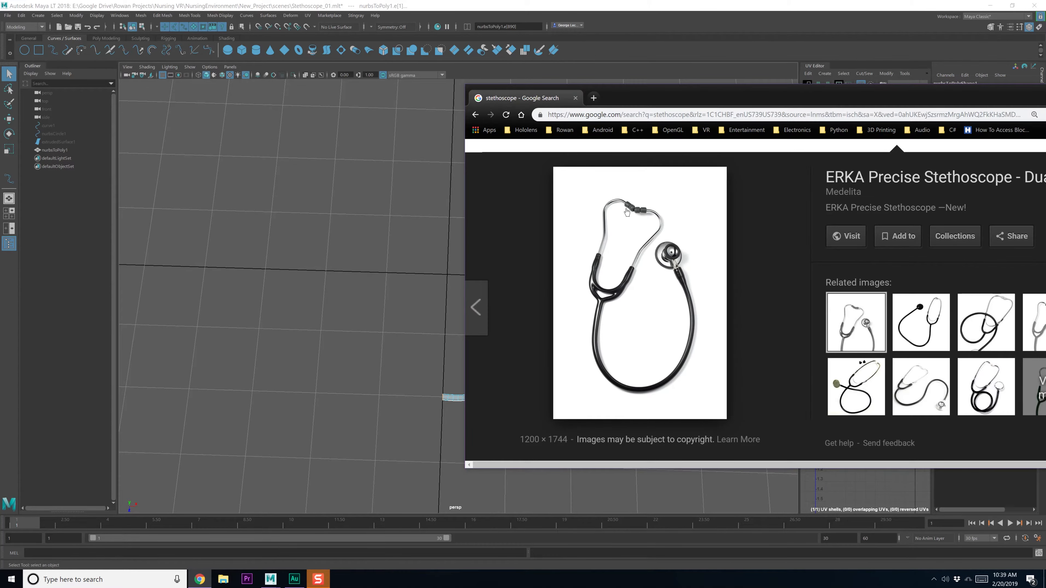
pyautogui.moveTo(615, 109); pyautogui.dragTo(737, 109)
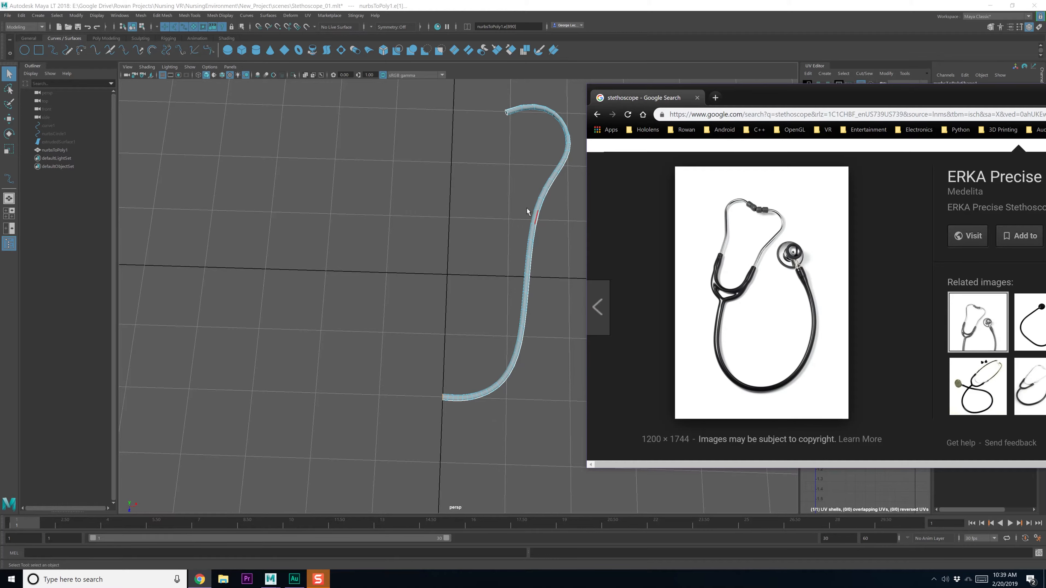
pyautogui.moveTo(795, 103); pyautogui.dragTo(1045, 97)
pyautogui.keyDown('alt'); pyautogui.moveTo(477, 344); pyautogui.dragTo(598, 336); pyautogui.keyUp('alt')
pyautogui.scroll(6, 508, 301)
pyautogui.scroll(-4, 550, 309)
# In the maximized top view, Multi-Cut a new edge loop above the tube's lower bend
pyautogui.press('space')
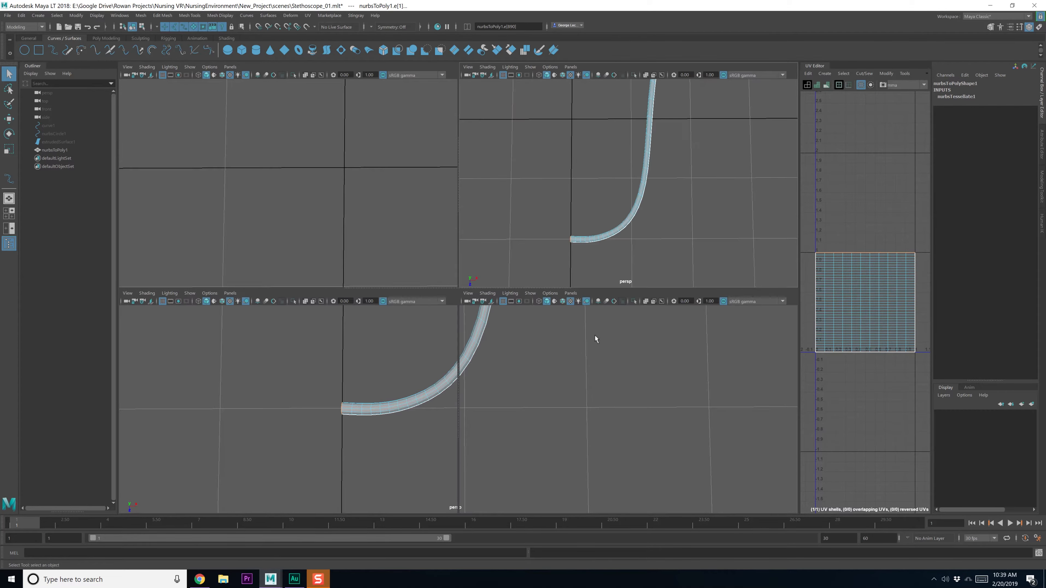
pyautogui.press('space')
pyautogui.scroll(3, 464, 341)
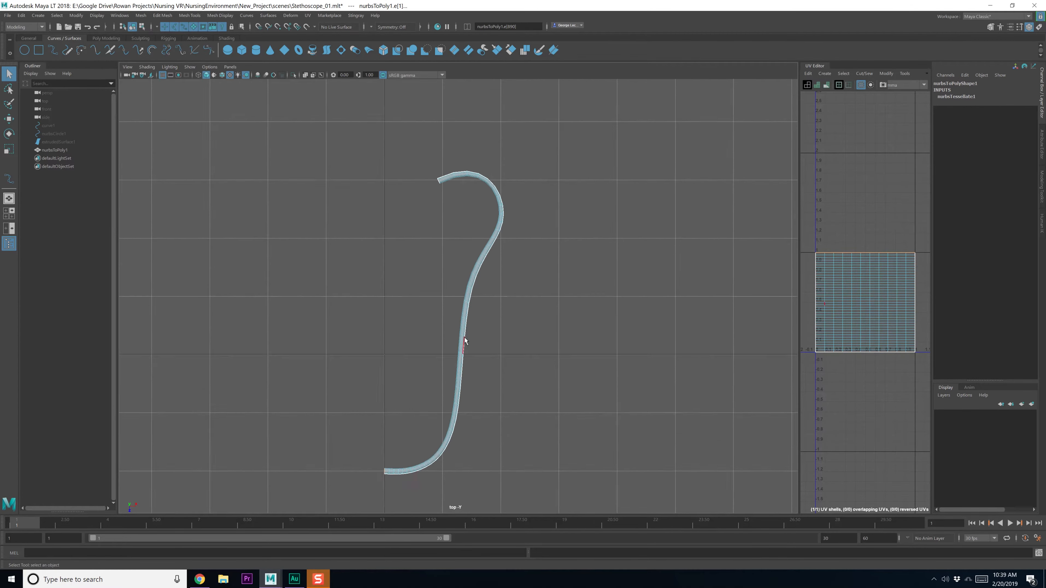
pyautogui.keyDown('alt'); pyautogui.moveTo(501, 364); pyautogui.dragTo(436, 370, button='middle'); pyautogui.keyUp('alt')
pyautogui.scroll(7, 494, 328)
pyautogui.keyDown('shift'); pyautogui.moveTo(510, 232); pyautogui.dragTo(485, 236, button='right'); pyautogui.keyUp('shift')
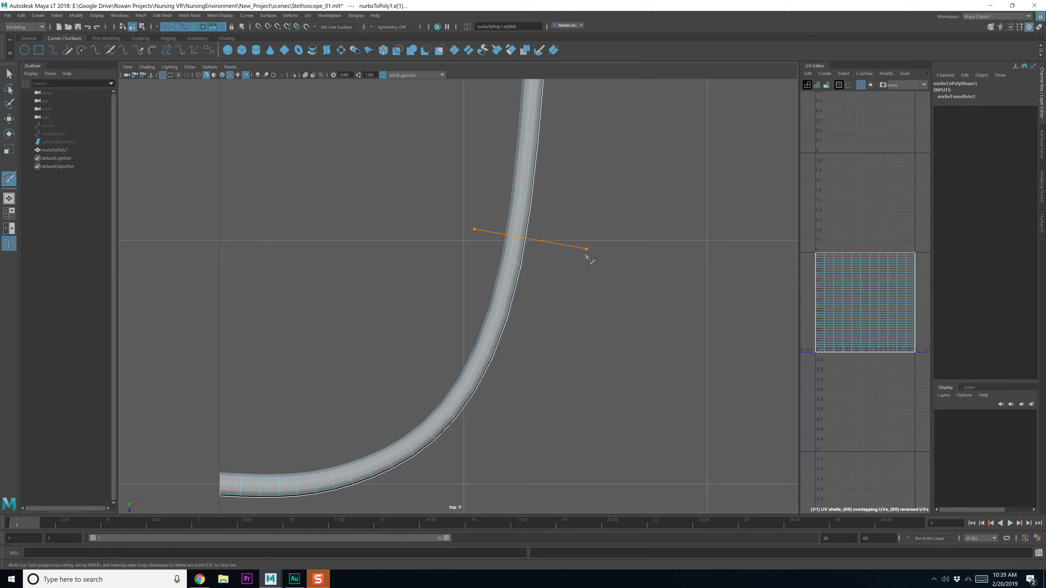
pyautogui.press('q')
# Extrude the lower section's faces outward with Local Translate Z 0.0258
pyautogui.moveTo(530, 254); pyautogui.dragTo(494, 289, button='right')
pyautogui.scroll(-1, 494, 292)
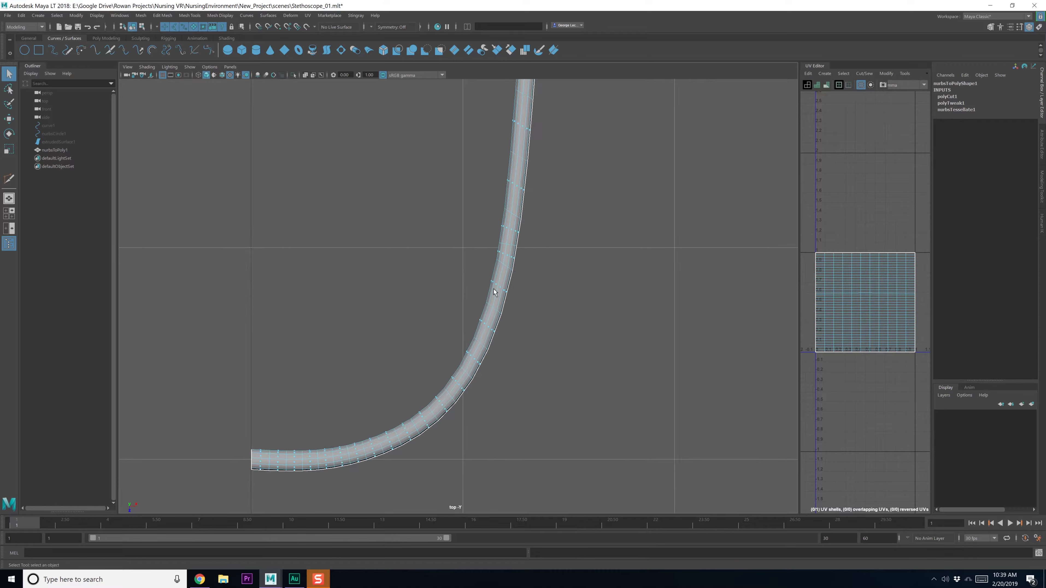
pyautogui.moveTo(210, 259); pyautogui.dragTo(638, 513)
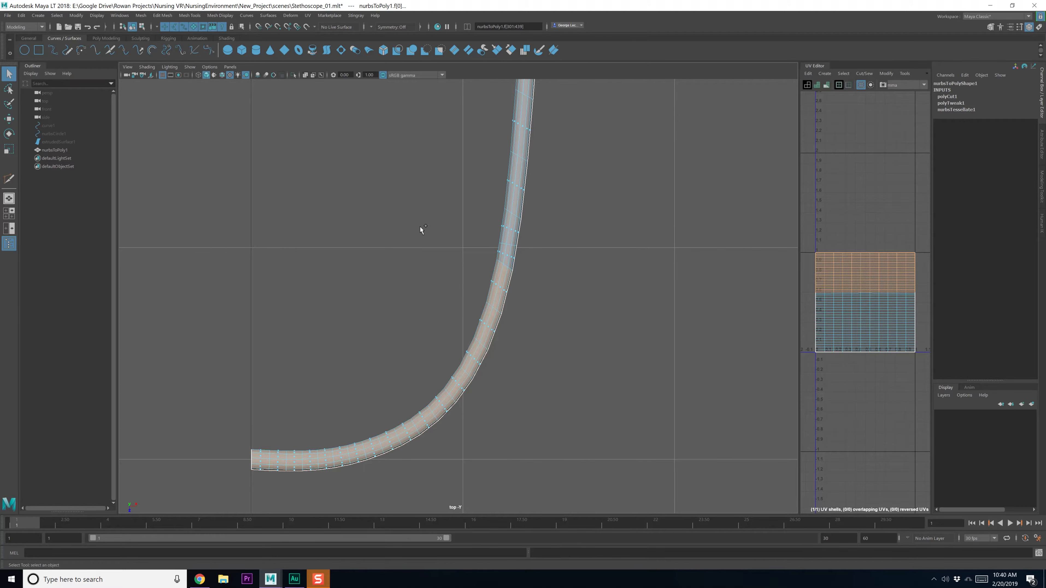
pyautogui.keyDown('shift'); pyautogui.moveTo(519, 272); pyautogui.dragTo(539, 278); pyautogui.keyUp('shift')
pyautogui.keyDown('shift'); pyautogui.moveTo(532, 284); pyautogui.dragTo(540, 293, button='right'); pyautogui.keyUp('shift')
pyautogui.press('space')
pyautogui.press('space')
pyautogui.scroll(5, 524, 289)
pyautogui.moveTo(540, 232); pyautogui.dragTo(546, 236)
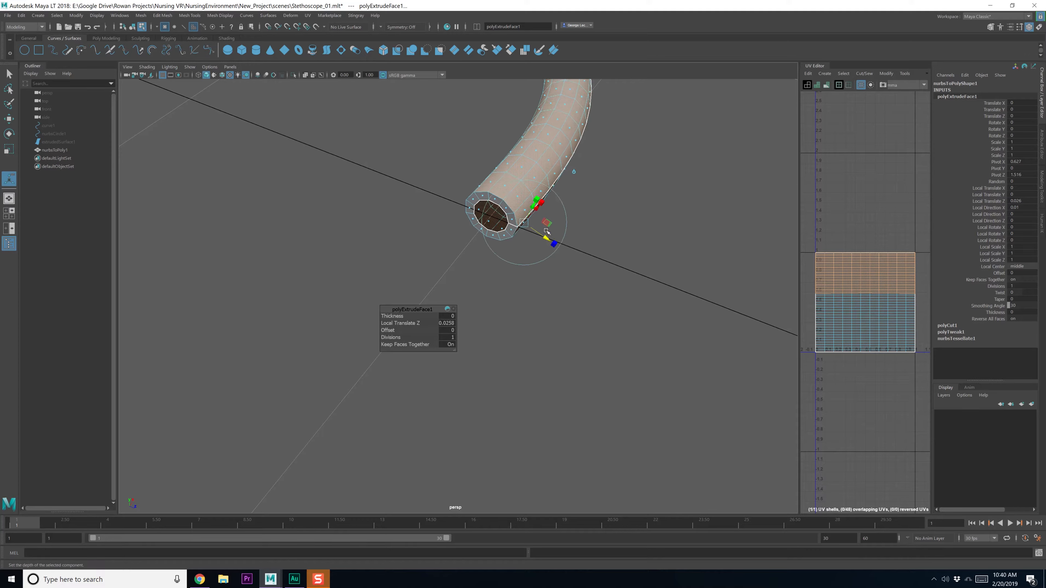
# Select the ring of faces at the tube's end and delete it
pyautogui.scroll(-4, 540, 183)
pyautogui.keyDown('alt'); pyautogui.moveTo(539, 182); pyautogui.dragTo(482, 274); pyautogui.keyUp('alt')
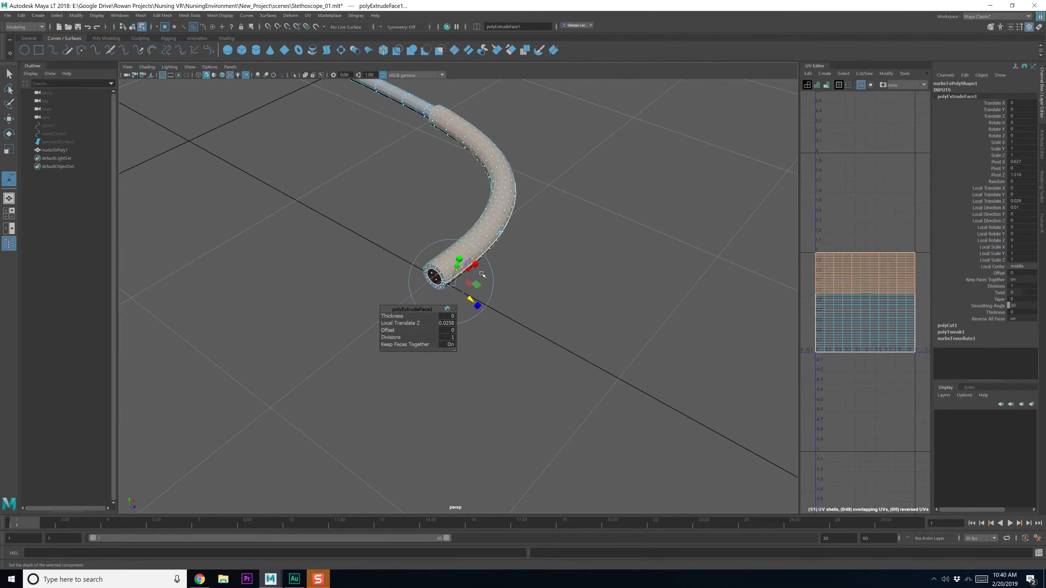
pyautogui.press('q')
pyautogui.scroll(5, 437, 269)
pyautogui.click(413, 241)
pyautogui.keyDown('shift'); pyautogui.doubleClick(424, 249); pyautogui.keyUp('shift')
pyautogui.press('Delete')
# Select the open border edge and cap the tube end with Fill Hole
pyautogui.scroll(-4, 543, 223)
pyautogui.keyDown('alt'); pyautogui.moveTo(548, 215); pyautogui.dragTo(474, 252); pyautogui.keyUp('alt')
pyautogui.moveTo(438, 241); pyautogui.dragTo(435, 232, button='right')
pyautogui.keyDown('alt'); pyautogui.moveTo(435, 233); pyautogui.dragTo(415, 215); pyautogui.keyUp('alt')
pyautogui.click(415, 214)
pyautogui.keyDown('shift'); pyautogui.moveTo(415, 214); pyautogui.dragTo(416, 321, button='right'); pyautogui.keyUp('shift')
pyautogui.keyDown('alt'); pyautogui.moveTo(416, 321); pyautogui.dragTo(475, 262); pyautogui.keyUp('alt')
pyautogui.keyDown('shift'); pyautogui.moveTo(461, 243); pyautogui.dragTo(412, 264, button='right'); pyautogui.keyUp('shift')
pyautogui.moveTo(467, 273)
pyautogui.keyDown('alt'); pyautogui.mouseDown()
pyautogui.moveTo(454, 277)
pyautogui.moveTo(465, 267)
pyautogui.mouseUp(); pyautogui.keyUp('alt')
# Multi-Cut a new edge near the tube end and bevel it with Fraction 0.3
pyautogui.press('space')
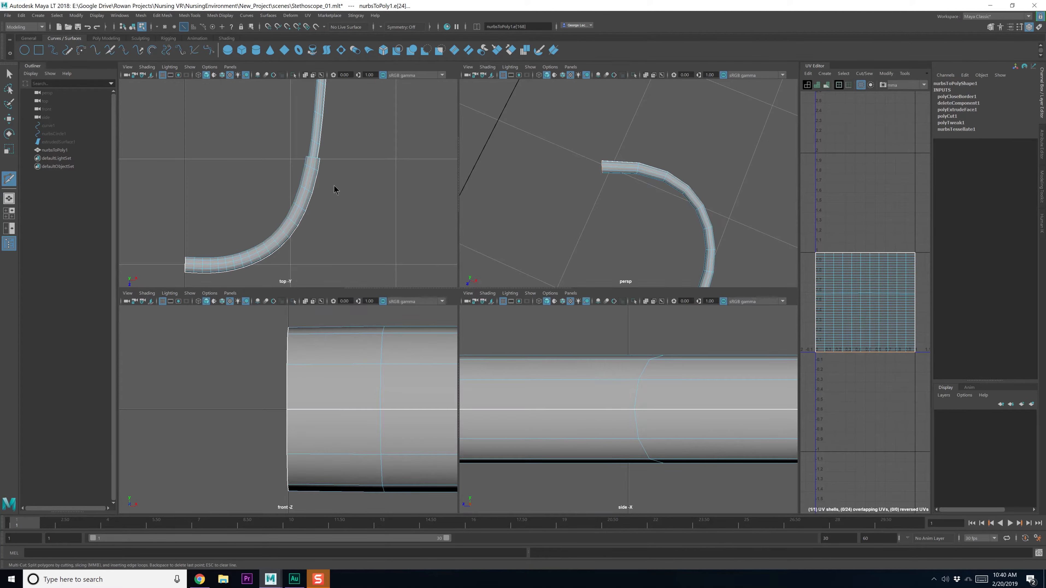
pyautogui.press('space')
pyautogui.press('f')
pyautogui.scroll(-10, 523, 170)
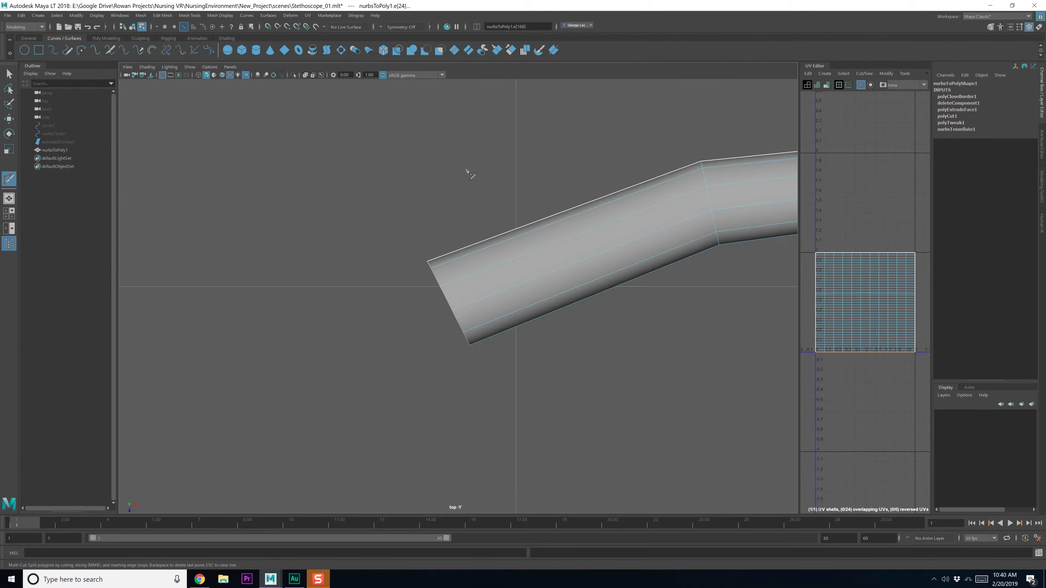
pyautogui.keyDown('alt'); pyautogui.moveTo(634, 239); pyautogui.dragTo(574, 228, button='middle'); pyautogui.keyUp('alt')
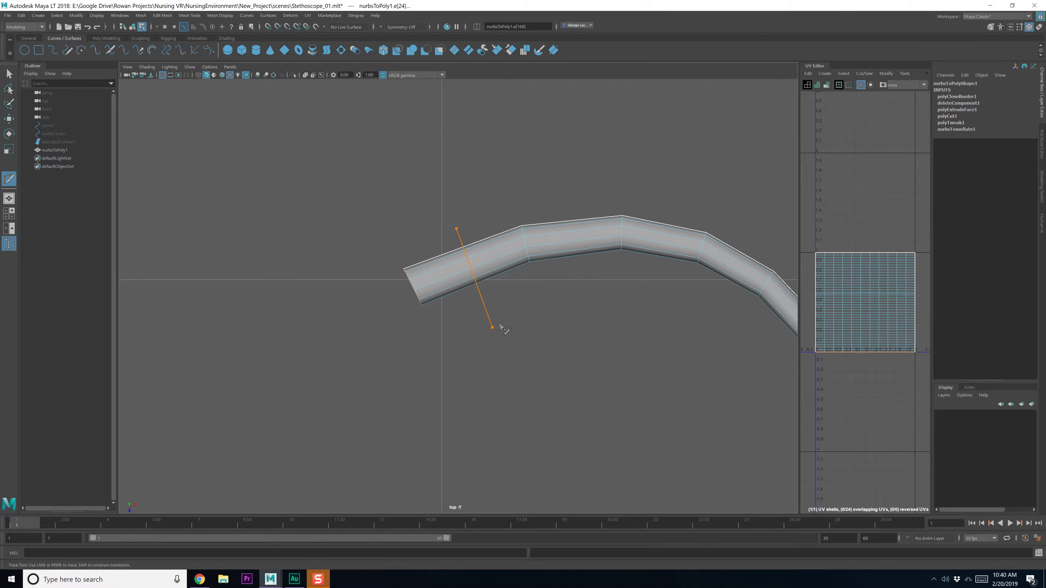
pyautogui.press('q')
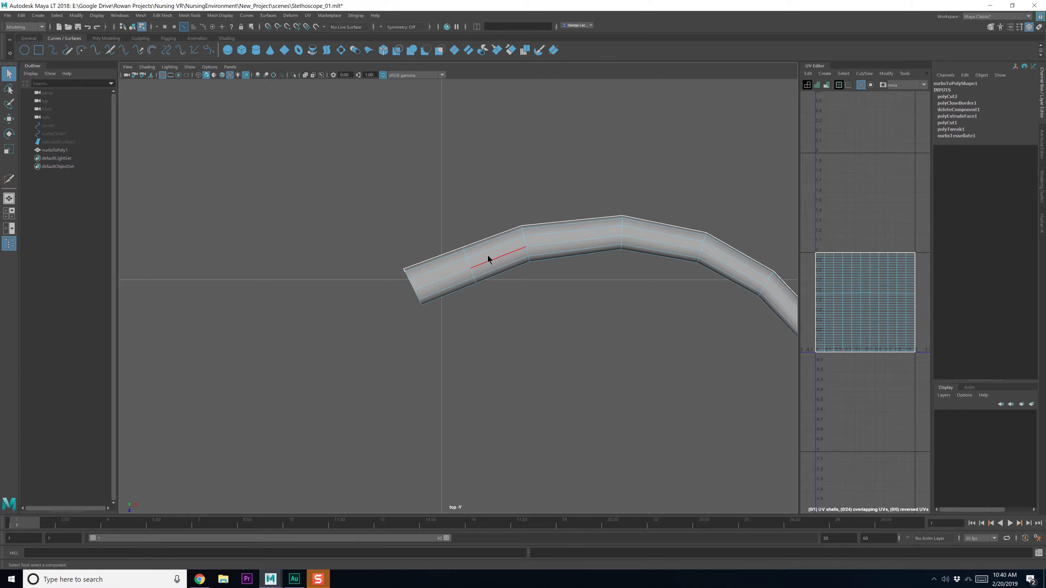
pyautogui.keyDown('shift'); pyautogui.moveTo(467, 268); pyautogui.dragTo(503, 270, button='right'); pyautogui.keyUp('shift')
pyautogui.moveTo(654, 308); pyautogui.dragTo(649, 307)
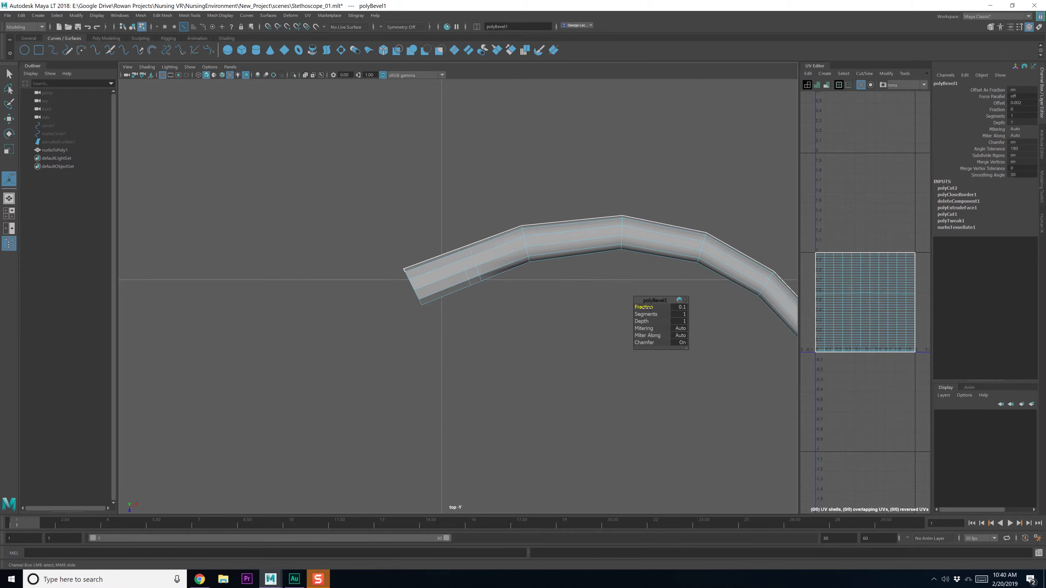
pyautogui.press('q')
# Select the end segment's faces and extrude them outward into two thick collars
pyautogui.moveTo(497, 245); pyautogui.dragTo(505, 268, button='right')
pyautogui.keyDown('alt'); pyautogui.click(502, 266); pyautogui.keyUp('alt')
pyautogui.moveTo(477, 194); pyautogui.dragTo(521, 304)
pyautogui.keyDown('shift'); pyautogui.moveTo(404, 238); pyautogui.dragTo(460, 343); pyautogui.keyUp('shift')
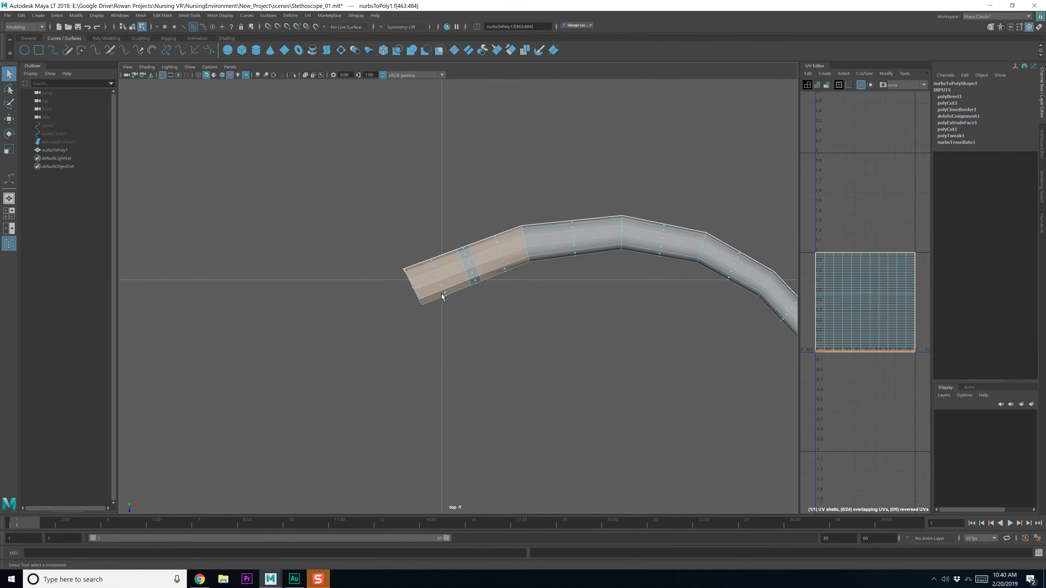
pyautogui.press('space')
pyautogui.press('space')
pyautogui.keyDown('alt'); pyautogui.moveTo(578, 233); pyautogui.dragTo(484, 241); pyautogui.keyUp('alt')
pyautogui.scroll(3, 536, 274)
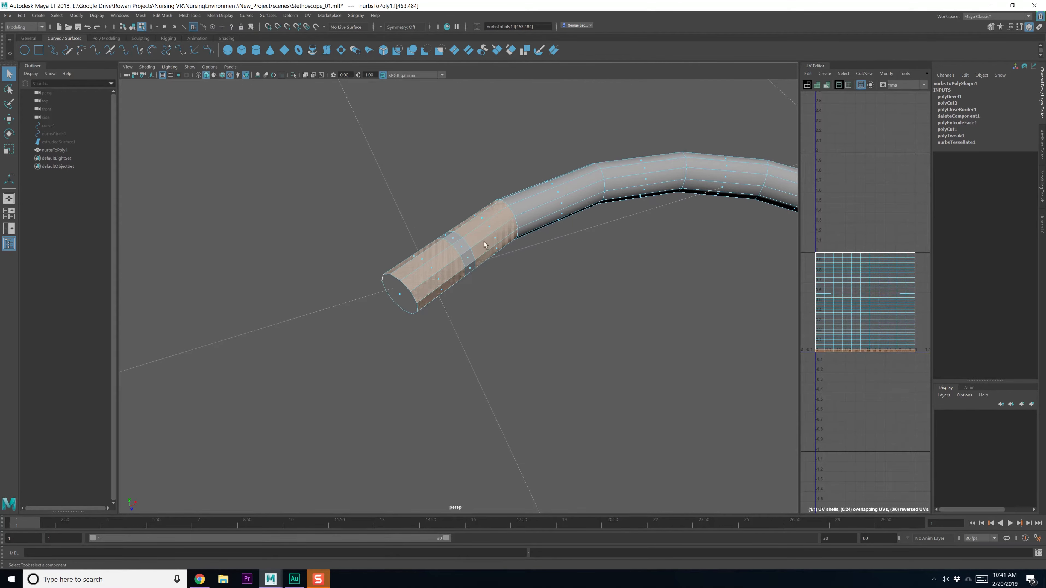
pyautogui.keyDown('shift'); pyautogui.moveTo(484, 241); pyautogui.dragTo(485, 255, button='right'); pyautogui.keyUp('shift')
pyautogui.moveTo(402, 233); pyautogui.dragTo(390, 215)
pyautogui.press('q')
pyautogui.keyDown('alt'); pyautogui.moveTo(479, 254); pyautogui.dragTo(427, 261); pyautogui.keyUp('alt')
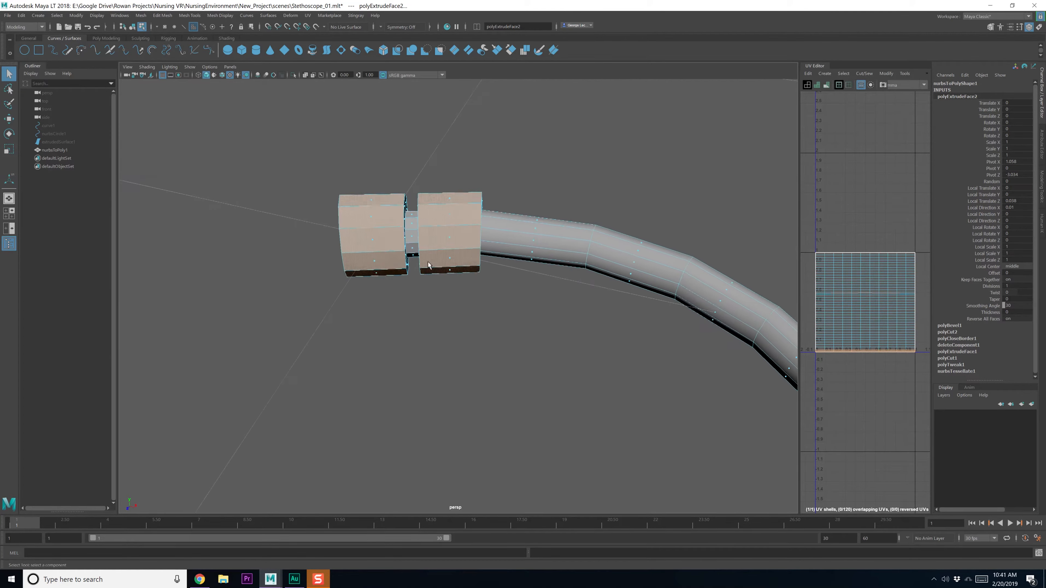
# Select the edge loop in the gap between the two collars for scaling
pyautogui.keyDown('alt'); pyautogui.moveTo(414, 225); pyautogui.dragTo(443, 266); pyautogui.keyUp('alt')
pyautogui.scroll(4, 444, 266)
pyautogui.moveTo(389, 229); pyautogui.dragTo(387, 214, button='right')
pyautogui.keyDown('alt'); pyautogui.moveTo(387, 213); pyautogui.dragTo(425, 242); pyautogui.keyUp('alt')
pyautogui.keyDown('alt'); pyautogui.moveTo(495, 298); pyautogui.dragTo(481, 296); pyautogui.keyUp('alt')
pyautogui.moveTo(481, 296); pyautogui.dragTo(480, 274, button='right')
pyautogui.doubleClick(489, 297)
pyautogui.keyDown('alt'); pyautogui.moveTo(489, 297); pyautogui.dragTo(434, 307); pyautogui.keyUp('alt')
pyautogui.press('r')
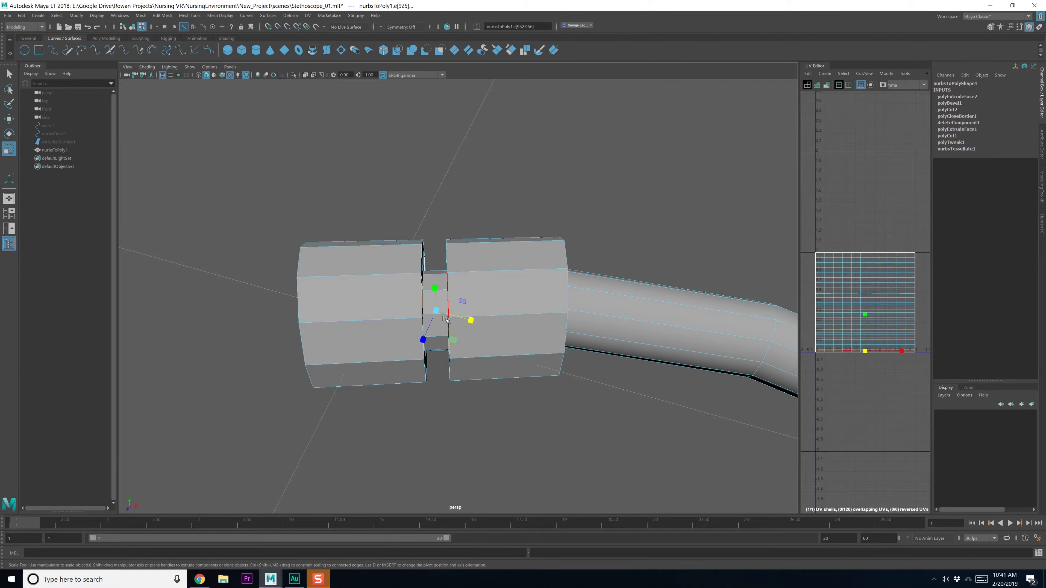
# Set Scale Tool axis orientation to Component, shrink the loop slightly along X, and compare Scale Center options
pyautogui.keyDown('alt'); pyautogui.moveTo(448, 303); pyautogui.dragTo(448, 306); pyautogui.keyUp('alt')
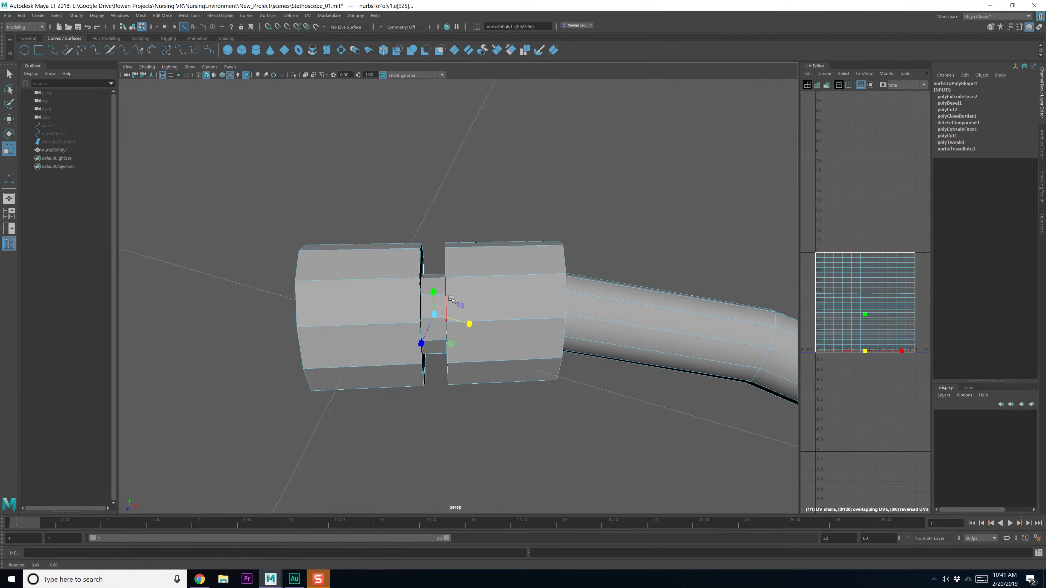
pyautogui.doubleClick(9, 148)
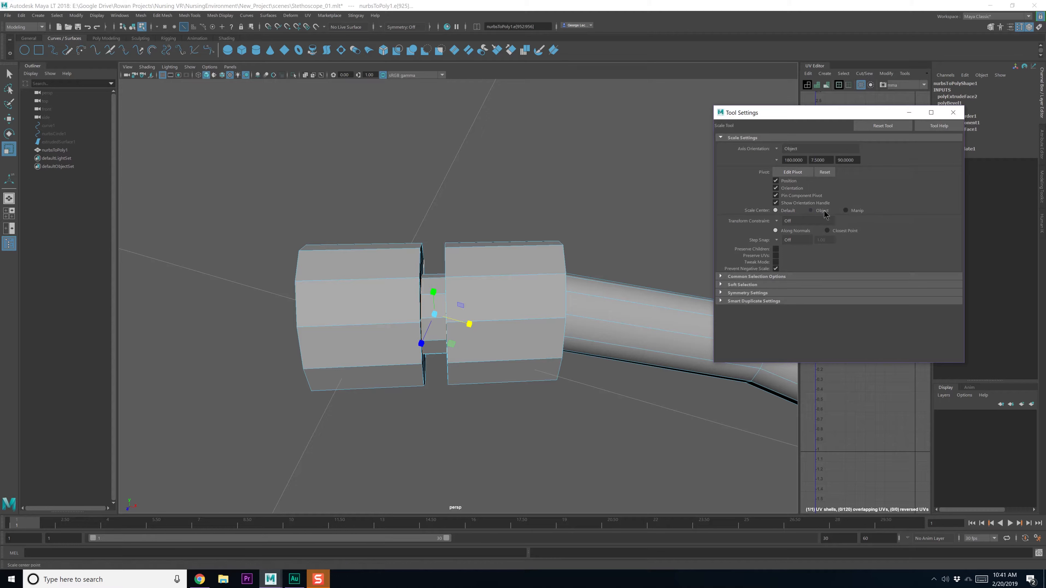
pyautogui.click(792, 150)
pyautogui.click(792, 166)
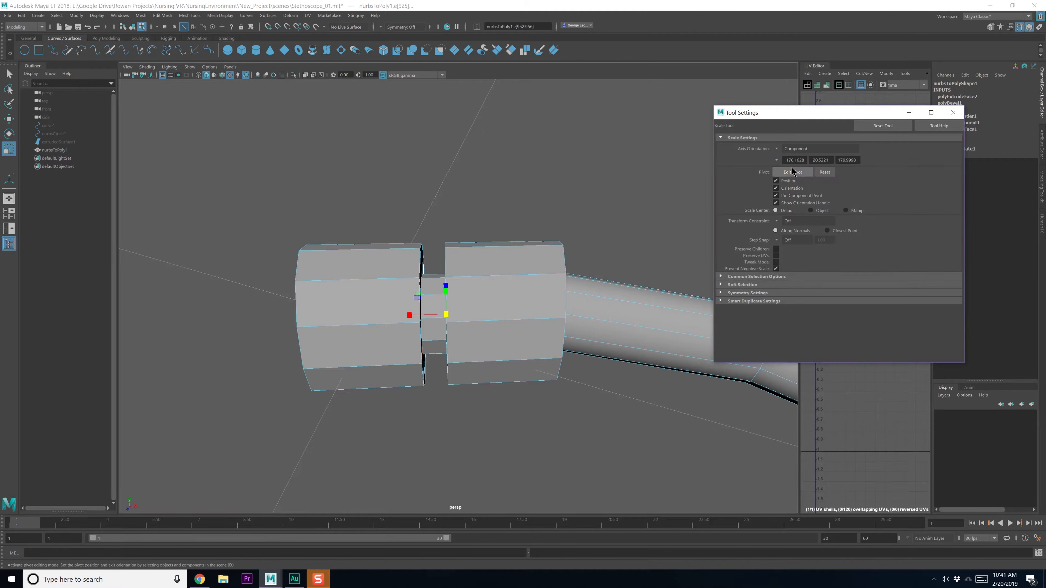
pyautogui.moveTo(412, 316); pyautogui.dragTo(414, 290)
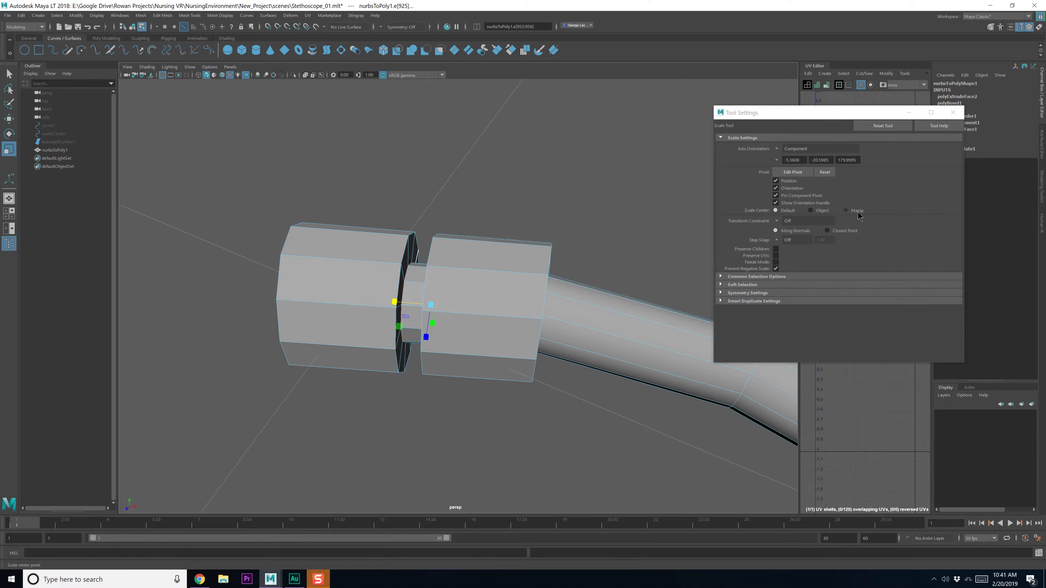
pyautogui.click(818, 211)
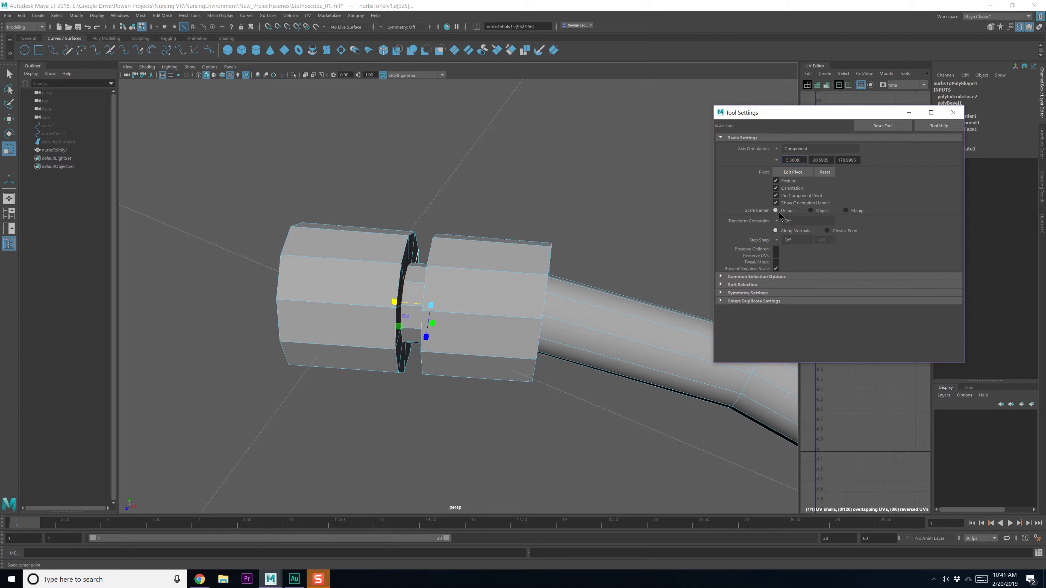
pyautogui.click(849, 210)
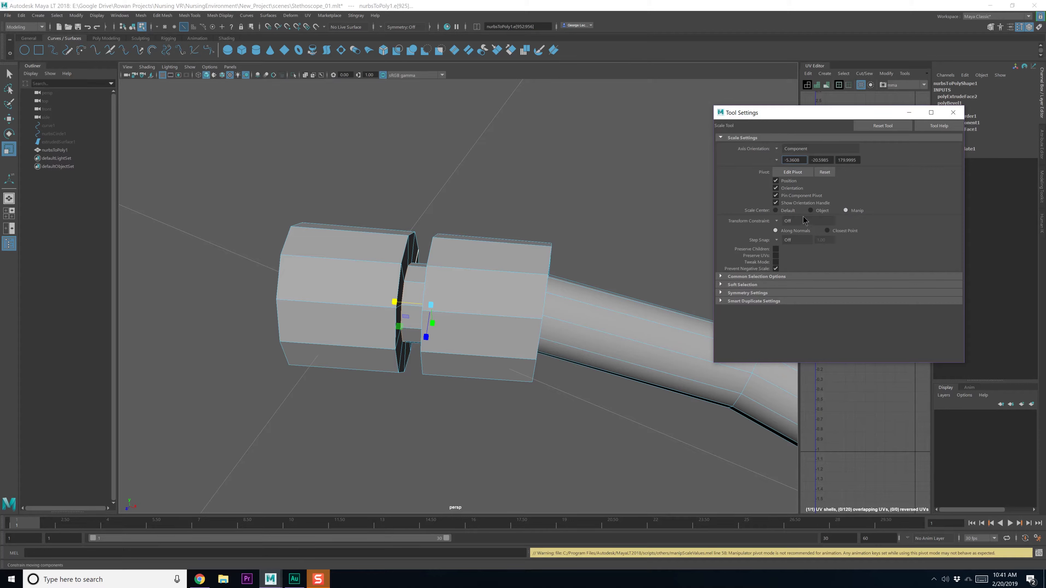
pyautogui.click(774, 104)
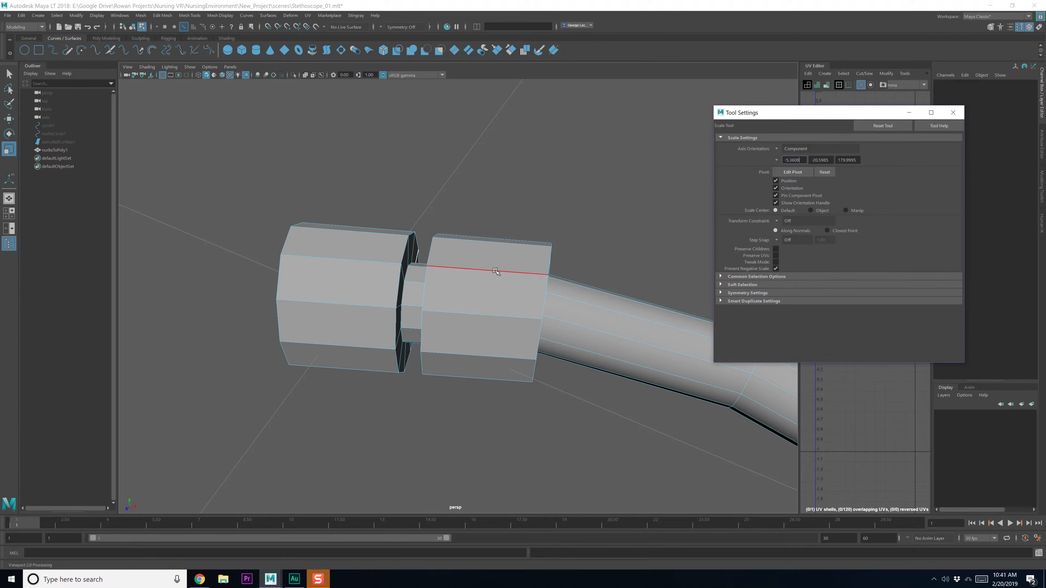
# Select the edge loops at both collars' inner rims
pyautogui.keyDown('alt'); pyautogui.moveTo(495, 272); pyautogui.dragTo(503, 276, button='middle'); pyautogui.keyUp('alt')
pyautogui.doubleClick(414, 296)
pyautogui.keyDown('alt'); pyautogui.moveTo(416, 296); pyautogui.dragTo(474, 290); pyautogui.keyUp('alt')
pyautogui.keyDown('shift'); pyautogui.doubleClick(479, 282); pyautogui.keyUp('shift')
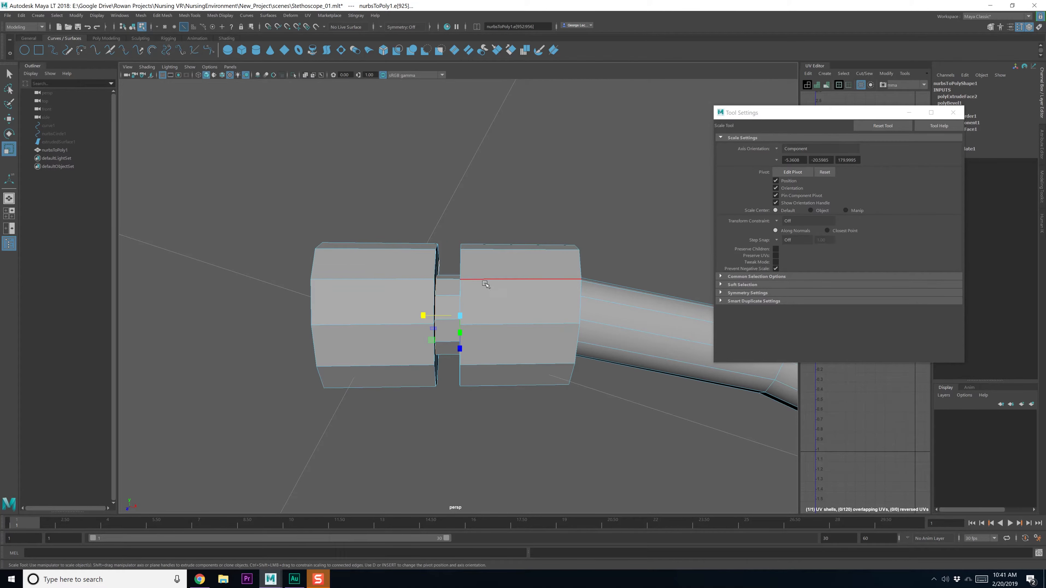
# Slide the connector's neck edge loops along the tube with Component-oriented move axes, then restore Object orientation
pyautogui.press('w')
pyautogui.doubleClick(437, 308)
pyautogui.keyDown('alt'); pyautogui.moveTo(466, 322); pyautogui.dragTo(448, 319); pyautogui.keyUp('alt')
pyautogui.scroll(2, 447, 318)
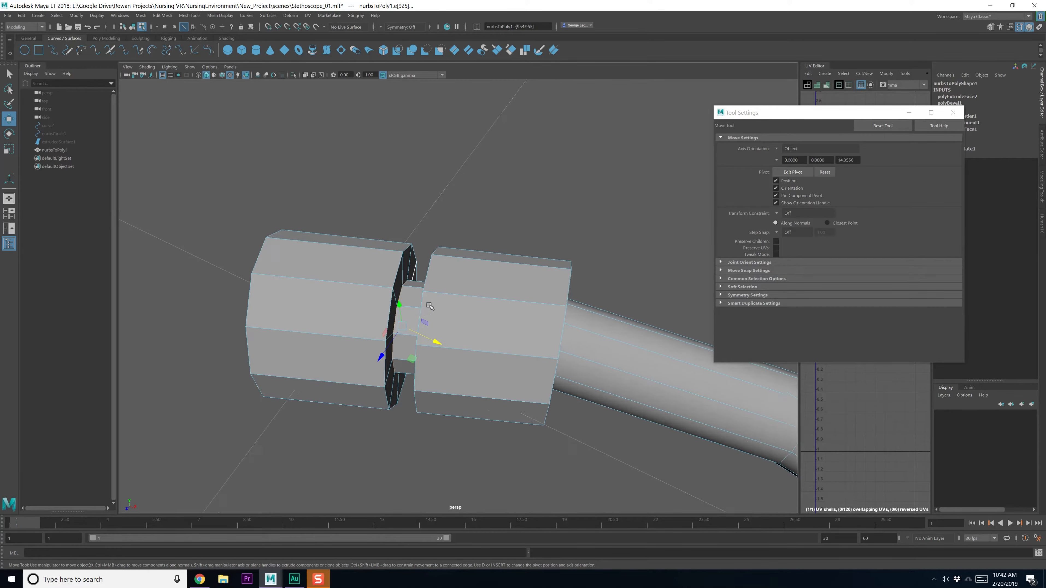
pyautogui.click(783, 151)
pyautogui.click(799, 170)
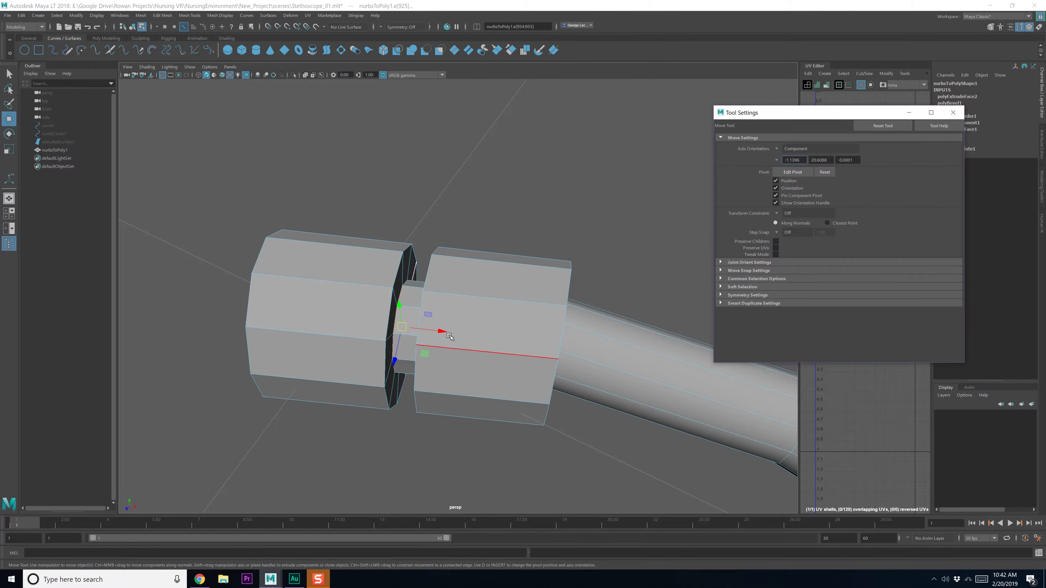
pyautogui.moveTo(447, 334); pyautogui.dragTo(453, 335)
pyautogui.moveTo(453, 335)
pyautogui.keyDown('alt'); pyautogui.mouseDown()
pyautogui.moveTo(484, 312)
pyautogui.moveTo(450, 318)
pyautogui.mouseUp(); pyautogui.keyUp('alt')
pyautogui.doubleClick(495, 278)
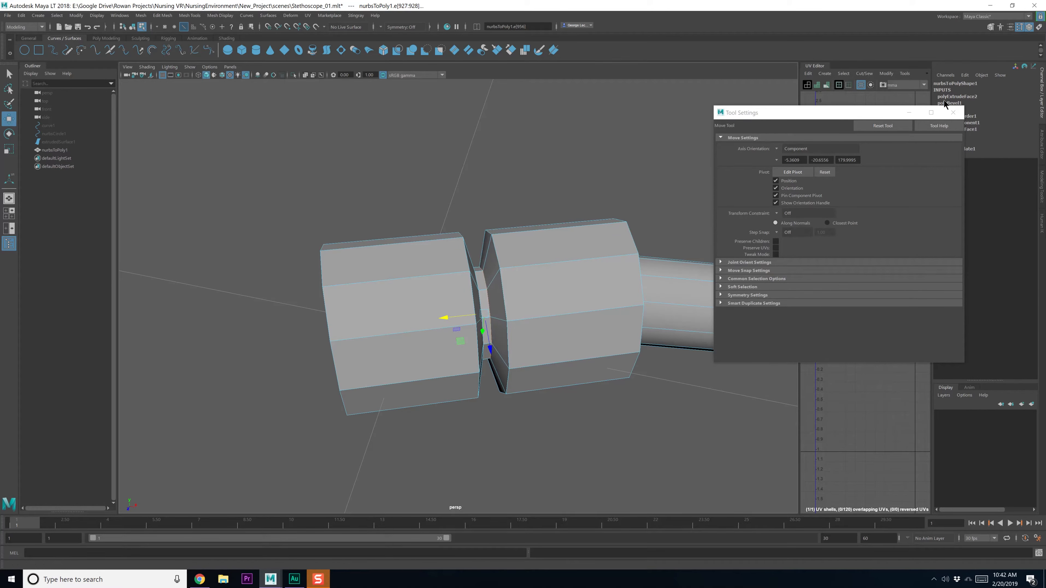
pyautogui.click(774, 151)
pyautogui.click(793, 163)
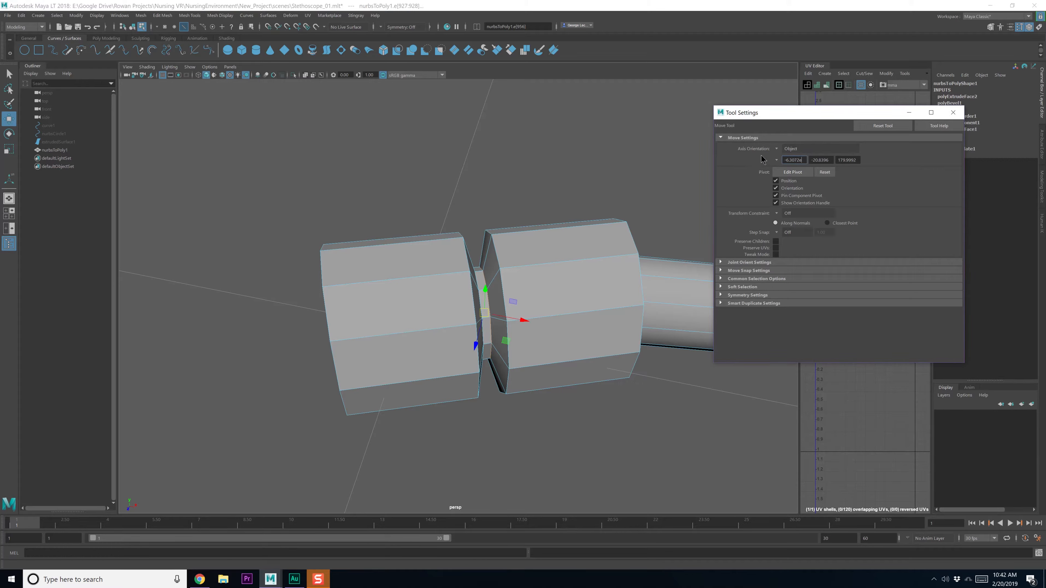
pyautogui.keyDown('alt'); pyautogui.moveTo(539, 223); pyautogui.dragTo(530, 227, button='middle'); pyautogui.keyUp('alt')
pyautogui.moveTo(530, 227); pyautogui.dragTo(545, 232, button='right')
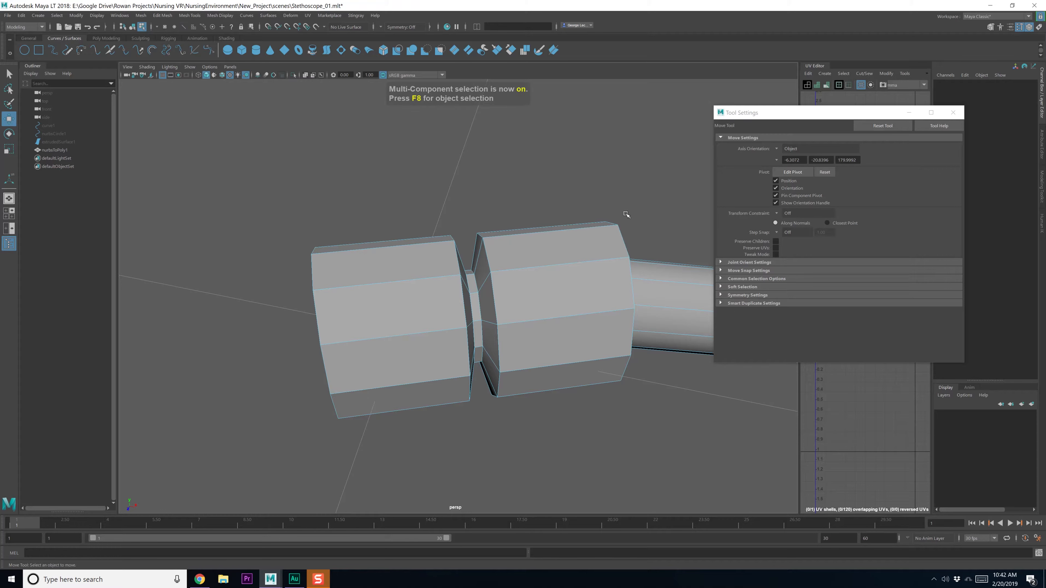
# Bevel the left connector's outer edge loop with 2 segments
pyautogui.press('r')
pyautogui.click(777, 150)
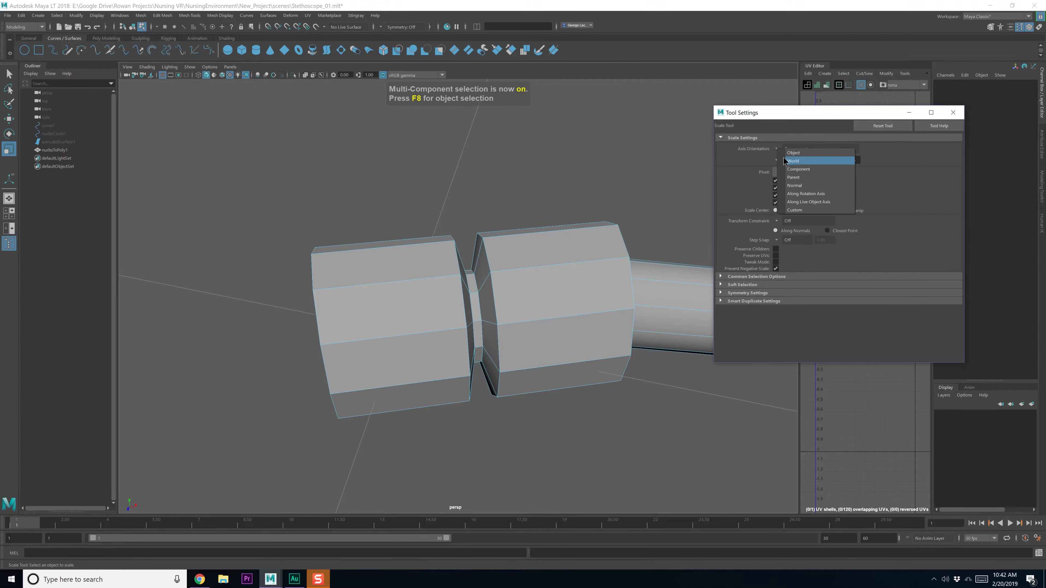
pyautogui.click(793, 162)
pyautogui.keyDown('alt'); pyautogui.moveTo(350, 315); pyautogui.dragTo(455, 297); pyautogui.keyUp('alt')
pyautogui.press('q')
pyautogui.moveTo(454, 296); pyautogui.dragTo(478, 253, button='right')
pyautogui.click(441, 280)
pyautogui.keyDown('shift'); pyautogui.doubleClick(310, 283); pyautogui.keyUp('shift')
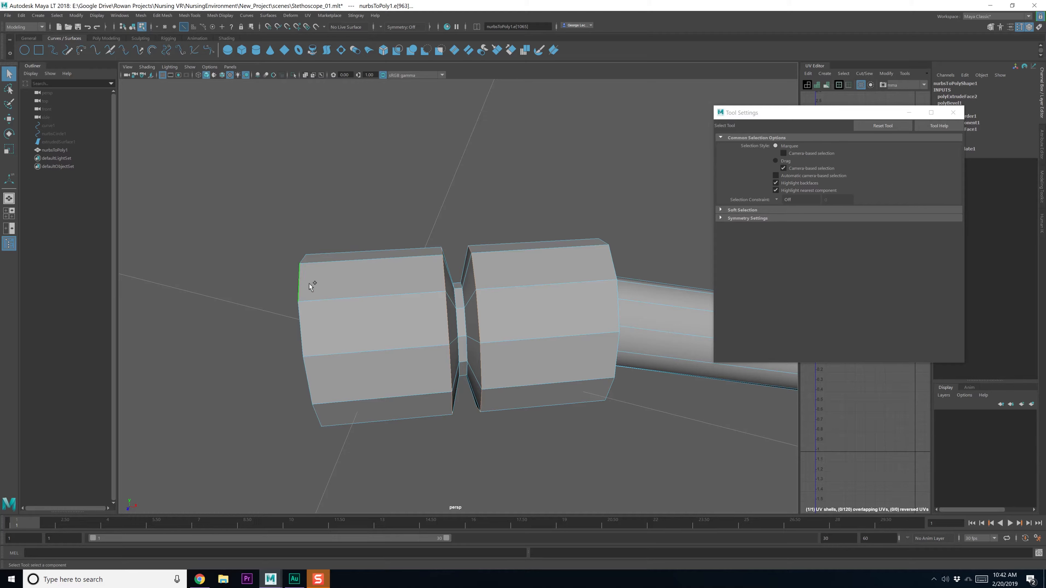
pyautogui.keyDown('shift'); pyautogui.moveTo(611, 265); pyautogui.dragTo(620, 269, button='right'); pyautogui.keyUp('shift')
pyautogui.moveTo(645, 313); pyautogui.dragTo(670, 284)
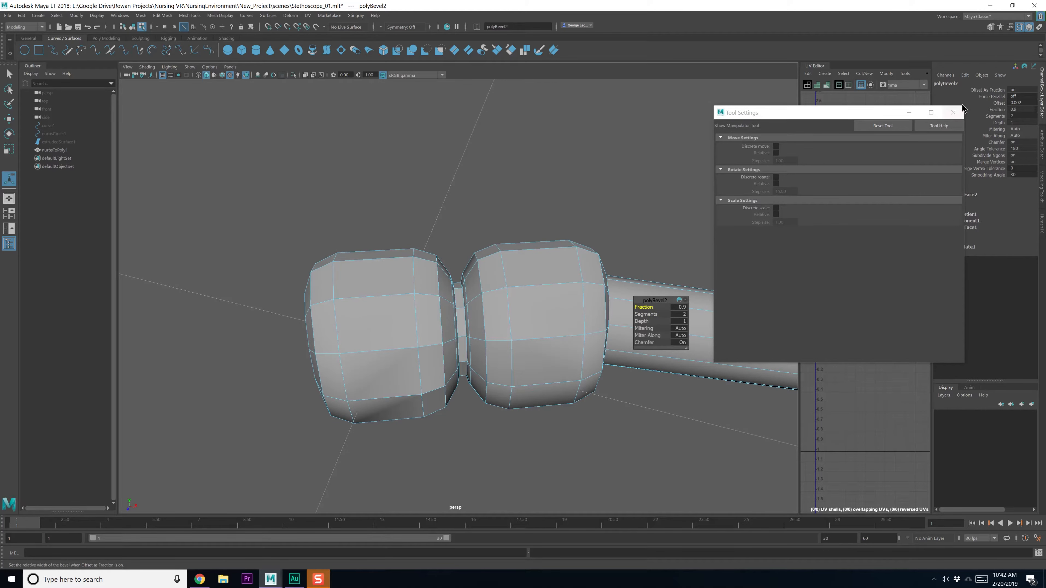
pyautogui.click(953, 112)
# Back in object mode, select the tube and open its Mirror options
pyautogui.scroll(-5, 562, 260)
pyautogui.press('F8')
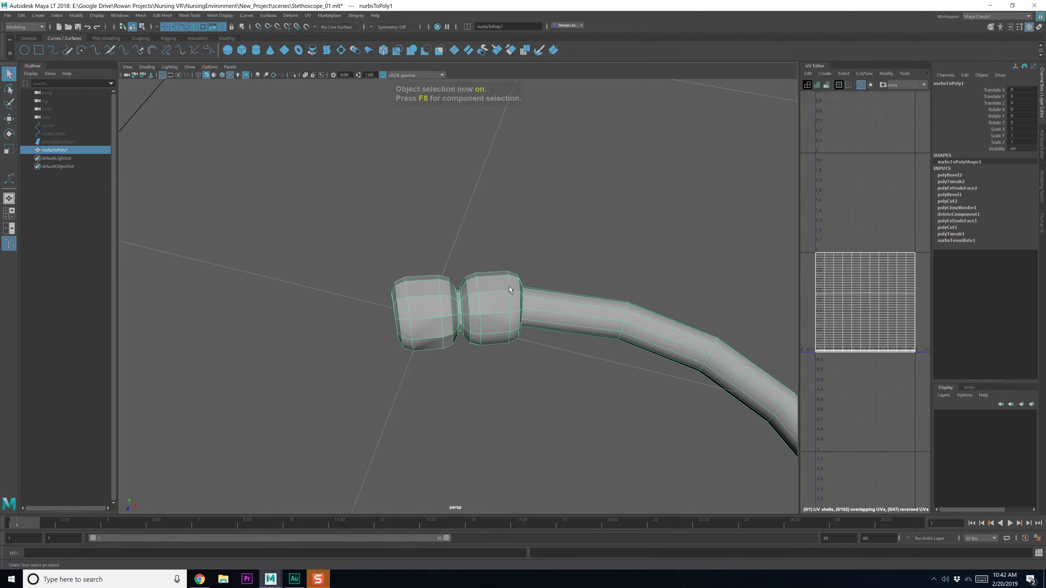
pyautogui.click(562, 259)
pyautogui.scroll(-6, 525, 376)
pyautogui.keyDown('alt'); pyautogui.moveTo(505, 392); pyautogui.dragTo(482, 265, button='middle'); pyautogui.keyUp('alt')
pyautogui.scroll(-6, 476, 280)
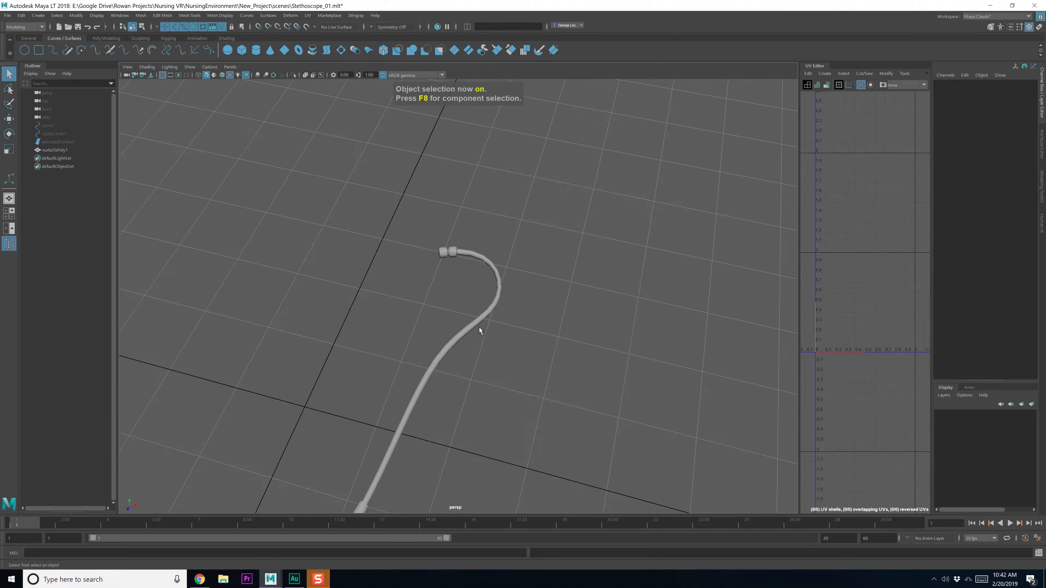
pyautogui.keyDown('alt'); pyautogui.moveTo(479, 327); pyautogui.dragTo(483, 289); pyautogui.keyUp('alt')
pyautogui.click(483, 290)
pyautogui.keyDown('shift'); pyautogui.moveTo(525, 253); pyautogui.dragTo(514, 280, button='right'); pyautogui.keyUp('shift')
pyautogui.press('w')
pyautogui.keyDown('alt'); pyautogui.moveTo(515, 284); pyautogui.dragTo(490, 288); pyautogui.keyUp('alt')
pyautogui.keyDown('shift'); pyautogui.moveTo(502, 269); pyautogui.dragTo(539, 361, button='right'); pyautogui.keyUp('shift')
# Mirror a copy of the tube about the World origin on X, then close the options
pyautogui.click(282, 154)
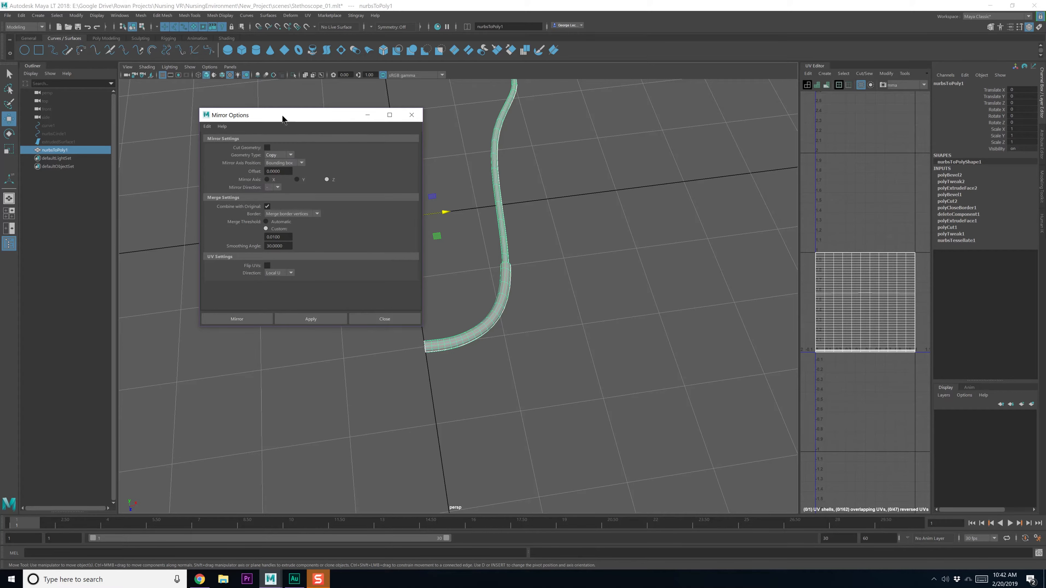
pyautogui.moveTo(257, 118); pyautogui.dragTo(202, 116)
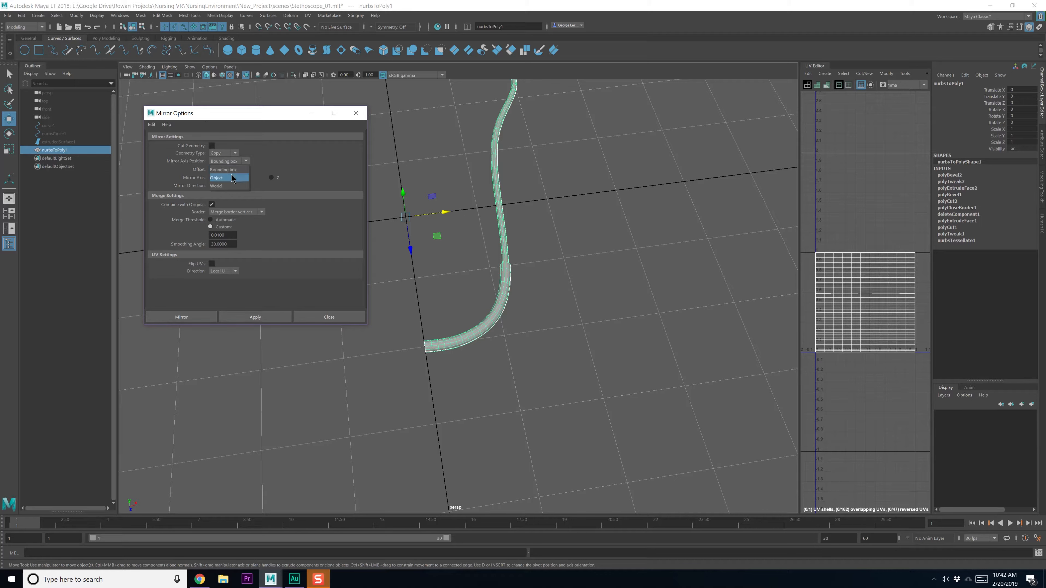
pyautogui.click(224, 186)
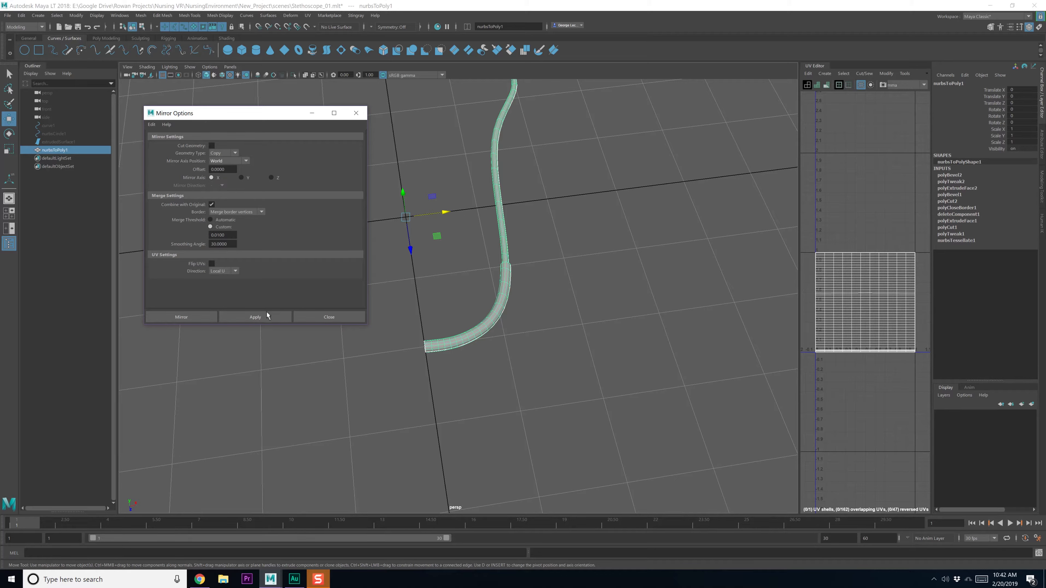
pyautogui.click(264, 315)
pyautogui.keyDown('alt'); pyautogui.moveTo(414, 277); pyautogui.dragTo(439, 290); pyautogui.keyUp('alt')
pyautogui.click(328, 318)
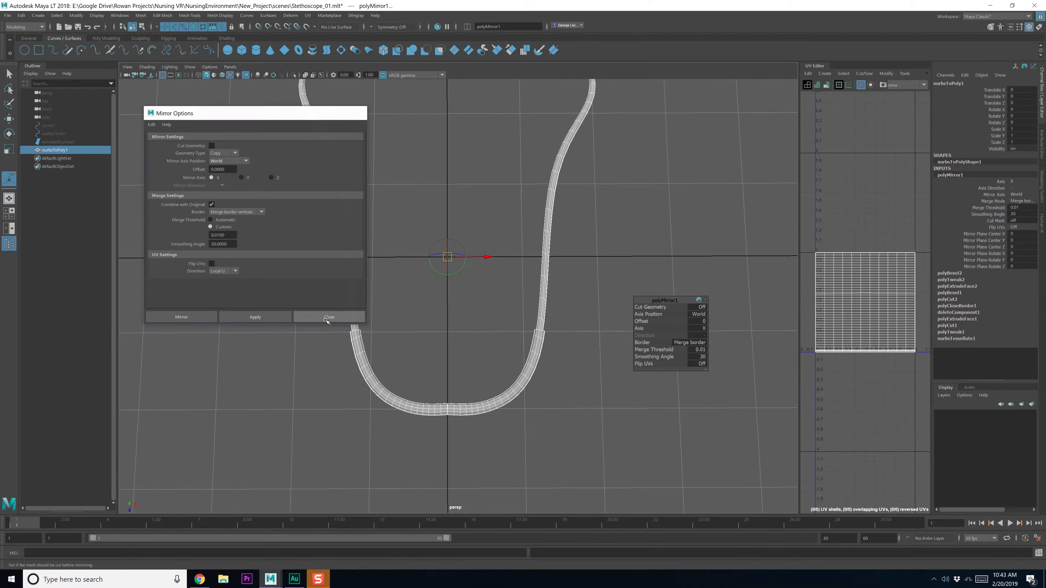
pyautogui.scroll(5, 482, 359)
pyautogui.press('q')
pyautogui.keyDown('alt'); pyautogui.moveTo(465, 412); pyautogui.dragTo(447, 249, button='middle'); pyautogui.keyUp('alt')
# Select the centre seam edge loop and shift it slightly
pyautogui.scroll(8, 467, 245)
pyautogui.moveTo(458, 335); pyautogui.dragTo(456, 309, button='right')
pyautogui.doubleClick(440, 316)
pyautogui.press('w')
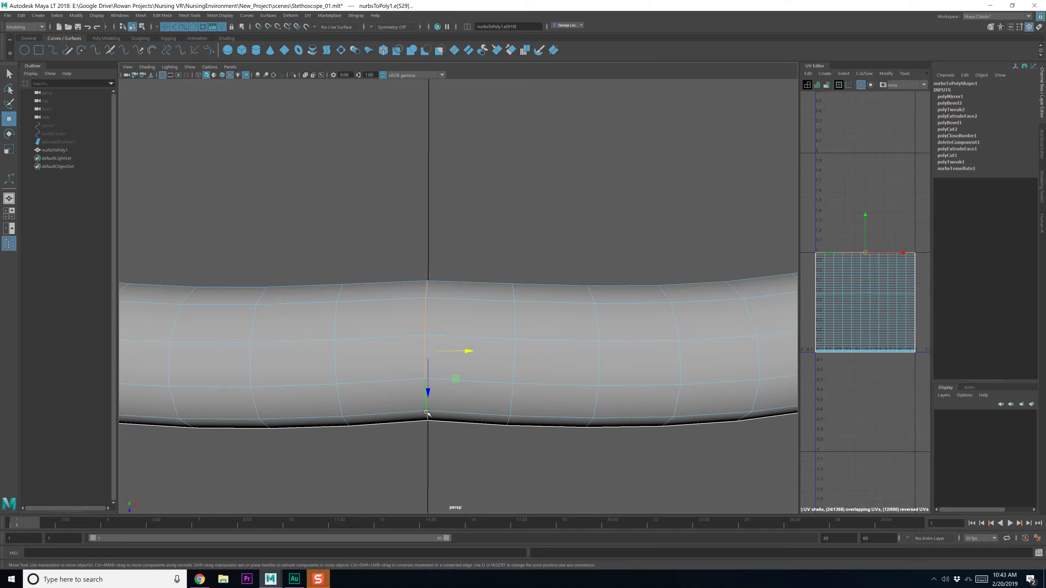
pyautogui.moveTo(428, 396); pyautogui.dragTo(428, 394)
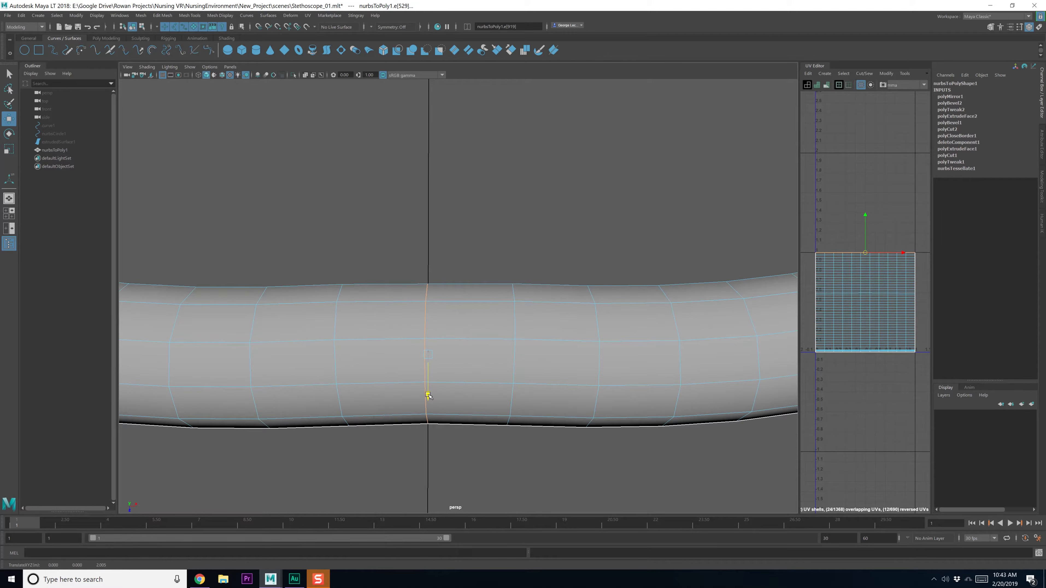
# Push the edge loops on either side of the seam along Z
pyautogui.scroll(-5, 447, 361)
pyautogui.scroll(5, 454, 345)
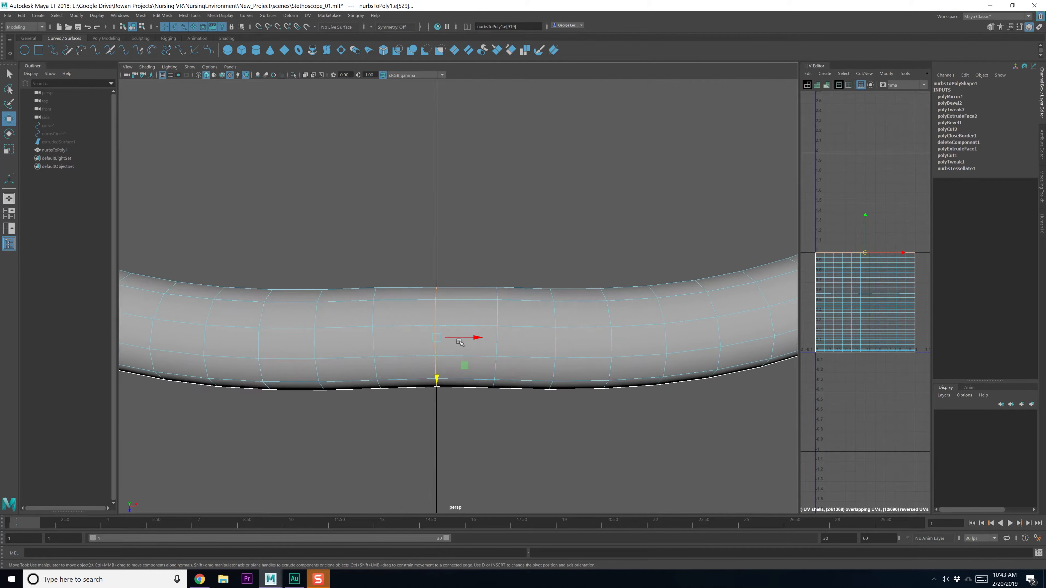
pyautogui.doubleClick(520, 287)
pyautogui.keyDown('shift'); pyautogui.doubleClick(397, 289); pyautogui.keyUp('shift')
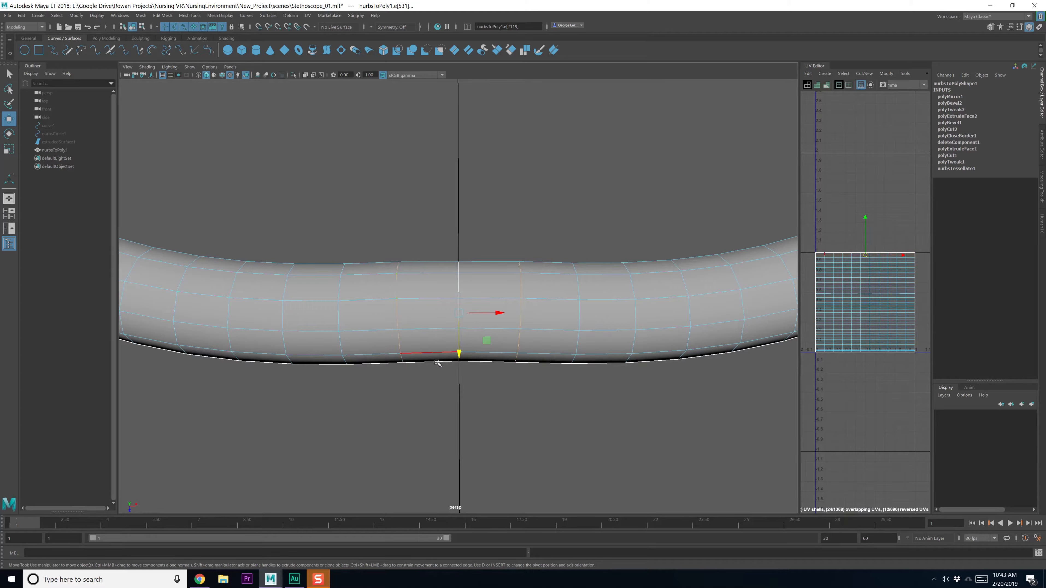
pyautogui.moveTo(459, 355); pyautogui.dragTo(459, 351)
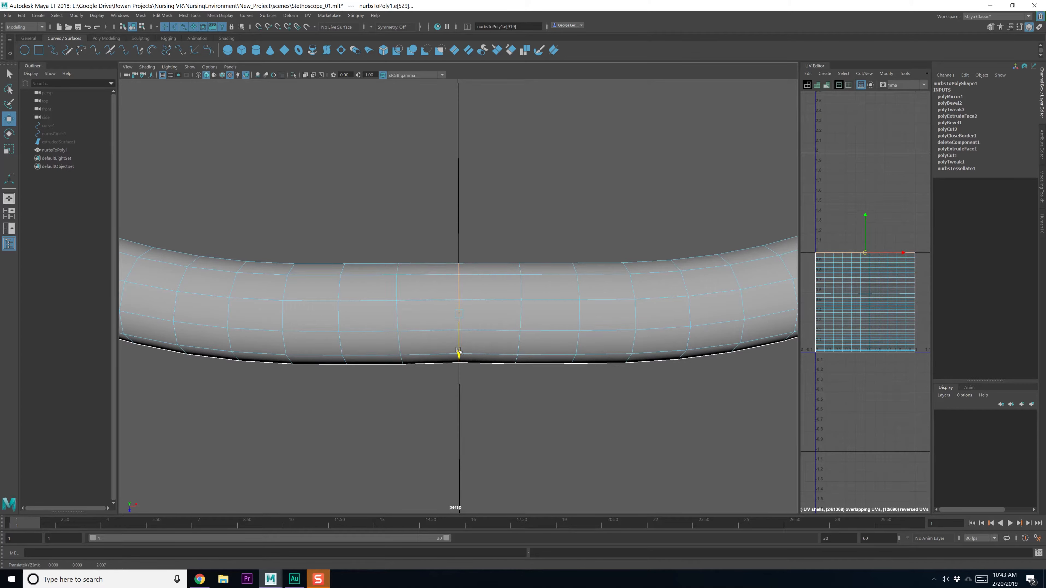
pyautogui.scroll(-8, 479, 330)
pyautogui.keyDown('alt'); pyautogui.moveTo(502, 252); pyautogui.dragTo(507, 291, button='middle'); pyautogui.keyUp('alt')
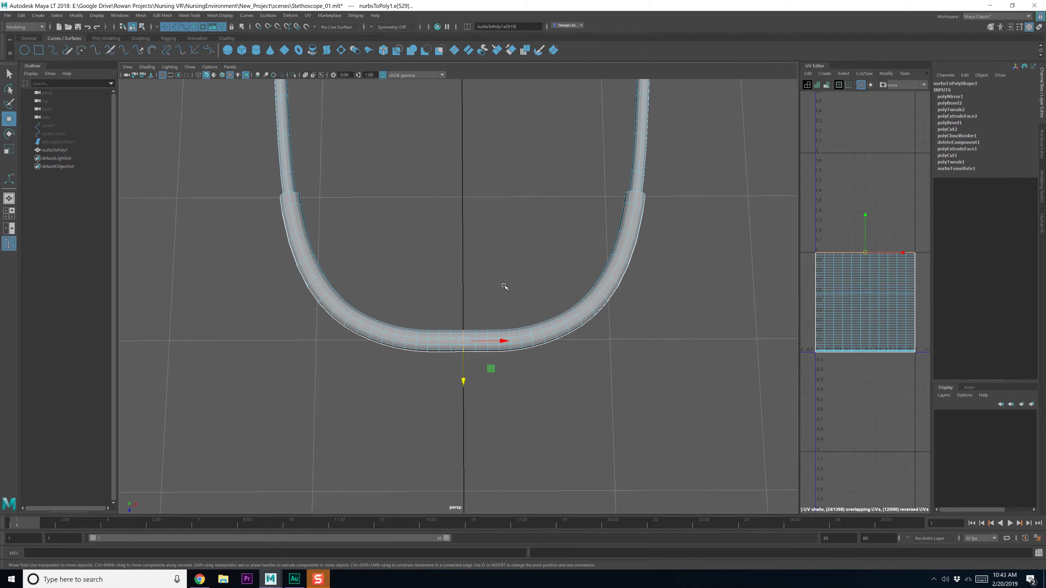
# Return to object mode and inspect the finished U-shaped tube from several angles
pyautogui.press('F8')
pyautogui.press('F8')
pyautogui.click(505, 243)
pyautogui.keyDown('alt'); pyautogui.moveTo(518, 264); pyautogui.dragTo(474, 339); pyautogui.keyUp('alt')
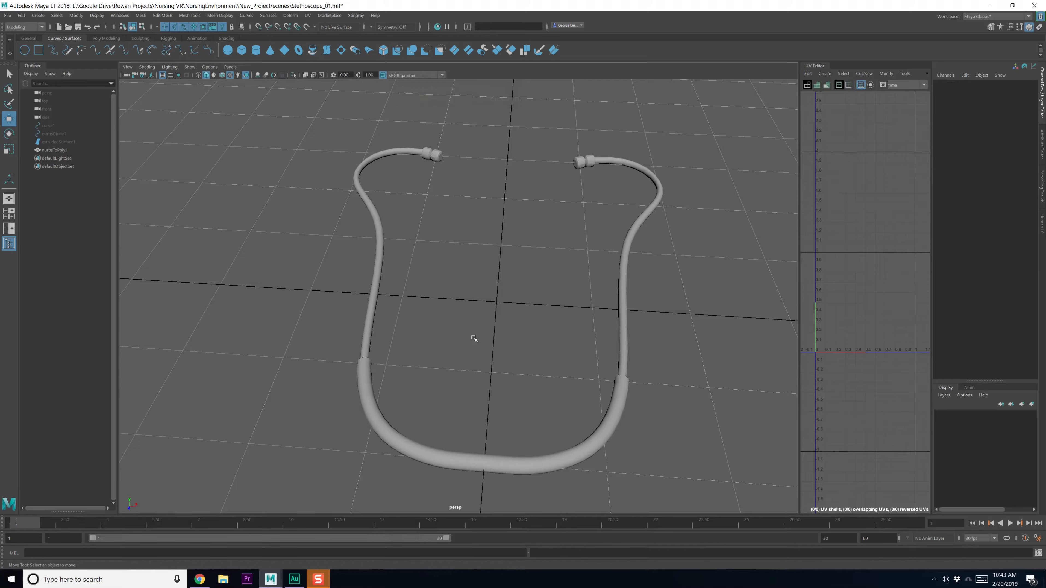
pyautogui.keyDown('alt'); pyautogui.moveTo(462, 375); pyautogui.dragTo(474, 328, button='middle'); pyautogui.keyUp('alt')
pyautogui.keyDown('alt'); pyautogui.moveTo(473, 327); pyautogui.dragTo(498, 359); pyautogui.keyUp('alt')
pyautogui.keyDown('alt'); pyautogui.moveTo(497, 359); pyautogui.dragTo(509, 313, button='middle'); pyautogui.keyUp('alt')
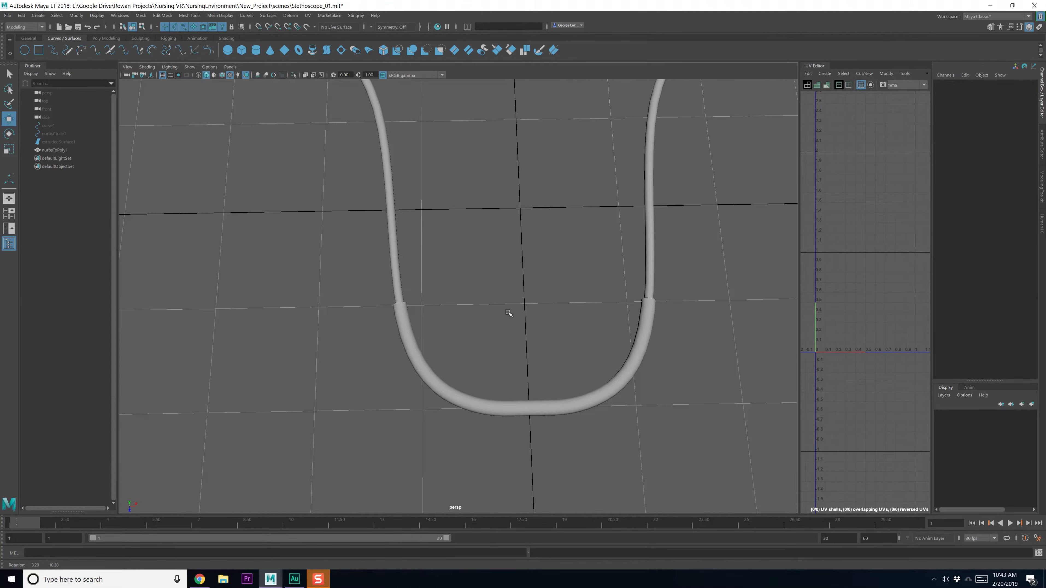
pyautogui.keyDown('alt'); pyautogui.moveTo(535, 380); pyautogui.dragTo(504, 329, button='middle'); pyautogui.keyUp('alt')
pyautogui.click(497, 357)
pyautogui.keyDown('alt'); pyautogui.moveTo(511, 390); pyautogui.dragTo(488, 362, button='right'); pyautogui.keyUp('alt')
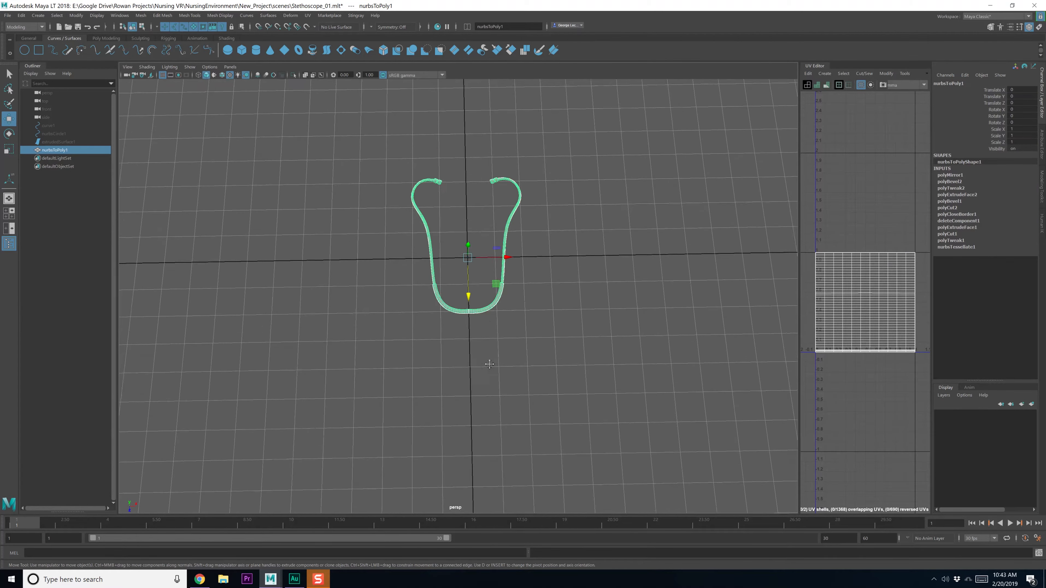
pyautogui.keyDown('alt'); pyautogui.moveTo(475, 303); pyautogui.dragTo(465, 323); pyautogui.keyUp('alt')
pyautogui.keyDown('alt'); pyautogui.moveTo(465, 323); pyautogui.dragTo(465, 275, button='middle'); pyautogui.keyUp('alt')
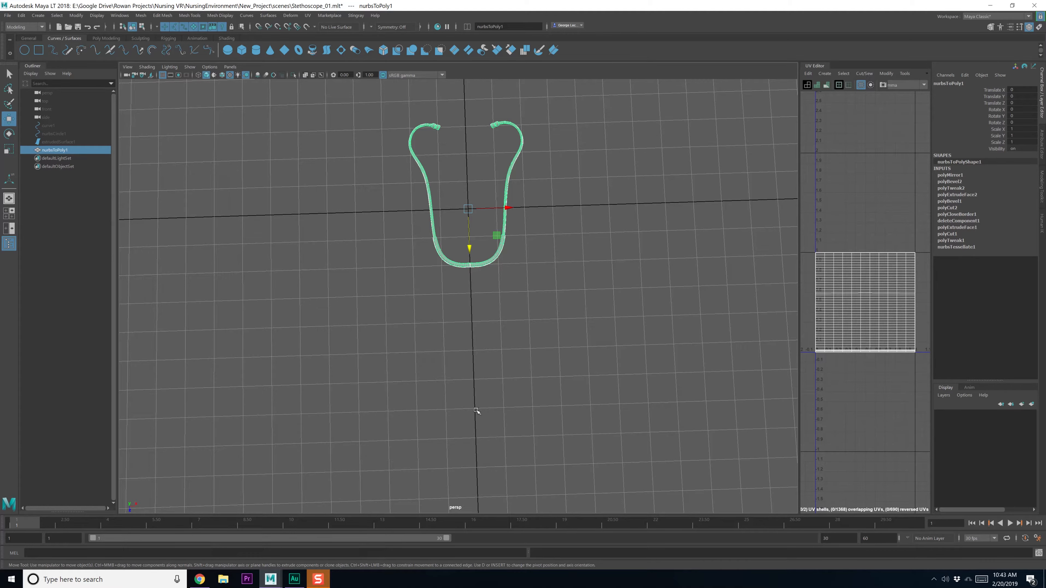
pyautogui.scroll(10, 467, 291)
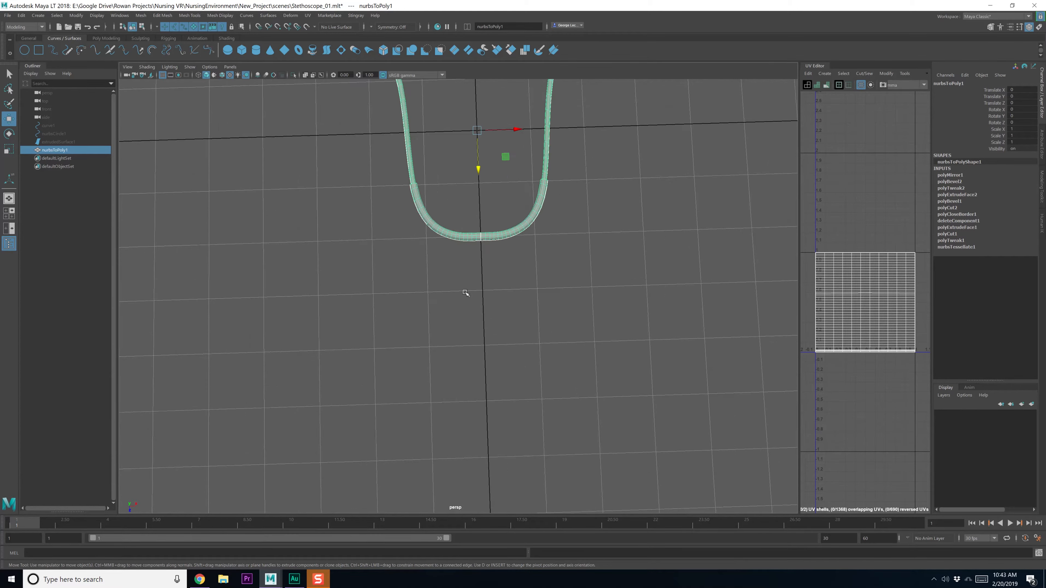
pyautogui.press('q')
pyautogui.keyDown('alt'); pyautogui.moveTo(467, 291); pyautogui.dragTo(436, 198); pyautogui.keyUp('alt')
pyautogui.scroll(-10, 375, 216)
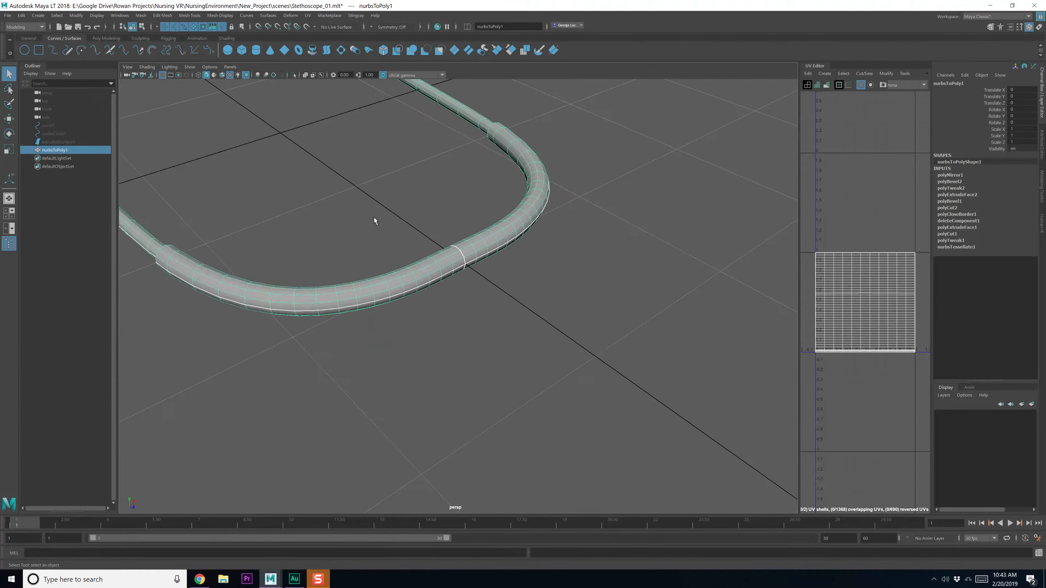
pyautogui.click(28, 39)
pyautogui.click(104, 39)
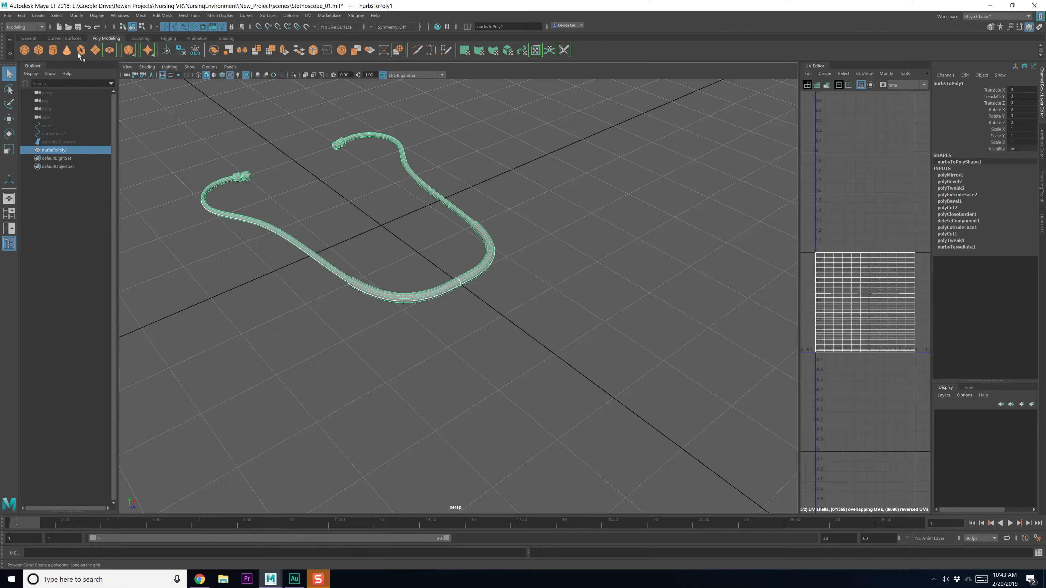
# Create a polygon cylinder and set its Rotate X to 90
pyautogui.click(52, 50)
pyautogui.press('e')
pyautogui.moveTo(419, 235); pyautogui.dragTo(917, 170)
pyautogui.click(955, 175)
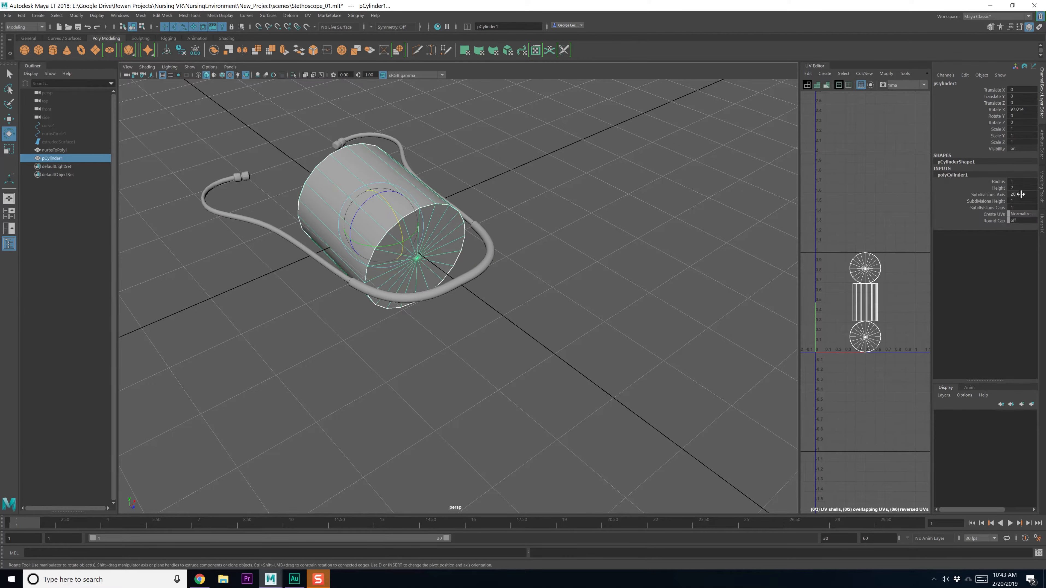
pyautogui.click(1021, 109)
pyautogui.write('90')
pyautogui.press('Return')
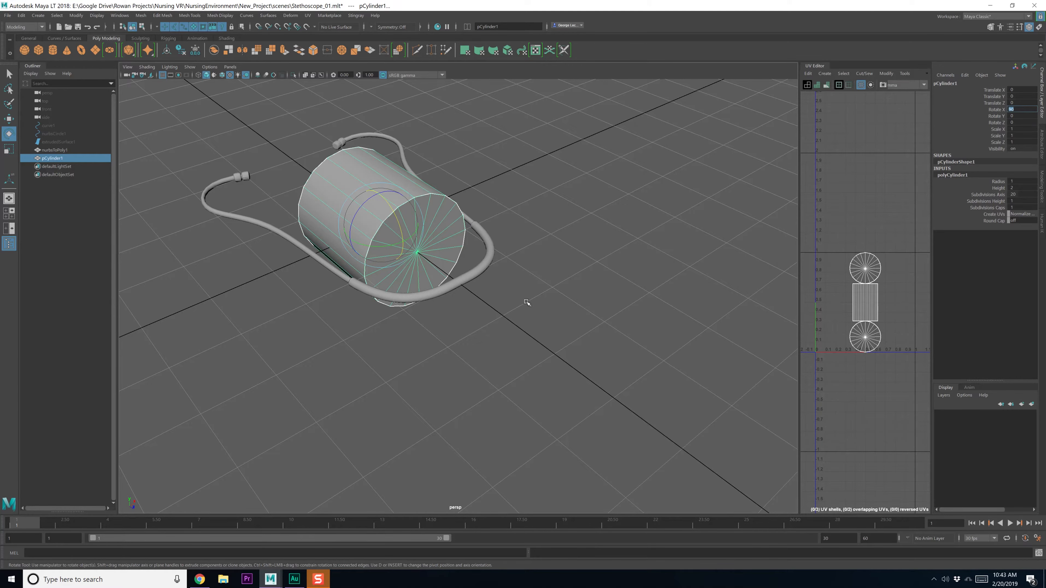
# Scale the cylinder down and move it along Z next to the tube
pyautogui.keyDown('alt'); pyautogui.moveTo(610, 277); pyautogui.dragTo(541, 304); pyautogui.keyUp('alt')
pyautogui.press('r')
pyautogui.moveTo(380, 252); pyautogui.dragTo(298, 256)
pyautogui.press('w')
pyautogui.moveTo(412, 264); pyautogui.dragTo(444, 298)
pyautogui.press('f')
# Shrink the cylinder further to 0.072, checking its placement in the four-view layout
pyautogui.press('r')
pyautogui.press('space')
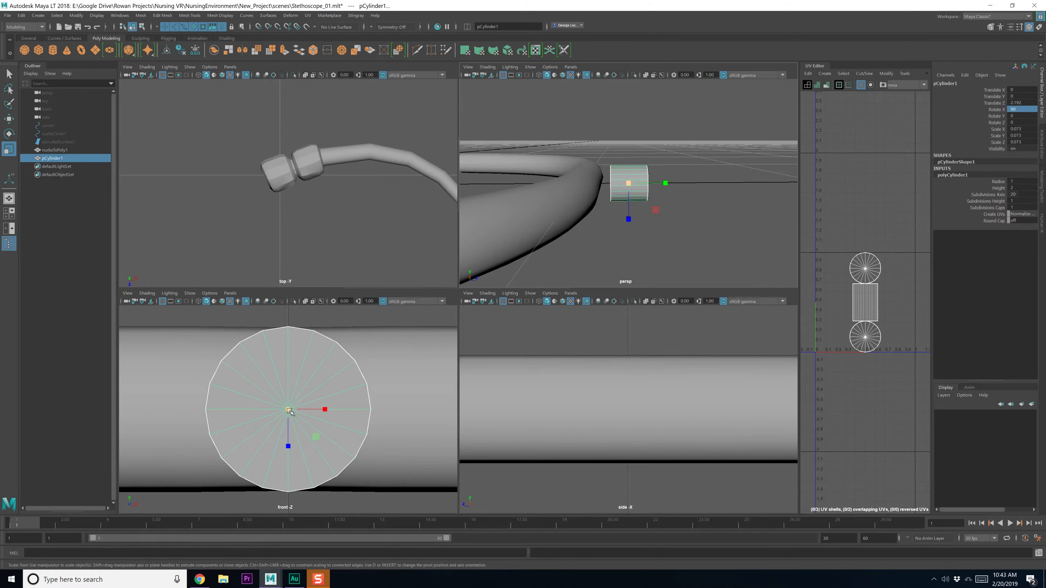
pyautogui.moveTo(289, 411); pyautogui.dragTo(285, 409)
pyautogui.press('q')
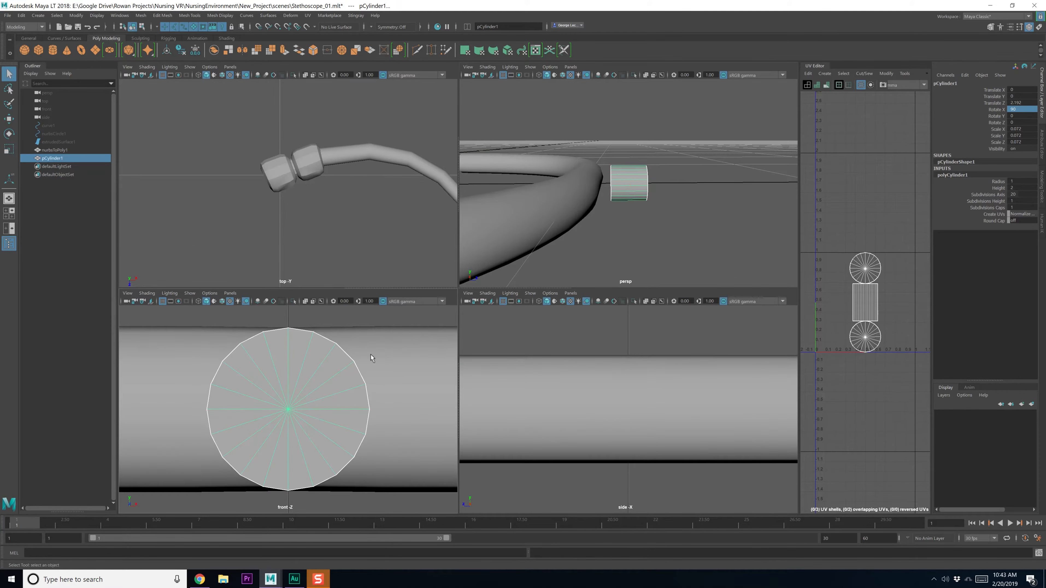
pyautogui.click(369, 351)
pyautogui.click(331, 362)
pyautogui.press('space')
pyautogui.press('space')
pyautogui.keyDown('alt'); pyautogui.moveTo(599, 222); pyautogui.dragTo(393, 360); pyautogui.keyUp('alt')
pyautogui.press('space')
# Set the cylinder's Subdivisions Axis to 12
pyautogui.click(384, 305)
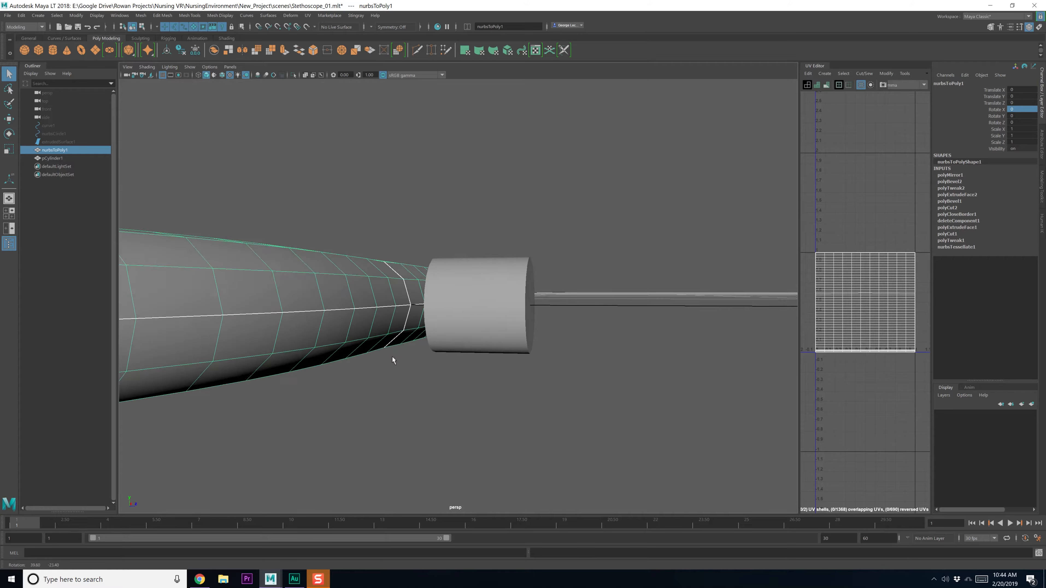
pyautogui.moveTo(376, 282)
pyautogui.keyDown('alt'); pyautogui.mouseDown()
pyautogui.moveTo(389, 288)
pyautogui.moveTo(368, 301)
pyautogui.moveTo(367, 320)
pyautogui.moveTo(338, 321)
pyautogui.moveTo(382, 301)
pyautogui.mouseUp(); pyautogui.keyUp('alt')
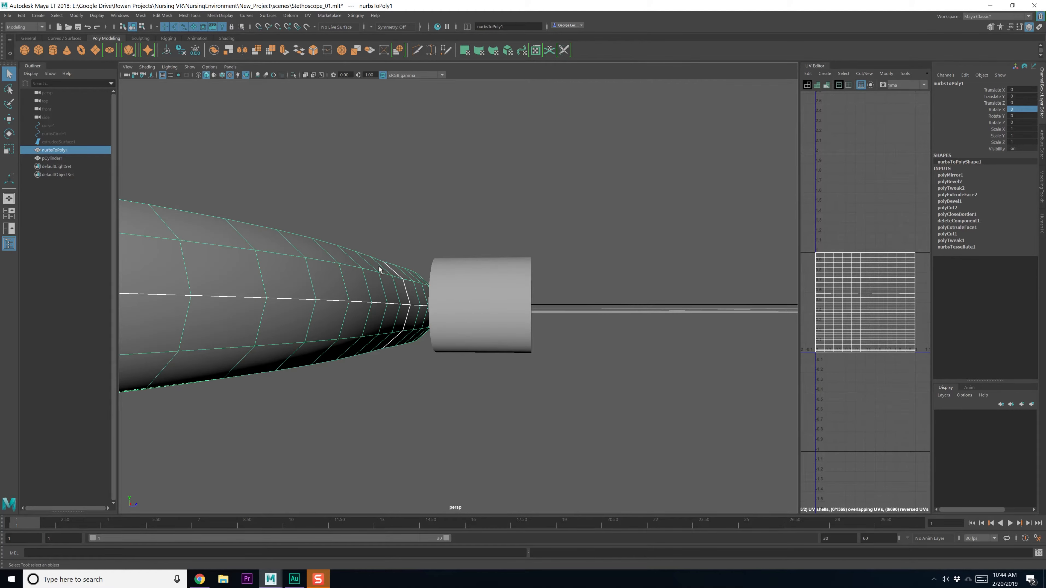
pyautogui.keyDown('alt'); pyautogui.moveTo(386, 339); pyautogui.dragTo(474, 308); pyautogui.keyUp('alt')
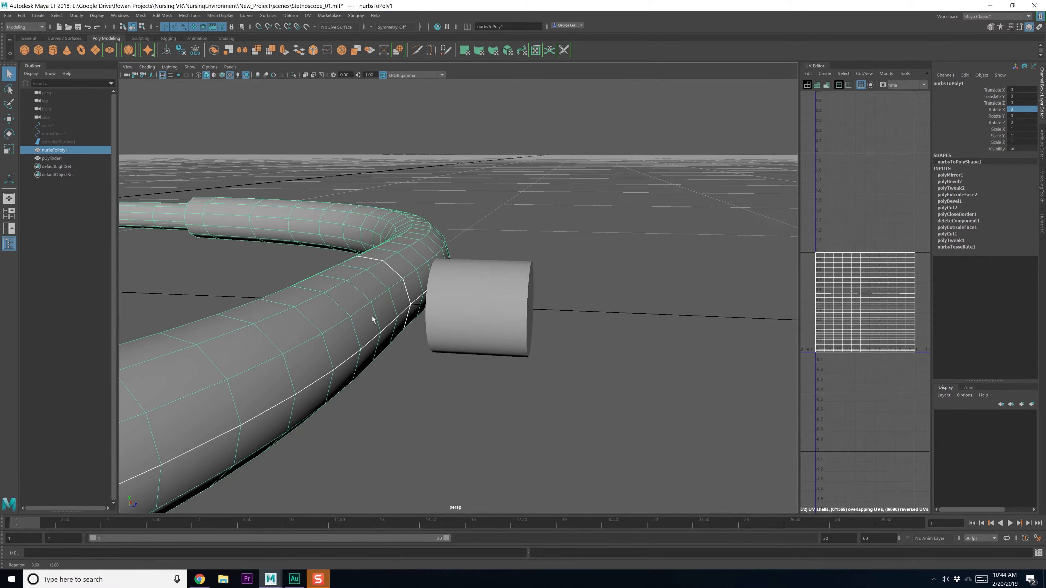
pyautogui.click(475, 307)
pyautogui.click(983, 175)
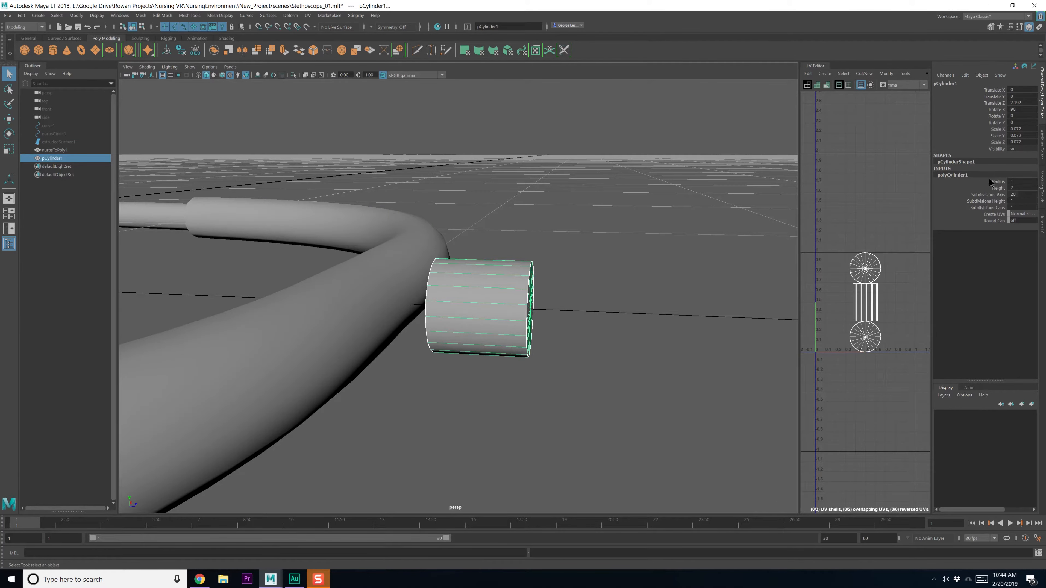
pyautogui.write('12')
pyautogui.press('Return')
# Select a ring of tube faces around the seam beside the cylinder
pyautogui.keyDown('alt'); pyautogui.moveTo(552, 354); pyautogui.dragTo(597, 338); pyautogui.keyUp('alt')
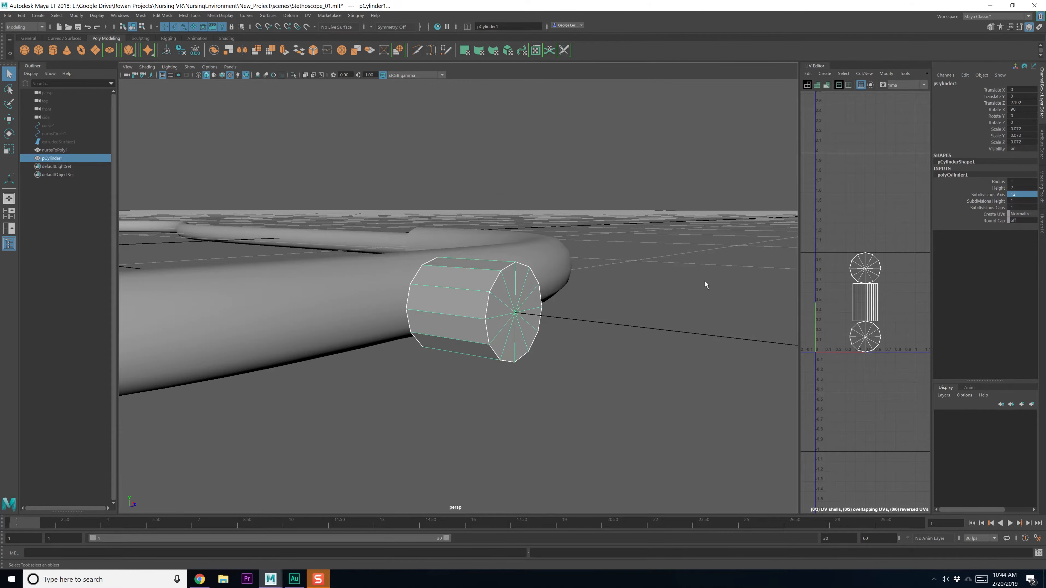
pyautogui.keyDown('alt'); pyautogui.moveTo(440, 300); pyautogui.dragTo(474, 312); pyautogui.keyUp('alt')
pyautogui.click(365, 322)
pyautogui.keyDown('alt'); pyautogui.moveTo(366, 322); pyautogui.dragTo(380, 342); pyautogui.keyUp('alt')
pyautogui.moveTo(360, 301)
pyautogui.mouseDown(button='right')
pyautogui.moveTo(364, 280)
pyautogui.moveTo(365, 300)
pyautogui.mouseUp(button='right')
pyautogui.click(347, 284)
pyautogui.click(359, 280)
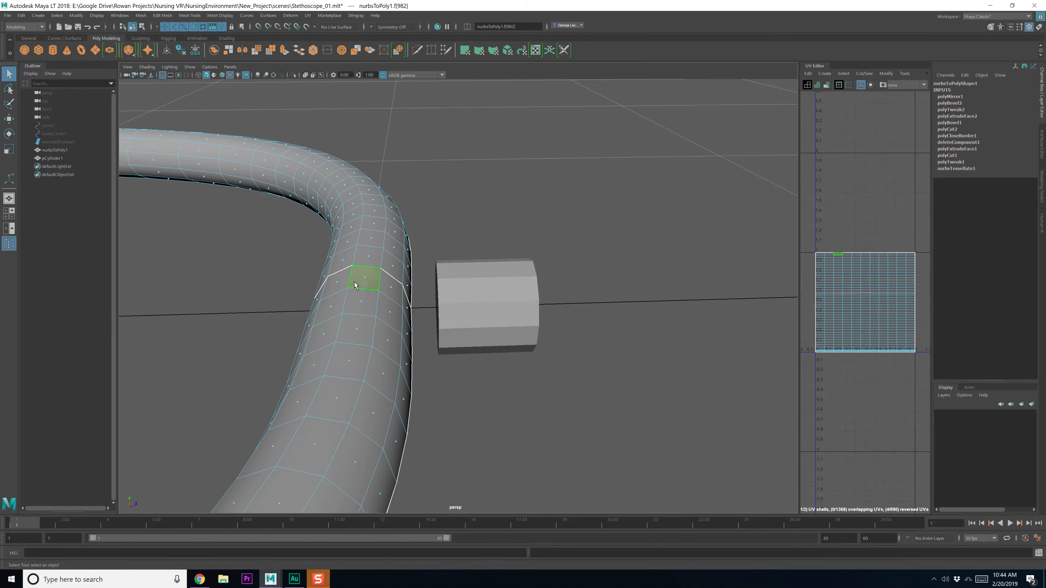
pyautogui.keyDown('shift'); pyautogui.click(334, 283); pyautogui.keyUp('shift')
pyautogui.keyDown('alt'); pyautogui.moveTo(330, 295); pyautogui.dragTo(372, 293); pyautogui.keyUp('alt')
pyautogui.keyDown('shift'); pyautogui.click(367, 290); pyautogui.keyUp('shift')
pyautogui.keyDown('shift'); pyautogui.click(365, 318); pyautogui.keyUp('shift')
pyautogui.keyDown('shift'); pyautogui.click(364, 352); pyautogui.keyUp('shift')
pyautogui.keyDown('alt'); pyautogui.moveTo(369, 363); pyautogui.dragTo(381, 334); pyautogui.keyUp('alt')
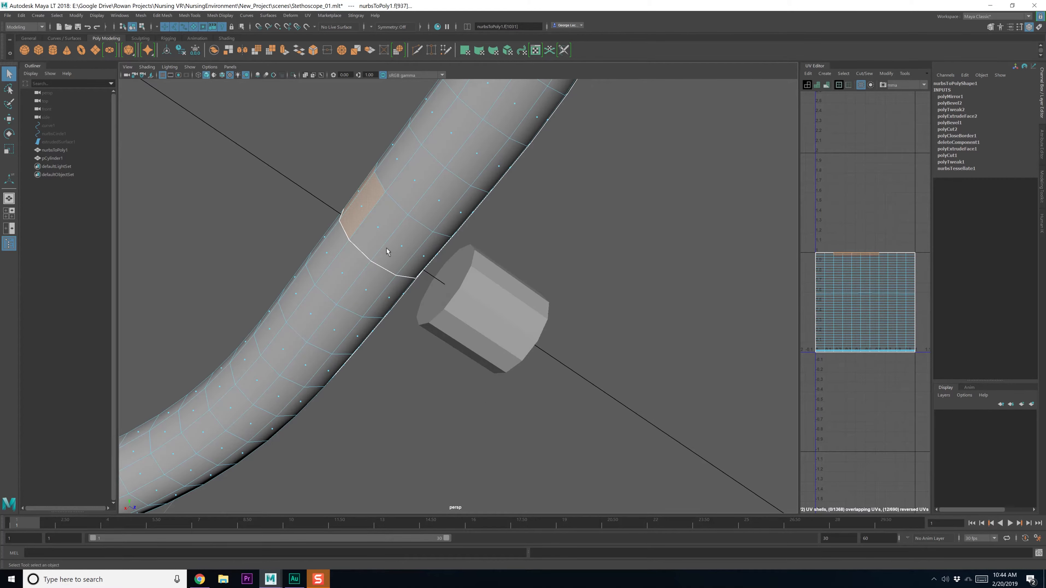
pyautogui.keyDown('shift'); pyautogui.click(417, 251); pyautogui.keyUp('shift')
pyautogui.keyDown('alt'); pyautogui.moveTo(416, 251); pyautogui.dragTo(438, 290); pyautogui.keyUp('alt')
pyautogui.keyDown('shift'); pyautogui.click(395, 317); pyautogui.keyUp('shift')
# Return to object mode and reselect the cylinder, reviewing its creation attributes
pyautogui.press('F8')
pyautogui.click(451, 290)
pyautogui.press('F8')
pyautogui.press('F8')
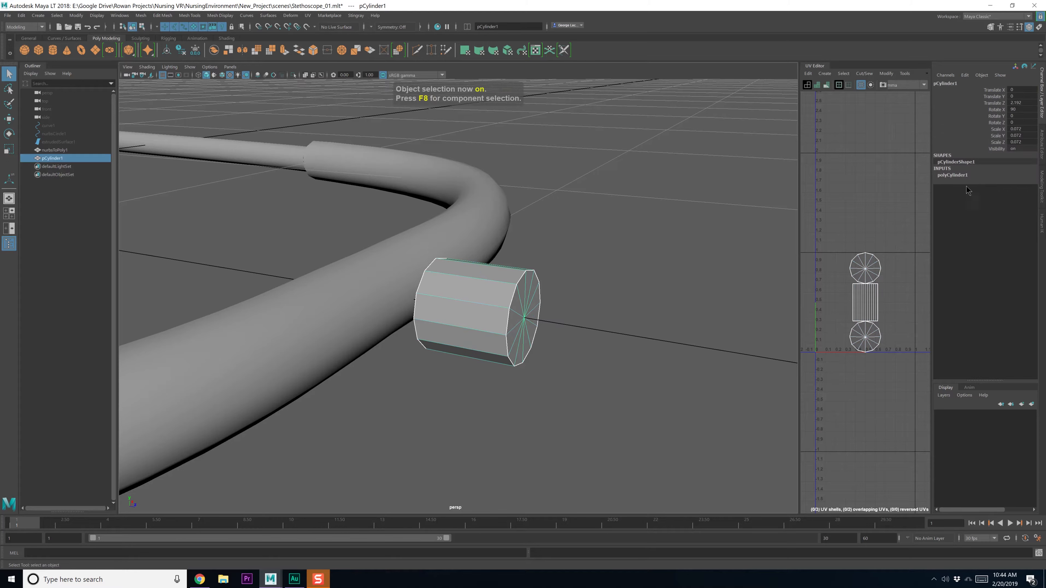
pyautogui.click(980, 175)
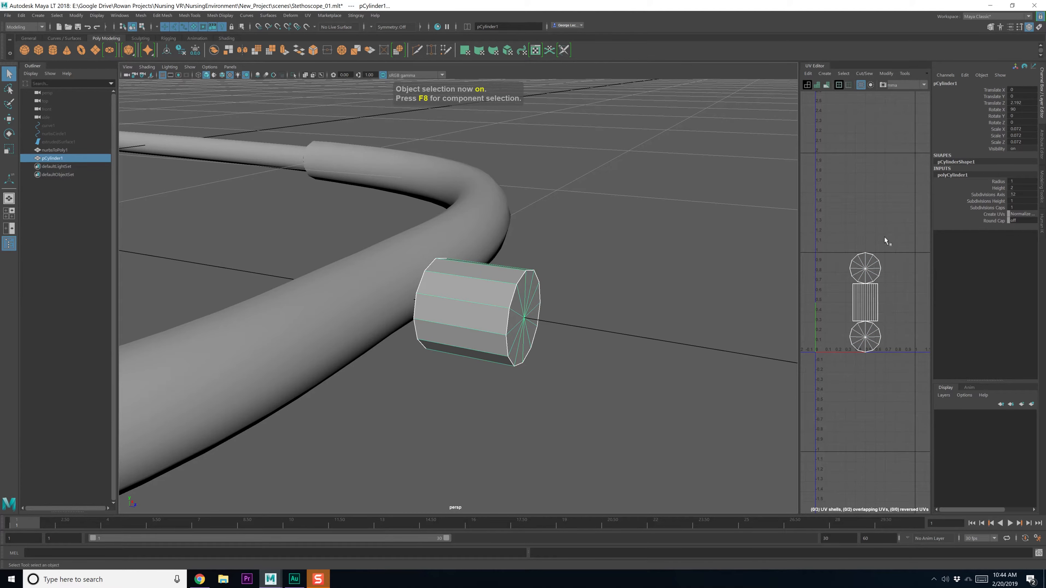
pyautogui.moveTo(554, 315)
pyautogui.keyDown('alt'); pyautogui.mouseDown()
pyautogui.moveTo(581, 303)
pyautogui.moveTo(535, 315)
pyautogui.mouseUp(); pyautogui.keyUp('alt')
pyautogui.click(564, 313)
pyautogui.click(527, 309)
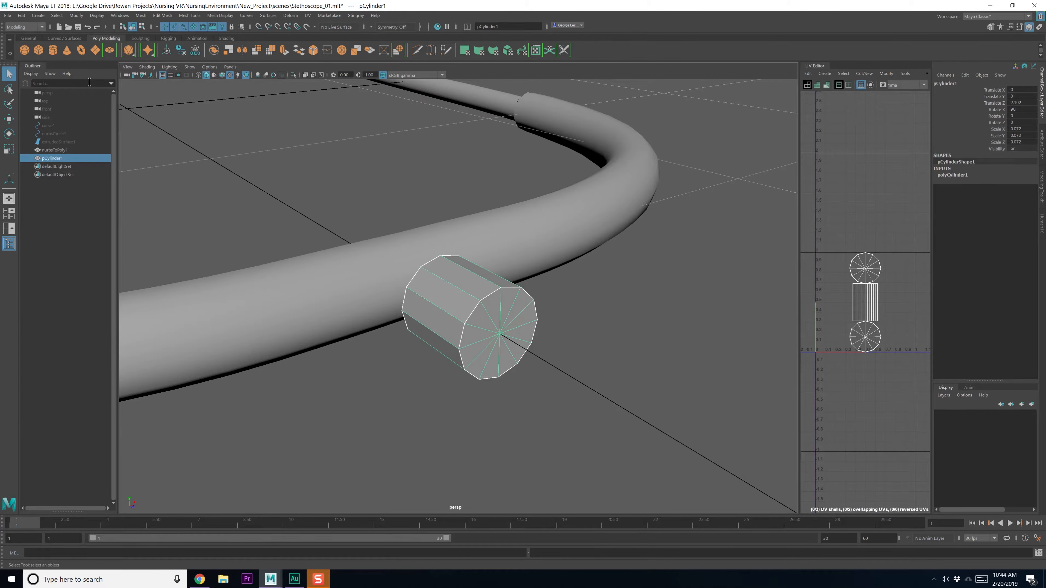
pyautogui.click(293, 16)
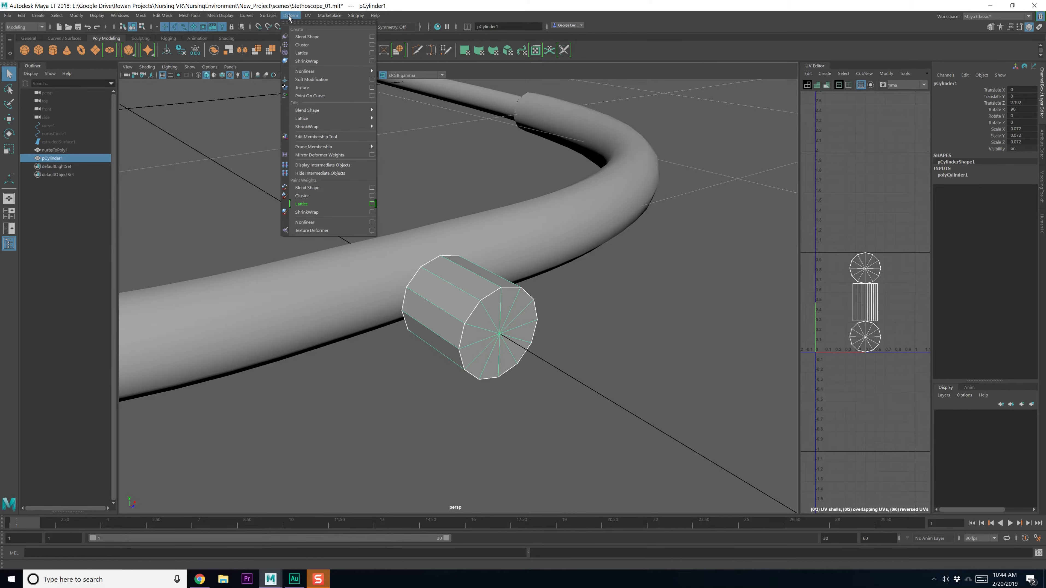
# Soften the cylinder's edges with Mesh Display > Soften Edge
pyautogui.moveTo(220, 15)
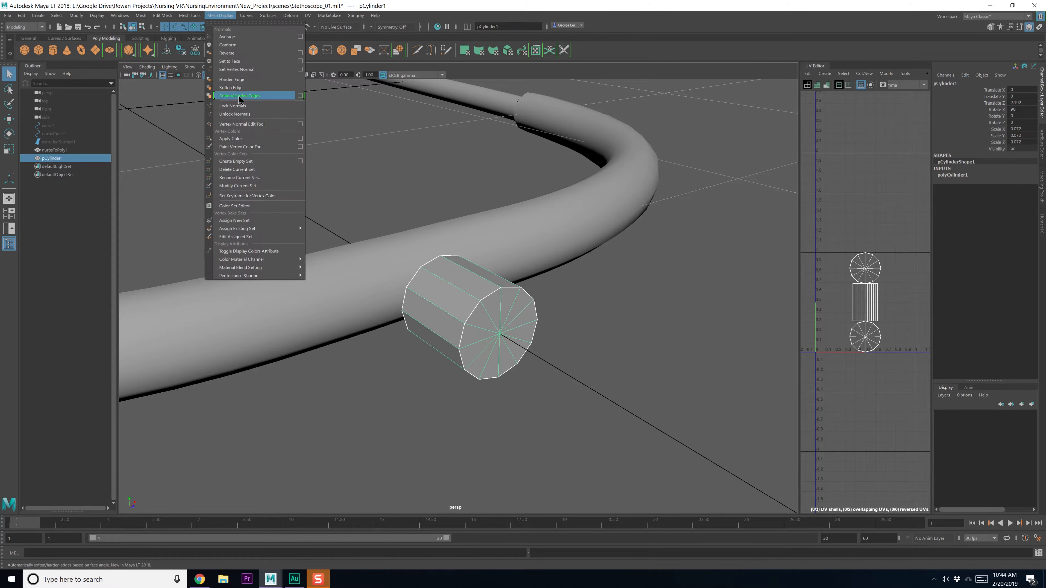
pyautogui.click(247, 88)
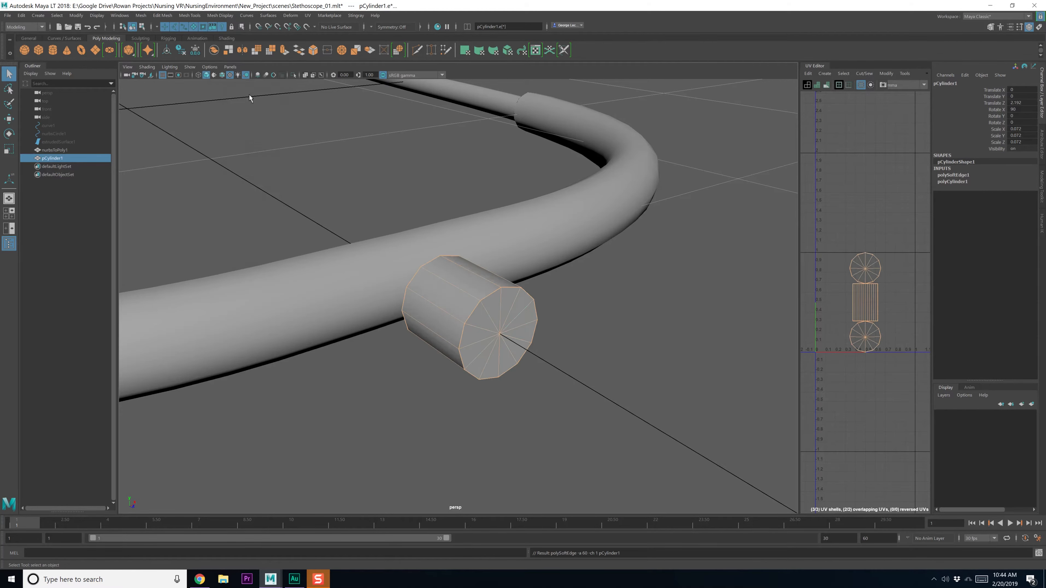
pyautogui.click(566, 321)
# Move the cylinder's end-cap face into the tube's bend so the cylinder overlaps the tube
pyautogui.click(479, 313)
pyautogui.keyDown('alt'); pyautogui.moveTo(428, 313); pyautogui.dragTo(434, 276); pyautogui.keyUp('alt')
pyautogui.moveTo(457, 271); pyautogui.dragTo(454, 292, button='right')
pyautogui.rightClick(453, 283)
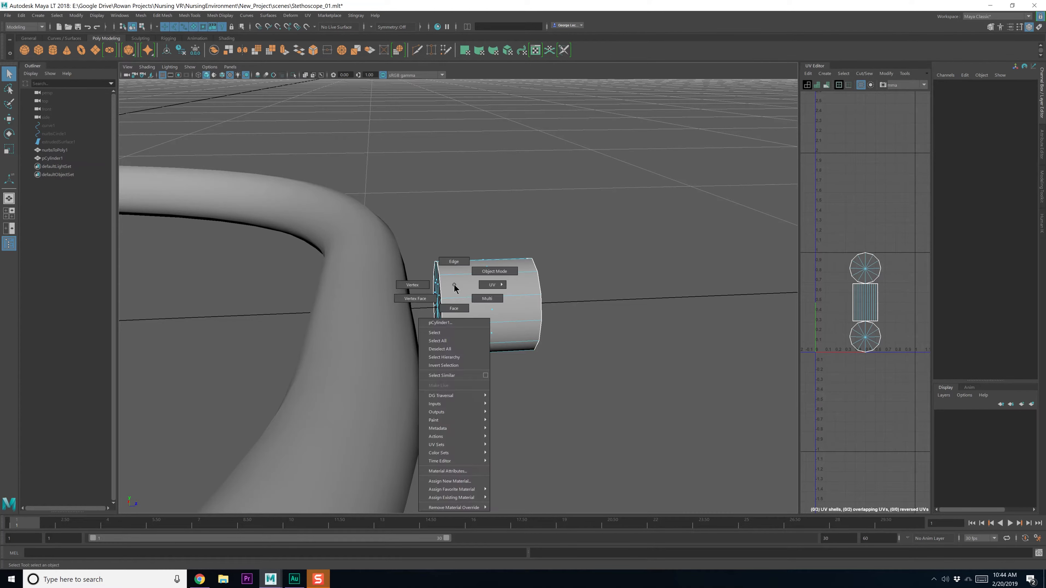
pyautogui.keyDown('alt'); pyautogui.moveTo(453, 284); pyautogui.dragTo(438, 269); pyautogui.keyUp('alt')
pyautogui.moveTo(395, 225); pyautogui.dragTo(483, 403)
pyautogui.press('w')
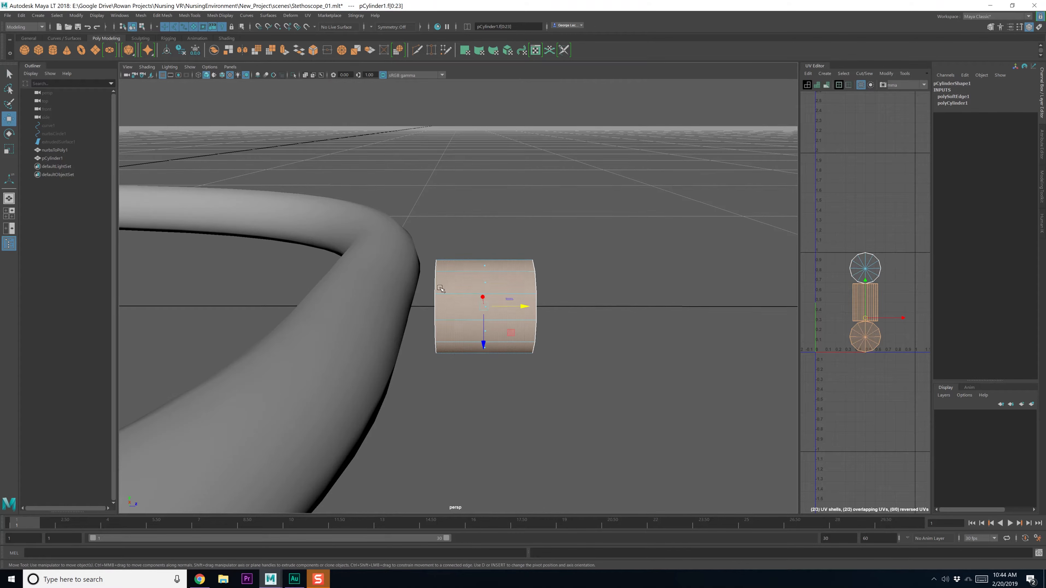
pyautogui.rightClick(440, 299)
pyautogui.click(442, 299)
pyautogui.moveTo(475, 310); pyautogui.dragTo(442, 293)
# Turn on Wireframe on Shaded in the viewport
pyautogui.click(146, 67)
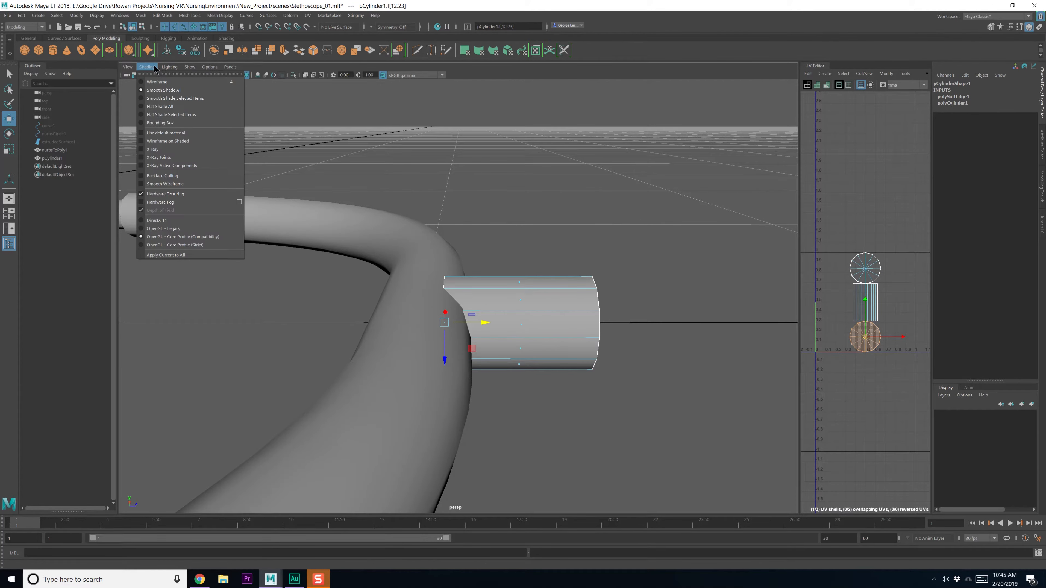
pyautogui.click(142, 141)
pyautogui.moveTo(346, 287)
pyautogui.keyDown('alt'); pyautogui.mouseDown()
pyautogui.moveTo(456, 335)
pyautogui.moveTo(475, 324)
pyautogui.mouseUp(); pyautogui.keyUp('alt')
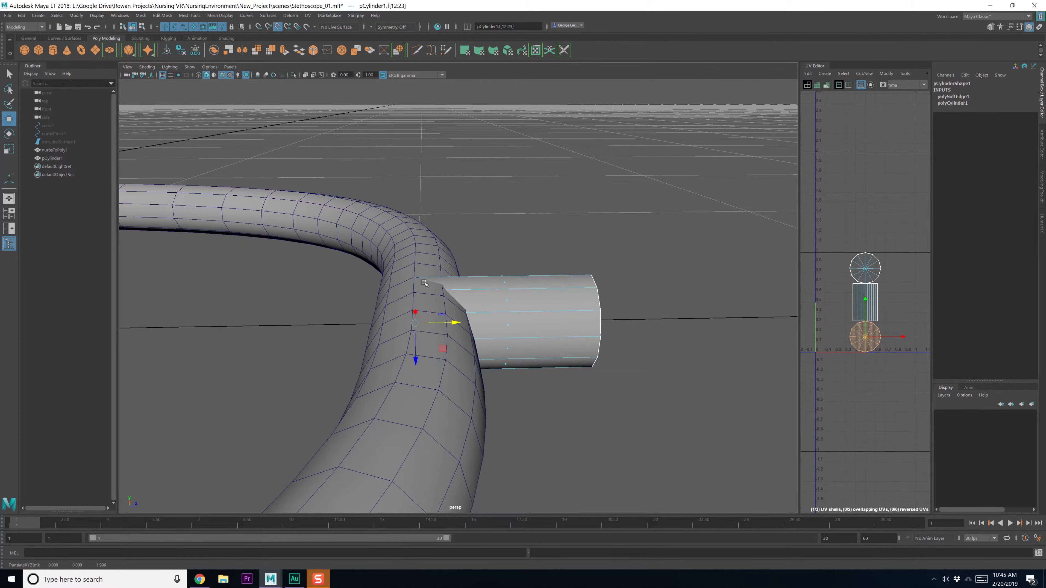
# Select both the tube and the cylinder as objects
pyautogui.press('q')
pyautogui.keyDown('alt'); pyautogui.moveTo(421, 277); pyautogui.dragTo(459, 328); pyautogui.keyUp('alt')
pyautogui.press('F8')
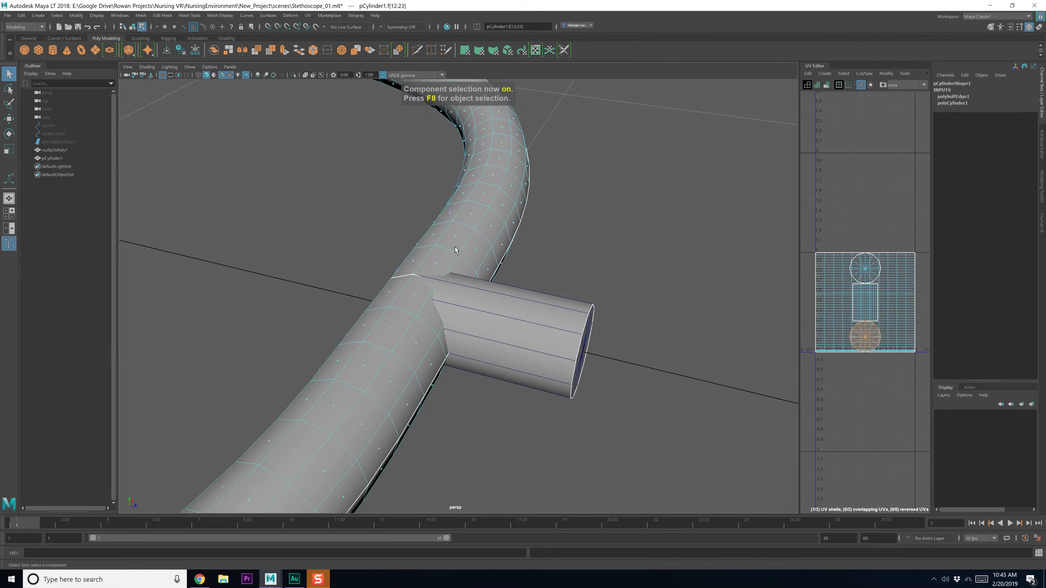
pyautogui.click(140, 16)
# Boolean-union the cylinder with the tube, then merge a stray joint vertex to center
pyautogui.click(232, 44)
pyautogui.press('q')
pyautogui.moveTo(364, 226); pyautogui.dragTo(348, 224, button='right')
pyautogui.click(362, 185)
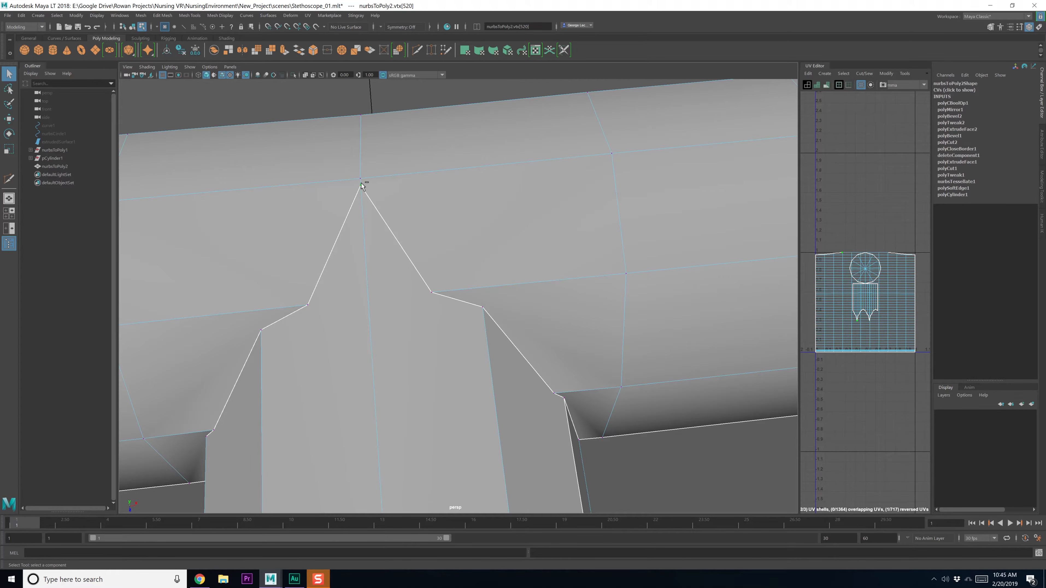
pyautogui.keyDown('shift'); pyautogui.moveTo(374, 183); pyautogui.dragTo(404, 145, button='right'); pyautogui.keyUp('shift')
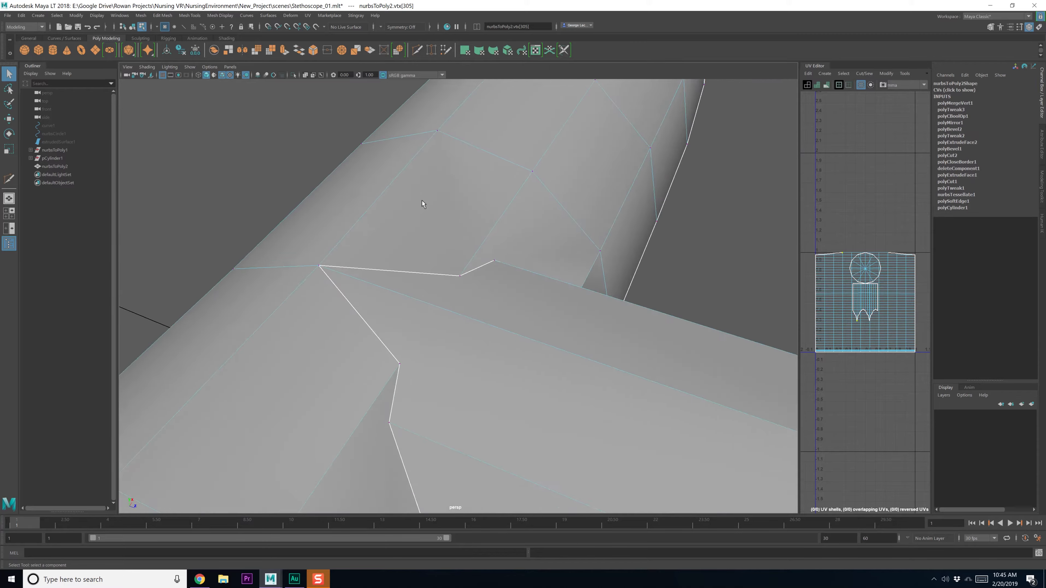
pyautogui.press('w')
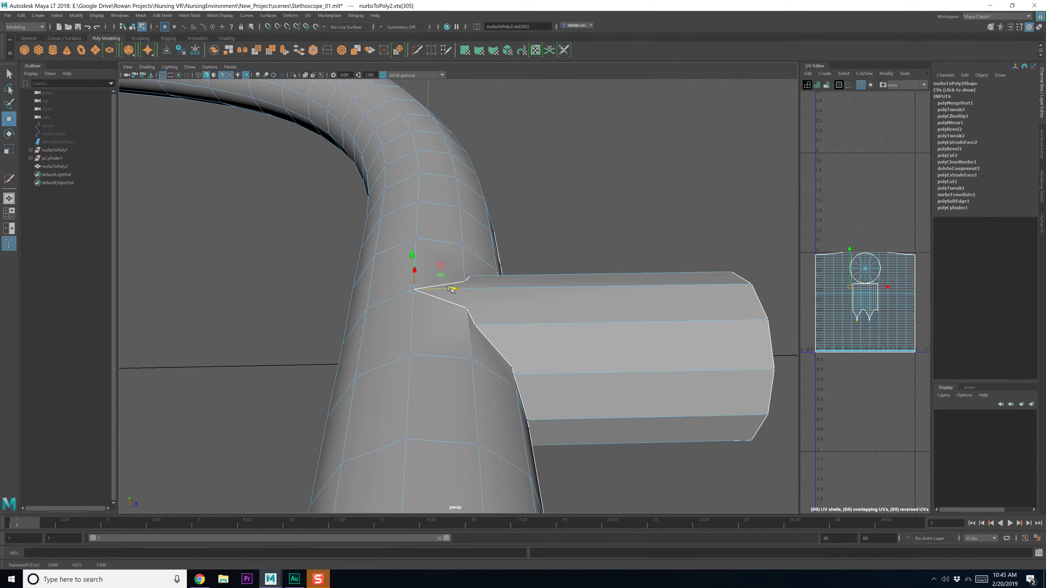
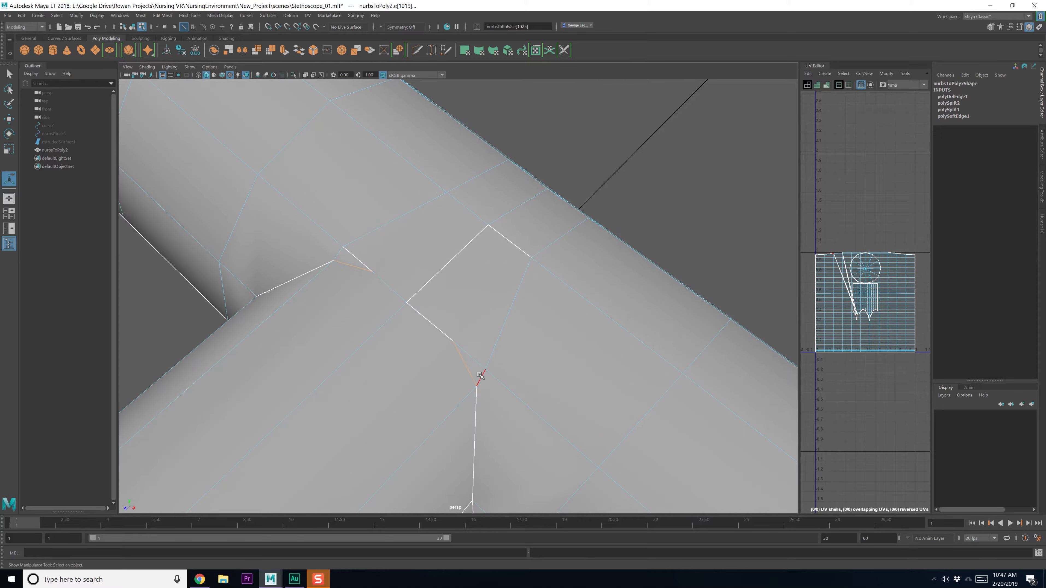
# Delete the stray joint edge and snap the sliver-corner vertex onto its neighbour
pyautogui.press('Delete')
pyautogui.click(454, 410)
pyautogui.moveTo(448, 360); pyautogui.dragTo(411, 363, button='right')
pyautogui.press('q')
pyautogui.click(430, 377)
pyautogui.keyDown('alt'); pyautogui.moveTo(431, 377); pyautogui.dragTo(454, 345); pyautogui.keyUp('alt')
pyautogui.press('w')
pyautogui.keyDown('alt'); pyautogui.moveTo(314, 268); pyautogui.dragTo(378, 305); pyautogui.keyUp('alt')
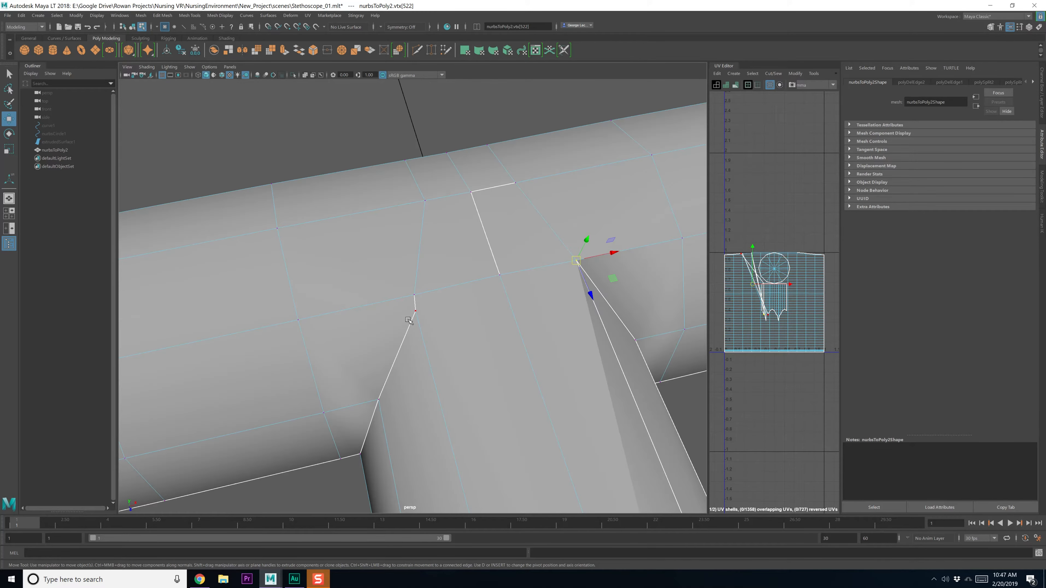
pyautogui.click(416, 313)
pyautogui.moveTo(430, 296); pyautogui.dragTo(423, 296, button='middle')
# Merge the two overlapping vertices to close the sliver
pyautogui.press('q')
pyautogui.moveTo(404, 286); pyautogui.dragTo(449, 305)
pyautogui.keyDown('shift'); pyautogui.moveTo(448, 305); pyautogui.dragTo(449, 249, button='right'); pyautogui.keyUp('shift')
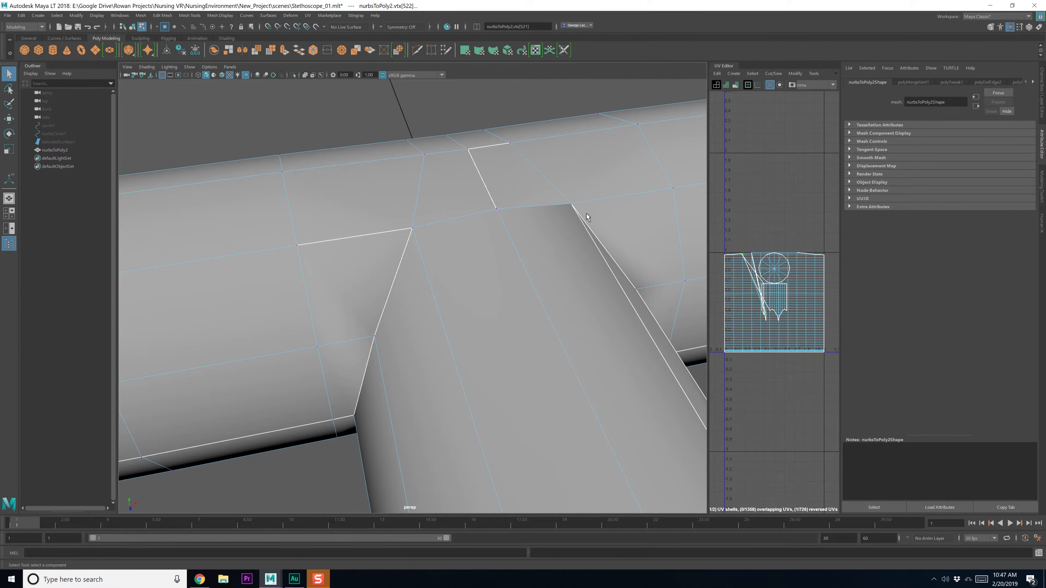
pyautogui.press('g')
# Delete the extra joint edge and the leftover edge beneath the stem
pyautogui.keyDown('alt'); pyautogui.moveTo(557, 270); pyautogui.dragTo(526, 285); pyautogui.keyUp('alt')
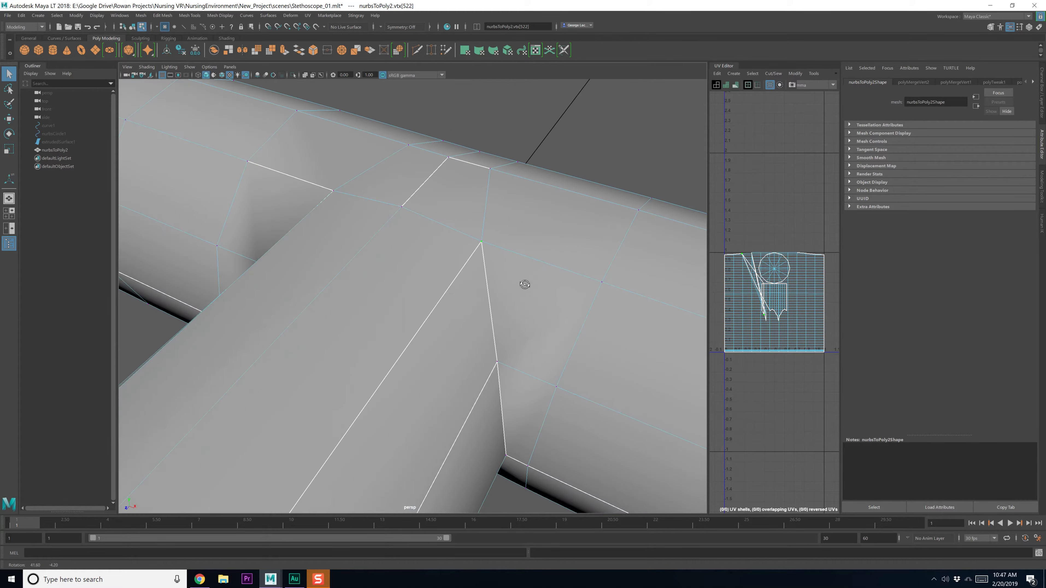
pyautogui.scroll(-6, 497, 320)
pyautogui.keyDown('alt'); pyautogui.moveTo(481, 364); pyautogui.dragTo(461, 326); pyautogui.keyUp('alt')
pyautogui.scroll(8, 495, 305)
pyautogui.keyDown('alt'); pyautogui.moveTo(462, 325); pyautogui.dragTo(452, 303, button='middle'); pyautogui.keyUp('alt')
pyautogui.moveTo(459, 324); pyautogui.dragTo(454, 284, button='right')
pyautogui.click(464, 322)
pyautogui.press('Delete')
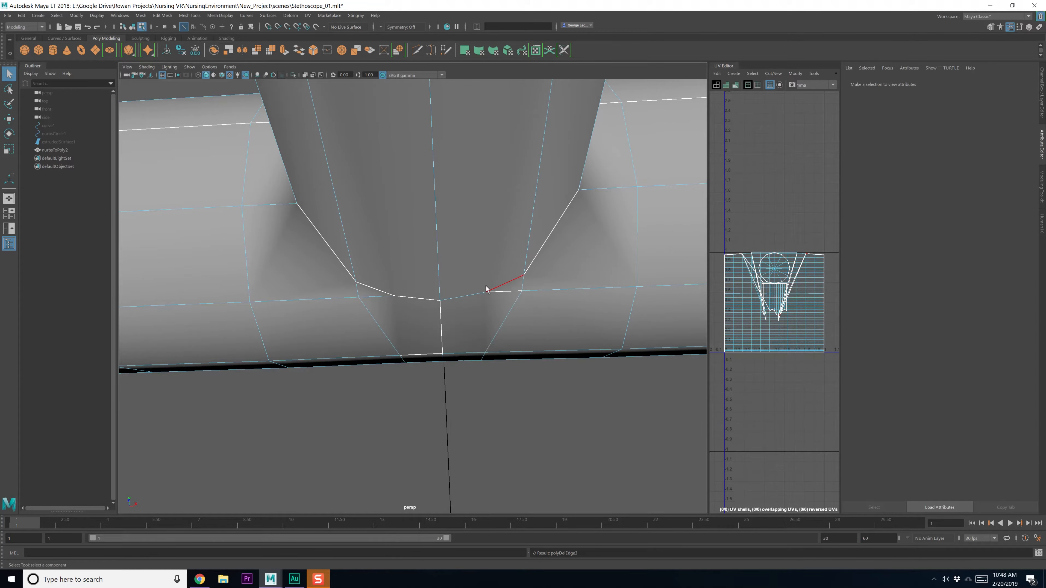
pyautogui.click(487, 289)
pyautogui.hotkey('ctrl', 'Delete')
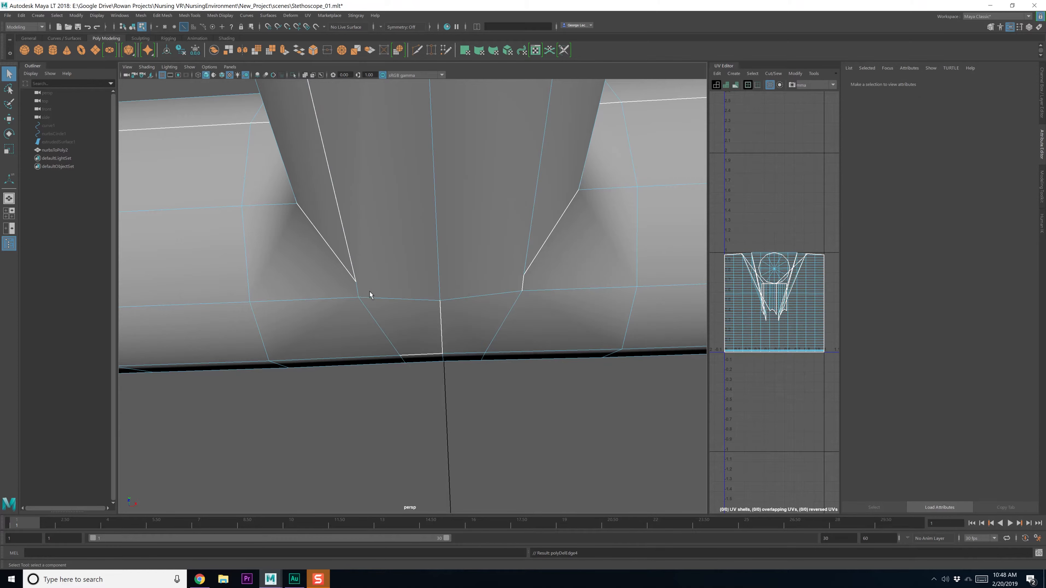
# Snap the stem's two lower corner vertices onto the vertices below and merge them
pyautogui.moveTo(412, 250); pyautogui.dragTo(378, 248, button='right')
pyautogui.click(357, 283)
pyautogui.press('w')
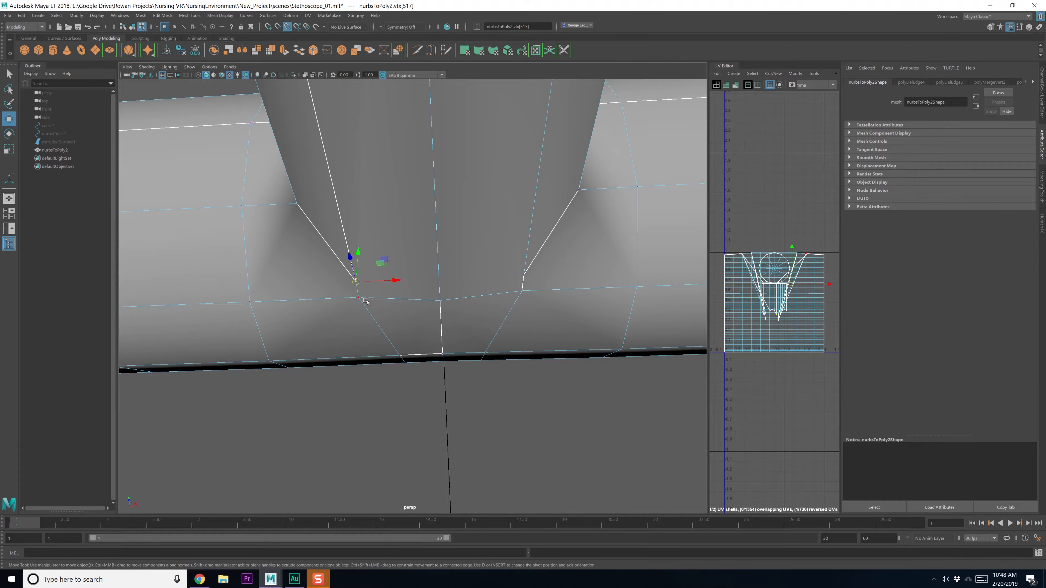
pyautogui.middleClick(365, 300)
pyautogui.click(522, 275)
pyautogui.middleClick(522, 291)
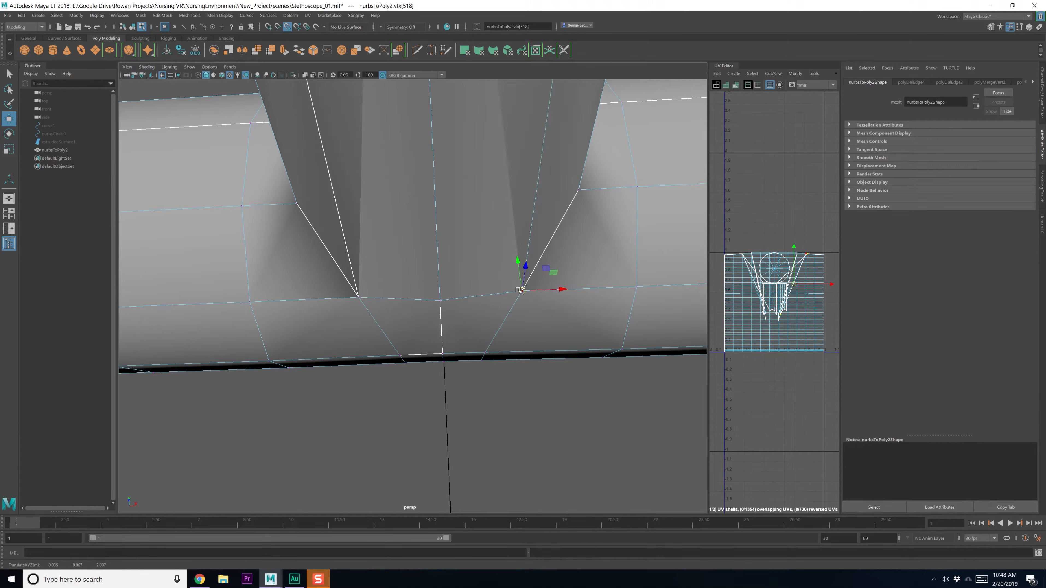
pyautogui.press('q')
pyautogui.keyDown('shift'); pyautogui.moveTo(520, 315); pyautogui.dragTo(502, 276, button='right'); pyautogui.keyUp('shift')
pyautogui.moveTo(338, 290); pyautogui.dragTo(418, 351)
pyautogui.press('g')
# Select the edge loops on both sides of the stem joint and bevel them
pyautogui.click(415, 320)
pyautogui.scroll(-10, 416, 319)
pyautogui.scroll(5, 418, 344)
pyautogui.scroll(7, 418, 344)
pyautogui.scroll(-7, 418, 350)
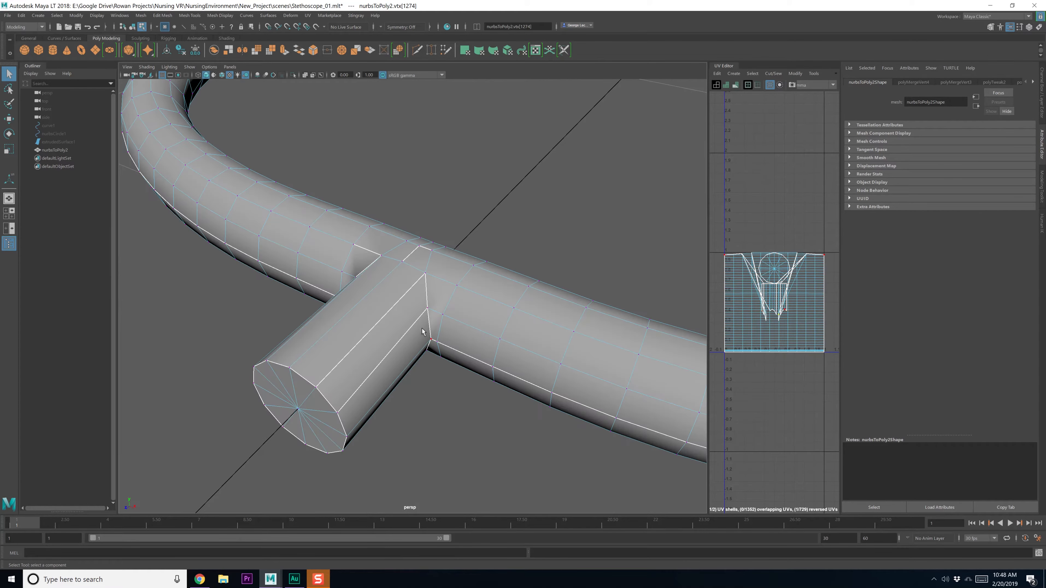
pyautogui.moveTo(427, 315); pyautogui.dragTo(423, 294, button='right')
pyautogui.doubleClick(424, 297)
pyautogui.keyDown('alt'); pyautogui.moveTo(373, 304); pyautogui.dragTo(398, 298); pyautogui.keyUp('alt')
pyautogui.keyDown('alt'); pyautogui.moveTo(378, 300); pyautogui.dragTo(424, 292); pyautogui.keyUp('alt')
pyautogui.click(427, 257)
pyautogui.scroll(5, 425, 291)
pyautogui.keyDown('shift'); pyautogui.moveTo(434, 276); pyautogui.dragTo(470, 269, button='right'); pyautogui.keyUp('shift')
# Set the bevel to fraction 1 with 2 segments, then return to object selection
pyautogui.moveTo(572, 307); pyautogui.dragTo(577, 316)
pyautogui.keyDown('alt'); pyautogui.moveTo(490, 230); pyautogui.dragTo(461, 287); pyautogui.keyUp('alt')
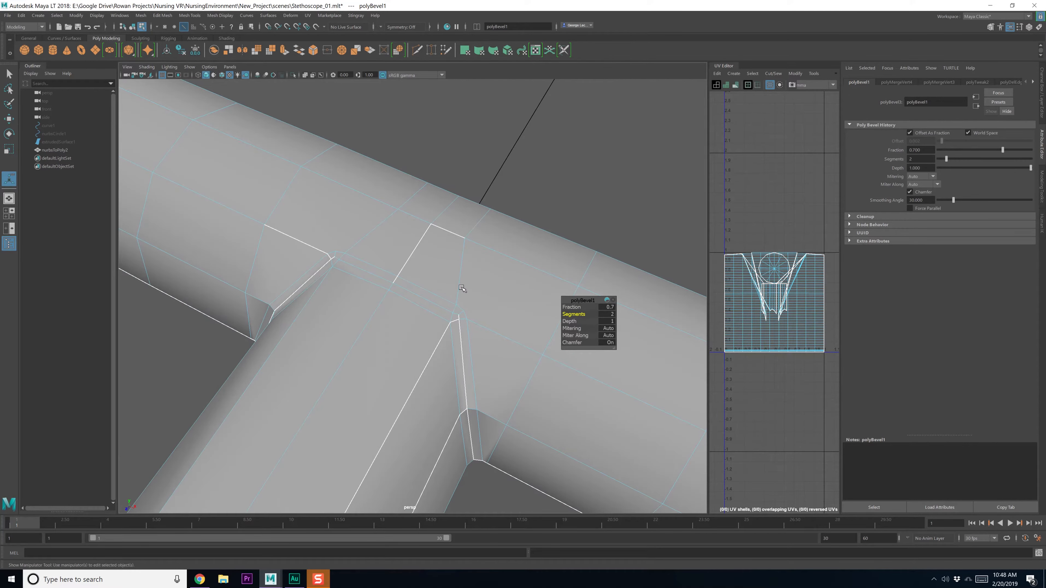
pyautogui.press('q')
pyautogui.press('F8')
pyautogui.press('F8')
pyautogui.press('F8')
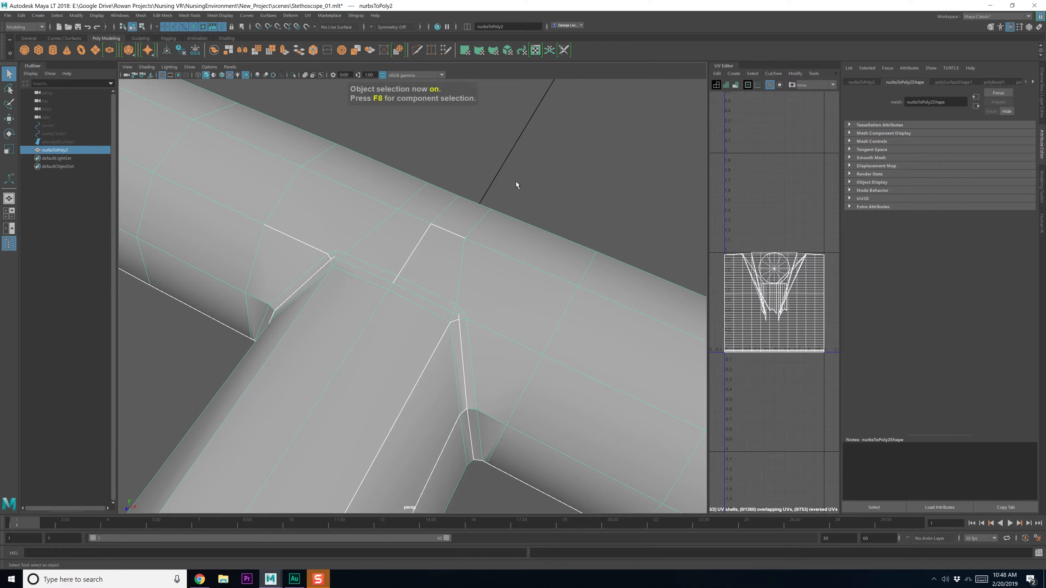
# Soften all edges of the mesh via Mesh Display > Soften Edge
pyautogui.click(234, 16)
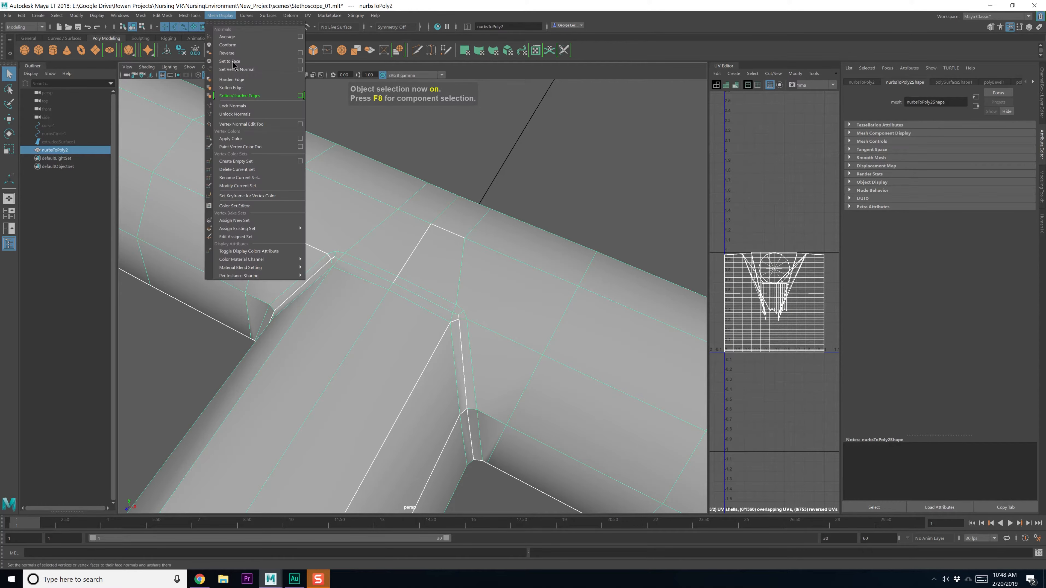
pyautogui.click(239, 95)
pyautogui.click(469, 145)
pyautogui.keyDown('alt'); pyautogui.moveTo(355, 299); pyautogui.dragTo(443, 295); pyautogui.keyUp('alt')
# Extrude the stem's end-cap faces far out along X, then bring up the stethoscope reference
pyautogui.click(432, 312)
pyautogui.scroll(-2, 439, 345)
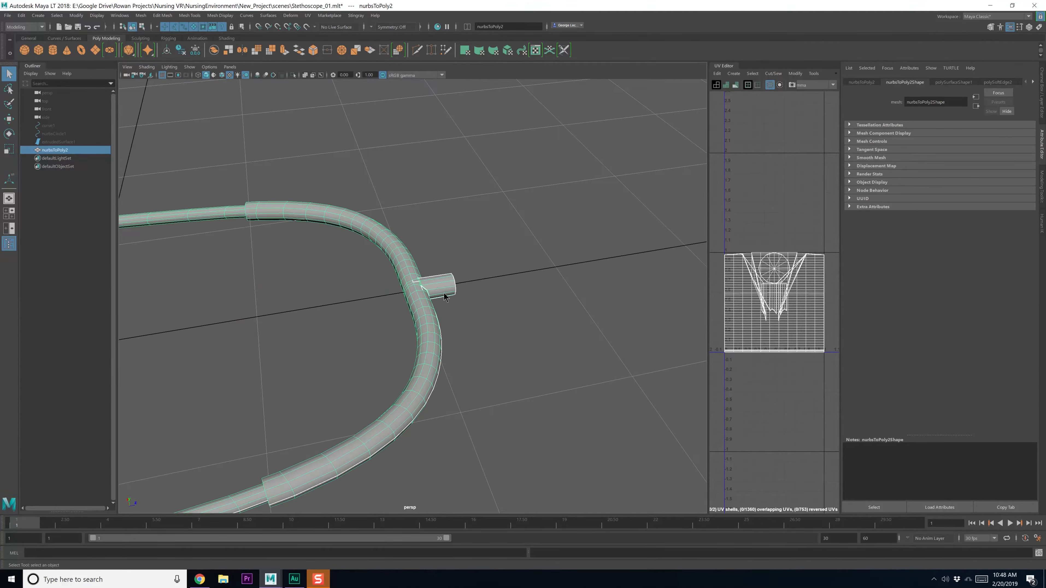
pyautogui.moveTo(443, 296); pyautogui.dragTo(447, 307, button='right')
pyautogui.keyDown('alt'); pyautogui.moveTo(447, 307); pyautogui.dragTo(436, 308); pyautogui.keyUp('alt')
pyautogui.moveTo(447, 257); pyautogui.dragTo(515, 335)
pyautogui.scroll(-2, 493, 344)
pyautogui.press('w')
pyautogui.scroll(-7, 516, 335)
pyautogui.scroll(-1, 517, 335)
pyautogui.keyDown('shift'); pyautogui.moveTo(463, 297); pyautogui.dragTo(656, 312); pyautogui.keyUp('shift')
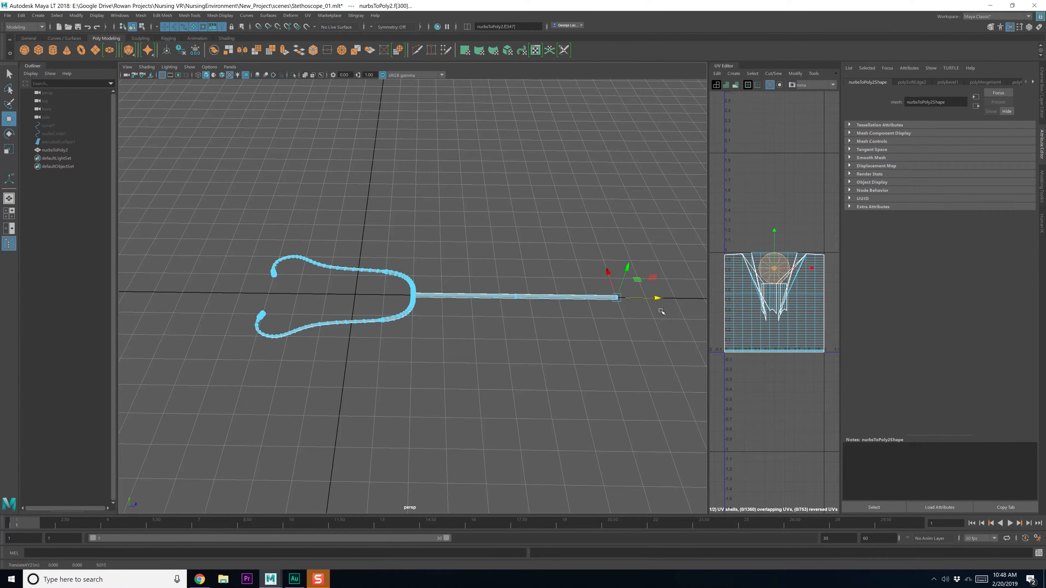
pyautogui.moveTo(1045, 80); pyautogui.dragTo(650, 74)
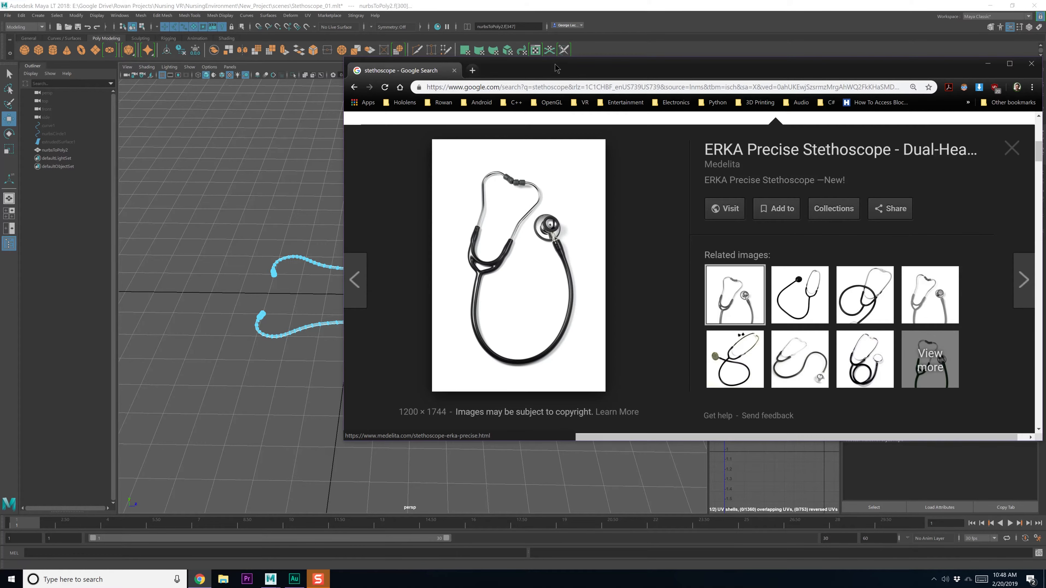
# Drag the Chrome stethoscope reference window off the right edge of the screen
pyautogui.moveTo(555, 64); pyautogui.dragTo(1045, 81)
pyautogui.keyDown('alt'); pyautogui.moveTo(391, 286); pyautogui.dragTo(372, 287, button='middle'); pyautogui.keyUp('alt')
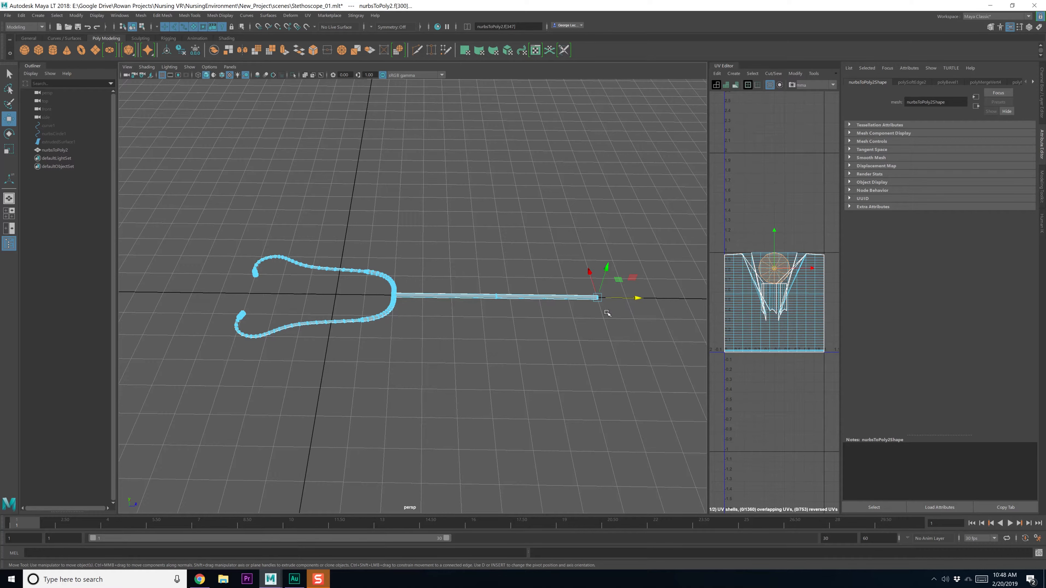
# Drag the end-cap faces farther along X to stretch the stem longer
pyautogui.moveTo(606, 313)
pyautogui.mouseDown(button='middle')
pyautogui.moveTo(543, 306)
pyautogui.moveTo(588, 308)
pyautogui.mouseUp(button='middle')
pyautogui.moveTo(610, 299); pyautogui.dragTo(803, 295)
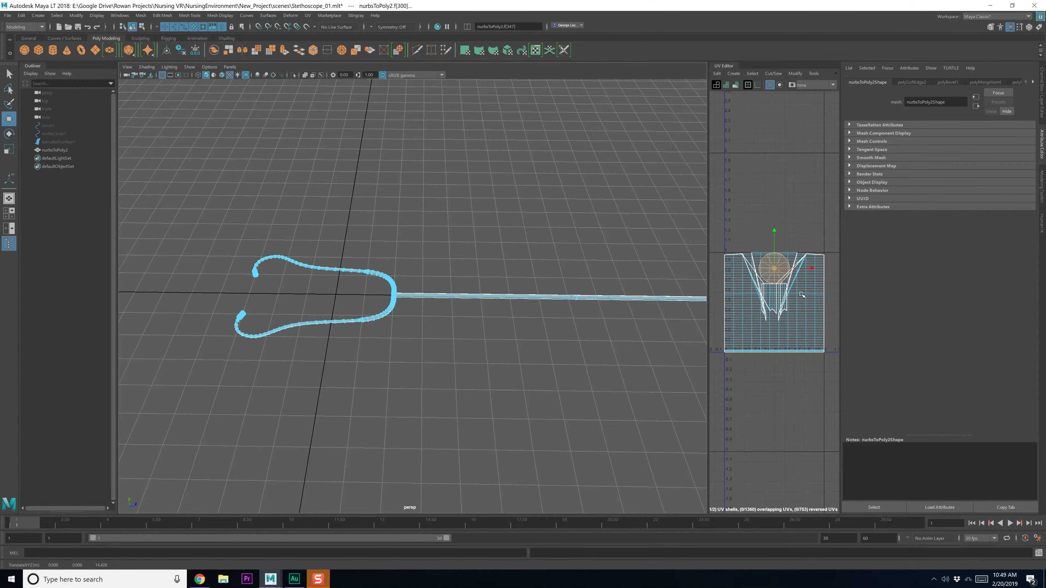
pyautogui.scroll(-2, 586, 321)
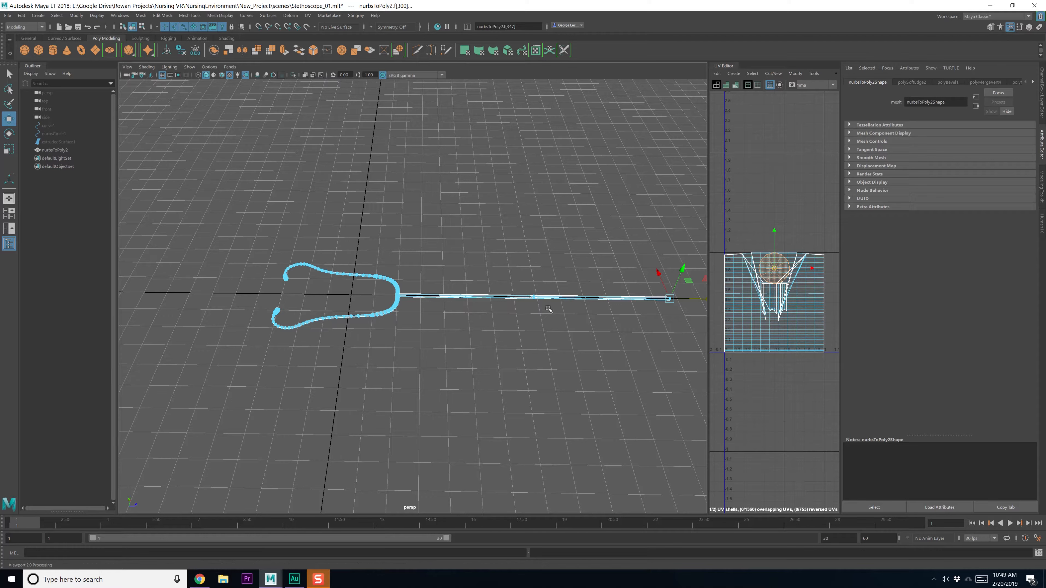
pyautogui.keyDown('alt'); pyautogui.moveTo(579, 305); pyautogui.dragTo(516, 309, button='middle'); pyautogui.keyUp('alt')
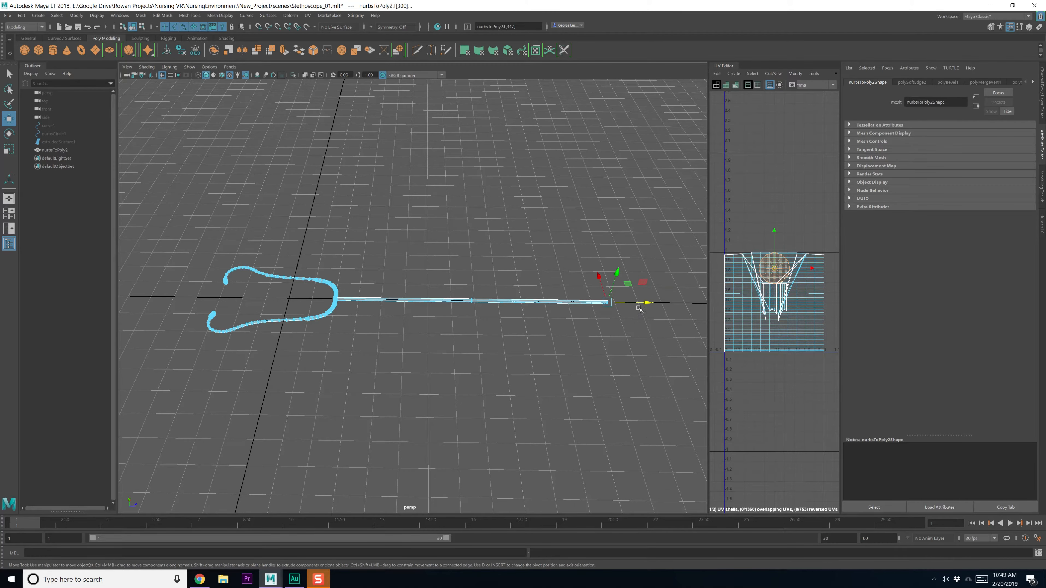
pyautogui.moveTo(646, 304); pyautogui.dragTo(675, 309)
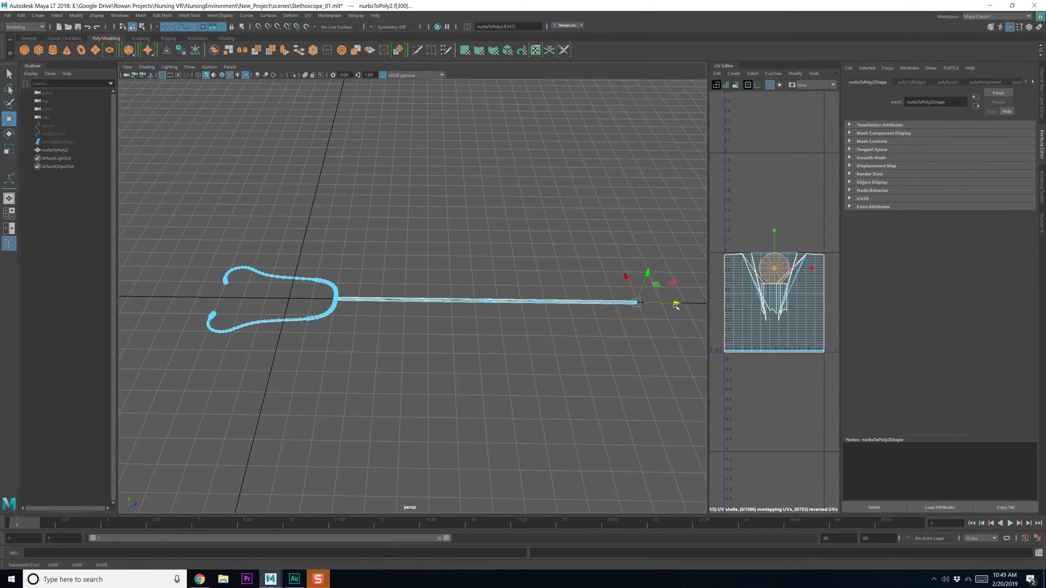
# Clear the face selection and return to object selection mode
pyautogui.press('q')
pyautogui.click(614, 345)
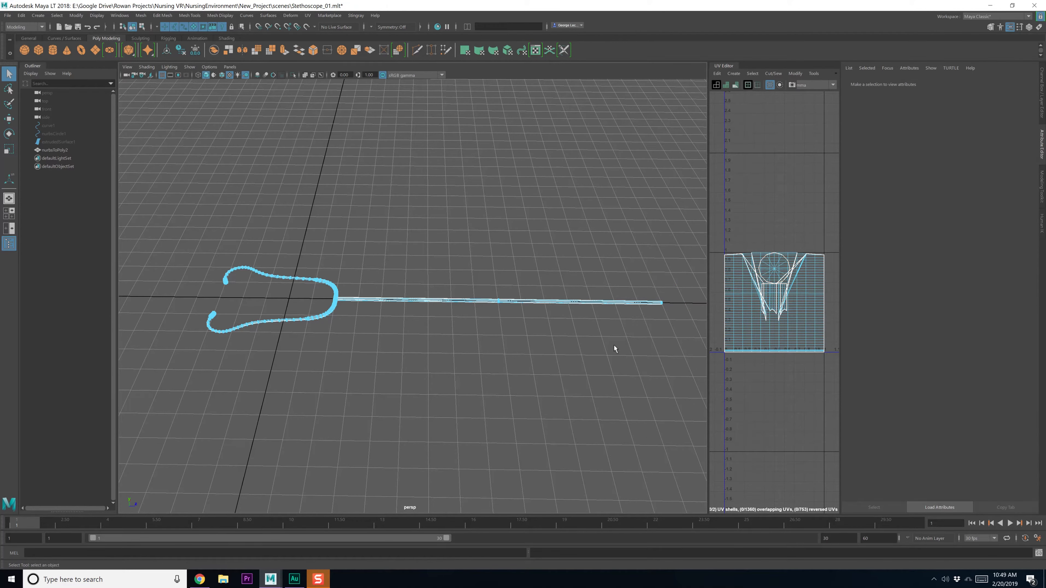
pyautogui.keyDown('alt'); pyautogui.moveTo(612, 345); pyautogui.dragTo(567, 314, button='middle'); pyautogui.keyUp('alt')
pyautogui.scroll(2, 566, 315)
pyautogui.press('F8')
pyautogui.press('F8')
pyautogui.click(538, 345)
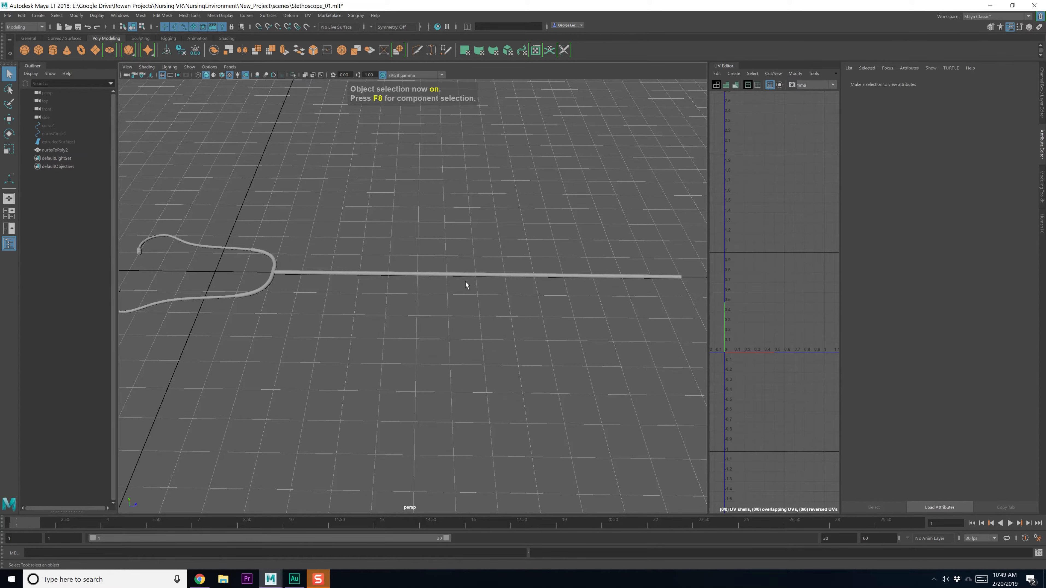
# Insert multiple edge loops along the tube with the Insert Edge Loop tool
pyautogui.click(466, 278)
pyautogui.keyDown('shift'); pyautogui.rightClick(444, 275); pyautogui.keyUp('shift')
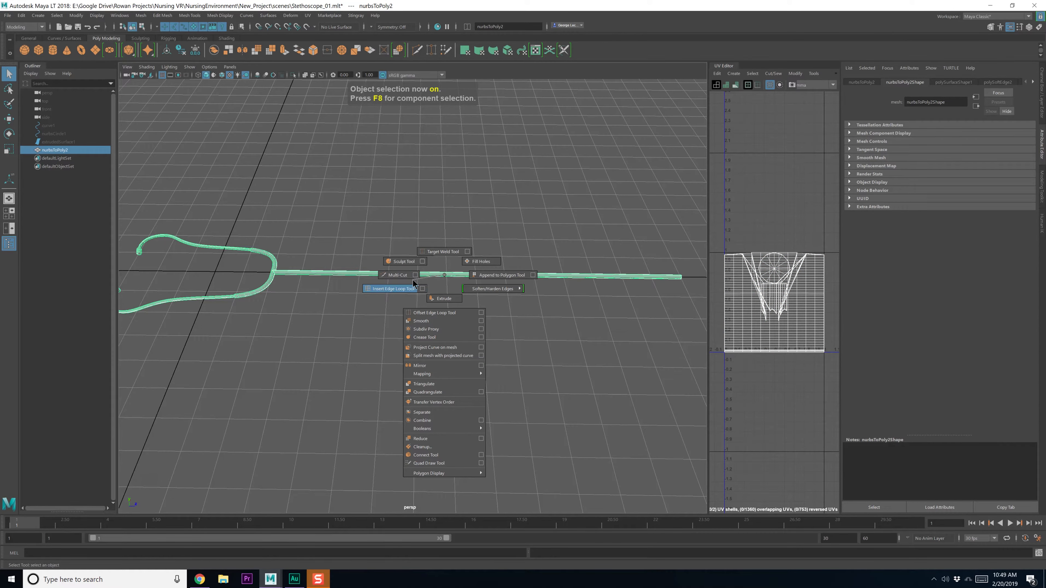
pyautogui.click(423, 288)
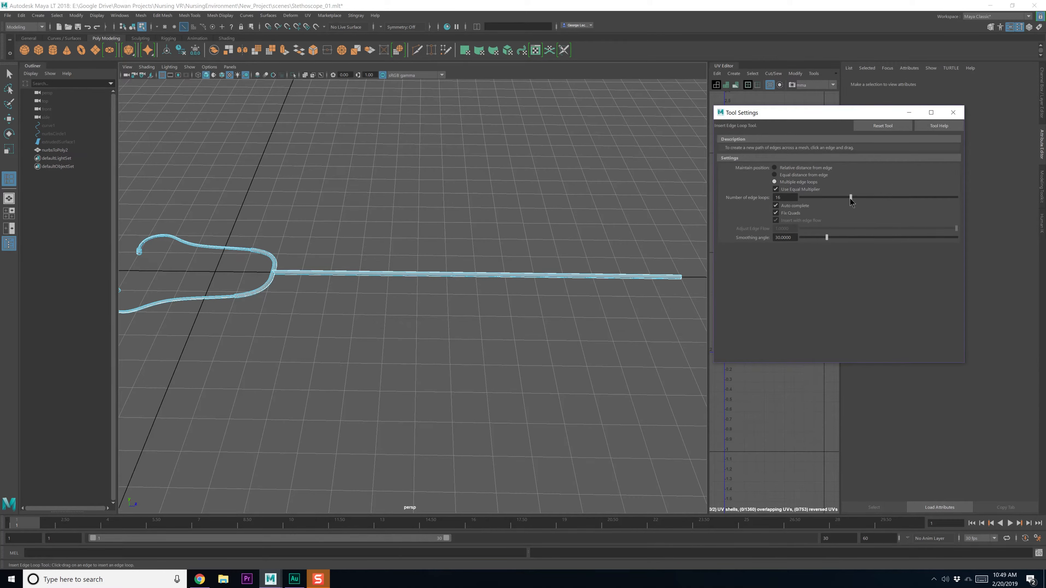
pyautogui.click(535, 278)
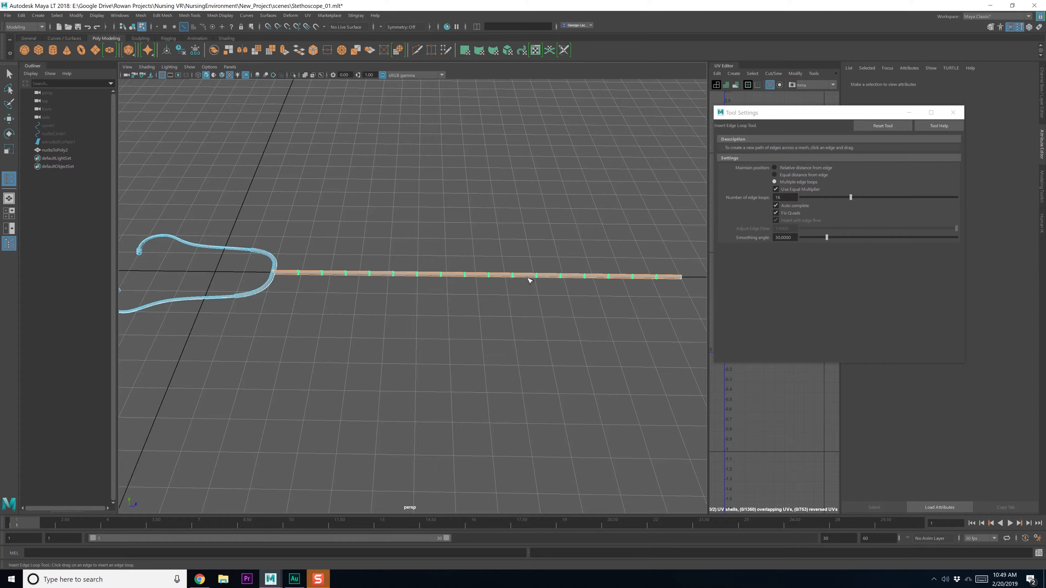
pyautogui.click(950, 110)
pyautogui.keyDown('alt'); pyautogui.moveTo(693, 223); pyautogui.dragTo(661, 245); pyautogui.keyUp('alt')
# Undo the inserted edge loops back to the tube being selected
pyautogui.press('F8')
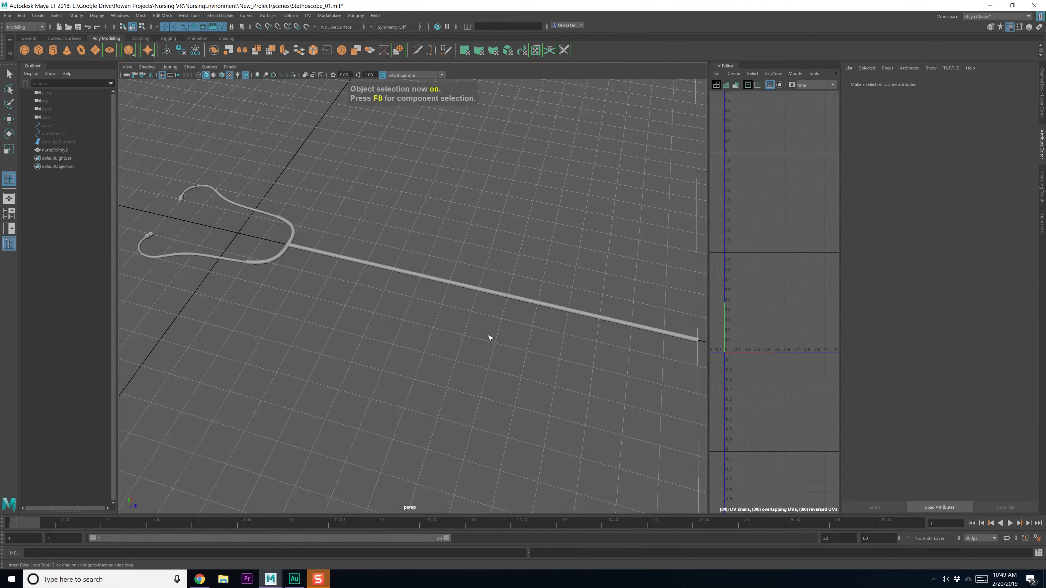
pyautogui.press('q')
pyautogui.click(494, 293)
pyautogui.keyDown('alt'); pyautogui.moveTo(493, 317); pyautogui.dragTo(365, 237); pyautogui.keyUp('alt')
pyautogui.moveTo(364, 233); pyautogui.dragTo(353, 230, button='right')
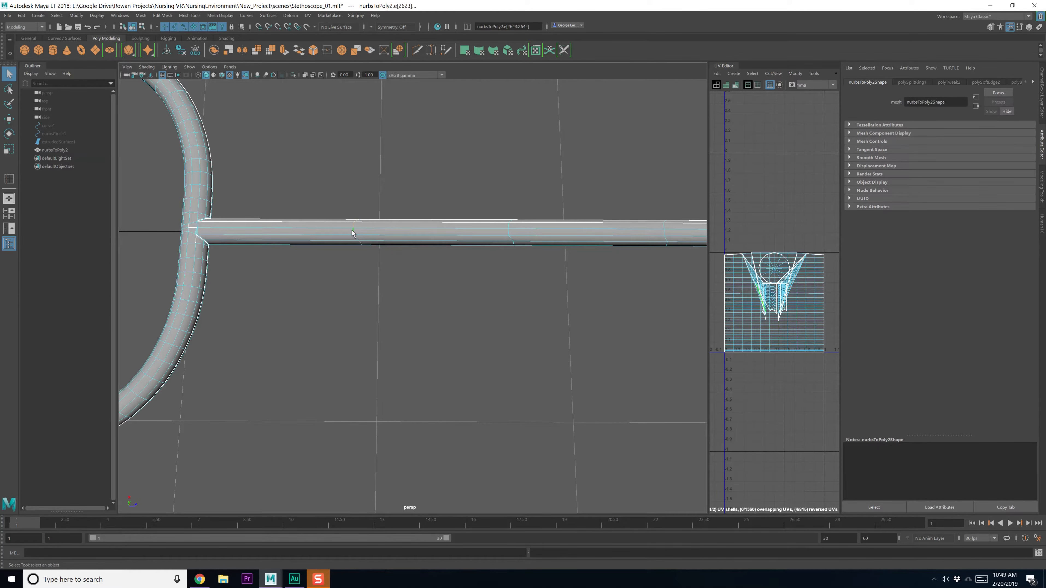
pyautogui.keyDown('alt'); pyautogui.moveTo(615, 255); pyautogui.dragTo(502, 271, button='middle'); pyautogui.keyUp('alt')
pyautogui.hotkey('ctrl', 'z')
pyautogui.hotkey('ctrl', 'z')
pyautogui.hotkey('ctrl', 'z')
pyautogui.hotkey('ctrl', 'z')
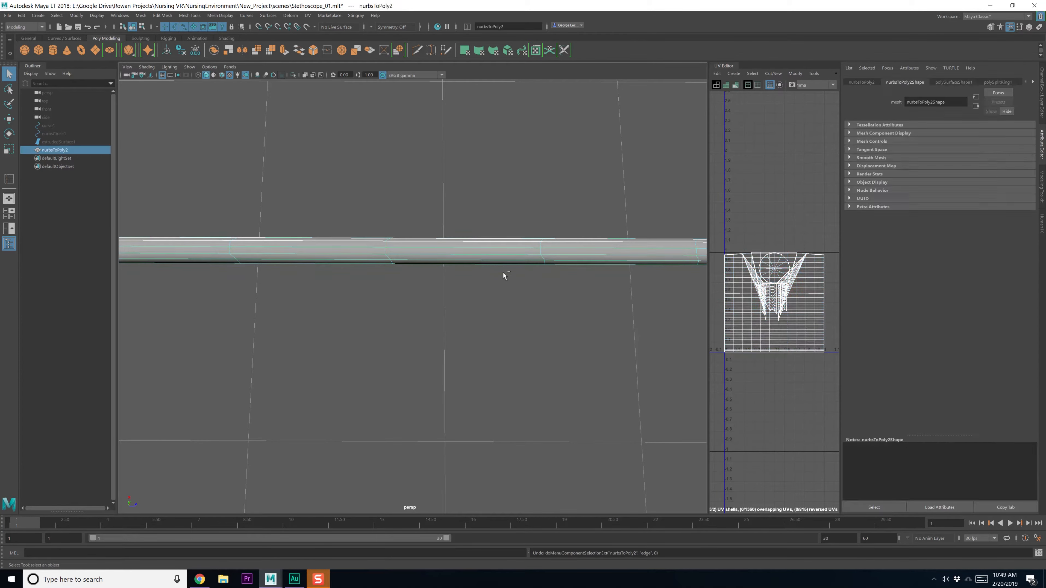
pyautogui.hotkey('ctrl', 'z')
pyautogui.hotkey('ctrl', 'z')
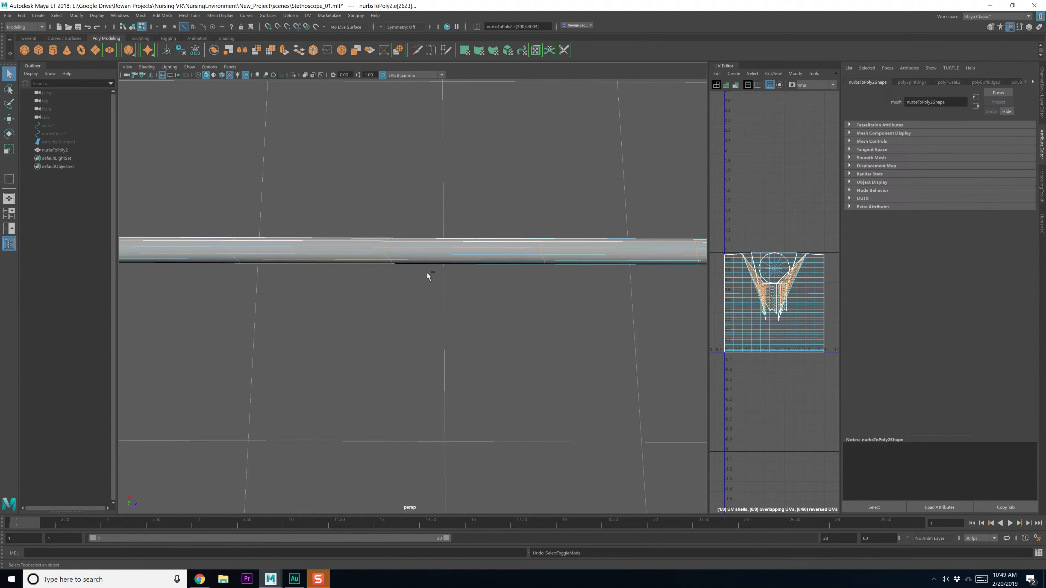
# Re-insert evenly spaced multiple edge loops along the straight stem
pyautogui.scroll(-2, 412, 272)
pyautogui.press('F8')
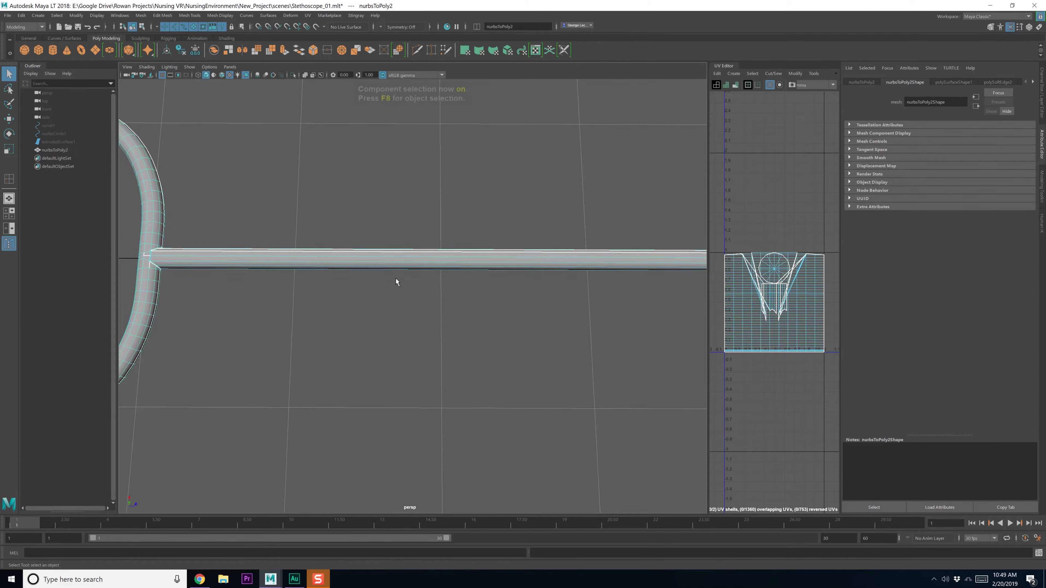
pyautogui.press('F8')
pyautogui.keyDown('alt'); pyautogui.moveTo(199, 273); pyautogui.dragTo(261, 275, button='middle'); pyautogui.keyUp('alt')
pyautogui.keyDown('shift'); pyautogui.rightClick(336, 261); pyautogui.keyUp('shift')
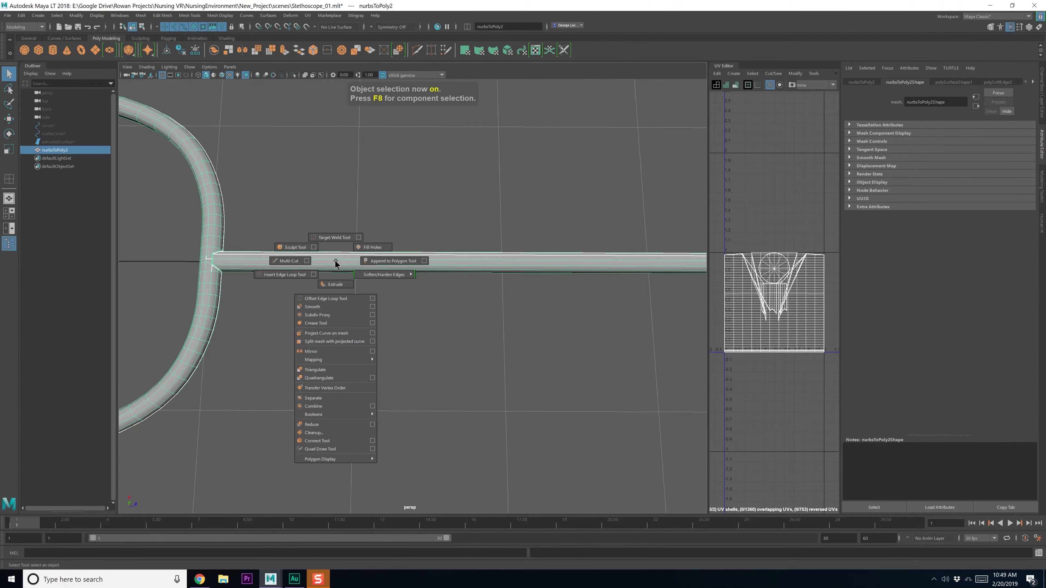
pyautogui.click(314, 274)
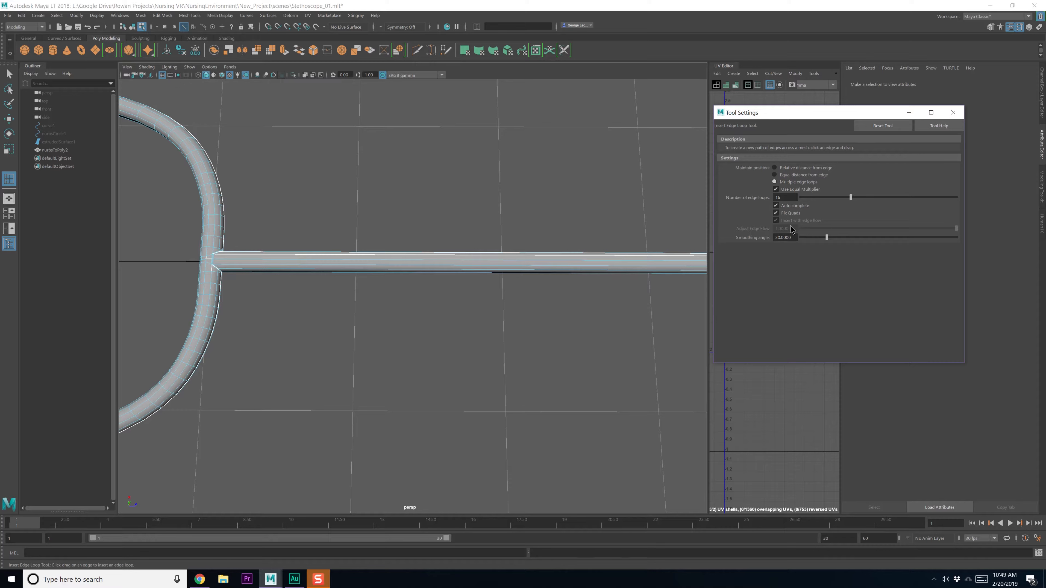
pyautogui.click(797, 183)
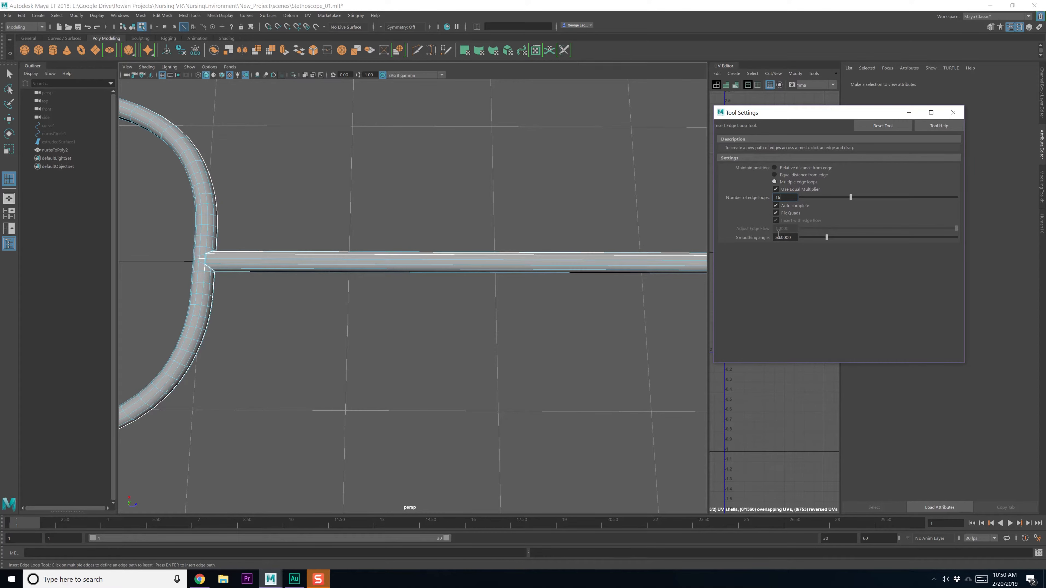
pyautogui.click(633, 261)
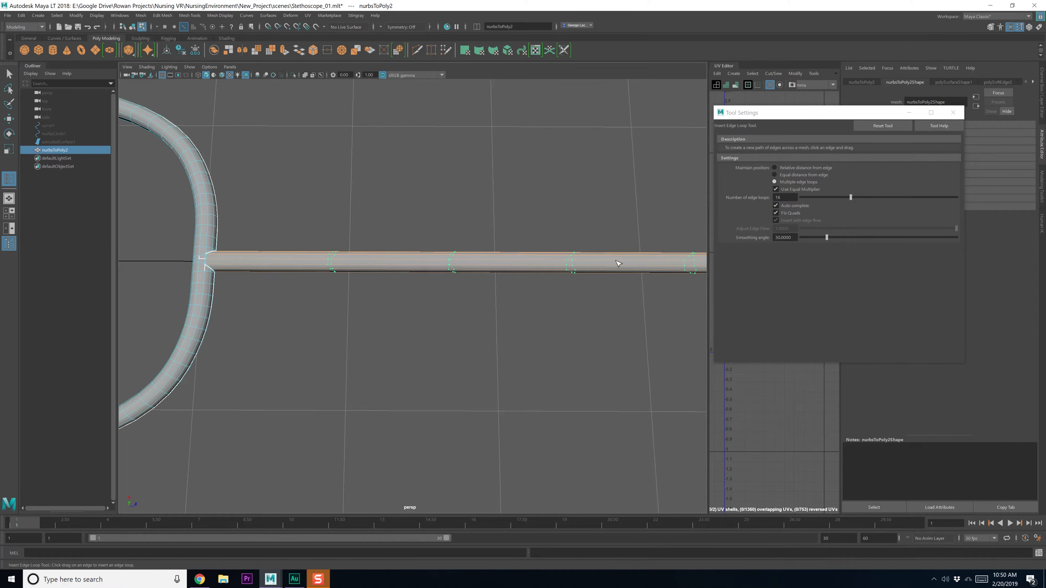
pyautogui.click(953, 112)
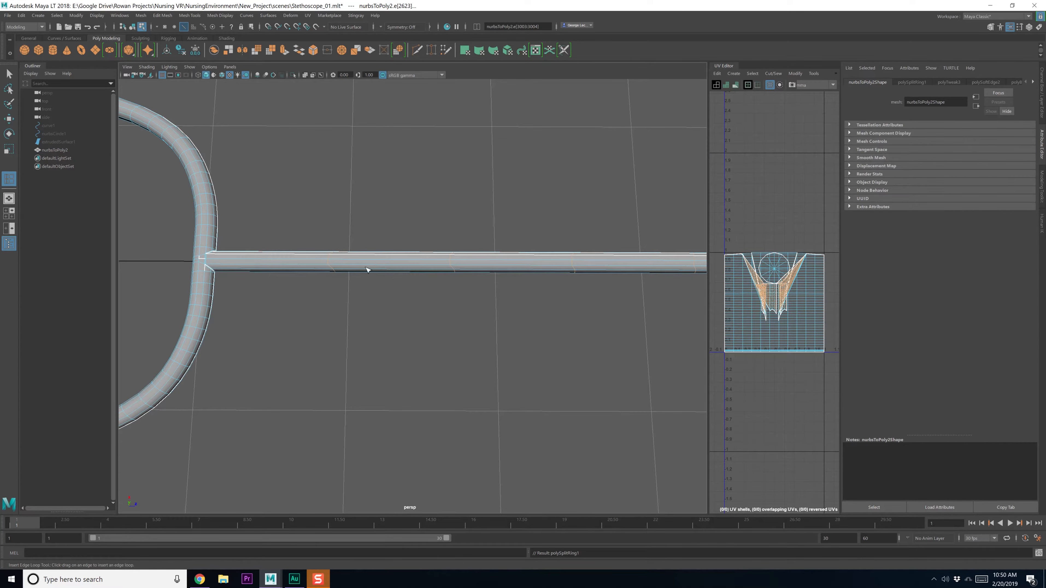
pyautogui.keyDown('alt'); pyautogui.moveTo(278, 257); pyautogui.dragTo(387, 269, button='middle'); pyautogui.keyUp('alt')
# Undo the previously inserted edge loops and frame the tube junction in the top view
pyautogui.press('q')
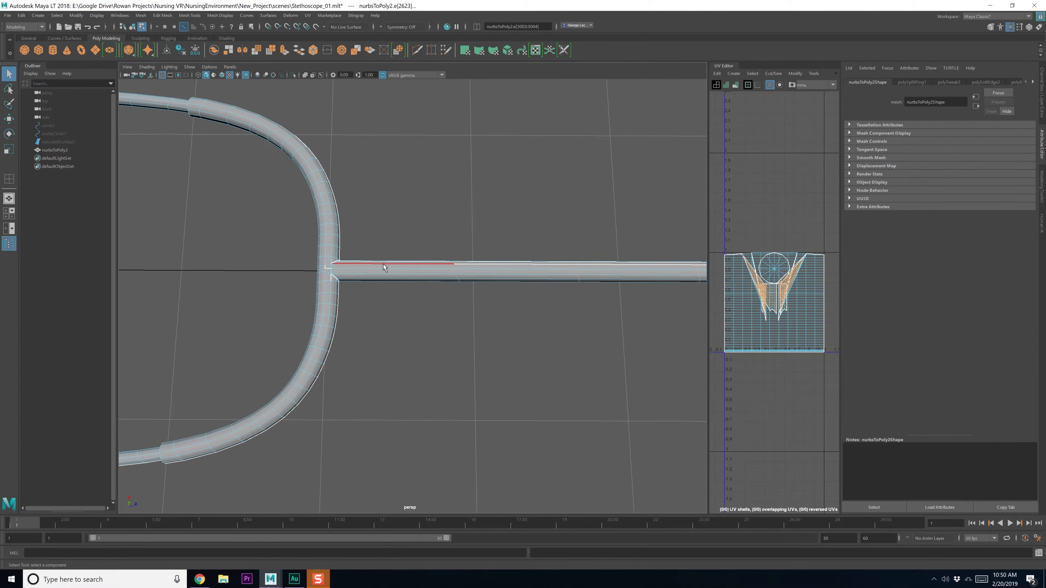
pyautogui.hotkey('ctrl', 'z')
pyautogui.hotkey('ctrl', 'z')
pyautogui.keyDown('alt'); pyautogui.moveTo(420, 272); pyautogui.dragTo(420, 271); pyautogui.keyUp('alt')
pyautogui.keyDown('shift'); pyautogui.moveTo(416, 273); pyautogui.dragTo(369, 276, button='right'); pyautogui.keyUp('shift')
pyautogui.keyDown('alt'); pyautogui.moveTo(414, 271); pyautogui.dragTo(417, 280); pyautogui.keyUp('alt')
pyautogui.press('space')
pyautogui.press('space')
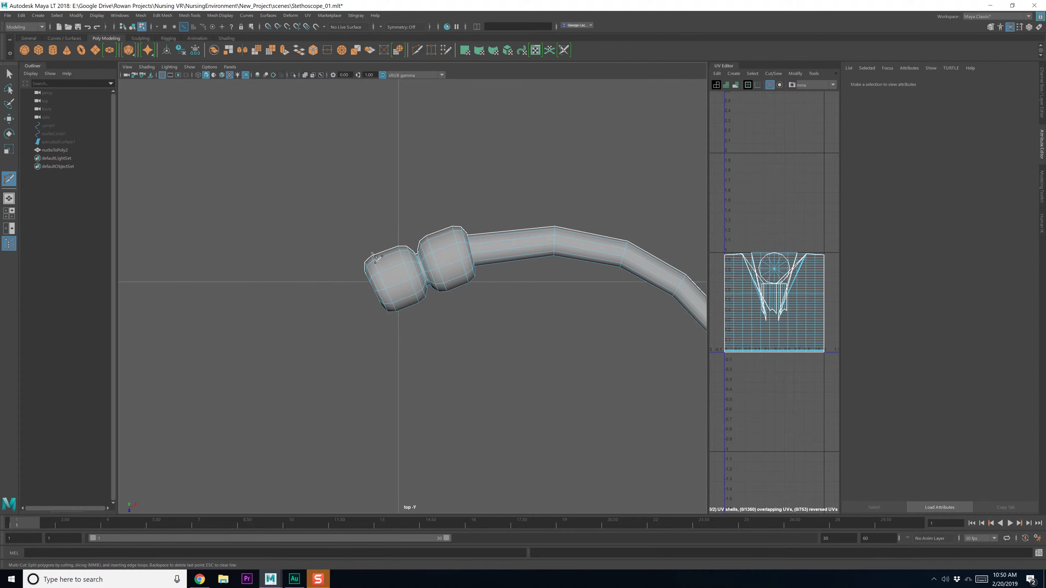
pyautogui.press('f')
pyautogui.keyDown('alt'); pyautogui.moveTo(431, 194); pyautogui.dragTo(455, 257, button='middle'); pyautogui.keyUp('alt')
pyautogui.keyDown('alt'); pyautogui.moveTo(415, 144); pyautogui.dragTo(562, 308, button='right'); pyautogui.keyUp('alt')
pyautogui.keyDown('alt'); pyautogui.moveTo(571, 123); pyautogui.dragTo(468, 241, button='middle'); pyautogui.keyUp('alt')
pyautogui.keyDown('alt'); pyautogui.moveTo(471, 244); pyautogui.dragTo(378, 276, button='right'); pyautogui.keyUp('alt')
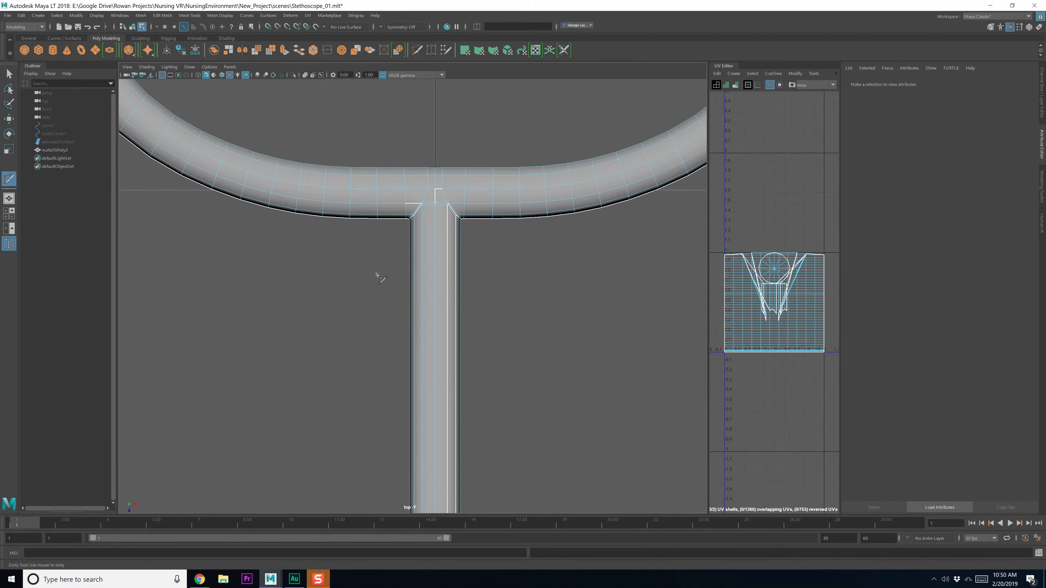
pyautogui.press('q')
pyautogui.keyDown('alt'); pyautogui.moveTo(494, 297); pyautogui.dragTo(438, 304, button='right'); pyautogui.keyUp('alt')
# Insert a single edge loop on the tube's stem
pyautogui.rightClick(439, 294)
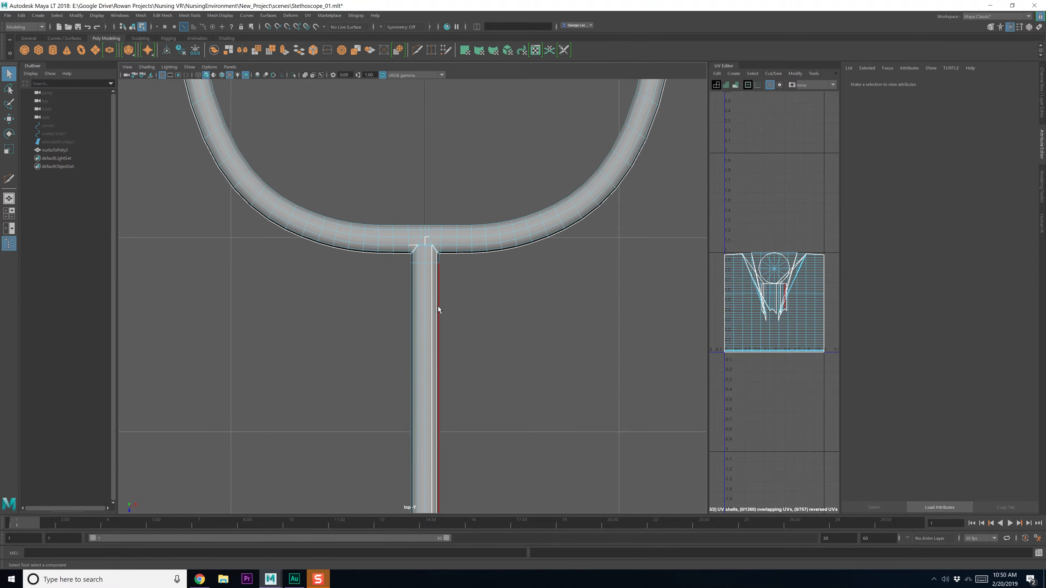
pyautogui.keyDown('alt'); pyautogui.moveTo(438, 304); pyautogui.dragTo(435, 251, button='middle'); pyautogui.keyUp('alt')
pyautogui.keyDown('shift'); pyautogui.moveTo(436, 251); pyautogui.dragTo(402, 259, button='right'); pyautogui.keyUp('shift')
pyautogui.press('F8')
pyautogui.click(433, 261)
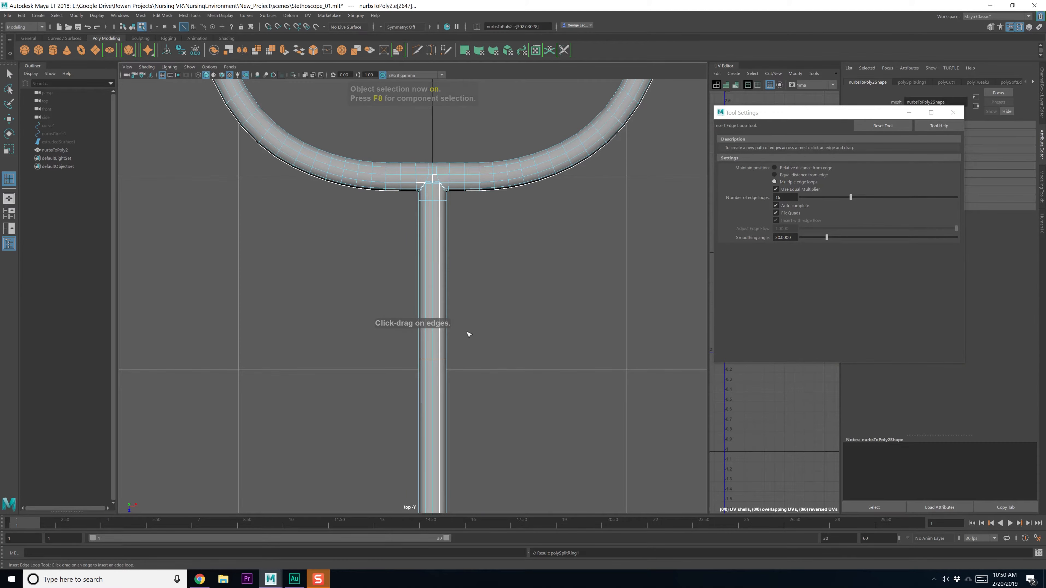
pyautogui.scroll(-5, 473, 331)
pyautogui.click(958, 110)
# Inspect the tube in the perspective view, then undo the inserted edge loop
pyautogui.keyDown('alt'); pyautogui.moveTo(565, 424); pyautogui.dragTo(570, 255, button='middle'); pyautogui.keyUp('alt')
pyautogui.press('space')
pyautogui.press('space')
pyautogui.keyDown('alt'); pyautogui.moveTo(605, 229); pyautogui.dragTo(586, 238); pyautogui.keyUp('alt')
pyautogui.press('q')
pyautogui.scroll(-6, 584, 246)
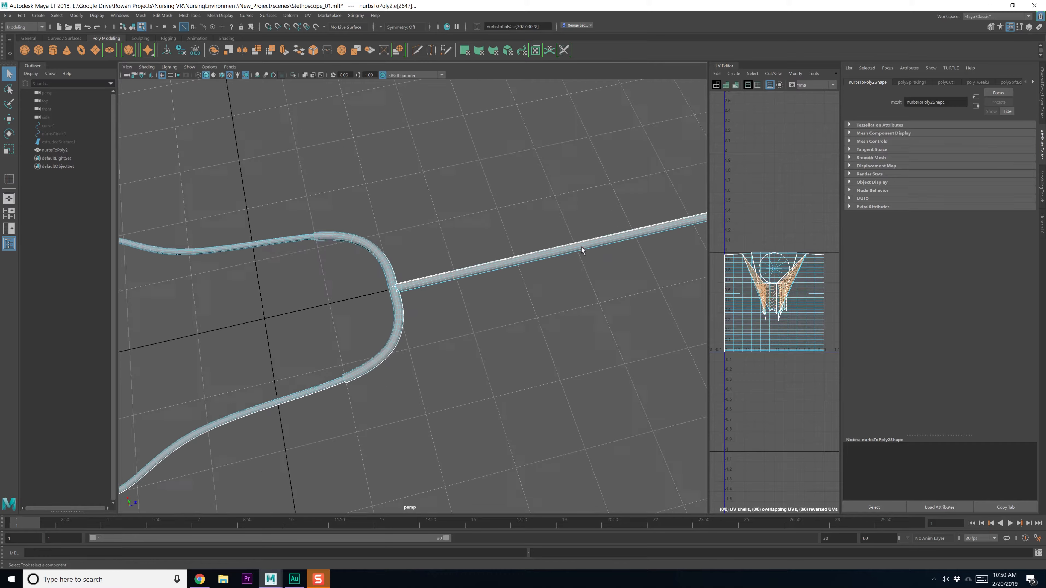
pyautogui.keyDown('alt'); pyautogui.moveTo(584, 247); pyautogui.dragTo(524, 256, button='middle'); pyautogui.keyUp('alt')
pyautogui.keyDown('alt'); pyautogui.moveTo(525, 256); pyautogui.dragTo(574, 251); pyautogui.keyUp('alt')
pyautogui.keyDown('alt'); pyautogui.moveTo(574, 251); pyautogui.dragTo(472, 249, button='middle'); pyautogui.keyUp('alt')
pyautogui.scroll(-3, 563, 251)
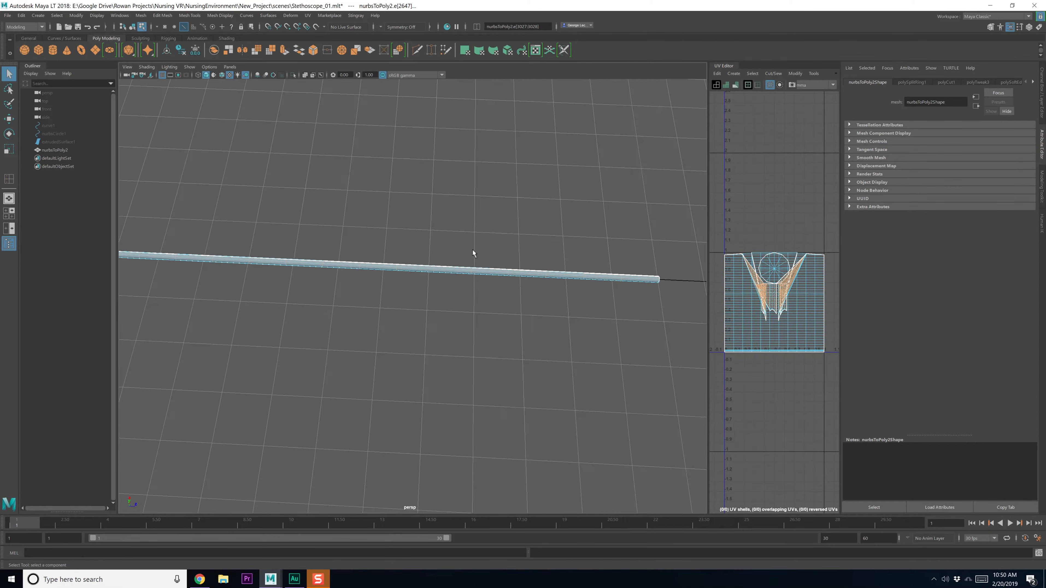
pyautogui.keyDown('alt'); pyautogui.moveTo(421, 256); pyautogui.dragTo(478, 259); pyautogui.keyUp('alt')
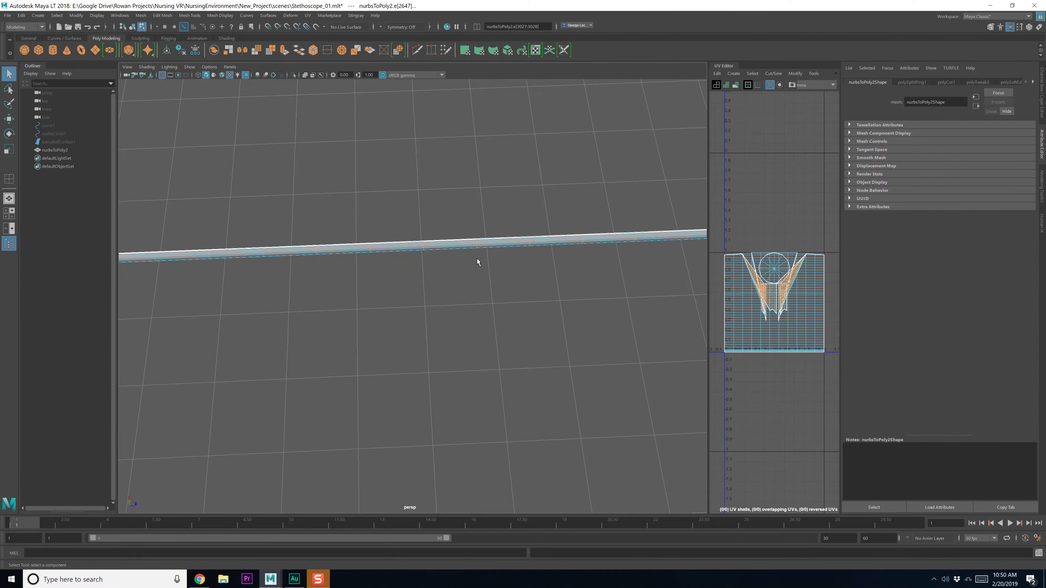
pyautogui.hotkey('ctrl', 'z')
pyautogui.keyDown('alt'); pyautogui.moveTo(477, 261); pyautogui.dragTo(465, 256, button='middle'); pyautogui.keyUp('alt')
pyautogui.moveTo(456, 257)
pyautogui.keyDown('shift'); pyautogui.mouseDown(button='right')
pyautogui.moveTo(457, 279)
pyautogui.moveTo(454, 257)
pyautogui.mouseUp(button='right'); pyautogui.keyUp('shift')
pyautogui.hotkey('ctrl', 'z')
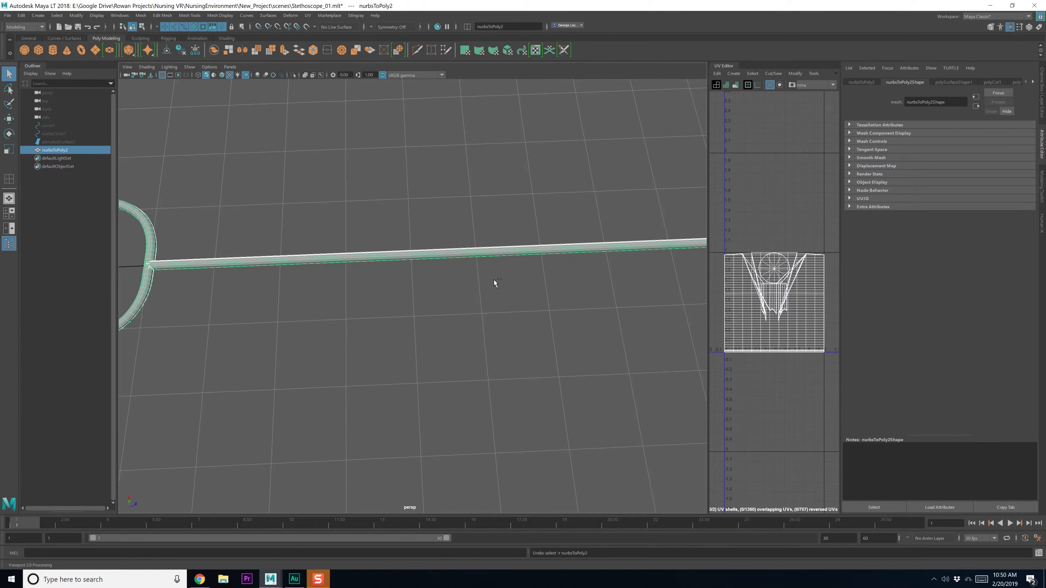
# Insert multiple evenly spaced edge loops along the tube and save the scene
pyautogui.keyDown('shift'); pyautogui.moveTo(378, 259); pyautogui.dragTo(363, 270, button='right'); pyautogui.keyUp('shift')
pyautogui.click(374, 258)
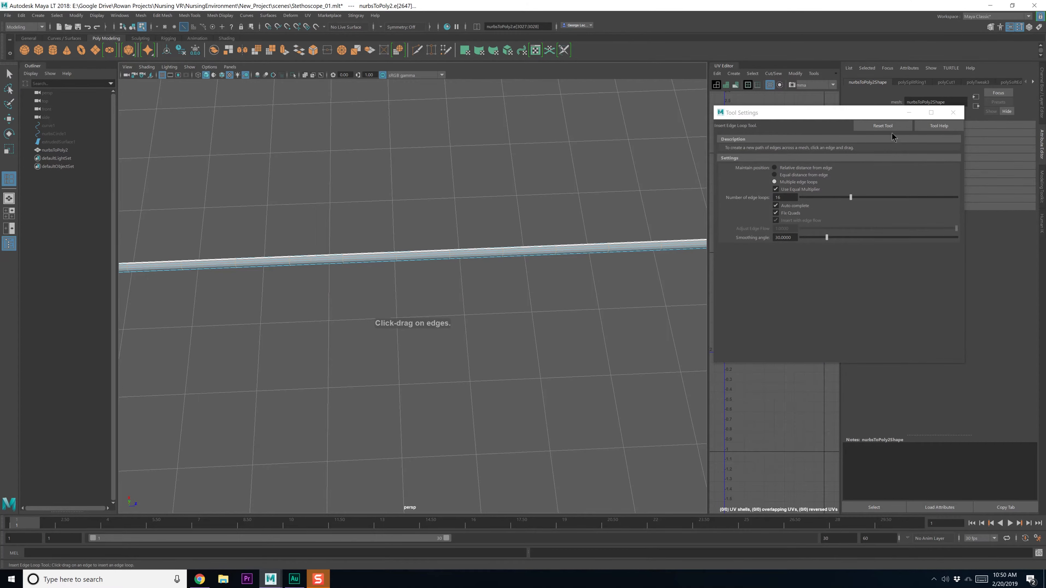
pyautogui.click(953, 113)
pyautogui.scroll(-2, 529, 293)
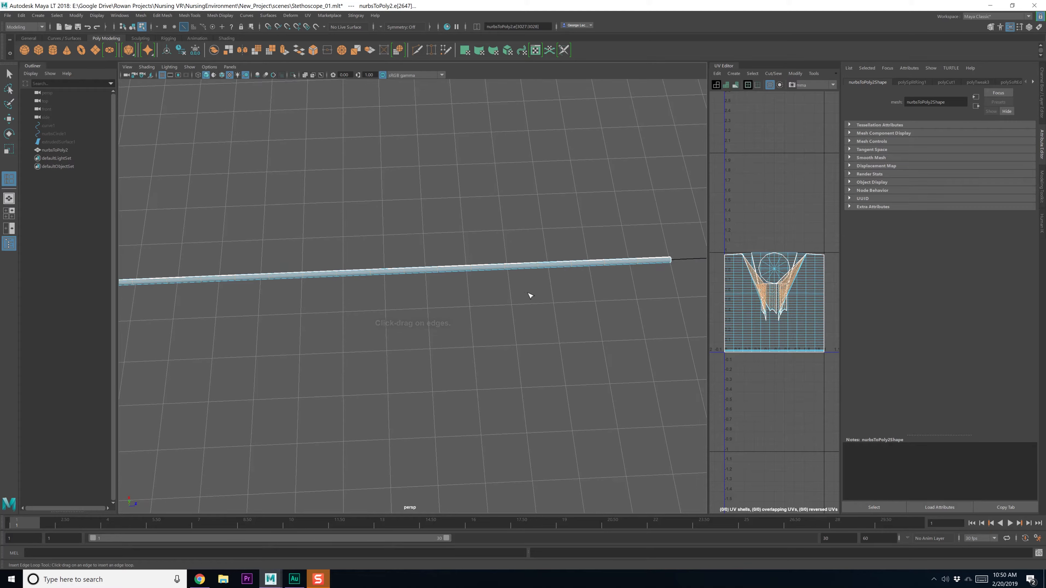
pyautogui.hotkey('ctrl', 's')
# Check the tube's end against the reference image and create a new polygon cylinder
pyautogui.press('q')
pyautogui.keyDown('alt'); pyautogui.moveTo(525, 295); pyautogui.dragTo(478, 283, button='middle'); pyautogui.keyUp('alt')
pyautogui.press('F8')
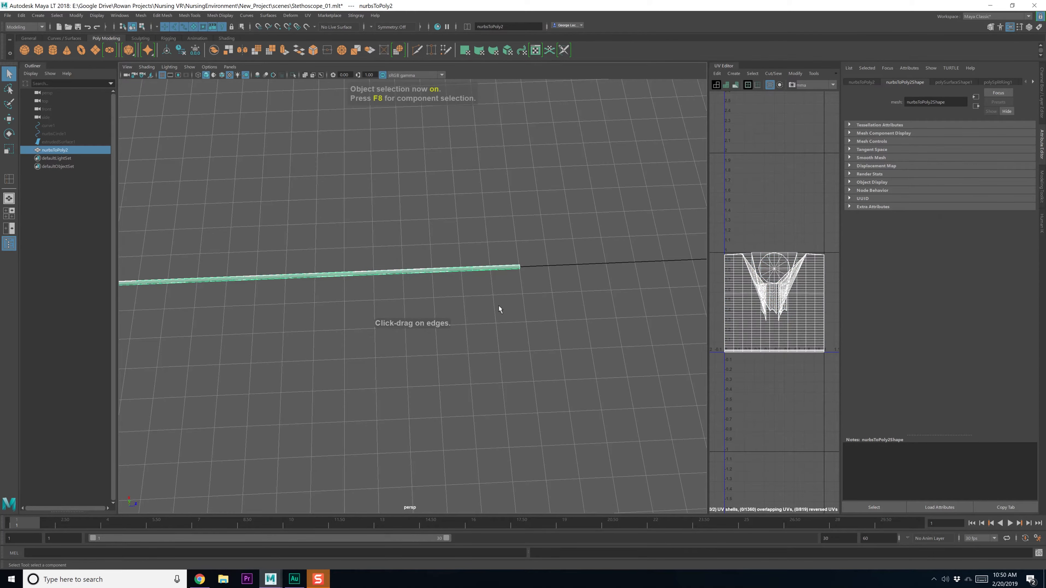
pyautogui.click(513, 307)
pyautogui.scroll(4, 507, 283)
pyautogui.keyDown('alt'); pyautogui.moveTo(523, 264); pyautogui.dragTo(397, 286, button='middle'); pyautogui.keyUp('alt')
pyautogui.scroll(4, 397, 286)
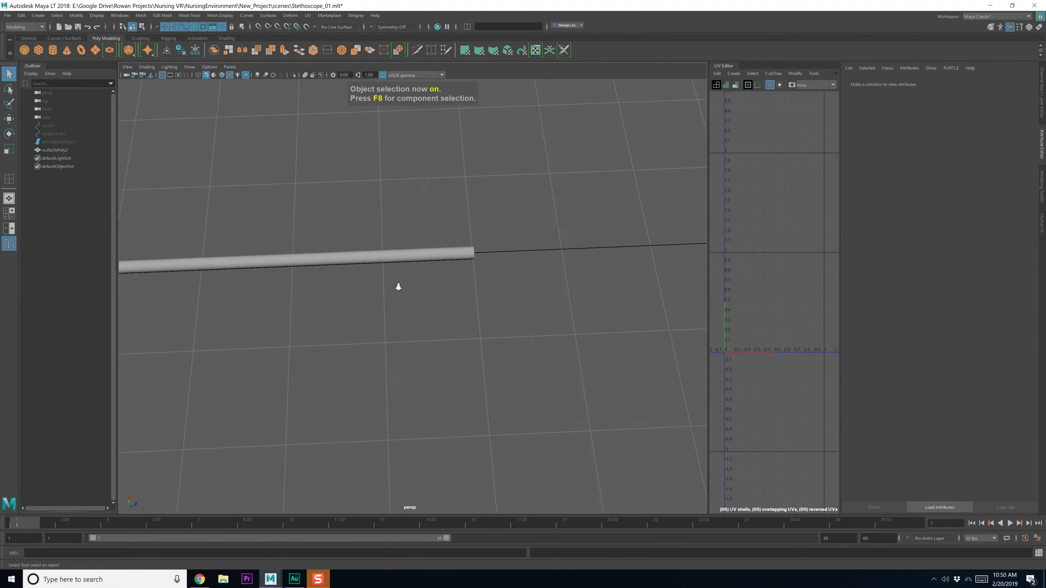
pyautogui.click(483, 240)
pyautogui.keyDown('alt'); pyautogui.moveTo(512, 246); pyautogui.dragTo(375, 292, button='middle'); pyautogui.keyUp('alt')
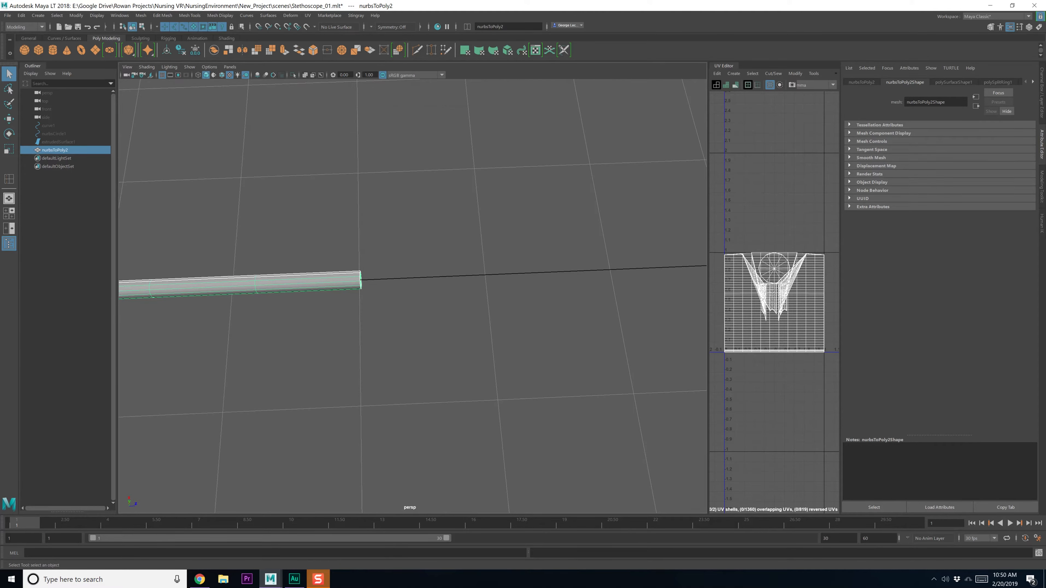
pyautogui.hotkey('alt', 'Tab')
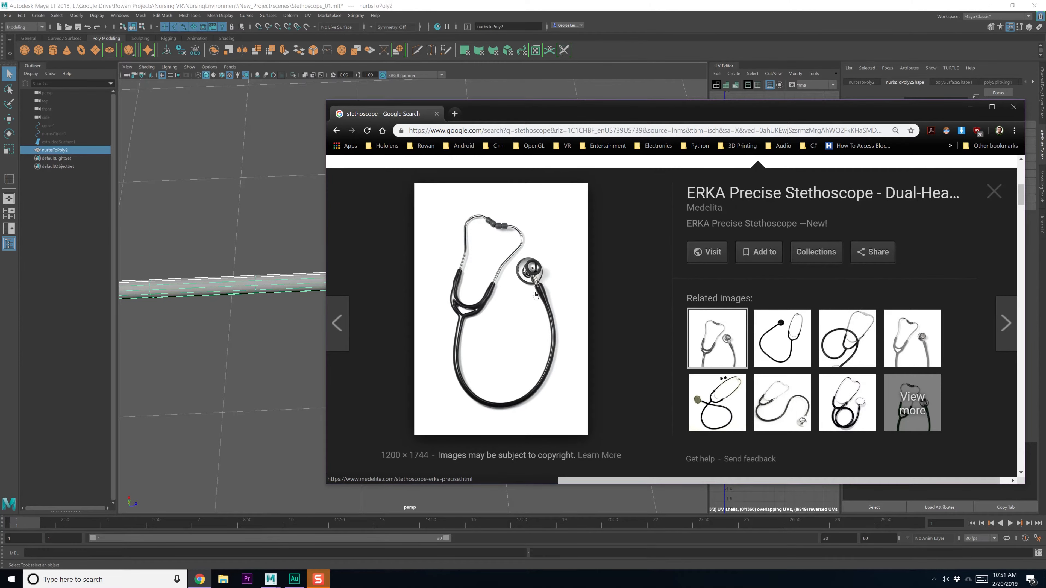
pyautogui.hotkey('alt', 'Tab')
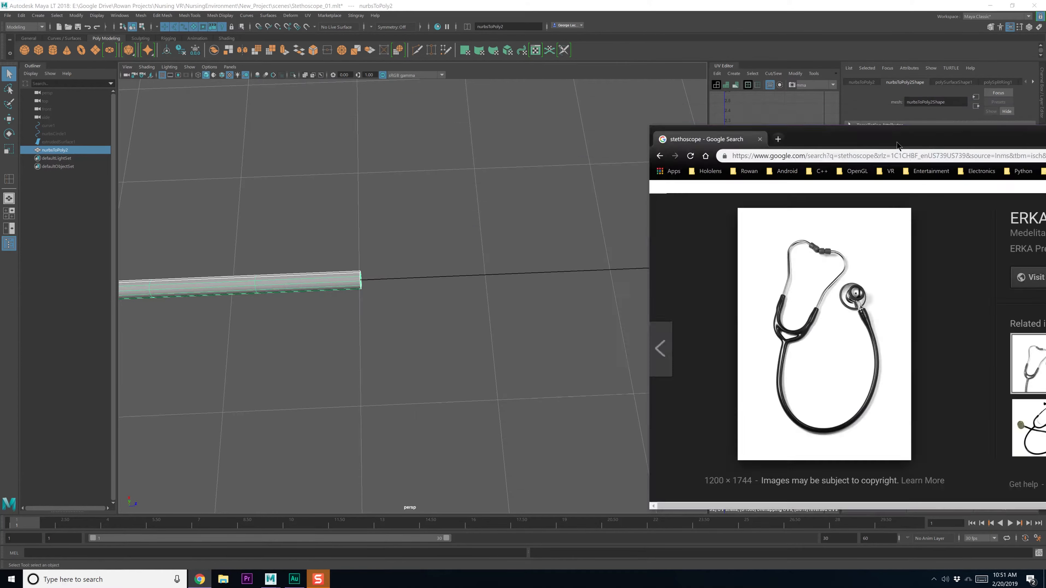
pyautogui.click(57, 52)
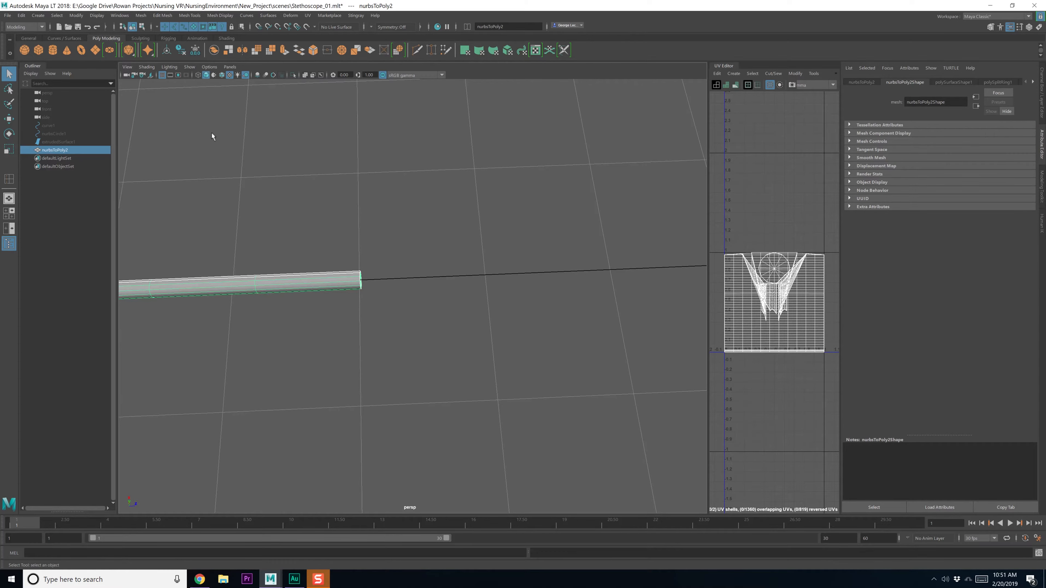
pyautogui.scroll(-5, 488, 303)
# Scale the new cylinder down to about a third and flatten it into a disc
pyautogui.scroll(-5, 485, 299)
pyautogui.press('w')
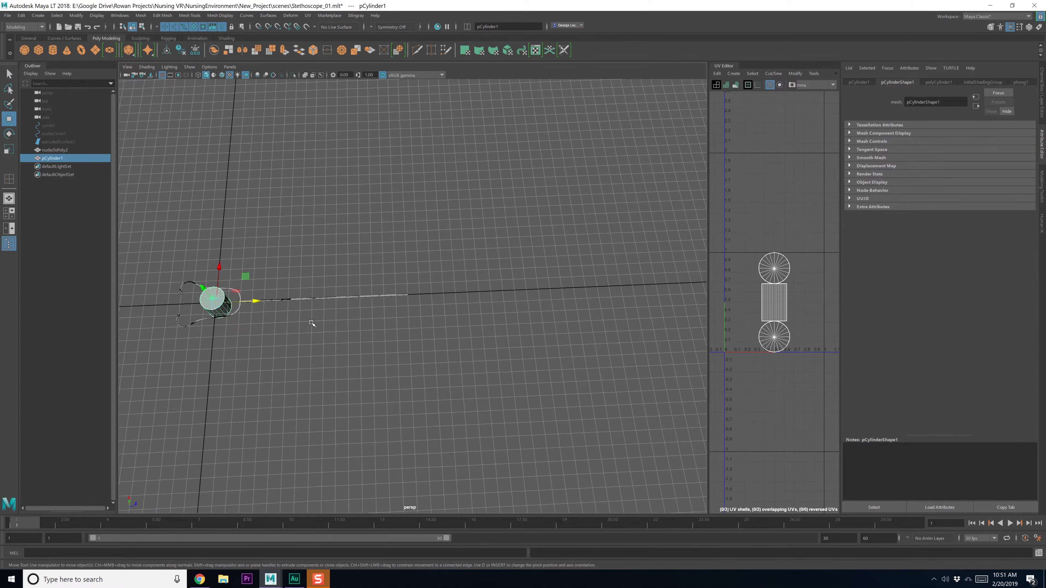
pyautogui.press('f')
pyautogui.scroll(8, 449, 295)
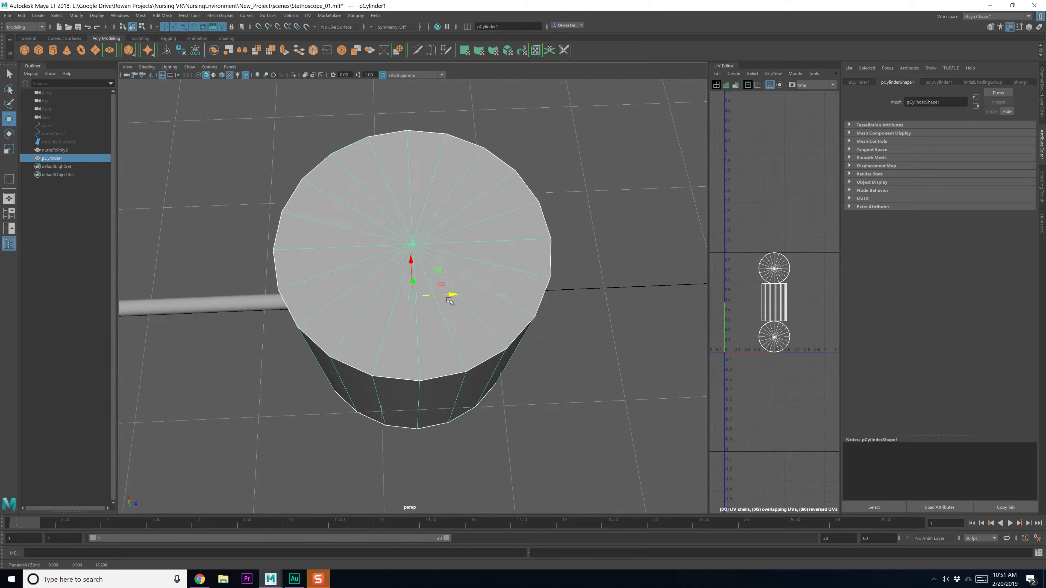
pyautogui.press('e')
pyautogui.press('r')
pyautogui.moveTo(412, 295); pyautogui.dragTo(265, 305)
pyautogui.keyDown('alt'); pyautogui.moveTo(352, 335); pyautogui.dragTo(370, 323); pyautogui.keyUp('alt')
pyautogui.keyDown('alt'); pyautogui.moveTo(416, 297); pyautogui.dragTo(461, 315); pyautogui.keyUp('alt')
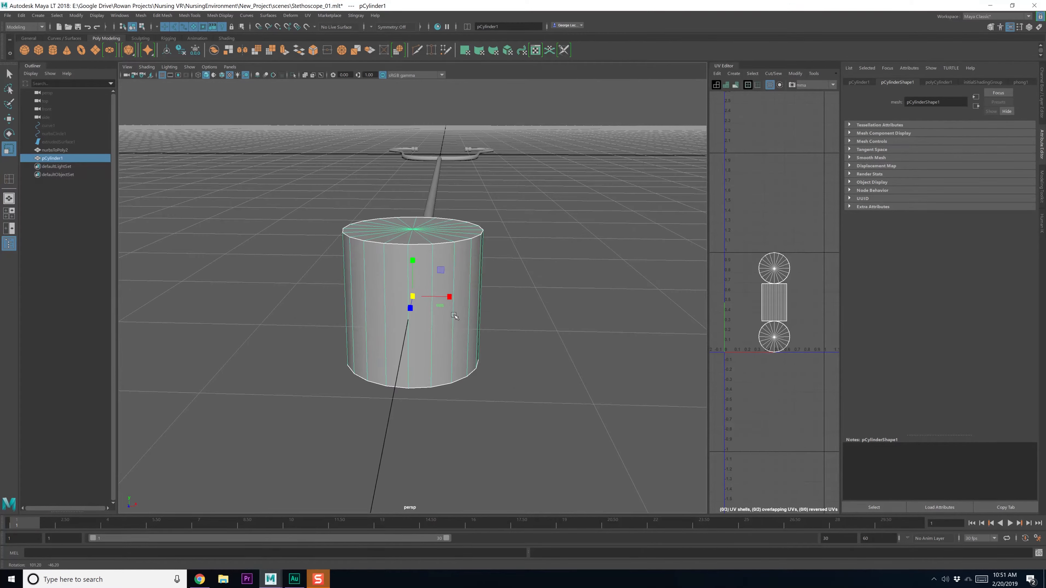
pyautogui.moveTo(454, 315)
pyautogui.keyDown('alt'); pyautogui.mouseDown()
pyautogui.moveTo(426, 276)
pyautogui.moveTo(417, 292)
pyautogui.moveTo(434, 316)
pyautogui.mouseUp(); pyautogui.keyUp('alt')
# Expand polyCylinder1 in the Channel Box to add a ring of cap subdivisions
pyautogui.scroll(5, 433, 316)
pyautogui.scroll(2, 433, 316)
pyautogui.press('q')
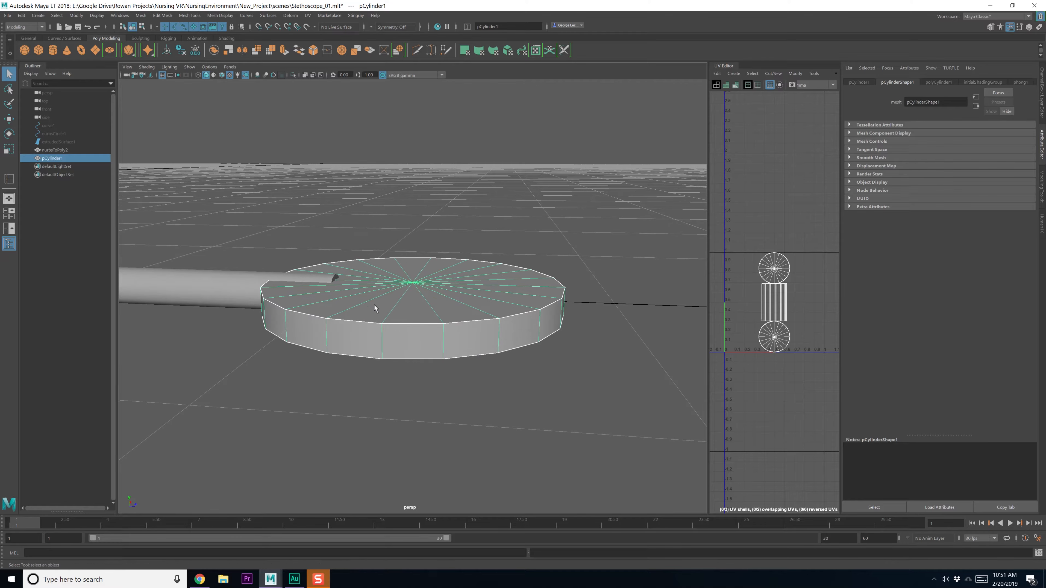
pyautogui.keyDown('alt'); pyautogui.moveTo(370, 304); pyautogui.dragTo(385, 306, button='middle'); pyautogui.keyUp('alt')
pyautogui.keyDown('alt'); pyautogui.moveTo(385, 307); pyautogui.dragTo(387, 329); pyautogui.keyUp('alt')
pyautogui.rightClick(427, 284)
pyautogui.moveTo(427, 284); pyautogui.dragTo(428, 272, button='right')
pyautogui.press('F8')
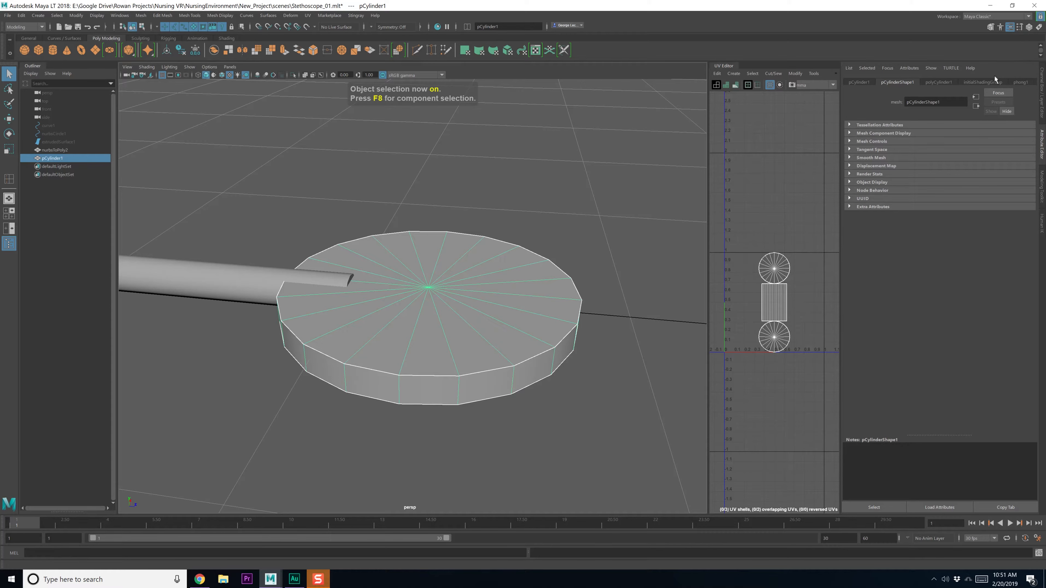
pyautogui.click(939, 82)
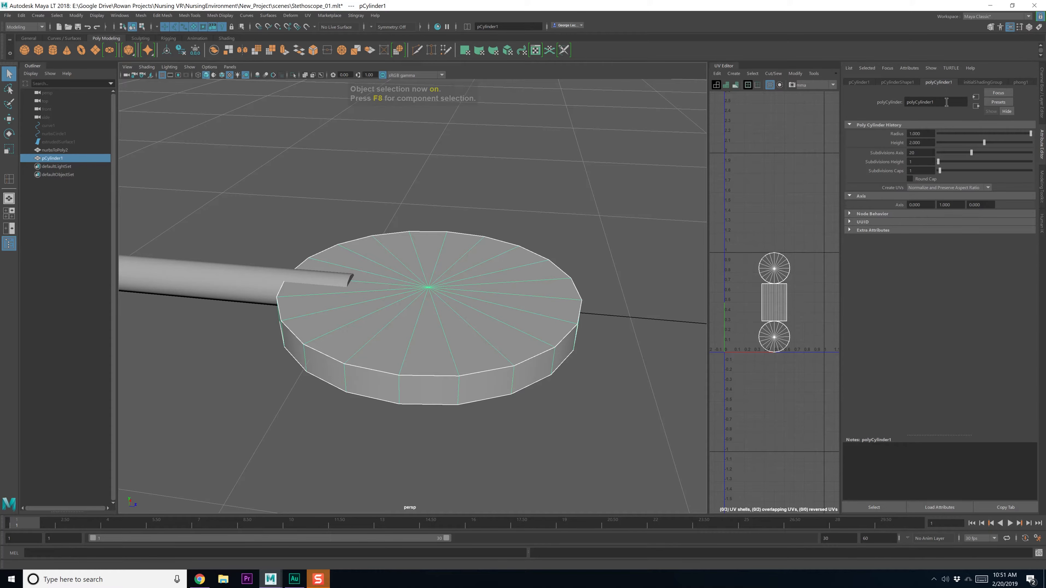
pyautogui.click(877, 82)
pyautogui.click(1029, 27)
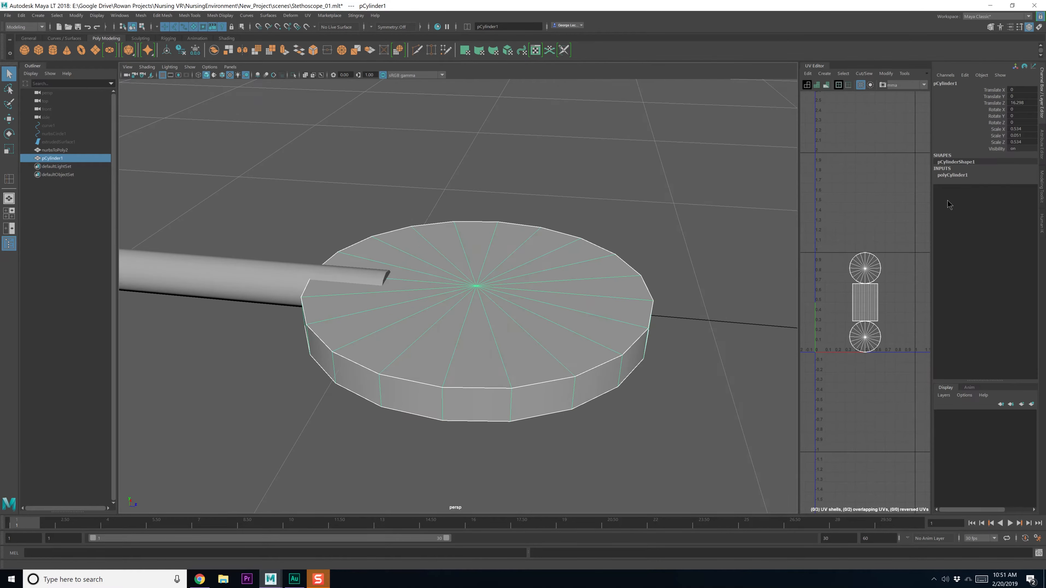
pyautogui.click(953, 175)
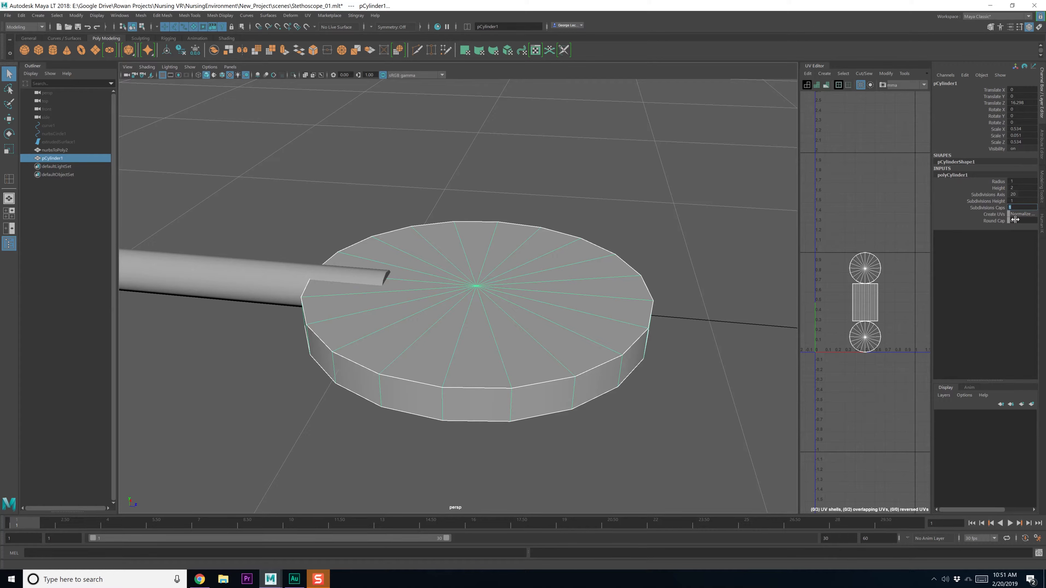
# Select the inner faces on the disc's top cap, excluding the bottom cap
pyautogui.moveTo(523, 286); pyautogui.dragTo(503, 301, button='right')
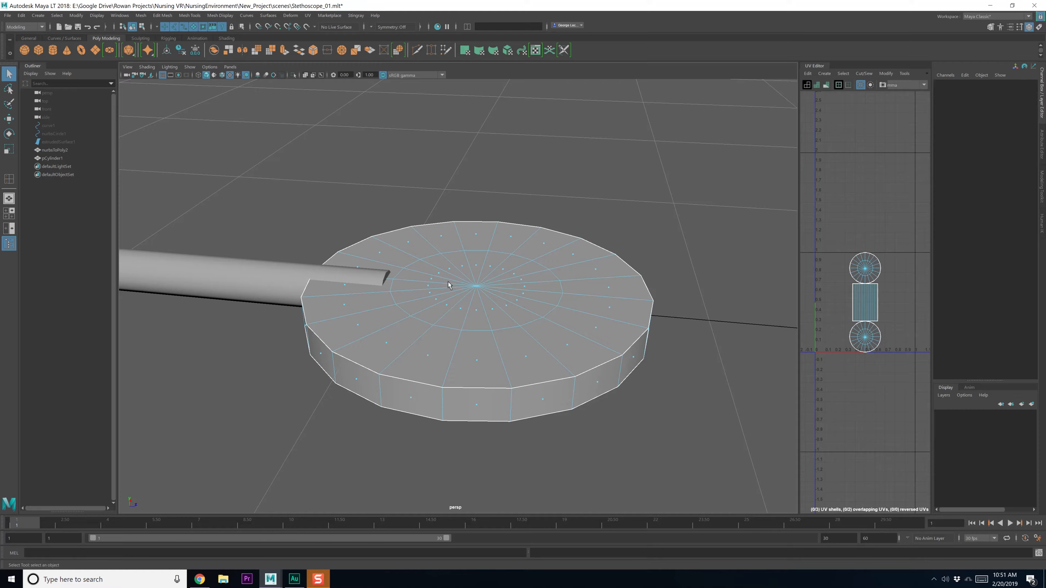
pyautogui.keyDown('alt'); pyautogui.moveTo(447, 281); pyautogui.dragTo(547, 374); pyautogui.keyUp('alt')
pyautogui.keyDown('alt'); pyautogui.moveTo(547, 374); pyautogui.dragTo(541, 350); pyautogui.keyUp('alt')
pyautogui.keyDown('ctrl'); pyautogui.moveTo(241, 314); pyautogui.dragTo(833, 375); pyautogui.keyUp('ctrl')
pyautogui.keyDown('alt'); pyautogui.moveTo(605, 377); pyautogui.dragTo(594, 396); pyautogui.keyUp('alt')
# Extrude the inner cap faces upward twice into a tall cylinder
pyautogui.keyDown('shift'); pyautogui.rightClick(530, 304); pyautogui.keyUp('shift')
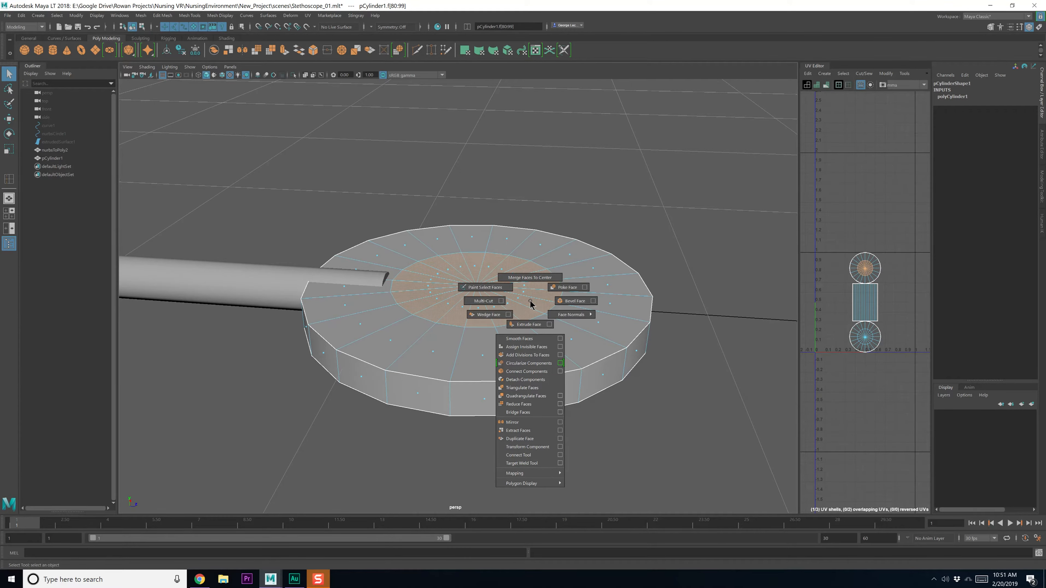
pyautogui.click(531, 324)
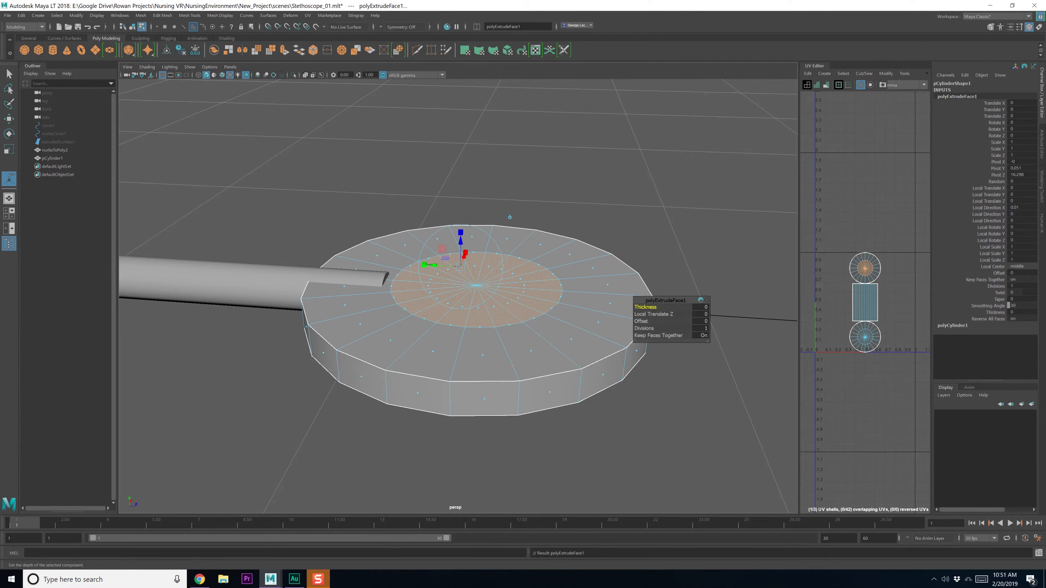
pyautogui.hotkey('alt', 'Tab')
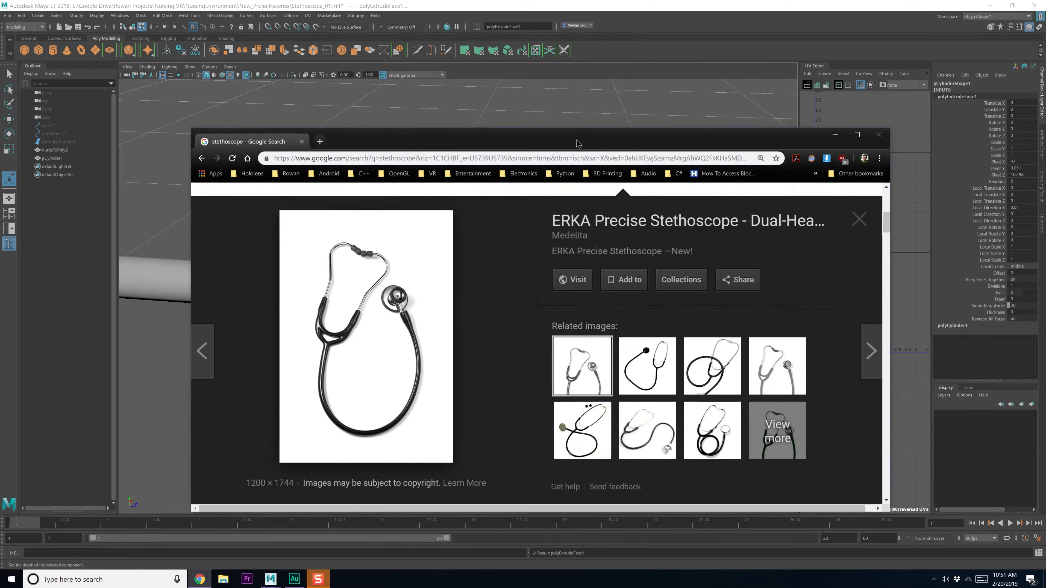
pyautogui.keyDown('ctrl'); pyautogui.scroll(9, 358, 271); pyautogui.keyUp('ctrl')
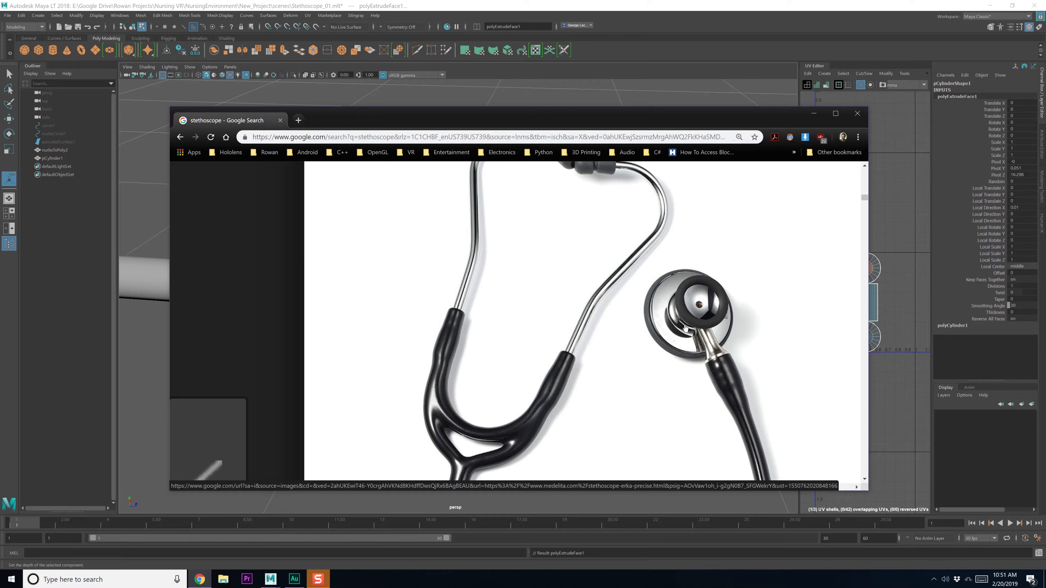
pyautogui.hotkey('alt', 'Tab')
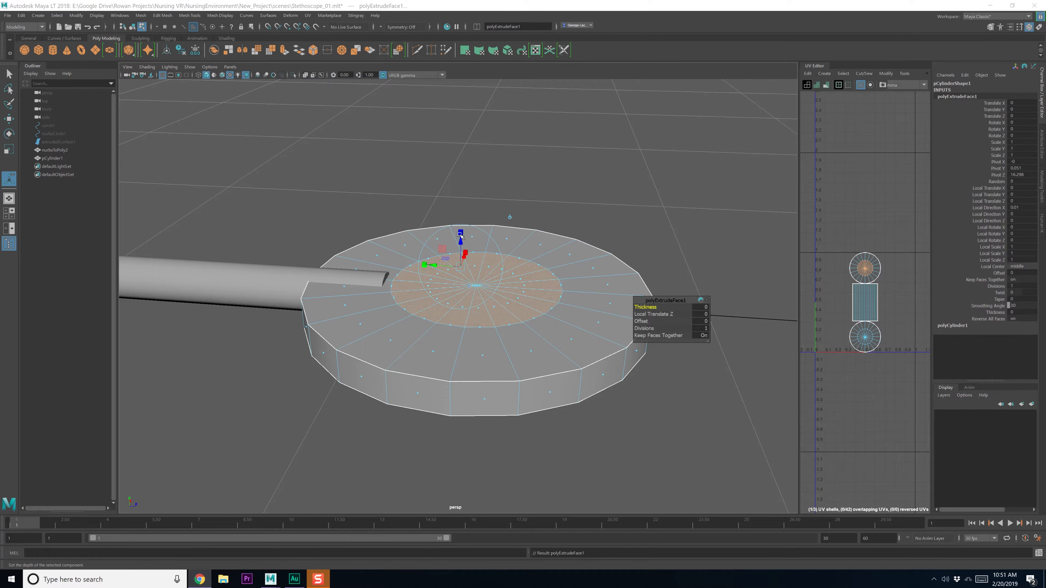
pyautogui.moveTo(461, 241); pyautogui.dragTo(463, 124)
pyautogui.hotkey('ctrl', 'e')
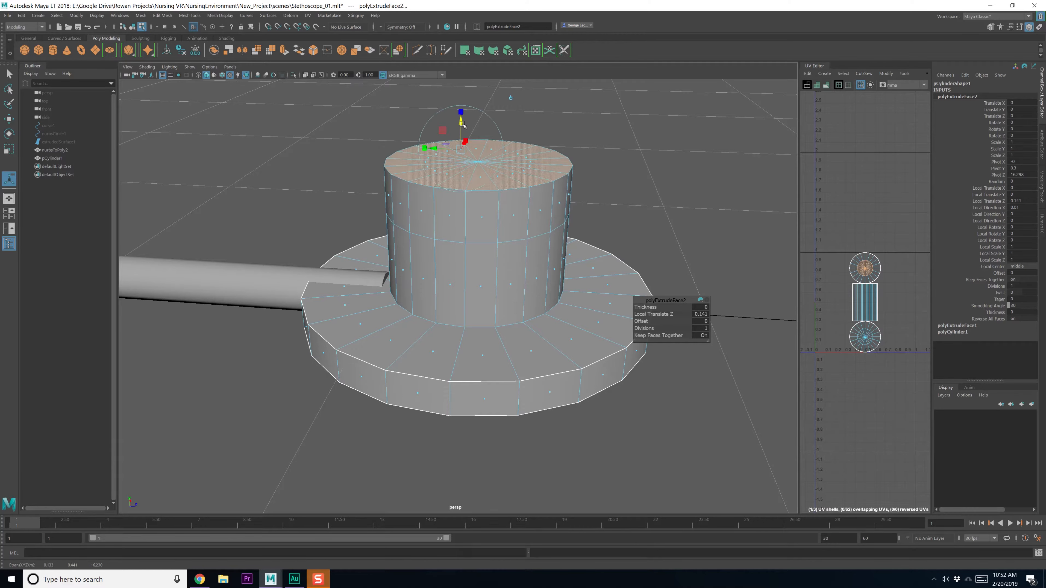
# Scale the cylinder's top edge loop outward to flare it
pyautogui.press('q')
pyautogui.moveTo(478, 187); pyautogui.dragTo(479, 169, button='right')
pyautogui.doubleClick(484, 190)
pyautogui.press('r')
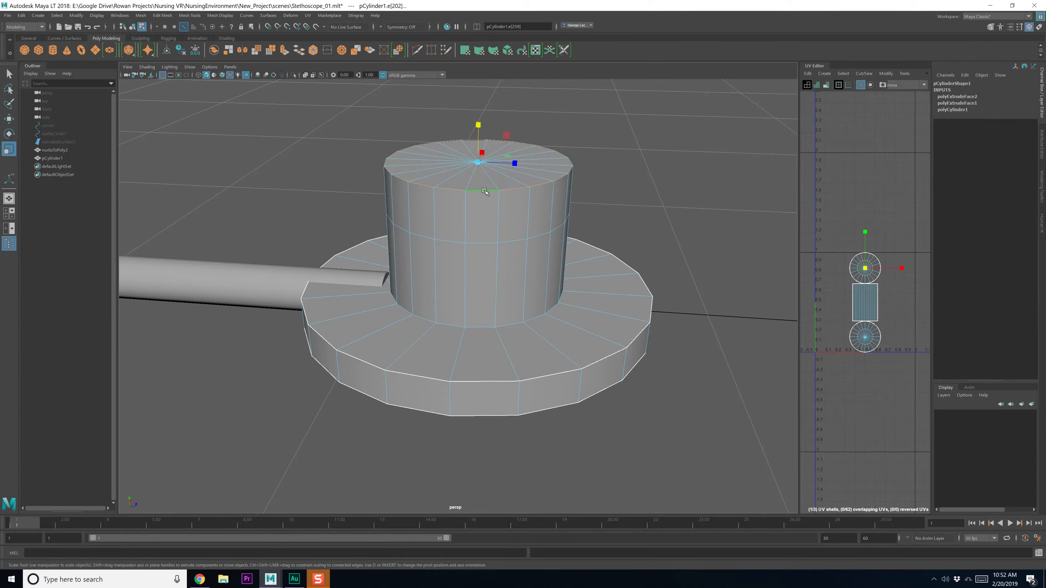
pyautogui.moveTo(478, 162); pyautogui.dragTo(513, 177)
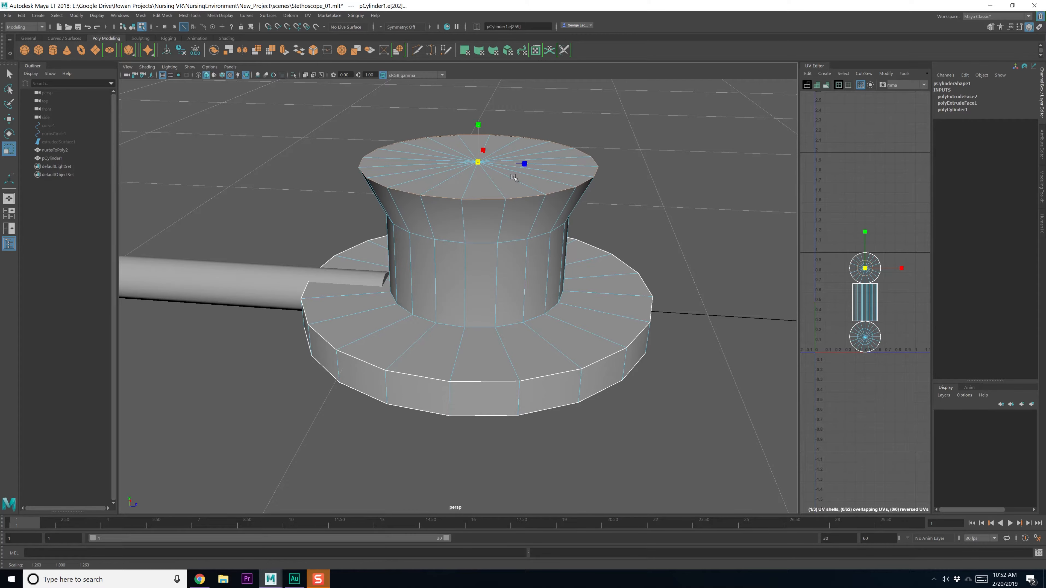
pyautogui.press('q')
pyautogui.moveTo(511, 181); pyautogui.dragTo(514, 196, button='right')
pyautogui.keyDown('alt'); pyautogui.moveTo(514, 196); pyautogui.dragTo(512, 239); pyautogui.keyUp('alt')
pyautogui.moveTo(524, 241)
pyautogui.keyDown('shift'); pyautogui.mouseDown(button='right')
pyautogui.moveTo(562, 243)
pyautogui.moveTo(521, 241)
pyautogui.mouseUp(button='right'); pyautogui.keyUp('shift')
# Extrude the top cap faces and shrink them uniformly inward to leave a rim
pyautogui.moveTo(508, 206); pyautogui.dragTo(506, 230, button='right')
pyautogui.keyDown('alt'); pyautogui.moveTo(501, 230); pyautogui.dragTo(502, 219); pyautogui.keyUp('alt')
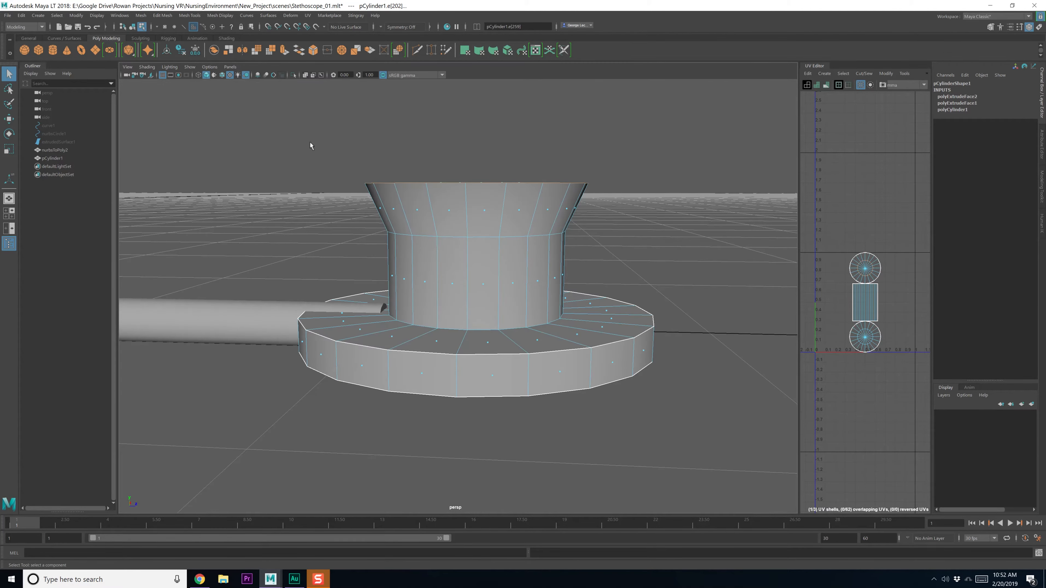
pyautogui.moveTo(311, 143); pyautogui.dragTo(560, 195)
pyautogui.keyDown('shift'); pyautogui.moveTo(560, 196); pyautogui.dragTo(560, 219, button='right'); pyautogui.keyUp('shift')
pyautogui.keyDown('alt'); pyautogui.moveTo(560, 218); pyautogui.dragTo(573, 232); pyautogui.keyUp('alt')
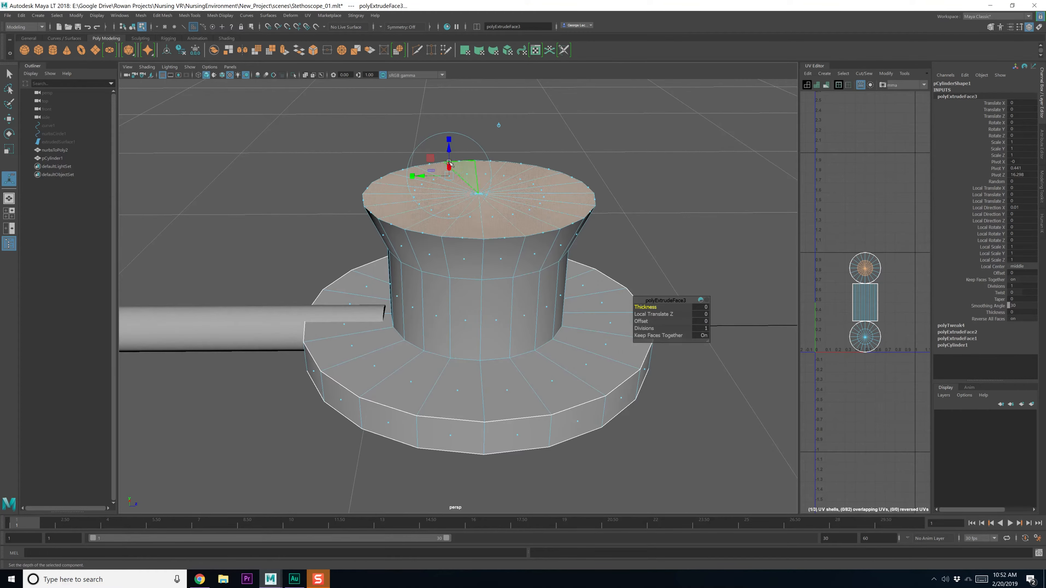
pyautogui.click(449, 140)
pyautogui.moveTo(450, 176); pyautogui.dragTo(449, 161)
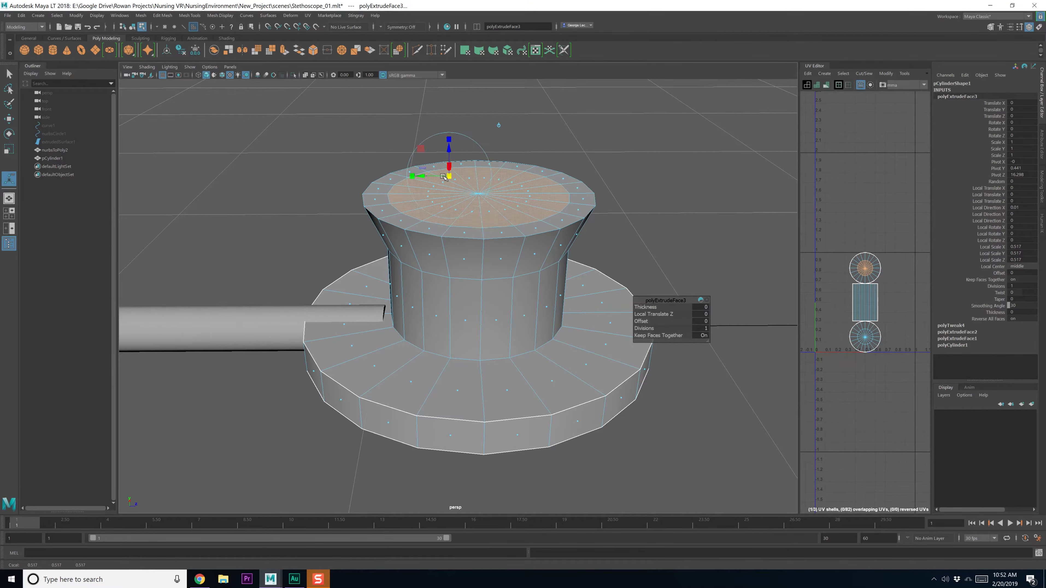
pyautogui.keyDown('alt'); pyautogui.moveTo(449, 211); pyautogui.dragTo(441, 242); pyautogui.keyUp('alt')
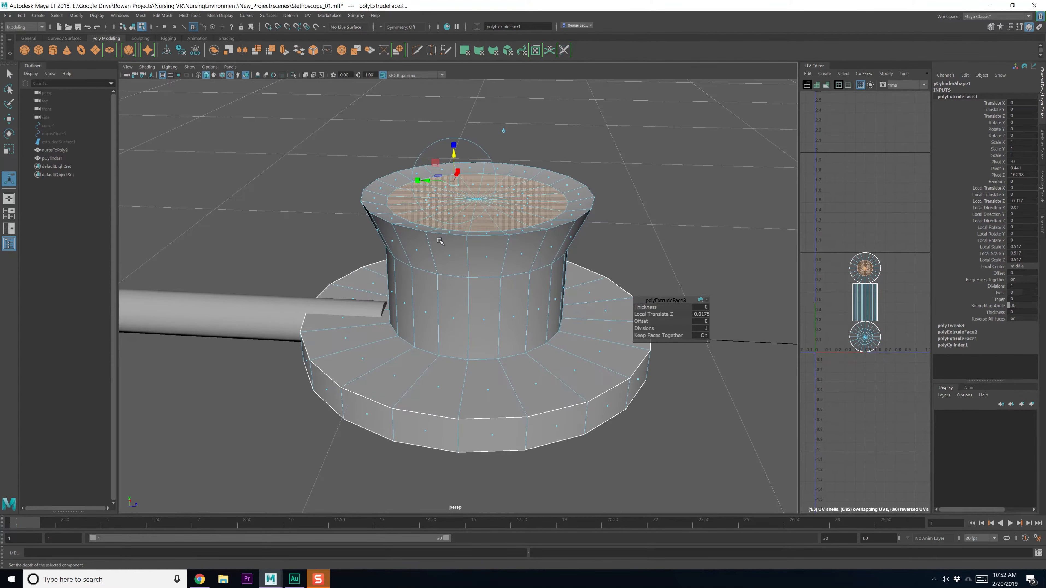
pyautogui.press('q')
# Bevel the rim edge with fraction 0.4 and 2 segments
pyautogui.moveTo(443, 253); pyautogui.dragTo(495, 234, button='right')
pyautogui.click(445, 232)
pyautogui.moveTo(643, 306); pyautogui.dragTo(652, 316)
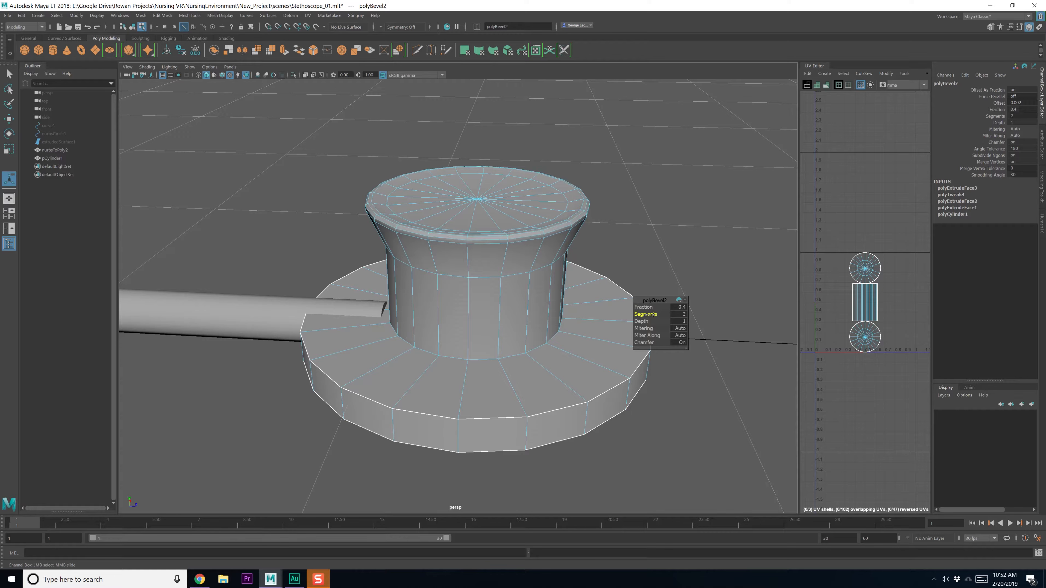
# Raise the bevel to 3 segments, then try bevelling the cap's edge loop and undo it
pyautogui.keyDown('alt'); pyautogui.moveTo(593, 277); pyautogui.dragTo(589, 287); pyautogui.keyUp('alt')
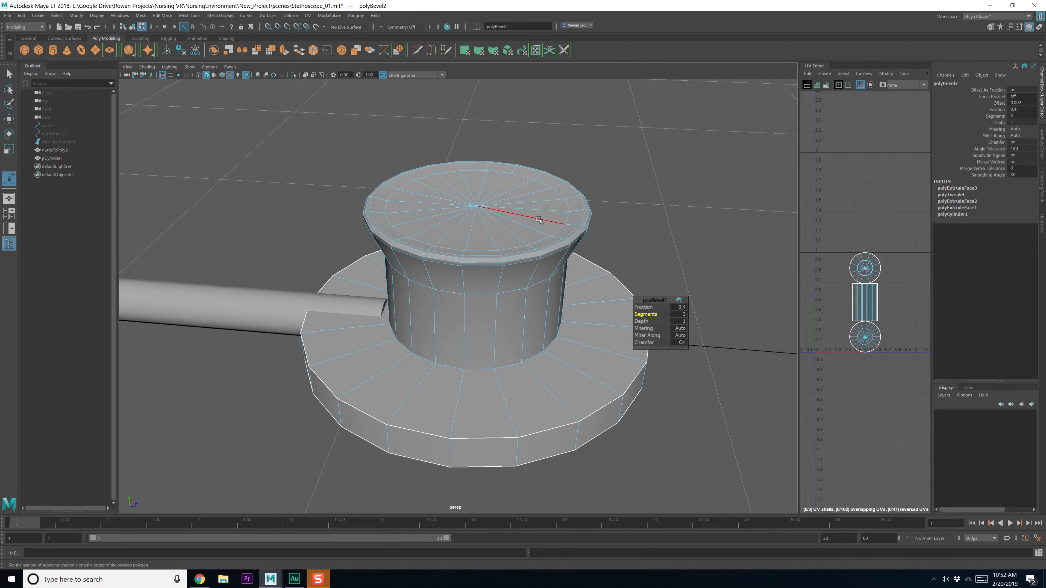
pyautogui.keyDown('alt'); pyautogui.moveTo(535, 208); pyautogui.dragTo(552, 231); pyautogui.keyUp('alt')
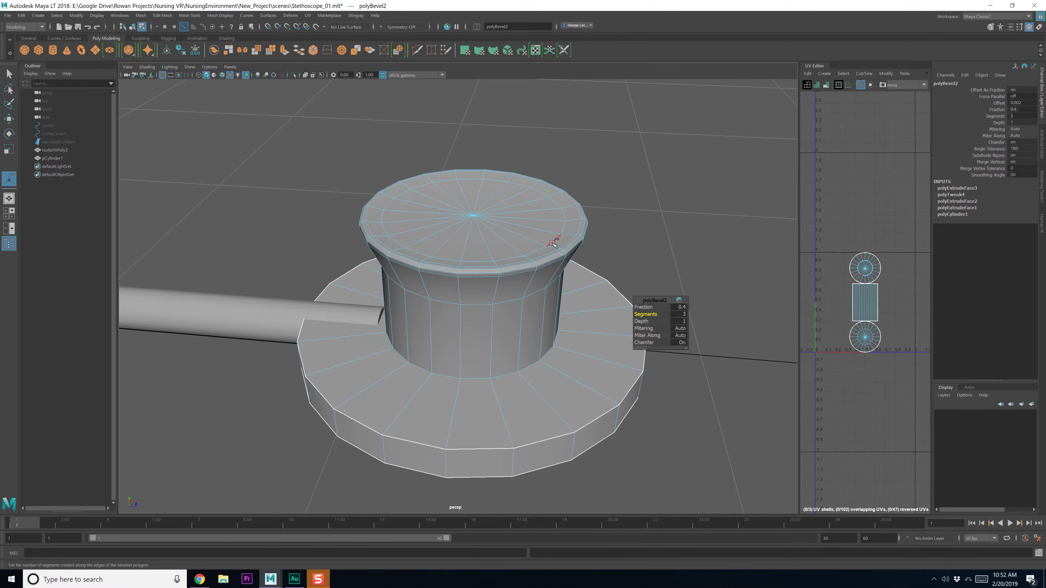
pyautogui.doubleClick(553, 204)
pyautogui.press('w')
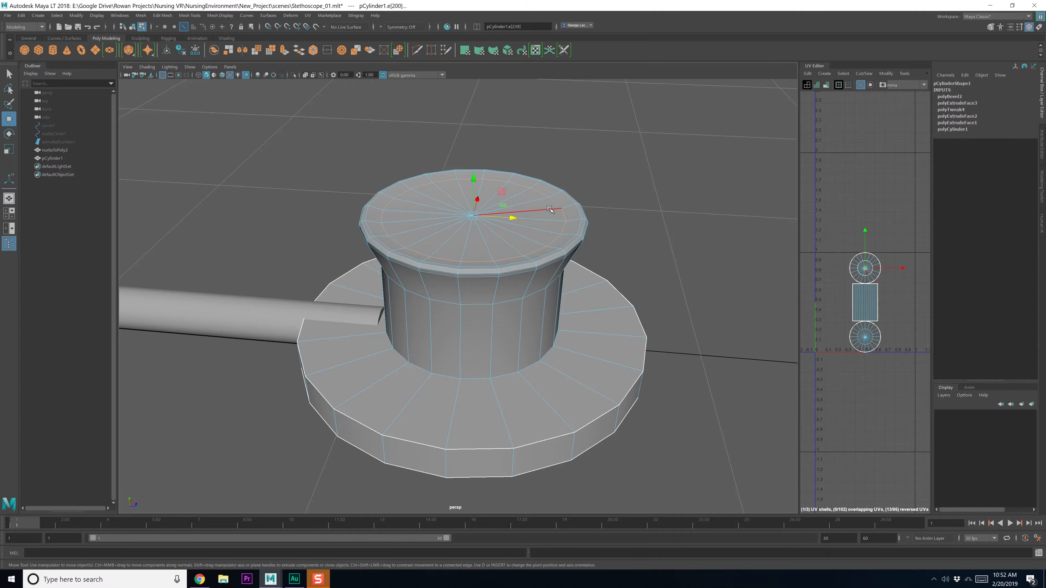
pyautogui.press('e')
pyautogui.press('r')
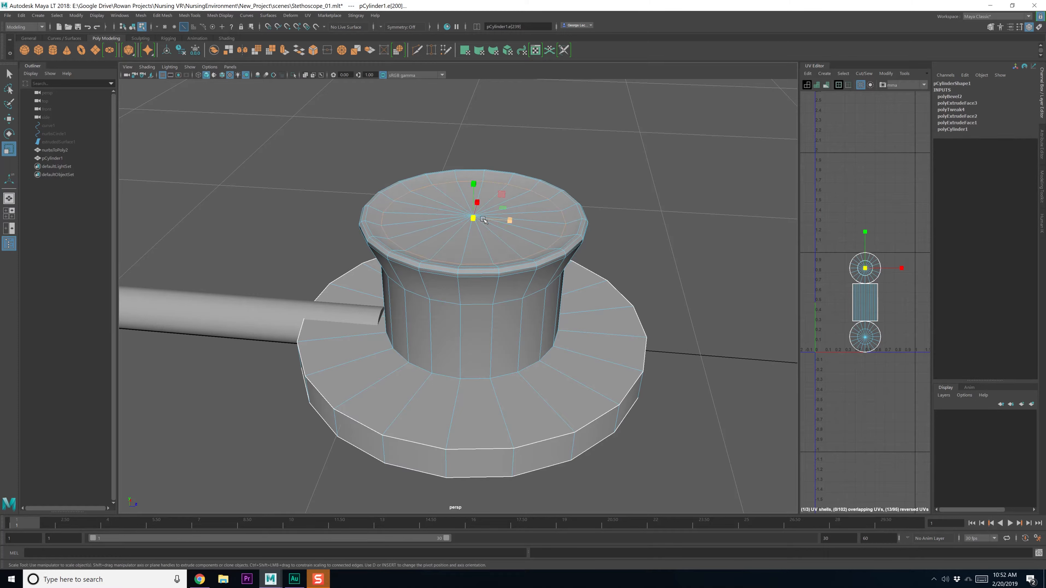
pyautogui.keyDown('shift'); pyautogui.moveTo(528, 216); pyautogui.dragTo(570, 222, button='right'); pyautogui.keyUp('shift')
pyautogui.hotkey('ctrl', 'z')
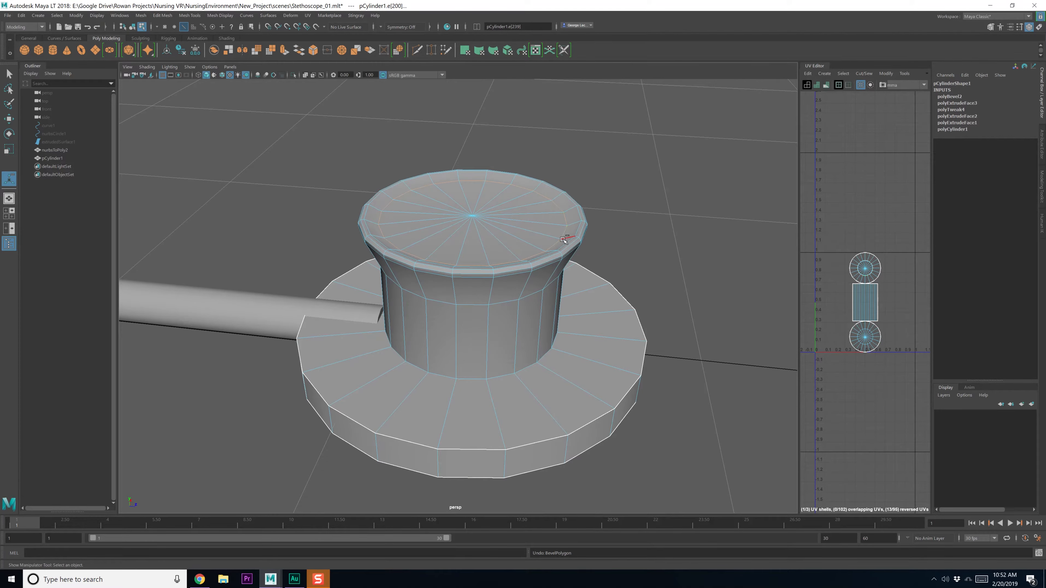
pyautogui.hotkey('ctrl', 'z')
# Shrink the cap's top rim loop slightly and raise it a little
pyautogui.moveTo(526, 285)
pyautogui.keyDown('alt'); pyautogui.mouseDown()
pyautogui.moveTo(513, 267)
pyautogui.moveTo(526, 279)
pyautogui.mouseUp(); pyautogui.keyUp('alt')
pyautogui.keyDown('alt'); pyautogui.moveTo(577, 204); pyautogui.dragTo(536, 260, button='middle'); pyautogui.keyUp('alt')
pyautogui.scroll(3, 543, 263)
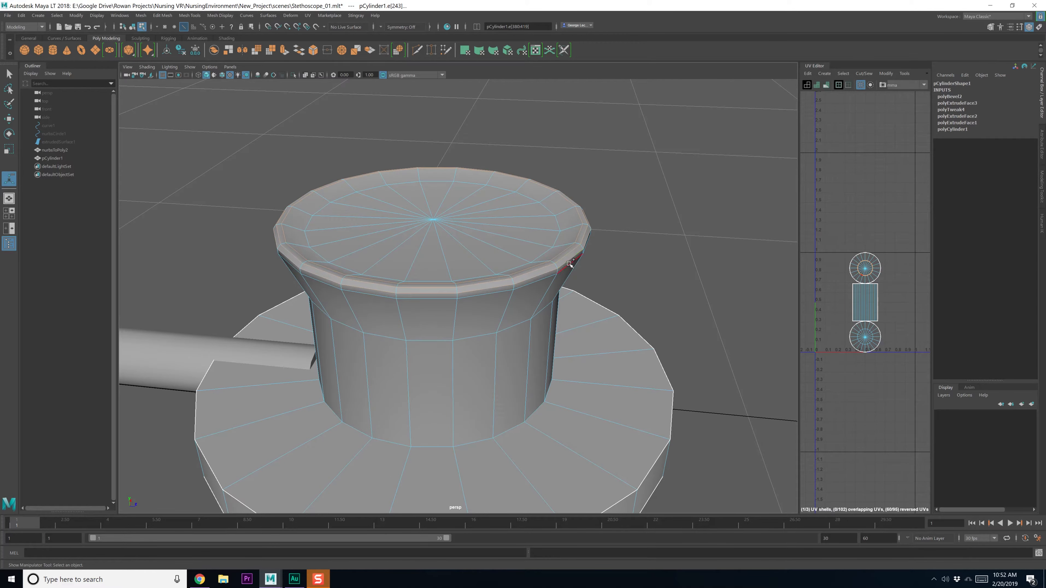
pyautogui.keyDown('alt'); pyautogui.moveTo(551, 273); pyautogui.dragTo(531, 280); pyautogui.keyUp('alt')
pyautogui.press('r')
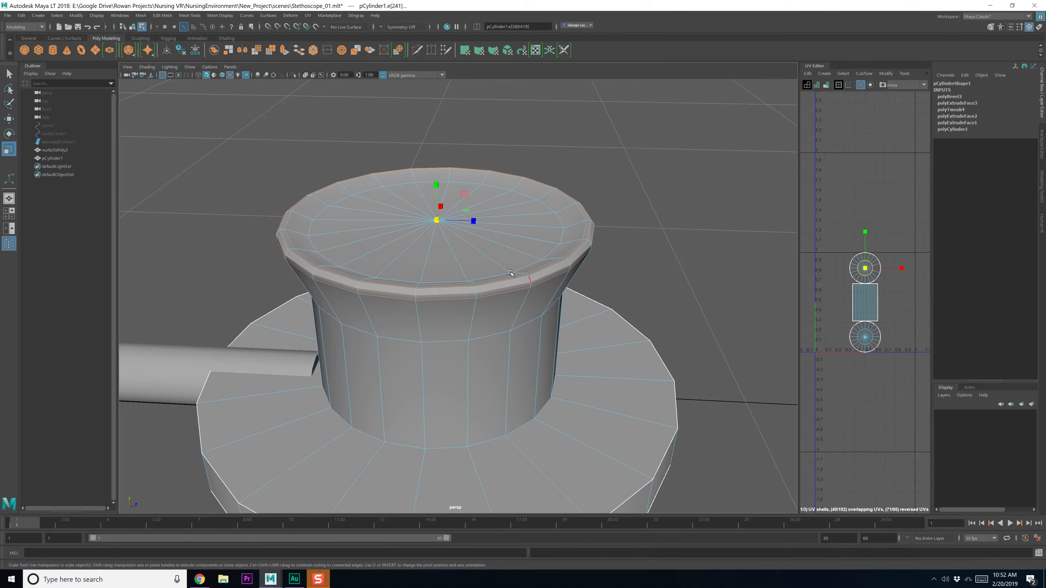
pyautogui.moveTo(436, 221); pyautogui.dragTo(425, 223)
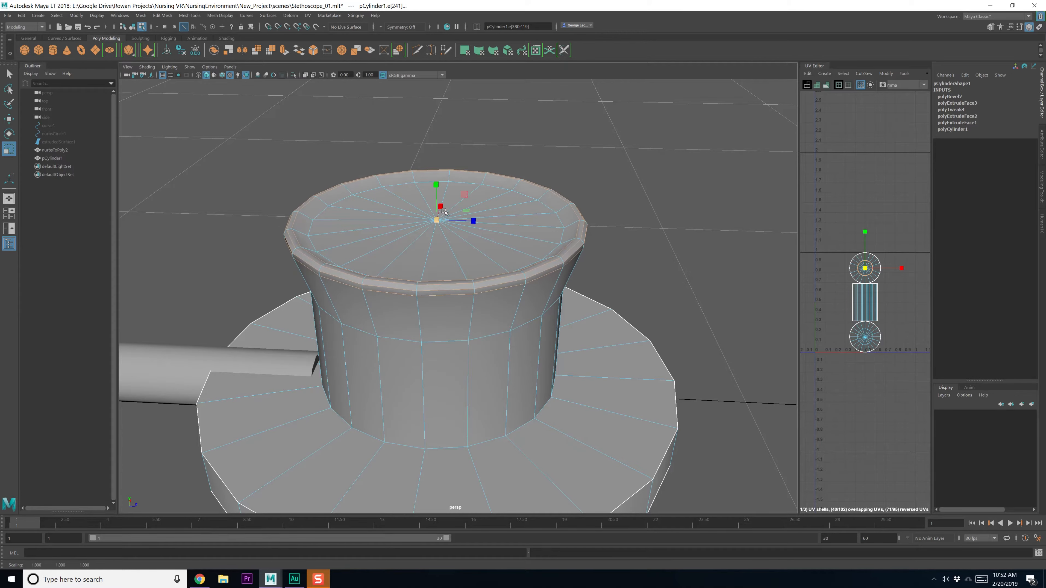
pyautogui.press('w')
pyautogui.moveTo(436, 184); pyautogui.dragTo(437, 180)
# Cut a new edge loop just below the rim and shrink it slightly inward
pyautogui.keyDown('alt'); pyautogui.moveTo(488, 229); pyautogui.dragTo(487, 216); pyautogui.keyUp('alt')
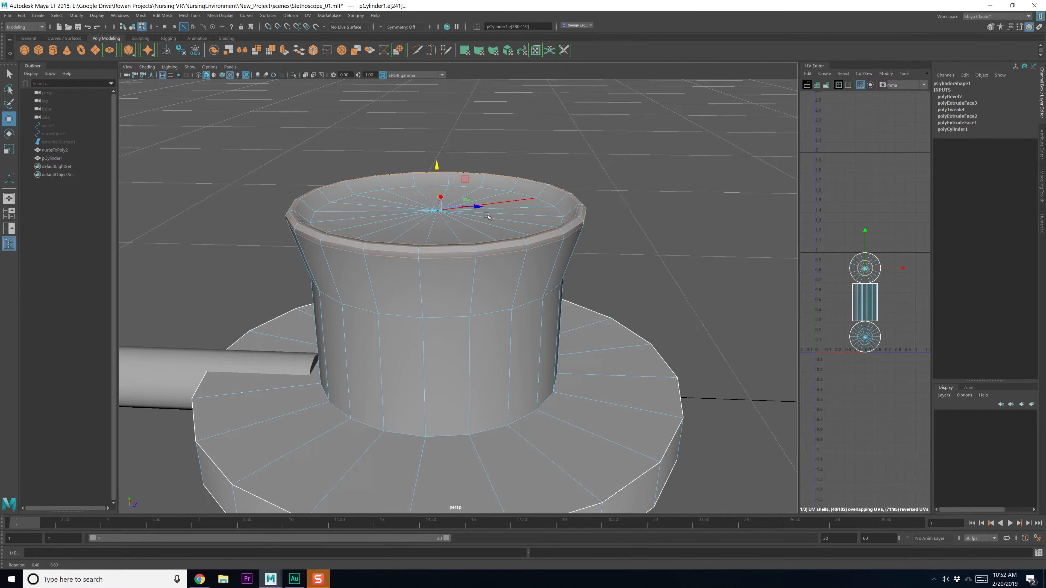
pyautogui.keyDown('shift'); pyautogui.moveTo(500, 273); pyautogui.dragTo(461, 280, button='right'); pyautogui.keyUp('shift')
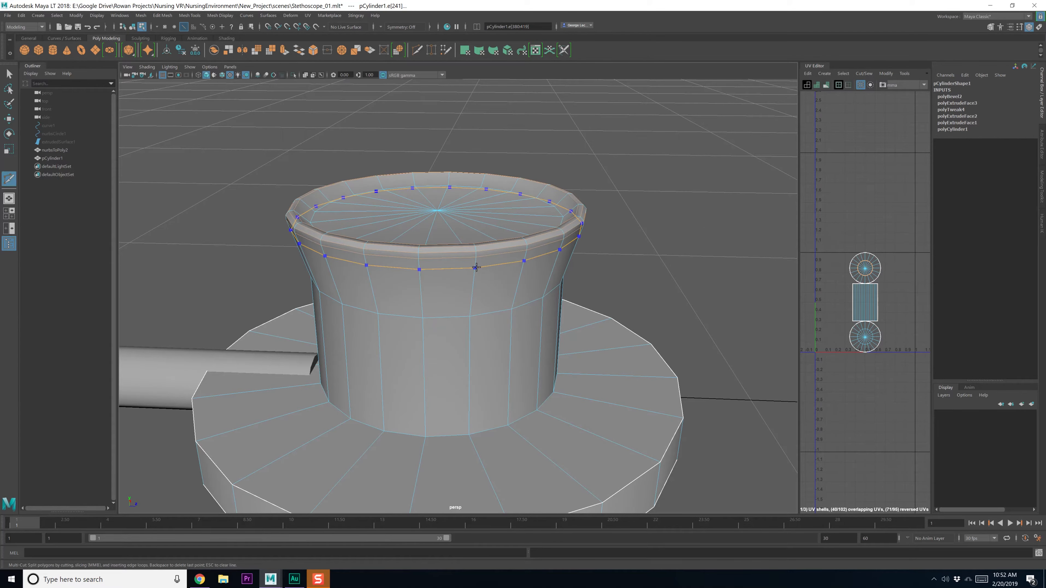
pyautogui.keyDown('ctrl'); pyautogui.click(476, 268); pyautogui.keyUp('ctrl')
pyautogui.press('e')
pyautogui.press('r')
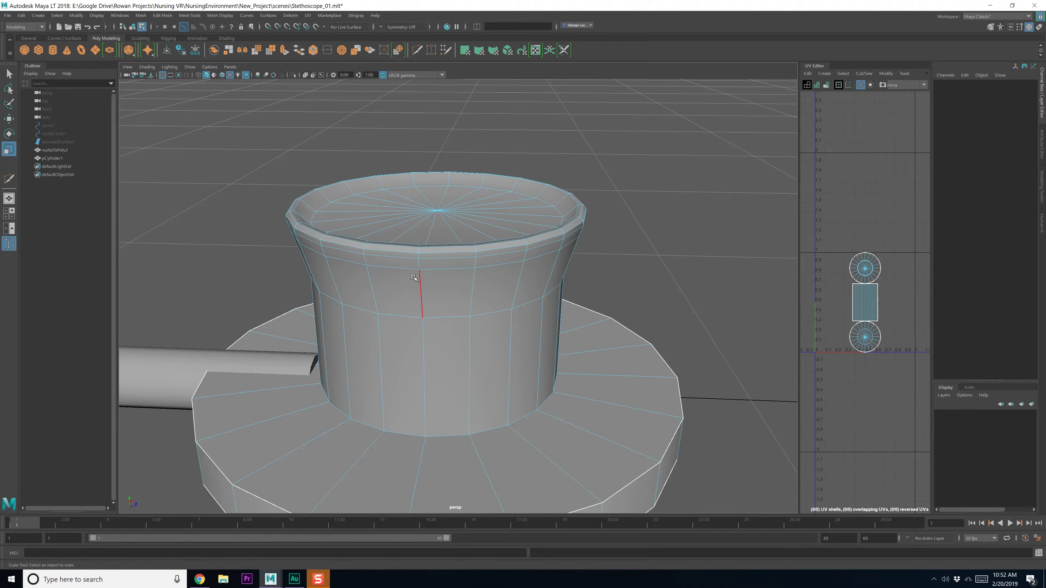
pyautogui.doubleClick(411, 271)
pyautogui.moveTo(436, 219); pyautogui.dragTo(434, 221)
# Lower the lip's lower edge loop slightly
pyautogui.keyDown('alt'); pyautogui.moveTo(350, 256); pyautogui.dragTo(377, 241); pyautogui.keyUp('alt')
pyautogui.doubleClick(373, 223)
pyautogui.doubleClick(405, 236)
pyautogui.press('w')
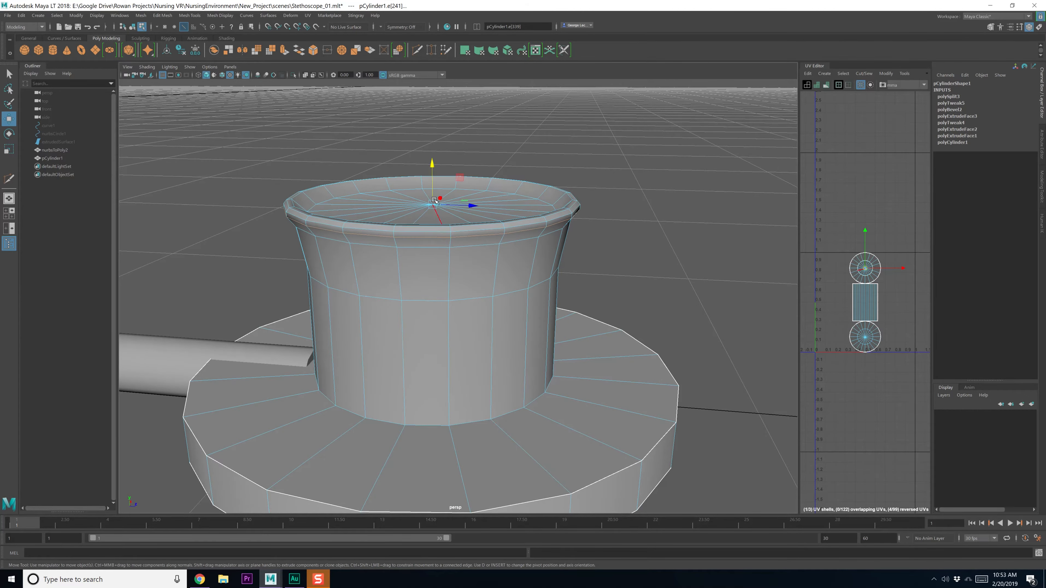
pyautogui.moveTo(431, 169); pyautogui.dragTo(369, 221)
# Cut two new loops into the cap and shrink the new cap loop inward
pyautogui.doubleClick(409, 231)
pyautogui.doubleClick(351, 196)
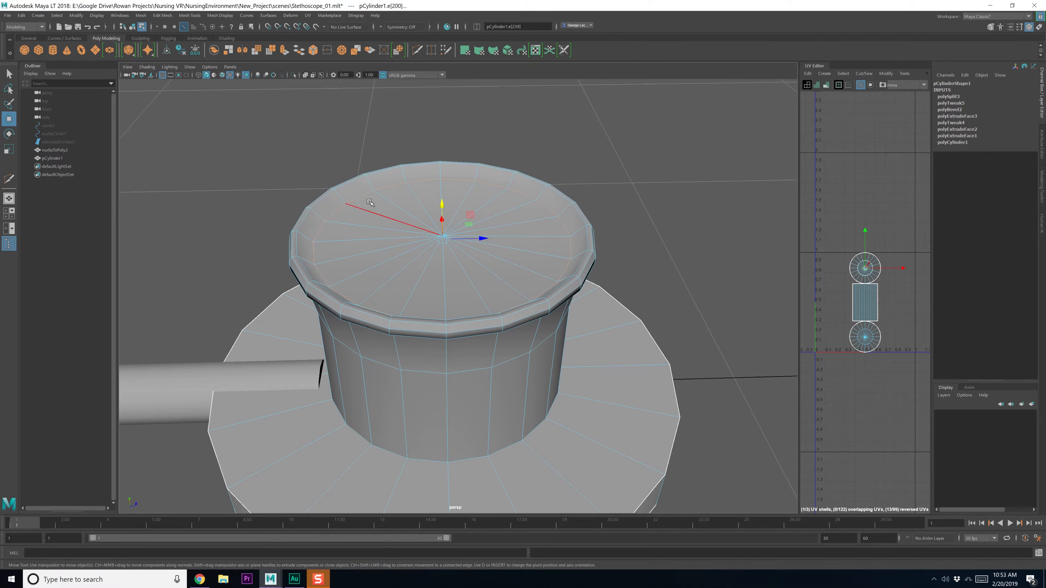
pyautogui.keyDown('shift'); pyautogui.moveTo(370, 200); pyautogui.dragTo(338, 201, button='right'); pyautogui.keyUp('shift')
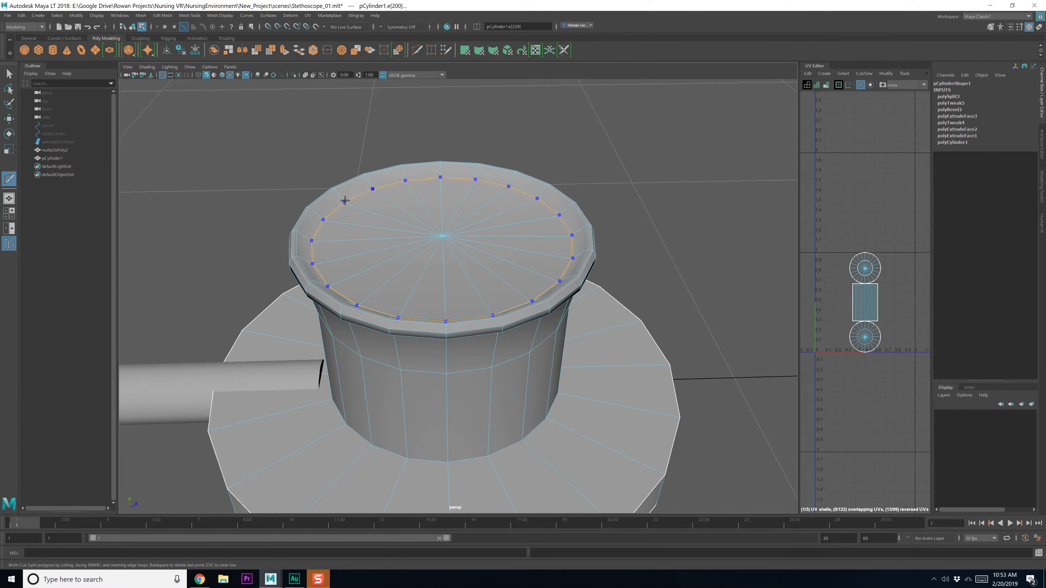
pyautogui.press('e')
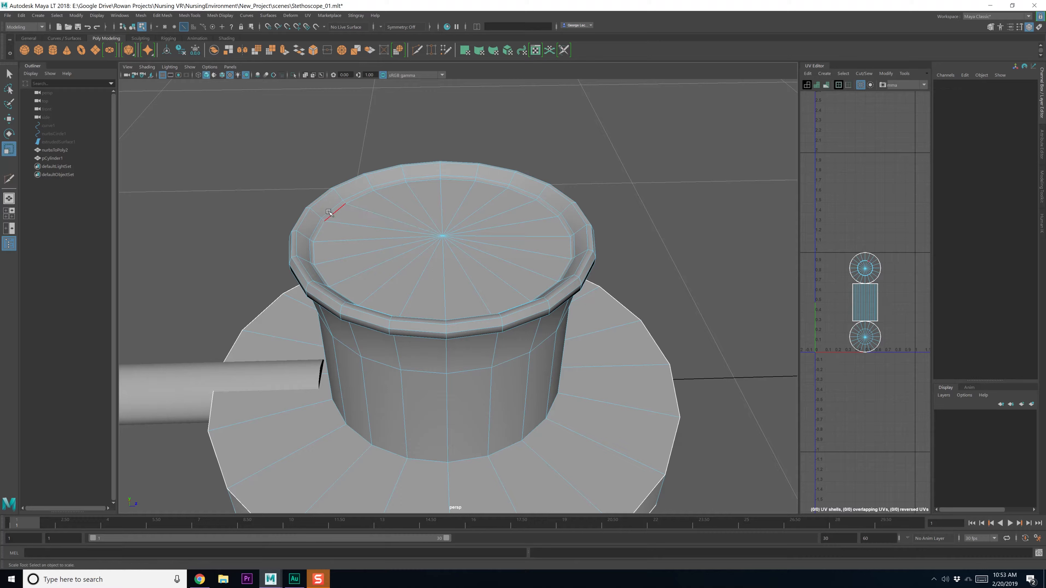
pyautogui.press('r')
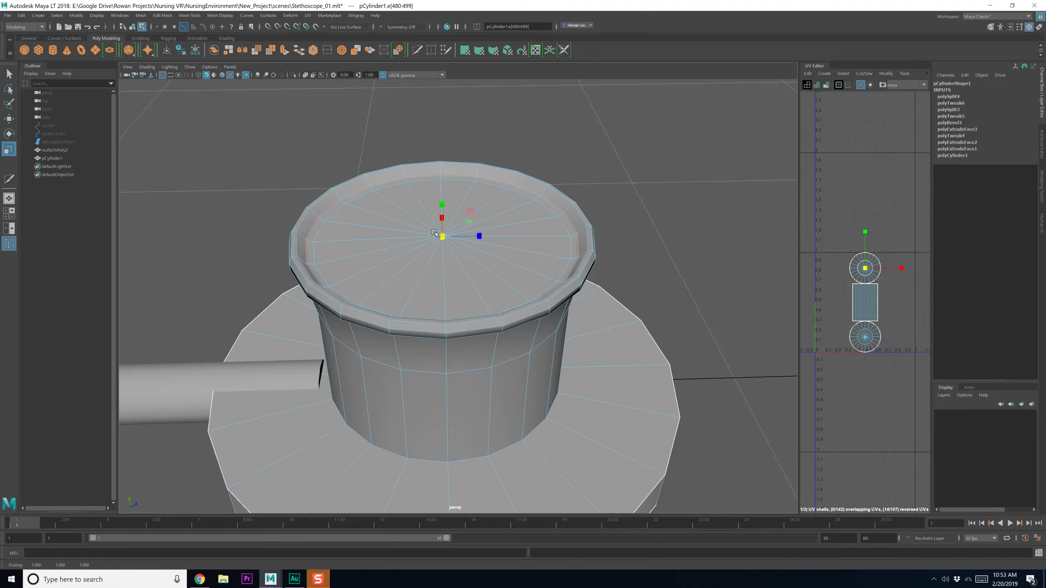
pyautogui.keyDown('shift'); pyautogui.moveTo(327, 202); pyautogui.dragTo(285, 203, button='right'); pyautogui.keyUp('shift')
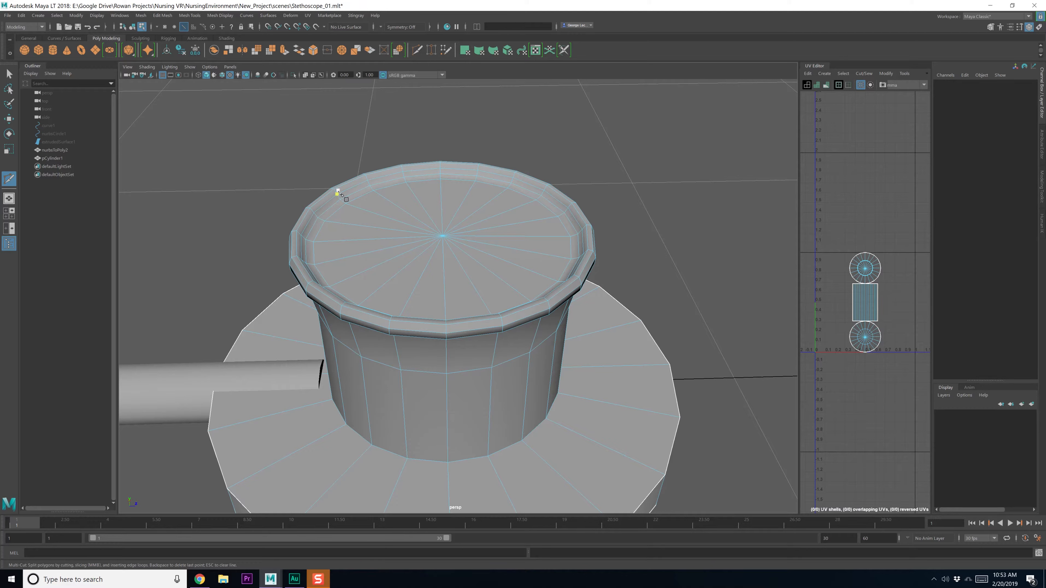
pyautogui.press('q')
pyautogui.press('r')
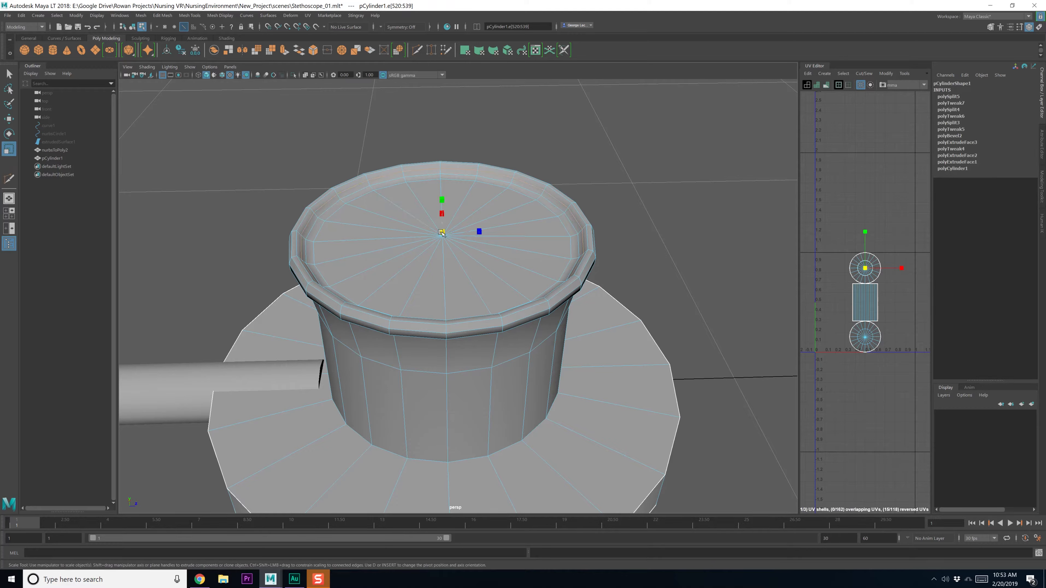
pyautogui.moveTo(442, 232); pyautogui.dragTo(432, 233)
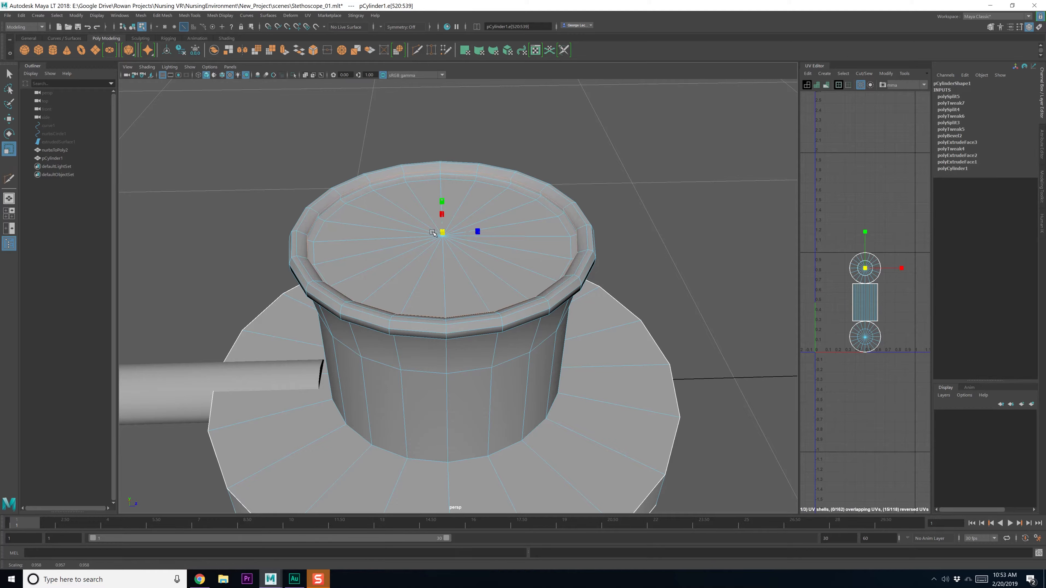
# Scale a rim loop and the three inner-rim edge loops slightly inward
pyautogui.moveTo(424, 238)
pyautogui.keyDown('alt'); pyautogui.mouseDown()
pyautogui.moveTo(408, 240)
pyautogui.moveTo(442, 228)
pyautogui.mouseUp(); pyautogui.keyUp('alt')
pyautogui.doubleClick(296, 242)
pyautogui.keyDown('alt'); pyautogui.moveTo(438, 266); pyautogui.dragTo(434, 233); pyautogui.keyUp('alt')
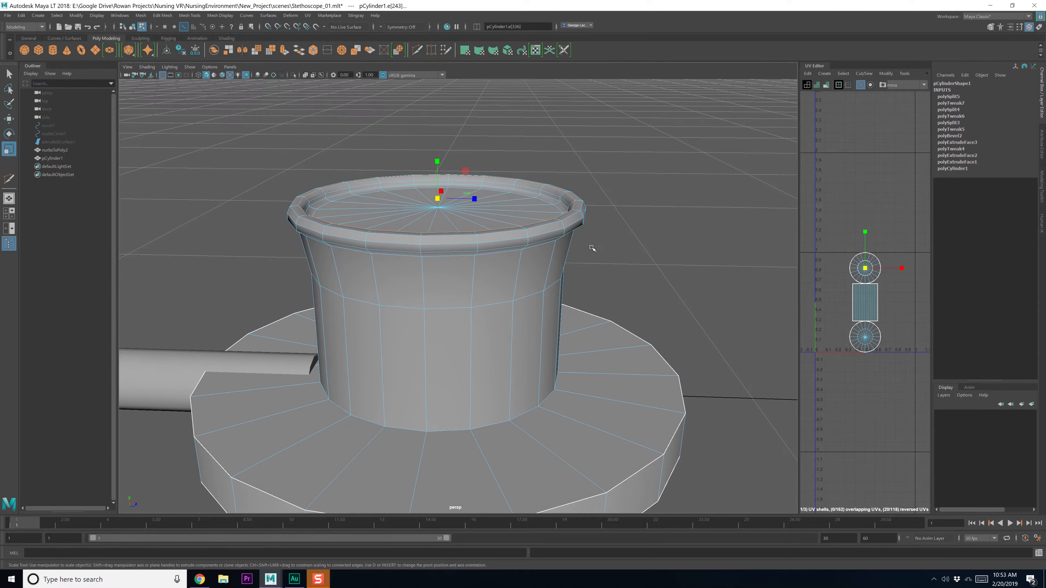
pyautogui.keyDown('alt'); pyautogui.moveTo(510, 254); pyautogui.dragTo(566, 184); pyautogui.keyUp('alt')
pyautogui.keyDown('alt'); pyautogui.moveTo(554, 265); pyautogui.dragTo(476, 283); pyautogui.keyUp('alt')
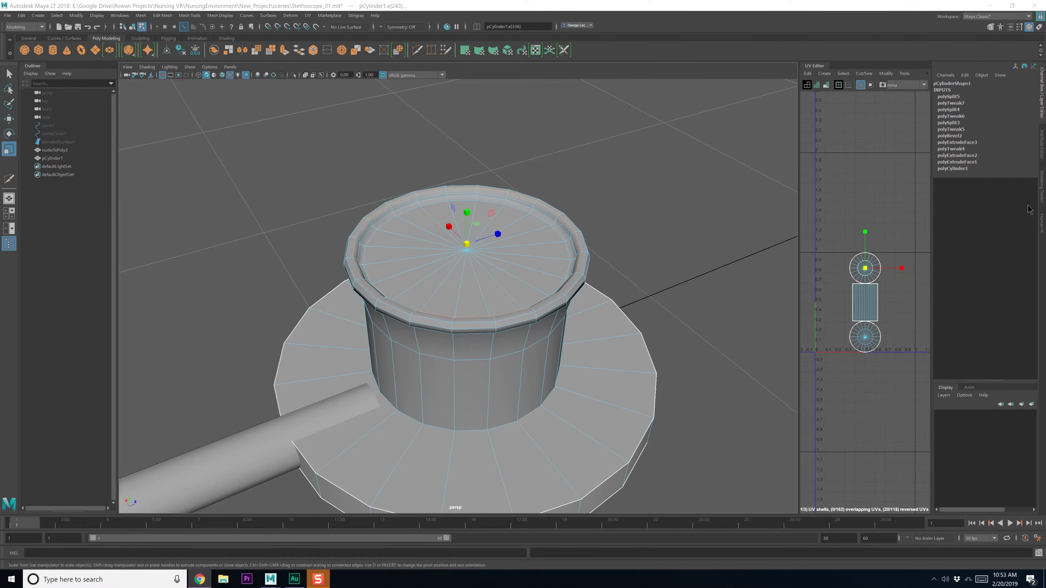
pyautogui.keyDown('alt'); pyautogui.moveTo(564, 227); pyautogui.dragTo(543, 241); pyautogui.keyUp('alt')
pyautogui.keyDown('alt'); pyautogui.moveTo(544, 240); pyautogui.dragTo(569, 227, button='right'); pyautogui.keyUp('alt')
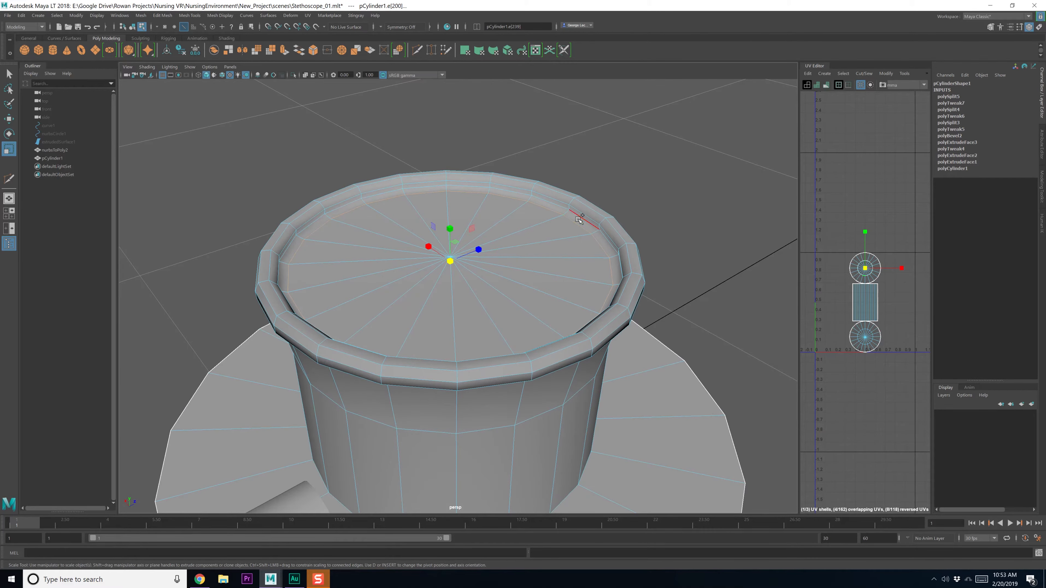
pyautogui.keyDown('shift'); pyautogui.doubleClick(579, 219); pyautogui.keyUp('shift')
pyautogui.keyDown('shift'); pyautogui.doubleClick(581, 213); pyautogui.keyUp('shift')
pyautogui.keyDown('shift'); pyautogui.doubleClick(585, 206); pyautogui.keyUp('shift')
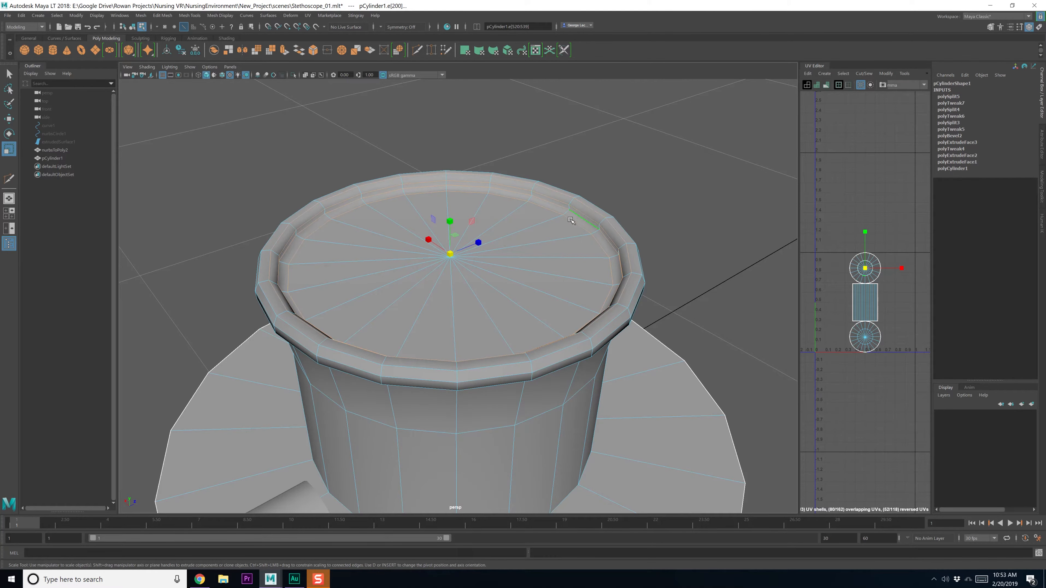
pyautogui.moveTo(450, 254); pyautogui.dragTo(431, 254)
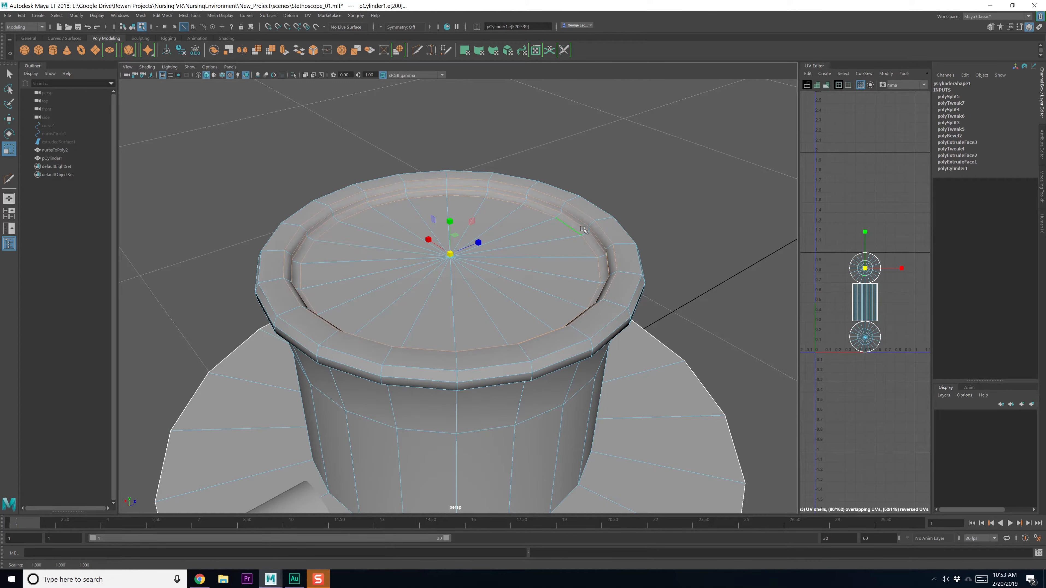
# Pull the outer rim loop inward, then raise the lip's lower and upper rim loops
pyautogui.keyDown('alt'); pyautogui.moveTo(621, 236); pyautogui.dragTo(601, 241); pyautogui.keyUp('alt')
pyautogui.doubleClick(609, 248)
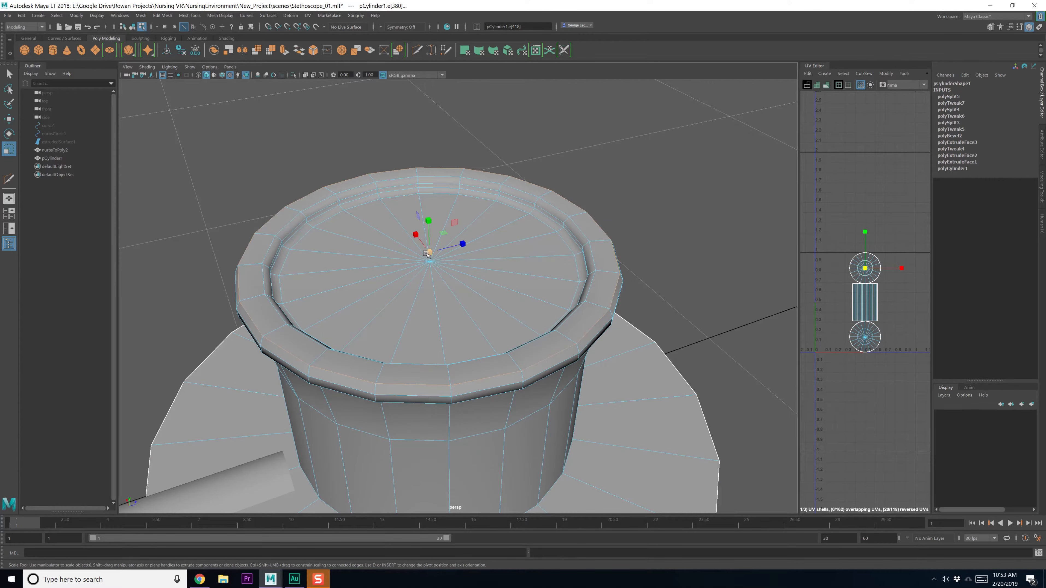
pyautogui.moveTo(427, 252); pyautogui.dragTo(366, 234)
pyautogui.doubleClick(363, 221)
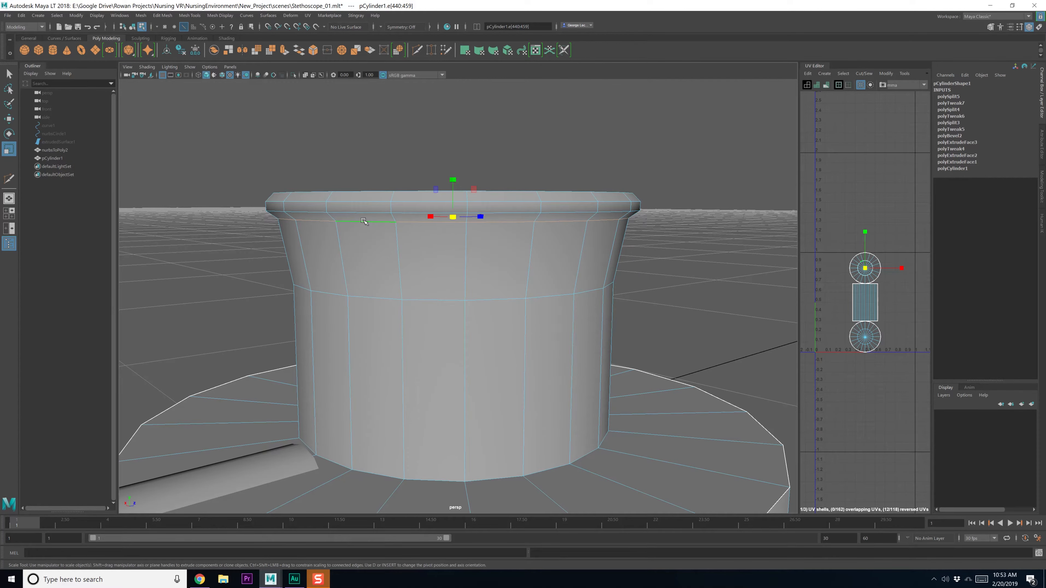
pyautogui.keyDown('shift'); pyautogui.doubleClick(370, 216); pyautogui.keyUp('shift')
pyautogui.press('w')
pyautogui.moveTo(453, 176); pyautogui.dragTo(454, 188)
# Shrink the lower lip edge loop a little and clear the selection
pyautogui.doubleClick(379, 229)
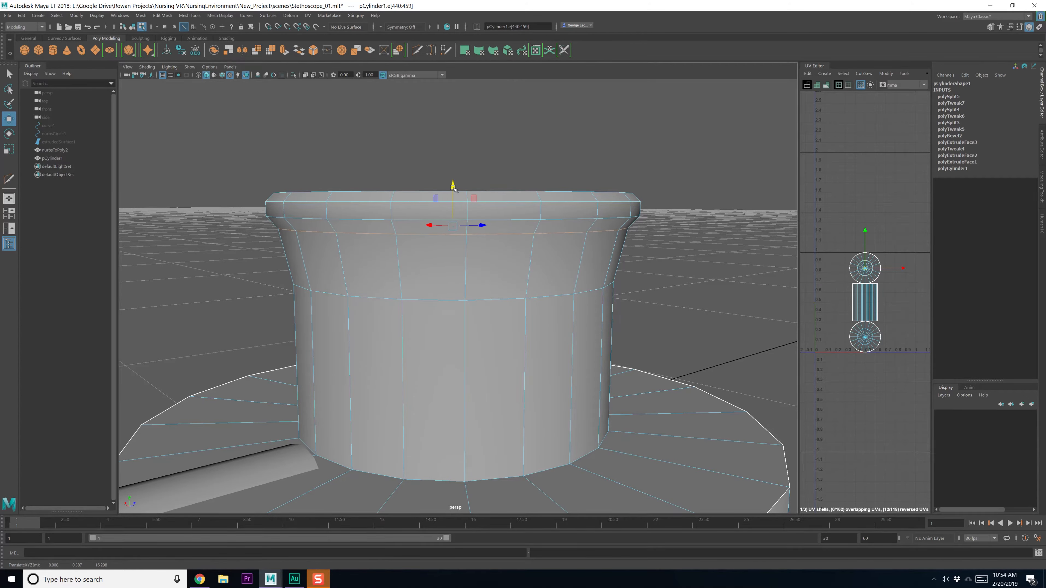
pyautogui.press('r')
pyautogui.moveTo(453, 225); pyautogui.dragTo(442, 273)
pyautogui.scroll(-2, 443, 274)
pyautogui.press('F8')
pyautogui.press('F8')
# Insert a new edge loop just inside the rim and nudge it up slightly
pyautogui.scroll(1, 325, 262)
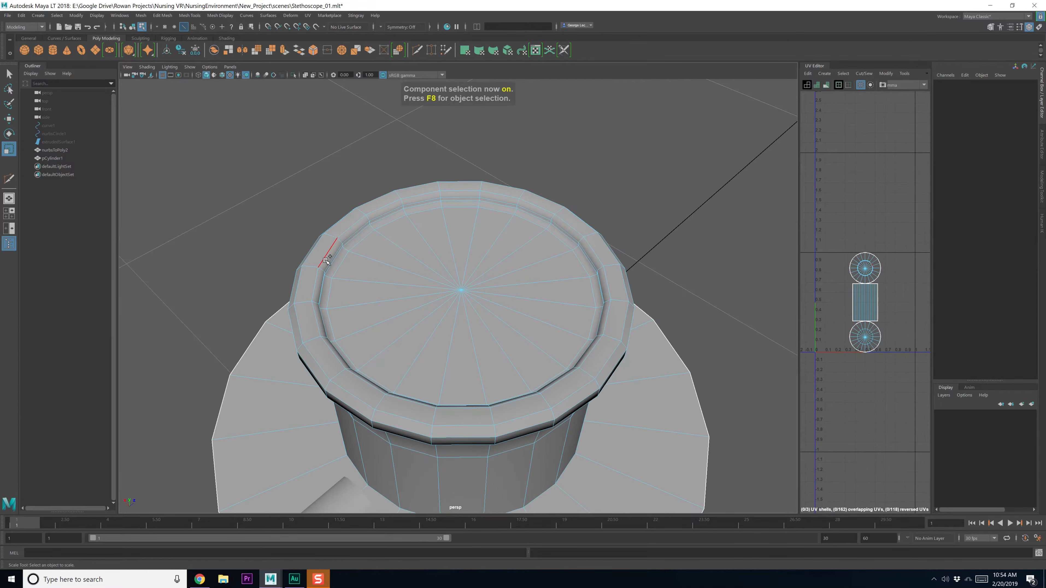
pyautogui.keyDown('shift'); pyautogui.moveTo(303, 268); pyautogui.dragTo(304, 270, button='right'); pyautogui.keyUp('shift')
pyautogui.keyDown('ctrl'); pyautogui.click(310, 264); pyautogui.keyUp('ctrl')
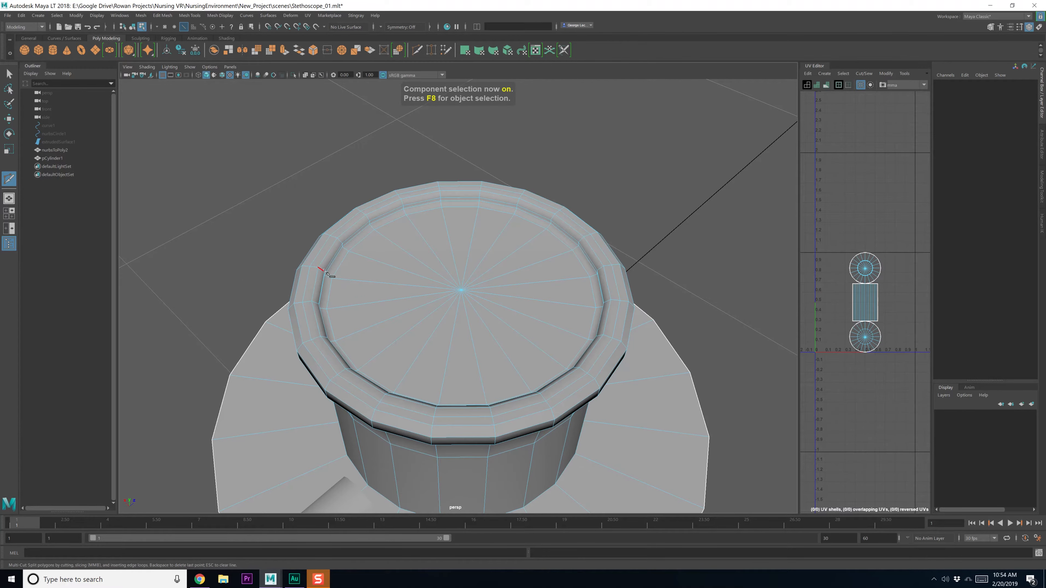
pyautogui.press('w')
pyautogui.moveTo(462, 256); pyautogui.dragTo(463, 251)
pyautogui.keyDown('alt'); pyautogui.moveTo(415, 286); pyautogui.dragTo(406, 255); pyautogui.keyUp('alt')
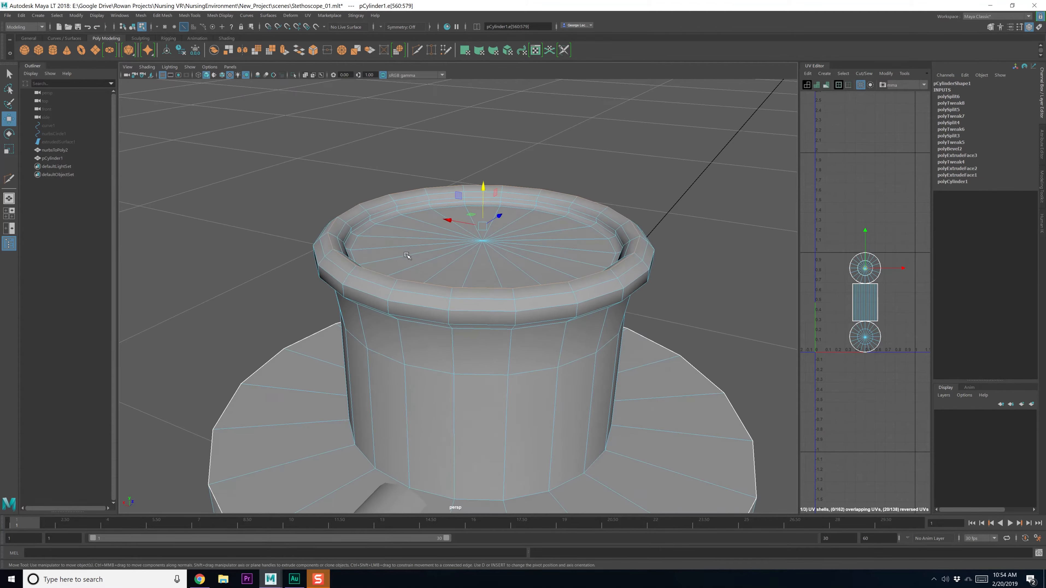
# Select the vertex at the centre of the cap and extrude it with width 0.5
pyautogui.press('F8')
pyautogui.keyDown('alt'); pyautogui.moveTo(487, 247); pyautogui.dragTo(503, 286); pyautogui.keyUp('alt')
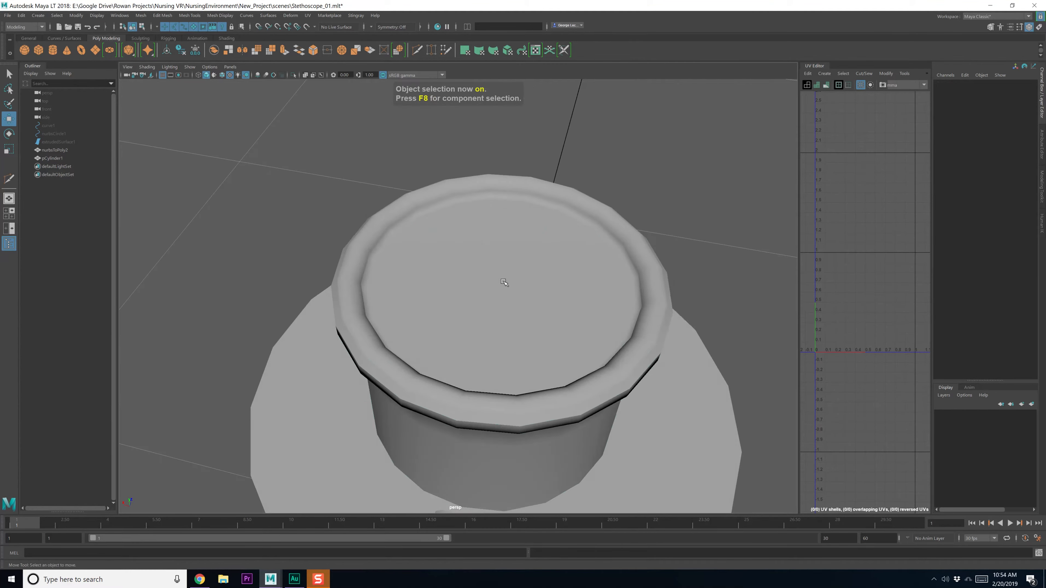
pyautogui.click(504, 286)
pyautogui.keyDown('alt'); pyautogui.moveTo(501, 299); pyautogui.dragTo(469, 289, button='middle'); pyautogui.keyUp('alt')
pyautogui.moveTo(480, 257); pyautogui.dragTo(479, 276, button='right')
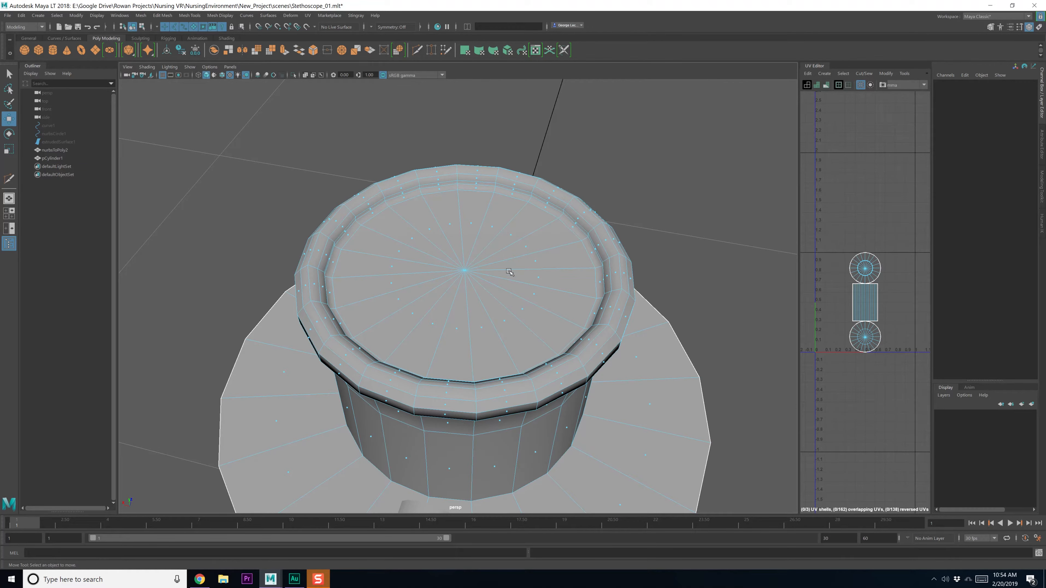
pyautogui.keyDown('shift'); pyautogui.rightClick(498, 244); pyautogui.keyUp('shift')
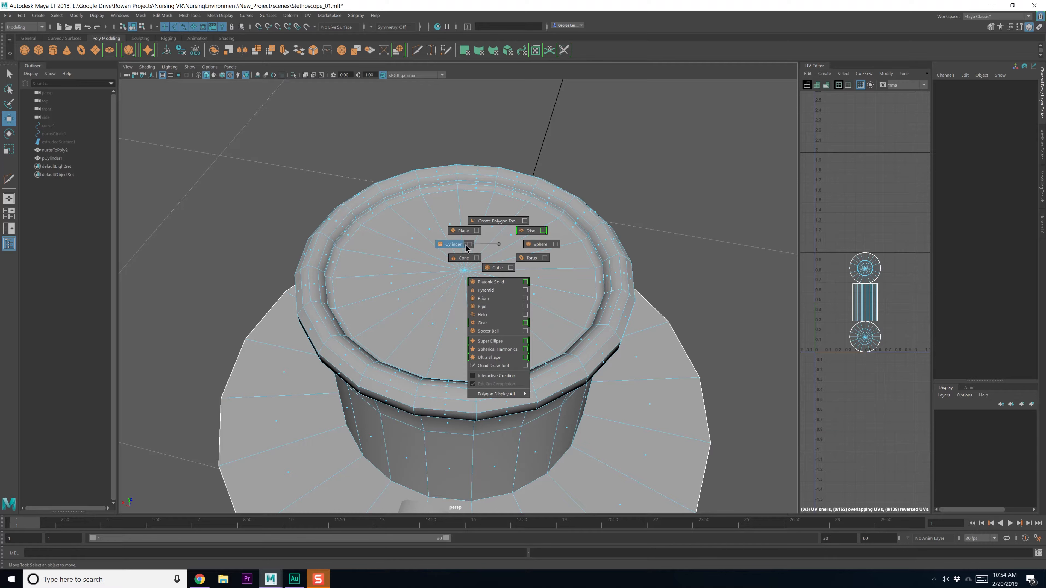
pyautogui.keyDown('shift'); pyautogui.rightClick(499, 244); pyautogui.keyUp('shift')
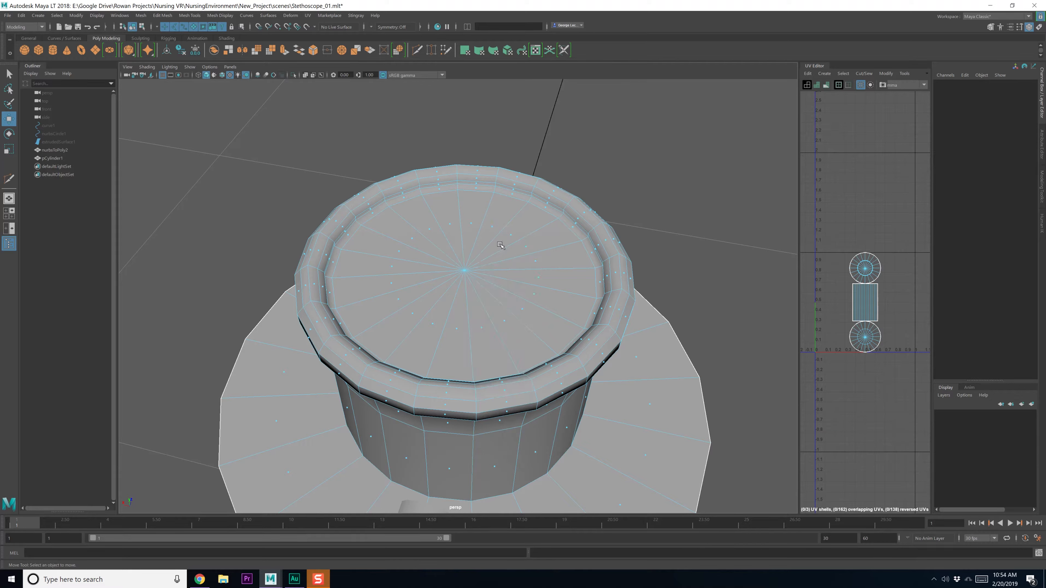
pyautogui.press('F8')
pyautogui.press('F8')
pyautogui.press('F8')
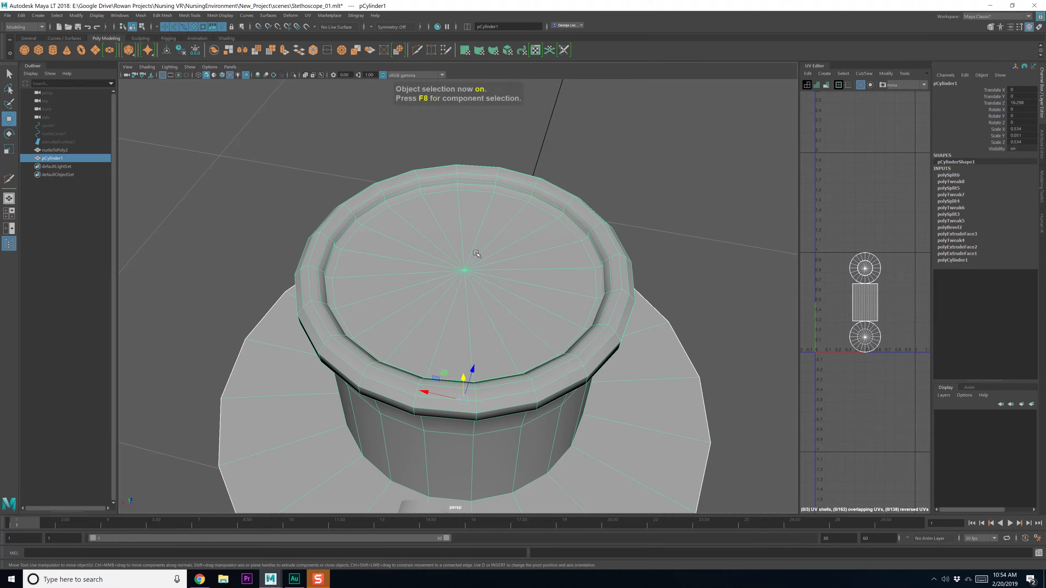
pyautogui.press('F8')
pyautogui.press('q')
pyautogui.moveTo(476, 270); pyautogui.dragTo(489, 296, button='right')
pyautogui.click(466, 271)
pyautogui.rightClick(466, 272)
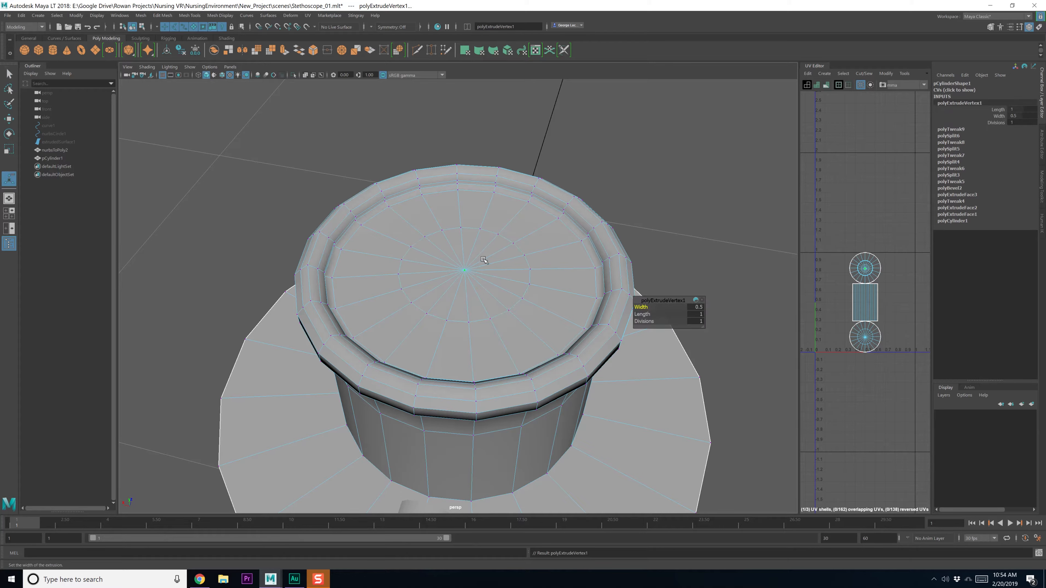
# Shrink the new edge ring around the cap centre inward
pyautogui.moveTo(490, 235); pyautogui.dragTo(465, 261, button='right')
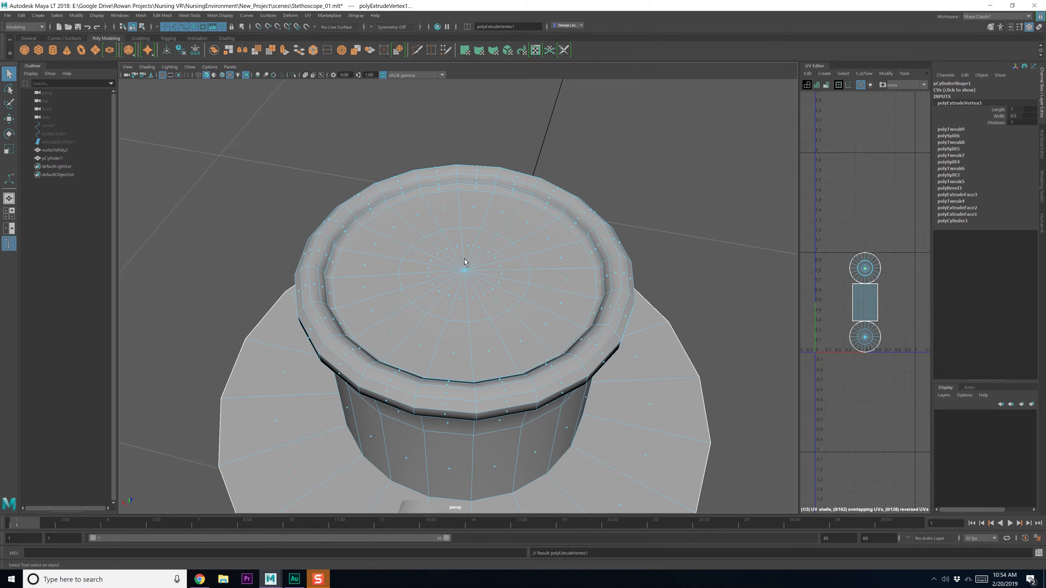
pyautogui.press('F10')
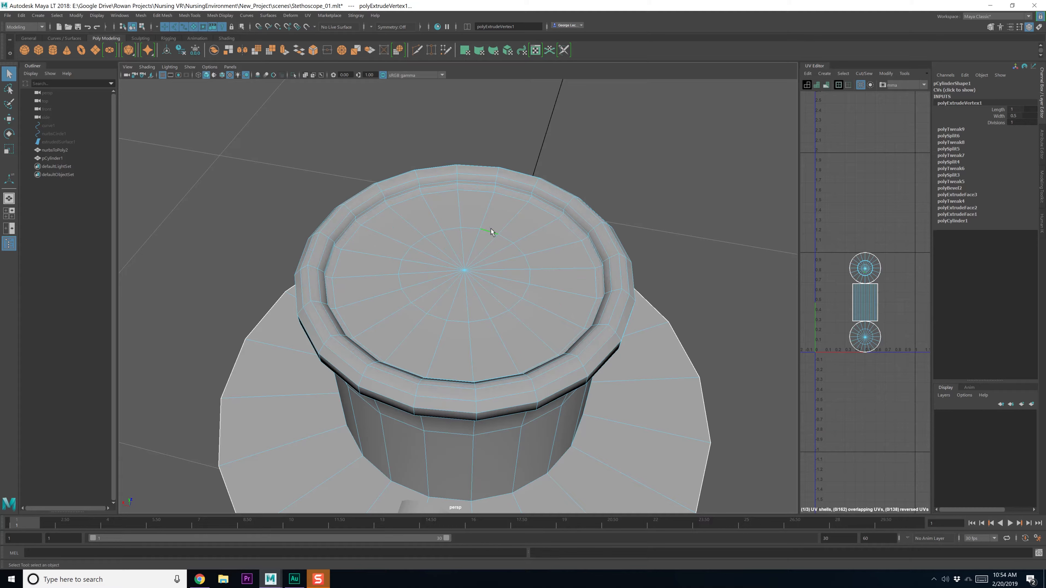
pyautogui.doubleClick(491, 229)
pyautogui.press('r')
pyautogui.moveTo(455, 269); pyautogui.dragTo(396, 271)
pyautogui.keyDown('alt'); pyautogui.moveTo(398, 271); pyautogui.dragTo(457, 286, button='right'); pyautogui.keyUp('alt')
pyautogui.keyDown('alt'); pyautogui.moveTo(456, 288); pyautogui.dragTo(468, 278); pyautogui.keyUp('alt')
pyautogui.press('F11')
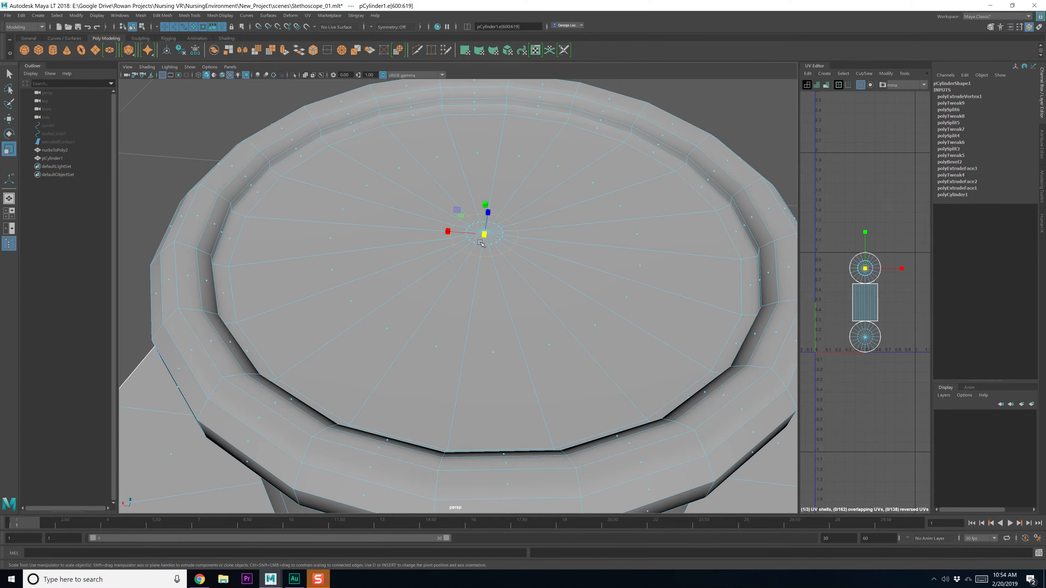
# Extrude the 20 centre cap faces and push them down into the cap
pyautogui.moveTo(444, 199); pyautogui.dragTo(511, 253)
pyautogui.keyDown('alt'); pyautogui.moveTo(395, 303); pyautogui.dragTo(387, 257); pyautogui.keyUp('alt')
pyautogui.keyDown('ctrl'); pyautogui.moveTo(250, 228); pyautogui.dragTo(1045, 587); pyautogui.keyUp('ctrl')
pyautogui.keyDown('alt'); pyautogui.moveTo(643, 251); pyautogui.dragTo(636, 309); pyautogui.keyUp('alt')
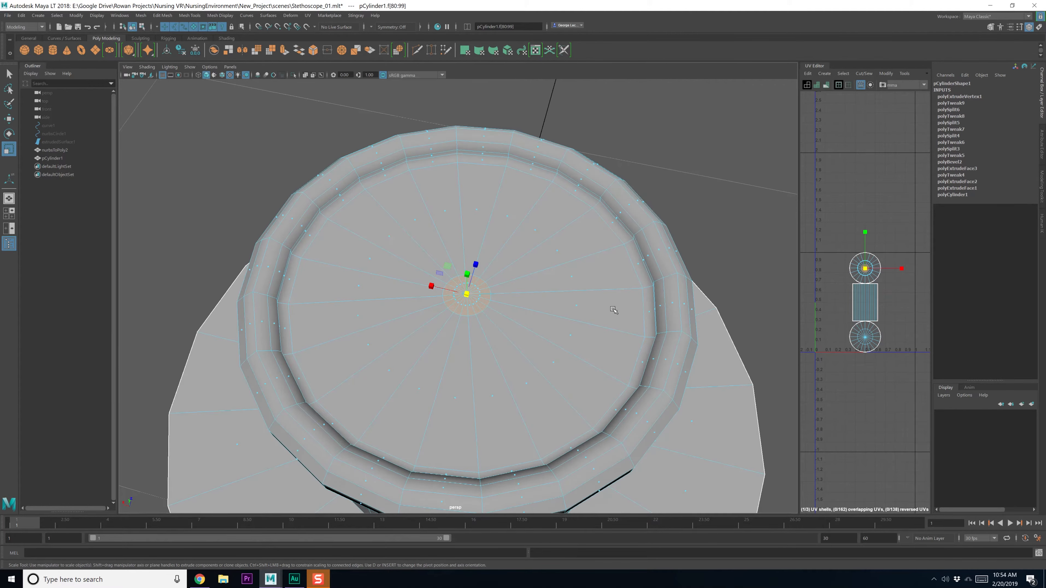
pyautogui.scroll(5, 612, 311)
pyautogui.keyDown('shift'); pyautogui.moveTo(539, 299); pyautogui.dragTo(531, 314, button='right'); pyautogui.keyUp('shift')
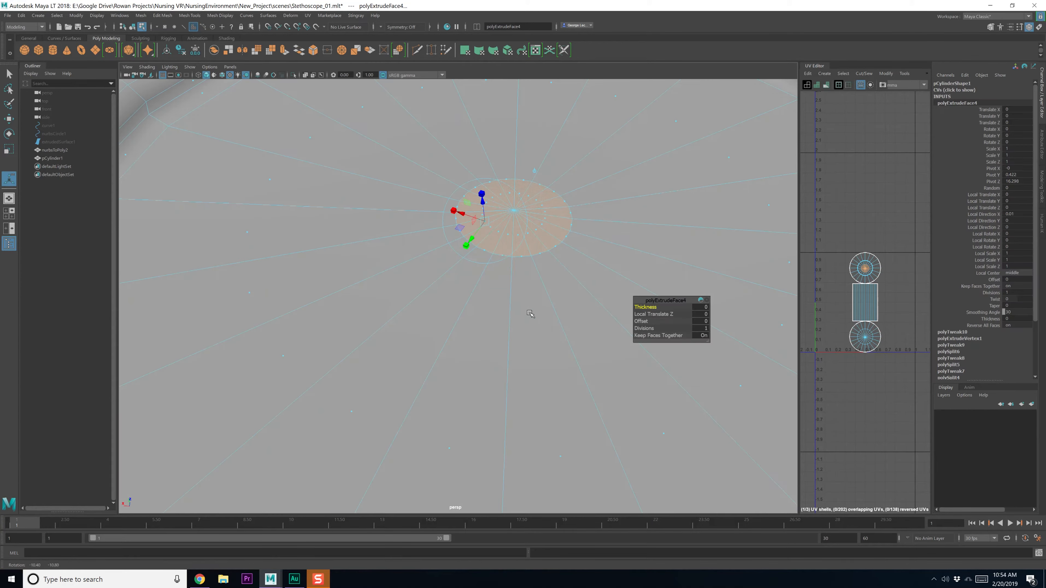
pyautogui.moveTo(487, 207); pyautogui.dragTo(516, 231)
# Bevel the recess rim loop with fraction 0.3 and 2 segments
pyautogui.press('e')
pyautogui.press('r')
pyautogui.press('q')
pyautogui.moveTo(515, 231); pyautogui.dragTo(562, 206, button='right')
pyautogui.doubleClick(519, 202)
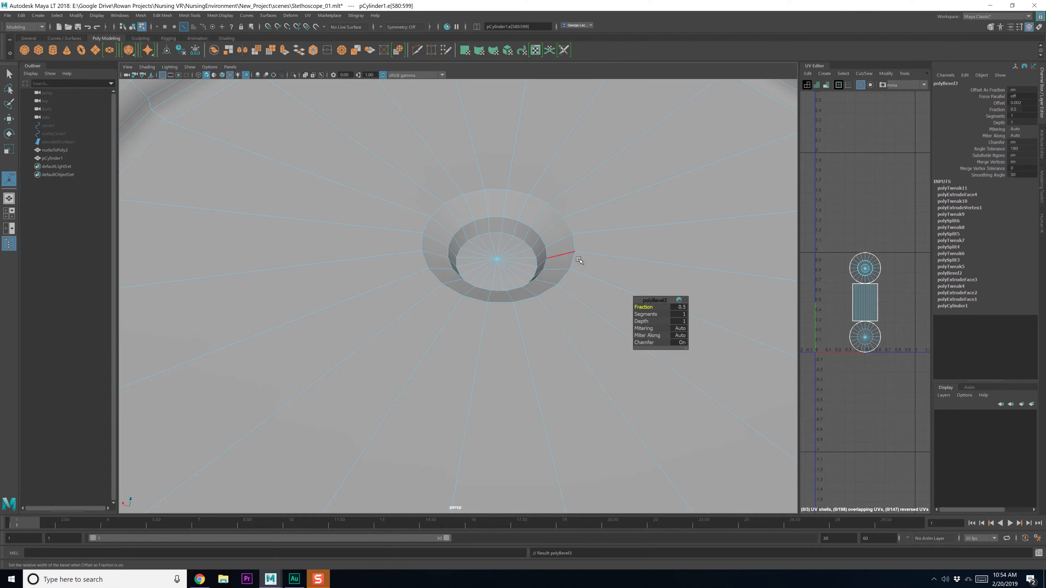
pyautogui.moveTo(650, 309); pyautogui.dragTo(653, 315)
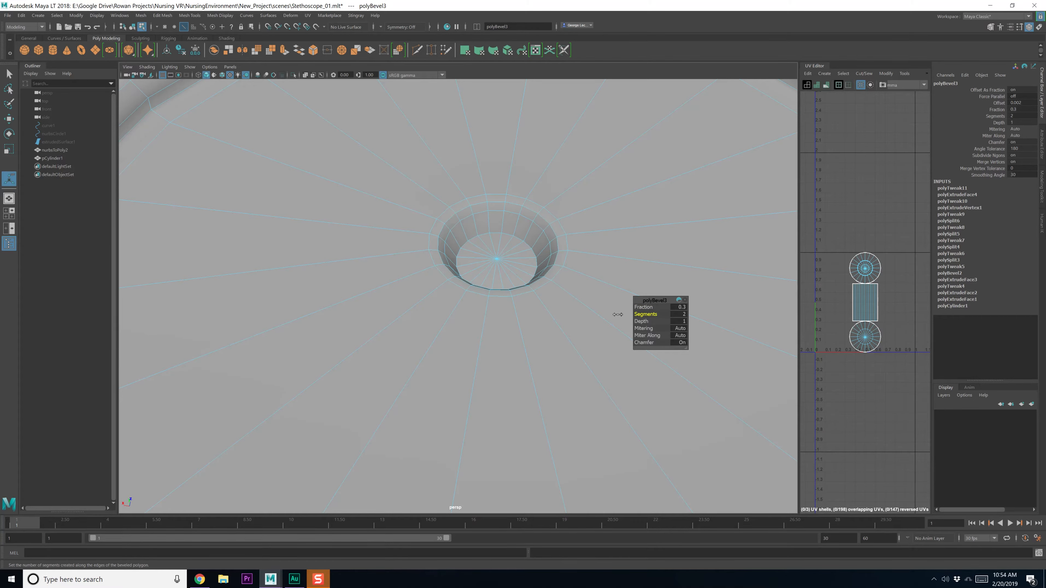
pyautogui.keyDown('alt'); pyautogui.moveTo(546, 309); pyautogui.dragTo(582, 299); pyautogui.keyUp('alt')
# Return to object mode and reselect the chest-piece cylinder
pyautogui.scroll(-5, 542, 321)
pyautogui.press('q')
pyautogui.press('F8')
pyautogui.press('F8')
pyautogui.scroll(-3, 538, 335)
pyautogui.press('F8')
pyautogui.scroll(-2, 536, 337)
pyautogui.click(629, 288)
pyautogui.click(511, 331)
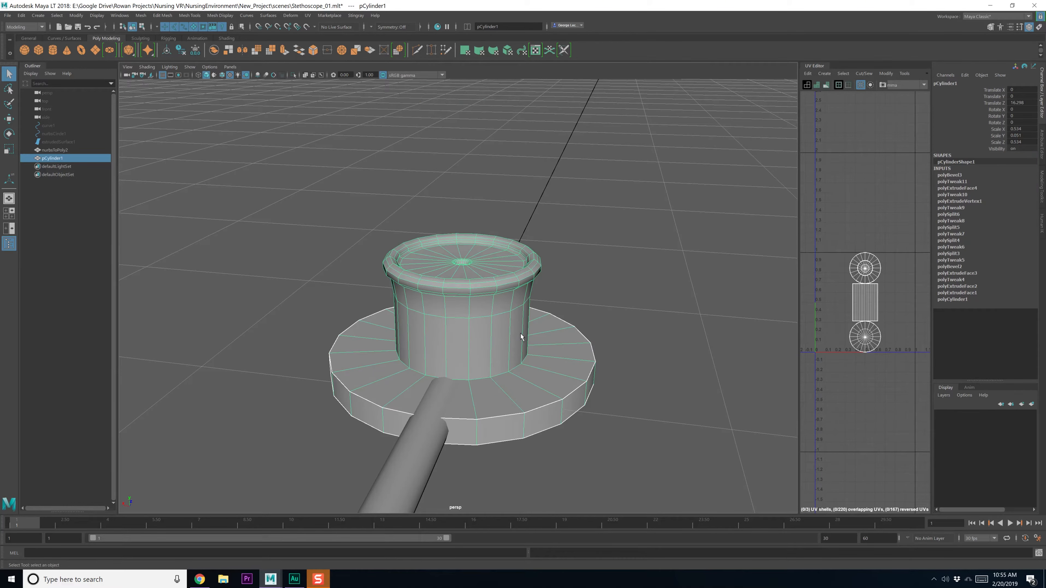
# Pull the stem's base loop inward, then shrink and raise the next loop up
pyautogui.scroll(5, 517, 337)
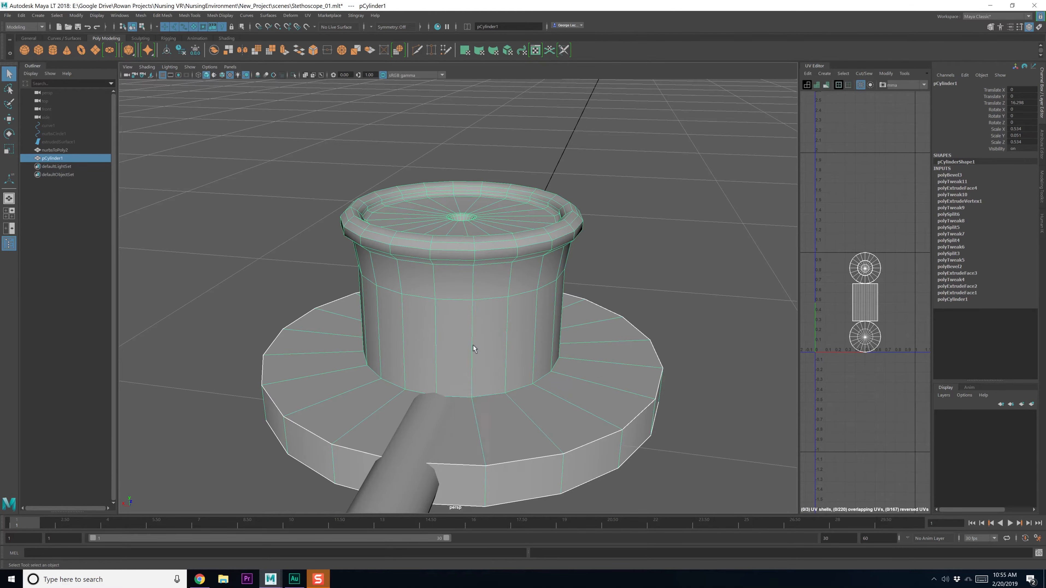
pyautogui.moveTo(474, 348); pyautogui.dragTo(472, 321, button='right')
pyautogui.doubleClick(499, 398)
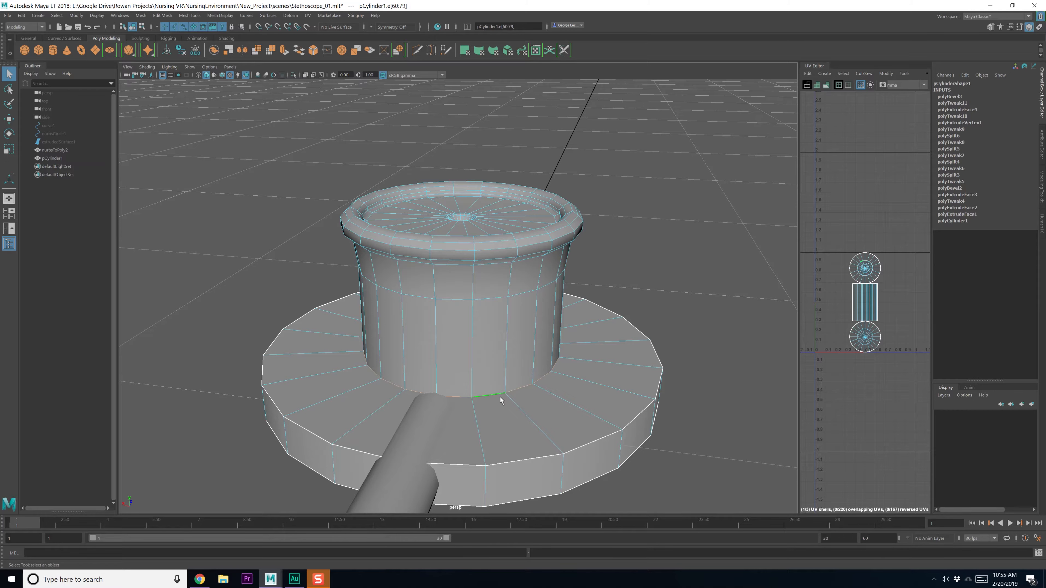
pyautogui.press('r')
pyautogui.moveTo(458, 350); pyautogui.dragTo(449, 351)
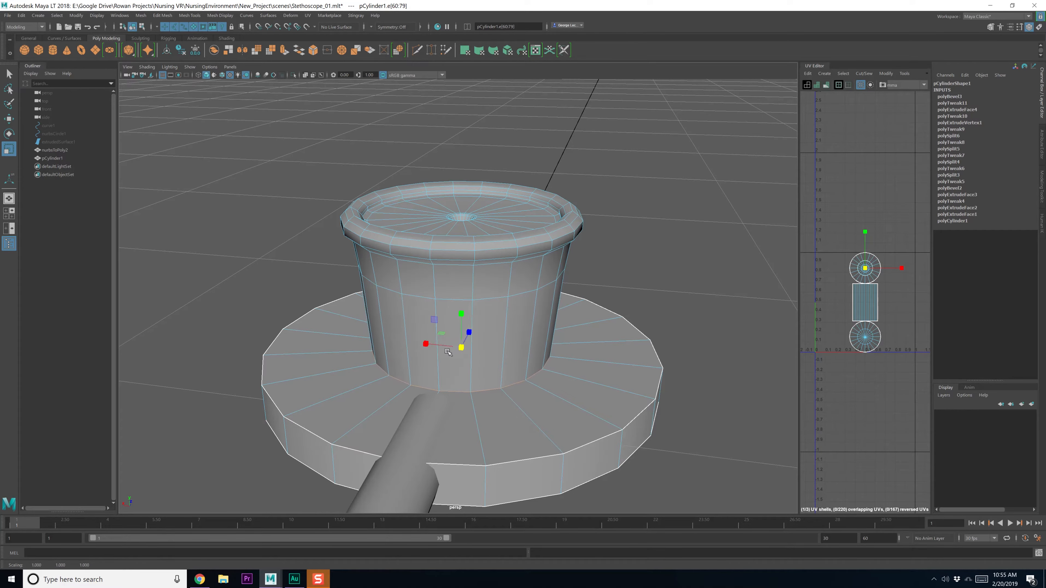
pyautogui.doubleClick(456, 288)
pyautogui.moveTo(461, 264); pyautogui.dragTo(450, 263)
pyautogui.keyDown('alt'); pyautogui.moveTo(467, 326); pyautogui.dragTo(465, 315, button='middle'); pyautogui.keyUp('alt')
pyautogui.press('w')
pyautogui.moveTo(460, 215); pyautogui.dragTo(460, 212)
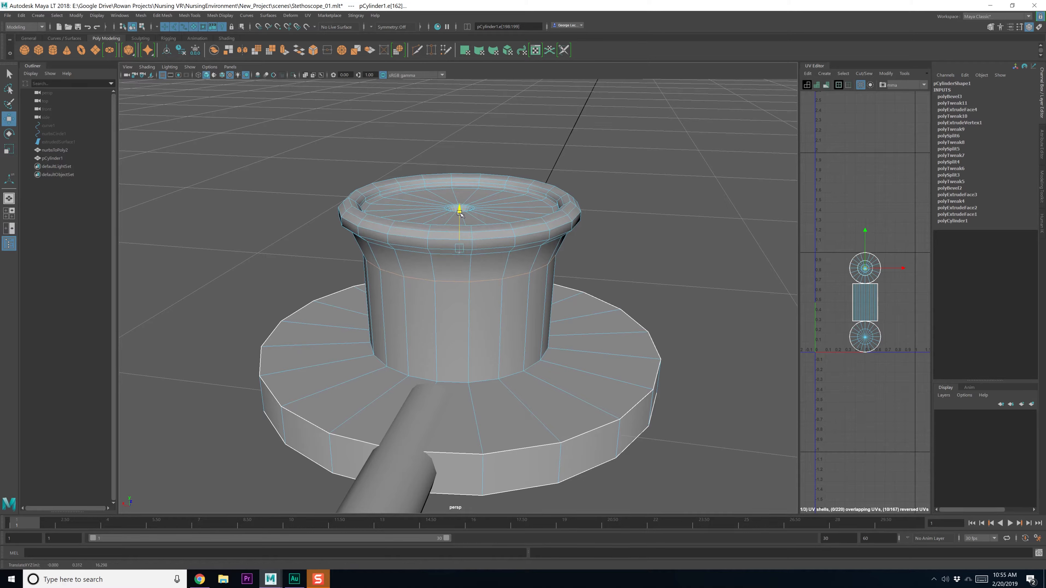
# Bevel the stem's base edge loop with fraction 0.4, 4 segments and Auto mitering
pyautogui.doubleClick(484, 381)
pyautogui.keyDown('shift'); pyautogui.moveTo(485, 382); pyautogui.dragTo(538, 374, button='right'); pyautogui.keyUp('shift')
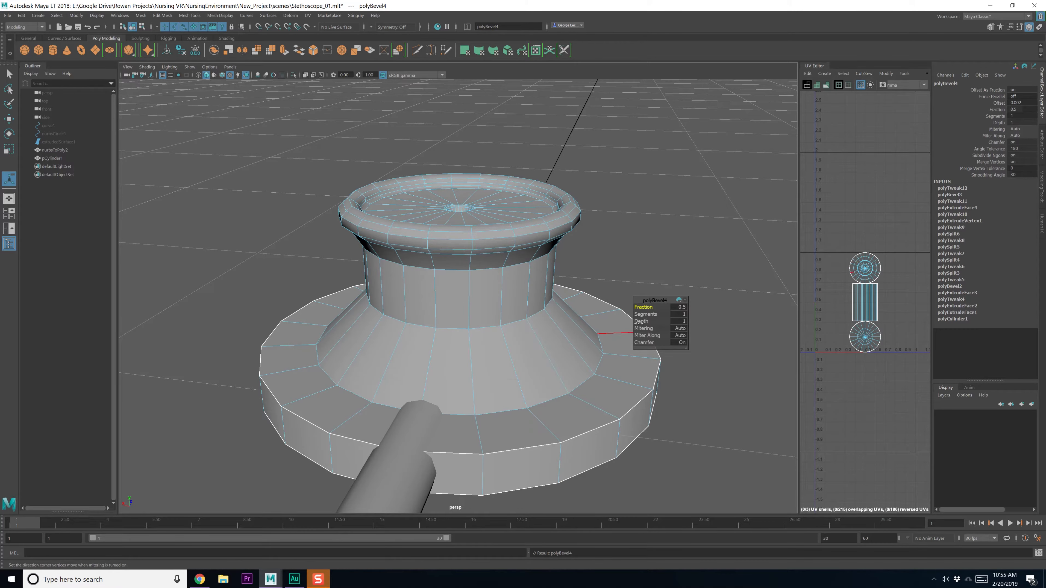
pyautogui.moveTo(643, 307)
pyautogui.mouseDown()
pyautogui.moveTo(662, 307)
pyautogui.moveTo(640, 307)
pyautogui.moveTo(647, 314)
pyautogui.mouseUp()
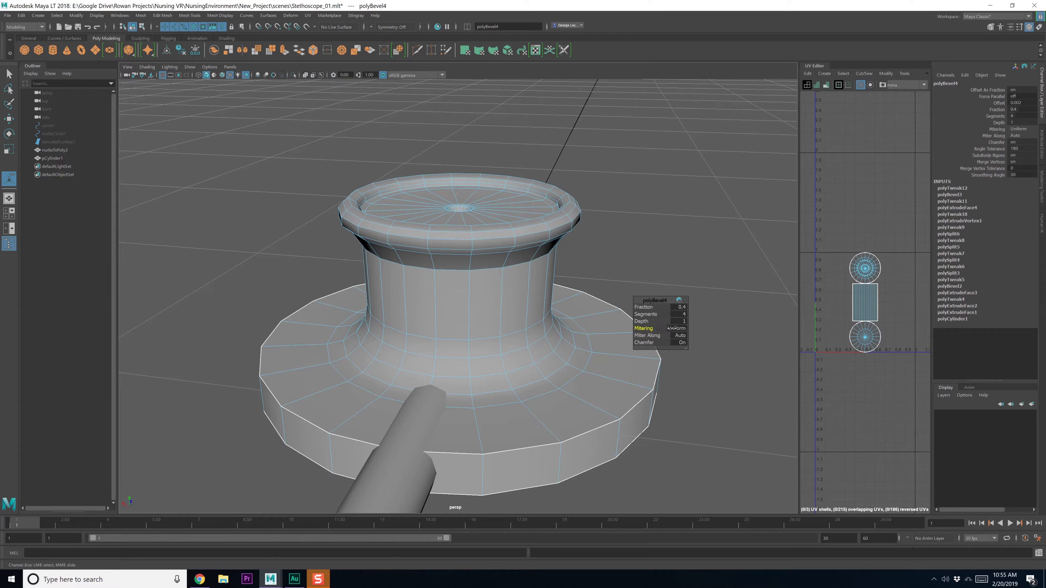
pyautogui.moveTo(672, 328); pyautogui.dragTo(527, 364)
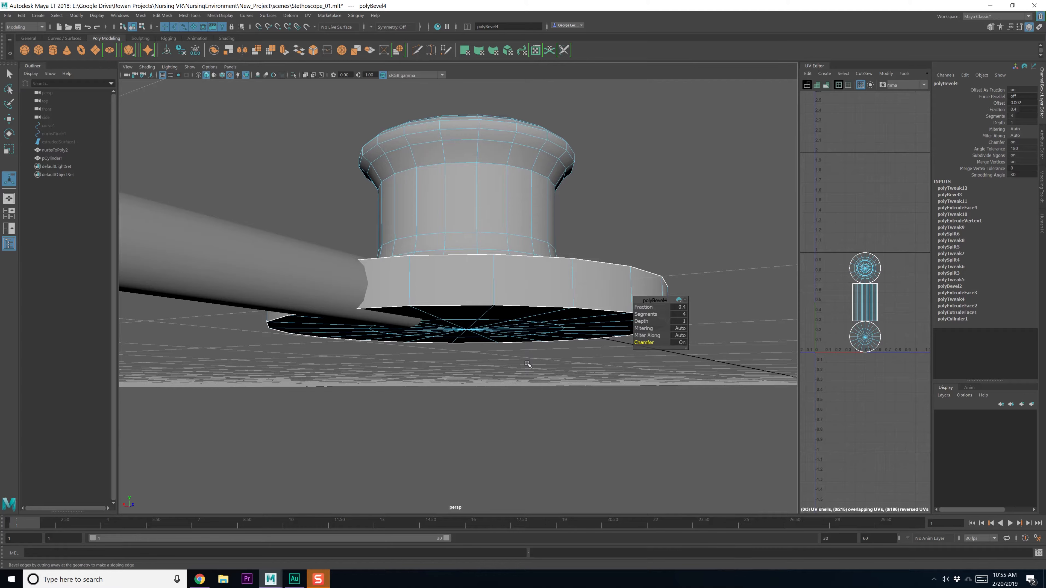
pyautogui.keyDown('alt'); pyautogui.moveTo(451, 341); pyautogui.dragTo(437, 361); pyautogui.keyUp('alt')
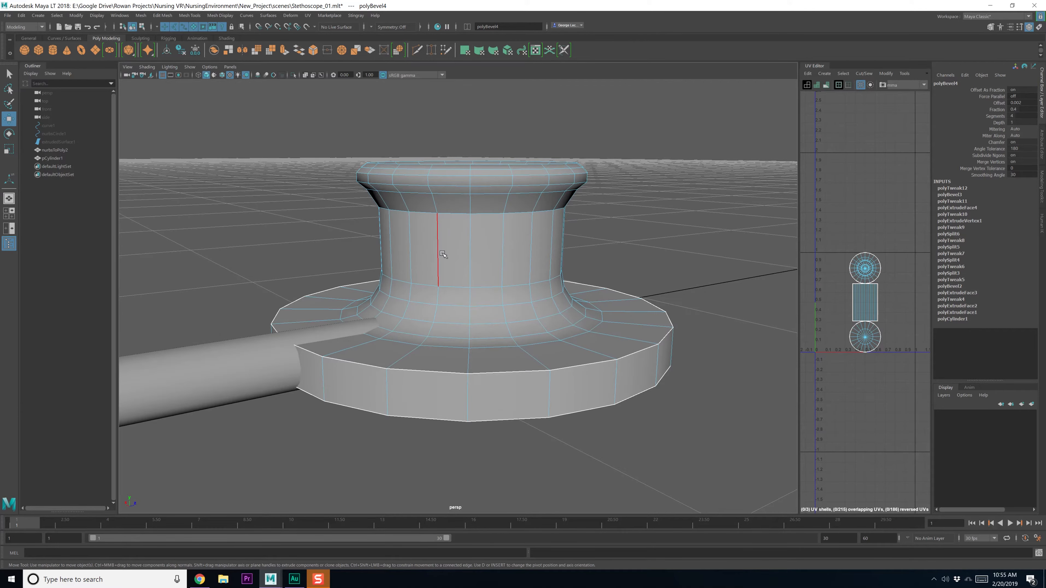
pyautogui.press('F8')
# Lower pCylinder1 onto the disc and slide it toward the tube
pyautogui.press('w')
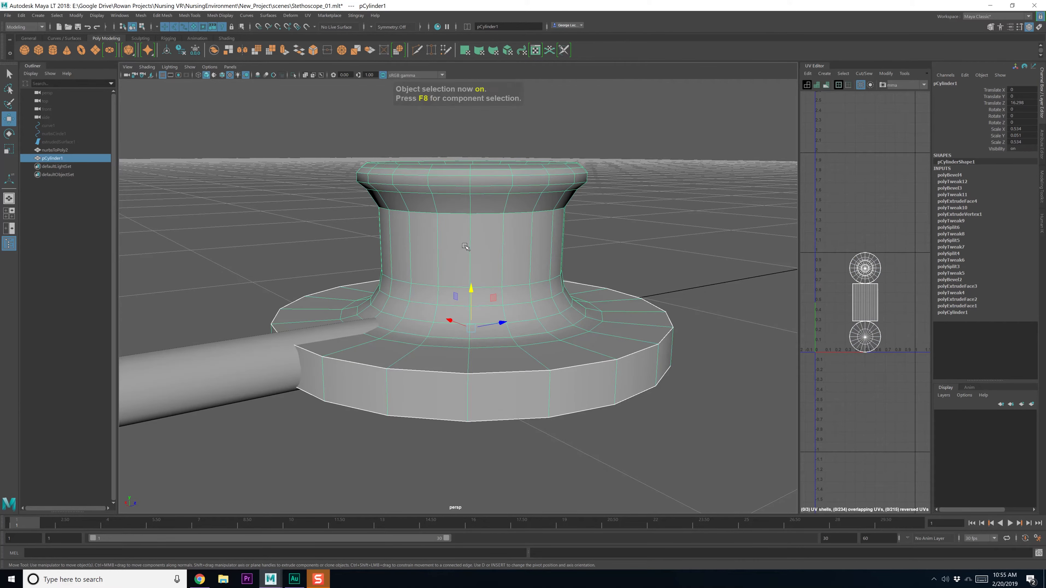
pyautogui.moveTo(471, 288); pyautogui.dragTo(465, 378)
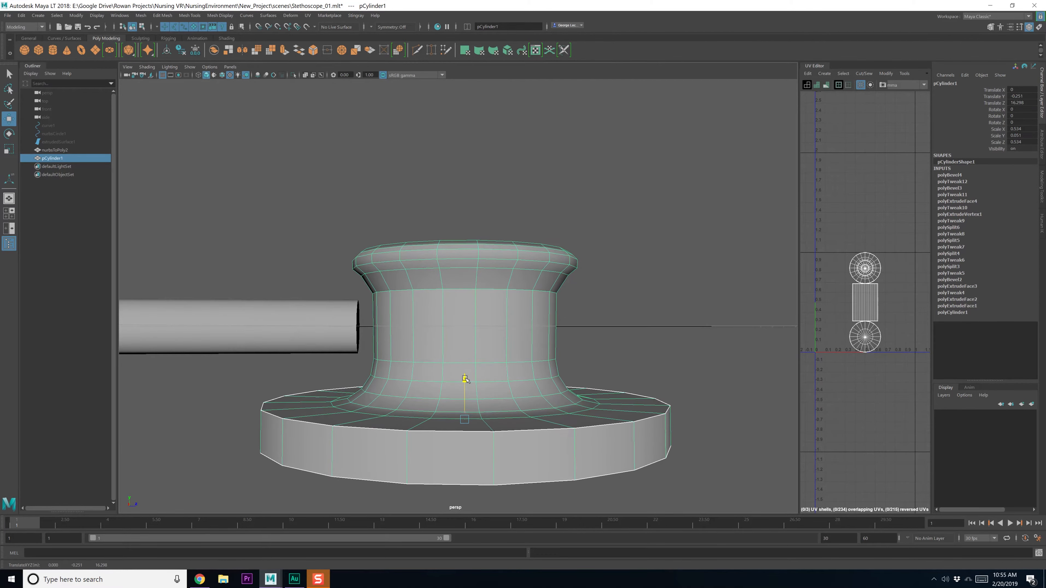
pyautogui.moveTo(499, 420); pyautogui.dragTo(413, 337)
# Select both the tube and the chest piece and zoom in on them
pyautogui.keyDown('shift'); pyautogui.click(391, 301); pyautogui.keyUp('shift')
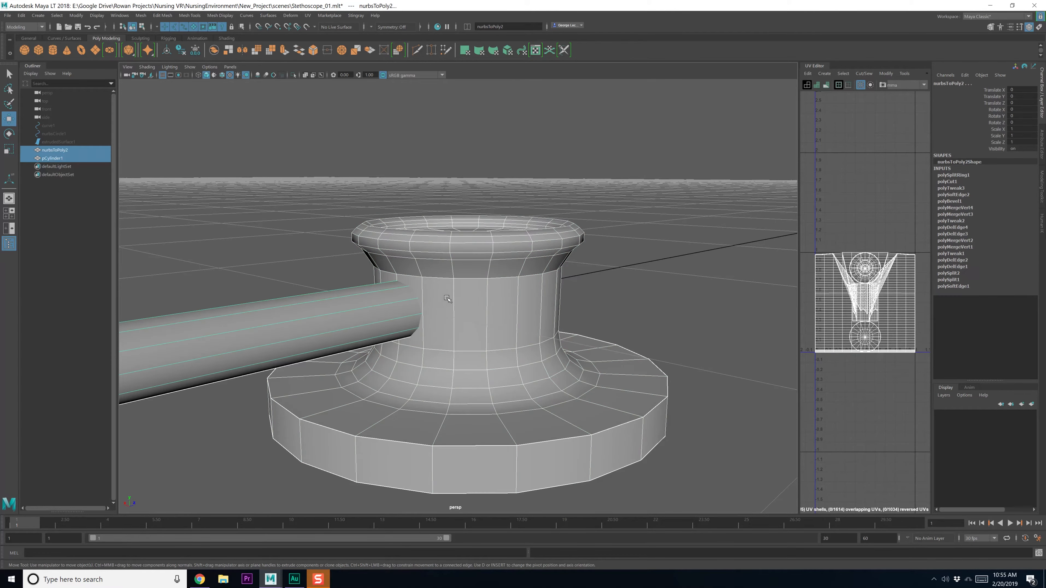
pyautogui.click(446, 297)
pyautogui.keyDown('shift'); pyautogui.click(397, 303); pyautogui.keyUp('shift')
pyautogui.click(449, 303)
pyautogui.keyDown('shift'); pyautogui.click(394, 314); pyautogui.keyUp('shift')
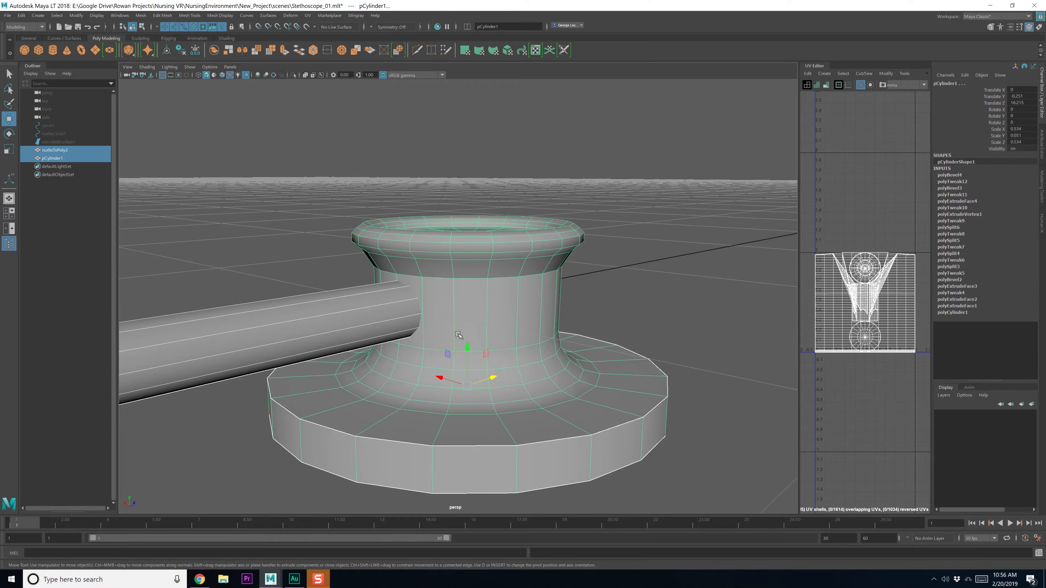
pyautogui.click(488, 296)
pyautogui.keyDown('shift'); pyautogui.click(397, 307); pyautogui.keyUp('shift')
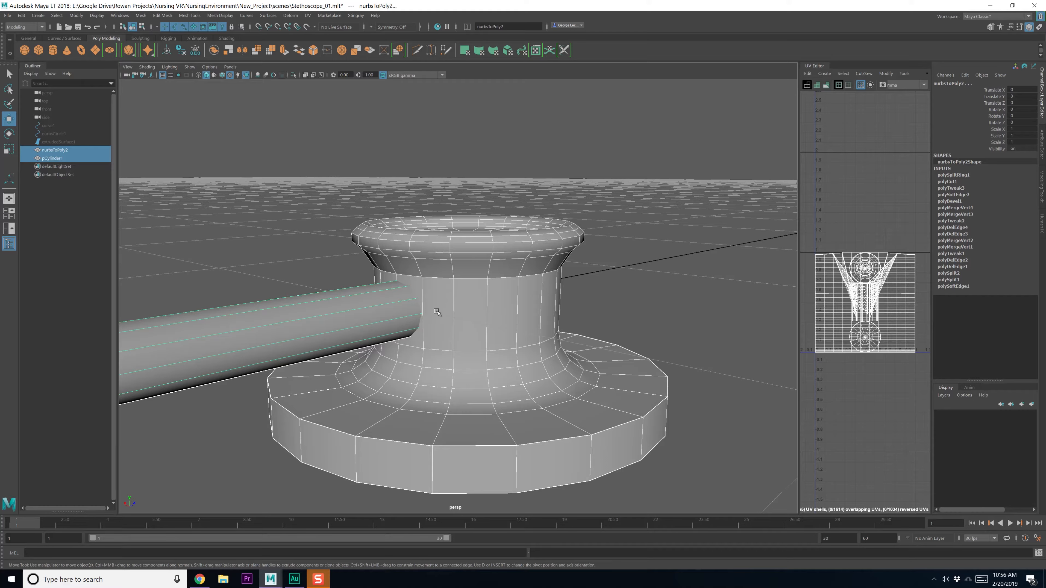
pyautogui.keyDown('alt'); pyautogui.moveTo(436, 311); pyautogui.dragTo(442, 318); pyautogui.keyUp('alt')
pyautogui.keyDown('alt'); pyautogui.moveTo(442, 318); pyautogui.dragTo(467, 352, button='right'); pyautogui.keyUp('alt')
# Insert a new edge loop around the chest piece's neck with Multi-Cut
pyautogui.keyDown('shift'); pyautogui.rightClick(482, 299); pyautogui.keyUp('shift')
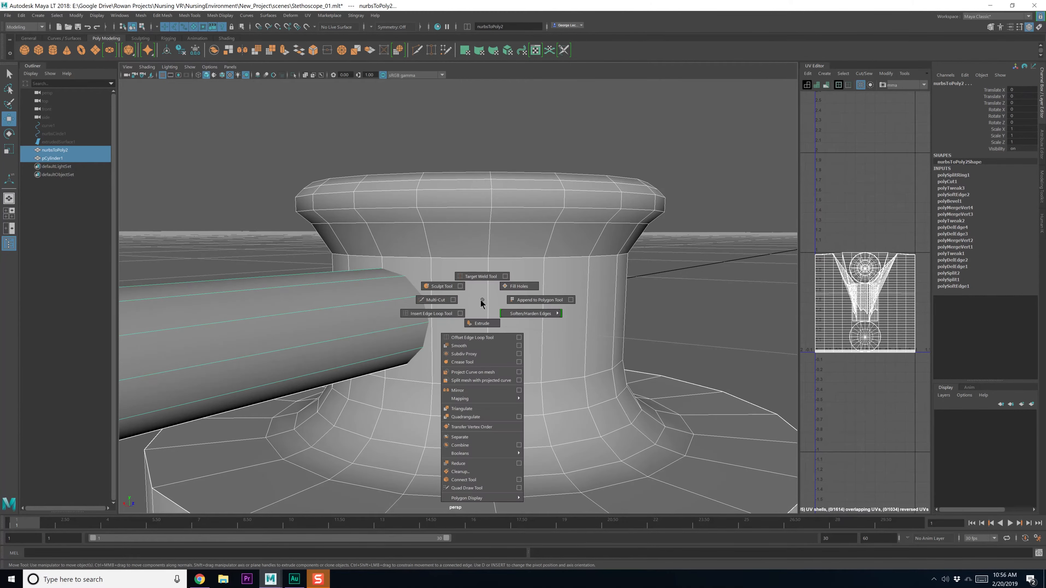
pyautogui.click(452, 300)
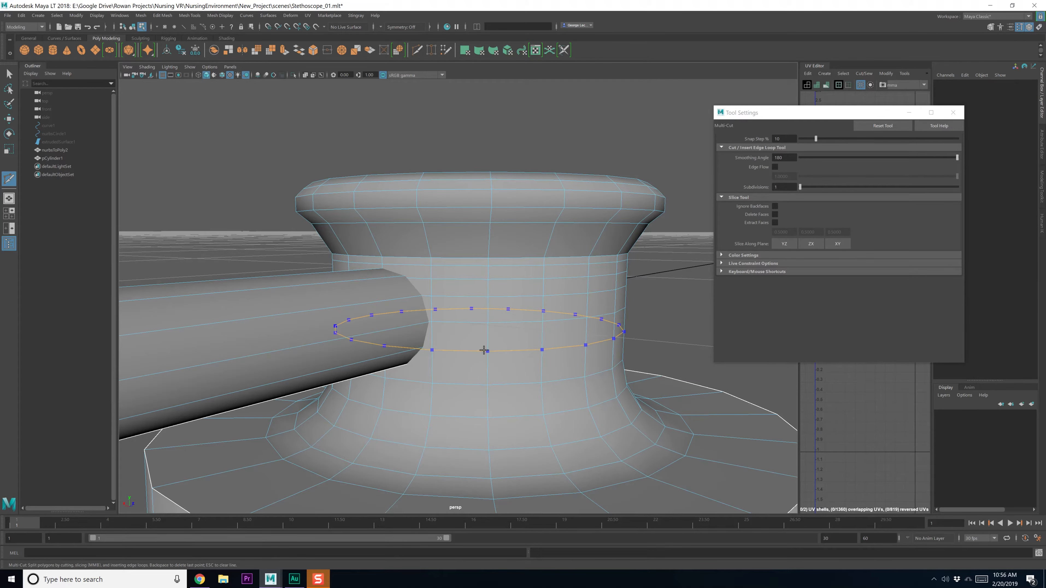
pyautogui.keyDown('alt'); pyautogui.moveTo(488, 367); pyautogui.dragTo(490, 355); pyautogui.keyUp('alt')
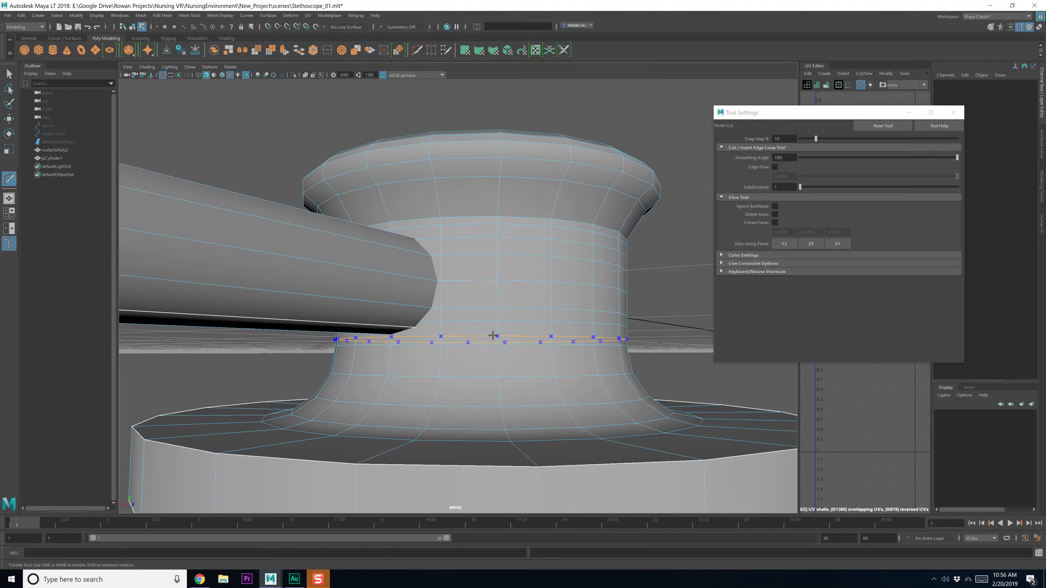
pyautogui.press('q')
# Snap the new neck loop down in Y, level with the tube's underside
pyautogui.keyDown('alt'); pyautogui.moveTo(475, 354); pyautogui.dragTo(456, 351); pyautogui.keyUp('alt')
pyautogui.moveTo(451, 350); pyautogui.dragTo(452, 329, button='right')
pyautogui.doubleClick(454, 337)
pyautogui.press('w')
pyautogui.scroll(1, 444, 349)
pyautogui.click(480, 306)
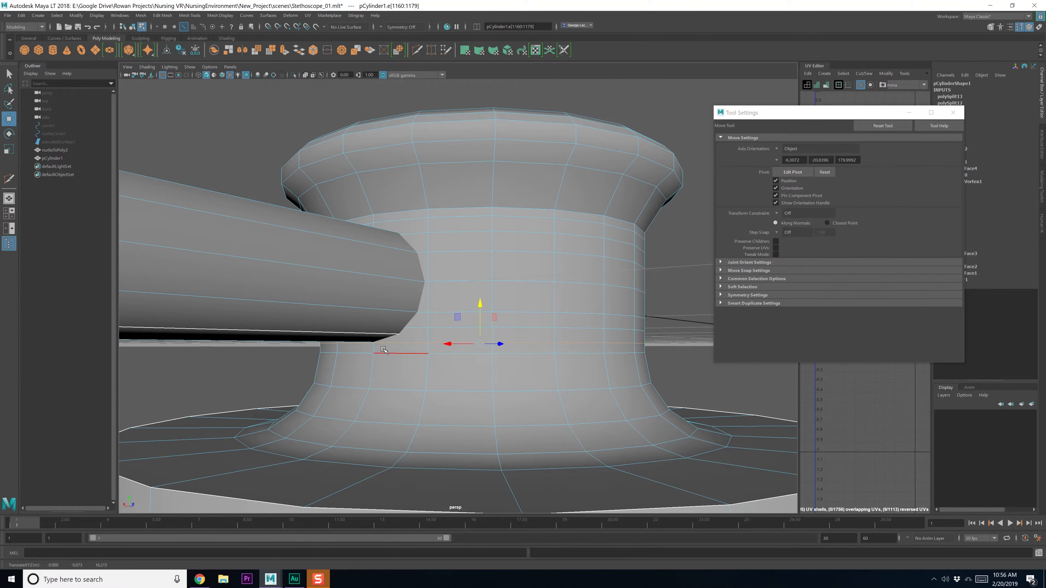
pyautogui.press('v')
pyautogui.middleClick(372, 346)
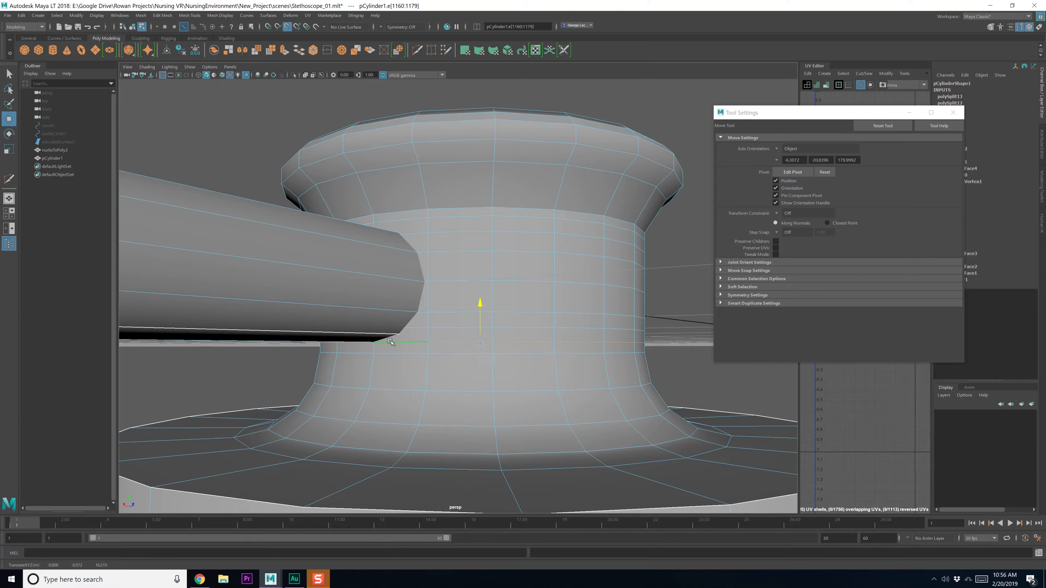
# Enable Wireframe on Shaded and X-Ray, then snap the loop above onto a tube point
pyautogui.doubleClick(420, 326)
pyautogui.click(147, 67)
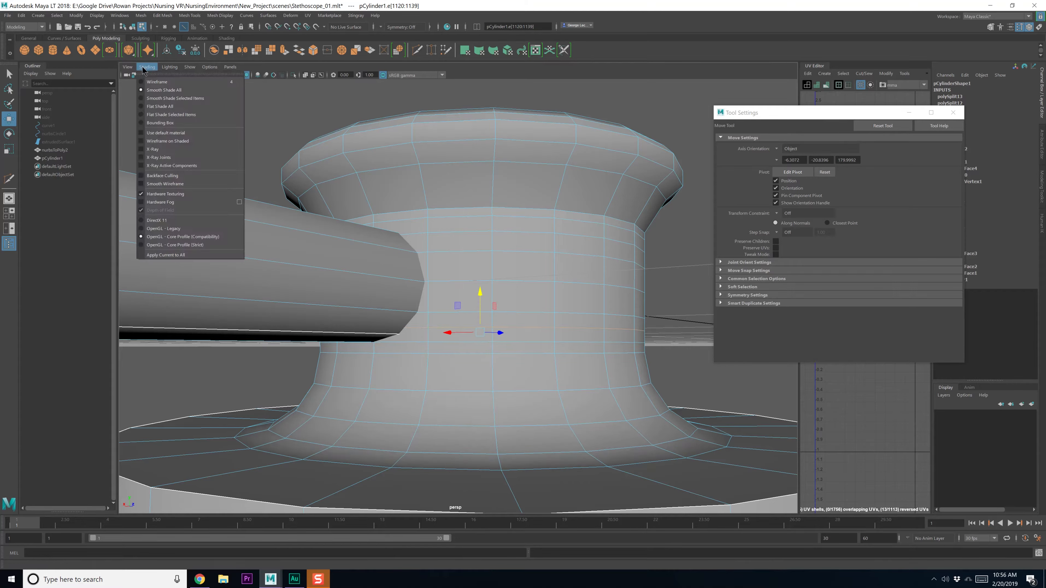
pyautogui.click(144, 140)
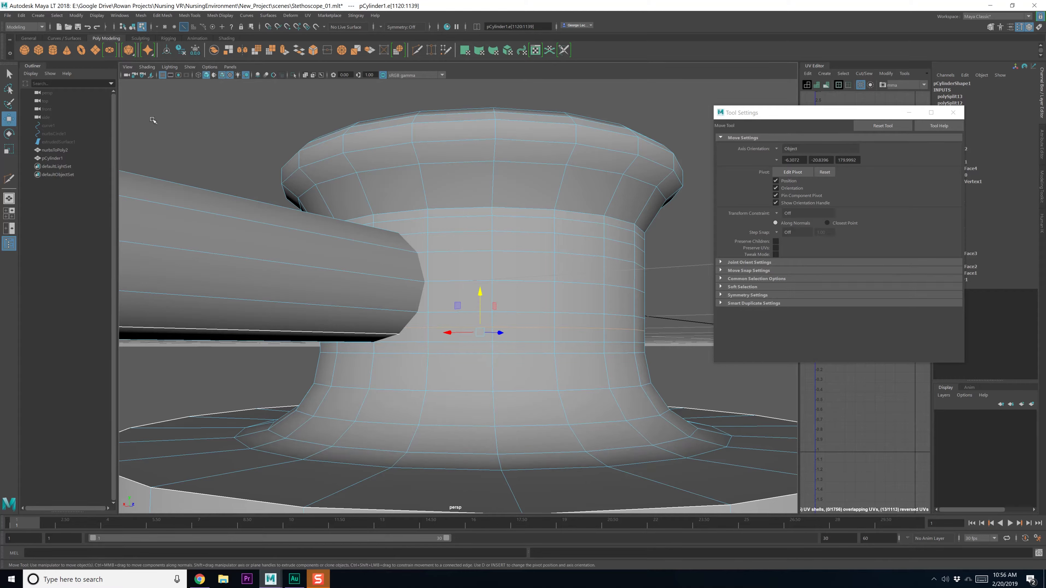
pyautogui.click(146, 67)
pyautogui.click(141, 150)
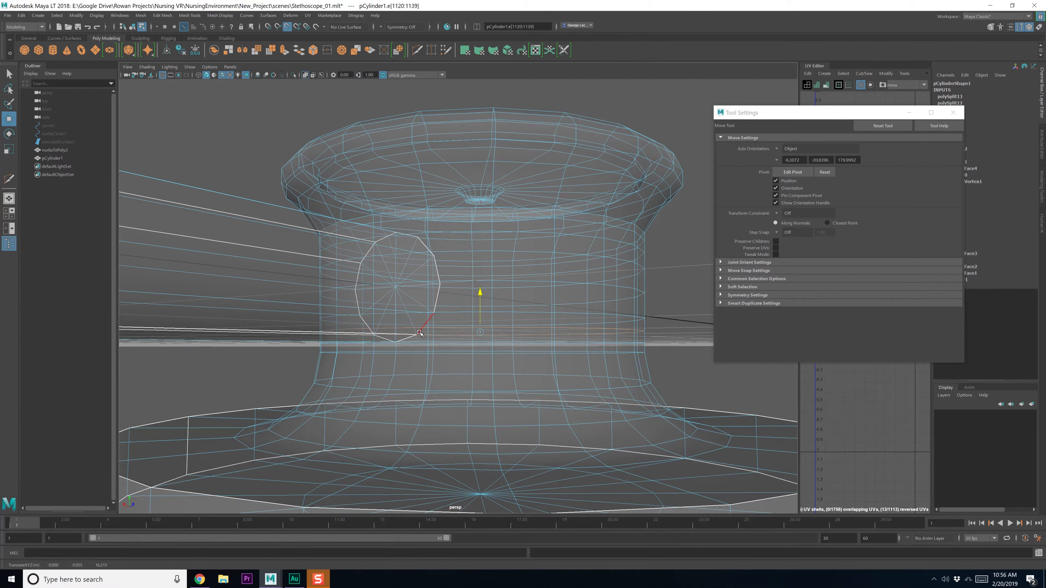
pyautogui.moveTo(420, 332)
pyautogui.mouseDown()
pyautogui.moveTo(426, 359)
pyautogui.moveTo(430, 350)
pyautogui.mouseUp()
# Snap the next edge loops up onto points of the tube's outline
pyautogui.doubleClick(453, 291)
pyautogui.moveTo(453, 291)
pyautogui.keyDown('alt'); pyautogui.mouseDown()
pyautogui.moveTo(441, 323)
pyautogui.moveTo(452, 323)
pyautogui.moveTo(430, 318)
pyautogui.moveTo(441, 306)
pyautogui.mouseUp(); pyautogui.keyUp('alt')
pyautogui.doubleClick(513, 321)
pyautogui.press('v')
pyautogui.moveTo(441, 306); pyautogui.dragTo(441, 306, button='middle')
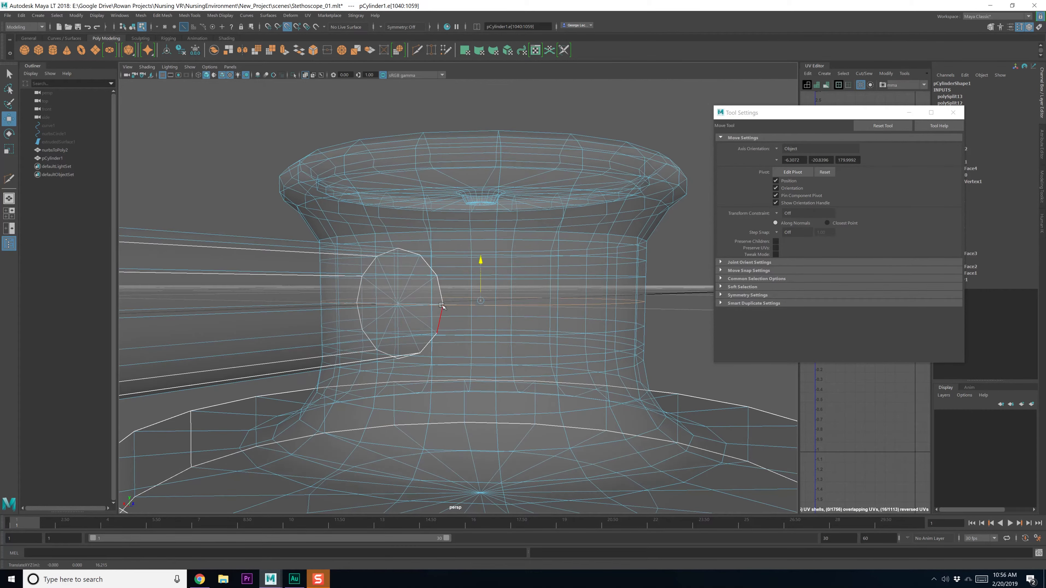
pyautogui.keyDown('alt'); pyautogui.moveTo(453, 291); pyautogui.dragTo(452, 305); pyautogui.keyUp('alt')
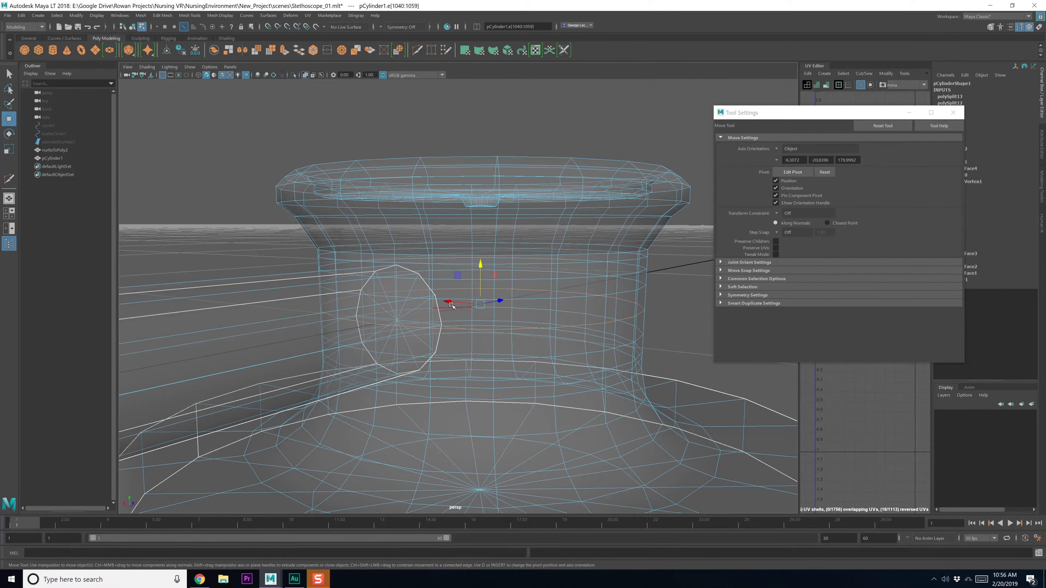
pyautogui.click(462, 298)
pyautogui.moveTo(444, 296); pyautogui.dragTo(438, 296, button='middle')
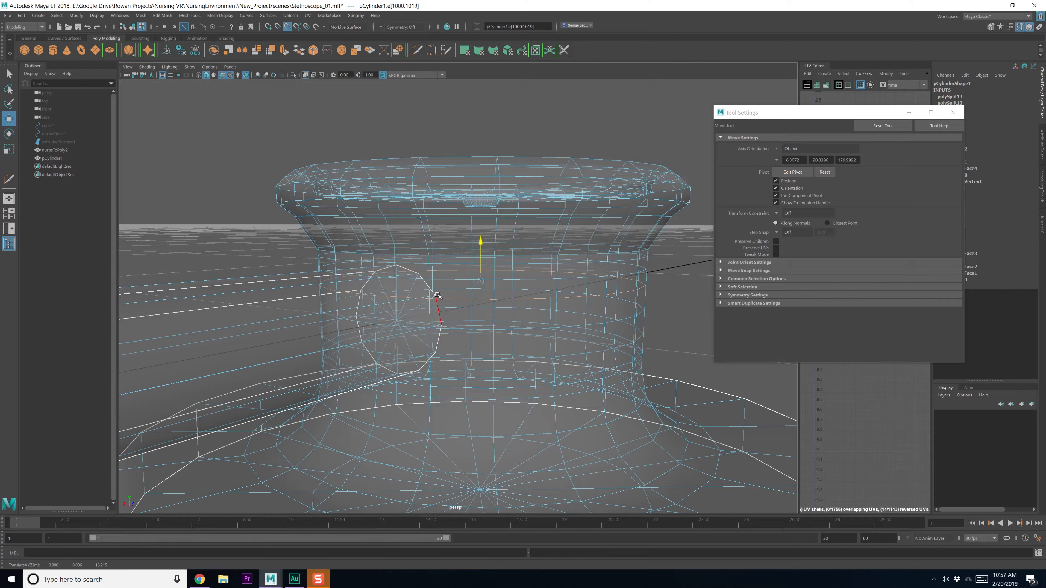
pyautogui.moveTo(438, 293); pyautogui.dragTo(431, 296, button='middle')
# Move the edge loop near the top down to the tube's top edge
pyautogui.keyDown('alt'); pyautogui.moveTo(449, 298); pyautogui.dragTo(408, 268); pyautogui.keyUp('alt')
pyautogui.click(454, 290)
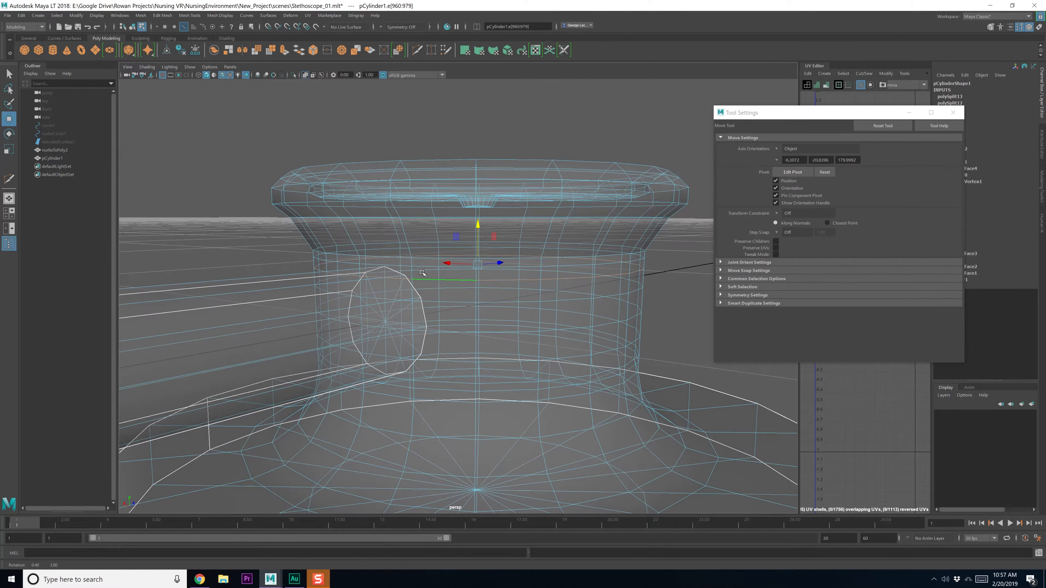
pyautogui.doubleClick(397, 270)
pyautogui.moveTo(388, 268); pyautogui.dragTo(391, 270, button='middle')
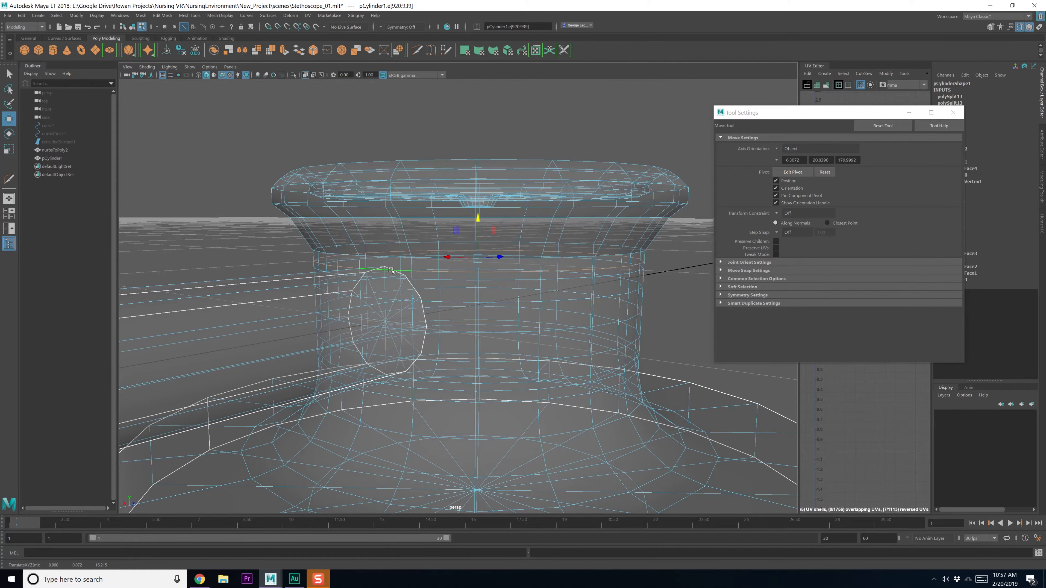
pyautogui.keyDown('alt'); pyautogui.moveTo(381, 262); pyautogui.dragTo(389, 254); pyautogui.keyUp('alt')
pyautogui.keyDown('alt'); pyautogui.moveTo(397, 291); pyautogui.dragTo(389, 293); pyautogui.keyUp('alt')
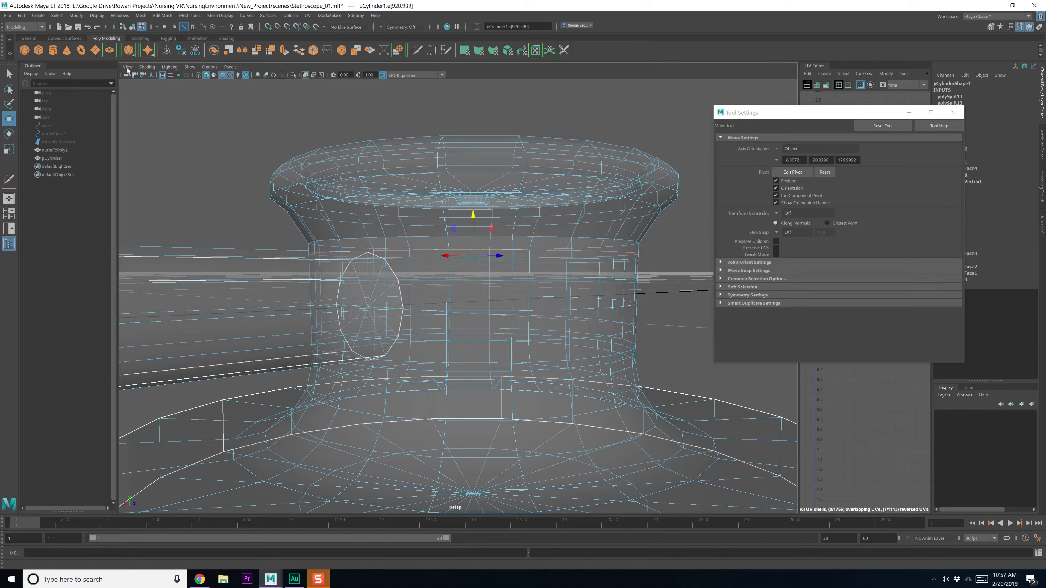
# Turn X-Ray back off and return to object selection
pyautogui.click(147, 67)
pyautogui.click(140, 150)
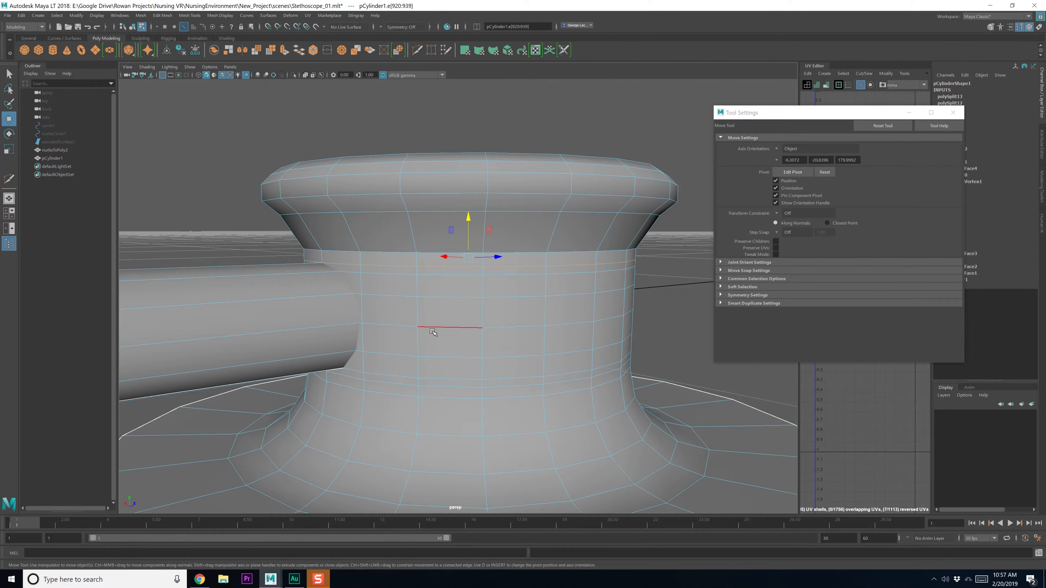
pyautogui.press('F8')
pyautogui.keyDown('alt'); pyautogui.moveTo(377, 310); pyautogui.dragTo(483, 314); pyautogui.keyUp('alt')
# Union the tube and chest piece into one mesh with Mesh > Booleans > Union
pyautogui.click(141, 16)
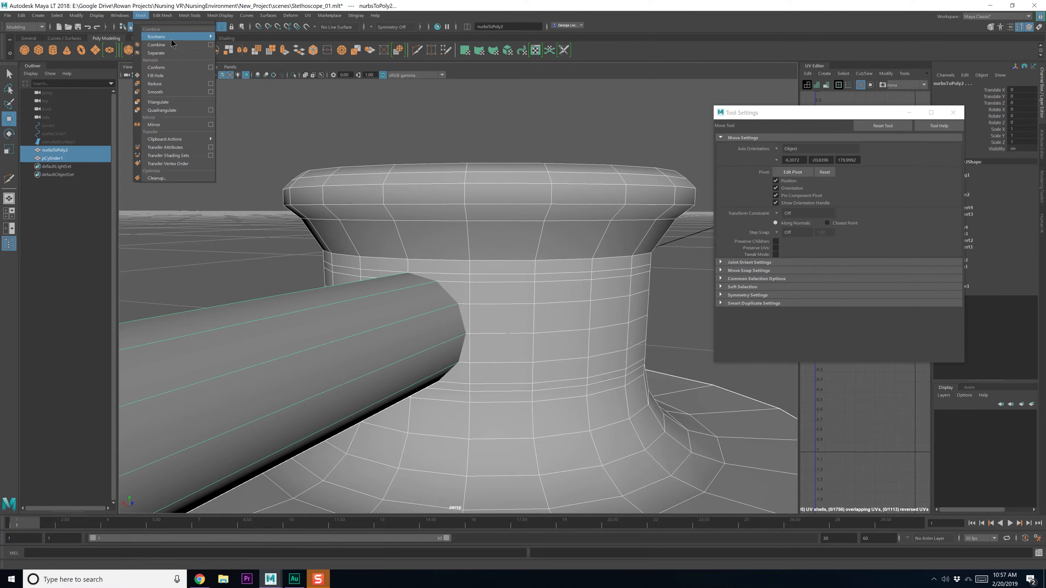
pyautogui.moveTo(170, 37)
pyautogui.click(240, 42)
pyautogui.keyDown('alt'); pyautogui.moveTo(465, 261); pyautogui.dragTo(455, 264); pyautogui.keyUp('alt')
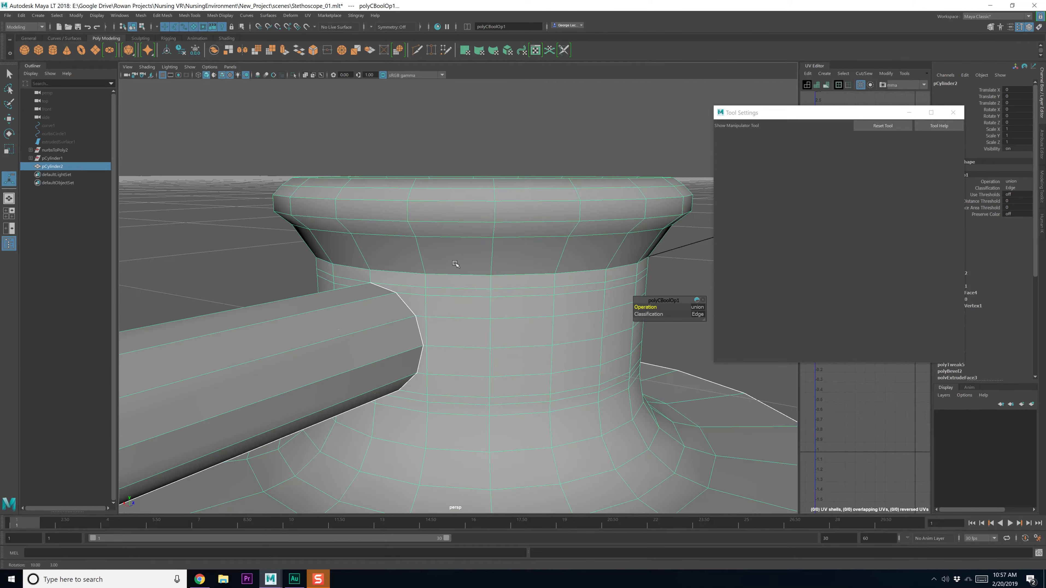
# Select the vertices around the tube joint and merge them
pyautogui.press('q')
pyautogui.press('F8')
pyautogui.press('F8')
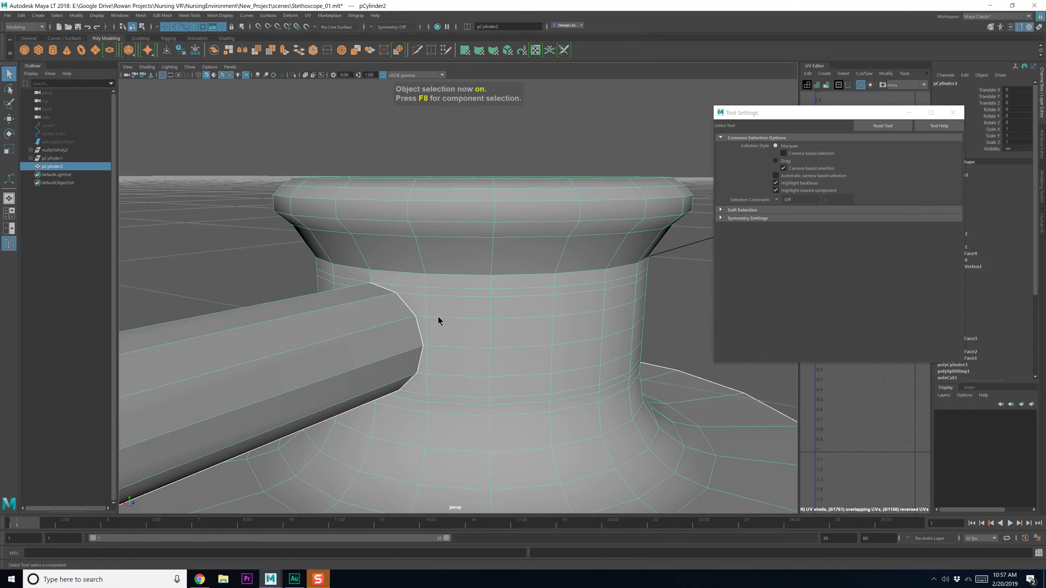
pyautogui.press('F9')
pyautogui.keyDown('alt'); pyautogui.moveTo(407, 314); pyautogui.dragTo(391, 314); pyautogui.keyUp('alt')
pyautogui.scroll(-3, 389, 316)
pyautogui.moveTo(272, 220); pyautogui.dragTo(440, 368)
pyautogui.keyDown('alt'); pyautogui.moveTo(440, 369); pyautogui.dragTo(444, 362); pyautogui.keyUp('alt')
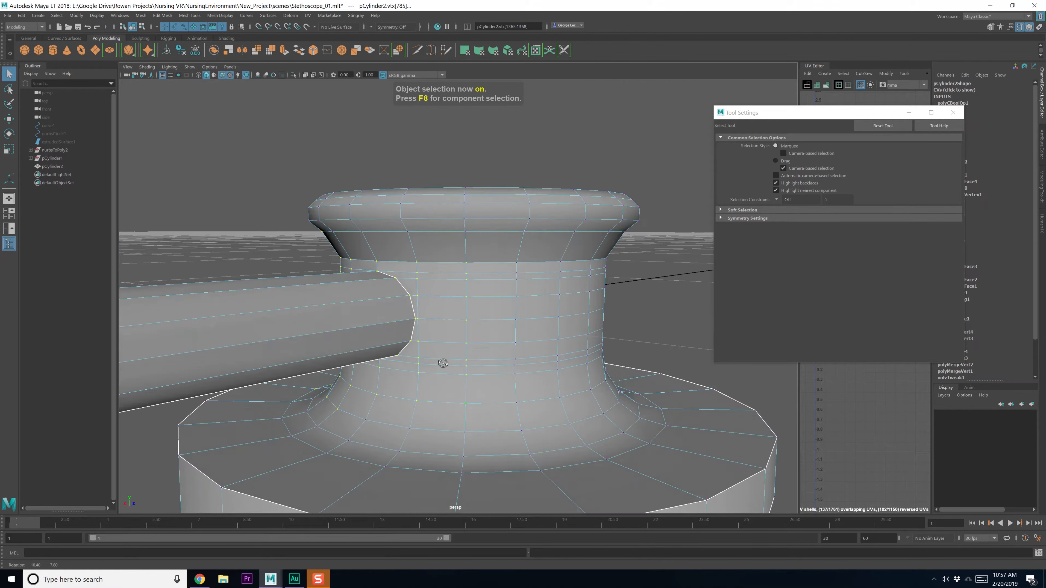
pyautogui.scroll(1, 440, 303)
pyautogui.keyDown('shift'); pyautogui.moveTo(449, 264); pyautogui.dragTo(518, 255, button='right'); pyautogui.keyUp('shift')
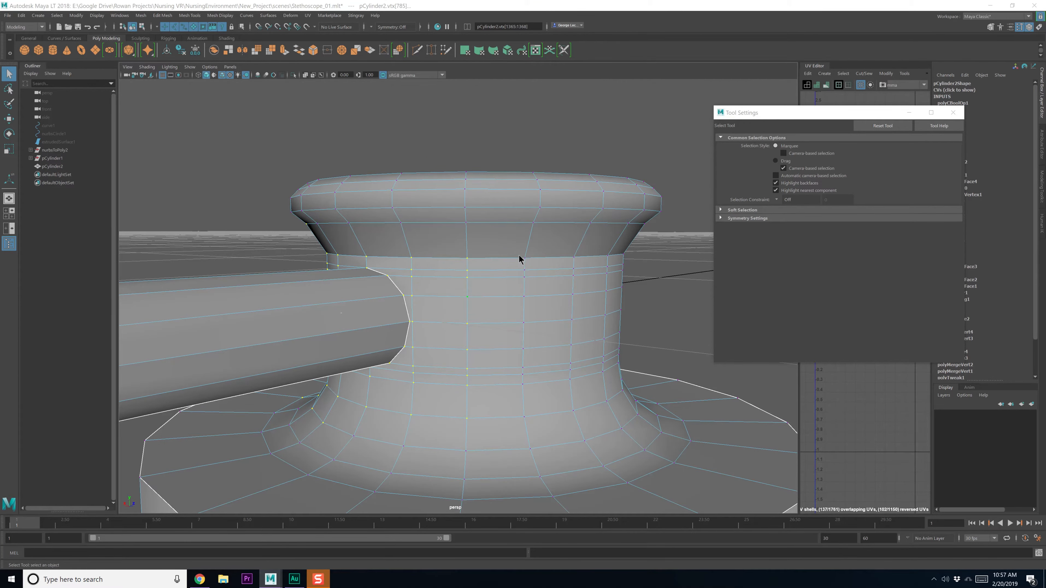
pyautogui.click(263, 259)
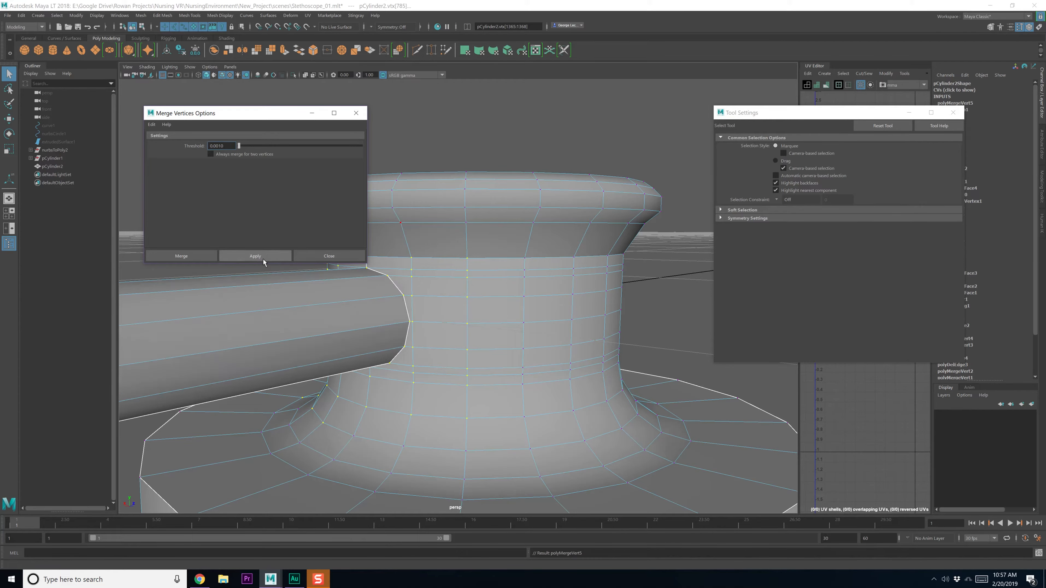
# Inspect the joint, pick further joint vertices, and close the Merge Vertices settings
pyautogui.moveTo(362, 306)
pyautogui.keyDown('alt'); pyautogui.mouseDown()
pyautogui.moveTo(394, 315)
pyautogui.moveTo(401, 305)
pyautogui.moveTo(369, 301)
pyautogui.mouseUp(); pyautogui.keyUp('alt')
pyautogui.keyDown('alt'); pyautogui.moveTo(369, 302); pyautogui.dragTo(490, 310, button='right'); pyautogui.keyUp('alt')
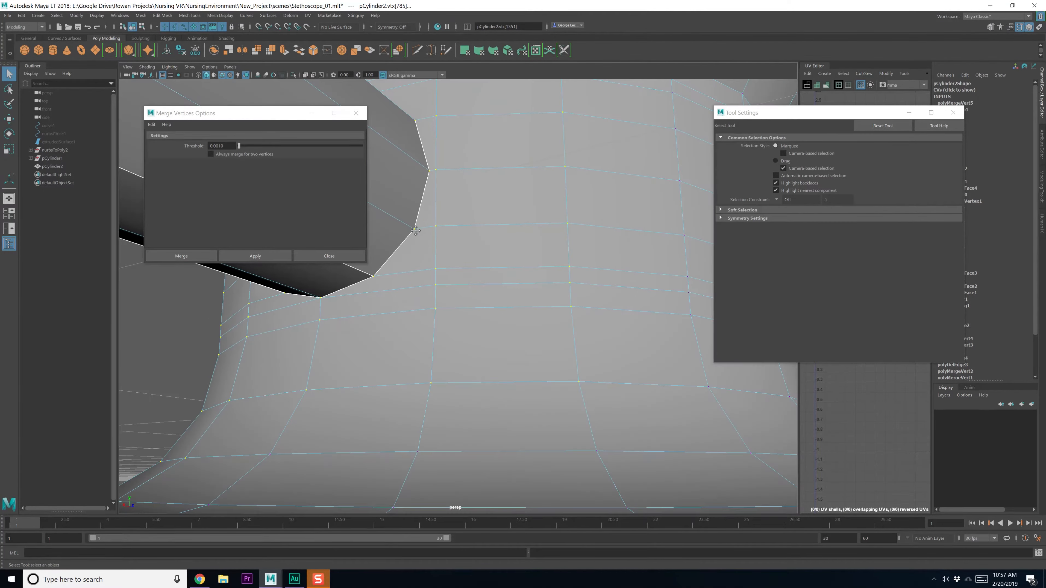
pyautogui.keyDown('alt'); pyautogui.moveTo(416, 229); pyautogui.dragTo(432, 265, button='middle'); pyautogui.keyUp('alt')
pyautogui.moveTo(520, 295); pyautogui.dragTo(507, 288, button='right')
pyautogui.click(508, 289)
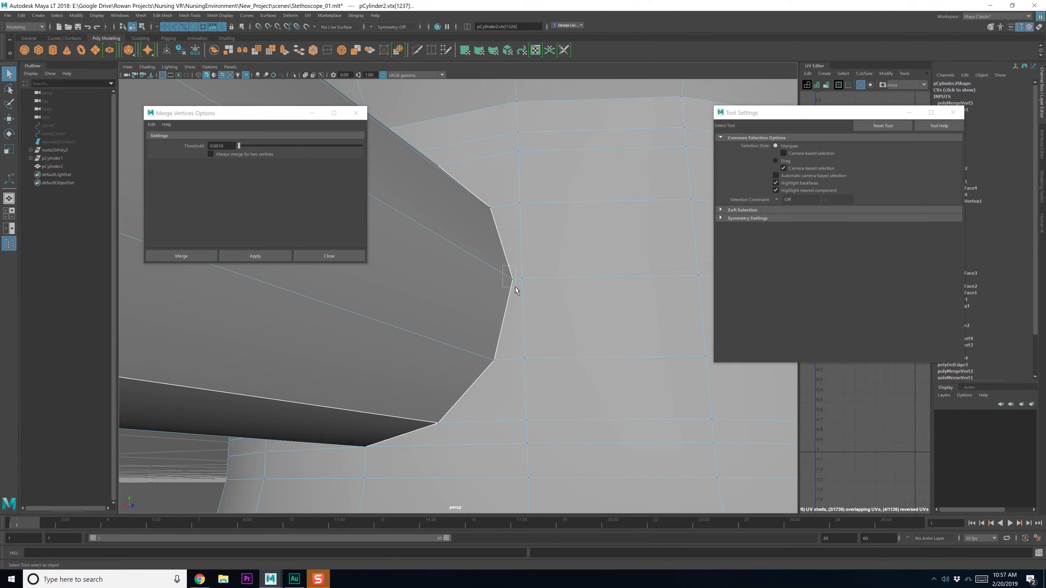
pyautogui.click(523, 278)
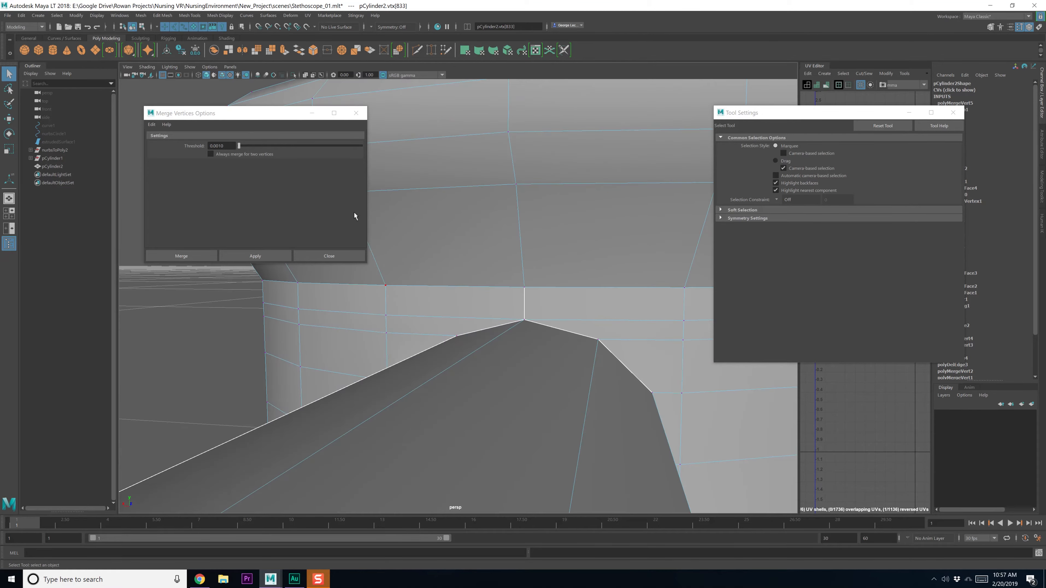
pyautogui.click(355, 256)
pyautogui.scroll(-5, 490, 327)
pyautogui.press('F8')
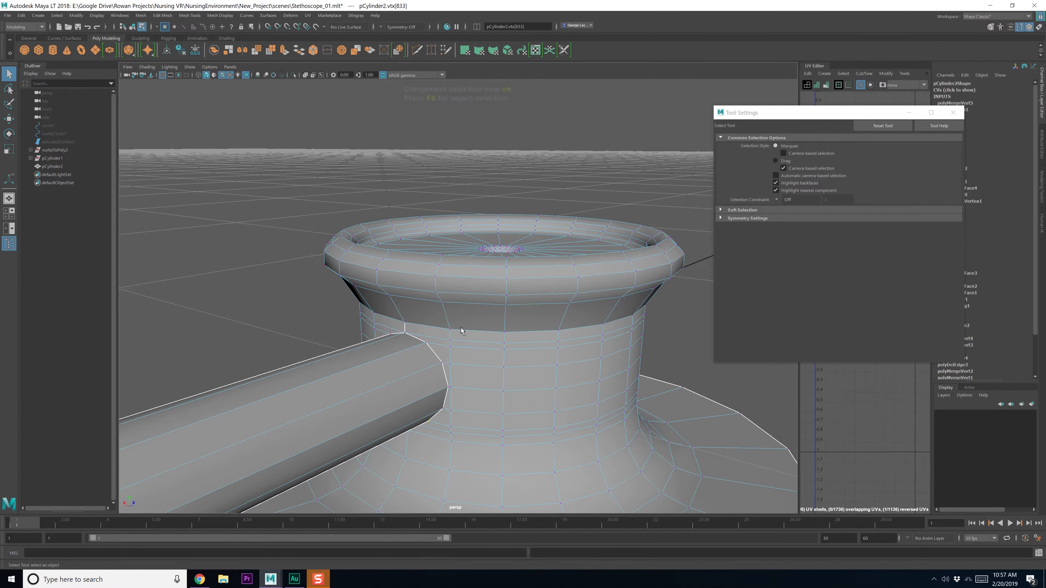
# Inspect the tube-to-ring joint, then save the scene and close the tool settings
pyautogui.scroll(5, 442, 344)
pyautogui.scroll(4, 415, 347)
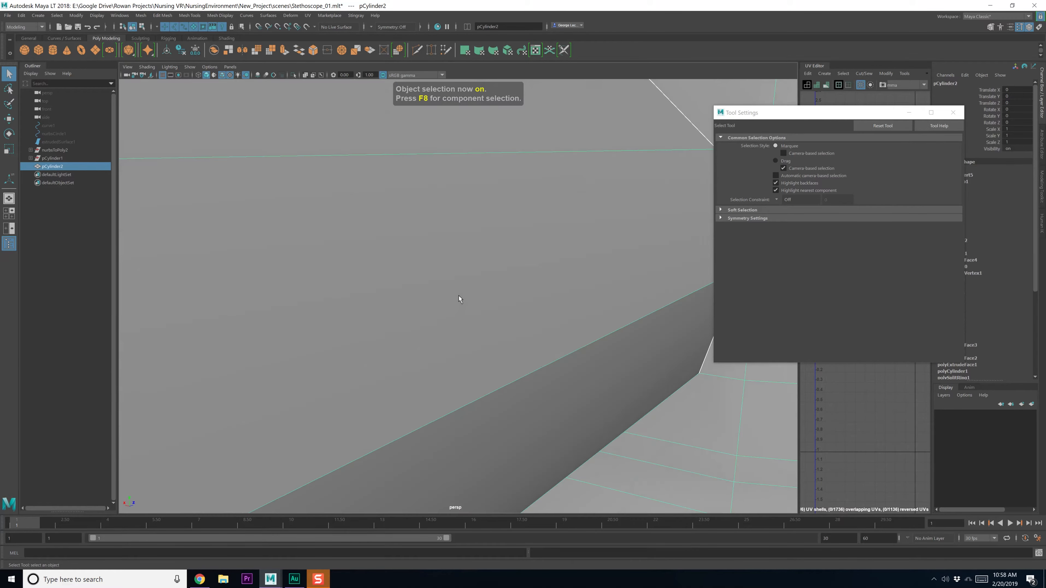
pyautogui.keyDown('alt'); pyautogui.moveTo(458, 295); pyautogui.dragTo(458, 302); pyautogui.keyUp('alt')
pyautogui.keyDown('alt'); pyautogui.moveTo(681, 232); pyautogui.dragTo(608, 242, button='middle'); pyautogui.keyUp('alt')
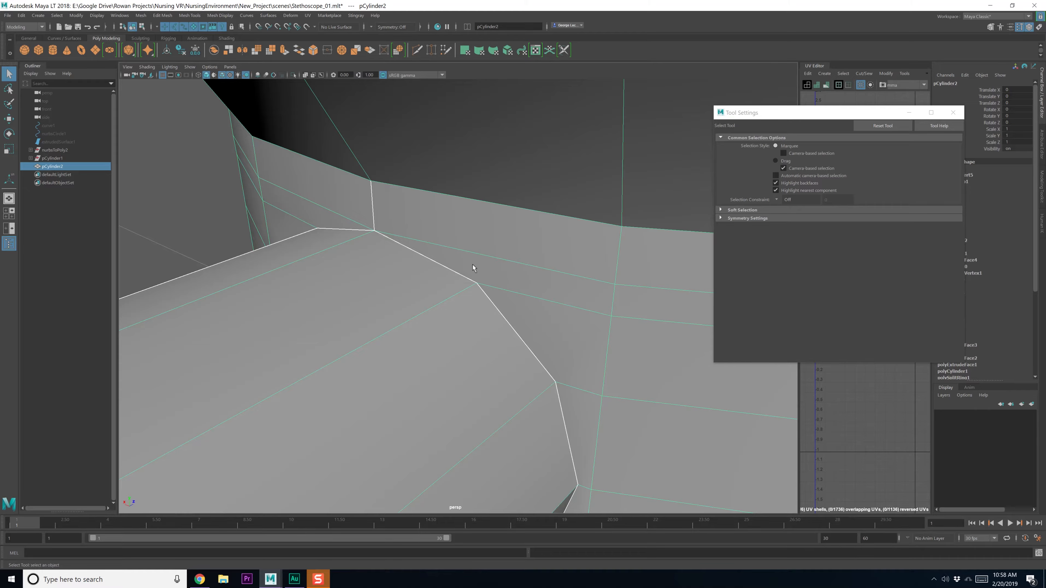
pyautogui.scroll(-5, 414, 250)
pyautogui.keyDown('alt'); pyautogui.moveTo(414, 250); pyautogui.dragTo(432, 256); pyautogui.keyUp('alt')
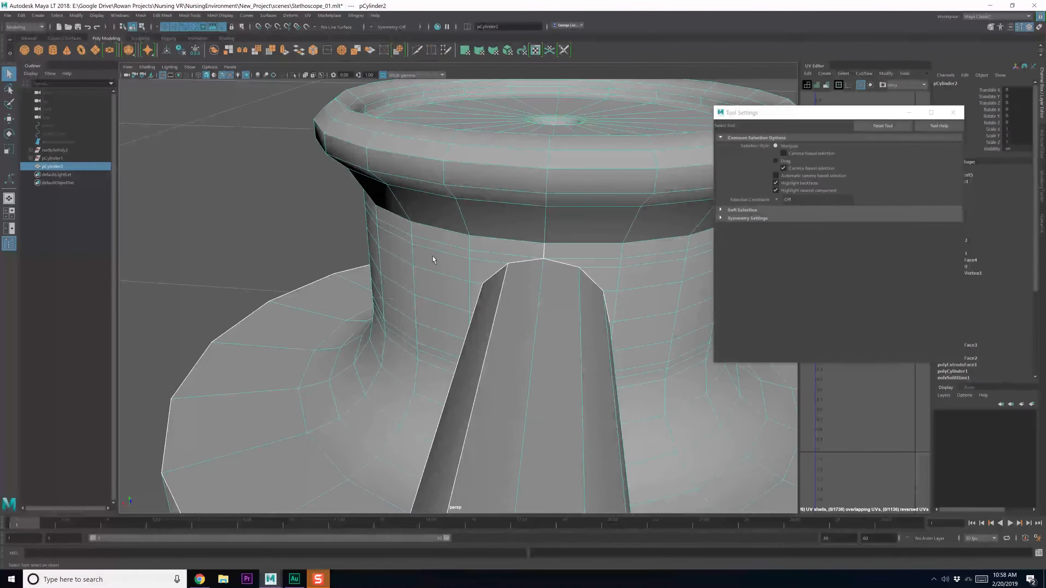
pyautogui.hotkey('ctrl', 's')
pyautogui.click(953, 112)
# Orbit out of the tube to frame the chest piece from above beside the reference photo
pyautogui.keyDown('alt'); pyautogui.moveTo(630, 288); pyautogui.dragTo(349, 277); pyautogui.keyUp('alt')
pyautogui.keyDown('alt'); pyautogui.moveTo(349, 277); pyautogui.dragTo(467, 252, button='middle'); pyautogui.keyUp('alt')
pyautogui.keyDown('alt'); pyautogui.moveTo(467, 252); pyautogui.dragTo(440, 250); pyautogui.keyUp('alt')
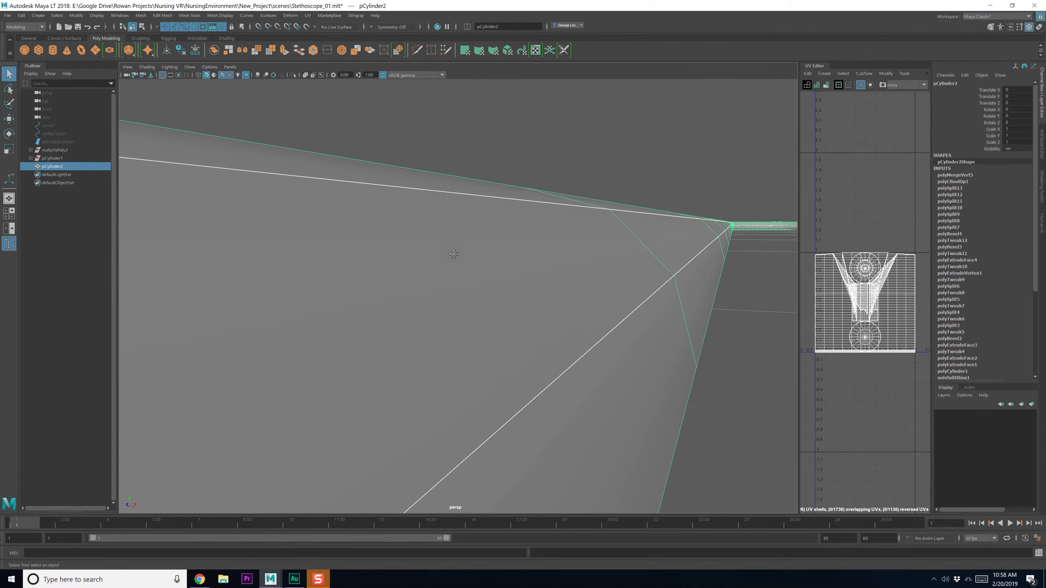
pyautogui.keyDown('alt'); pyautogui.moveTo(453, 255); pyautogui.dragTo(465, 250, button='middle'); pyautogui.keyUp('alt')
pyautogui.scroll(-10, 467, 240)
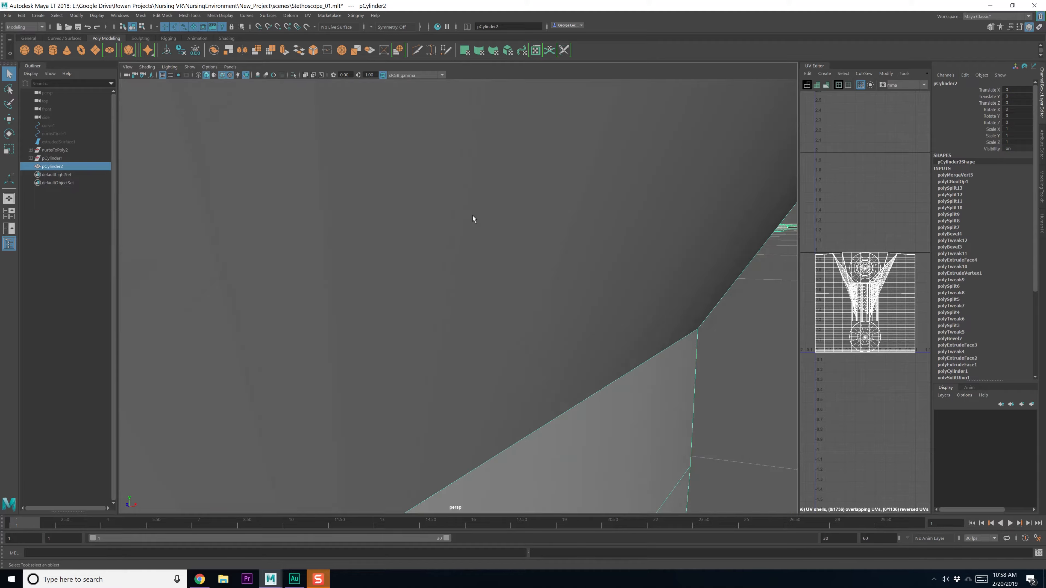
pyautogui.keyDown('alt'); pyautogui.moveTo(472, 216); pyautogui.dragTo(434, 289); pyautogui.keyUp('alt')
pyautogui.scroll(-10, 488, 285)
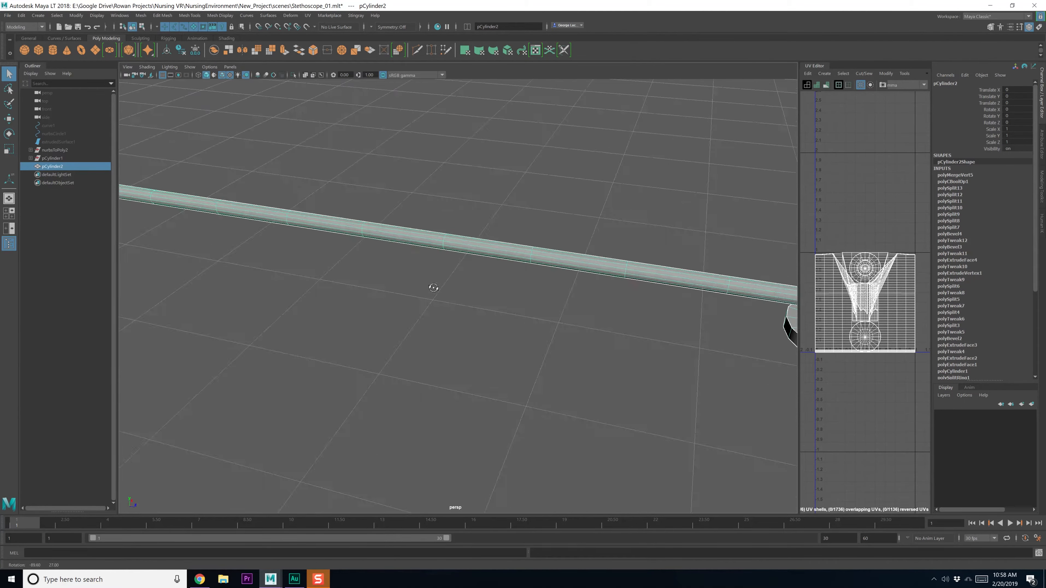
pyautogui.keyDown('alt'); pyautogui.moveTo(434, 289); pyautogui.dragTo(450, 271, button='middle'); pyautogui.keyUp('alt')
pyautogui.scroll(8, 371, 295)
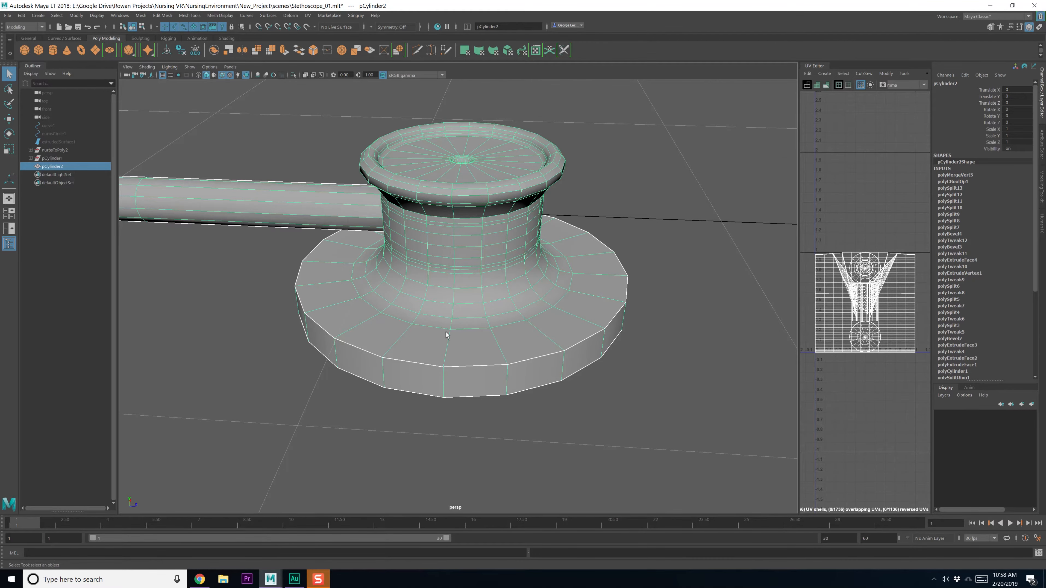
pyautogui.keyDown('alt'); pyautogui.moveTo(446, 334); pyautogui.dragTo(441, 386); pyautogui.keyUp('alt')
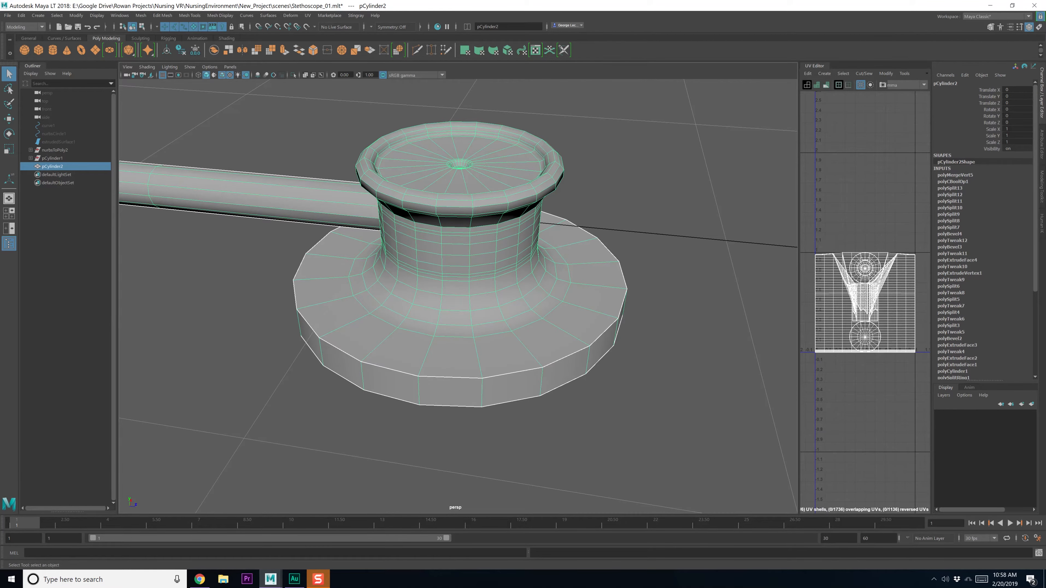
pyautogui.moveTo(1045, 163); pyautogui.dragTo(1045, 141)
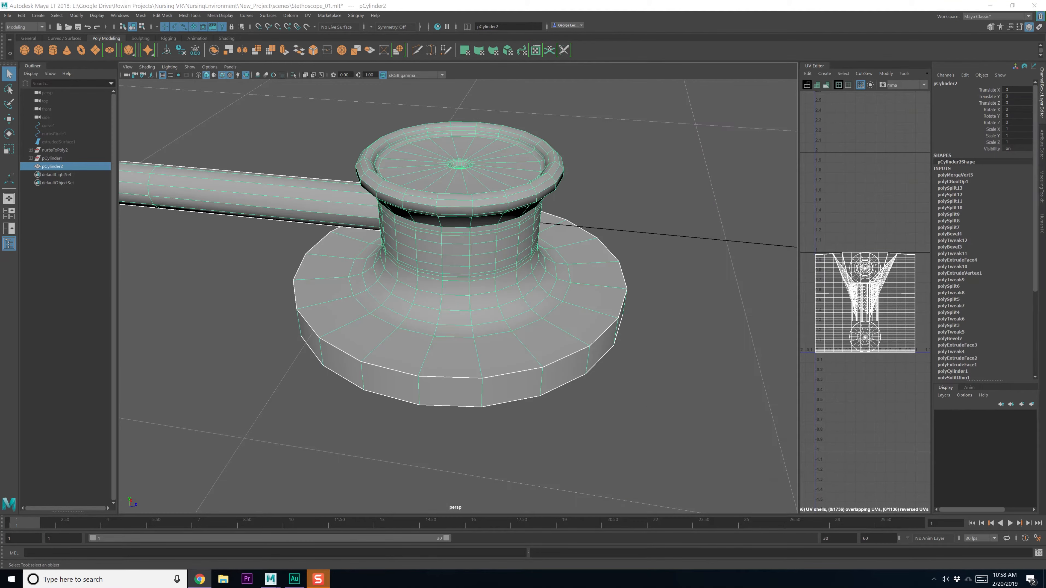
# Extrude the ring of base rim side faces outward into a wider lip
pyautogui.rightClick(437, 347)
pyautogui.click(437, 371)
pyautogui.click(434, 389)
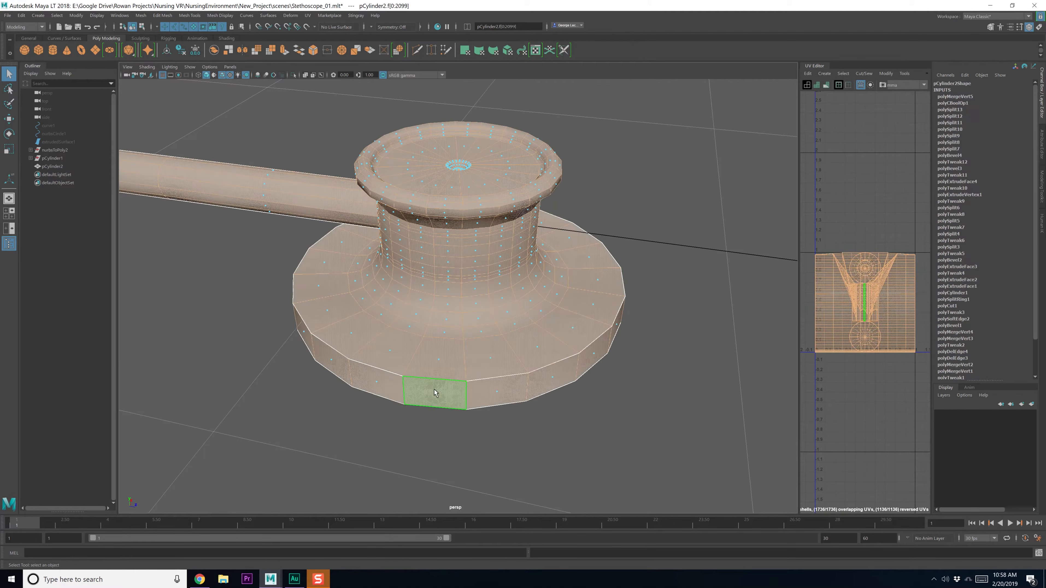
pyautogui.keyDown('shift'); pyautogui.doubleClick(500, 395); pyautogui.keyUp('shift')
pyautogui.keyDown('shift'); pyautogui.rightClick(497, 393); pyautogui.keyUp('shift')
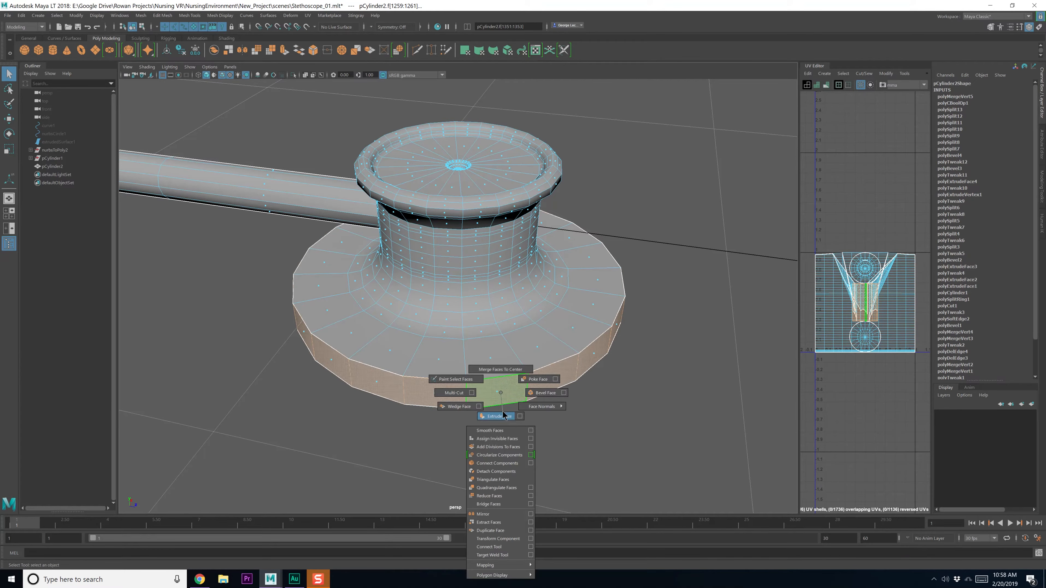
pyautogui.click(406, 366)
pyautogui.moveTo(276, 340)
pyautogui.mouseDown()
pyautogui.moveTo(266, 355)
pyautogui.moveTo(286, 343)
pyautogui.mouseUp()
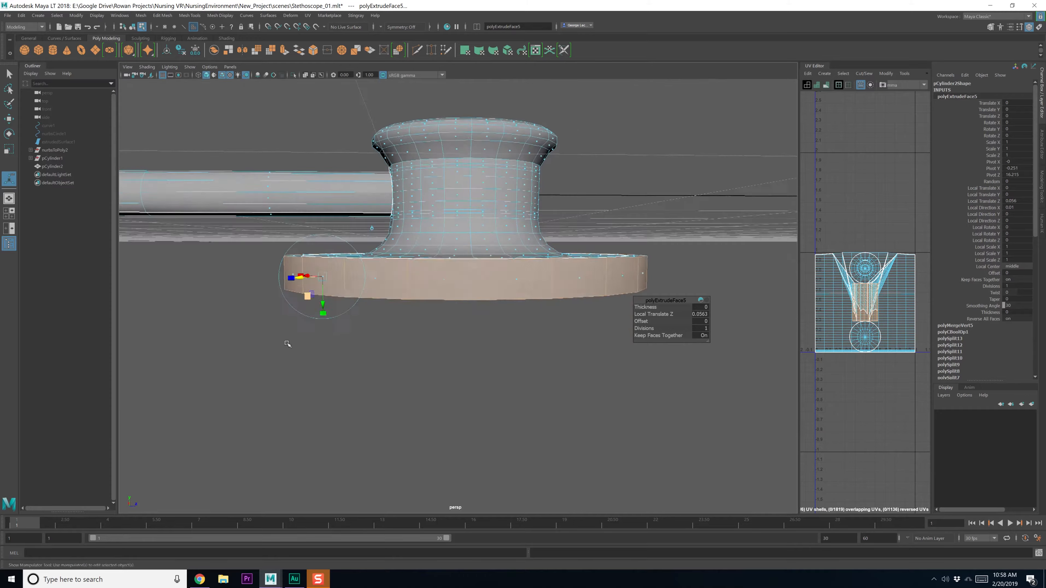
# Scale the rim's top and bottom edge loops closer together vertically
pyautogui.moveTo(383, 294); pyautogui.dragTo(379, 272, button='right')
pyautogui.doubleClick(380, 266)
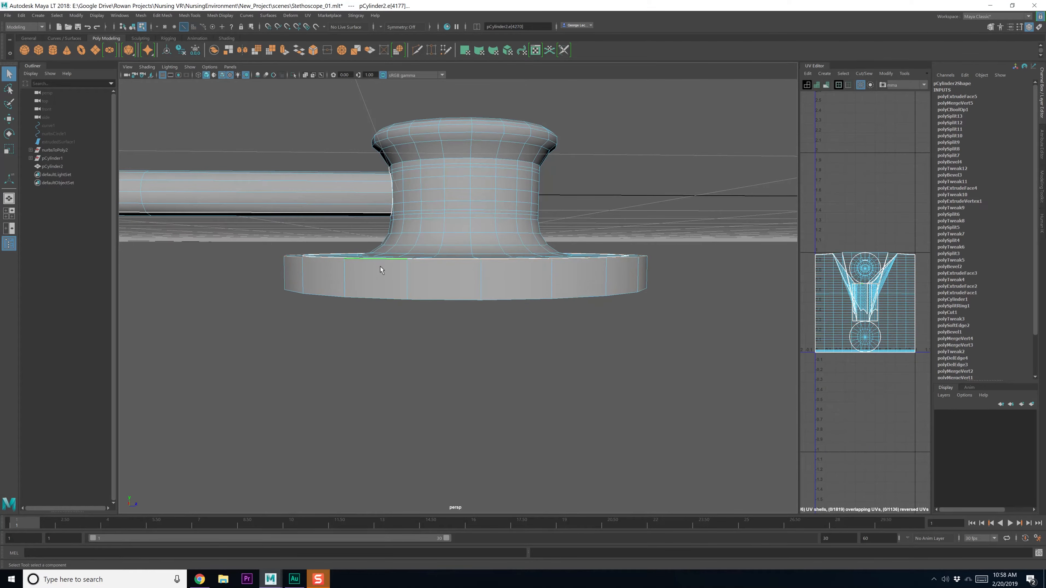
pyautogui.keyDown('shift'); pyautogui.doubleClick(378, 290); pyautogui.keyUp('shift')
pyautogui.press('r')
pyautogui.moveTo(466, 233); pyautogui.dragTo(323, 346)
pyautogui.press('w')
# Bevel the rim's edge loops with a fraction of 0.6
pyautogui.press('q')
pyautogui.keyDown('shift'); pyautogui.doubleClick(329, 333); pyautogui.keyUp('shift')
pyautogui.keyDown('shift'); pyautogui.moveTo(325, 331); pyautogui.dragTo(370, 328, button='right'); pyautogui.keyUp('shift')
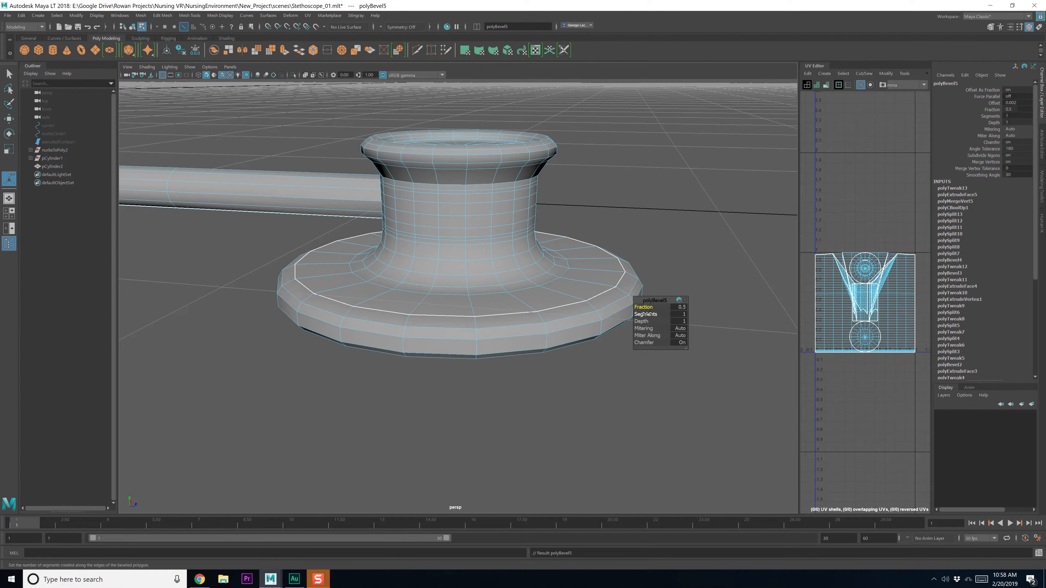
pyautogui.moveTo(645, 314); pyautogui.dragTo(645, 314)
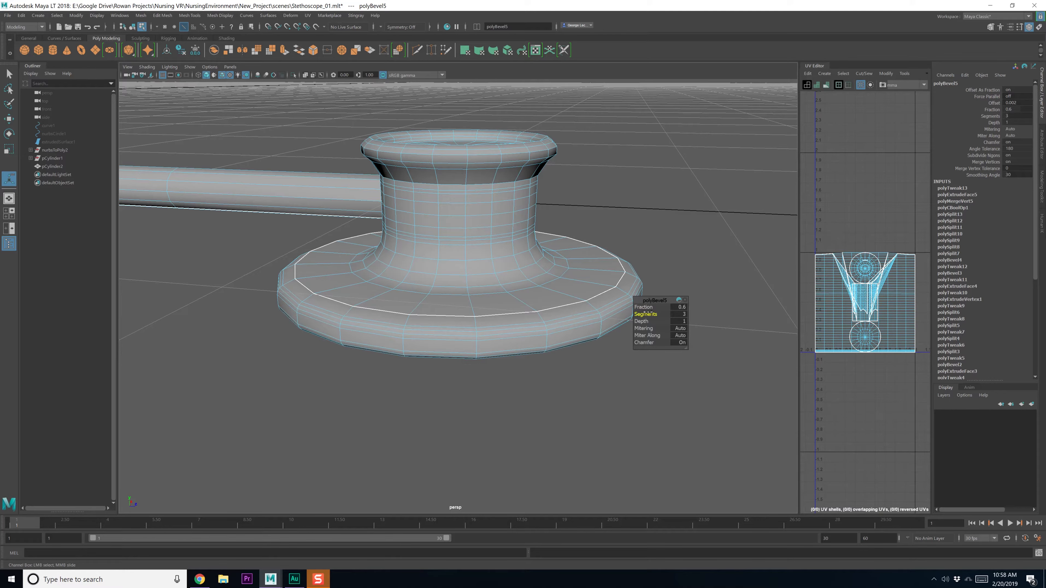
pyautogui.keyDown('alt'); pyautogui.moveTo(535, 334); pyautogui.dragTo(527, 341); pyautogui.keyUp('alt')
pyautogui.press('q')
pyautogui.press('F8')
pyautogui.press('F8')
pyautogui.press('F8')
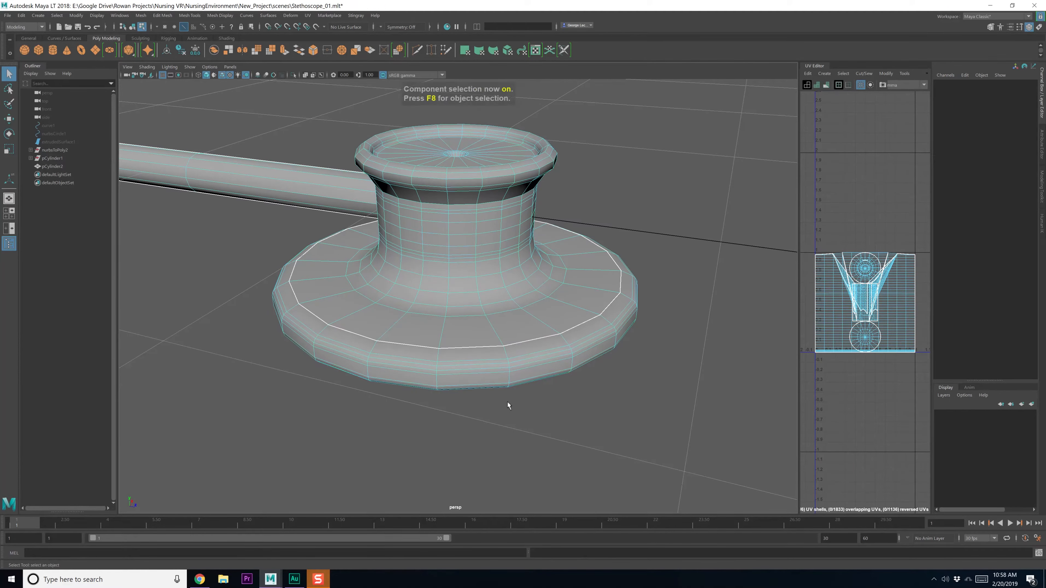
# Orbit under the chest piece and select an inner edge ring on its underside
pyautogui.click(504, 400)
pyautogui.keyDown('alt'); pyautogui.moveTo(490, 449); pyautogui.dragTo(508, 269); pyautogui.keyUp('alt')
pyautogui.click(467, 289)
pyautogui.moveTo(467, 274); pyautogui.dragTo(470, 238, button='right')
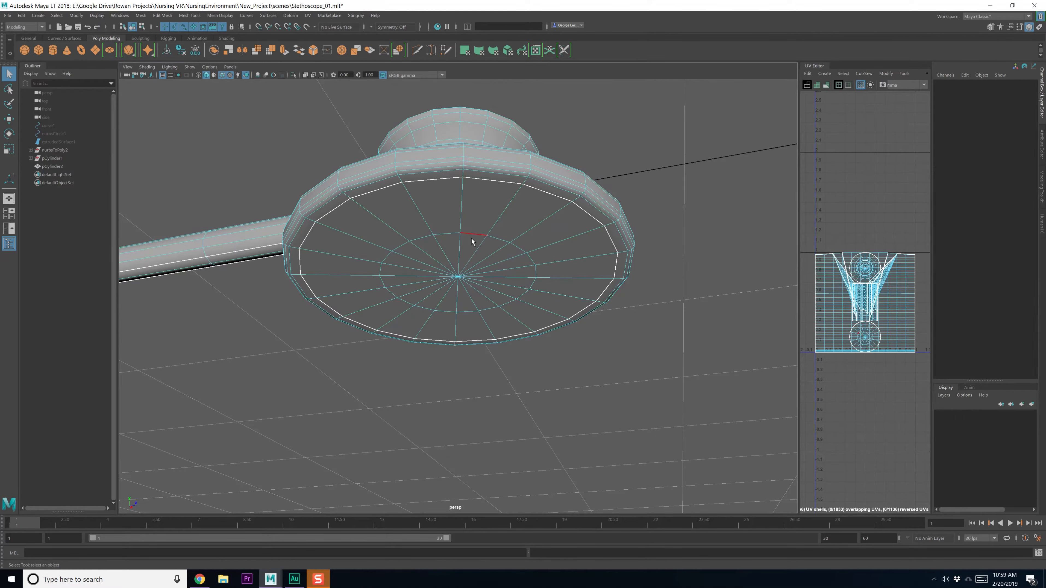
pyautogui.doubleClick(471, 238)
pyautogui.press('w')
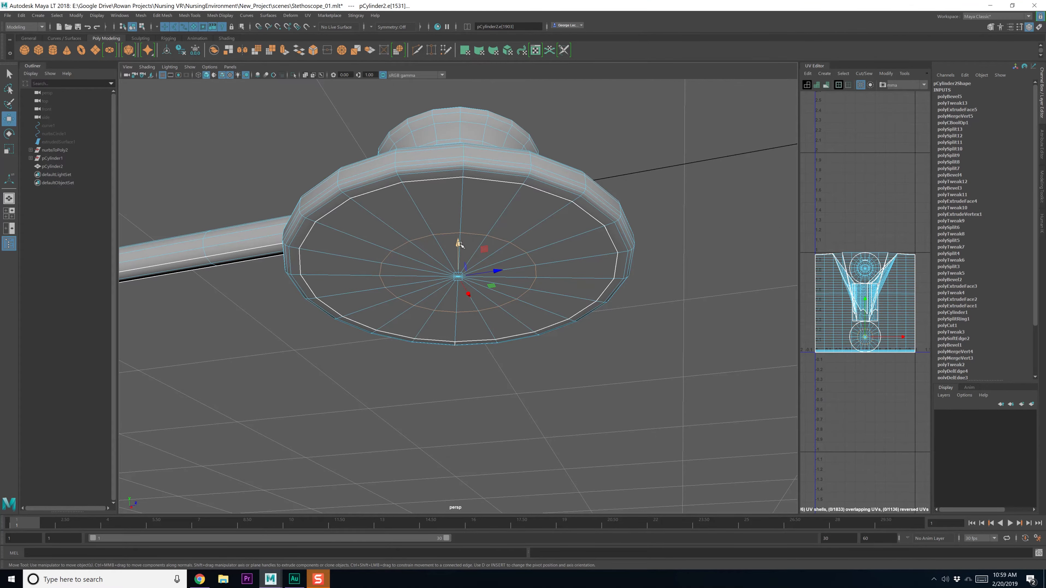
pyautogui.press('q')
# Raise the underside's centre vertex slightly in Y
pyautogui.moveTo(471, 295)
pyautogui.mouseDown(button='right')
pyautogui.moveTo(454, 297)
pyautogui.moveTo(458, 283)
pyautogui.mouseUp(button='right')
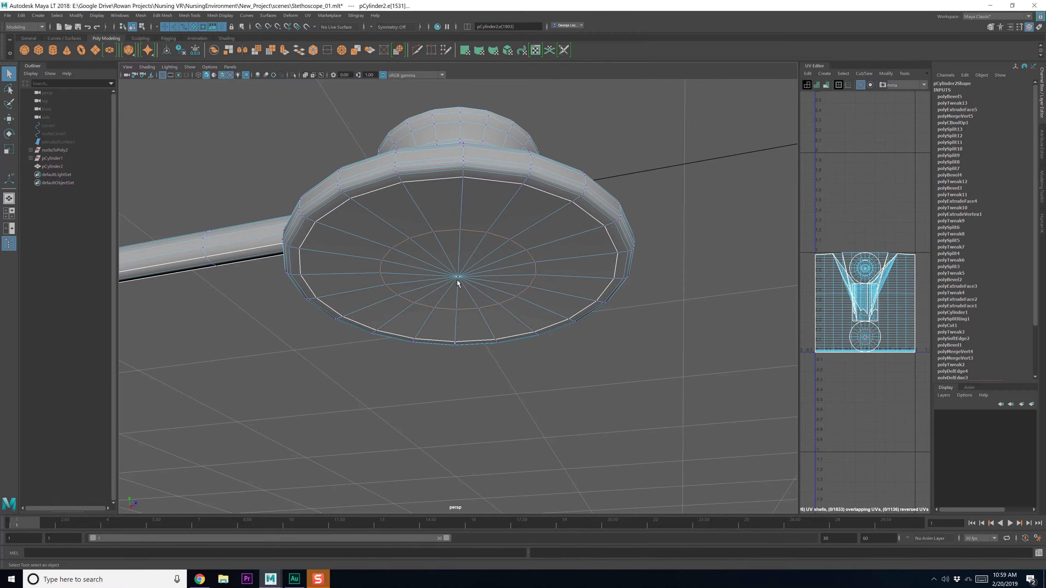
pyautogui.click(457, 282)
pyautogui.press('w')
pyautogui.moveTo(458, 257); pyautogui.dragTo(440, 300)
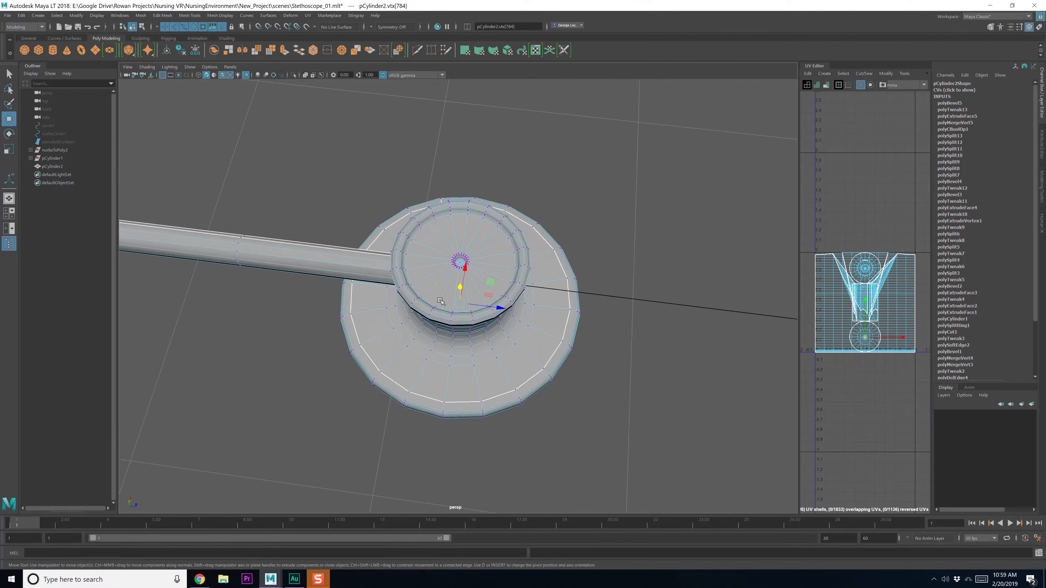
pyautogui.scroll(-5, 441, 301)
pyautogui.press('F8')
# Save the scene as Stethoscope_01.mlt and run a command from the Edit menu
pyautogui.click(366, 398)
pyautogui.scroll(-12, 360, 376)
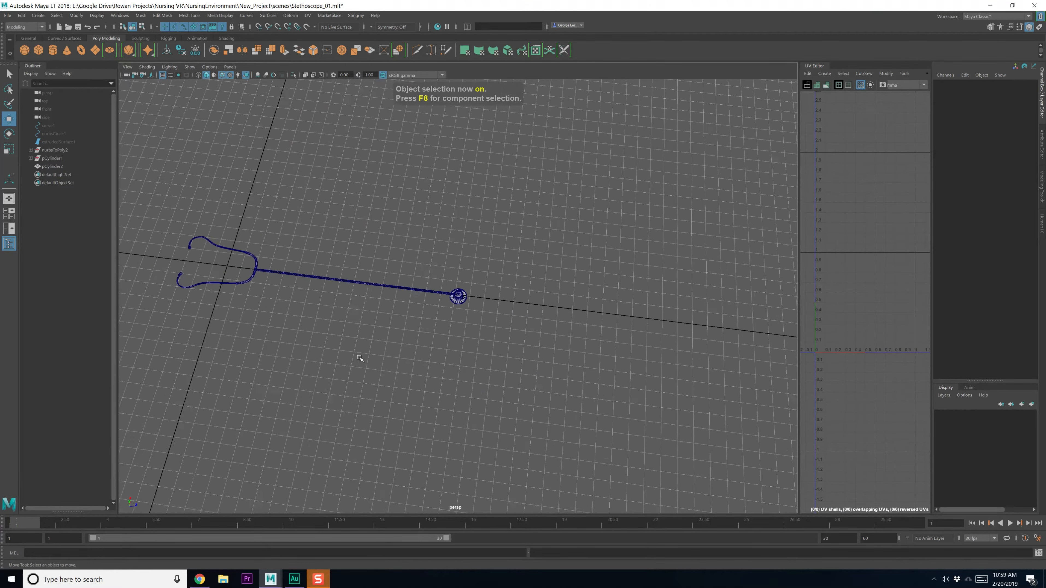
pyautogui.keyDown('alt'); pyautogui.moveTo(359, 358); pyautogui.dragTo(350, 192); pyautogui.keyUp('alt')
pyautogui.hotkey('ctrl', 's')
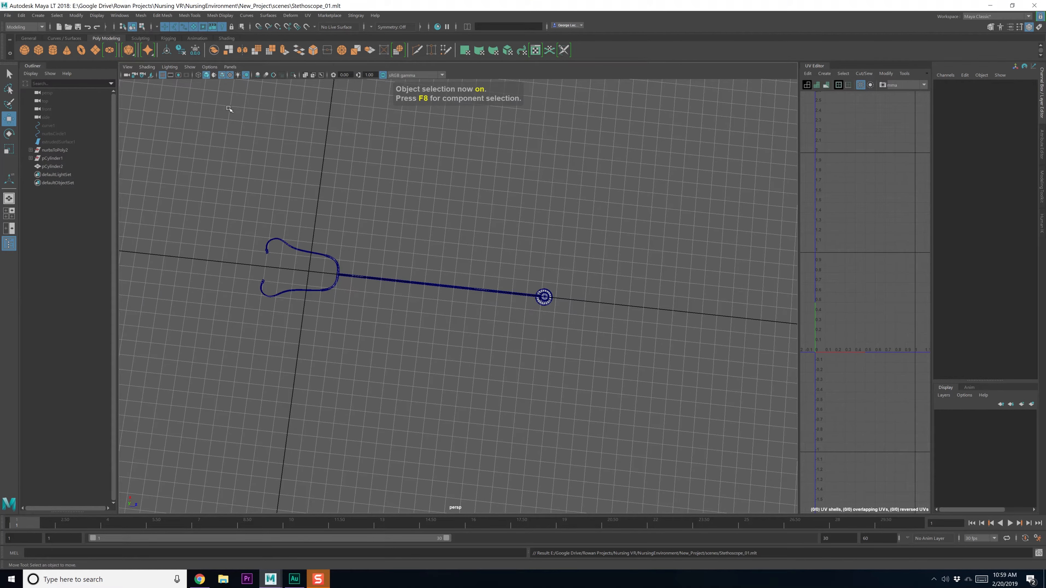
pyautogui.click(22, 16)
pyautogui.moveTo(45, 105)
pyautogui.click(177, 115)
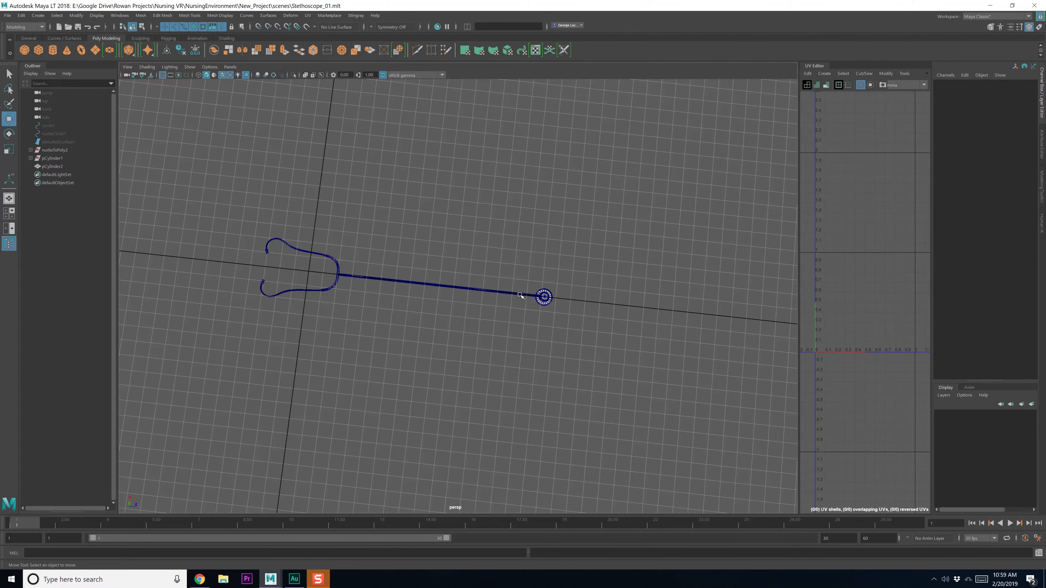
# Select the stethoscope mesh, then deselect it and frame the whole model
pyautogui.click(542, 301)
pyautogui.keyDown('alt'); pyautogui.moveTo(535, 310); pyautogui.dragTo(485, 306, button='middle'); pyautogui.keyUp('alt')
pyautogui.scroll(5, 480, 331)
pyautogui.press('F8')
pyautogui.press('F8')
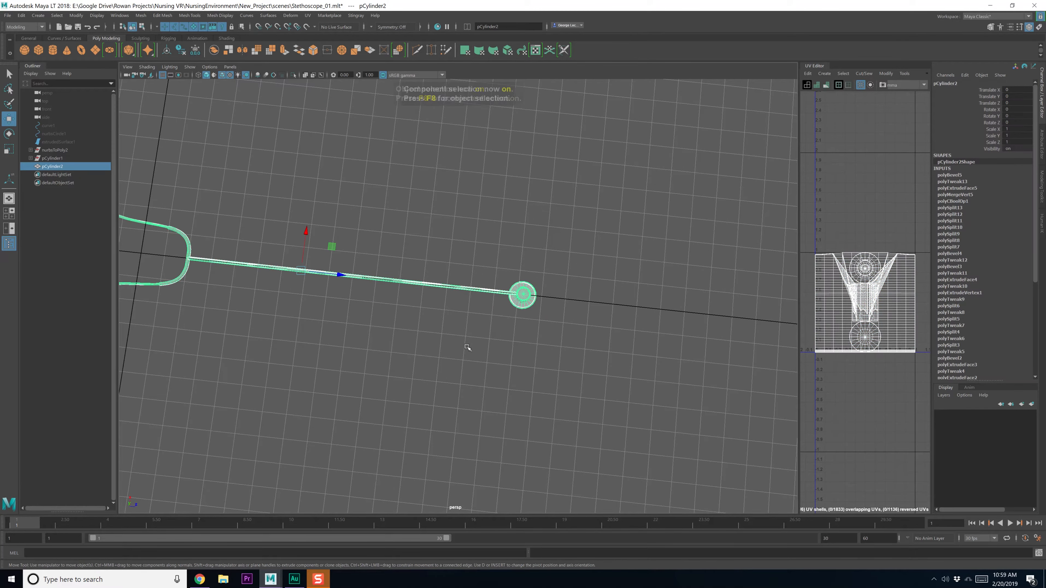
pyautogui.click(495, 318)
pyautogui.keyDown('alt'); pyautogui.moveTo(495, 318); pyautogui.dragTo(492, 304); pyautogui.keyUp('alt')
# Select the stethoscope mesh pCylinder2 and frame the chest piece up close
pyautogui.press('q')
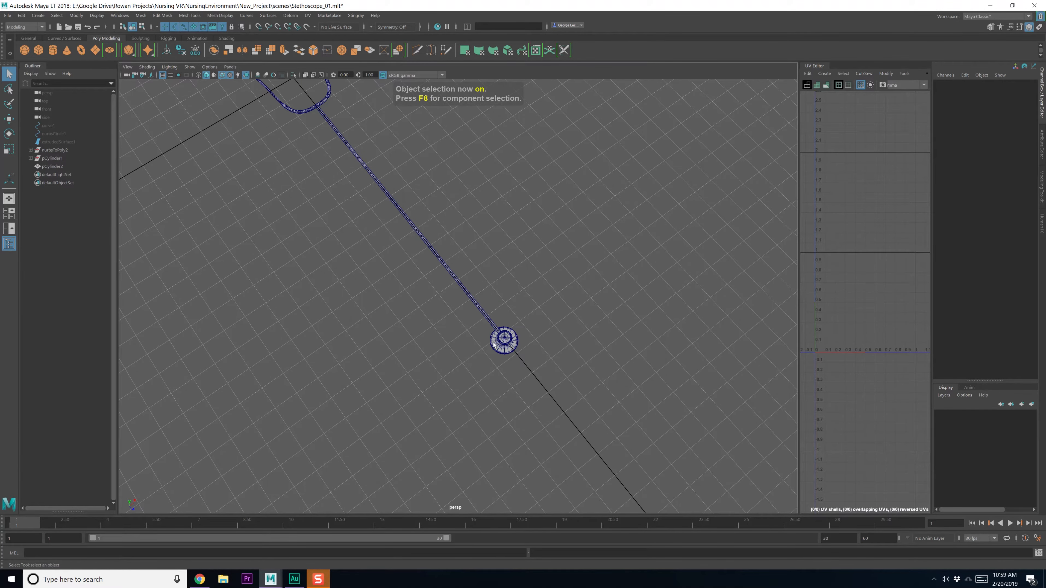
pyautogui.click(501, 350)
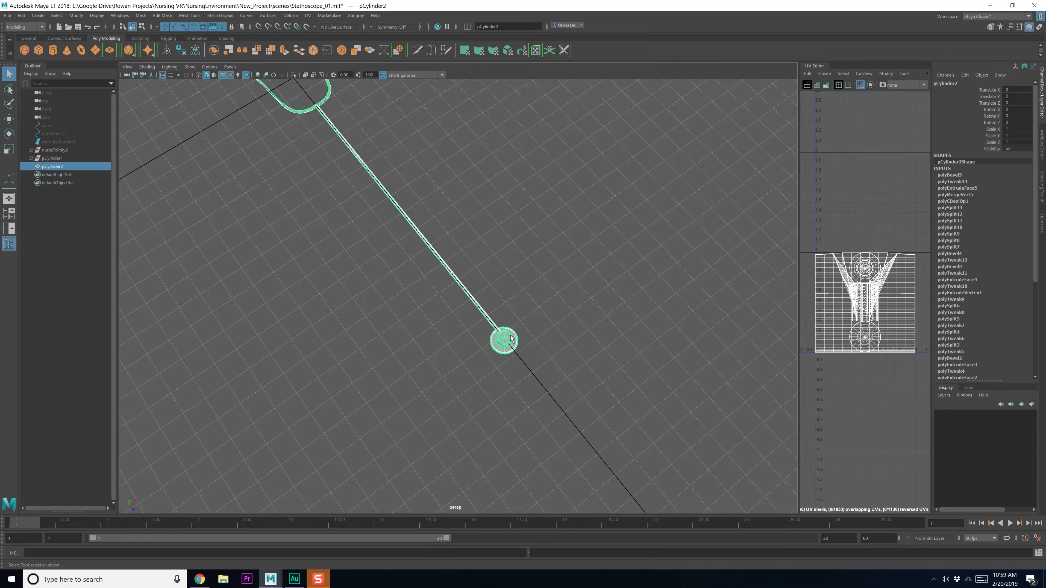
pyautogui.keyDown('alt'); pyautogui.moveTo(458, 335); pyautogui.dragTo(476, 351, button='middle'); pyautogui.keyUp('alt')
pyautogui.keyDown('alt'); pyautogui.moveTo(512, 350); pyautogui.dragTo(530, 346); pyautogui.keyUp('alt')
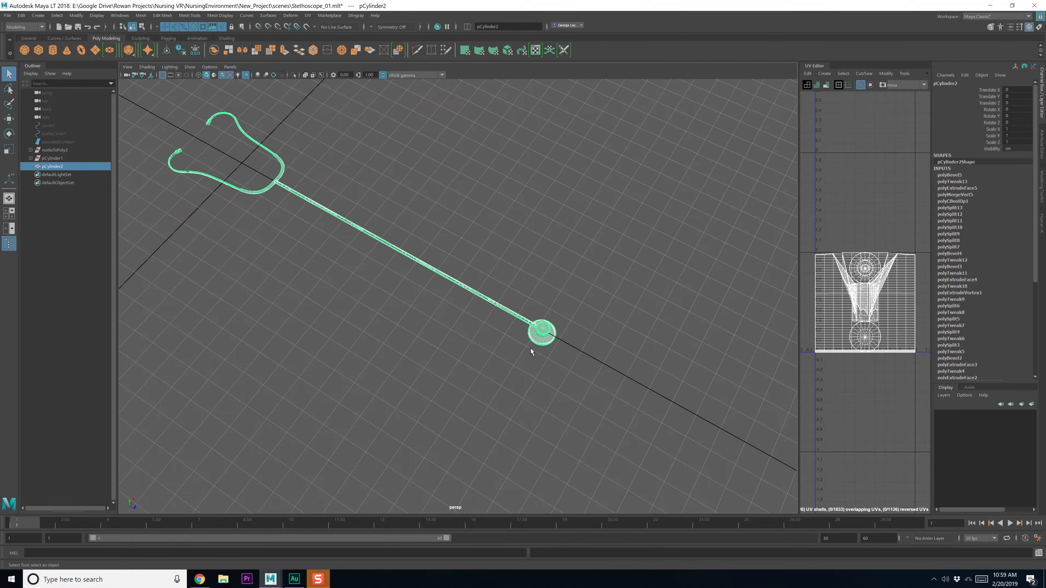
pyautogui.keyDown('alt'); pyautogui.moveTo(531, 346); pyautogui.dragTo(622, 323, button='right'); pyautogui.keyUp('alt')
pyautogui.keyDown('alt'); pyautogui.moveTo(622, 323); pyautogui.dragTo(420, 297, button='middle'); pyautogui.keyUp('alt')
pyautogui.keyDown('alt'); pyautogui.moveTo(420, 296); pyautogui.dragTo(427, 297); pyautogui.keyUp('alt')
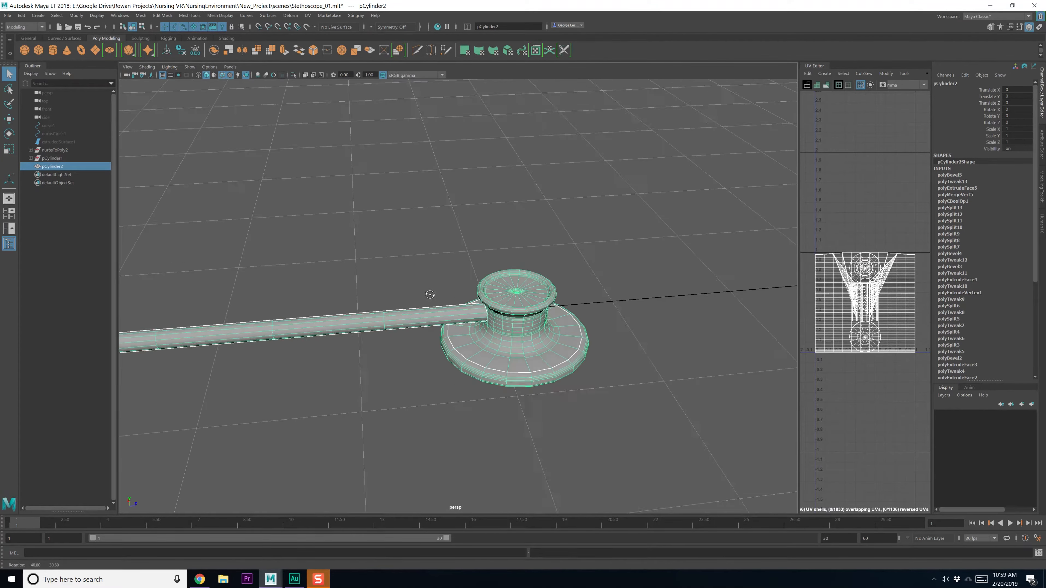
pyautogui.keyDown('alt'); pyautogui.moveTo(427, 297); pyautogui.dragTo(543, 324, button='right'); pyautogui.keyUp('alt')
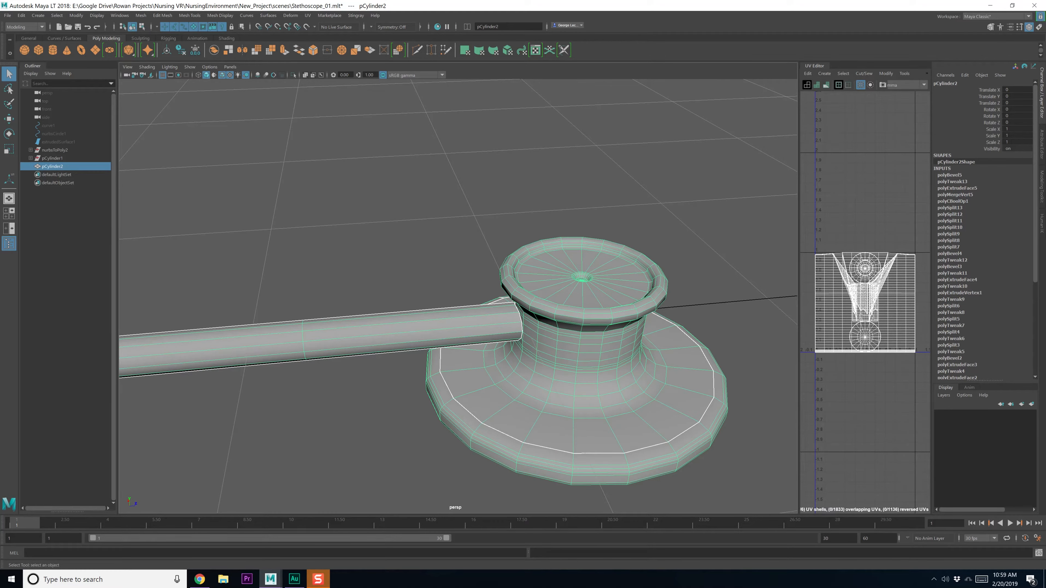
# Compare the chest piece with the reference photo, then start a Multi-Cut across the tube
pyautogui.hotkey('alt', 'Tab')
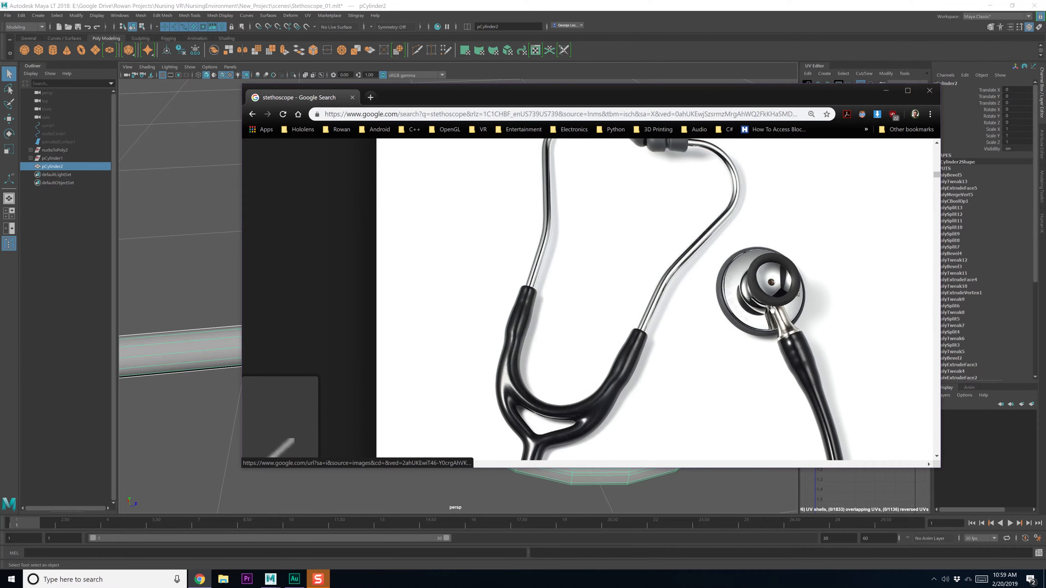
pyautogui.hotkey('alt', 'Tab')
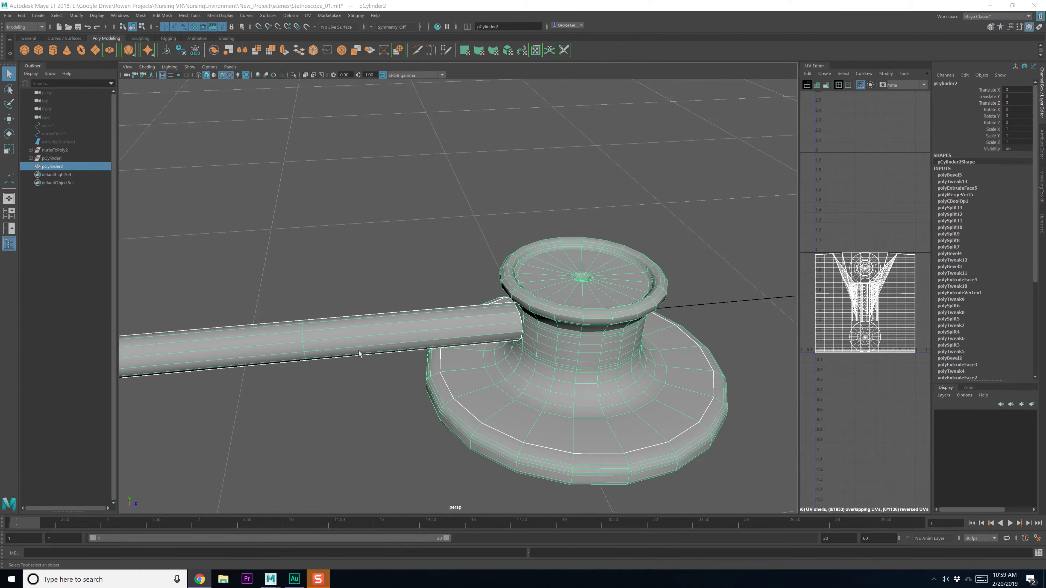
pyautogui.keyDown('alt'); pyautogui.moveTo(379, 349); pyautogui.dragTo(360, 346); pyautogui.keyUp('alt')
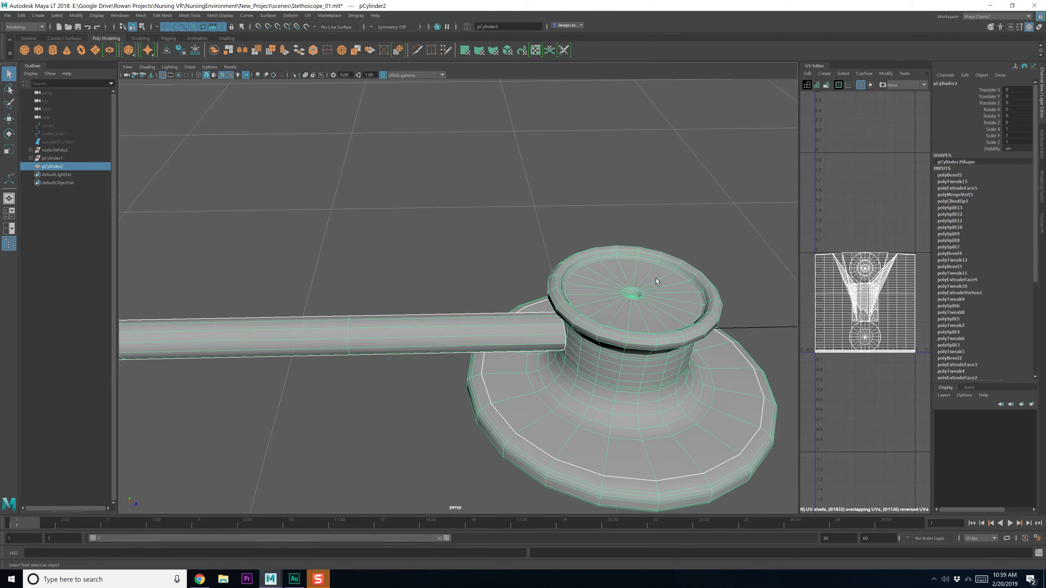
pyautogui.hotkey('alt', 'Tab')
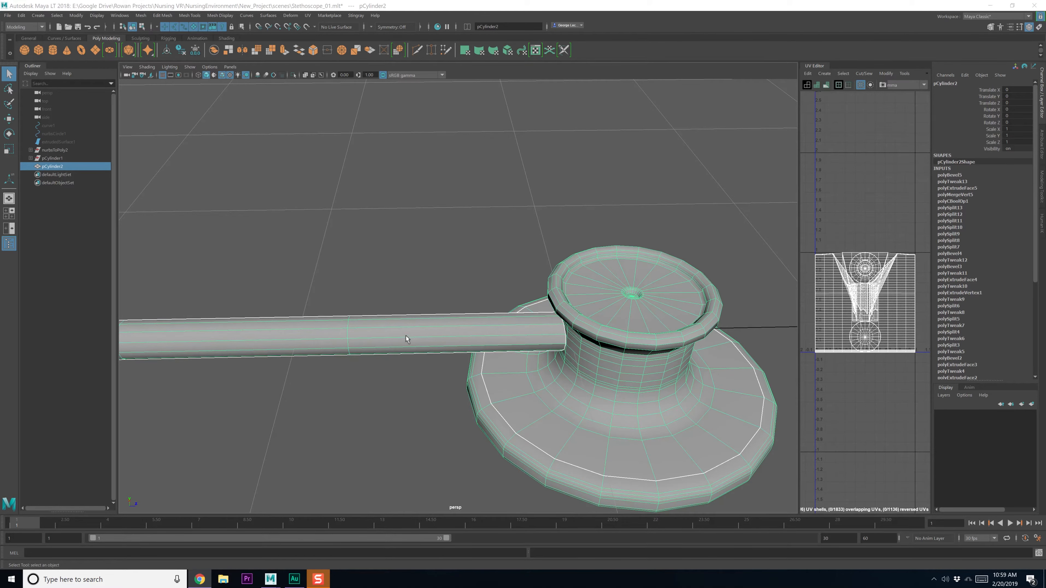
pyautogui.keyDown('alt'); pyautogui.moveTo(406, 338); pyautogui.dragTo(412, 311); pyautogui.keyUp('alt')
pyautogui.keyDown('shift'); pyautogui.moveTo(434, 341); pyautogui.dragTo(398, 340, button='right'); pyautogui.keyUp('shift')
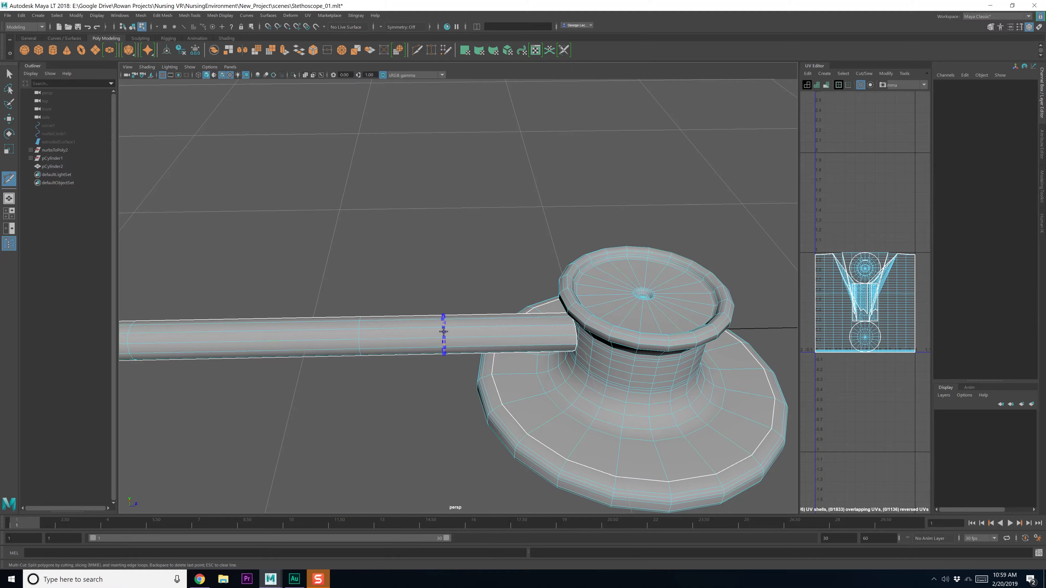
# Cut a new edge loop around the tube and scale it up into a bulge
pyautogui.keyDown('ctrl'); pyautogui.click(449, 331); pyautogui.keyUp('ctrl')
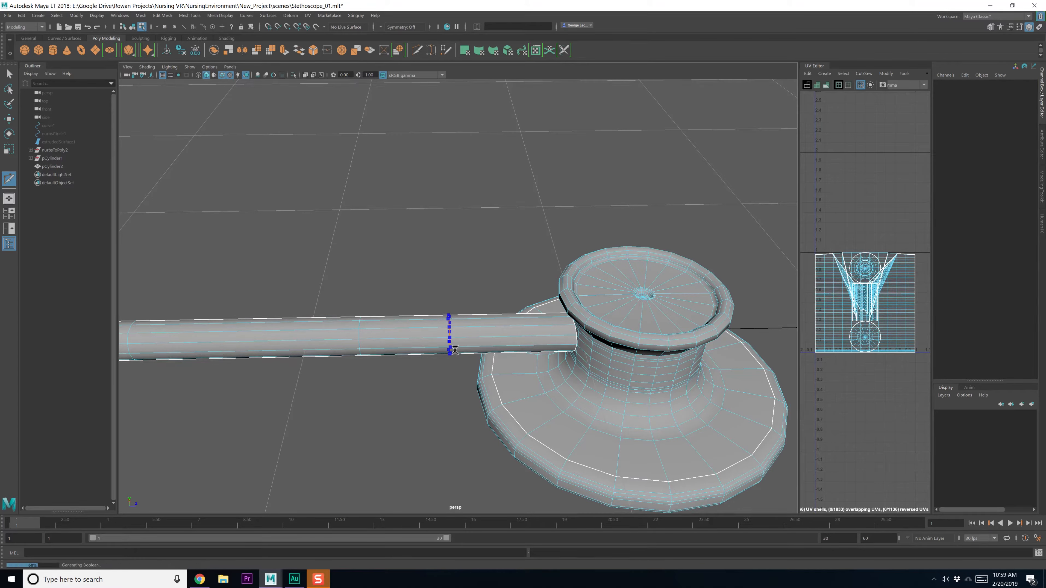
pyautogui.press('q')
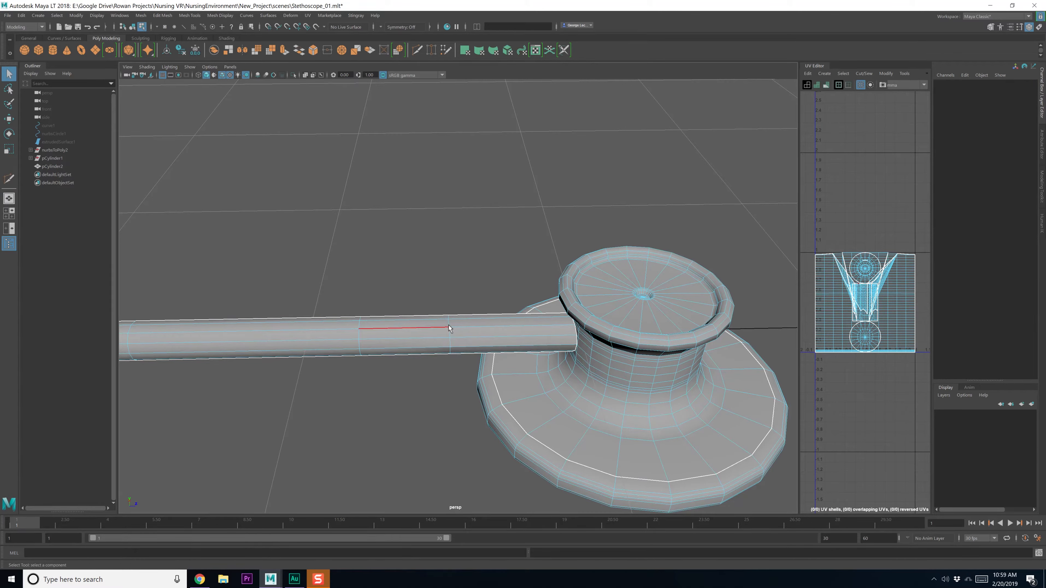
pyautogui.moveTo(449, 328); pyautogui.dragTo(450, 298, button='right')
pyautogui.doubleClick(450, 329)
pyautogui.press('e')
pyautogui.press('r')
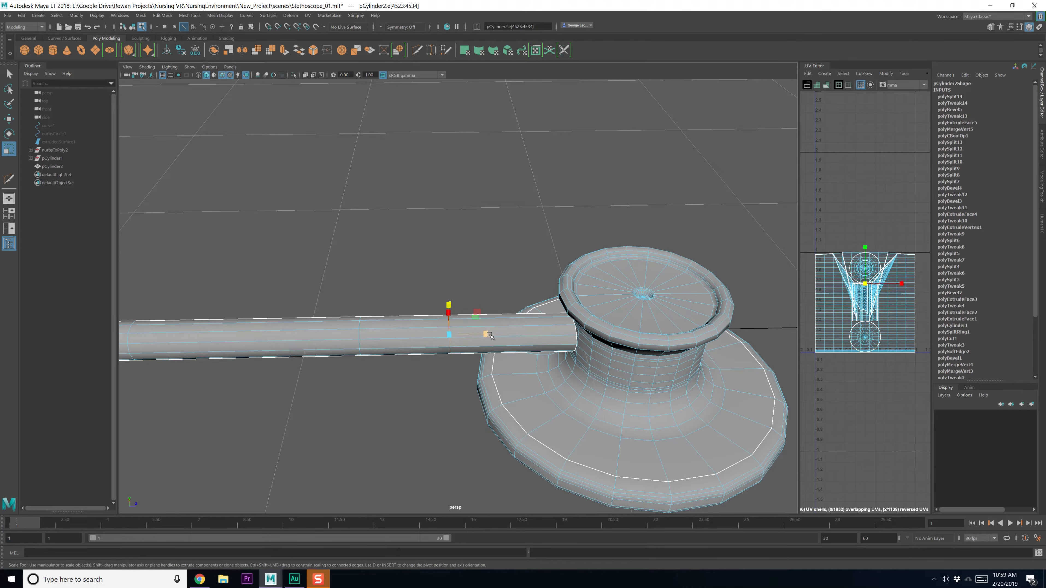
pyautogui.press('w')
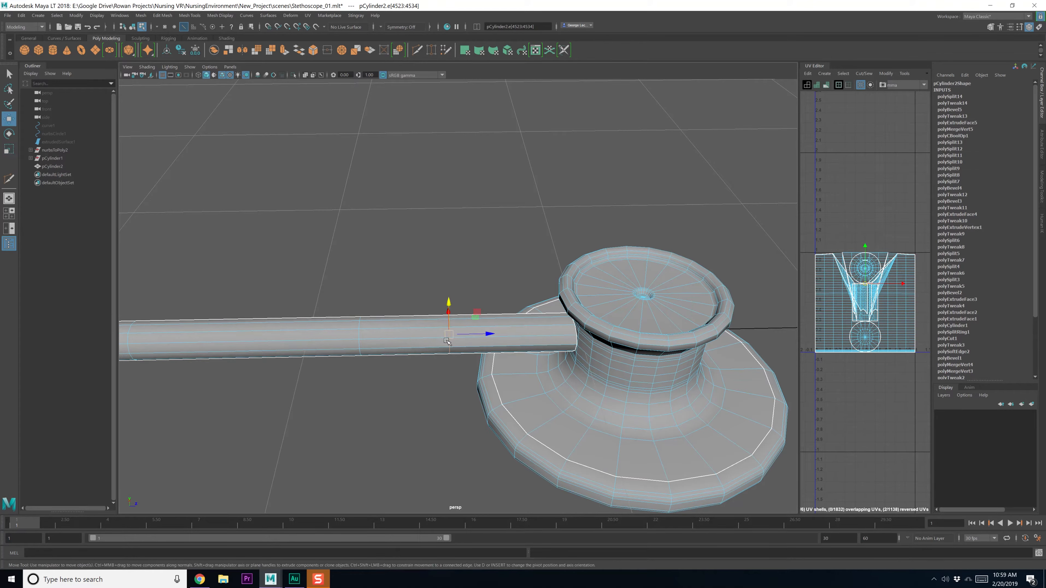
pyautogui.press('r')
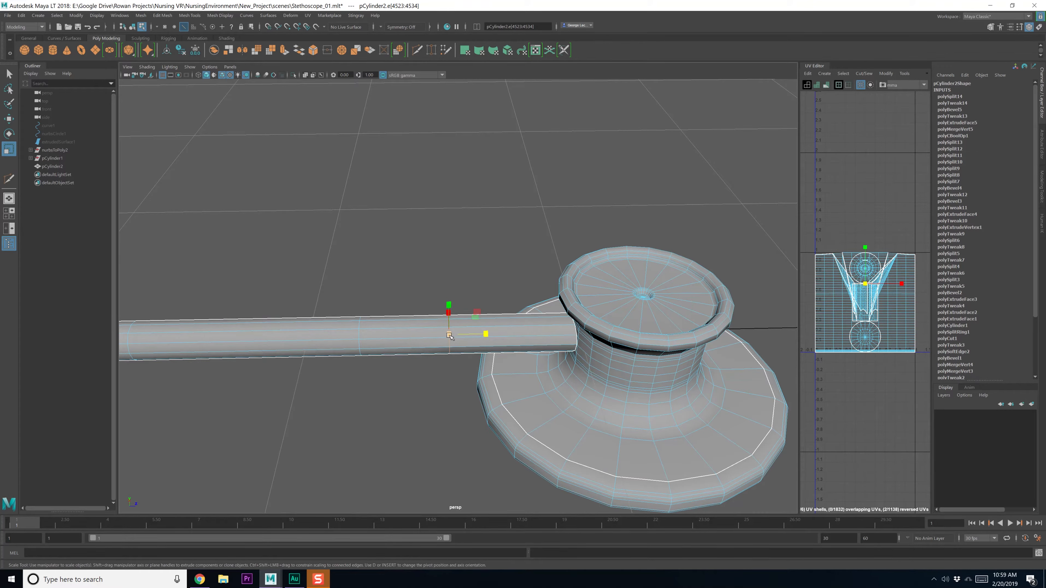
pyautogui.moveTo(449, 336); pyautogui.dragTo(462, 339)
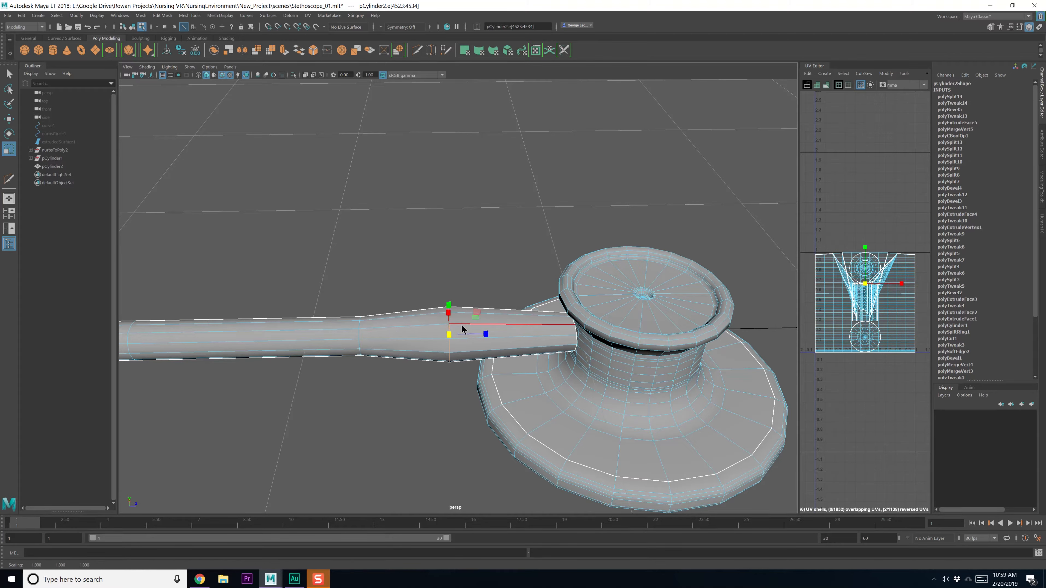
# Bevel the enlarged edge loop with a fraction of 0.2
pyautogui.keyDown('shift'); pyautogui.moveTo(462, 329); pyautogui.dragTo(511, 333, button='right'); pyautogui.keyUp('shift')
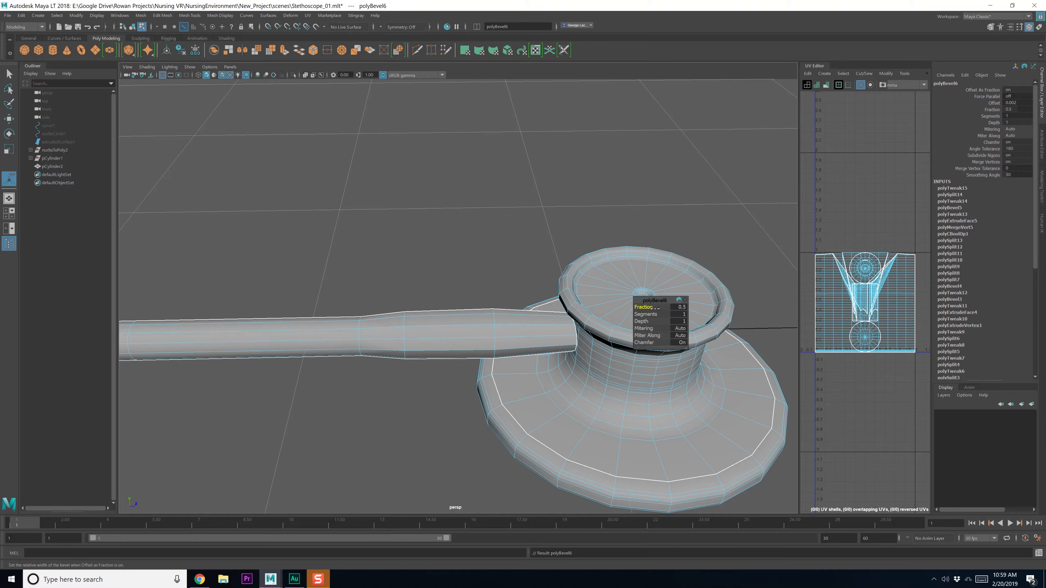
pyautogui.moveTo(654, 308); pyautogui.dragTo(652, 315)
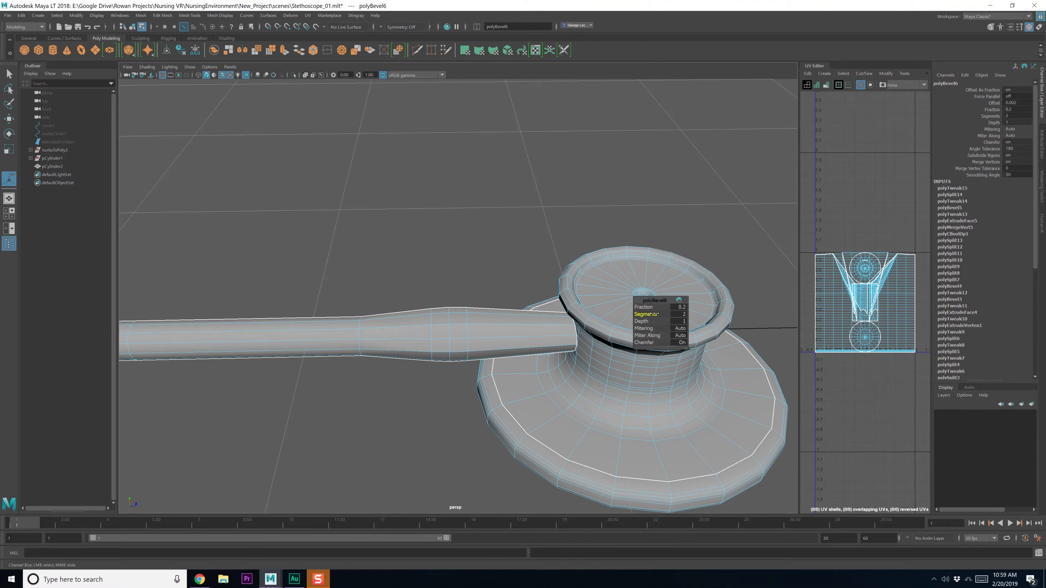
pyautogui.moveTo(480, 327)
pyautogui.mouseDown(button='right')
pyautogui.moveTo(456, 328)
pyautogui.moveTo(481, 327)
pyautogui.moveTo(474, 315)
pyautogui.mouseUp(button='right')
# Slide another tube edge loop toward the chest piece and bevel it with 2 segments
pyautogui.doubleClick(469, 323)
pyautogui.press('e')
pyautogui.press('w')
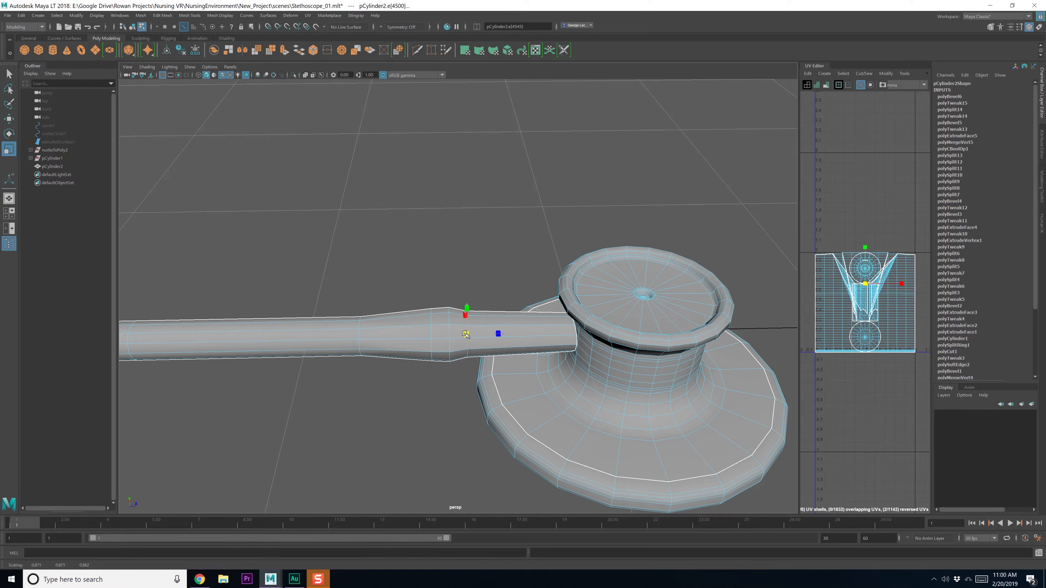
pyautogui.moveTo(509, 335); pyautogui.dragTo(506, 335)
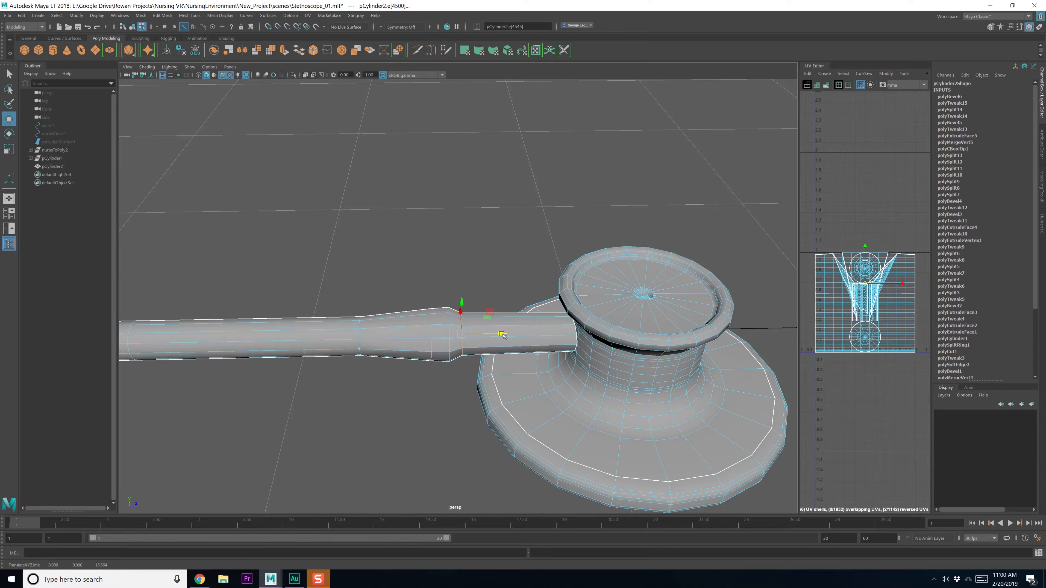
pyautogui.keyDown('shift'); pyautogui.moveTo(480, 326); pyautogui.dragTo(509, 329, button='right'); pyautogui.keyUp('shift')
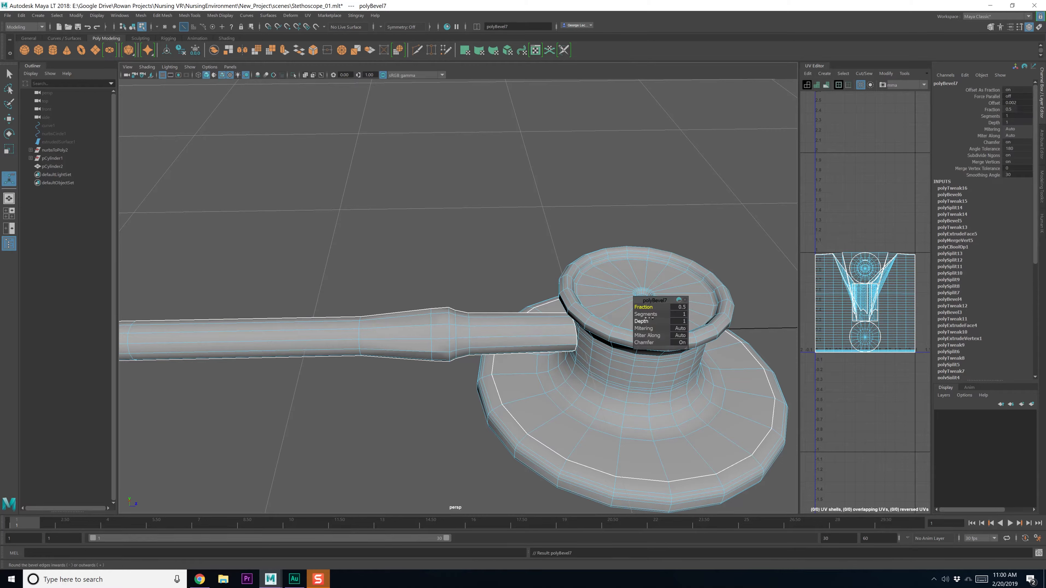
pyautogui.moveTo(648, 314); pyautogui.dragTo(649, 314)
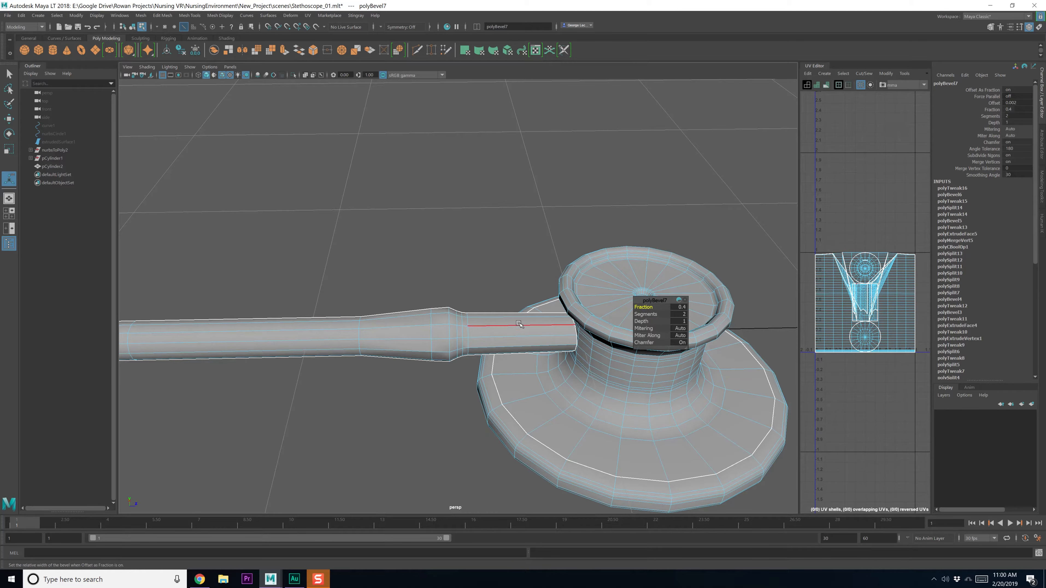
# Widen the collar's edge loop slightly and bevel two neighbouring collar loops
pyautogui.keyDown('alt'); pyautogui.moveTo(465, 333); pyautogui.dragTo(469, 322, button='middle'); pyautogui.keyUp('alt')
pyautogui.doubleClick(453, 309)
pyautogui.press('r')
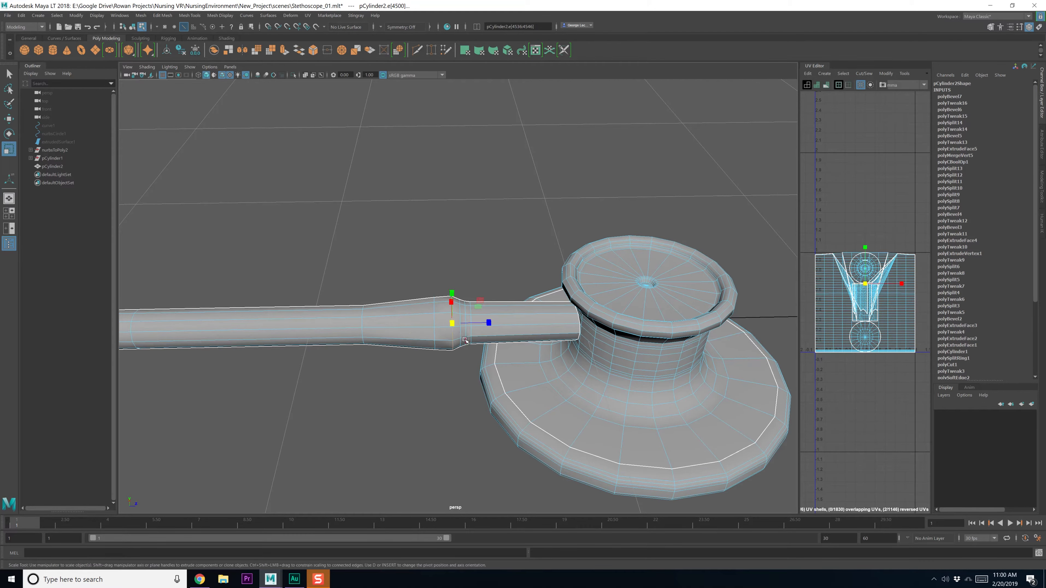
pyautogui.moveTo(452, 324); pyautogui.dragTo(454, 325)
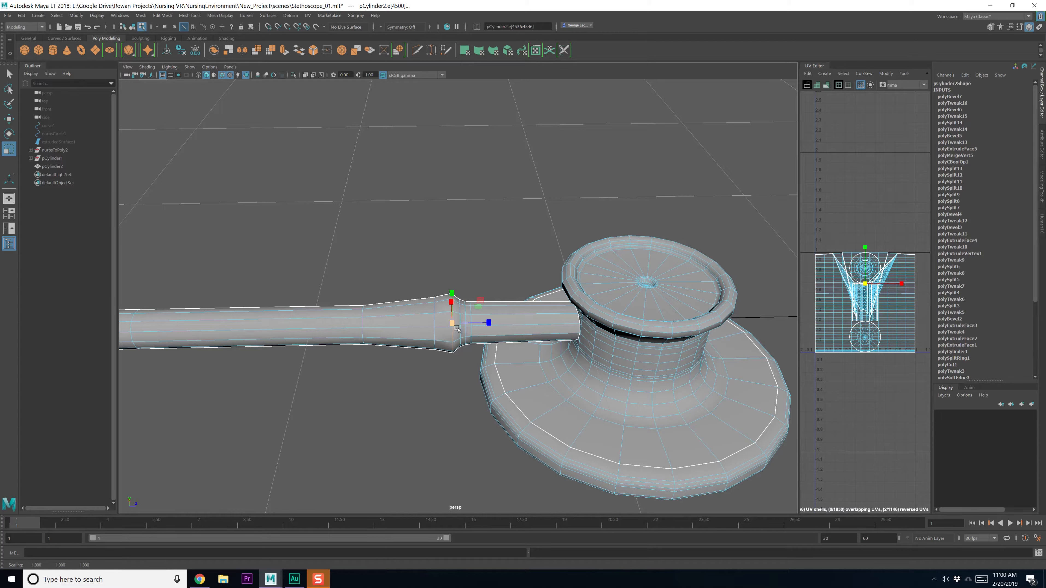
pyautogui.doubleClick(432, 307)
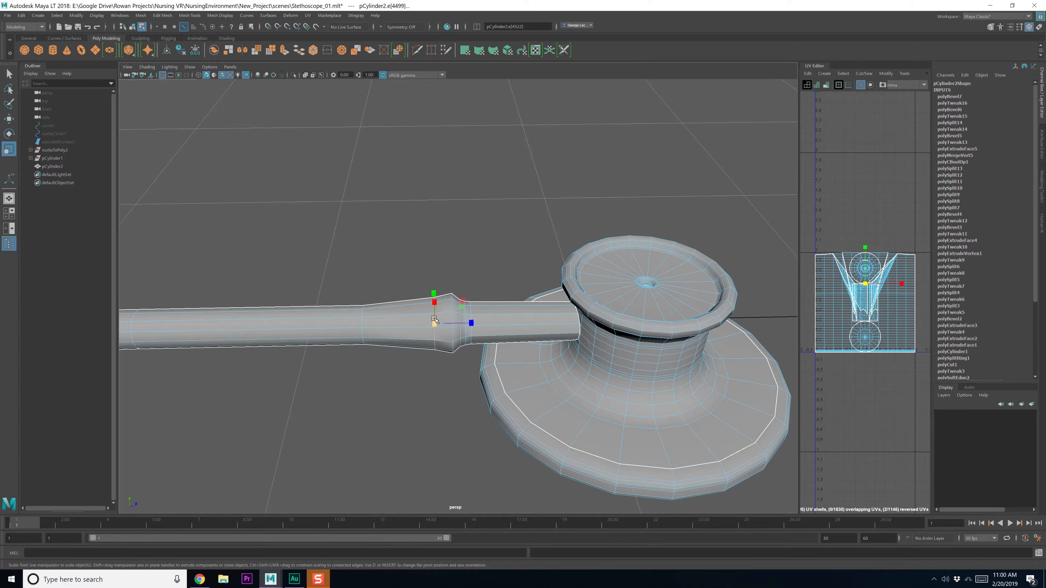
pyautogui.press('w')
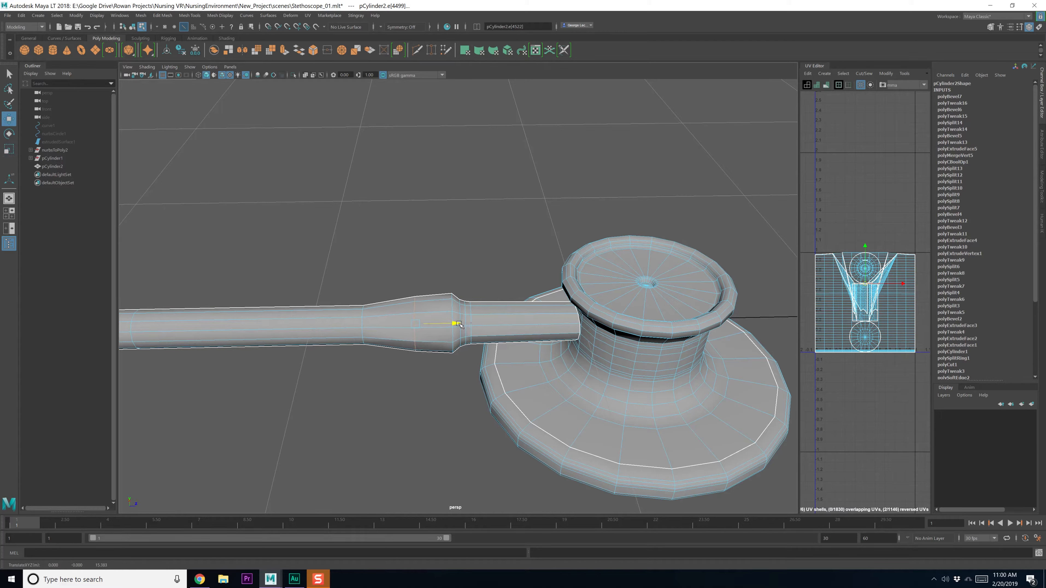
pyautogui.keyDown('shift'); pyautogui.doubleClick(452, 307); pyautogui.keyUp('shift')
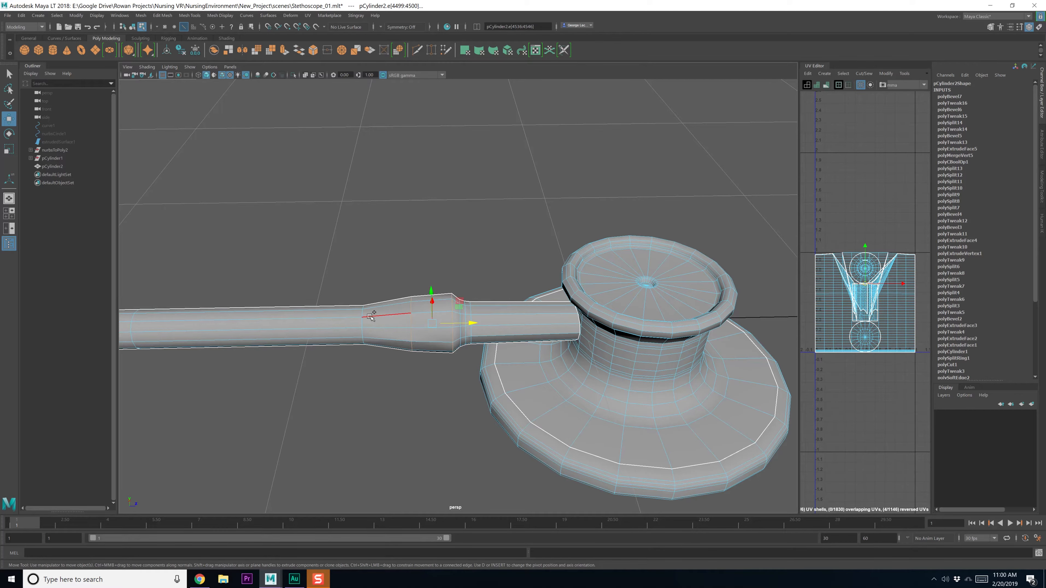
pyautogui.keyDown('shift'); pyautogui.moveTo(371, 315); pyautogui.dragTo(411, 325, button='right'); pyautogui.keyUp('shift')
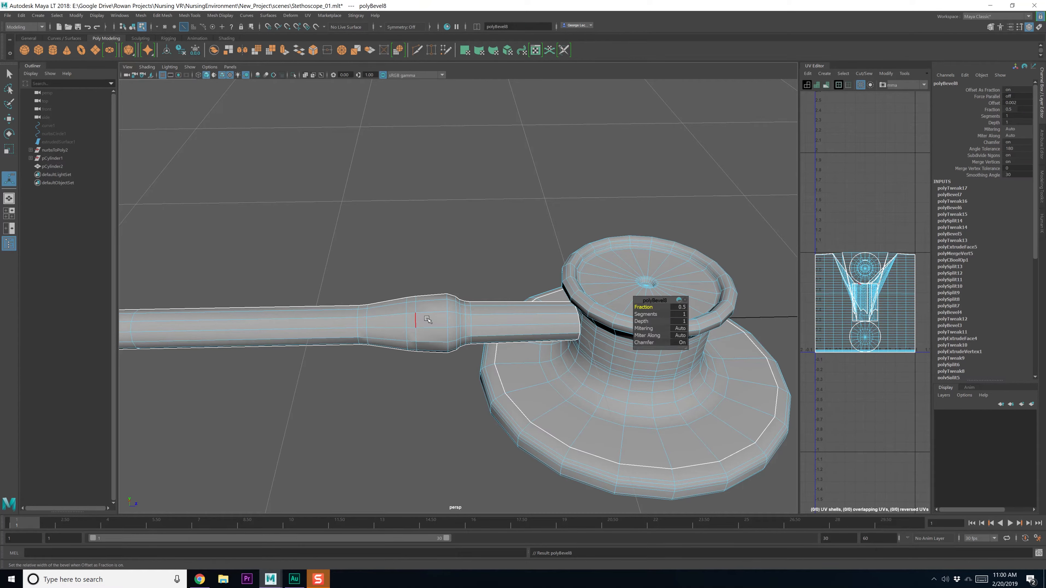
pyautogui.keyDown('alt'); pyautogui.moveTo(583, 320); pyautogui.dragTo(460, 332); pyautogui.keyUp('alt')
pyautogui.press('F8')
pyautogui.click(474, 273)
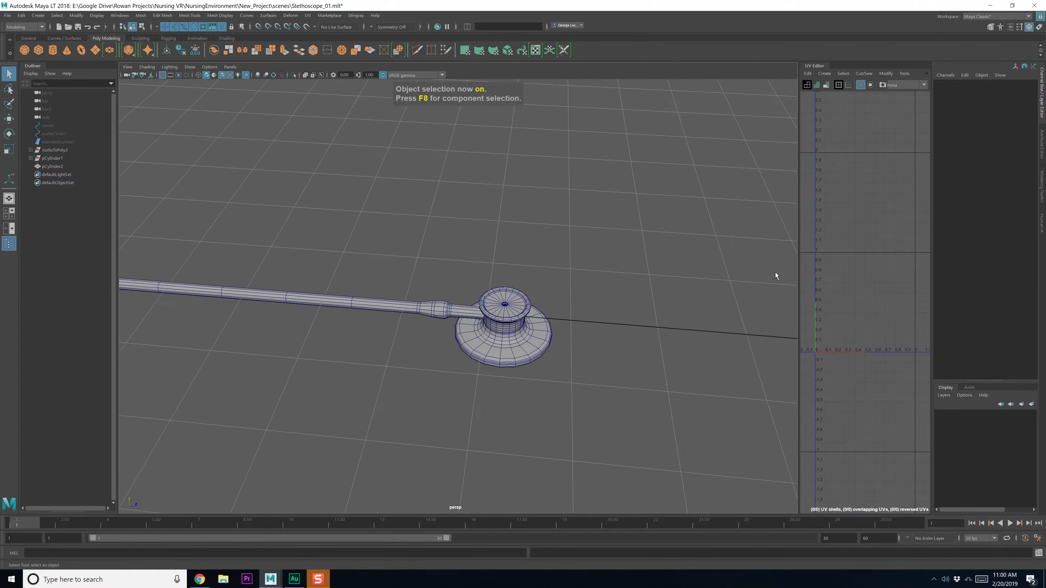
# From a top-down view, scale up two adjacent collar edge loops slightly
pyautogui.moveTo(1045, 175); pyautogui.dragTo(1045, 124)
pyautogui.keyDown('alt'); pyautogui.moveTo(463, 265); pyautogui.dragTo(472, 311); pyautogui.keyUp('alt')
pyautogui.keyDown('alt'); pyautogui.moveTo(471, 311); pyautogui.dragTo(494, 358, button='right'); pyautogui.keyUp('alt')
pyautogui.keyDown('alt'); pyautogui.moveTo(494, 359); pyautogui.dragTo(493, 263, button='middle'); pyautogui.keyUp('alt')
pyautogui.keyDown('alt'); pyautogui.moveTo(493, 264); pyautogui.dragTo(504, 273, button='right'); pyautogui.keyUp('alt')
pyautogui.keyDown('alt'); pyautogui.moveTo(503, 272); pyautogui.dragTo(499, 288); pyautogui.keyUp('alt')
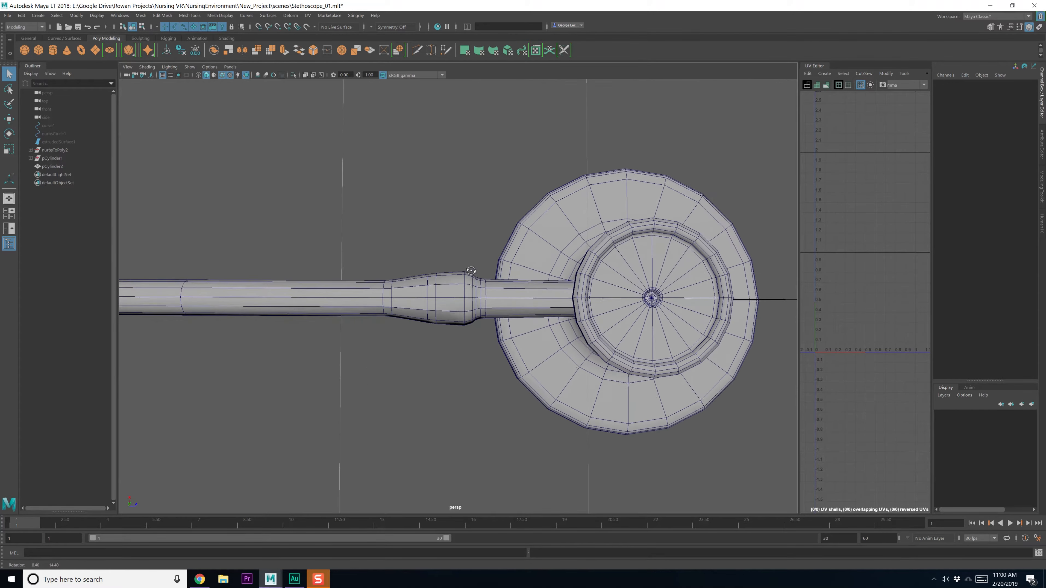
pyautogui.moveTo(471, 276); pyautogui.dragTo(470, 259, button='right')
pyautogui.doubleClick(464, 301)
pyautogui.scroll(3, 464, 301)
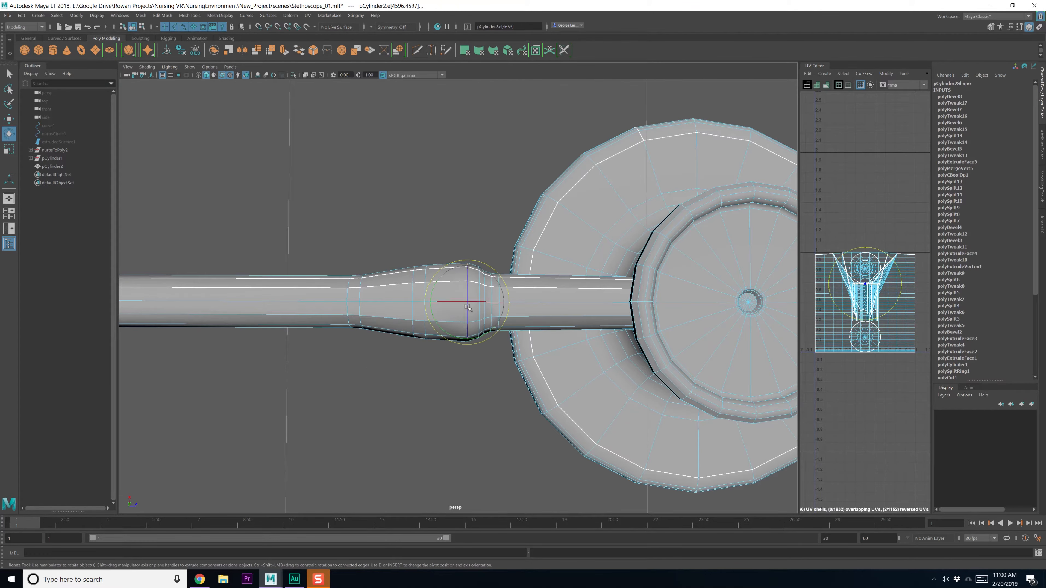
pyautogui.press('r')
pyautogui.moveTo(468, 301); pyautogui.dragTo(470, 303)
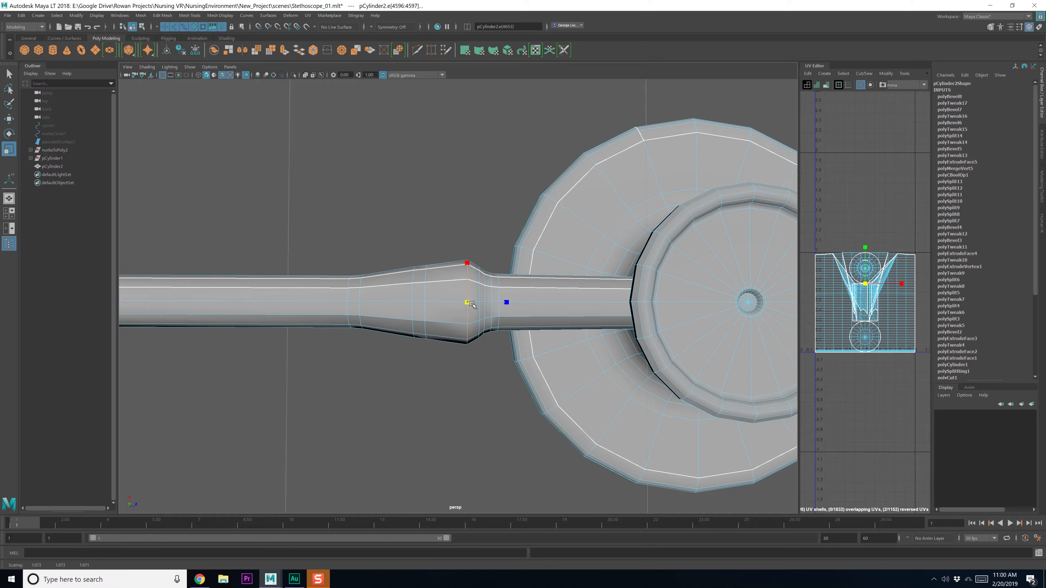
pyautogui.doubleClick(477, 293)
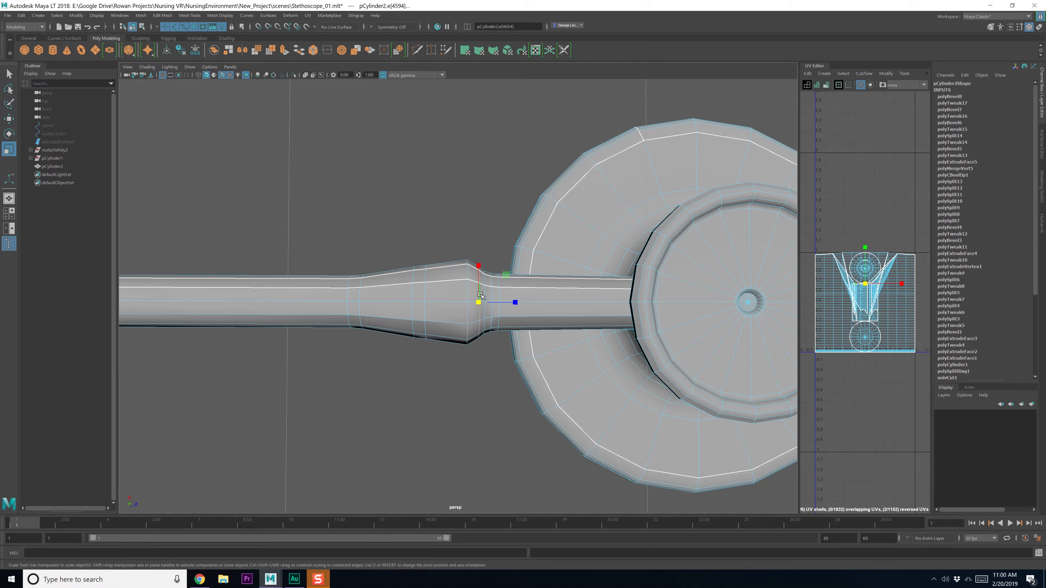
pyautogui.moveTo(478, 301); pyautogui.dragTo(518, 303)
# Shift the next collar edge loop along the tube so the bulge tapers smoothly
pyautogui.press('w')
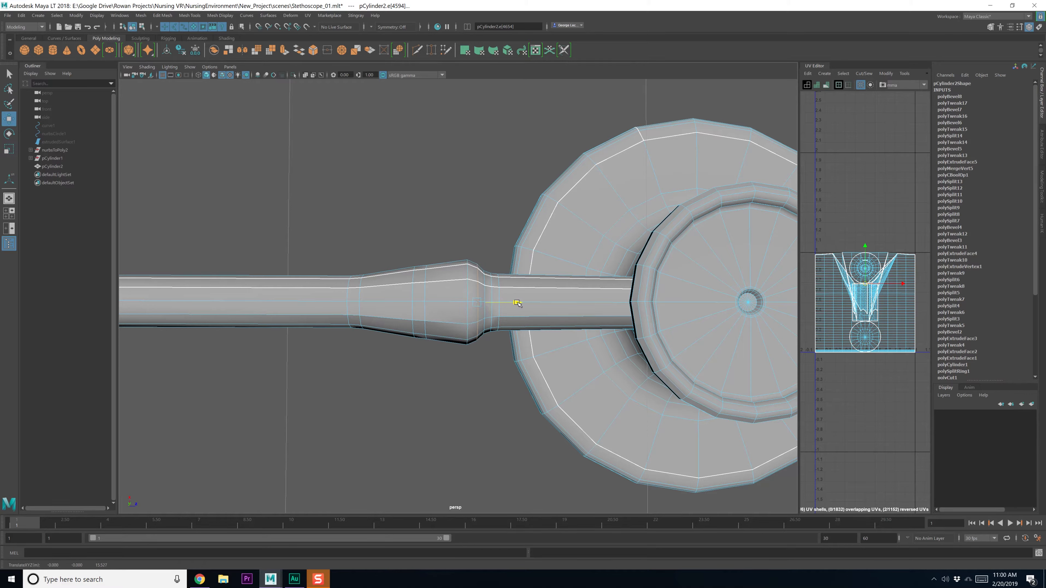
pyautogui.doubleClick(483, 299)
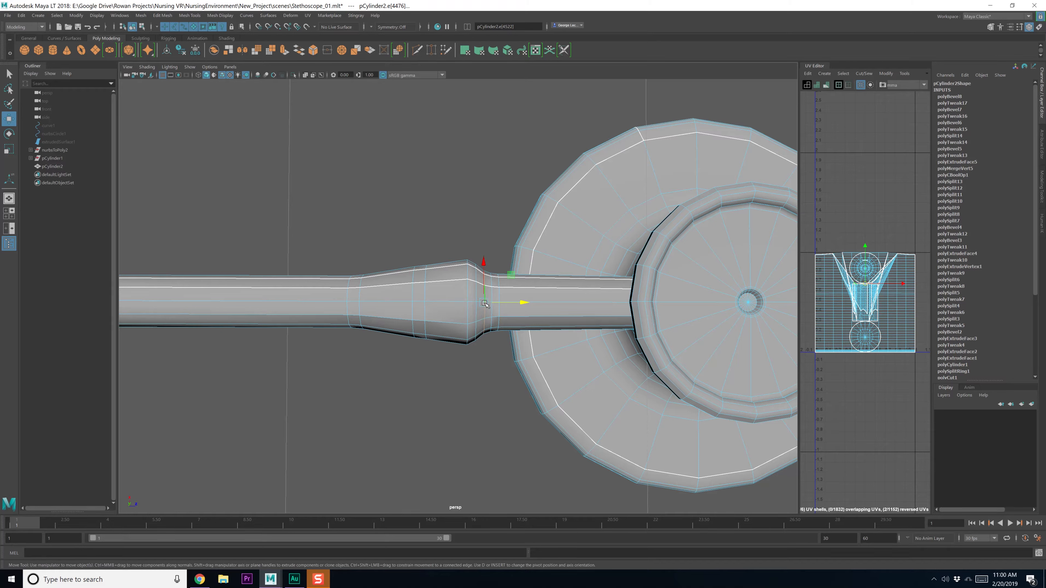
pyautogui.doubleClick(467, 274)
pyautogui.moveTo(459, 299)
pyautogui.mouseDown()
pyautogui.moveTo(437, 303)
pyautogui.moveTo(479, 304)
pyautogui.mouseUp()
pyautogui.press('r')
pyautogui.press('w')
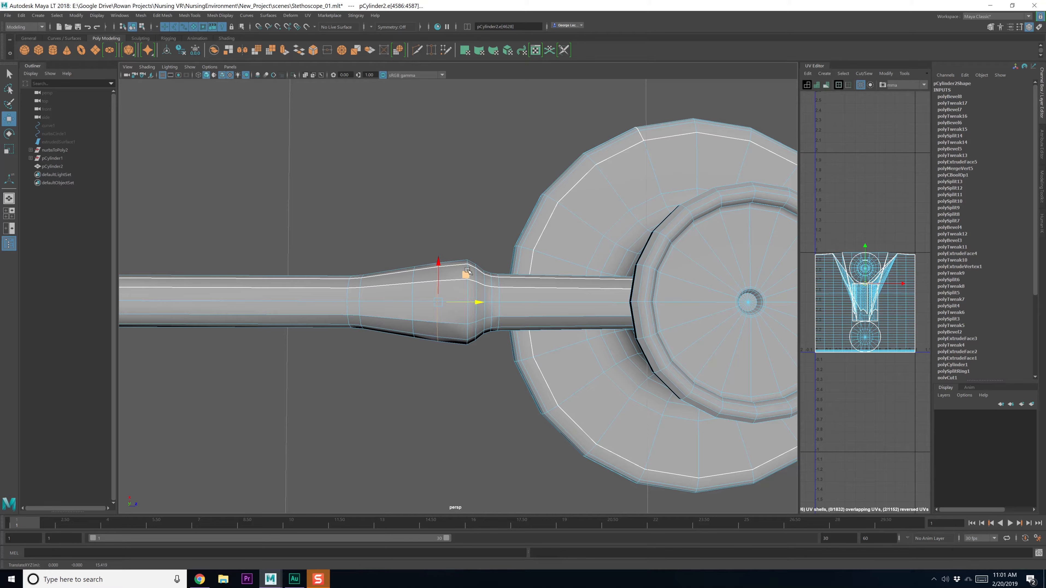
pyautogui.click(468, 268)
pyautogui.scroll(-10, 439, 321)
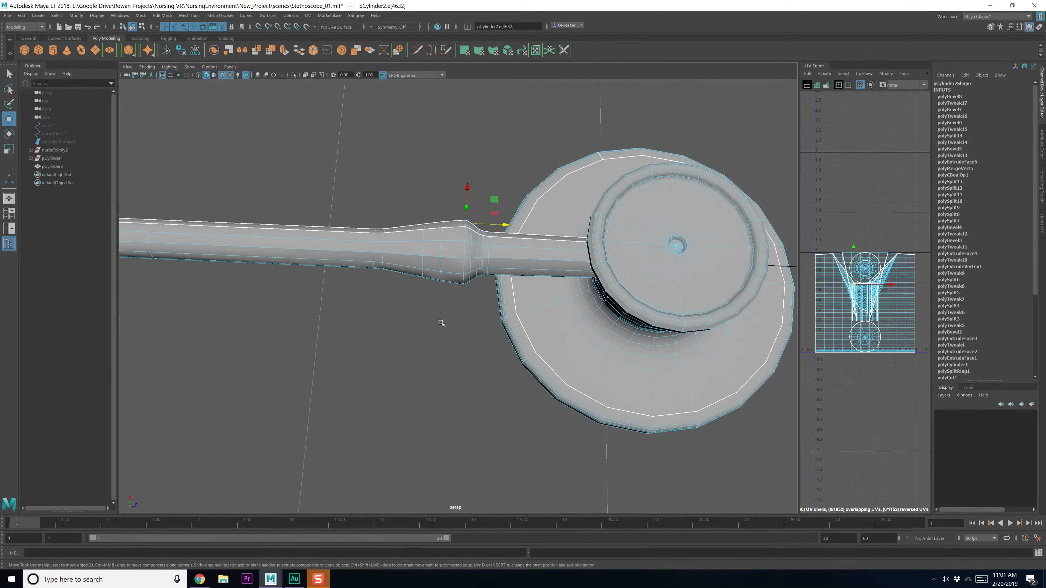
pyautogui.press('F8')
pyautogui.click(437, 353)
pyautogui.scroll(-3, 437, 354)
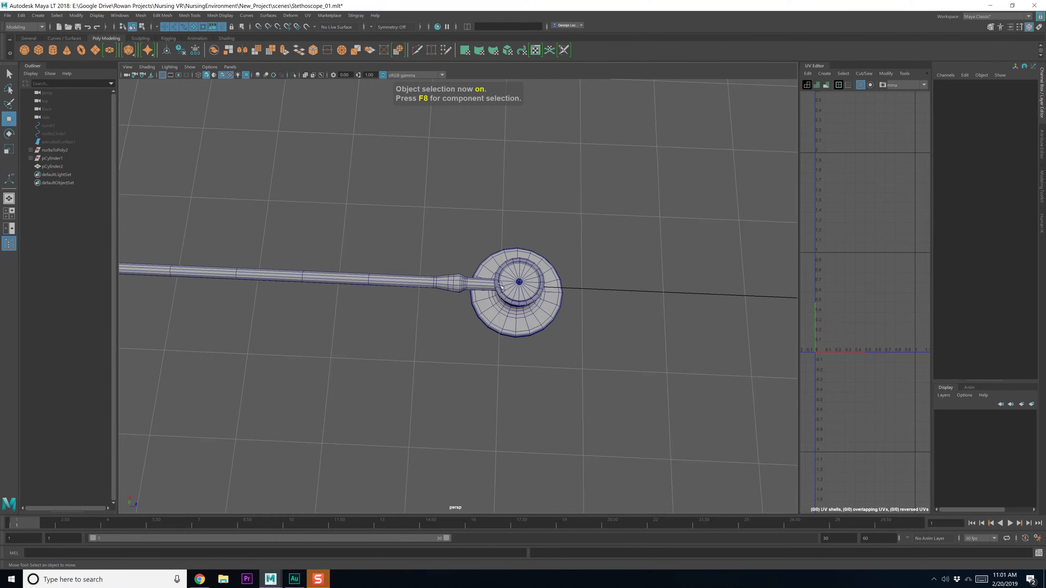
# Soften all edges of the stethoscope mesh with Mesh Display > Soften Edge
pyautogui.click(449, 284)
pyautogui.click(218, 16)
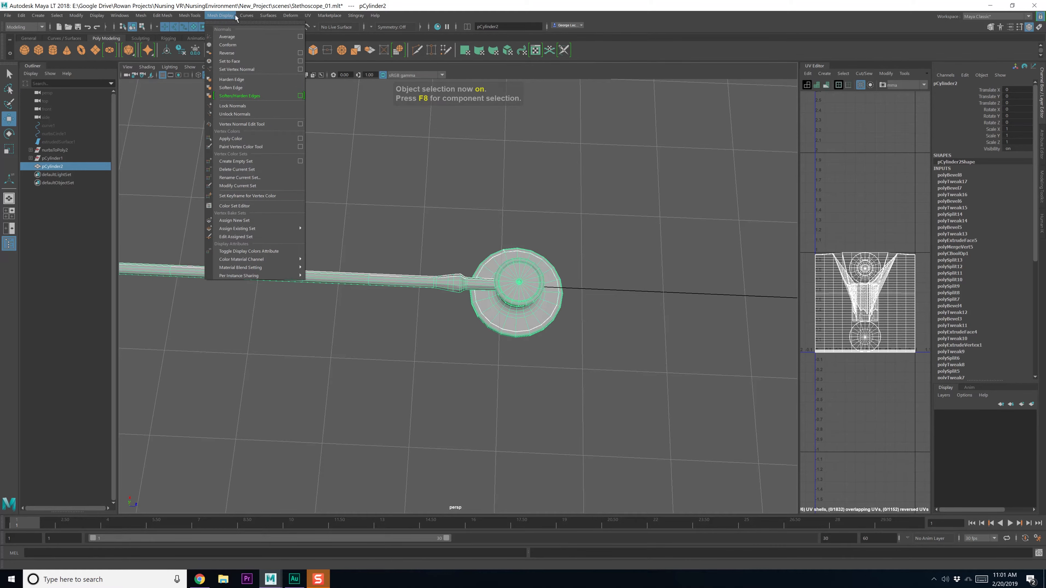
pyautogui.click(233, 87)
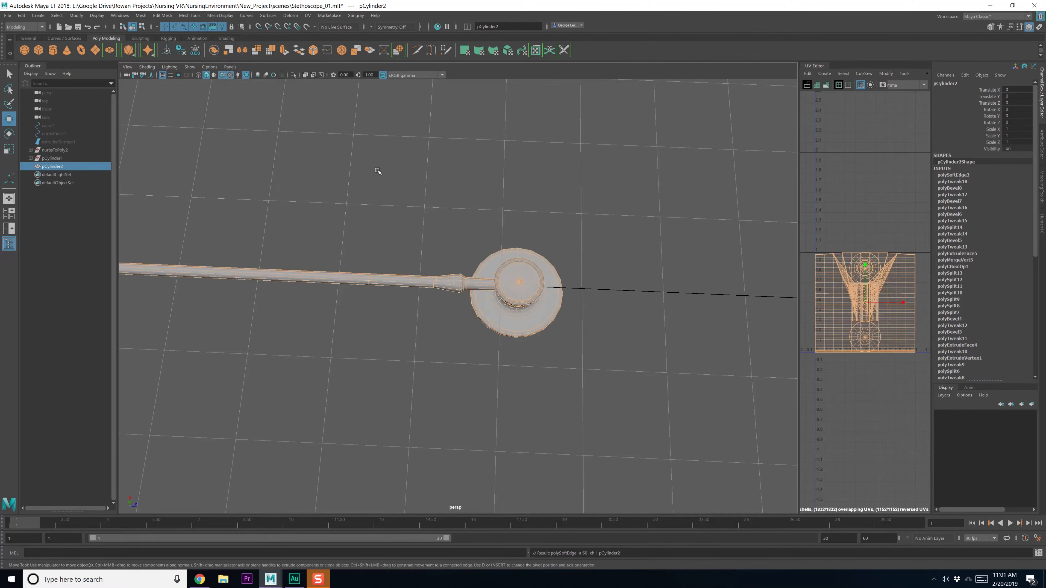
pyautogui.click(379, 168)
pyautogui.scroll(-8, 416, 290)
pyautogui.moveTo(364, 278)
pyautogui.keyDown('alt'); pyautogui.mouseDown()
pyautogui.moveTo(392, 299)
pyautogui.moveTo(378, 294)
pyautogui.mouseUp(); pyautogui.keyUp('alt')
# Delete pCylinder2's construction history via Edit > Delete by Type > History, then choose Save Scene As
pyautogui.press('F8')
pyautogui.moveTo(436, 268); pyautogui.dragTo(452, 305)
pyautogui.scroll(3, 427, 299)
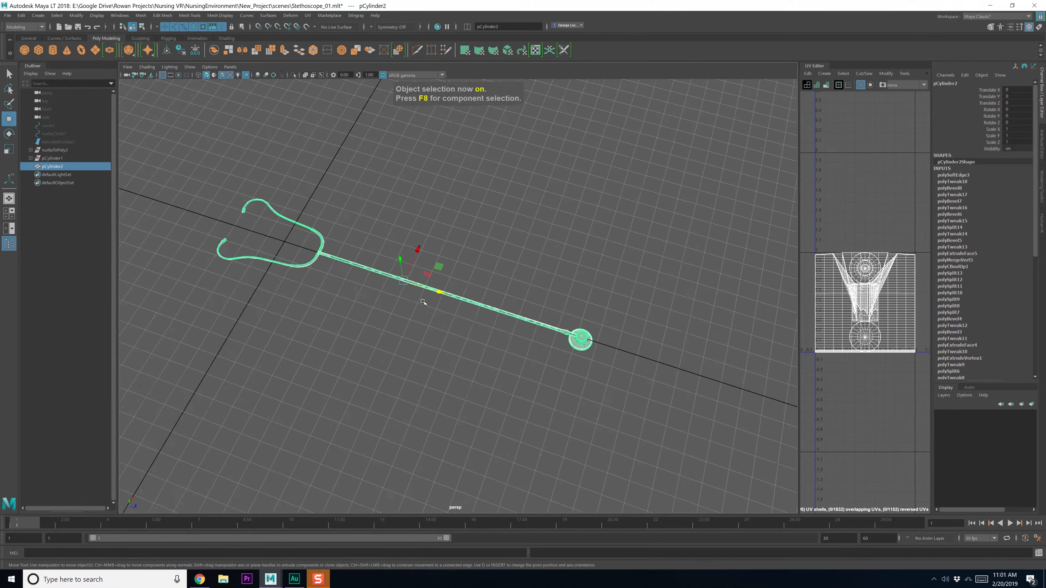
pyautogui.press('q')
pyautogui.click(19, 19)
pyautogui.moveTo(46, 123)
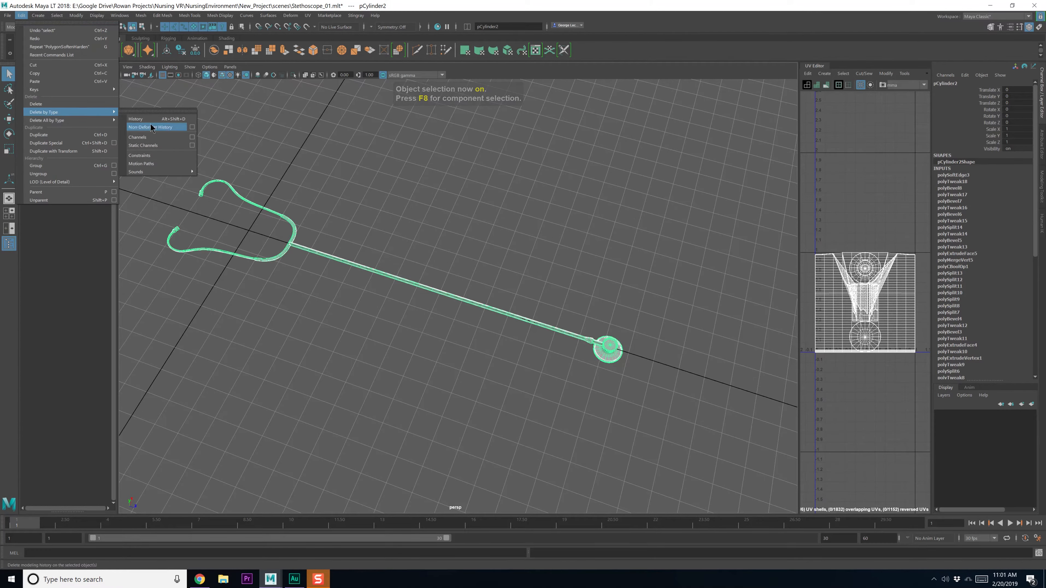
pyautogui.click(144, 122)
pyautogui.click(31, 57)
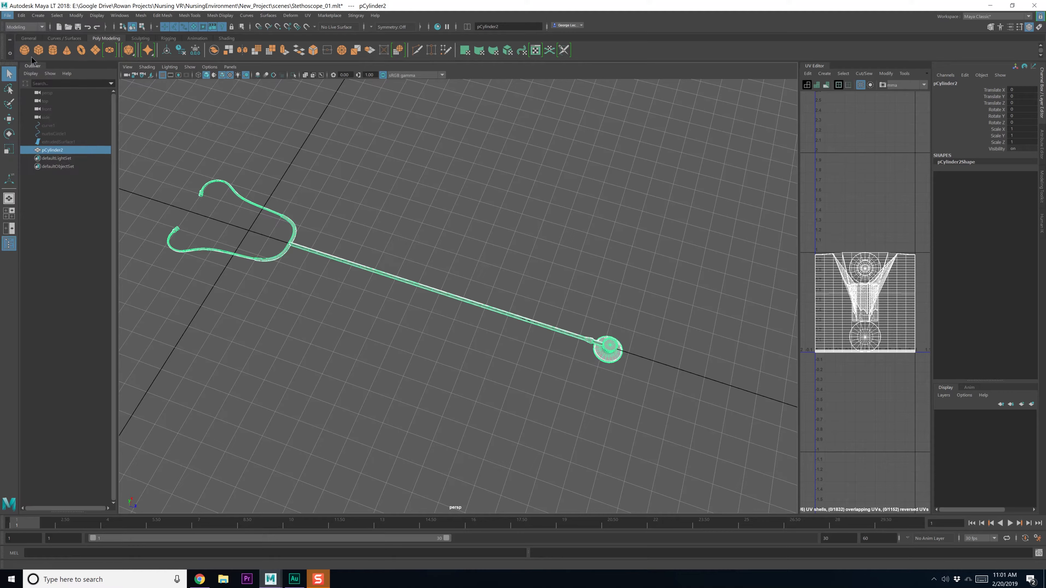
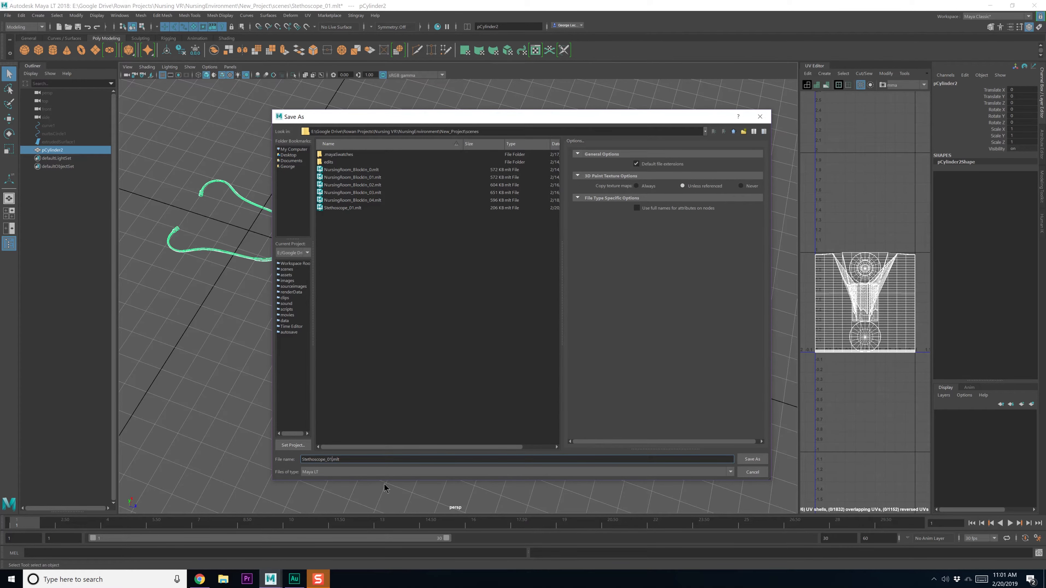
# Save the scene under the new version name Stethoscope_02
pyautogui.press('BackSpace')
pyautogui.write('2')
pyautogui.press('Return')
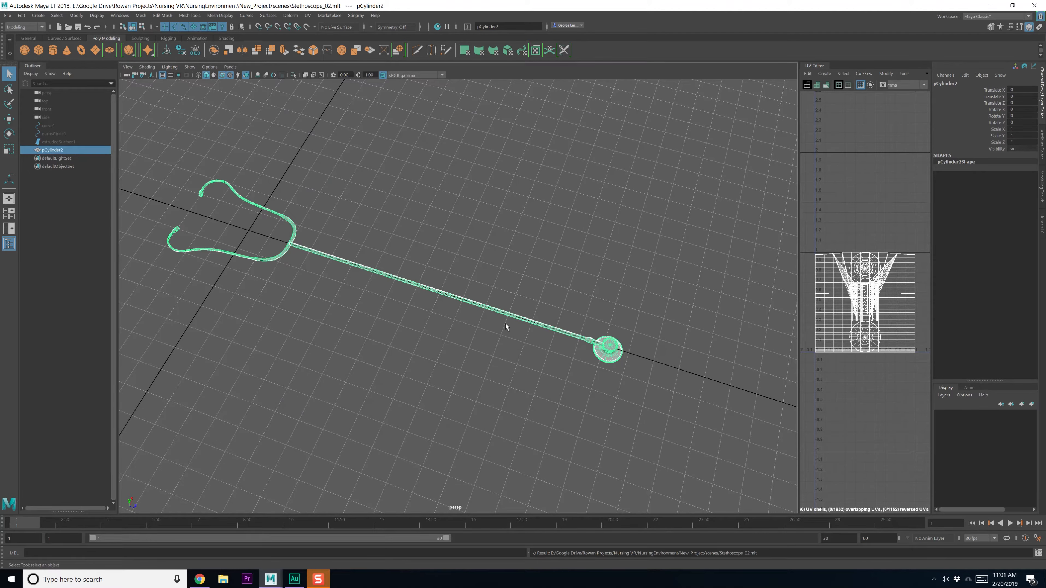
# Select the rim edge loop of the right tube collar near the Y-junction
pyautogui.keyDown('alt'); pyautogui.moveTo(490, 233); pyautogui.dragTo(654, 268, button='middle'); pyautogui.keyUp('alt')
pyautogui.keyDown('alt'); pyautogui.moveTo(362, 268); pyautogui.dragTo(511, 294, button='right'); pyautogui.keyUp('alt')
pyautogui.keyDown('alt'); pyautogui.moveTo(531, 284); pyautogui.dragTo(561, 217); pyautogui.keyUp('alt')
pyautogui.keyDown('alt'); pyautogui.moveTo(562, 216); pyautogui.dragTo(492, 302, button='middle'); pyautogui.keyUp('alt')
pyautogui.scroll(9, 492, 302)
pyautogui.keyDown('alt'); pyautogui.moveTo(593, 307); pyautogui.dragTo(442, 266, button='middle'); pyautogui.keyUp('alt')
pyautogui.scroll(4, 477, 306)
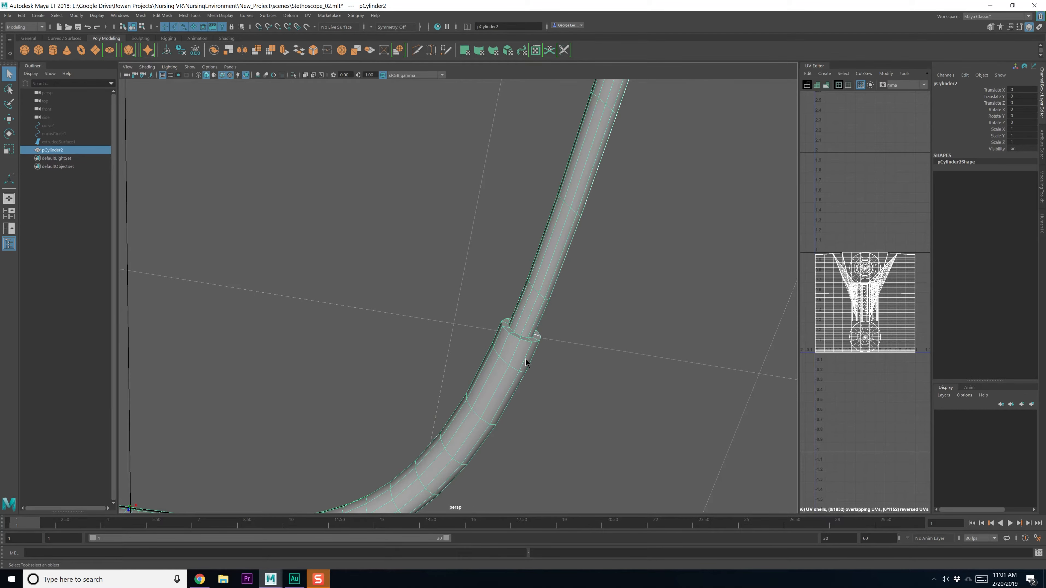
pyautogui.moveTo(526, 358); pyautogui.dragTo(525, 340, button='right')
pyautogui.doubleClick(524, 341)
# Add the left collar's rim loop and bevel both loops with 2 segments at 0.4 fraction
pyautogui.scroll(-8, 489, 358)
pyautogui.keyDown('alt'); pyautogui.moveTo(242, 305); pyautogui.dragTo(458, 340, button='middle'); pyautogui.keyUp('alt')
pyautogui.scroll(8, 458, 340)
pyautogui.keyDown('shift'); pyautogui.doubleClick(294, 306); pyautogui.keyUp('shift')
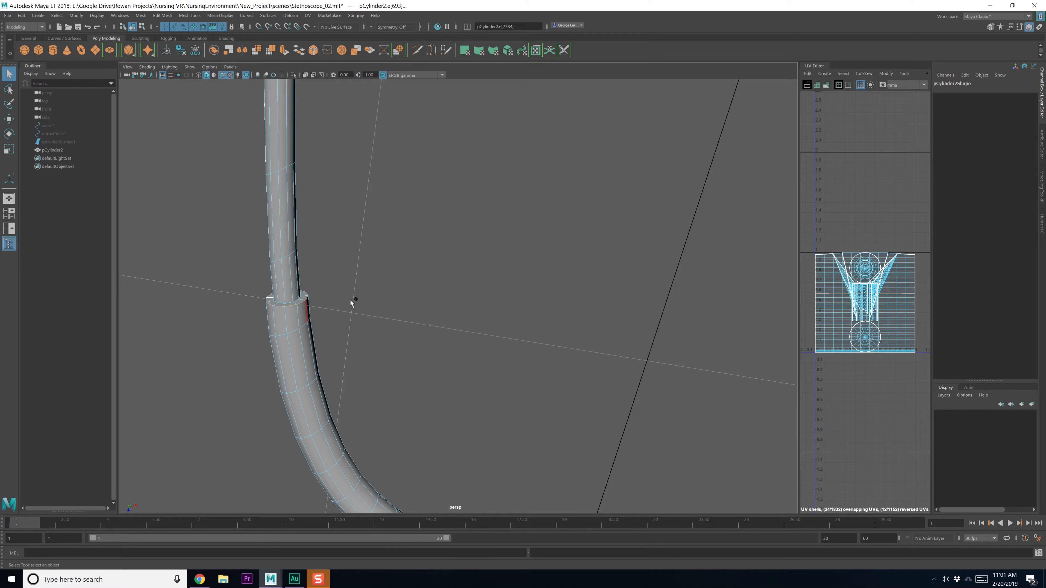
pyautogui.keyDown('shift'); pyautogui.moveTo(351, 303); pyautogui.dragTo(435, 312, button='right'); pyautogui.keyUp('shift')
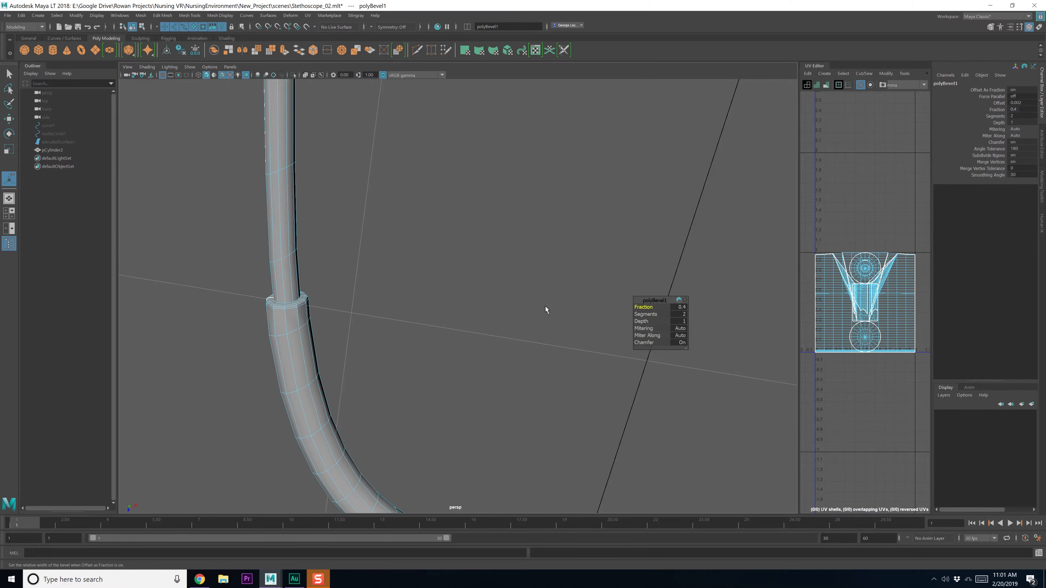
pyautogui.press('q')
# Return to object mode and reselect the whole stethoscope tube
pyautogui.press('F8')
pyautogui.click(465, 343)
pyautogui.click(307, 348)
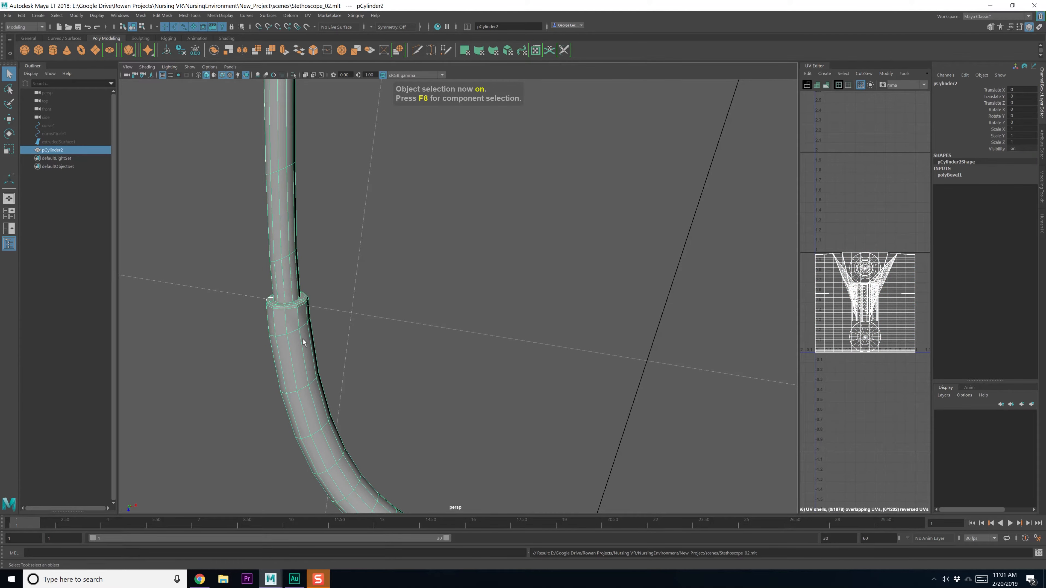
# Apply a planar UV projection to the stethoscope tube
pyautogui.moveTo(294, 319); pyautogui.dragTo(291, 304, button='right')
pyautogui.scroll(-5, 439, 324)
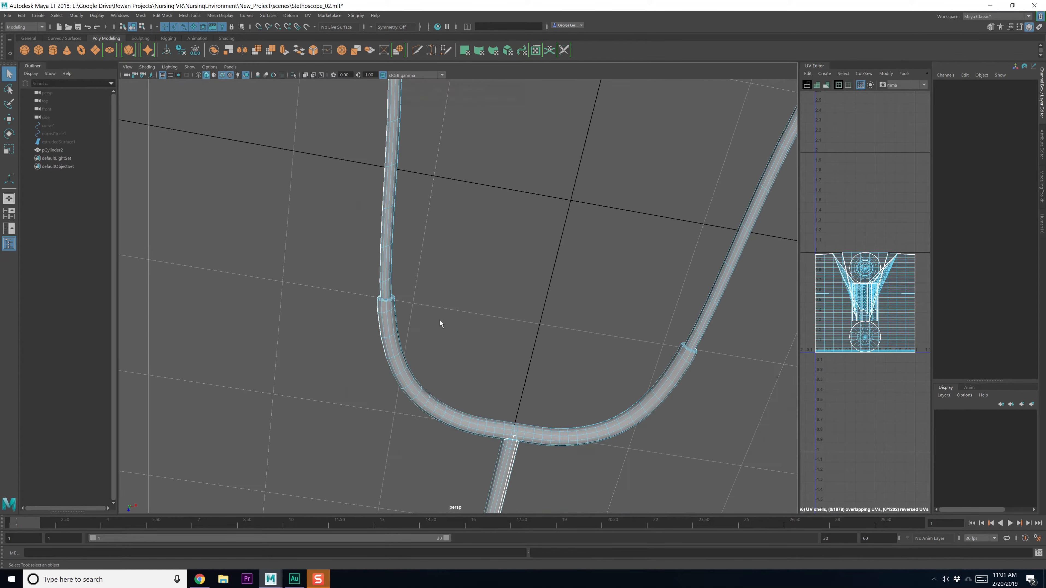
pyautogui.press('F8')
pyautogui.click(308, 15)
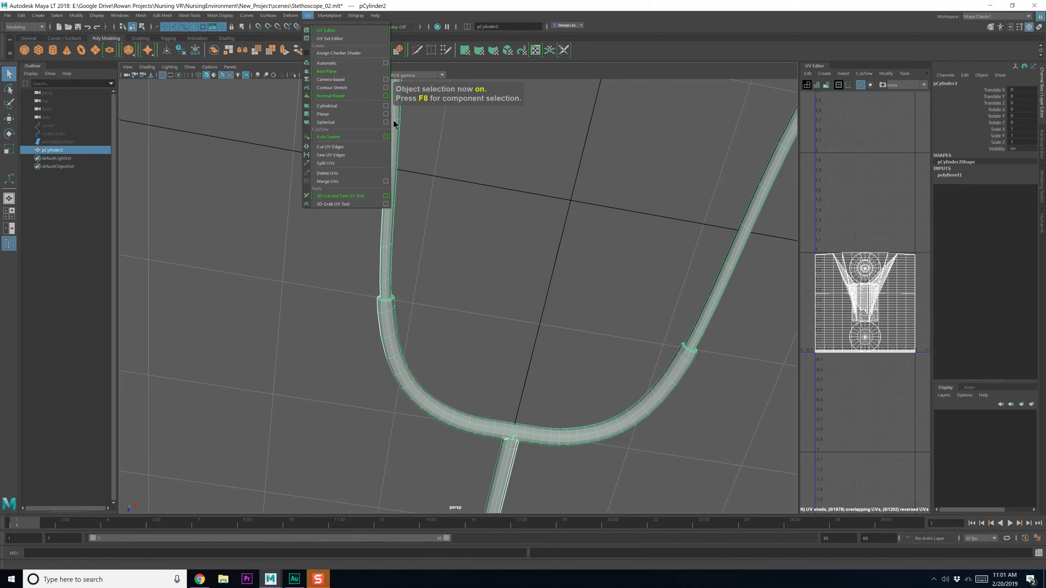
pyautogui.click(386, 114)
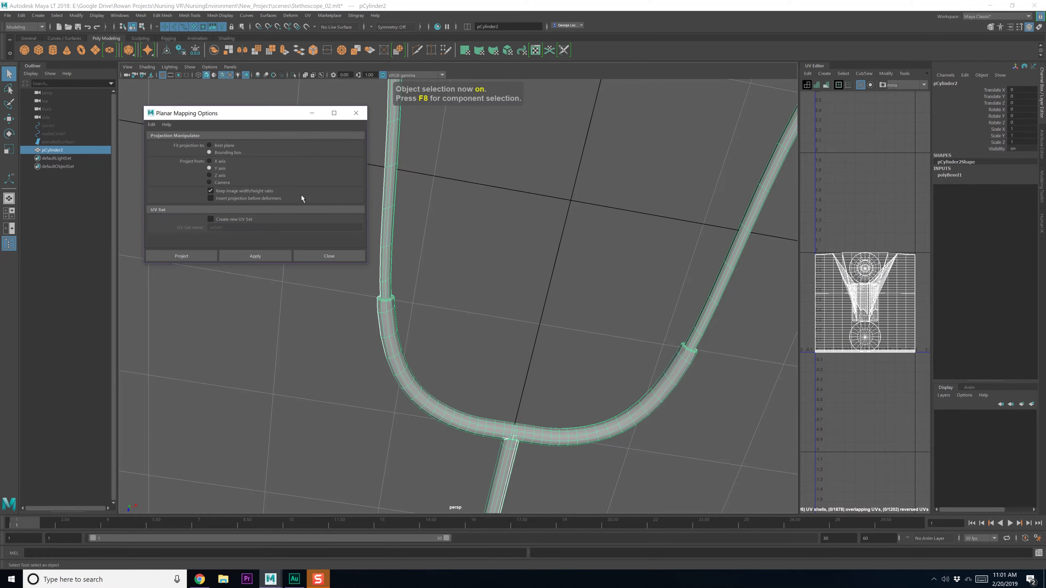
pyautogui.click(267, 258)
pyautogui.click(321, 257)
# Cut the UVs along the edges of the left and right tube collars
pyautogui.scroll(5, 398, 281)
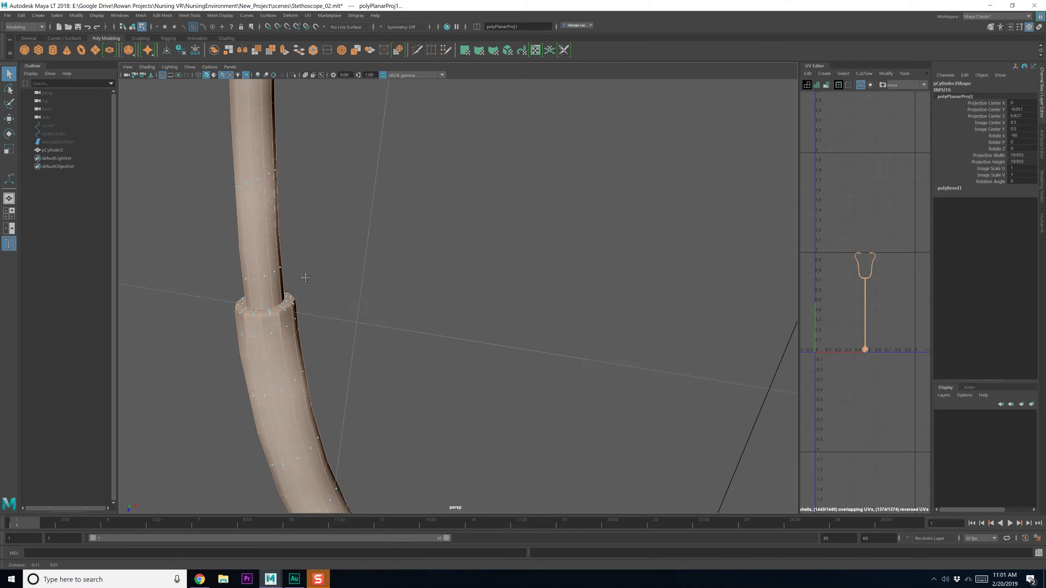
pyautogui.moveTo(267, 297); pyautogui.dragTo(268, 281, button='right')
pyautogui.scroll(2, 281, 305)
pyautogui.click(207, 311)
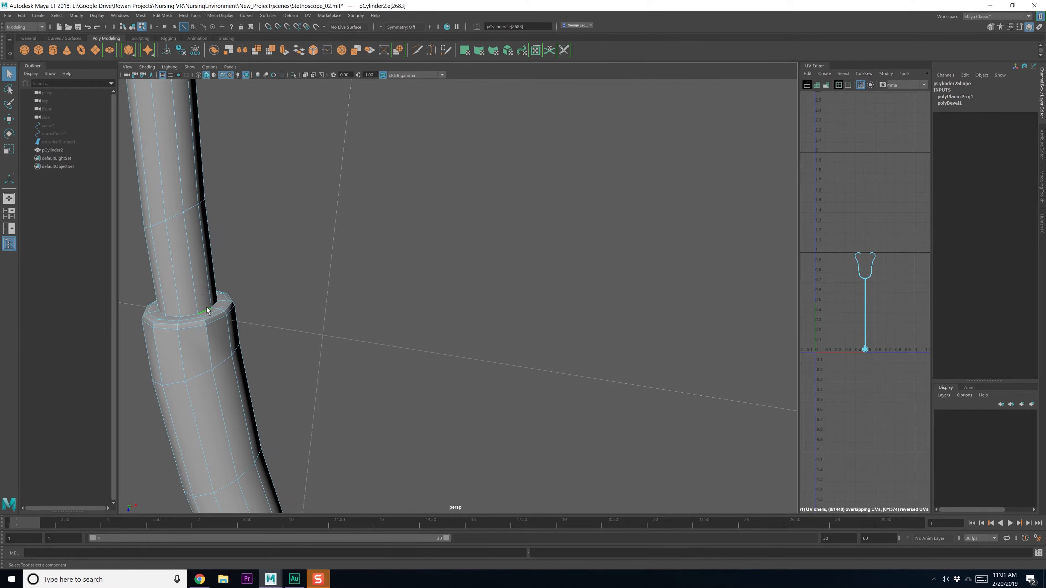
pyautogui.scroll(-6, 349, 353)
pyautogui.keyDown('alt'); pyautogui.moveTo(675, 320); pyautogui.dragTo(465, 289, button='middle'); pyautogui.keyUp('alt')
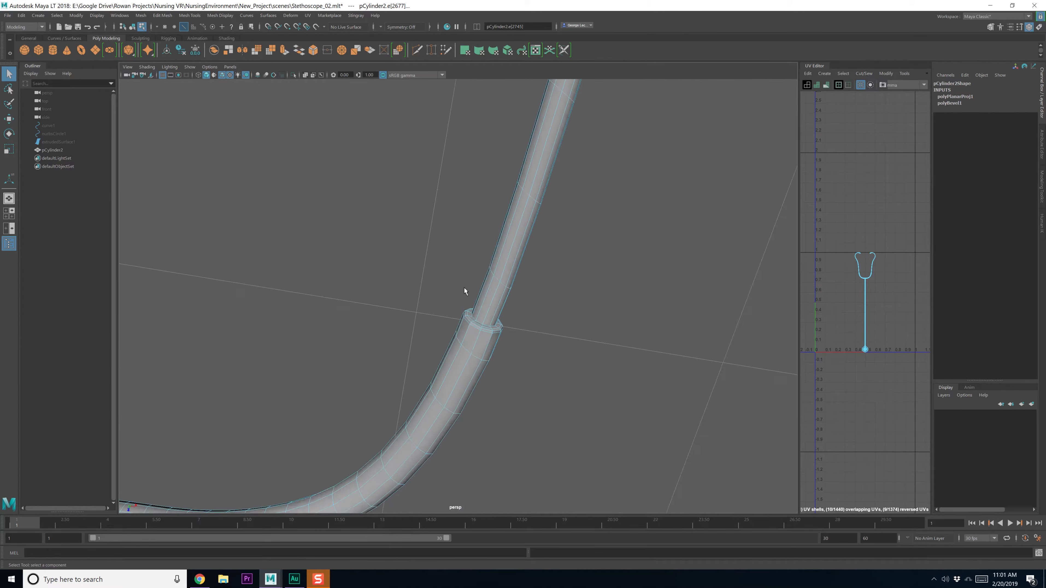
pyautogui.scroll(5, 473, 309)
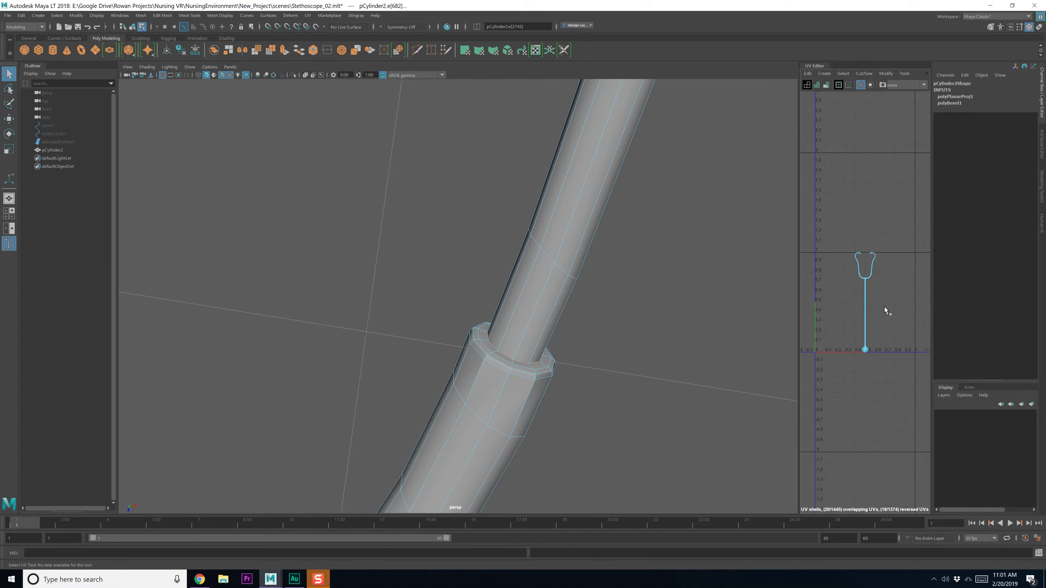
pyautogui.hotkey('ctrl', 'x')
# Select the edge loops at both earpiece tips and cut the UVs there
pyautogui.scroll(-6, 499, 307)
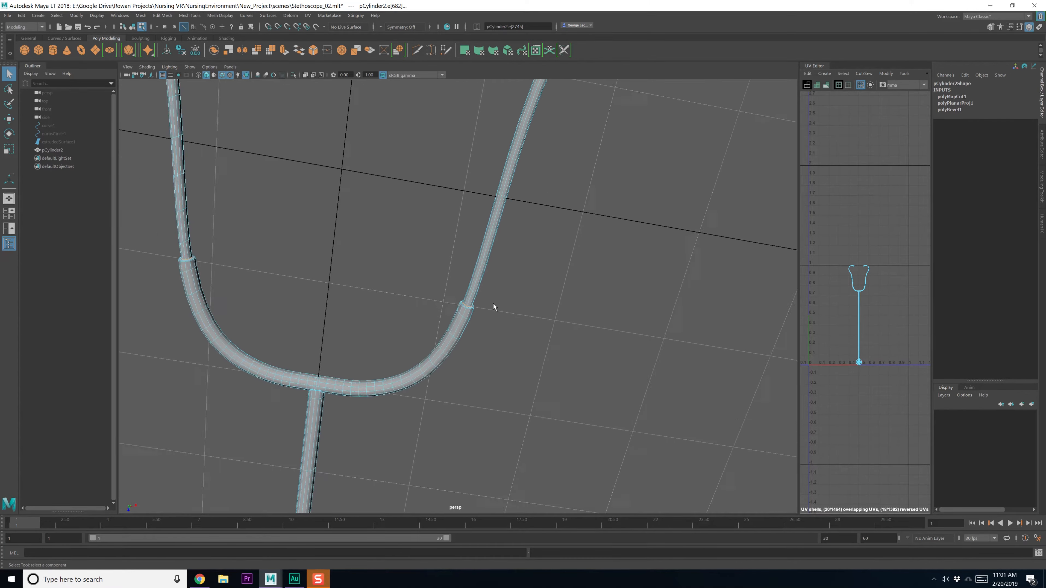
pyautogui.scroll(-3, 495, 267)
pyautogui.keyDown('alt'); pyautogui.moveTo(497, 234); pyautogui.dragTo(499, 261); pyautogui.keyUp('alt')
pyautogui.scroll(5, 503, 243)
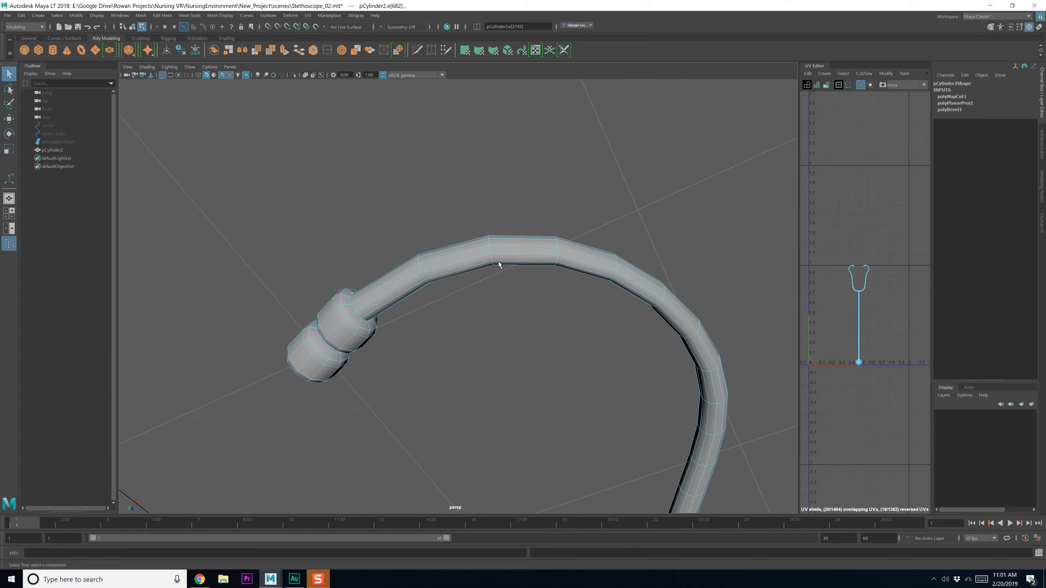
pyautogui.doubleClick(354, 308)
pyautogui.keyDown('alt'); pyautogui.moveTo(355, 309); pyautogui.dragTo(474, 294, button='middle'); pyautogui.keyUp('alt')
pyautogui.keyDown('alt'); pyautogui.moveTo(474, 293); pyautogui.dragTo(421, 330); pyautogui.keyUp('alt')
pyautogui.keyDown('alt'); pyautogui.moveTo(422, 331); pyautogui.dragTo(327, 218, button='middle'); pyautogui.keyUp('alt')
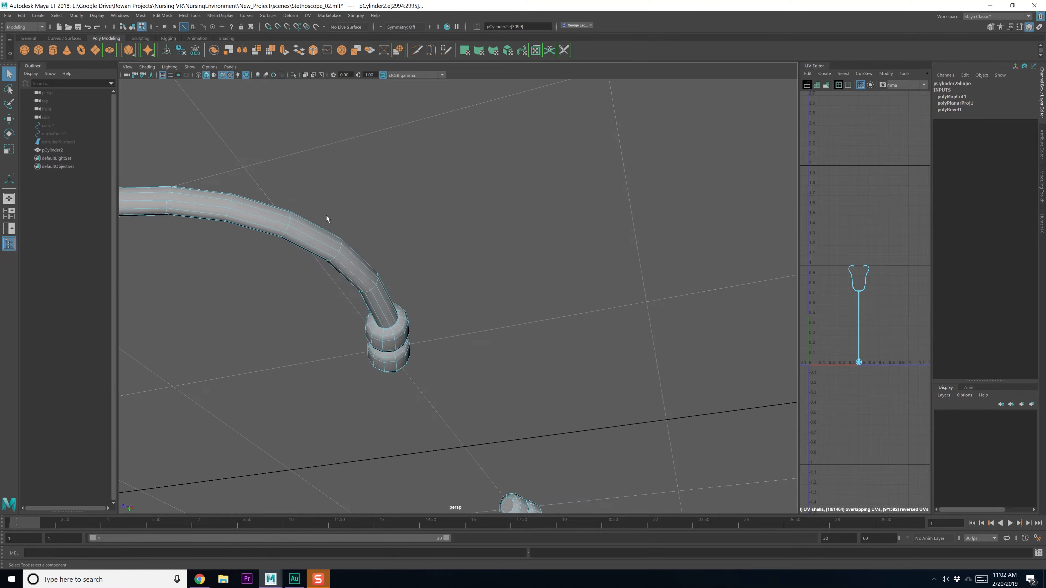
pyautogui.scroll(5, 366, 303)
pyautogui.keyDown('alt'); pyautogui.moveTo(387, 340); pyautogui.dragTo(364, 293); pyautogui.keyUp('alt')
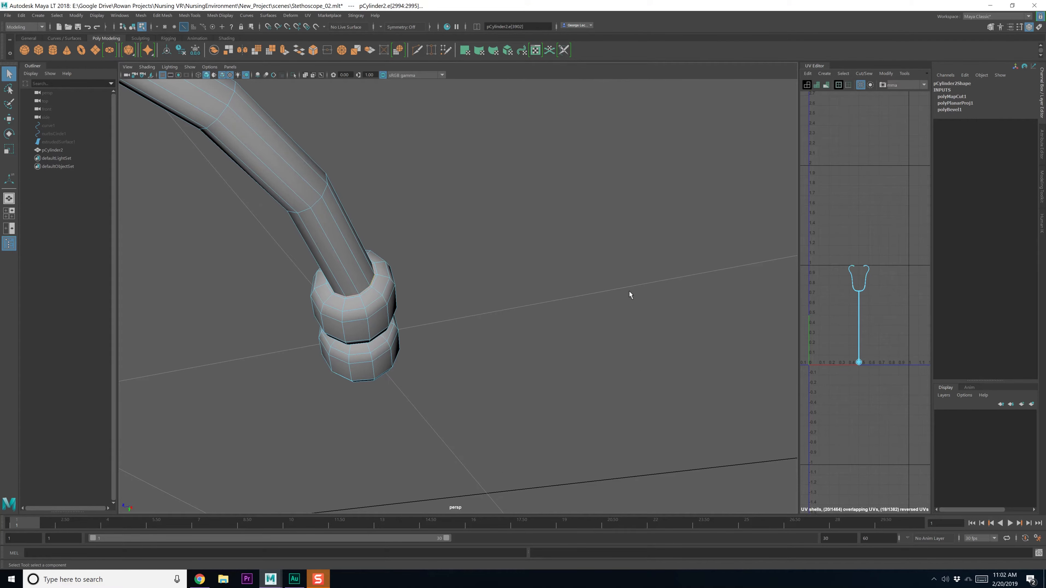
pyautogui.keyDown('alt'); pyautogui.moveTo(842, 303); pyautogui.dragTo(837, 281, button='middle'); pyautogui.keyUp('alt')
pyautogui.keyDown('shift'); pyautogui.moveTo(837, 281); pyautogui.dragTo(805, 296, button='right'); pyautogui.keyUp('shift')
# Widen the UV Editor panel to show the stethoscope's Y-shaped UV layout
pyautogui.keyDown('alt'); pyautogui.moveTo(599, 373); pyautogui.dragTo(450, 291); pyautogui.keyUp('alt')
pyautogui.scroll(-5, 533, 331)
pyautogui.moveTo(496, 268); pyautogui.dragTo(533, 285, button='right')
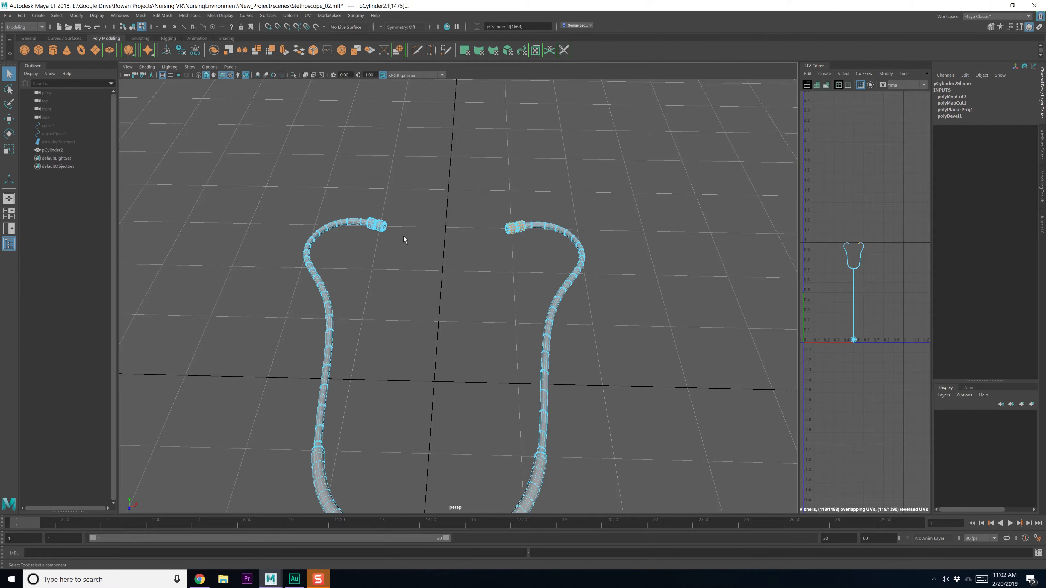
pyautogui.keyDown('alt'); pyautogui.moveTo(835, 289); pyautogui.dragTo(807, 288, button='middle'); pyautogui.keyUp('alt')
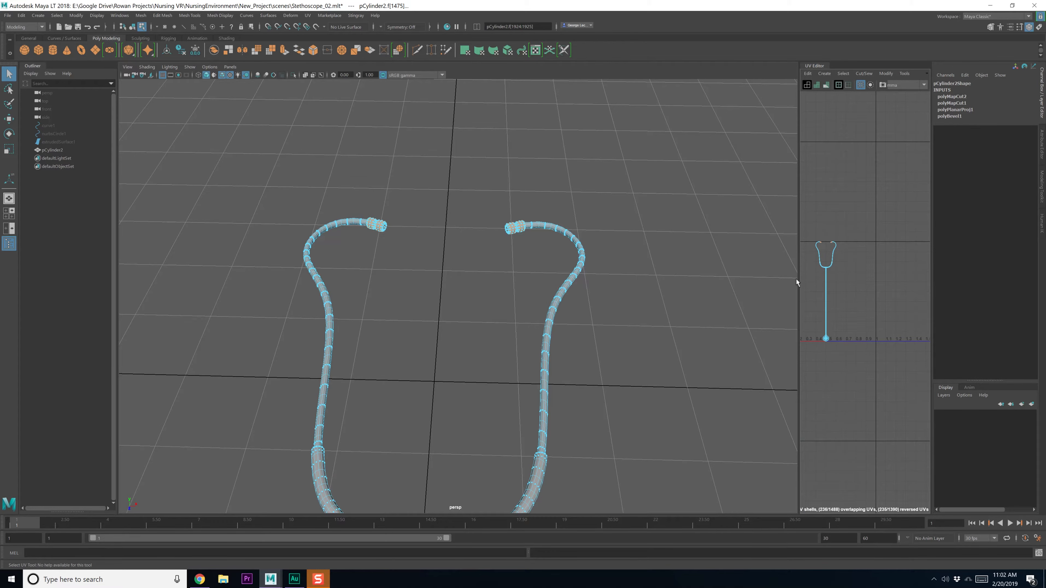
pyautogui.moveTo(791, 280); pyautogui.dragTo(627, 285)
pyautogui.keyDown('alt'); pyautogui.moveTo(721, 315); pyautogui.dragTo(767, 344, button='middle'); pyautogui.keyUp('alt')
pyautogui.scroll(3, 768, 344)
pyautogui.scroll(-5, 762, 339)
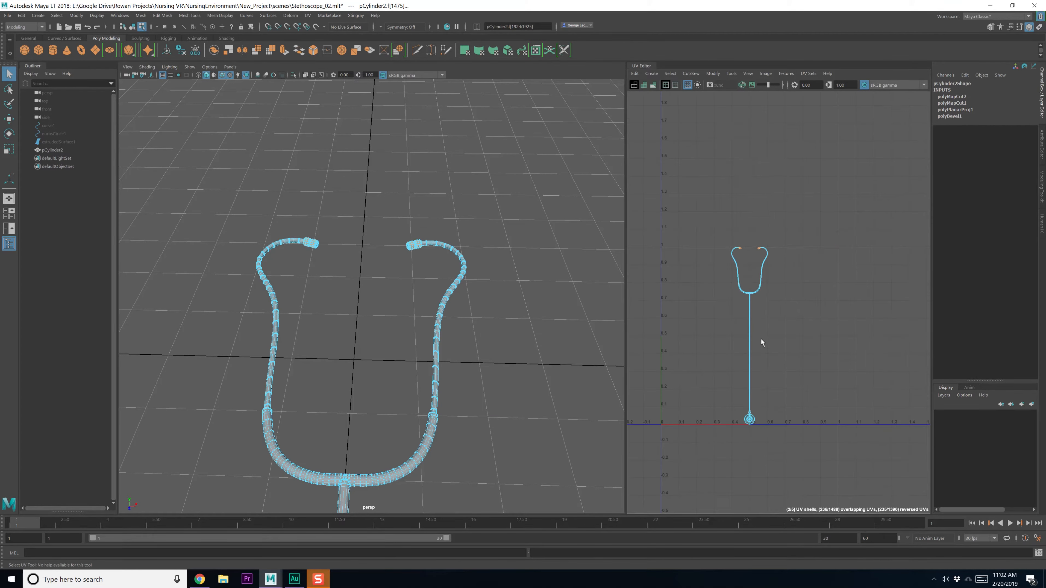
# Move both earpiece tubes' UV shells up and to the right
pyautogui.click(464, 255)
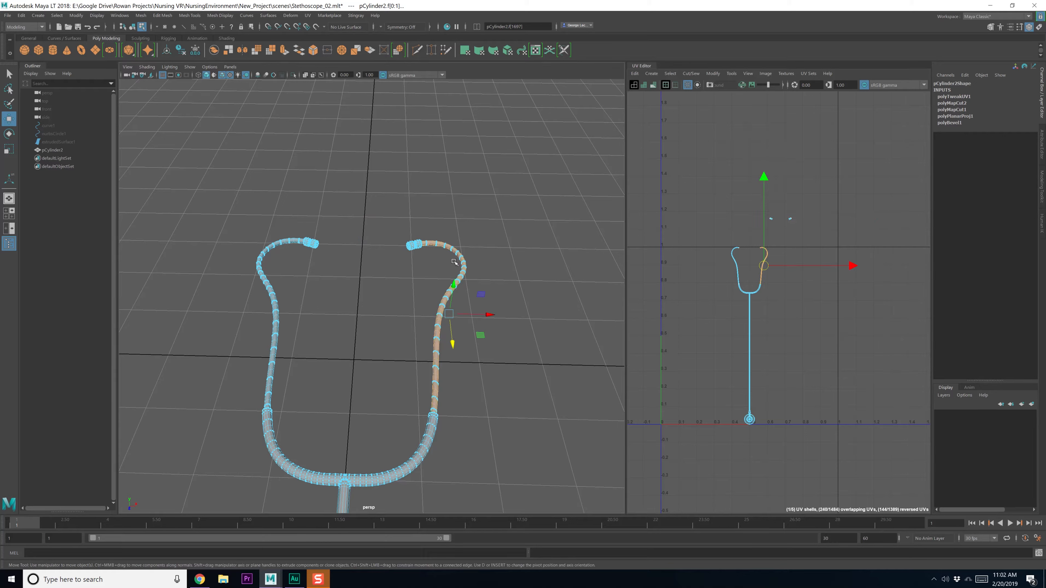
pyautogui.keyDown('shift'); pyautogui.click(264, 264); pyautogui.keyUp('shift')
pyautogui.moveTo(764, 266); pyautogui.dragTo(824, 234)
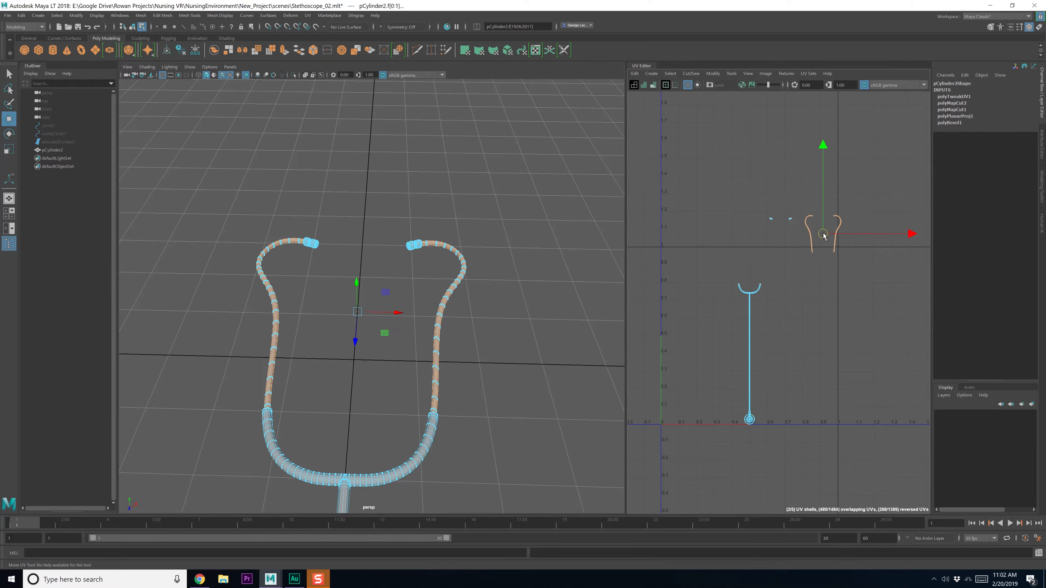
pyautogui.click(814, 271)
# Select an edge at the top of the tube junction
pyautogui.keyDown('alt'); pyautogui.moveTo(392, 484); pyautogui.dragTo(451, 357, button='middle'); pyautogui.keyUp('alt')
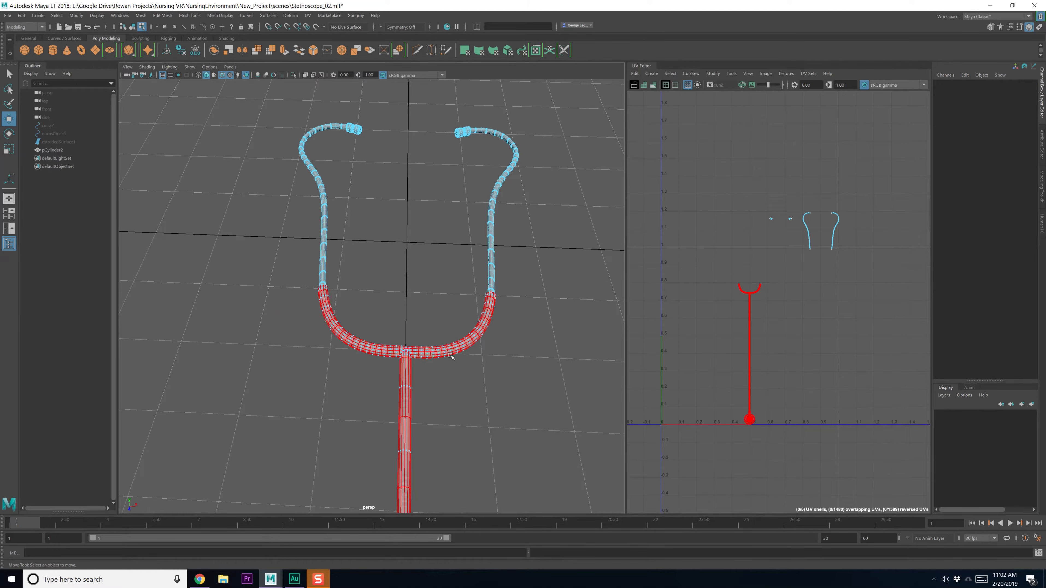
pyautogui.press('q')
pyautogui.scroll(8, 421, 381)
pyautogui.keyDown('alt'); pyautogui.moveTo(415, 387); pyautogui.dragTo(403, 340, button='middle'); pyautogui.keyUp('alt')
pyautogui.moveTo(499, 359)
pyautogui.mouseDown(button='right')
pyautogui.moveTo(500, 369)
pyautogui.moveTo(499, 343)
pyautogui.mouseUp(button='right')
pyautogui.scroll(5, 486, 350)
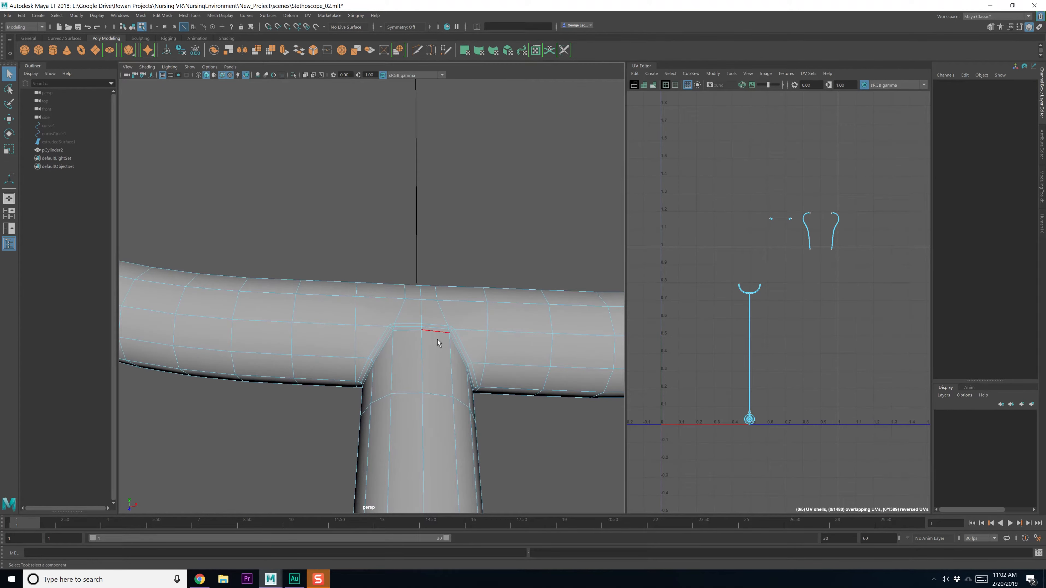
pyautogui.click(441, 338)
pyautogui.keyDown('alt'); pyautogui.moveTo(439, 371); pyautogui.dragTo(350, 314); pyautogui.keyUp('alt')
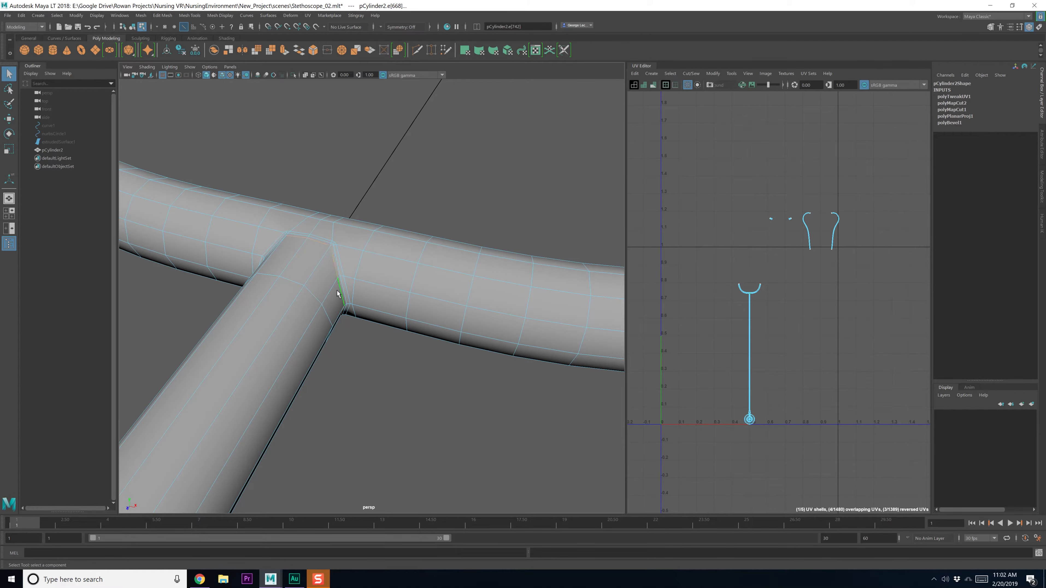
pyautogui.press('f')
# Add a vertical junction edge and cut UVs to separate the stem from the yoke
pyautogui.keyDown('alt'); pyautogui.moveTo(415, 372); pyautogui.dragTo(410, 322); pyautogui.keyUp('alt')
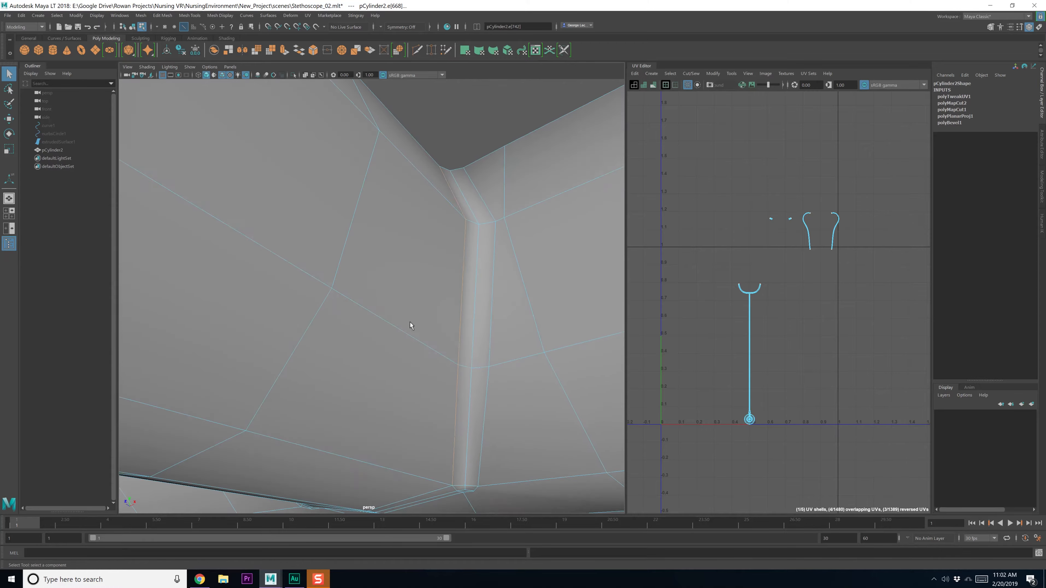
pyautogui.keyDown('alt'); pyautogui.moveTo(423, 389); pyautogui.dragTo(454, 322); pyautogui.keyUp('alt')
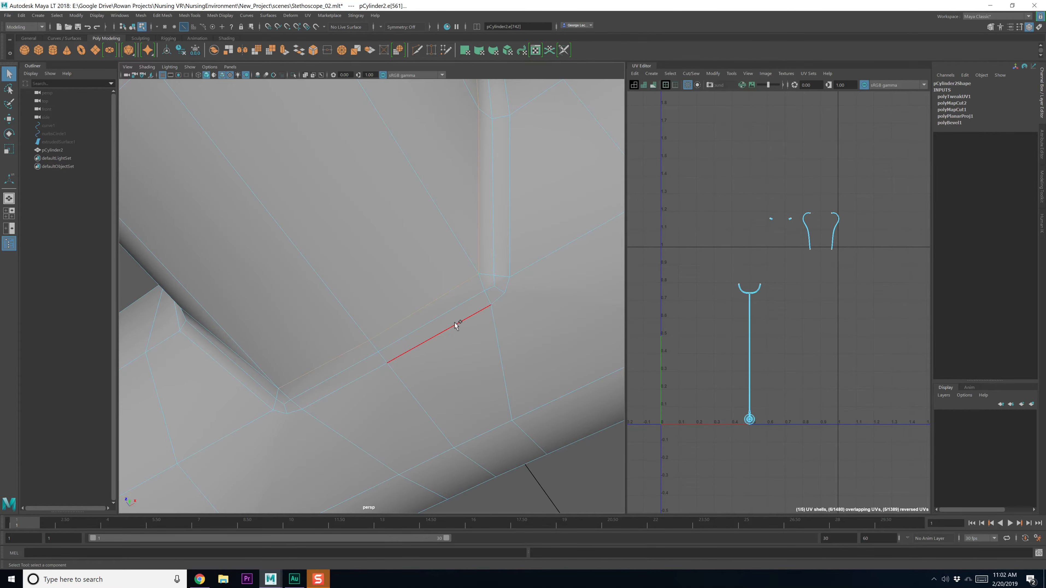
pyautogui.keyDown('shift'); pyautogui.click(497, 258); pyautogui.keyUp('shift')
pyautogui.keyDown('alt'); pyautogui.moveTo(282, 387); pyautogui.dragTo(272, 344); pyautogui.keyUp('alt')
pyautogui.keyDown('alt'); pyautogui.moveTo(315, 309); pyautogui.dragTo(312, 219); pyautogui.keyUp('alt')
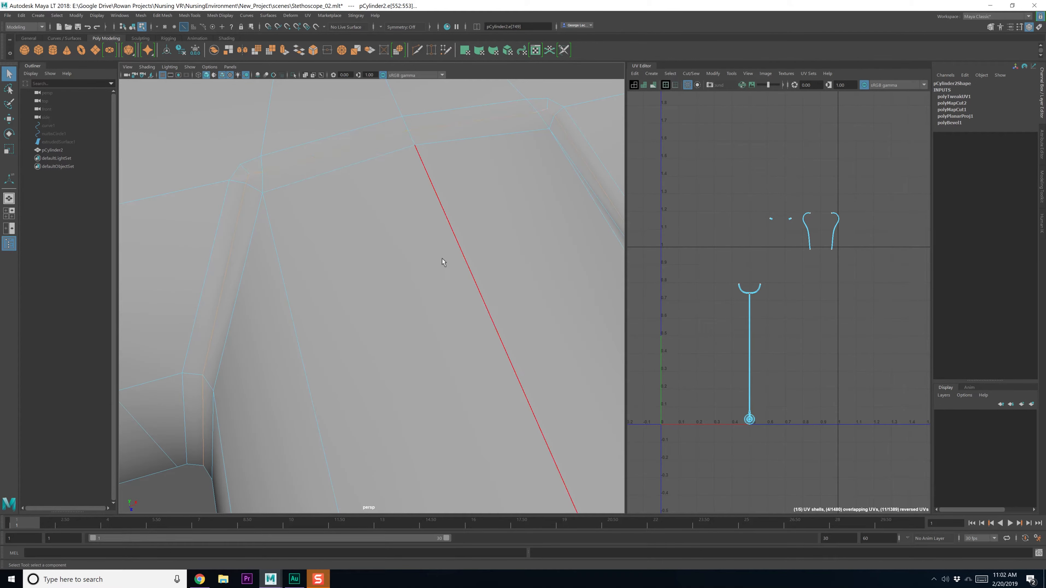
pyautogui.keyDown('alt'); pyautogui.moveTo(442, 259); pyautogui.dragTo(430, 257); pyautogui.keyUp('alt')
pyautogui.keyDown('alt'); pyautogui.moveTo(753, 299); pyautogui.dragTo(735, 308, button='middle'); pyautogui.keyUp('alt')
pyautogui.keyDown('shift'); pyautogui.moveTo(795, 310); pyautogui.dragTo(740, 299, button='right'); pyautogui.keyUp('shift')
# Move the yoke's UV shell up and right, then select the stem's long UV shell
pyautogui.click(740, 300)
pyautogui.press('w')
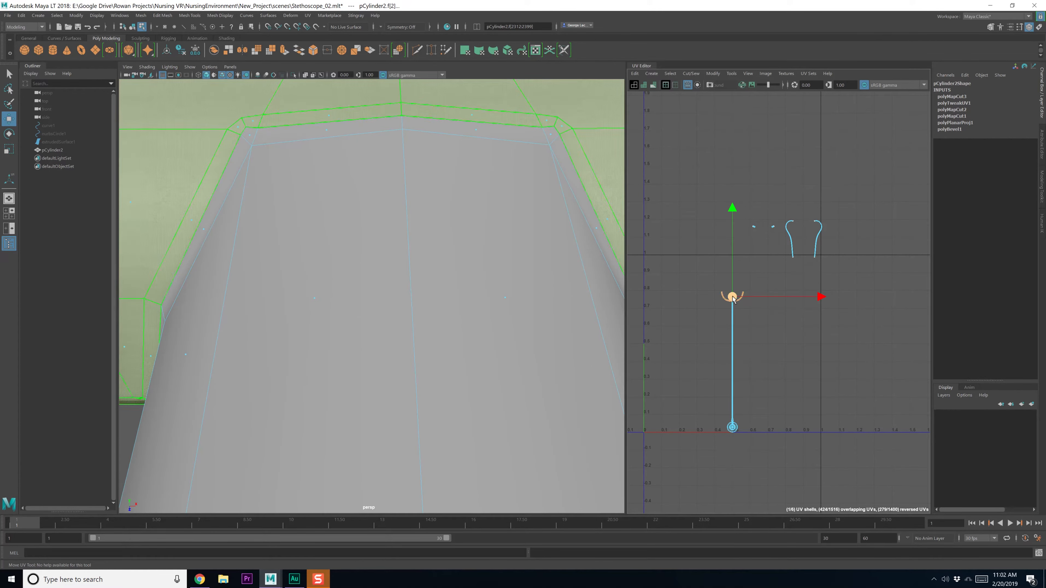
pyautogui.moveTo(733, 298); pyautogui.dragTo(807, 273)
pyautogui.click(732, 330)
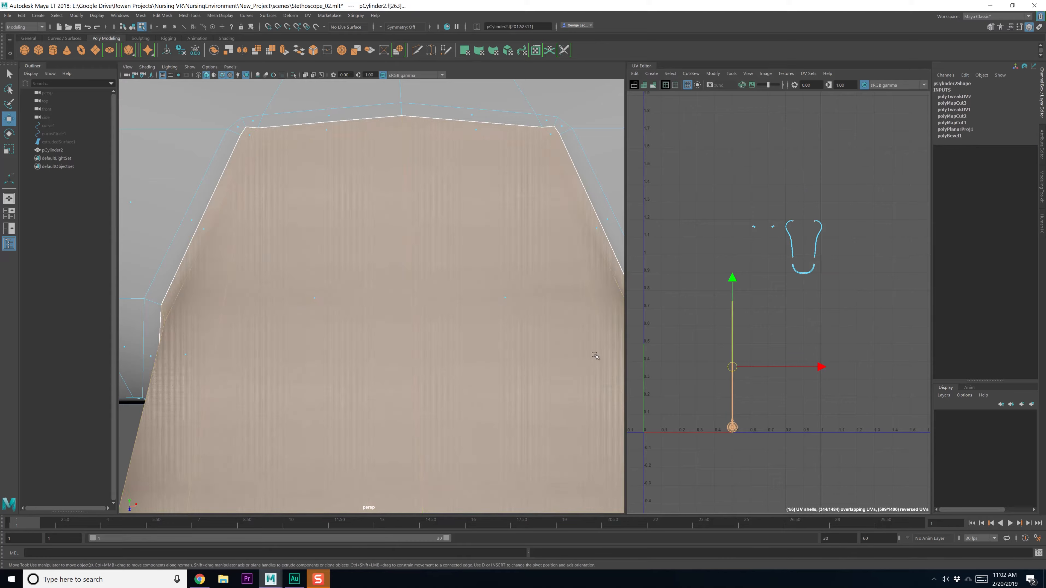
pyautogui.scroll(-5, 488, 391)
pyautogui.scroll(-5, 480, 390)
pyautogui.keyDown('alt'); pyautogui.moveTo(449, 409); pyautogui.dragTo(451, 315, button='middle'); pyautogui.keyUp('alt')
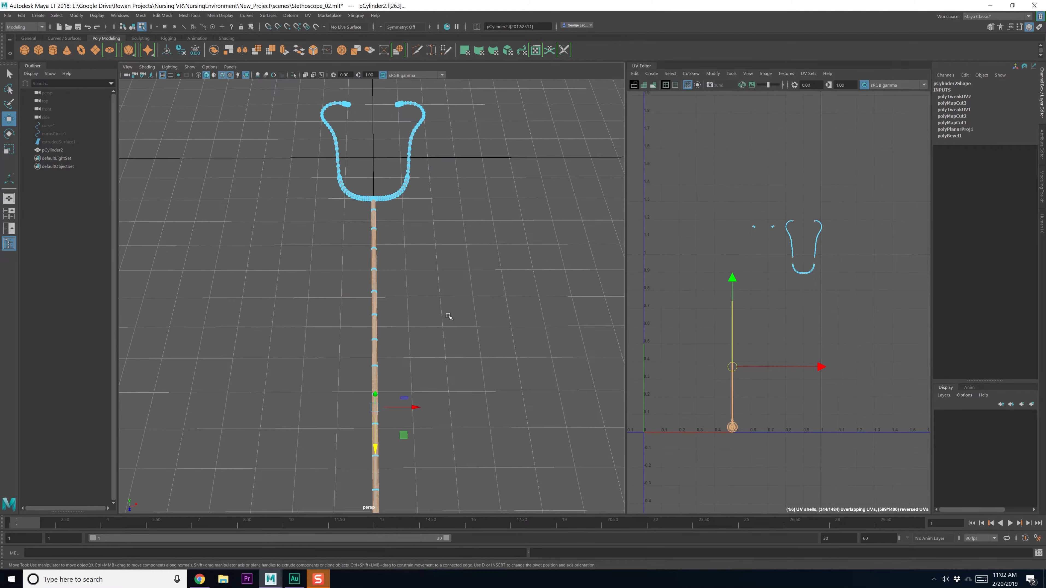
pyautogui.keyDown('alt'); pyautogui.moveTo(295, 317); pyautogui.dragTo(401, 350); pyautogui.keyUp('alt')
pyautogui.keyDown('alt'); pyautogui.moveTo(522, 349); pyautogui.dragTo(456, 348, button='middle'); pyautogui.keyUp('alt')
# Cut the UVs along a stem tube edge and move the tube shell up beside the ear-tube shells
pyautogui.keyDown('alt'); pyautogui.moveTo(540, 331); pyautogui.dragTo(379, 353, button='middle'); pyautogui.keyUp('alt')
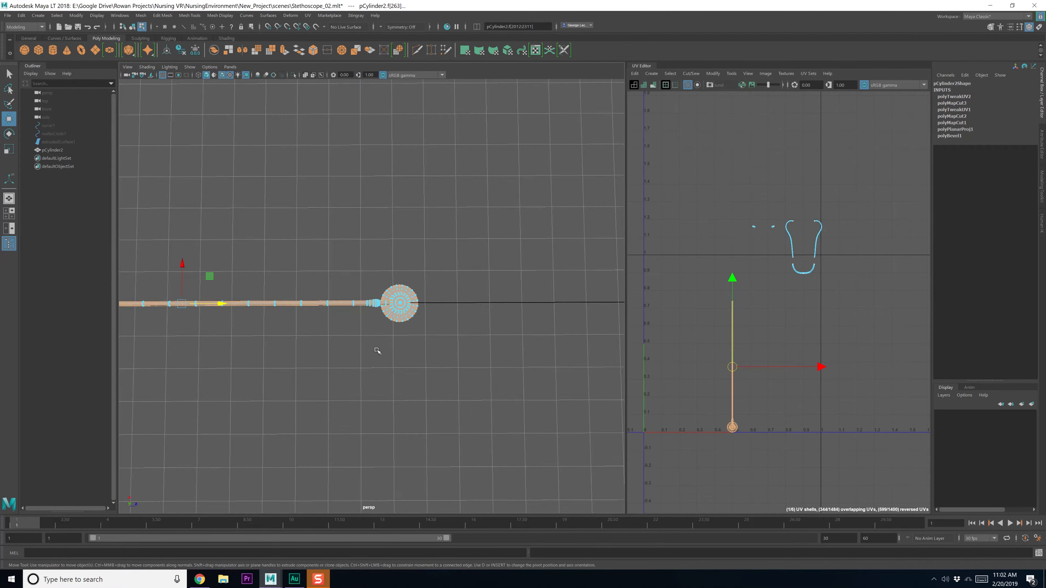
pyautogui.scroll(10, 385, 354)
pyautogui.press('q')
pyautogui.keyDown('alt'); pyautogui.moveTo(442, 370); pyautogui.dragTo(397, 338, button='middle'); pyautogui.keyUp('alt')
pyautogui.scroll(5, 398, 358)
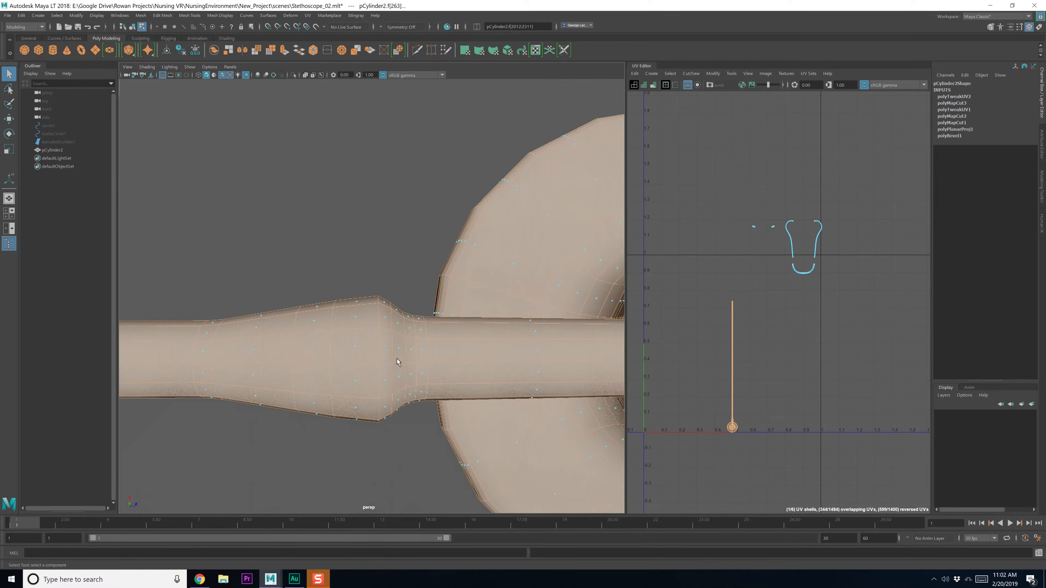
pyautogui.moveTo(393, 353); pyautogui.dragTo(394, 334, button='right')
pyautogui.click(405, 355)
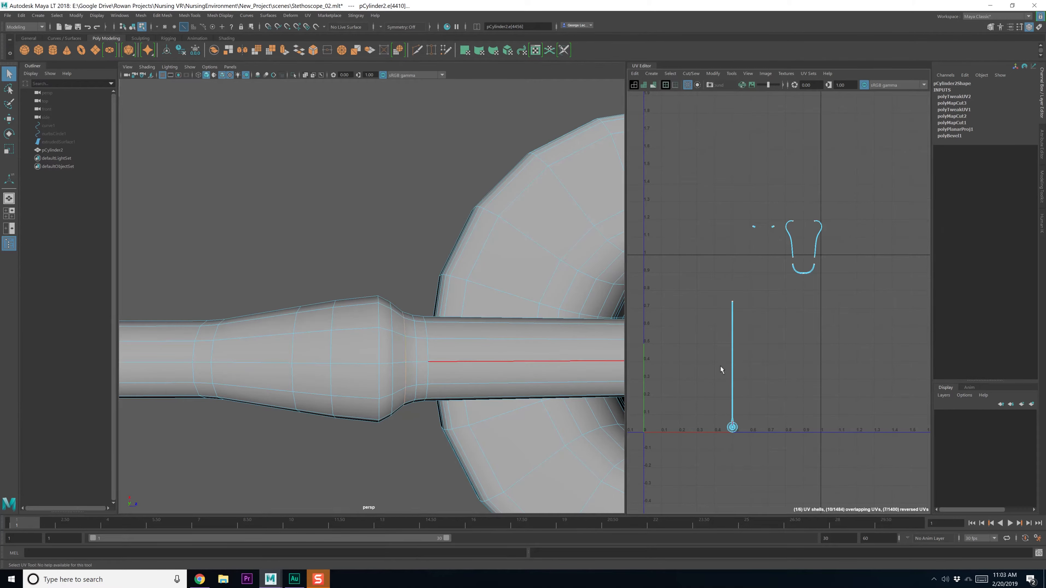
pyautogui.keyDown('alt'); pyautogui.moveTo(720, 366); pyautogui.dragTo(717, 348, button='middle'); pyautogui.keyUp('alt')
pyautogui.keyDown('shift'); pyautogui.moveTo(777, 346); pyautogui.dragTo(716, 339, button='right'); pyautogui.keyUp('shift')
pyautogui.click(729, 341)
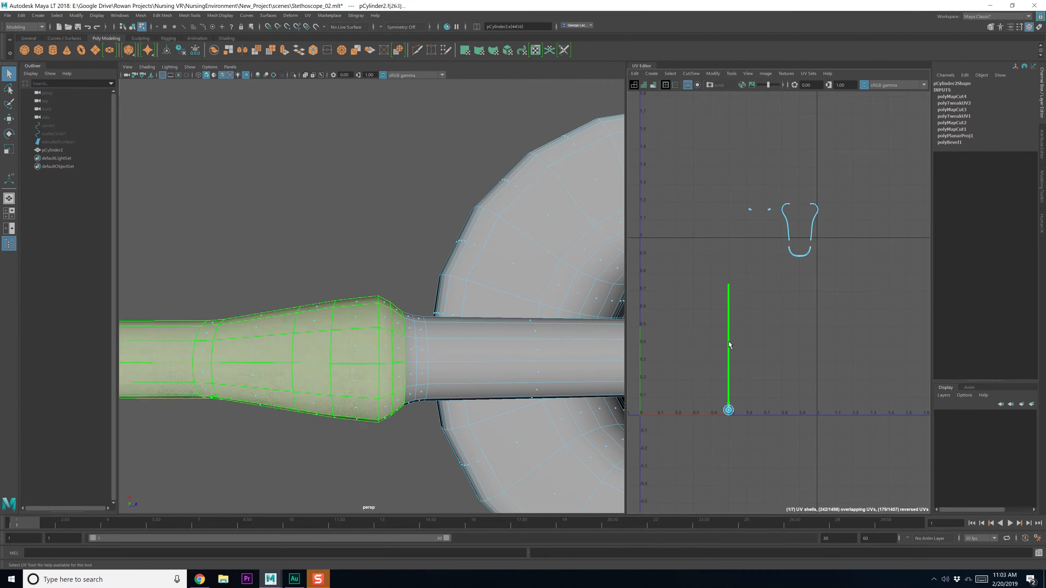
pyautogui.press('w')
pyautogui.moveTo(729, 345); pyautogui.dragTo(728, 242)
pyautogui.click(679, 291)
# Cut the chest piece's UVs along the cup rim edge loop and the loop beneath it
pyautogui.keyDown('alt'); pyautogui.moveTo(510, 358); pyautogui.dragTo(483, 359, button='middle'); pyautogui.keyUp('alt')
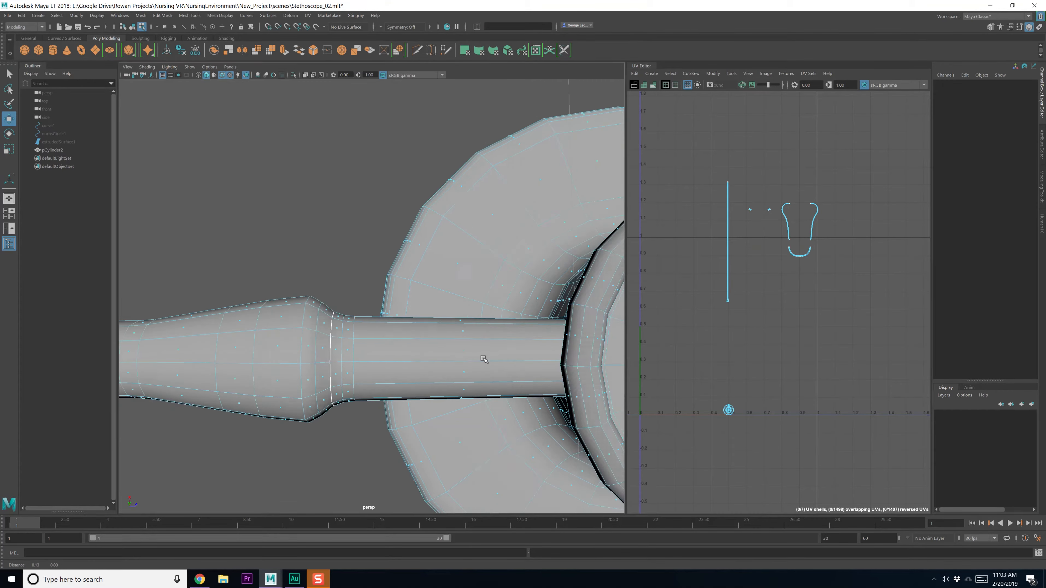
pyautogui.scroll(-5, 484, 359)
pyautogui.press('F8')
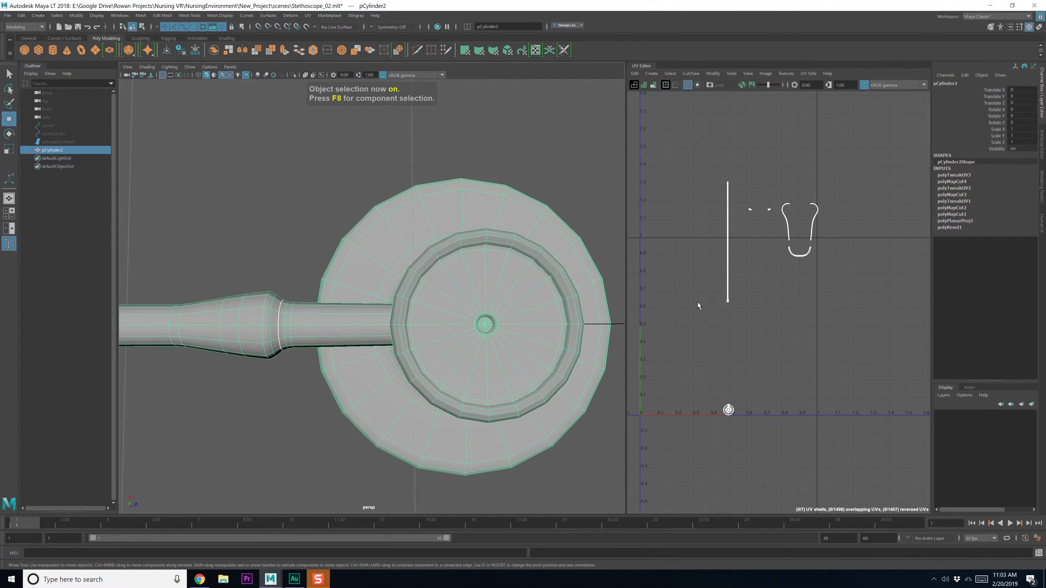
pyautogui.scroll(5, 739, 401)
pyautogui.keyDown('alt'); pyautogui.moveTo(481, 417); pyautogui.dragTo(376, 435); pyautogui.keyUp('alt')
pyautogui.scroll(4, 364, 293)
pyautogui.keyDown('alt'); pyautogui.moveTo(365, 292); pyautogui.dragTo(382, 339, button='middle'); pyautogui.keyUp('alt')
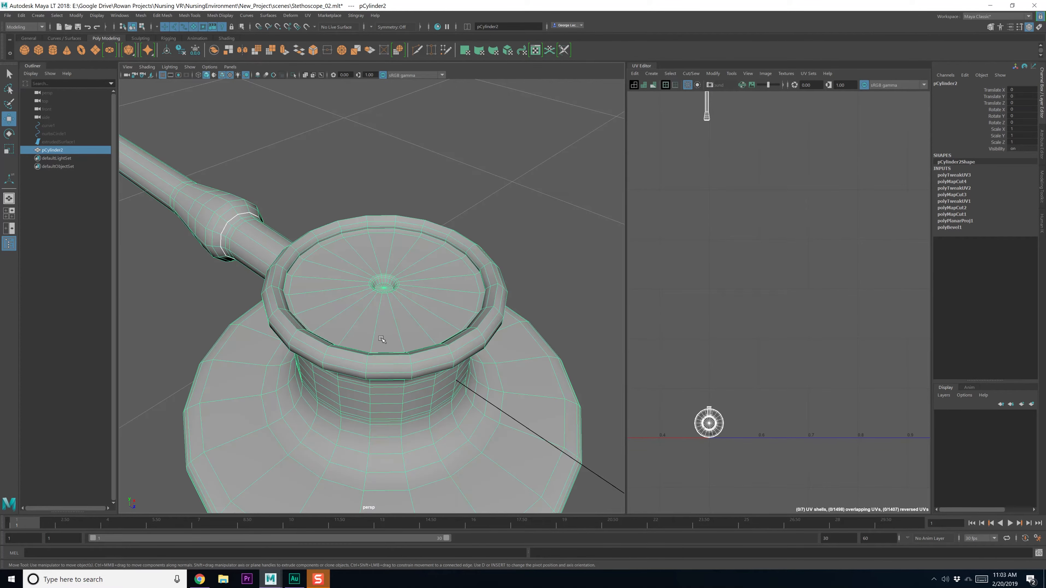
pyautogui.scroll(3, 382, 338)
pyautogui.moveTo(409, 260); pyautogui.dragTo(404, 233, button='right')
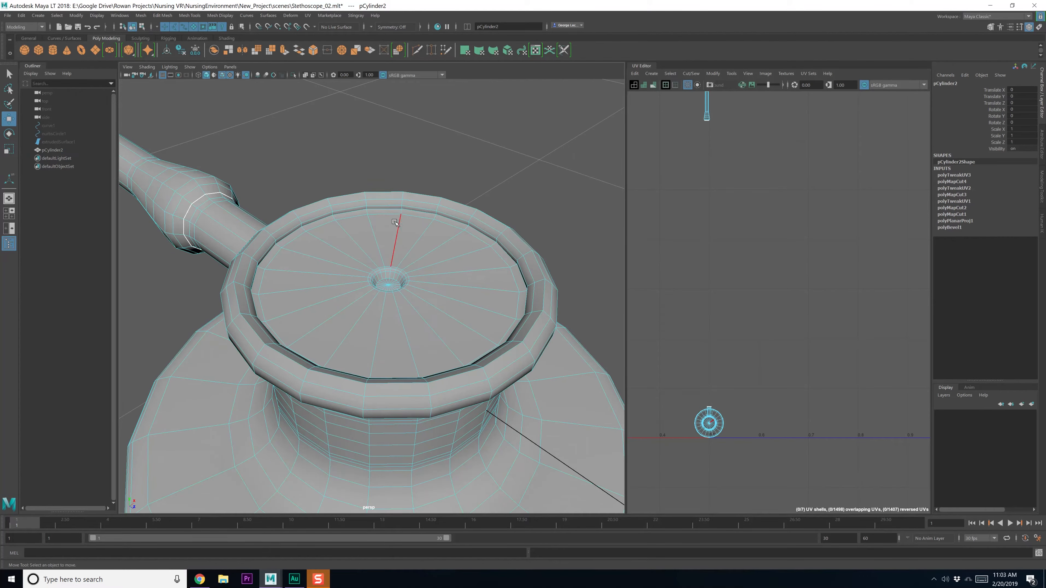
pyautogui.doubleClick(385, 207)
pyautogui.keyDown('alt'); pyautogui.moveTo(406, 305); pyautogui.dragTo(379, 177); pyautogui.keyUp('alt')
pyautogui.keyDown('shift'); pyautogui.doubleClick(387, 151); pyautogui.keyUp('shift')
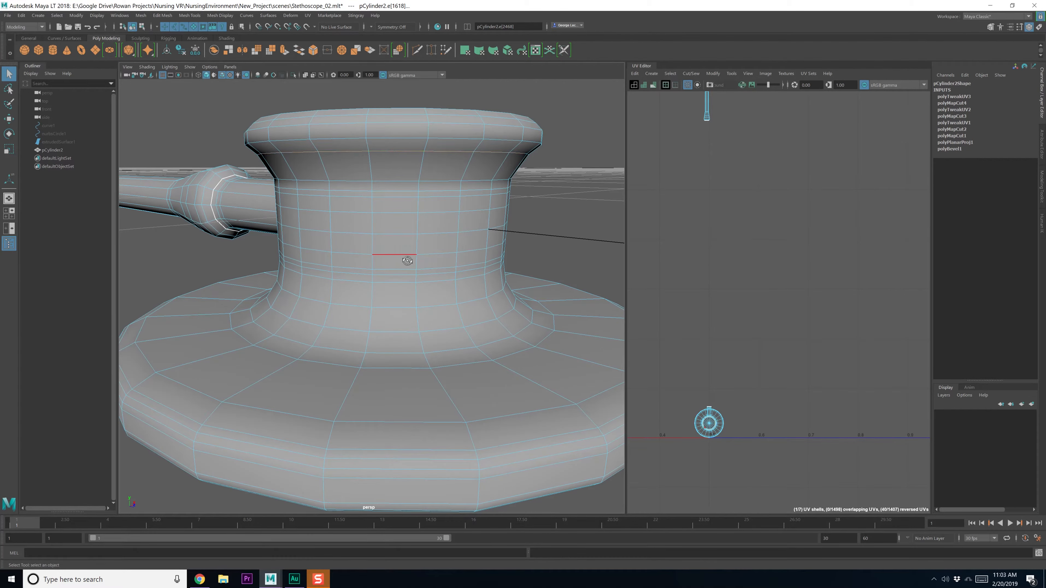
pyautogui.moveTo(416, 315)
pyautogui.keyDown('alt'); pyautogui.mouseDown()
pyautogui.moveTo(429, 366)
pyautogui.moveTo(424, 321)
pyautogui.mouseUp(); pyautogui.keyUp('alt')
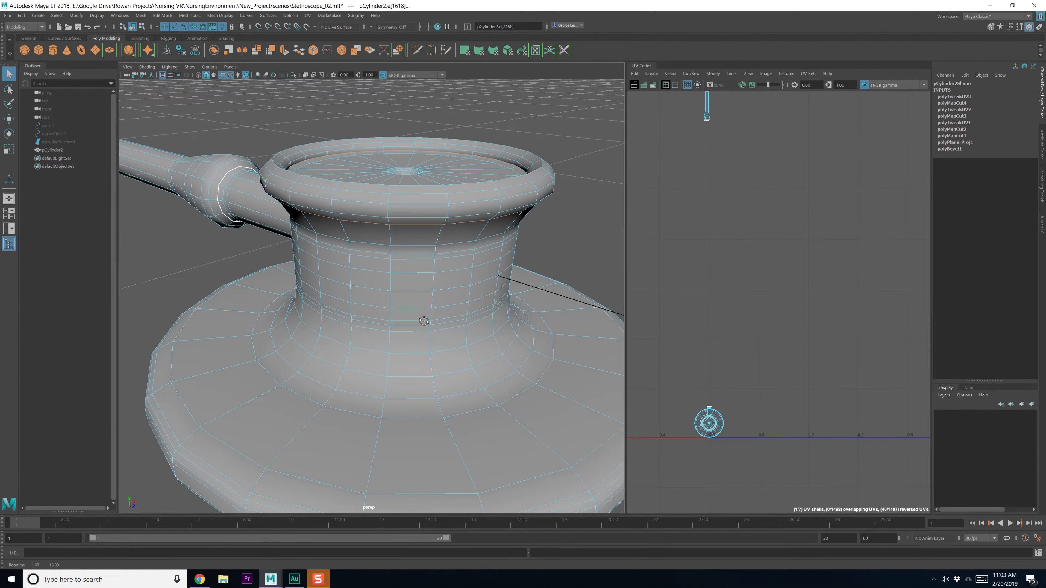
pyautogui.keyDown('shift'); pyautogui.moveTo(748, 346); pyautogui.dragTo(713, 358, button='right'); pyautogui.keyUp('shift')
# Move the separated rim and inner cap UV shells up and to the right
pyautogui.keyDown('alt'); pyautogui.moveTo(492, 284); pyautogui.dragTo(480, 323); pyautogui.keyUp('alt')
pyautogui.keyDown('shift'); pyautogui.moveTo(706, 329); pyautogui.dragTo(666, 310, button='right'); pyautogui.keyUp('shift')
pyautogui.press('w')
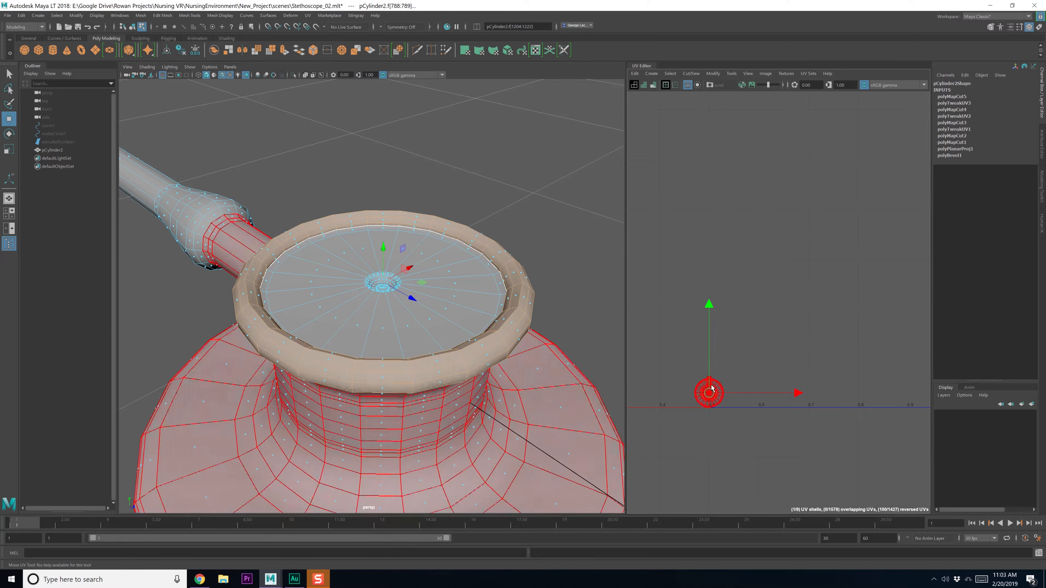
pyautogui.click(741, 353)
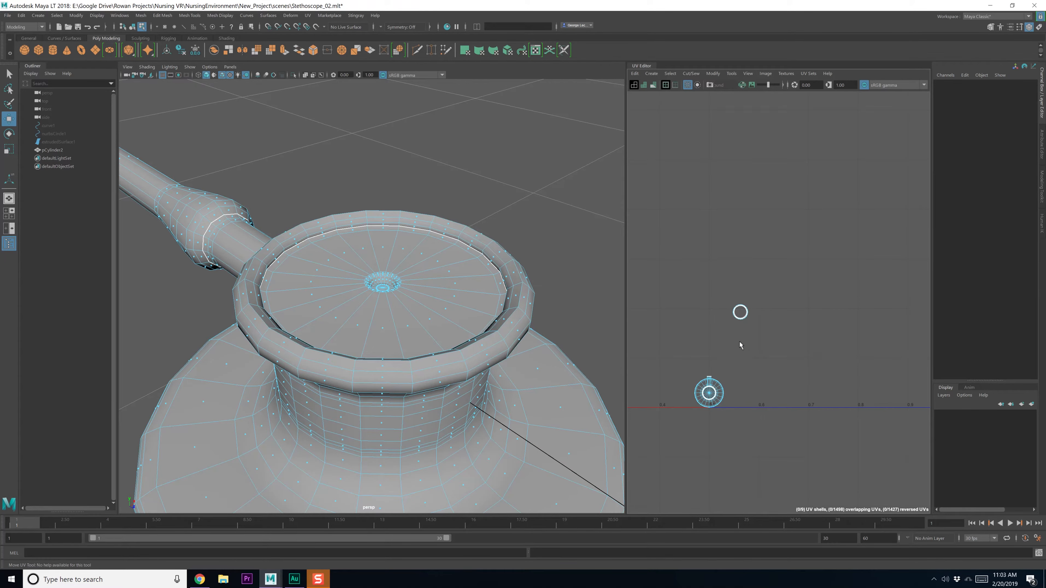
pyautogui.scroll(-4, 740, 346)
pyautogui.click(765, 381)
pyautogui.moveTo(765, 381); pyautogui.dragTo(797, 253)
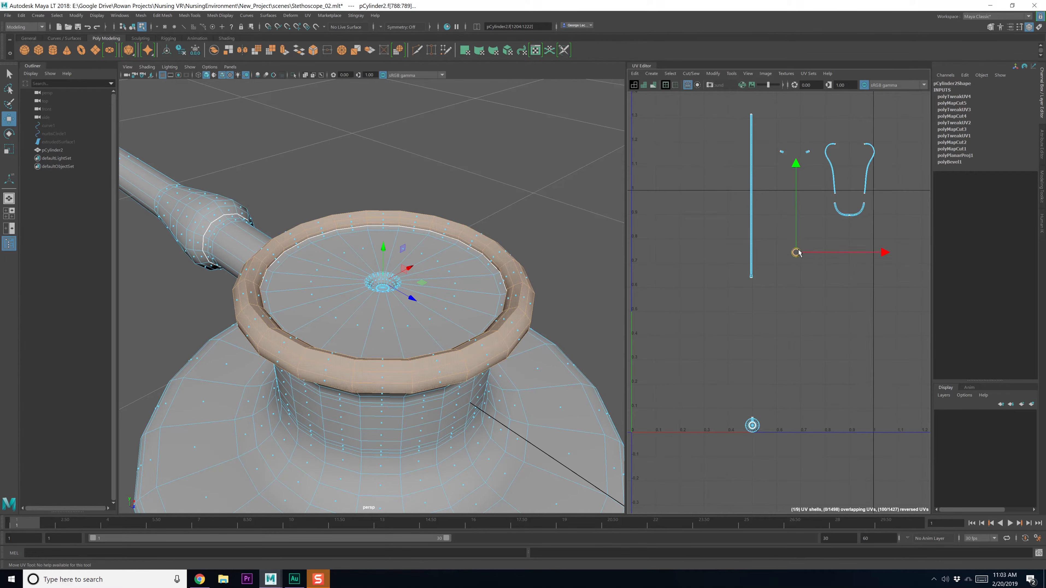
pyautogui.click(435, 267)
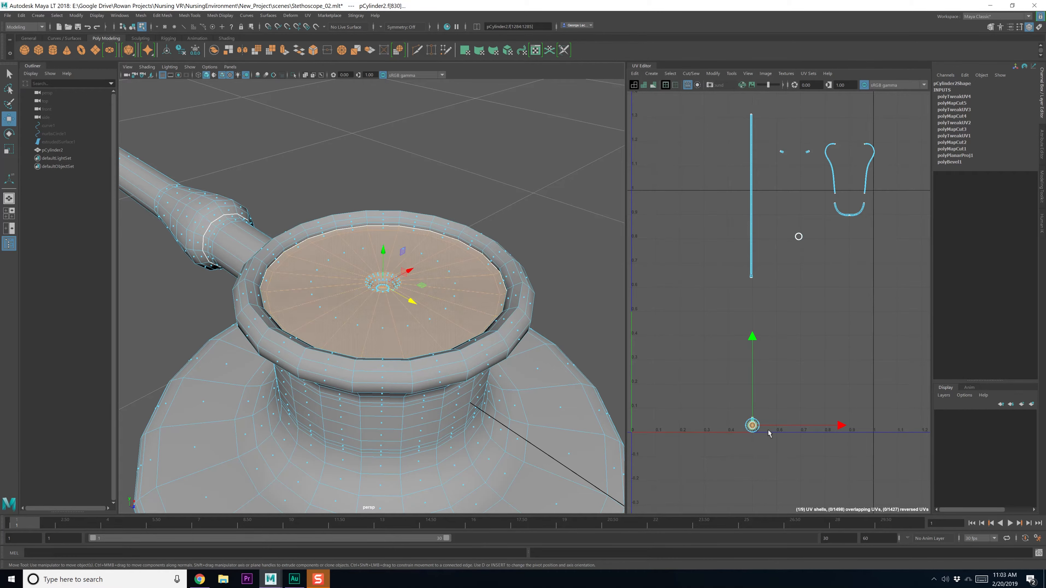
pyautogui.moveTo(769, 433); pyautogui.dragTo(768, 403)
pyautogui.click(769, 288)
# Cut the UVs along the edge where the tube meets the bell's neck
pyautogui.keyDown('alt'); pyautogui.moveTo(470, 397); pyautogui.dragTo(460, 370); pyautogui.keyUp('alt')
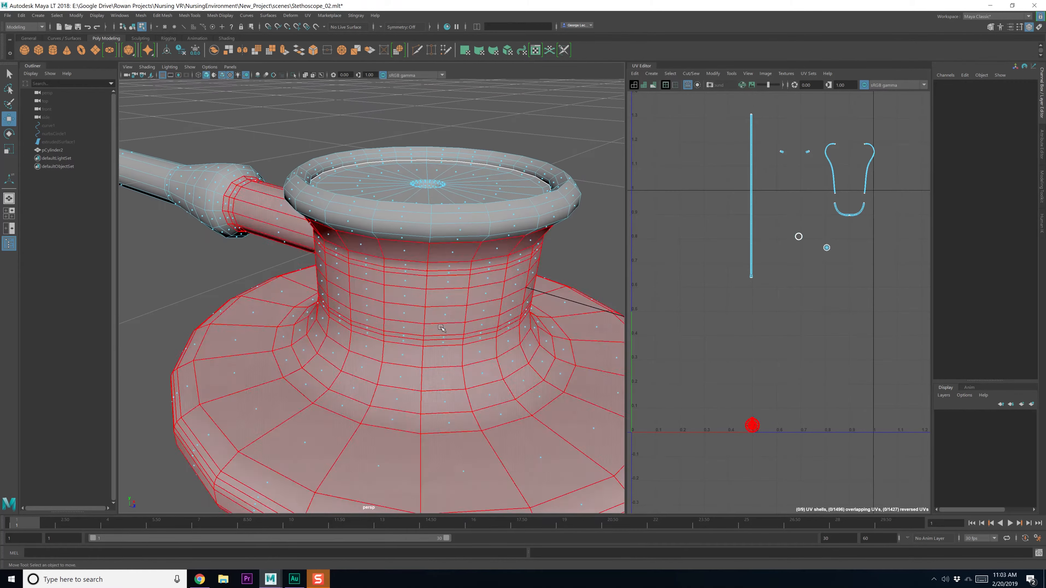
pyautogui.click(448, 405)
pyautogui.keyDown('alt'); pyautogui.moveTo(362, 390); pyautogui.dragTo(401, 368); pyautogui.keyUp('alt')
pyautogui.scroll(2, 408, 364)
pyautogui.press('q')
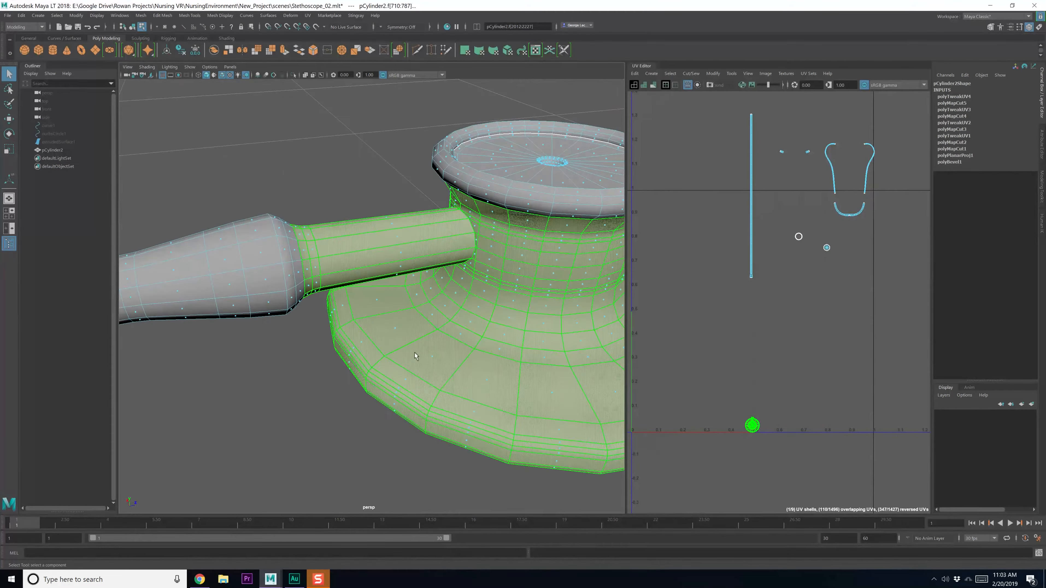
pyautogui.keyDown('alt'); pyautogui.moveTo(457, 311); pyautogui.dragTo(397, 285, button='middle'); pyautogui.keyUp('alt')
pyautogui.scroll(2, 398, 280)
pyautogui.rightClick(402, 255)
pyautogui.click(401, 231)
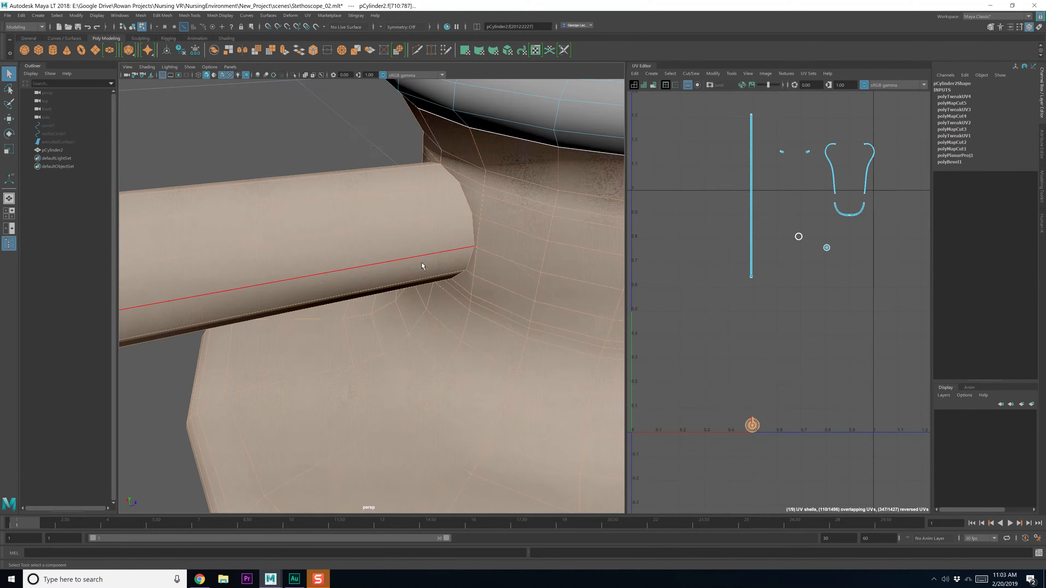
pyautogui.scroll(3, 471, 232)
pyautogui.click(472, 232)
pyautogui.keyDown('alt'); pyautogui.moveTo(433, 262); pyautogui.dragTo(483, 246); pyautogui.keyUp('alt')
pyautogui.keyDown('alt'); pyautogui.moveTo(578, 266); pyautogui.dragTo(500, 284, button='middle'); pyautogui.keyUp('alt')
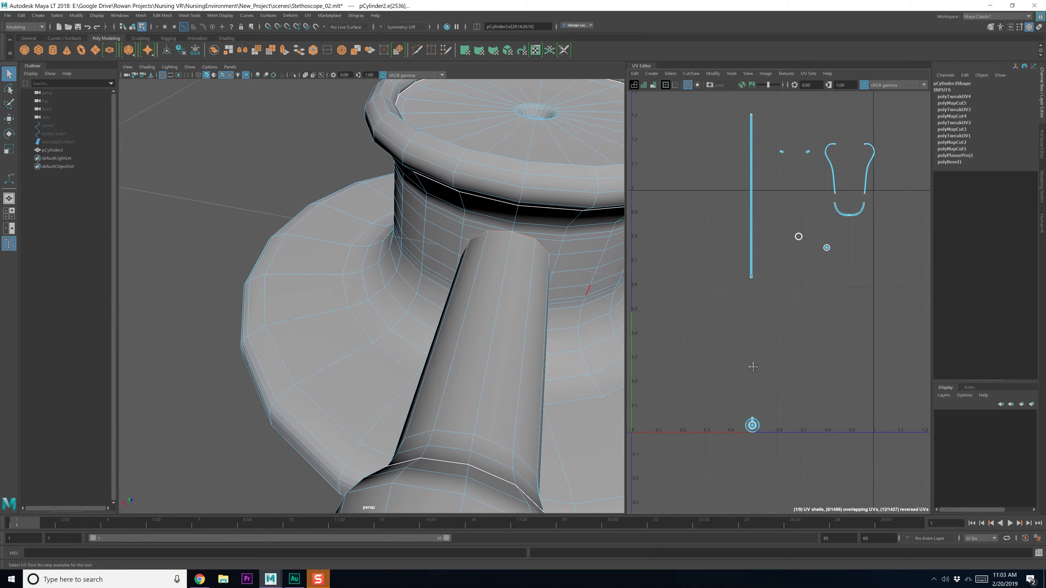
pyautogui.keyDown('alt'); pyautogui.moveTo(752, 367); pyautogui.dragTo(755, 342, button='middle'); pyautogui.keyUp('alt')
# Move the neck tube UV shell up and right, off the round base shell
pyautogui.keyDown('shift'); pyautogui.moveTo(761, 343); pyautogui.dragTo(755, 365, button='right'); pyautogui.keyUp('shift')
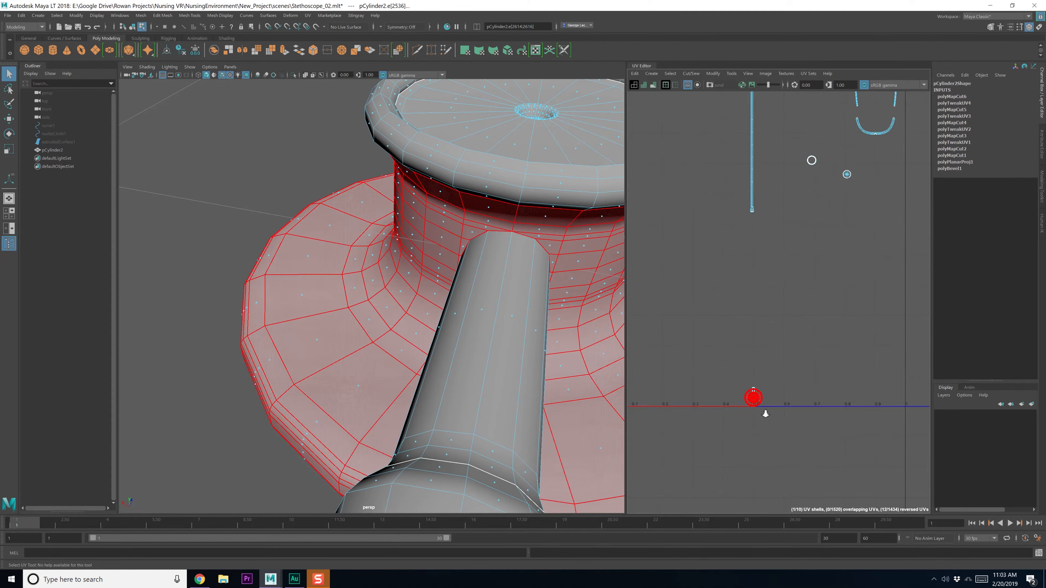
pyautogui.scroll(3, 752, 393)
pyautogui.click(516, 300)
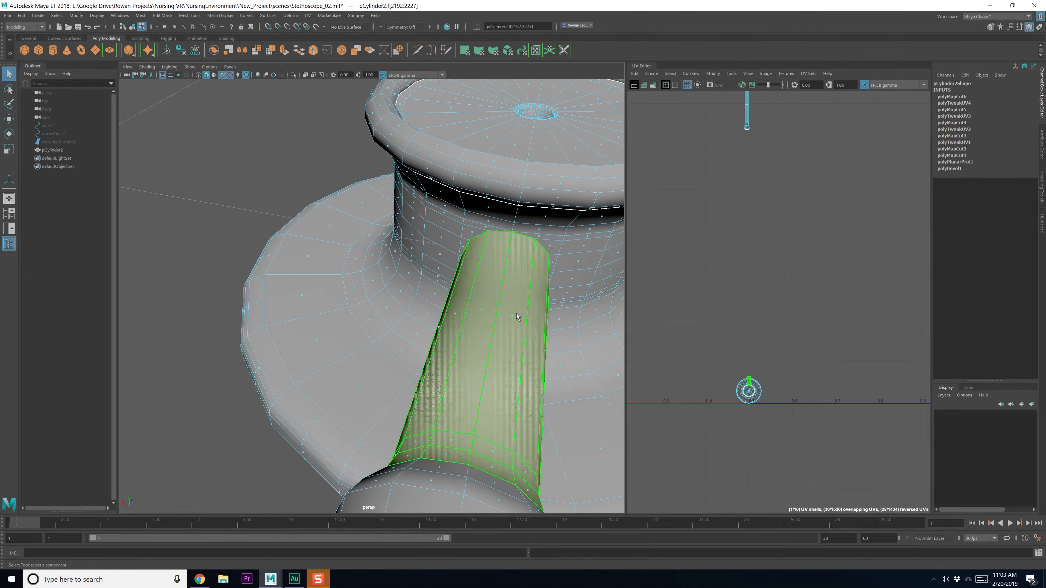
pyautogui.scroll(-3, 766, 384)
pyautogui.press('w')
pyautogui.moveTo(754, 380); pyautogui.dragTo(798, 216)
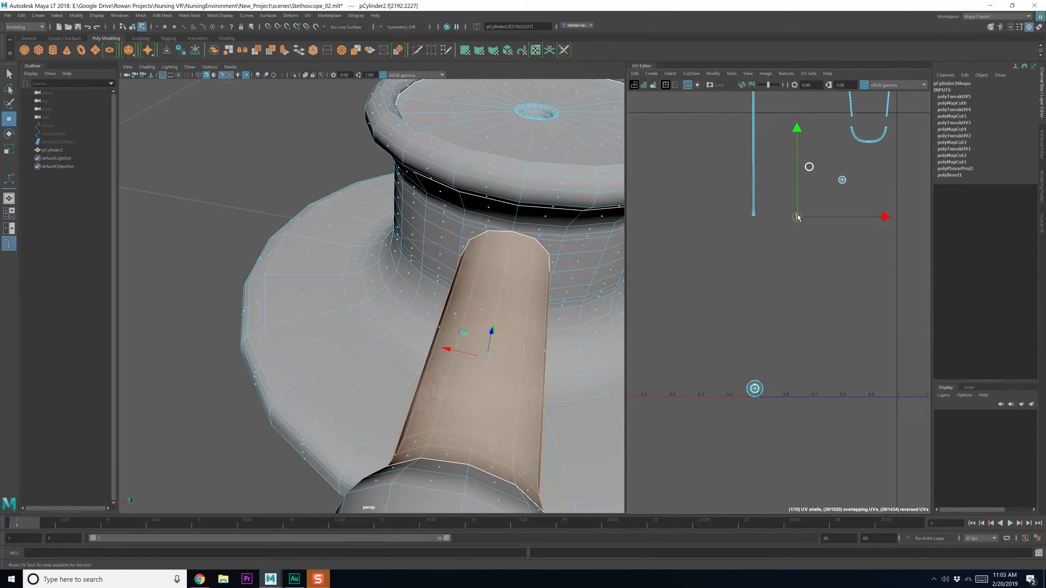
pyautogui.click(805, 264)
# Cut the UVs along the edge loop on the cup's underside
pyautogui.click(754, 393)
pyautogui.keyDown('alt'); pyautogui.moveTo(550, 426); pyautogui.dragTo(471, 417); pyautogui.keyUp('alt')
pyautogui.scroll(-4, 471, 419)
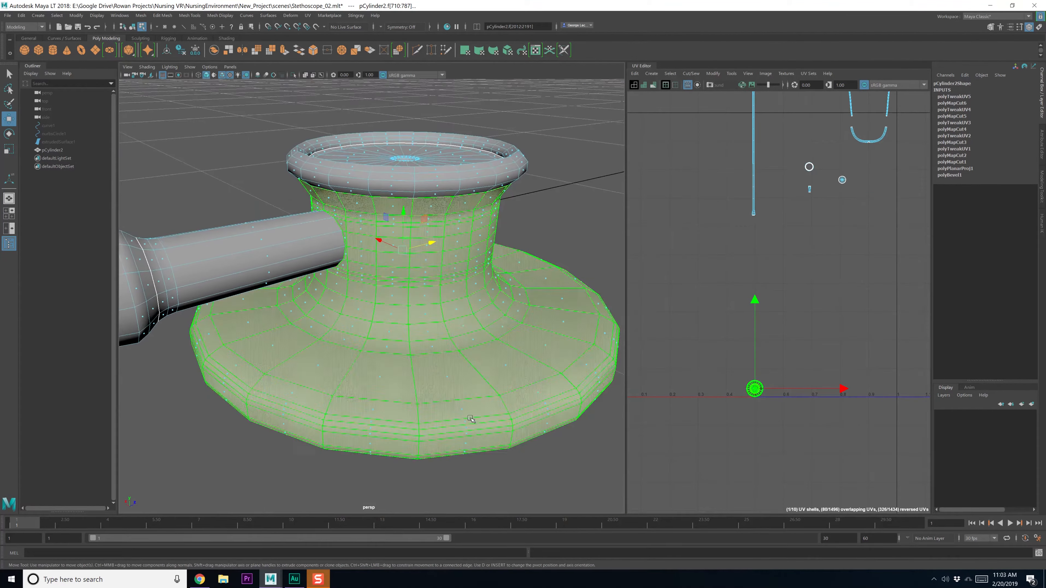
pyautogui.moveTo(448, 366); pyautogui.dragTo(453, 347, button='right')
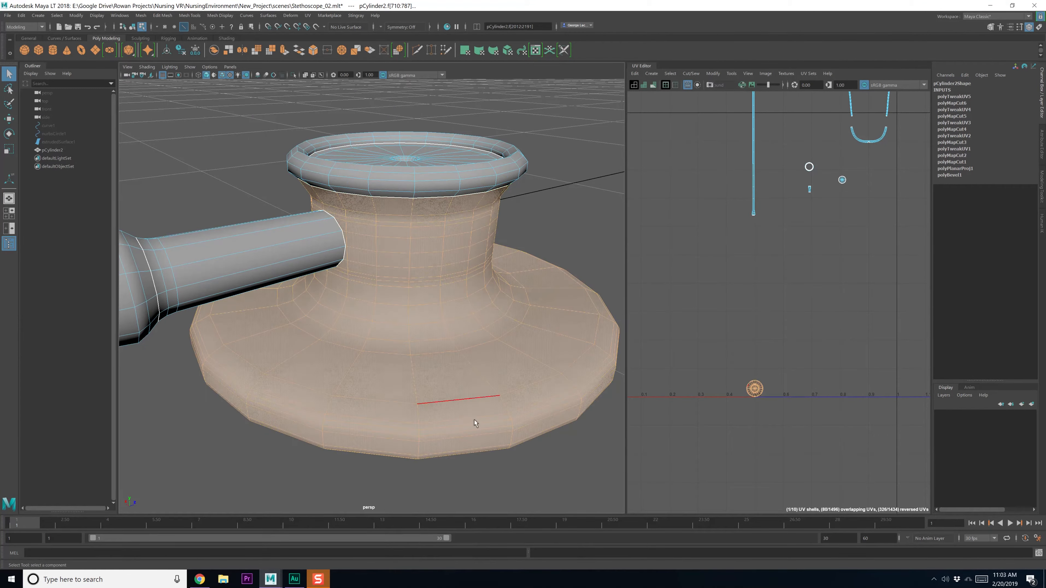
pyautogui.keyDown('alt'); pyautogui.moveTo(474, 419); pyautogui.dragTo(251, 450); pyautogui.keyUp('alt')
pyautogui.click(217, 384)
pyautogui.keyDown('alt'); pyautogui.moveTo(219, 378); pyautogui.dragTo(257, 389, button='middle'); pyautogui.keyUp('alt')
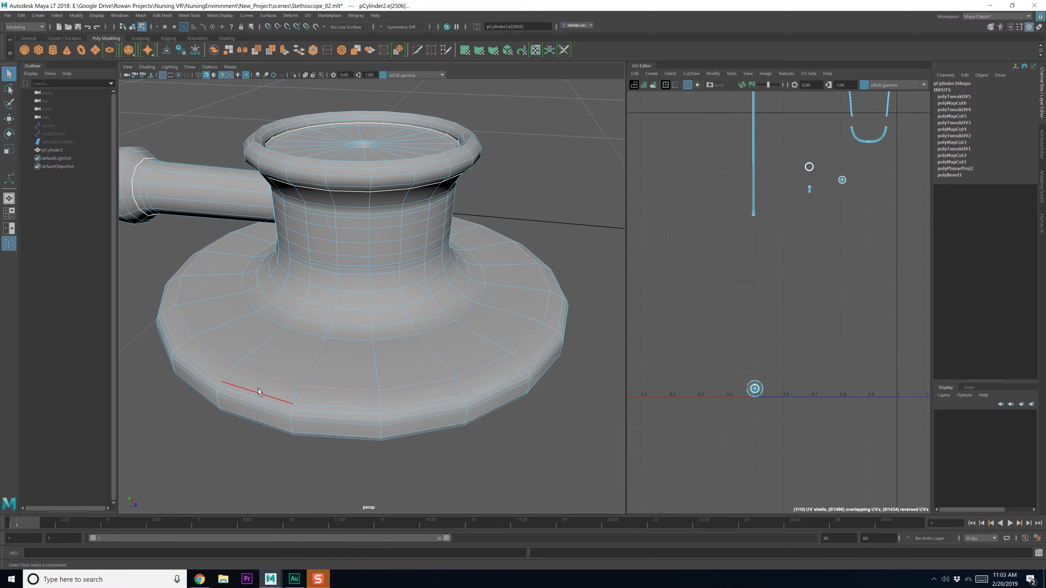
pyautogui.keyDown('alt'); pyautogui.moveTo(258, 388); pyautogui.dragTo(334, 292); pyautogui.keyUp('alt')
pyautogui.doubleClick(351, 173)
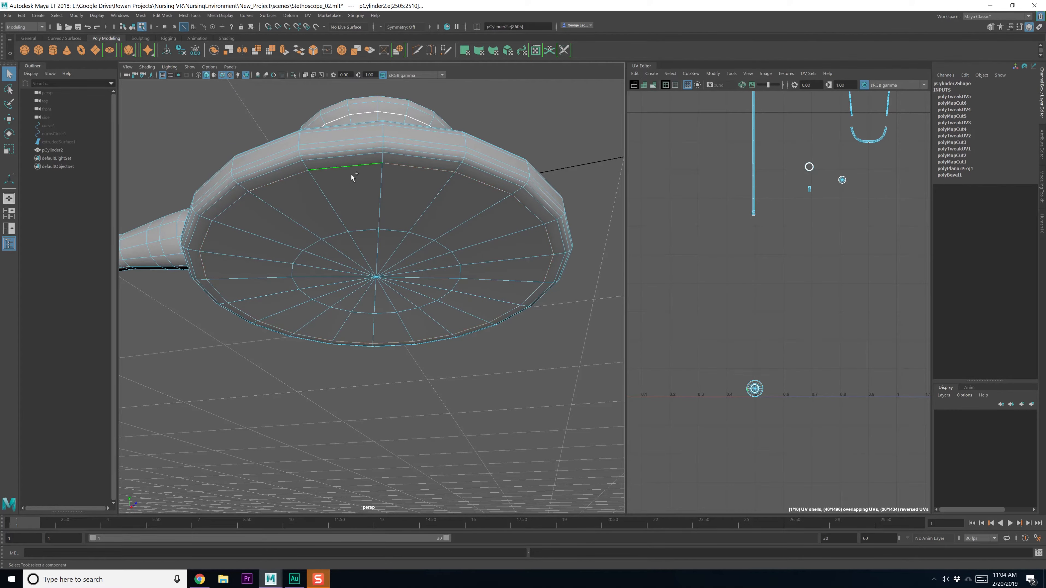
pyautogui.moveTo(752, 348)
pyautogui.keyDown('shift'); pyautogui.mouseDown(button='right')
pyautogui.moveTo(762, 359)
pyautogui.moveTo(739, 347)
pyautogui.mouseUp(button='right'); pyautogui.keyUp('shift')
# Shift the small circular underside UV shell up and right, then return to object mode
pyautogui.click(751, 384)
pyautogui.press('w')
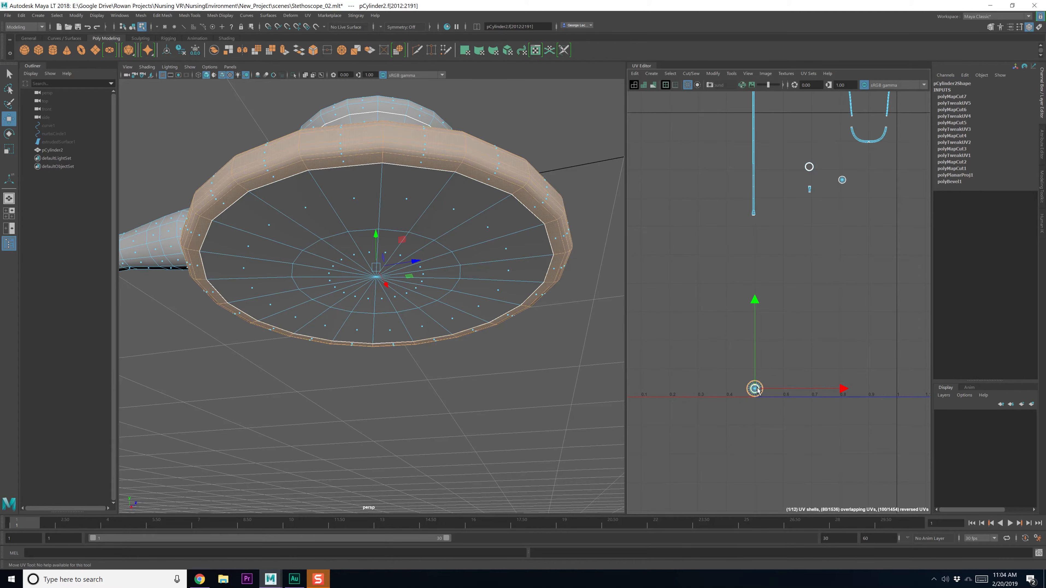
pyautogui.click(806, 297)
pyautogui.click(755, 388)
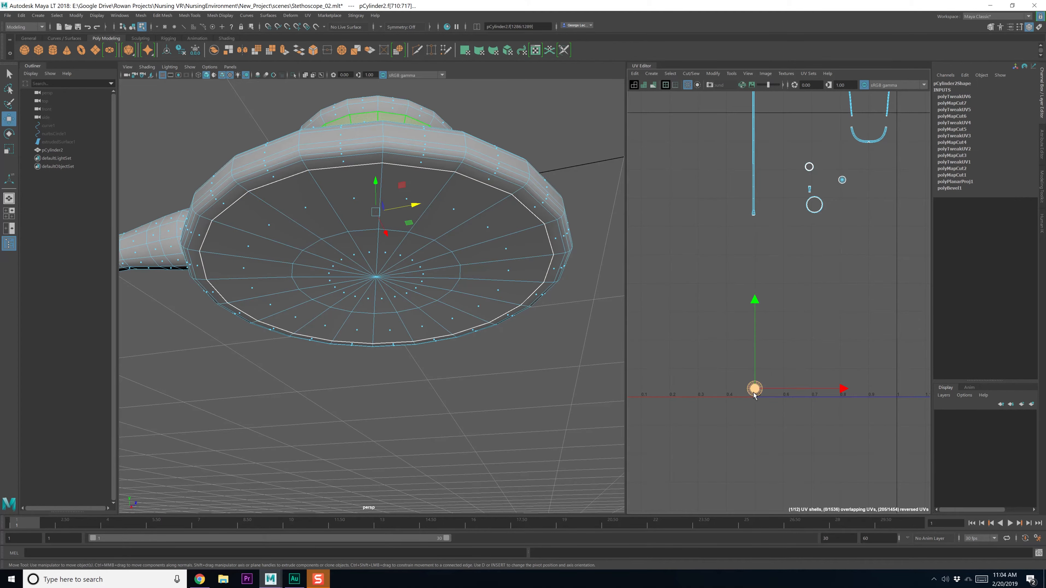
pyautogui.keyDown('alt'); pyautogui.moveTo(497, 324); pyautogui.dragTo(838, 246); pyautogui.keyUp('alt')
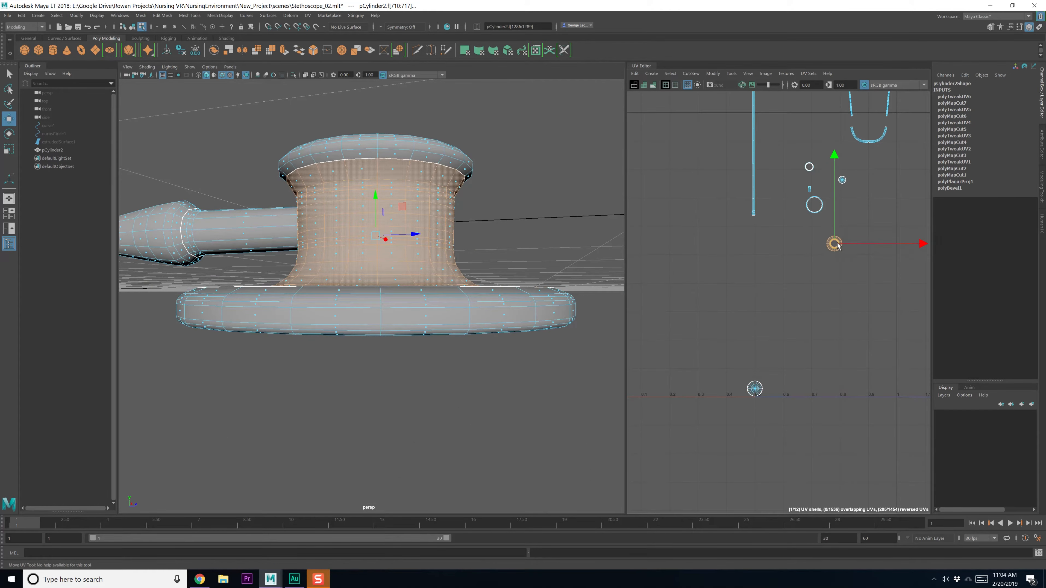
pyautogui.click(754, 388)
pyautogui.moveTo(762, 384); pyautogui.dragTo(770, 362)
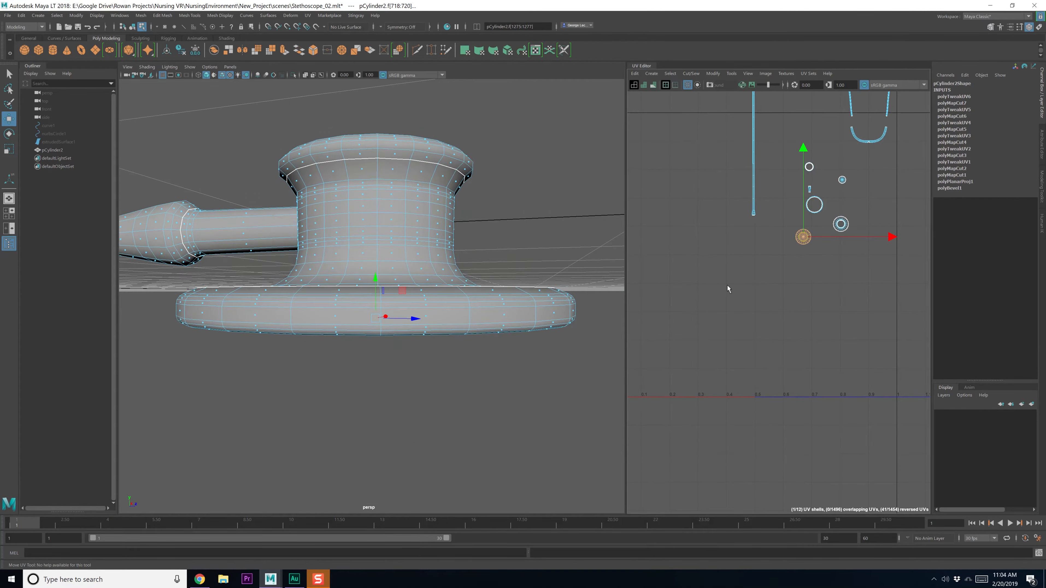
pyautogui.keyDown('alt'); pyautogui.moveTo(469, 397); pyautogui.dragTo(495, 420); pyautogui.keyUp('alt')
pyautogui.scroll(-4, 495, 420)
pyautogui.press('F8')
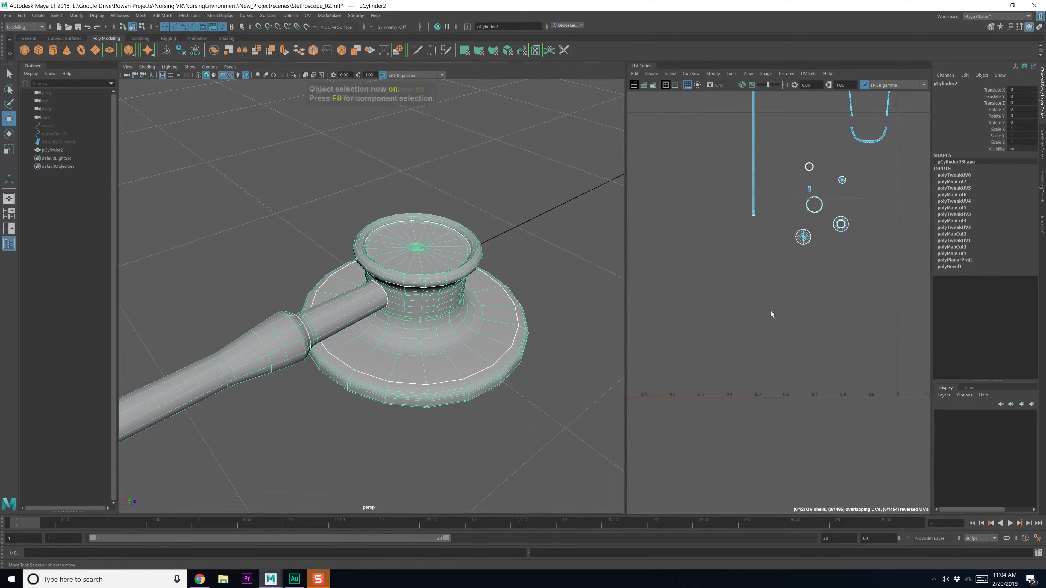
# Save the scene and delete pCylinder2's construction history
pyautogui.hotkey('ctrl', 's')
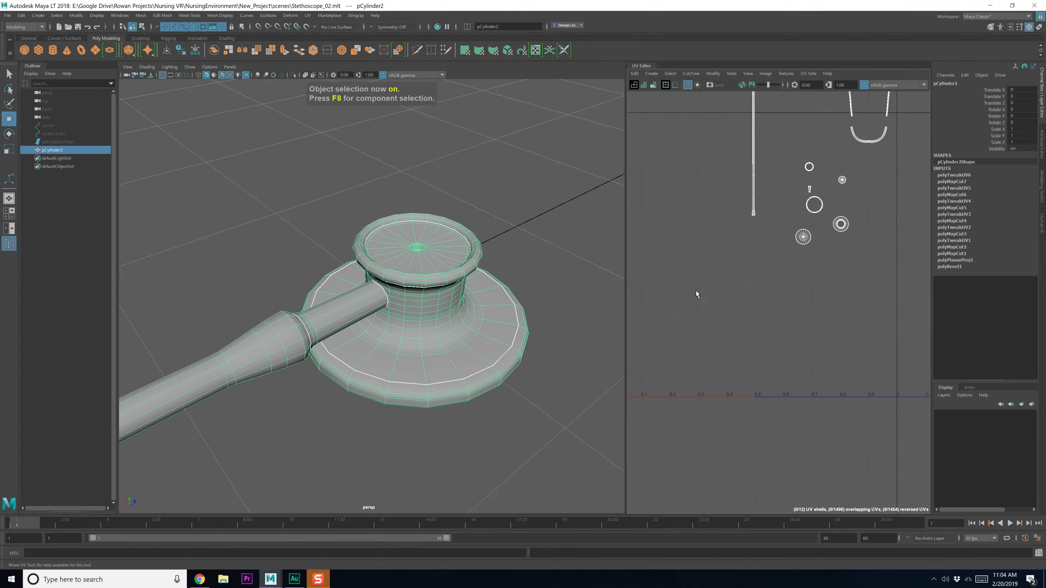
pyautogui.click(21, 15)
pyautogui.moveTo(62, 117)
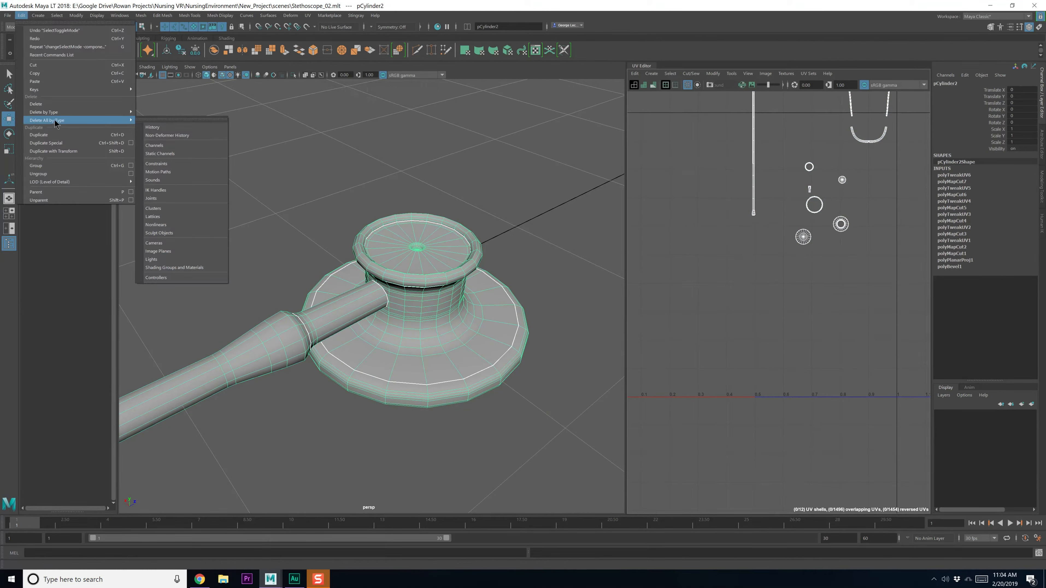
pyautogui.click(193, 129)
# Unfold the disk's circular UV shell and orient it to the UV axes
pyautogui.keyDown('alt'); pyautogui.moveTo(777, 250); pyautogui.dragTo(733, 349, button='middle'); pyautogui.keyUp('alt')
pyautogui.scroll(8, 698, 351)
pyautogui.press('q')
pyautogui.scroll(-2, 734, 350)
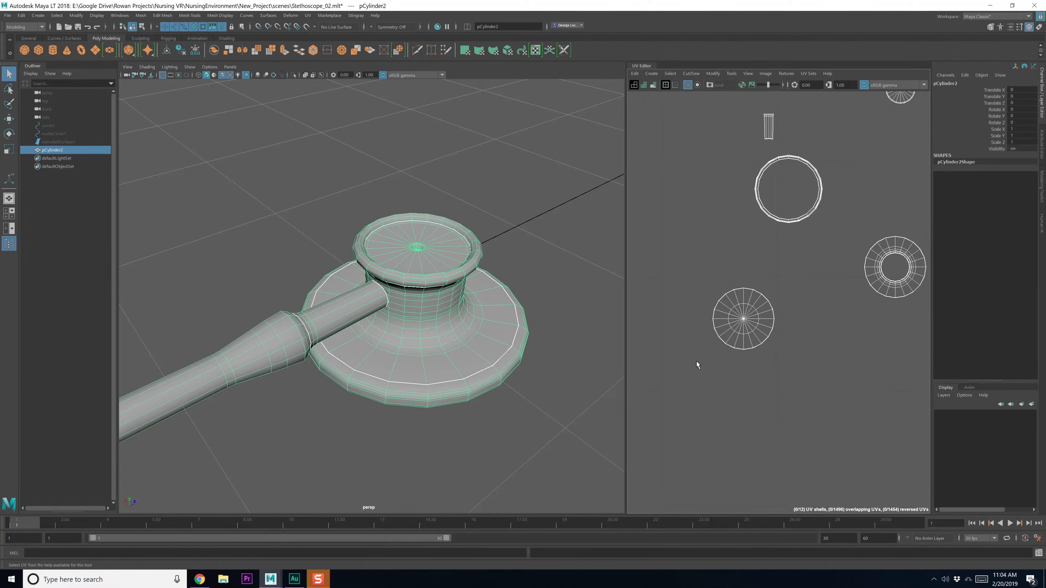
pyautogui.keyDown('alt'); pyautogui.moveTo(529, 416); pyautogui.dragTo(519, 348); pyautogui.keyUp('alt')
pyautogui.moveTo(768, 336); pyautogui.dragTo(735, 323, button='right')
pyautogui.click(743, 320)
pyautogui.keyDown('alt'); pyautogui.moveTo(489, 367); pyautogui.dragTo(484, 360); pyautogui.keyUp('alt')
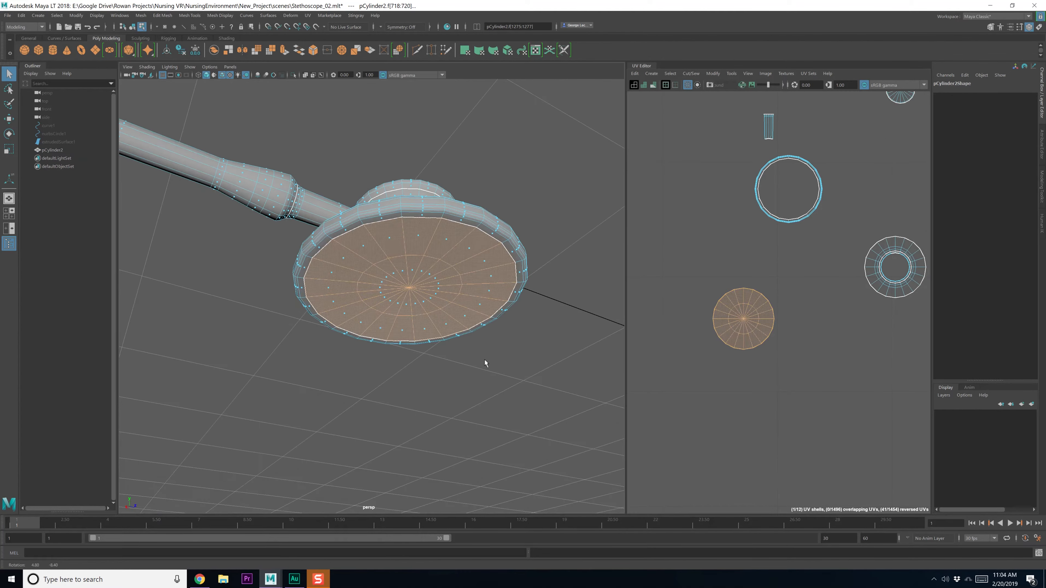
pyautogui.keyDown('shift'); pyautogui.moveTo(737, 303); pyautogui.dragTo(740, 382, button='right'); pyautogui.keyUp('shift')
pyautogui.keyDown('shift'); pyautogui.moveTo(747, 442); pyautogui.dragTo(742, 425, button='right'); pyautogui.keyUp('shift')
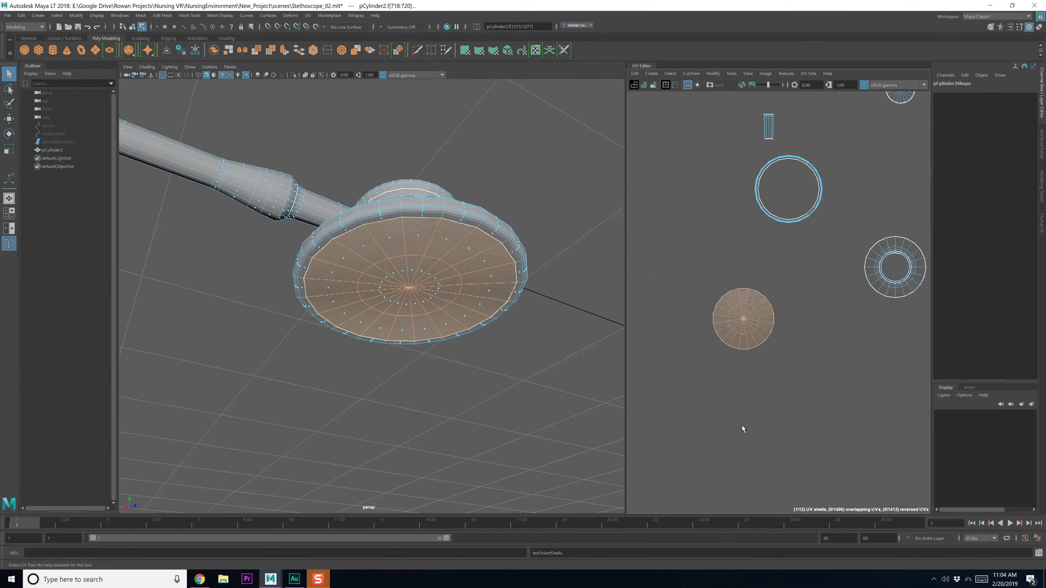
# Marquee-select all twelve UV shells and move them upward
pyautogui.scroll(-7, 755, 402)
pyautogui.press('w')
pyautogui.scroll(-4, 749, 390)
pyautogui.keyDown('alt'); pyautogui.moveTo(749, 391); pyautogui.dragTo(751, 365, button='middle'); pyautogui.keyUp('alt')
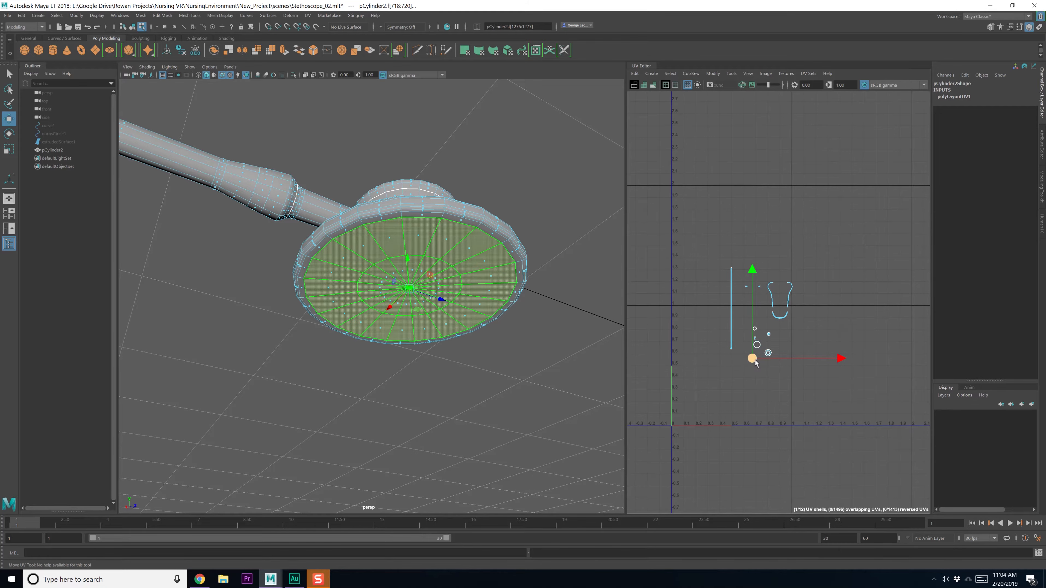
pyautogui.moveTo(684, 221); pyautogui.dragTo(832, 395)
pyautogui.moveTo(759, 315); pyautogui.dragTo(759, 240)
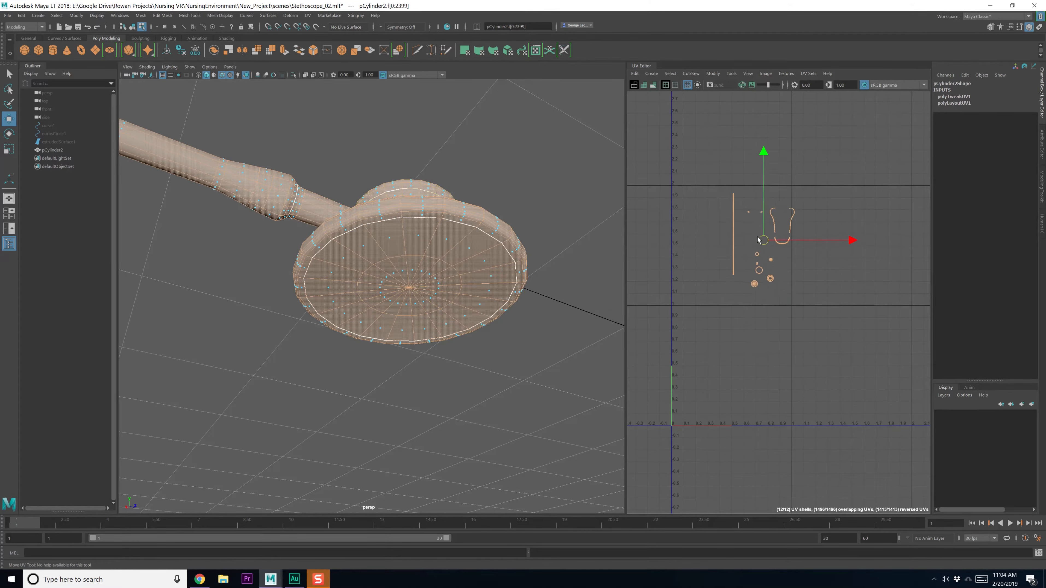
# Select the disk's bottom cap faces and their UV shell
pyautogui.click(437, 299)
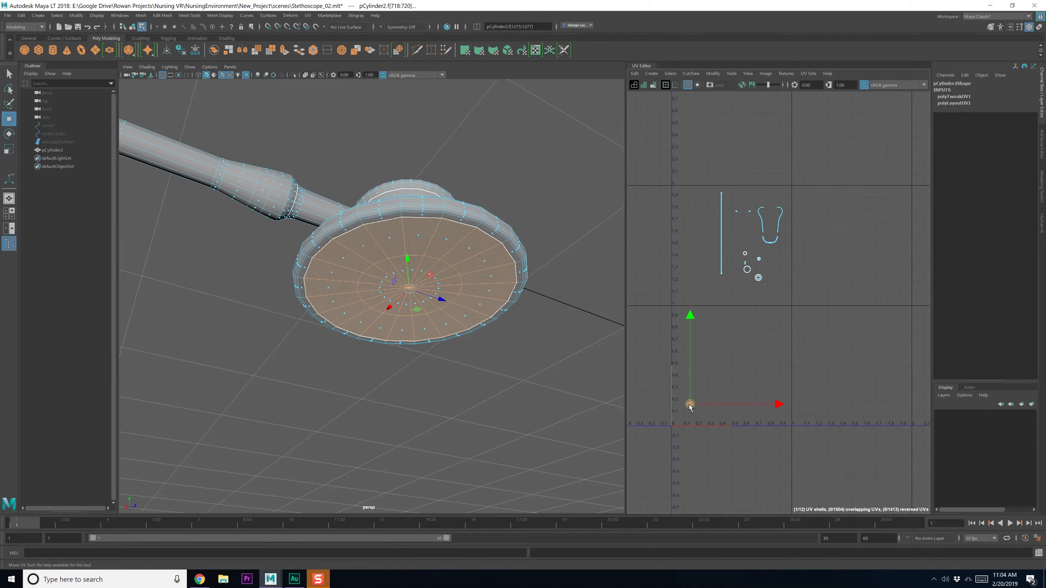
pyautogui.scroll(2, 762, 329)
pyautogui.scroll(3, 762, 325)
pyautogui.keyDown('alt'); pyautogui.moveTo(762, 325); pyautogui.dragTo(791, 390, button='middle'); pyautogui.keyUp('alt')
pyautogui.scroll(5, 790, 390)
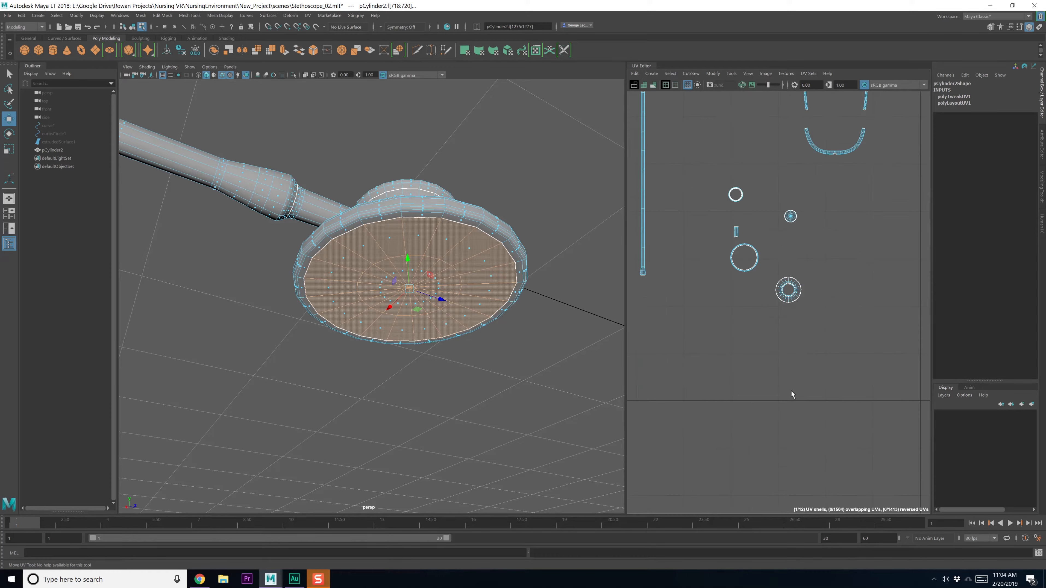
pyautogui.click(779, 301)
pyautogui.keyDown('alt'); pyautogui.moveTo(494, 321); pyautogui.dragTo(472, 351); pyautogui.keyUp('alt')
pyautogui.keyDown('alt'); pyautogui.moveTo(478, 353); pyautogui.dragTo(457, 365); pyautogui.keyUp('alt')
pyautogui.press('q')
pyautogui.scroll(5, 431, 356)
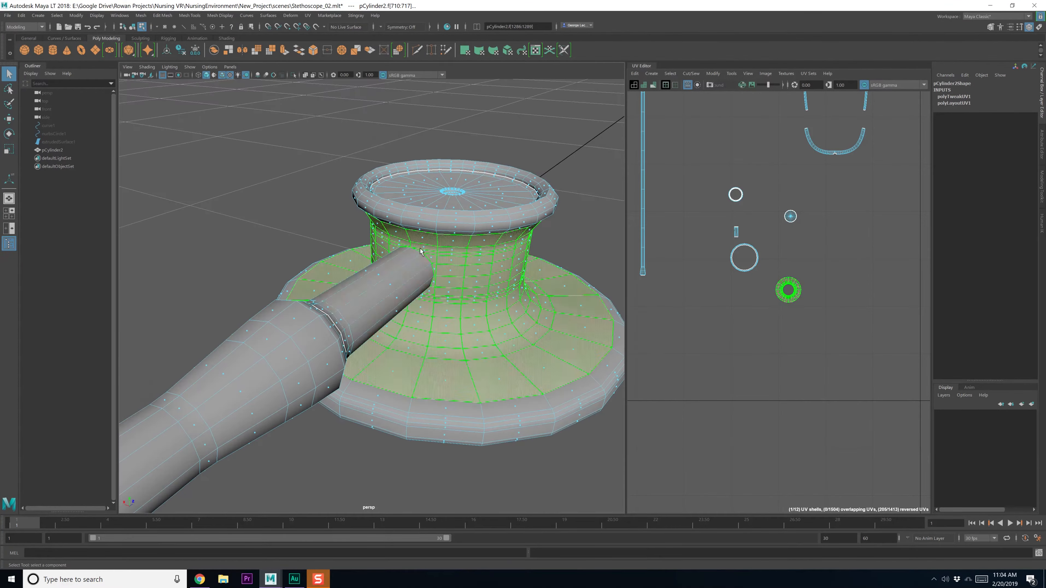
# Select an edge loop around the chest-piece head and cut the UVs along it
pyautogui.moveTo(420, 251); pyautogui.dragTo(419, 234, button='right')
pyautogui.doubleClick(411, 236)
pyautogui.keyDown('alt'); pyautogui.moveTo(412, 236); pyautogui.dragTo(423, 263); pyautogui.keyUp('alt')
pyautogui.keyDown('alt'); pyautogui.moveTo(423, 264); pyautogui.dragTo(424, 270, button='middle'); pyautogui.keyUp('alt')
pyautogui.keyDown('alt'); pyautogui.moveTo(423, 270); pyautogui.dragTo(384, 240); pyautogui.keyUp('alt')
pyautogui.scroll(4, 406, 263)
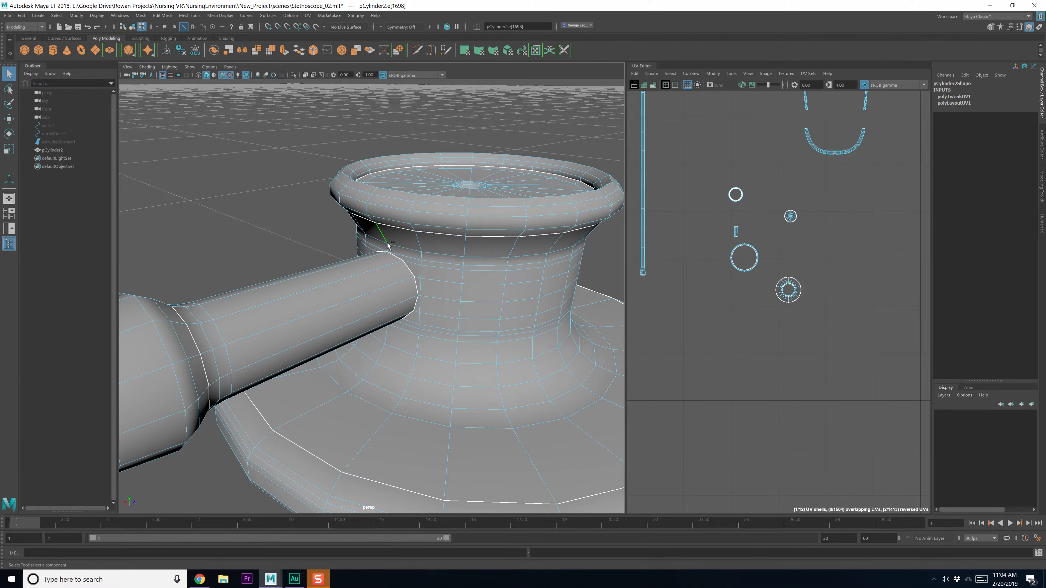
pyautogui.keyDown('alt'); pyautogui.moveTo(399, 287); pyautogui.dragTo(414, 315); pyautogui.keyUp('alt')
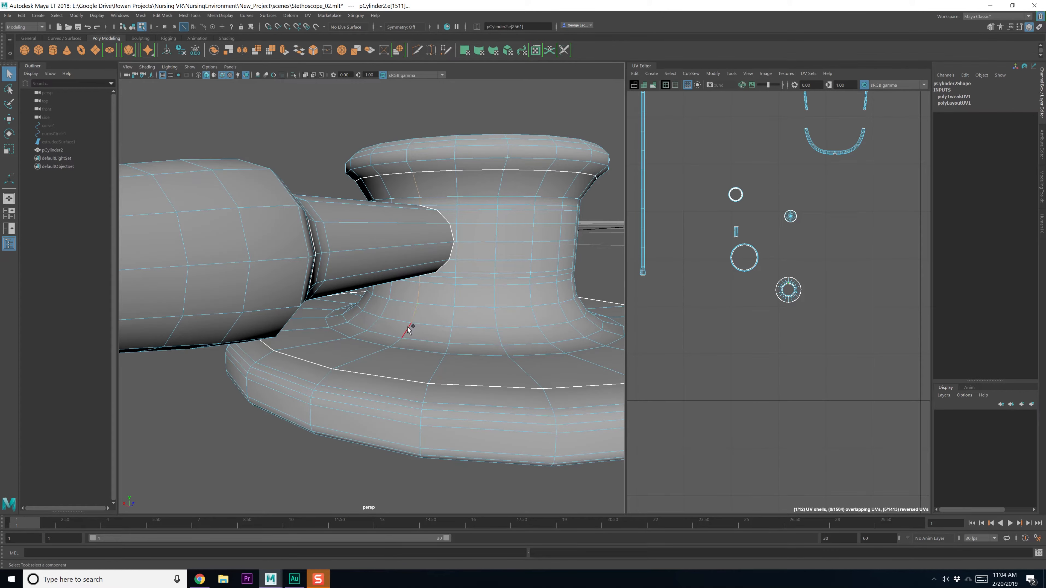
pyautogui.keyDown('alt'); pyautogui.moveTo(768, 320); pyautogui.dragTo(755, 334, button='middle'); pyautogui.keyUp('alt')
pyautogui.keyDown('shift'); pyautogui.moveTo(835, 342); pyautogui.dragTo(689, 311, button='right'); pyautogui.keyUp('shift')
pyautogui.click(776, 311)
# Optimize and unfold the arc UV shell, then move it into place
pyautogui.scroll(5, 800, 324)
pyautogui.scroll(-5, 778, 347)
pyautogui.keyDown('alt'); pyautogui.moveTo(735, 300); pyautogui.dragTo(790, 331, button='middle'); pyautogui.keyUp('alt')
pyautogui.keyDown('shift'); pyautogui.moveTo(790, 334); pyautogui.dragTo(811, 338, button='right'); pyautogui.keyUp('shift')
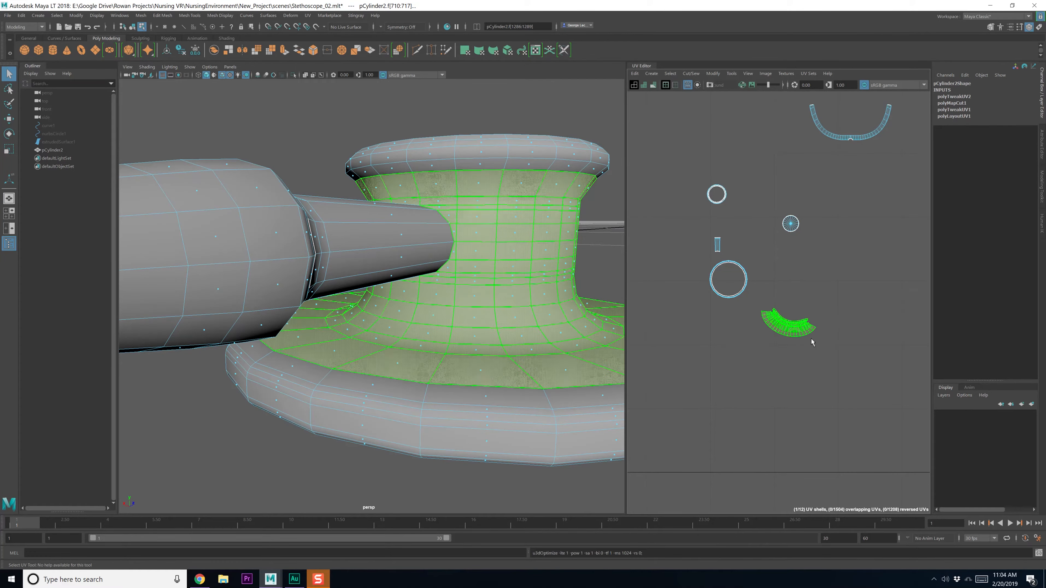
pyautogui.scroll(4, 784, 355)
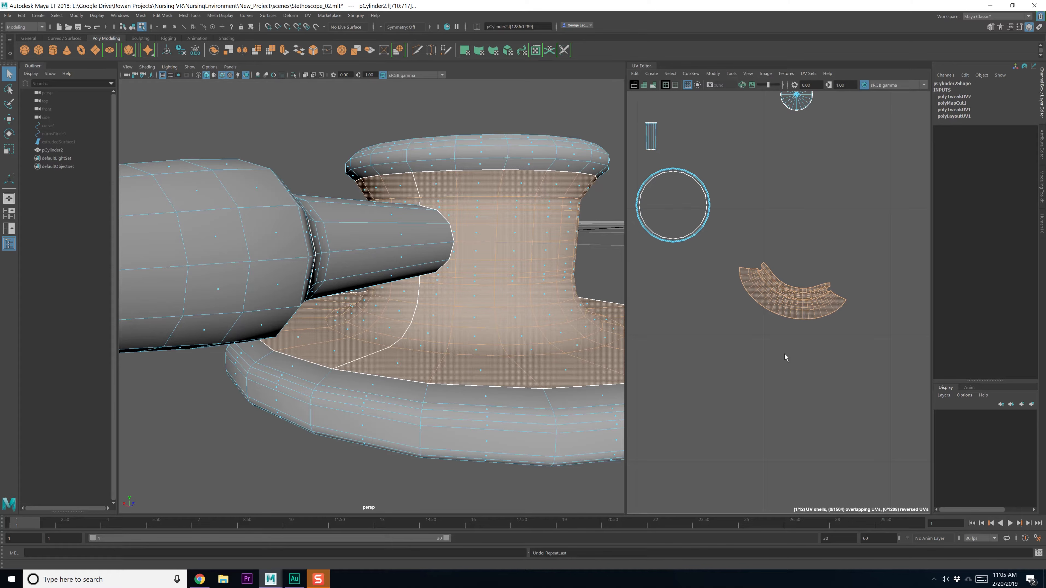
pyautogui.keyDown('shift'); pyautogui.moveTo(795, 304); pyautogui.dragTo(692, 313, button='right'); pyautogui.keyUp('shift')
pyautogui.scroll(-4, 734, 387)
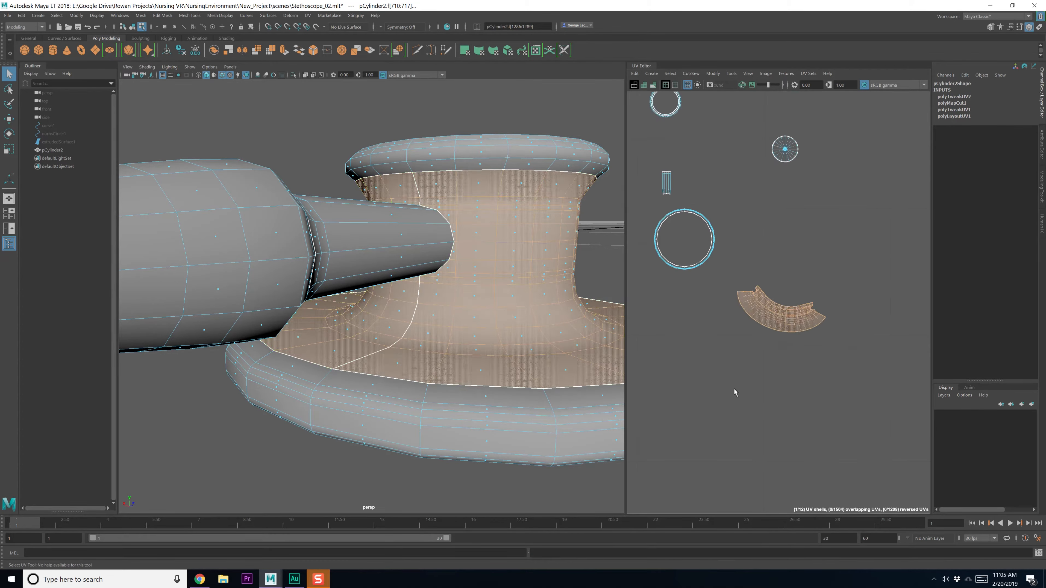
pyautogui.press('w')
pyautogui.moveTo(761, 341); pyautogui.dragTo(660, 243)
pyautogui.keyDown('alt'); pyautogui.moveTo(692, 285); pyautogui.dragTo(729, 307, button='middle'); pyautogui.keyUp('alt')
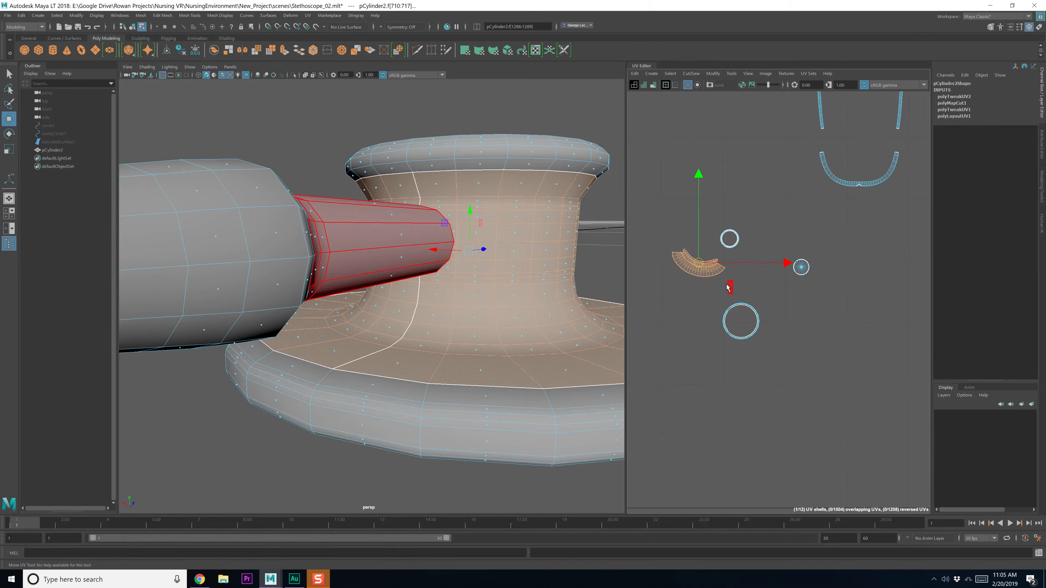
# Unfold the base ring's UV shell into a strip, move it left and optimize it
pyautogui.click(738, 306)
pyautogui.keyDown('alt'); pyautogui.moveTo(383, 363); pyautogui.dragTo(404, 382); pyautogui.keyUp('alt')
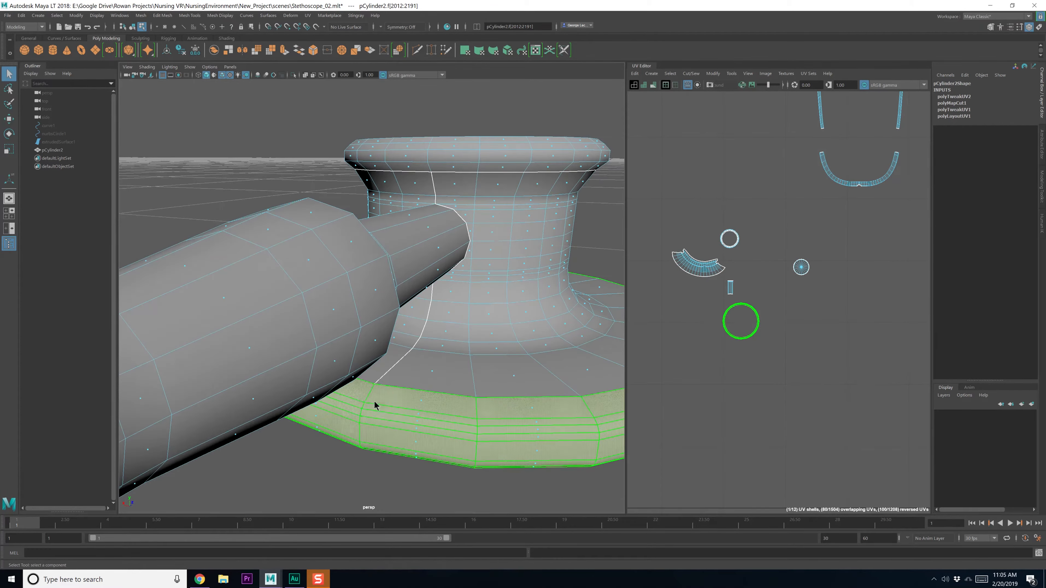
pyautogui.moveTo(374, 401); pyautogui.dragTo(373, 346, button='right')
pyautogui.click(370, 392)
pyautogui.keyDown('alt'); pyautogui.moveTo(371, 401); pyautogui.dragTo(382, 387); pyautogui.keyUp('alt')
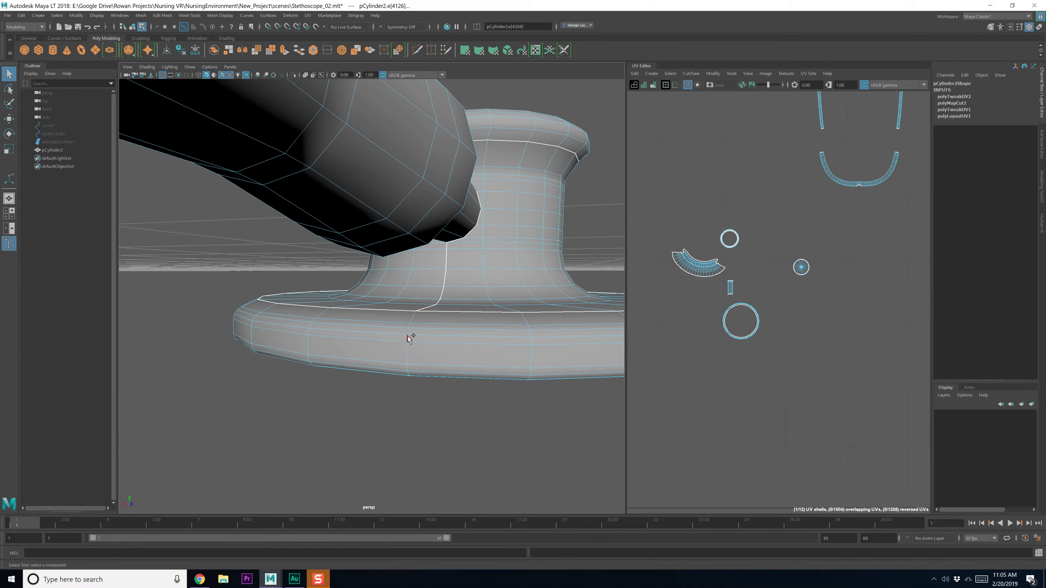
pyautogui.keyDown('alt'); pyautogui.moveTo(408, 344); pyautogui.dragTo(402, 266); pyautogui.keyUp('alt')
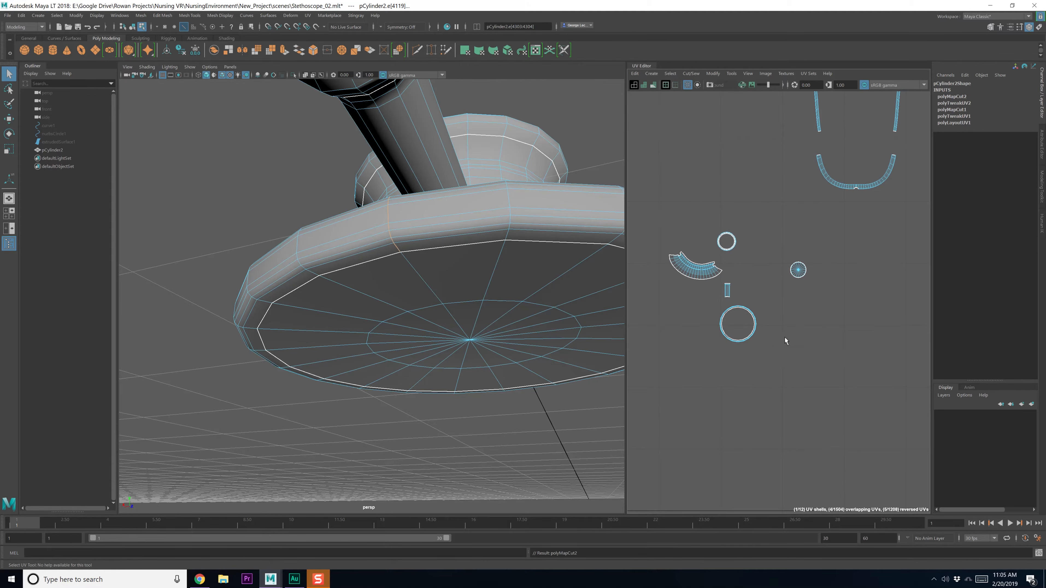
pyautogui.moveTo(785, 343); pyautogui.dragTo(783, 372, button='right')
pyautogui.click(451, 226)
pyautogui.keyDown('shift'); pyautogui.moveTo(735, 348); pyautogui.dragTo(675, 339, button='right'); pyautogui.keyUp('shift')
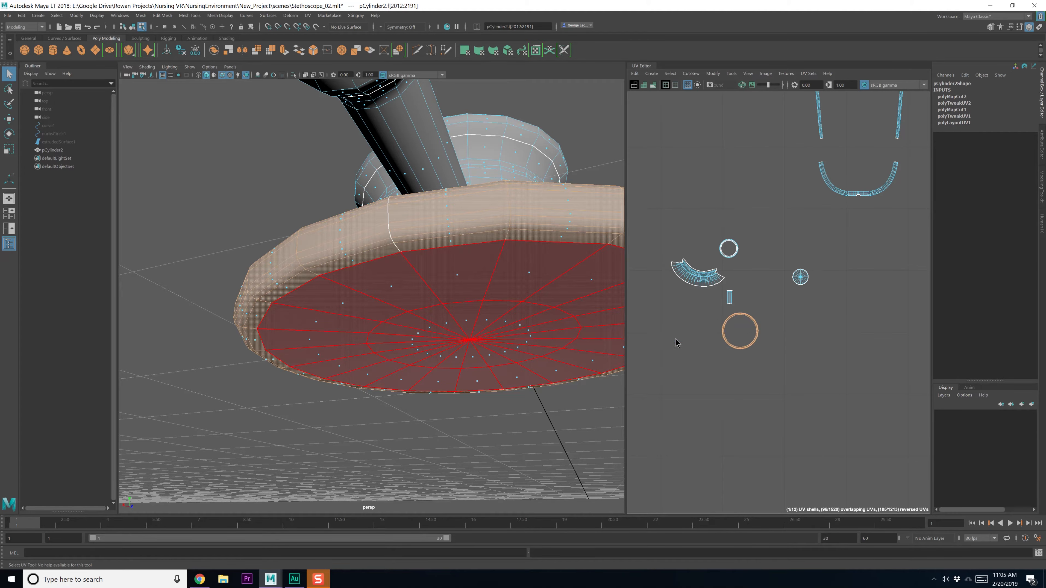
pyautogui.press('w')
pyautogui.moveTo(744, 329); pyautogui.dragTo(718, 324)
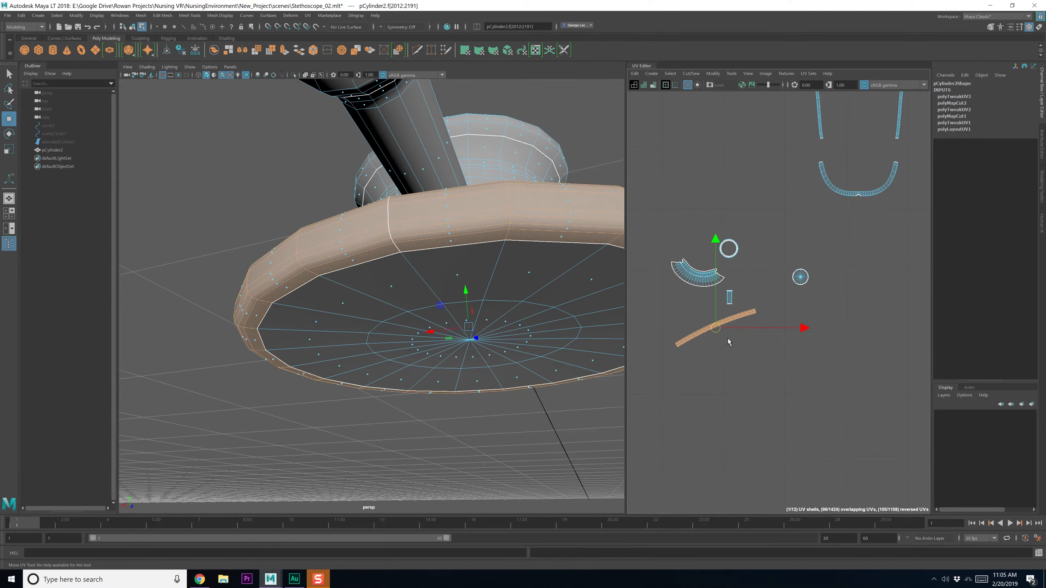
pyautogui.keyDown('shift'); pyautogui.moveTo(730, 336); pyautogui.dragTo(767, 336, button='right'); pyautogui.keyUp('shift')
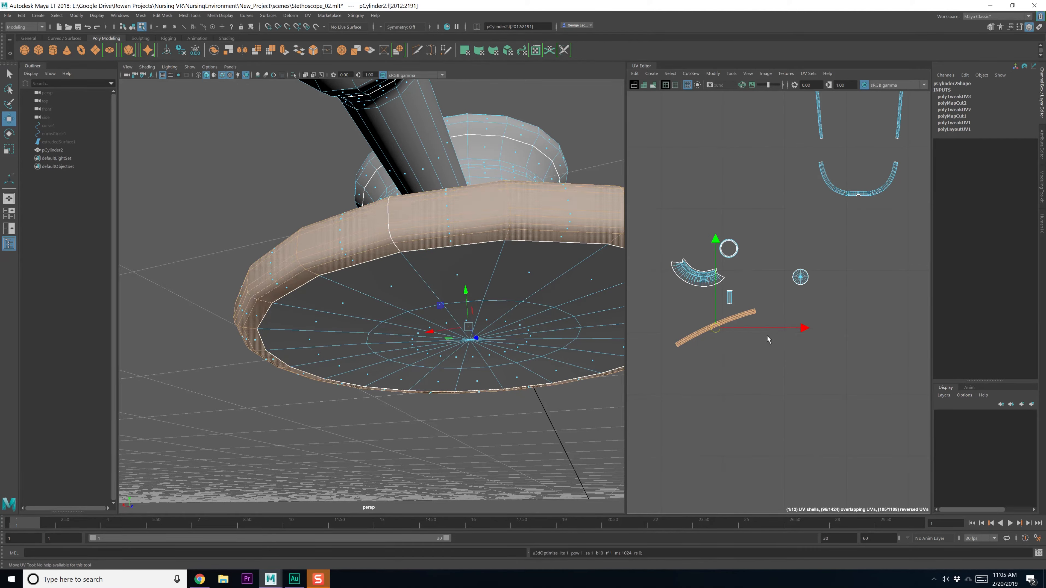
# Turn the long strip UV shell upright after undoing a first straightening attempt
pyautogui.click(739, 364)
pyautogui.scroll(3, 738, 363)
pyautogui.scroll(-2, 739, 376)
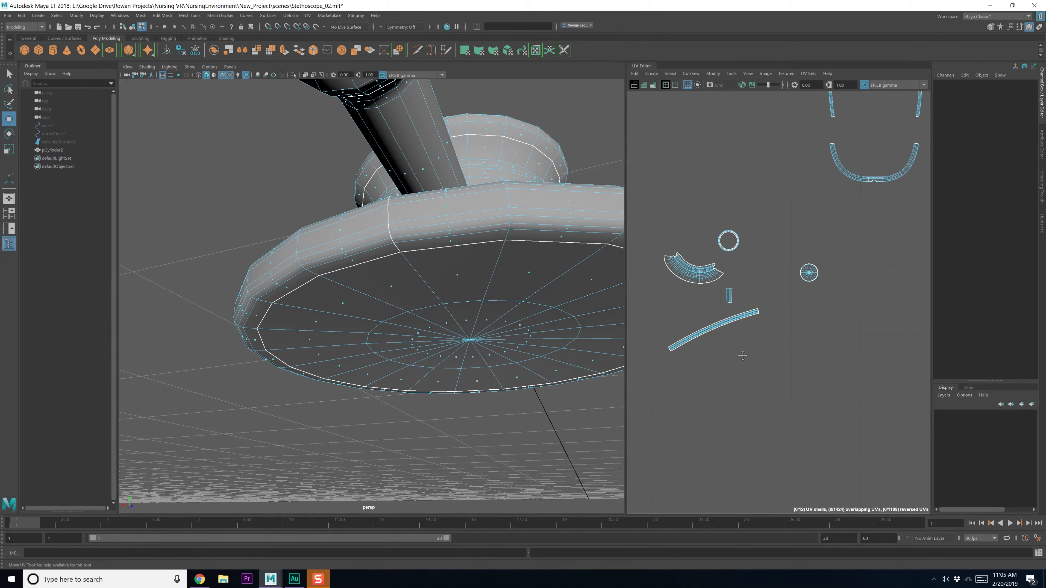
pyautogui.click(734, 336)
pyautogui.keyDown('shift'); pyautogui.rightClick(741, 336); pyautogui.keyUp('shift')
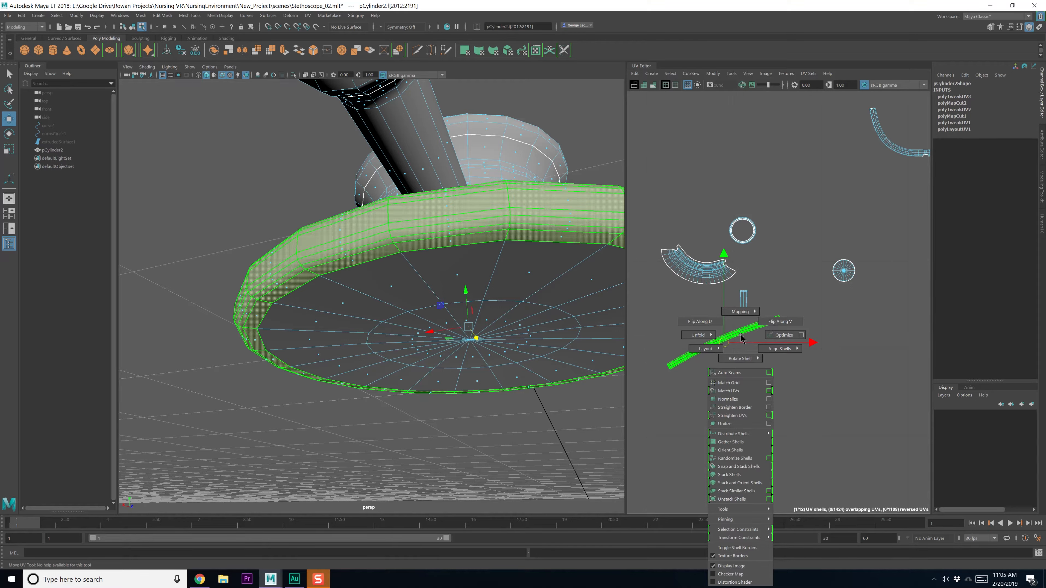
pyautogui.click(750, 416)
pyautogui.keyDown('alt'); pyautogui.moveTo(696, 388); pyautogui.dragTo(732, 391, button='middle'); pyautogui.keyUp('alt')
pyautogui.scroll(3, 732, 395)
pyautogui.hotkey('ctrl', 'z')
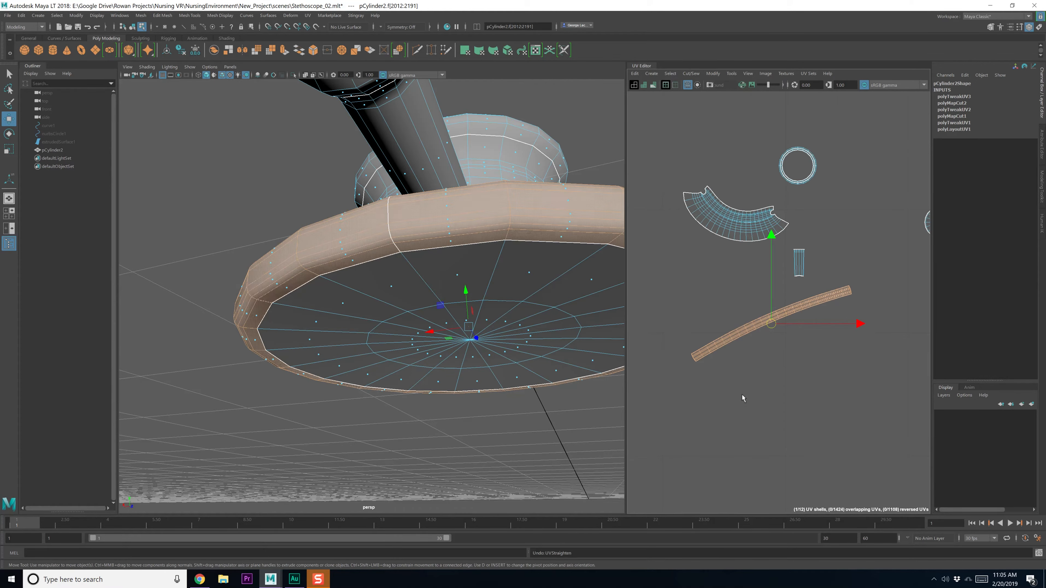
pyautogui.click(770, 339)
pyautogui.keyDown('alt'); pyautogui.moveTo(771, 340); pyautogui.dragTo(753, 381, button='middle'); pyautogui.keyUp('alt')
pyautogui.click(748, 327)
pyautogui.keyDown('shift'); pyautogui.rightClick(747, 323); pyautogui.keyUp('shift')
pyautogui.click(745, 445)
# Straighten the upright strip shell's UVs and reposition it
pyautogui.keyDown('shift'); pyautogui.rightClick(753, 334); pyautogui.keyUp('shift')
pyautogui.click(756, 415)
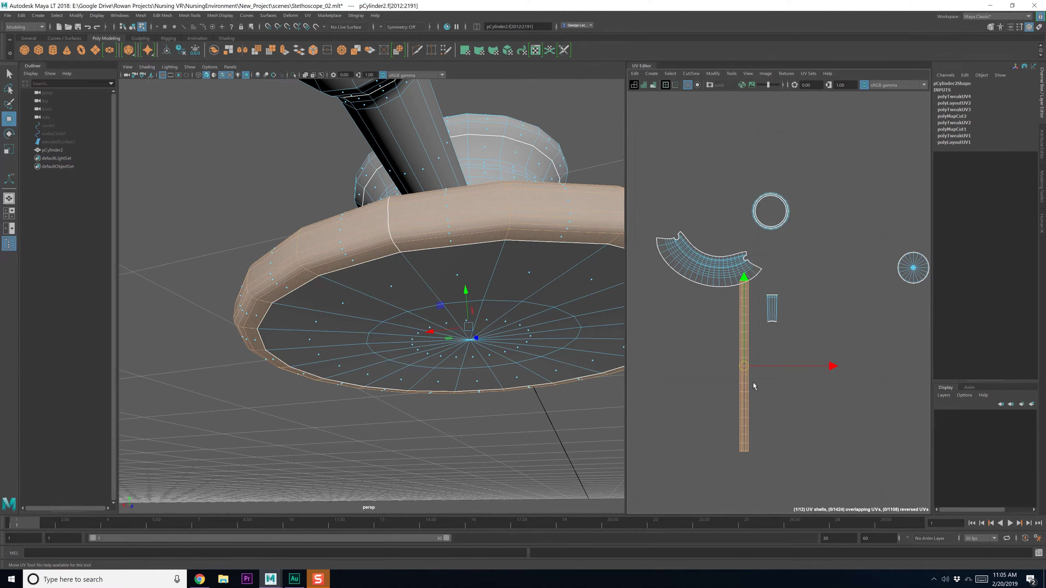
pyautogui.moveTo(746, 361); pyautogui.dragTo(841, 298)
pyautogui.scroll(-3, 822, 334)
pyautogui.keyDown('alt'); pyautogui.moveTo(820, 339); pyautogui.dragTo(776, 374, button='middle'); pyautogui.keyUp('alt')
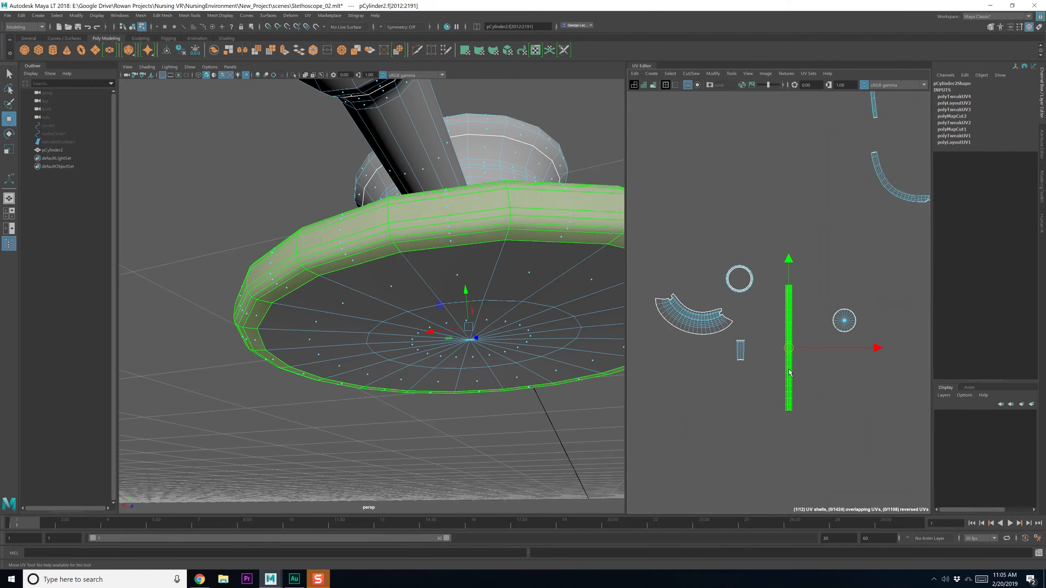
pyautogui.scroll(3, 791, 372)
# Select the whole round cap UV shell, then unfold and lay it out
pyautogui.keyDown('alt'); pyautogui.moveTo(516, 305); pyautogui.dragTo(517, 344); pyautogui.keyUp('alt')
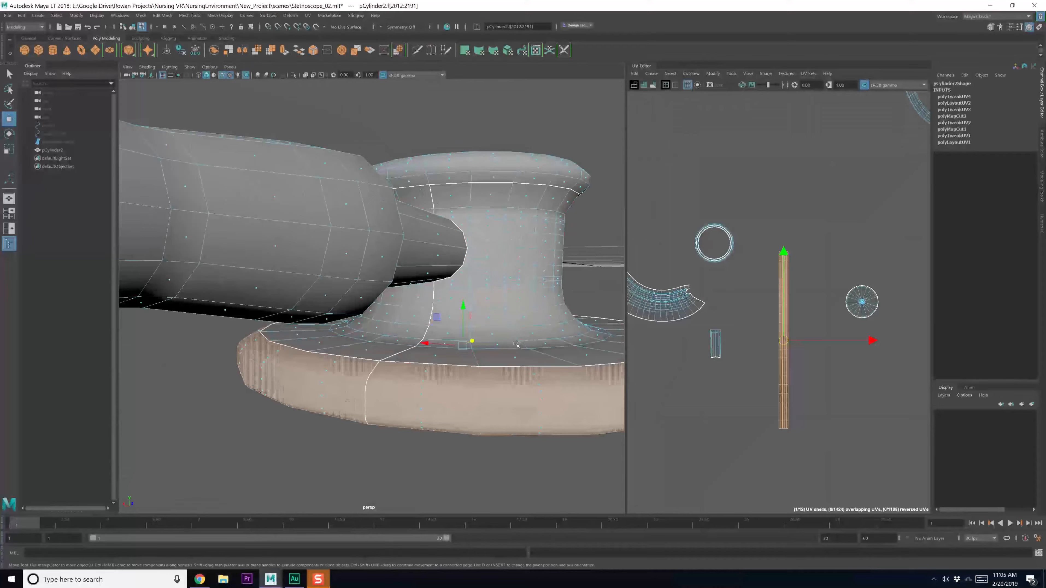
pyautogui.keyDown('alt'); pyautogui.moveTo(857, 300); pyautogui.dragTo(817, 317, button='middle'); pyautogui.keyUp('alt')
pyautogui.click(817, 317)
pyautogui.moveTo(817, 315); pyautogui.dragTo(784, 309, button='right')
pyautogui.click(811, 322)
pyautogui.keyDown('alt'); pyautogui.moveTo(589, 387); pyautogui.dragTo(541, 411); pyautogui.keyUp('alt')
pyautogui.keyDown('shift'); pyautogui.moveTo(782, 334); pyautogui.dragTo(735, 334, button='right'); pyautogui.keyUp('shift')
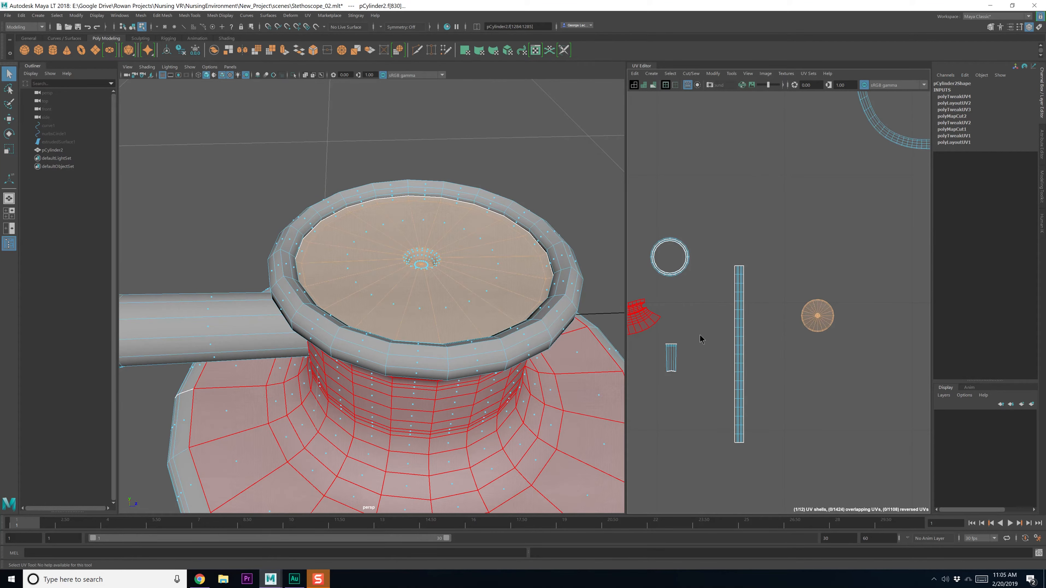
pyautogui.keyDown('shift'); pyautogui.moveTo(817, 315); pyautogui.dragTo(814, 419, button='right'); pyautogui.keyUp('shift')
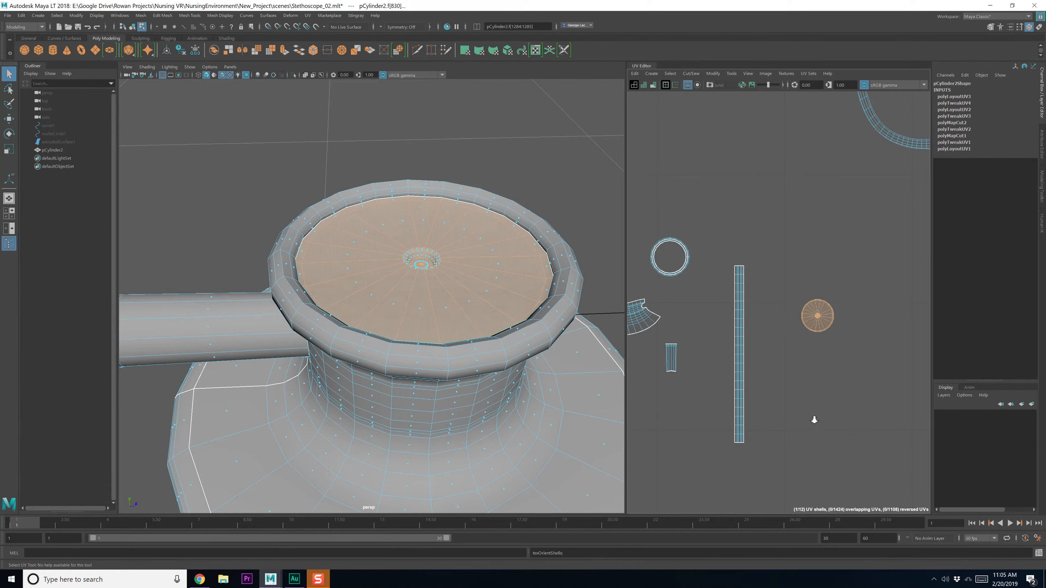
pyautogui.scroll(-8, 813, 416)
# Move the round, strip and funnel UV shells down toward the 0–1 square
pyautogui.press('w')
pyautogui.keyDown('alt'); pyautogui.moveTo(783, 393); pyautogui.dragTo(830, 259, button='middle'); pyautogui.keyUp('alt')
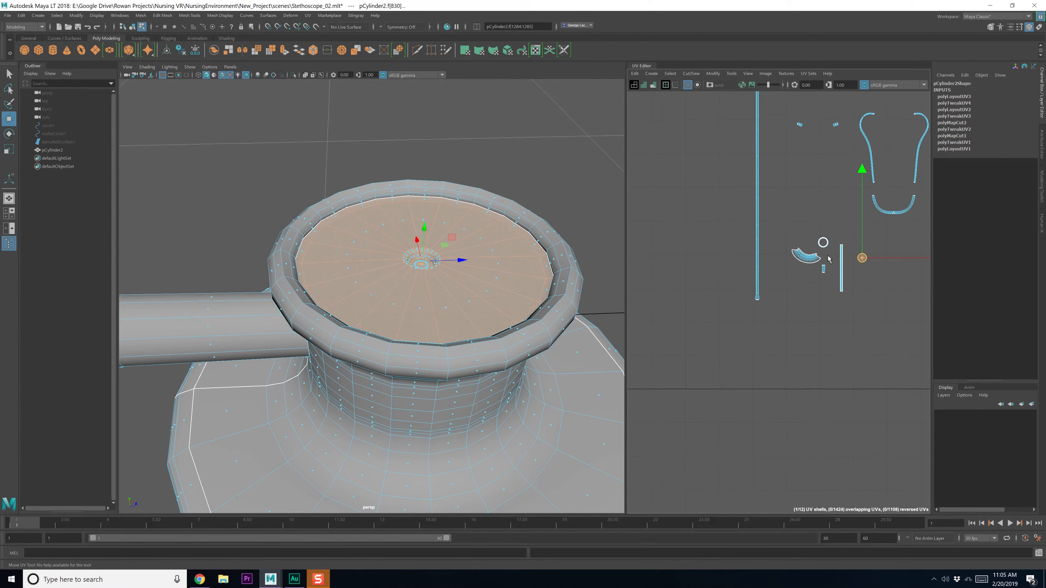
pyautogui.keyDown('shift'); pyautogui.click(842, 268); pyautogui.keyUp('shift')
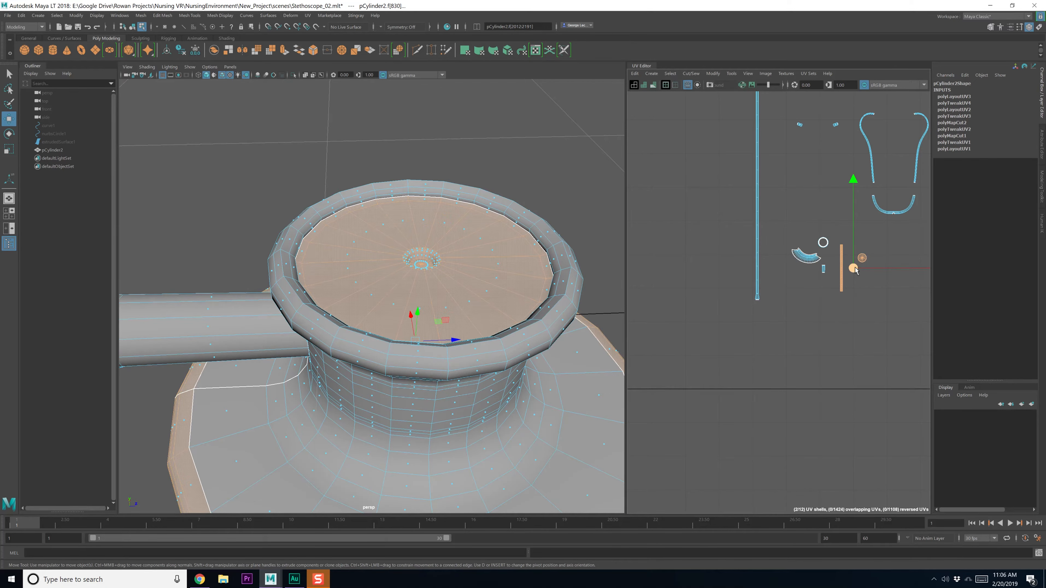
pyautogui.moveTo(755, 456); pyautogui.dragTo(737, 468)
pyautogui.keyDown('alt'); pyautogui.moveTo(737, 468); pyautogui.dragTo(773, 333, button='middle'); pyautogui.keyUp('alt')
pyautogui.keyDown('shift'); pyautogui.click(849, 123); pyautogui.keyUp('shift')
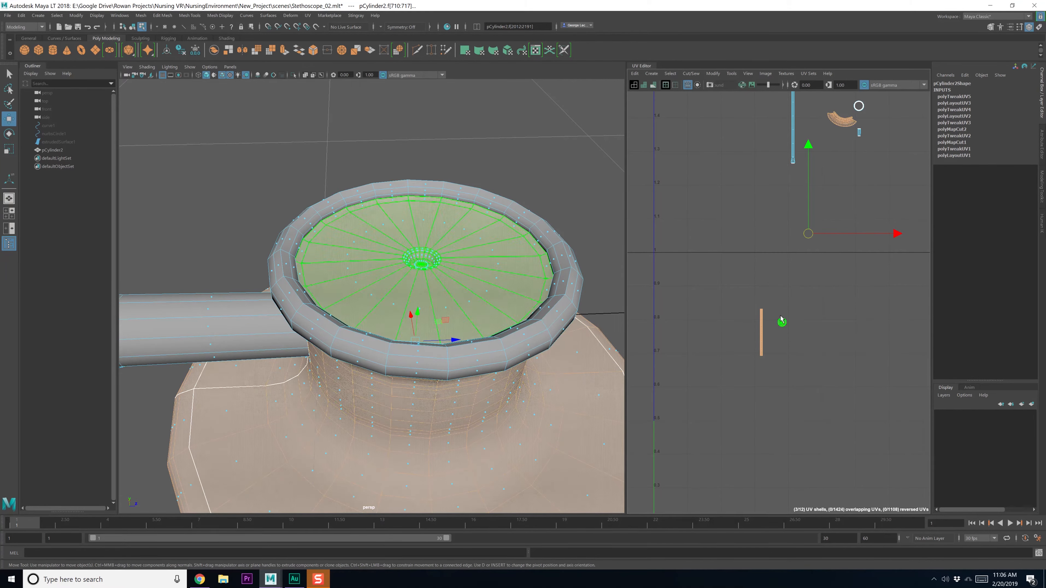
pyautogui.moveTo(807, 235); pyautogui.dragTo(776, 407)
pyautogui.keyDown('alt'); pyautogui.moveTo(790, 415); pyautogui.dragTo(750, 298, button='middle'); pyautogui.keyUp('alt')
pyautogui.moveTo(731, 288); pyautogui.dragTo(728, 331)
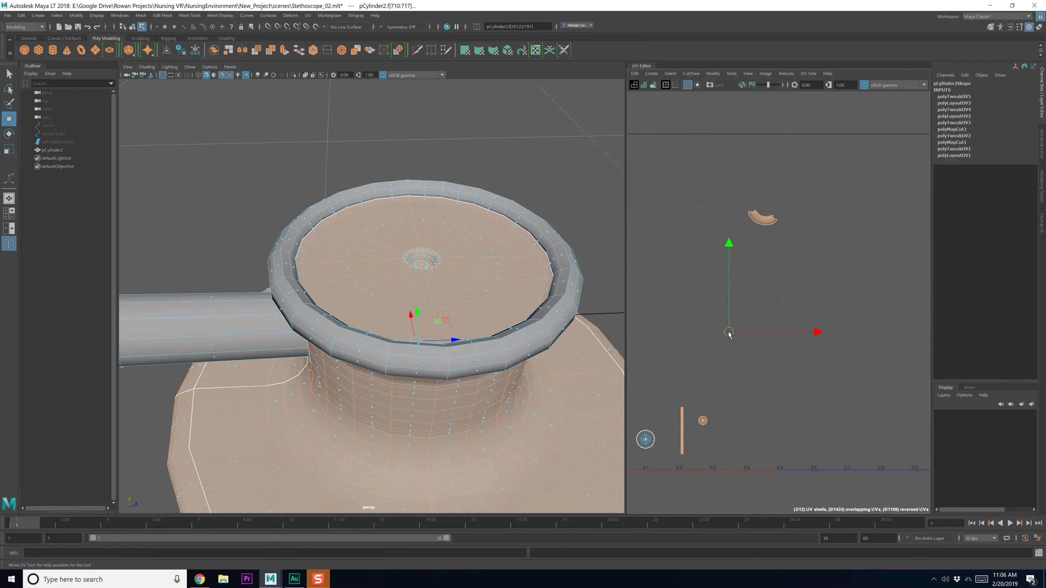
pyautogui.click(753, 219)
pyautogui.moveTo(753, 219); pyautogui.dragTo(724, 430)
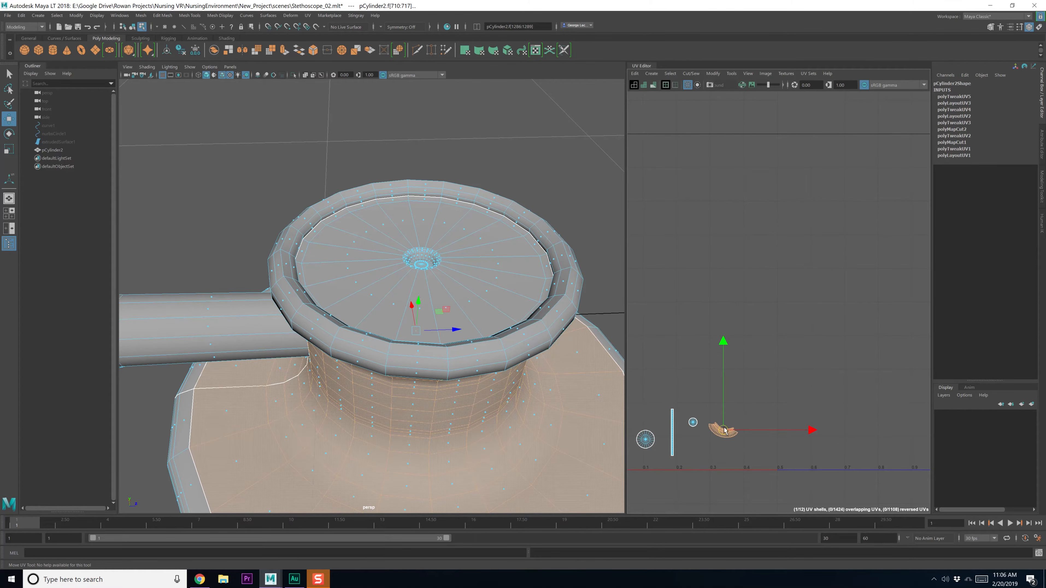
pyautogui.keyDown('alt'); pyautogui.moveTo(821, 189); pyautogui.dragTo(796, 346, button='middle'); pyautogui.keyUp('alt')
pyautogui.click(797, 328)
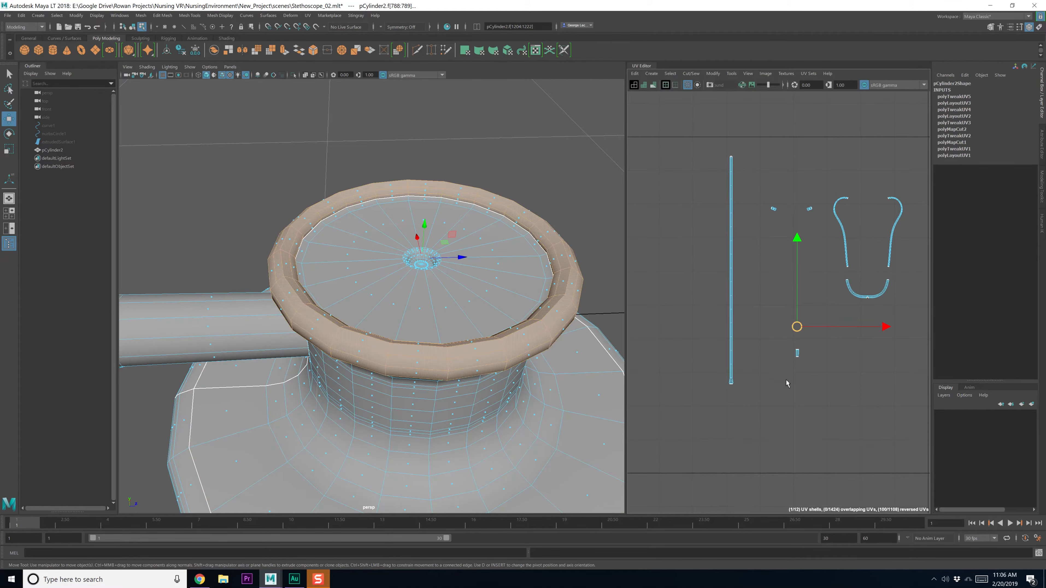
# Cut a UV seam along an edge of the chest piece's rim
pyautogui.keyDown('alt'); pyautogui.moveTo(405, 333); pyautogui.dragTo(504, 308); pyautogui.keyUp('alt')
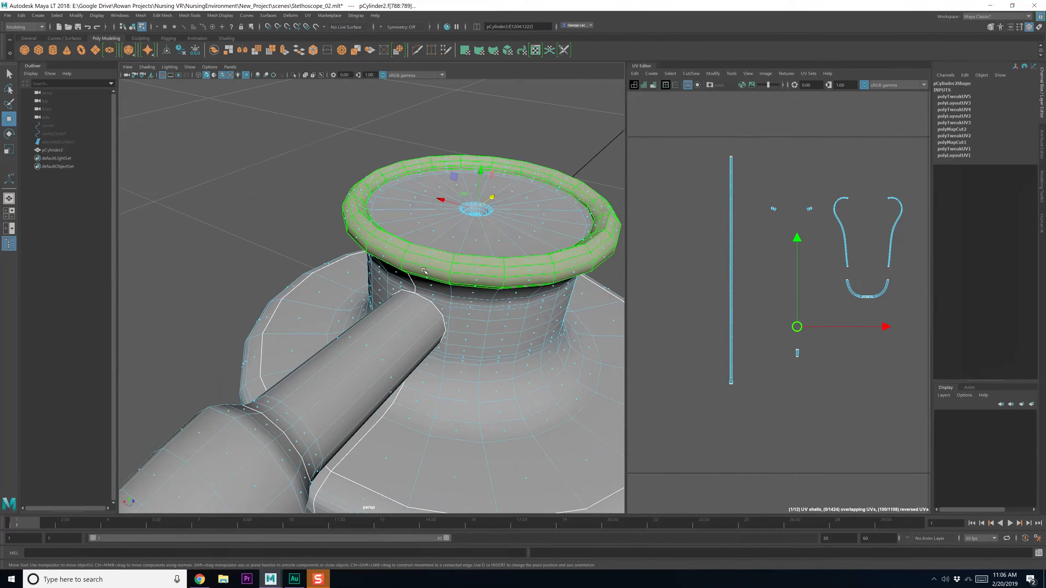
pyautogui.keyDown('alt'); pyautogui.moveTo(357, 330); pyautogui.dragTo(233, 370); pyautogui.keyUp('alt')
pyautogui.scroll(3, 374, 351)
pyautogui.press('q')
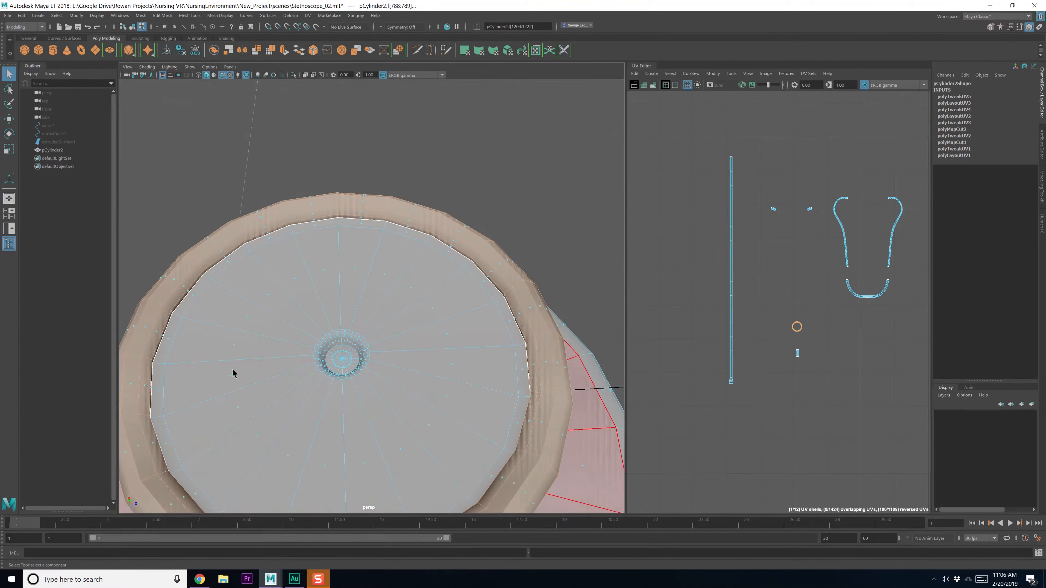
pyautogui.moveTo(232, 360); pyautogui.dragTo(234, 346, button='right')
pyautogui.keyDown('alt'); pyautogui.moveTo(234, 366); pyautogui.dragTo(312, 273); pyautogui.keyUp('alt')
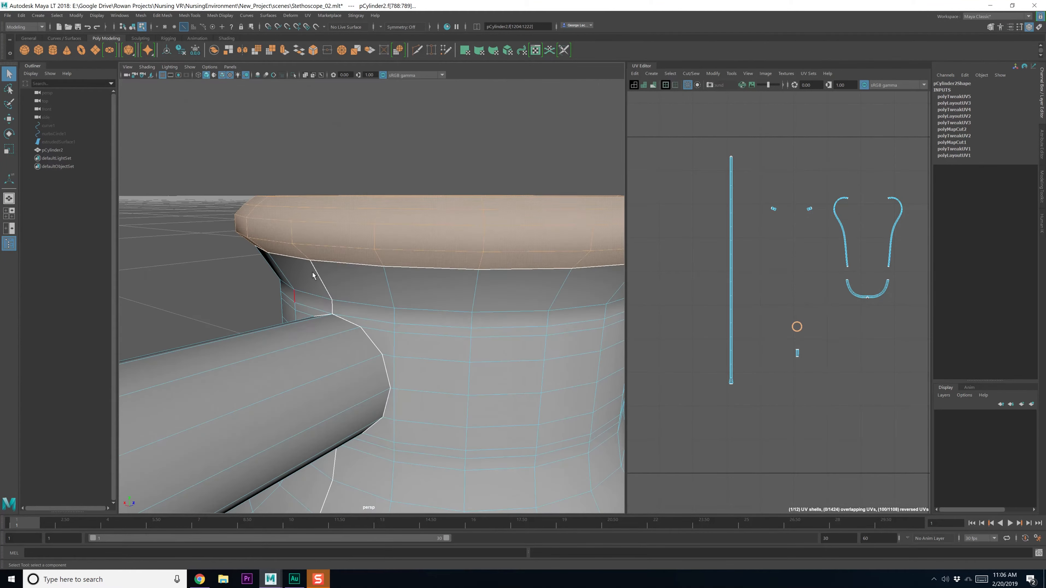
pyautogui.click(305, 258)
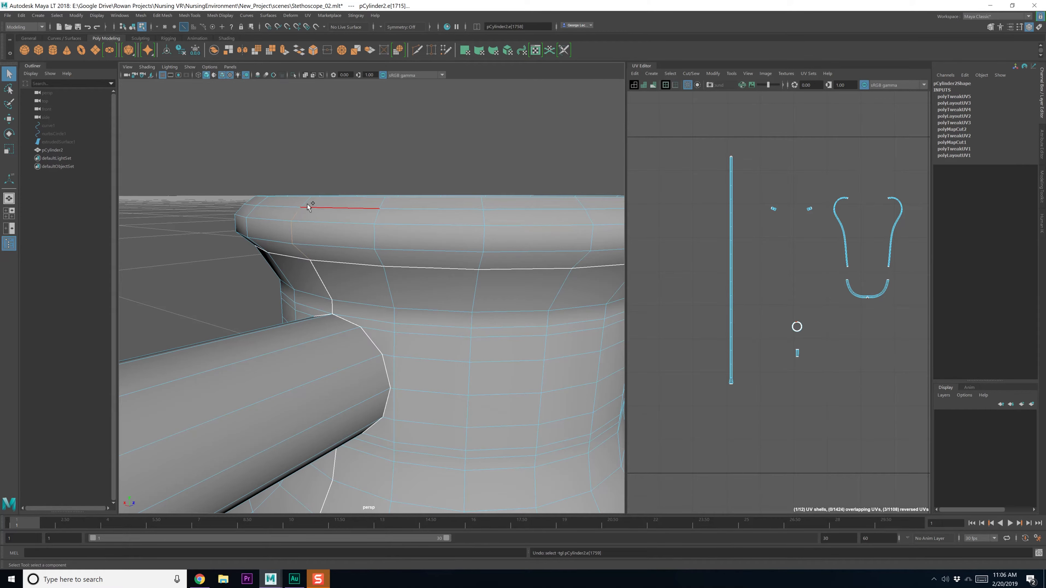
pyautogui.keyDown('alt'); pyautogui.moveTo(341, 231); pyautogui.dragTo(241, 266); pyautogui.keyUp('alt')
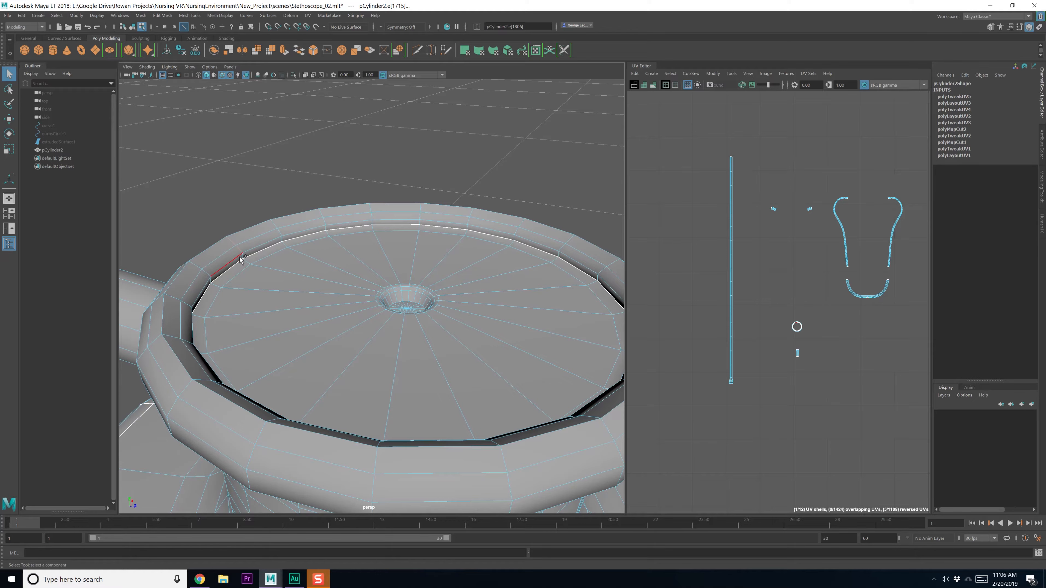
pyautogui.keyDown('alt'); pyautogui.moveTo(830, 353); pyautogui.dragTo(824, 369, button='middle'); pyautogui.keyUp('alt')
pyautogui.scroll(3, 825, 370)
pyautogui.keyDown('shift'); pyautogui.moveTo(831, 349); pyautogui.dragTo(786, 347, button='right'); pyautogui.keyUp('shift')
# Orient the rim UV shell upright and move it down near the U axis
pyautogui.keyDown('shift'); pyautogui.moveTo(777, 332); pyautogui.dragTo(783, 371, button='right'); pyautogui.keyUp('shift')
pyautogui.keyDown('shift'); pyautogui.moveTo(785, 453); pyautogui.dragTo(786, 453, button='right'); pyautogui.keyUp('shift')
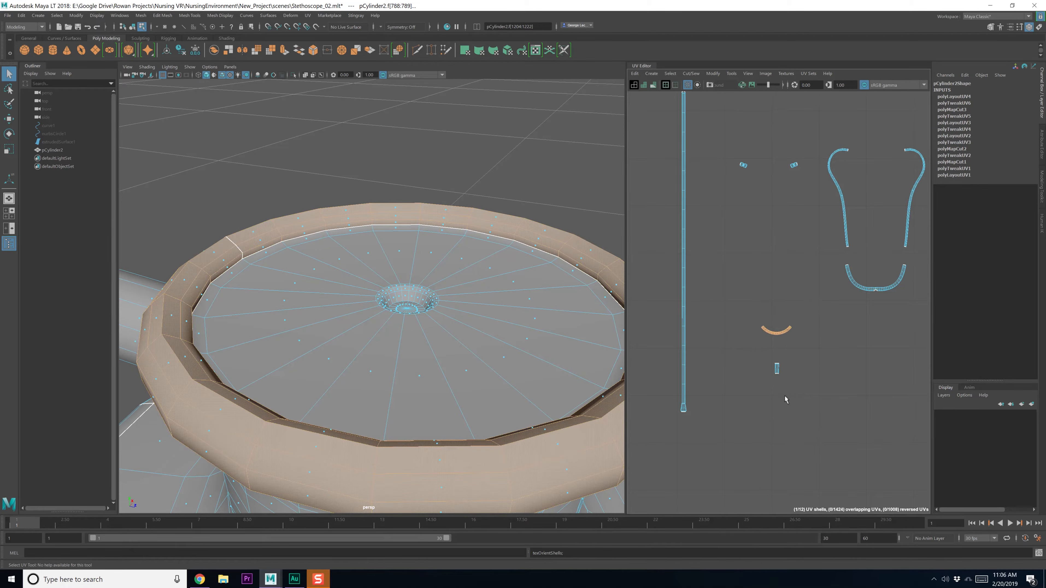
pyautogui.scroll(-5, 786, 412)
pyautogui.press('w')
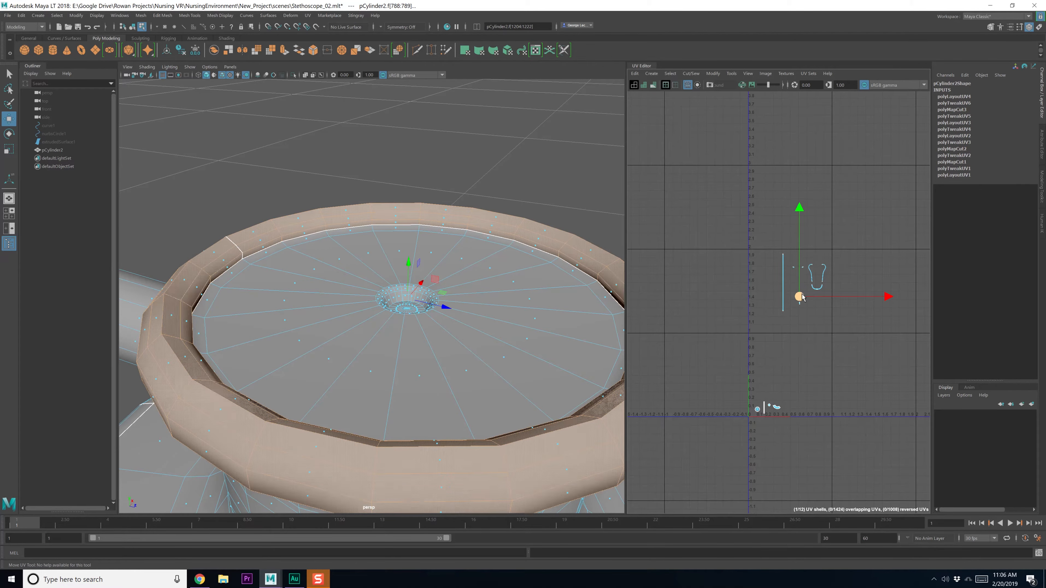
pyautogui.moveTo(799, 307); pyautogui.dragTo(788, 421)
pyautogui.click(786, 307)
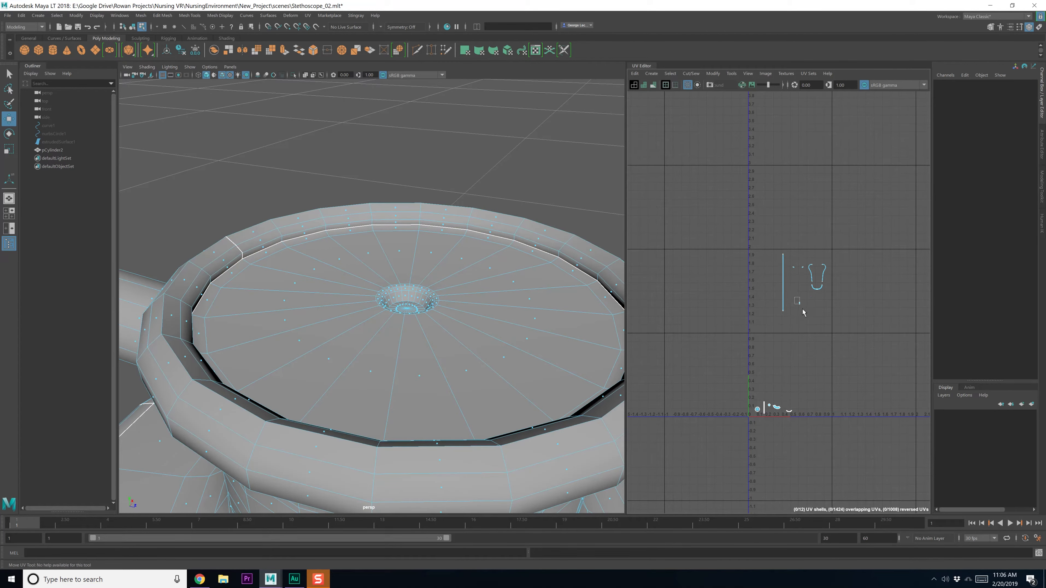
# Select the small tube UV shell and frame its faces in the 3D view
pyautogui.moveTo(803, 312); pyautogui.dragTo(805, 320)
pyautogui.scroll(6, 806, 351)
pyautogui.keyDown('alt'); pyautogui.moveTo(810, 349); pyautogui.dragTo(810, 408, button='middle'); pyautogui.keyUp('alt')
pyautogui.press('f')
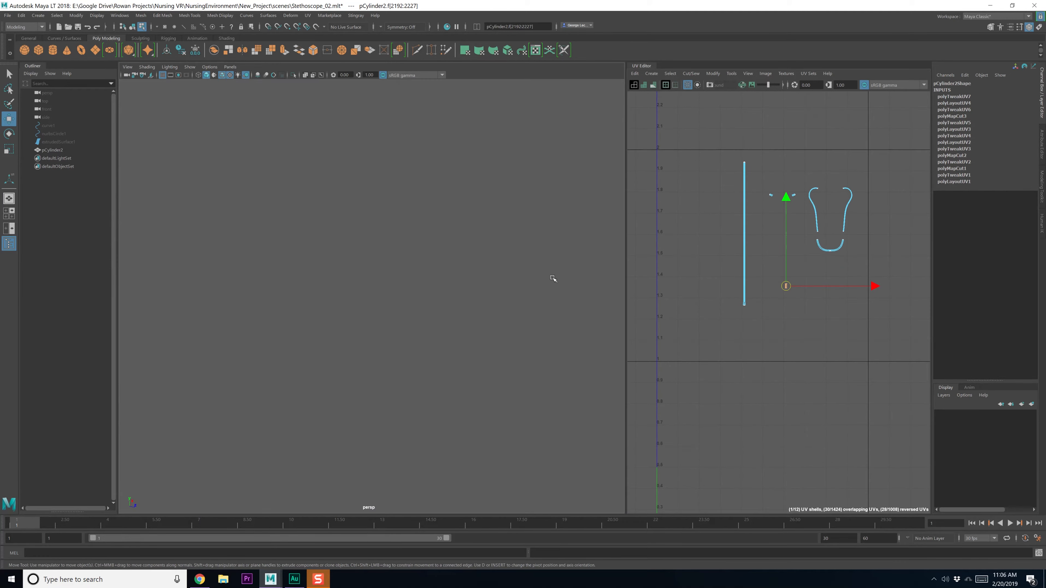
pyautogui.press('f')
pyautogui.keyDown('alt'); pyautogui.moveTo(503, 311); pyautogui.dragTo(418, 302); pyautogui.keyUp('alt')
pyautogui.scroll(3, 786, 305)
pyautogui.scroll(2, 786, 306)
# Cut a UV seam along two edges of the short tube
pyautogui.press('q')
pyautogui.moveTo(404, 304); pyautogui.dragTo(402, 283, button='right')
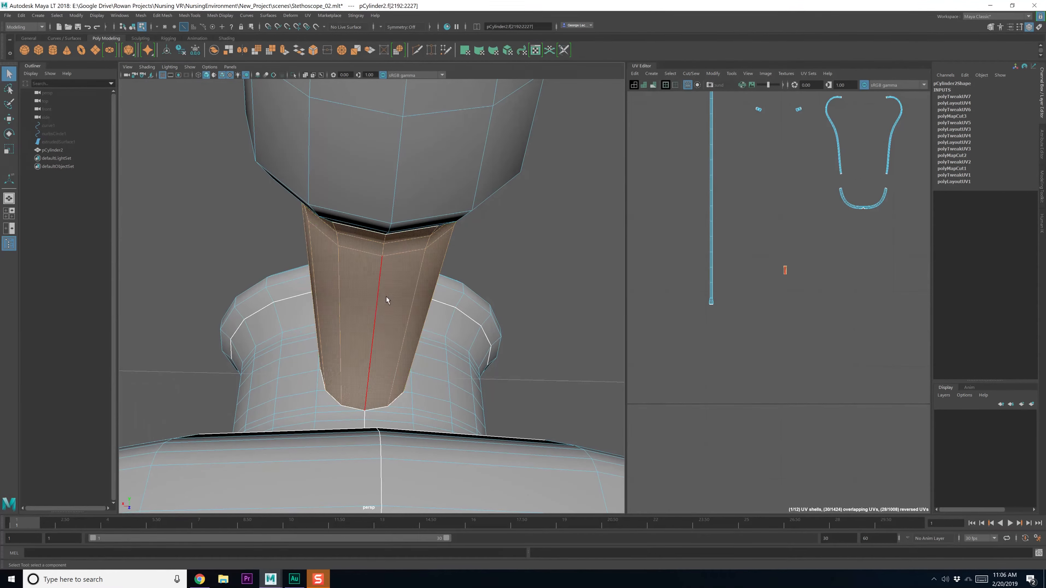
pyautogui.click(380, 294)
pyautogui.keyDown('shift'); pyautogui.click(386, 238); pyautogui.keyUp('shift')
pyautogui.keyDown('alt'); pyautogui.moveTo(391, 269); pyautogui.dragTo(353, 263); pyautogui.keyUp('alt')
pyautogui.keyDown('alt'); pyautogui.moveTo(826, 282); pyautogui.dragTo(824, 290, button='middle'); pyautogui.keyUp('alt')
pyautogui.keyDown('shift'); pyautogui.moveTo(824, 289); pyautogui.dragTo(755, 277, button='right'); pyautogui.keyUp('shift')
# Unfold, stack and orient the tube's UV shell and move it down near the U axis
pyautogui.click(784, 277)
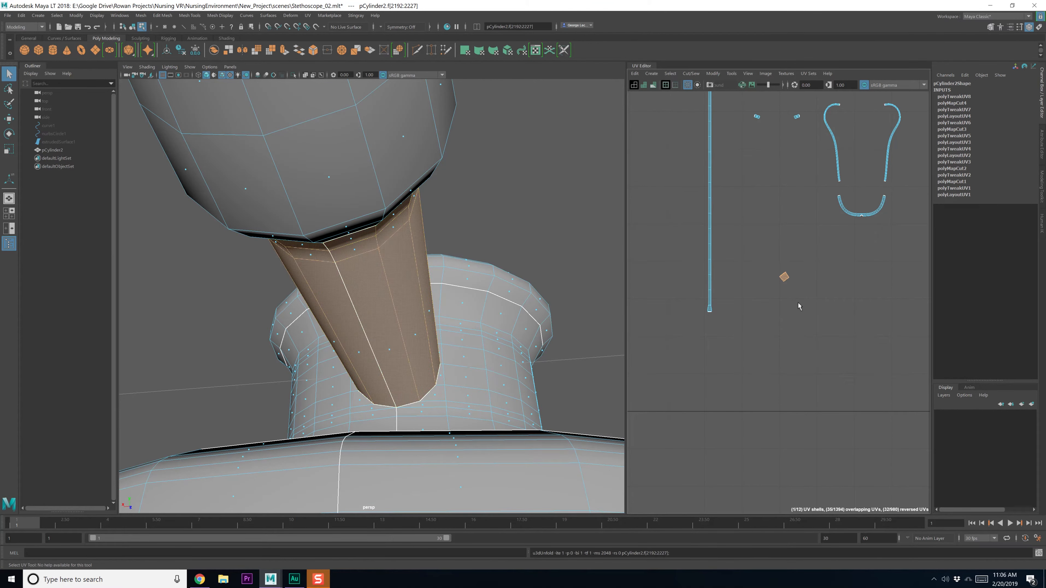
pyautogui.keyDown('shift'); pyautogui.moveTo(787, 311); pyautogui.dragTo(787, 316, button='right'); pyautogui.keyUp('shift')
pyautogui.keyDown('shift'); pyautogui.moveTo(778, 466); pyautogui.dragTo(778, 465, button='right'); pyautogui.keyUp('shift')
pyautogui.scroll(-3, 778, 411)
pyautogui.press('w')
pyautogui.keyDown('alt'); pyautogui.moveTo(782, 351); pyautogui.dragTo(784, 345, button='middle'); pyautogui.keyUp('alt')
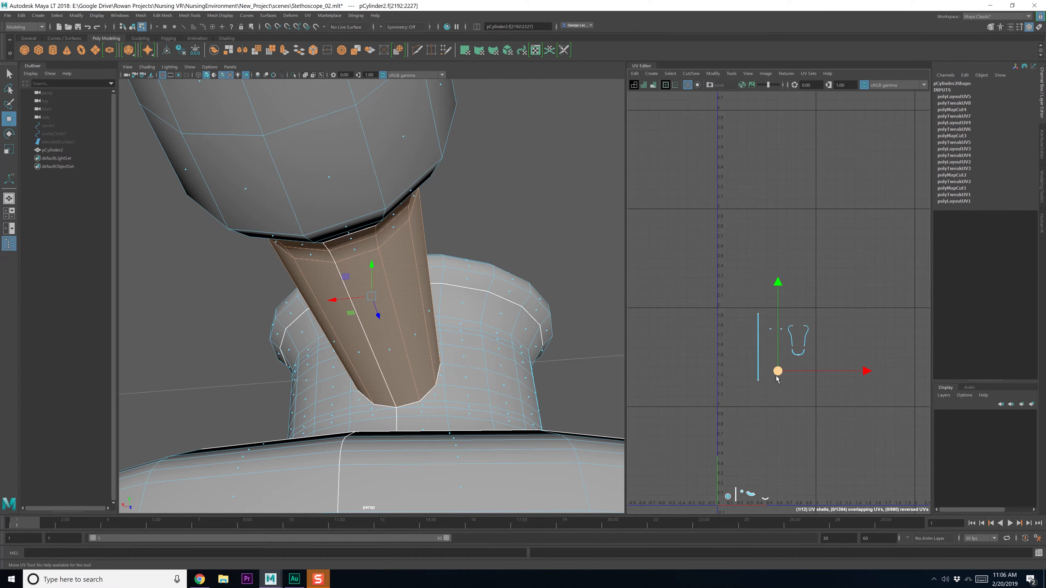
pyautogui.keyDown('alt'); pyautogui.moveTo(755, 476); pyautogui.dragTo(752, 426, button='middle'); pyautogui.keyUp('alt')
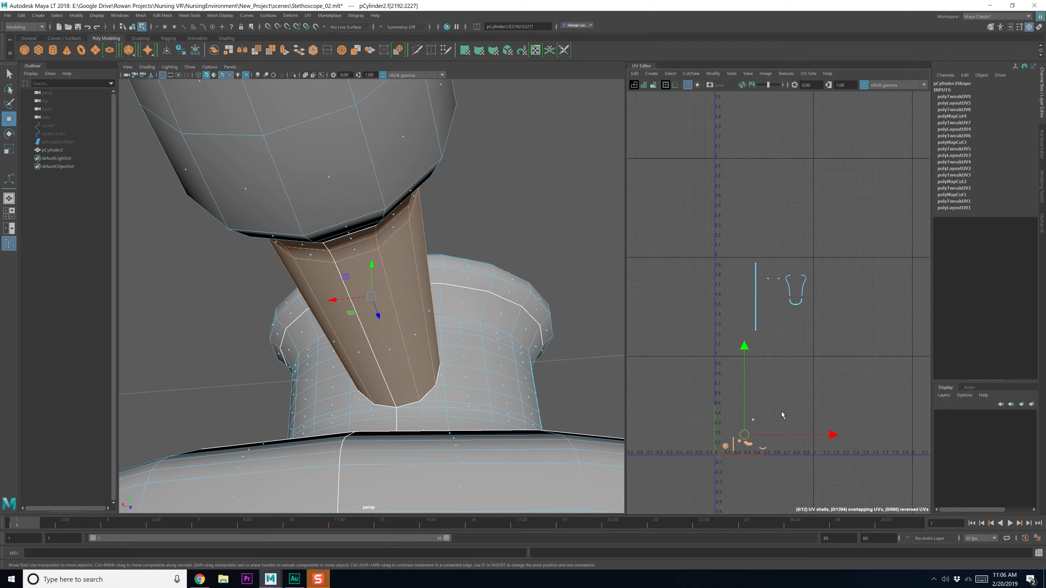
pyautogui.keyDown('shift'); pyautogui.moveTo(783, 415); pyautogui.dragTo(770, 421, button='right'); pyautogui.keyUp('shift')
pyautogui.keyDown('shift'); pyautogui.moveTo(770, 468); pyautogui.dragTo(767, 450, button='right'); pyautogui.keyUp('shift')
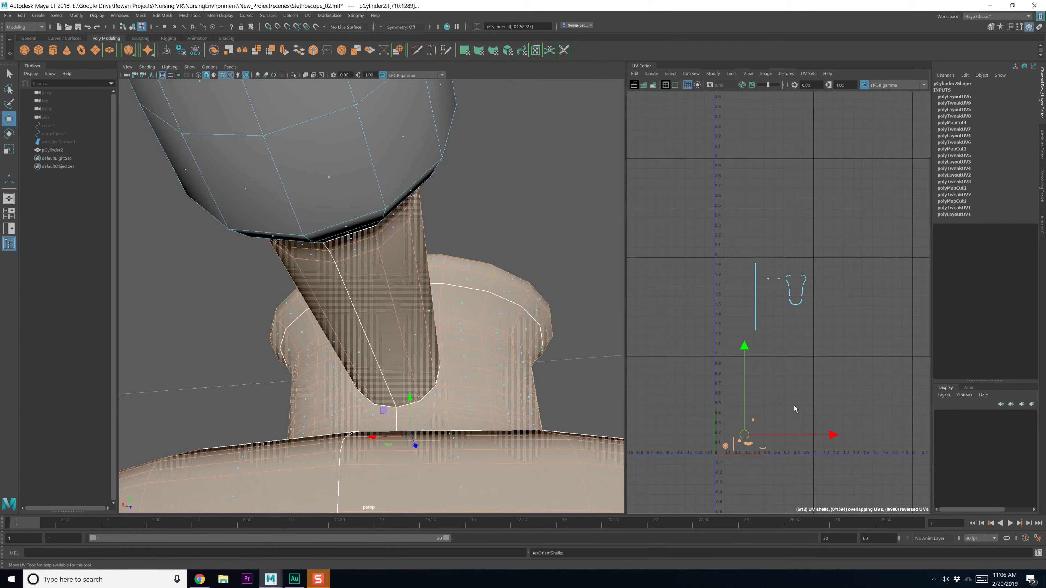
pyautogui.click(791, 407)
pyautogui.scroll(2, 788, 407)
pyautogui.scroll(3, 763, 316)
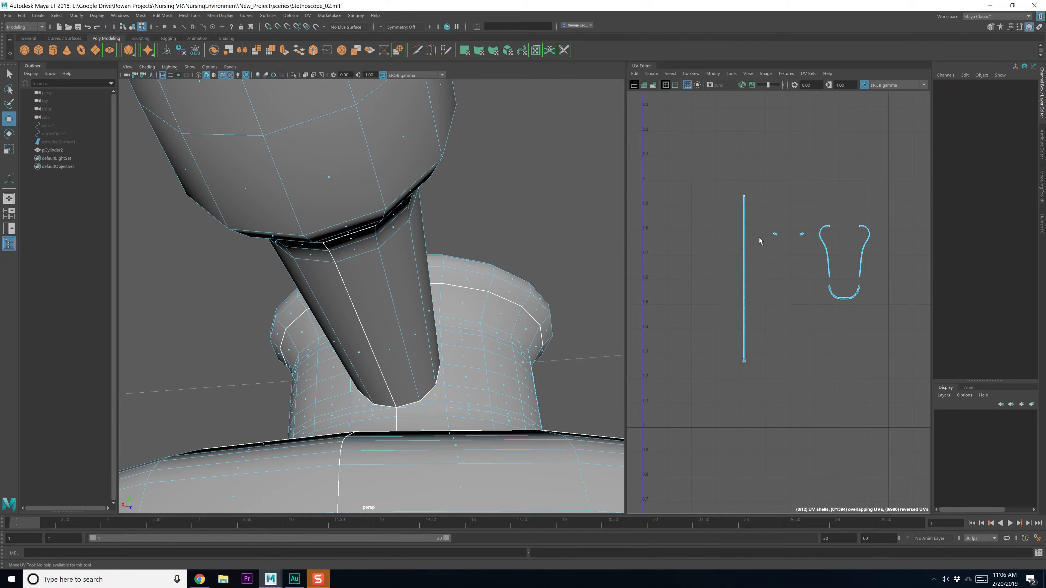
# Zoom in on the right ear tip and select a first seam edge on it
pyautogui.press('f')
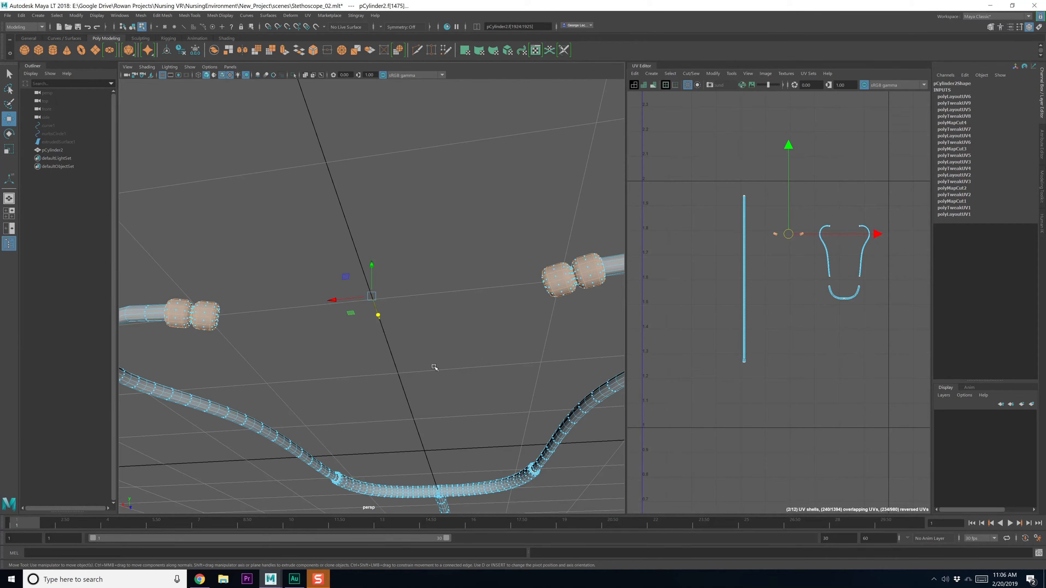
pyautogui.keyDown('alt'); pyautogui.moveTo(449, 385); pyautogui.dragTo(357, 393); pyautogui.keyUp('alt')
pyautogui.scroll(2, 465, 385)
pyautogui.keyDown('alt'); pyautogui.moveTo(510, 365); pyautogui.dragTo(372, 373, button='middle'); pyautogui.keyUp('alt')
pyautogui.scroll(2, 436, 377)
pyautogui.keyDown('alt'); pyautogui.moveTo(387, 372); pyautogui.dragTo(406, 371); pyautogui.keyUp('alt')
pyautogui.scroll(3, 446, 380)
pyautogui.keyDown('alt'); pyautogui.moveTo(539, 370); pyautogui.dragTo(418, 362, button='middle'); pyautogui.keyUp('alt')
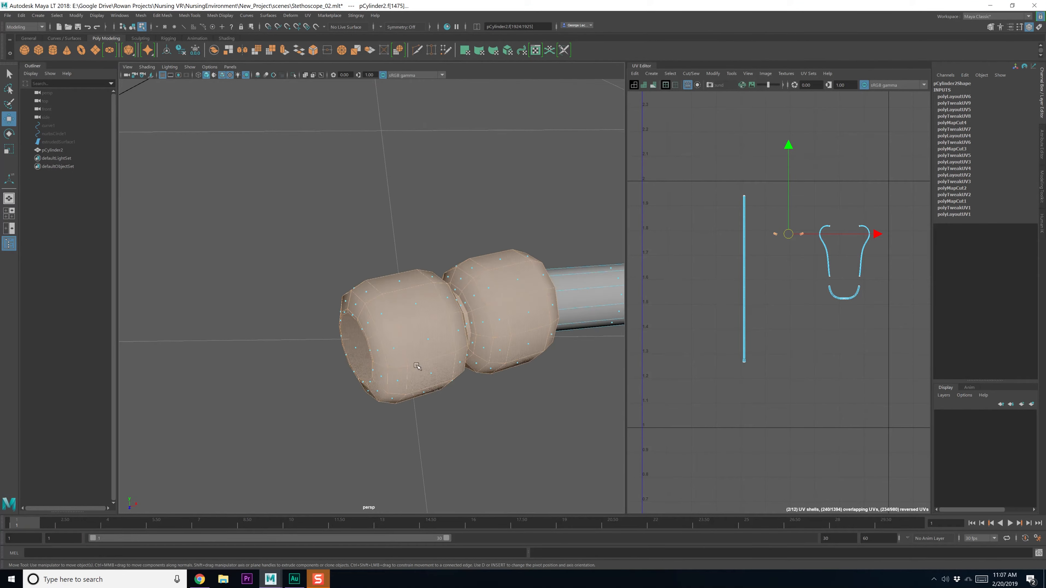
pyautogui.scroll(2, 415, 365)
pyautogui.keyDown('alt'); pyautogui.moveTo(411, 367); pyautogui.dragTo(439, 376); pyautogui.keyUp('alt')
pyautogui.press('q')
pyautogui.keyDown('alt'); pyautogui.moveTo(416, 422); pyautogui.dragTo(428, 381); pyautogui.keyUp('alt')
pyautogui.moveTo(436, 347); pyautogui.dragTo(435, 323, button='right')
pyautogui.click(435, 347)
# Add a neighbouring edge at the tube's end to the seam selection
pyautogui.scroll(-3, 440, 370)
pyautogui.scroll(3, 429, 370)
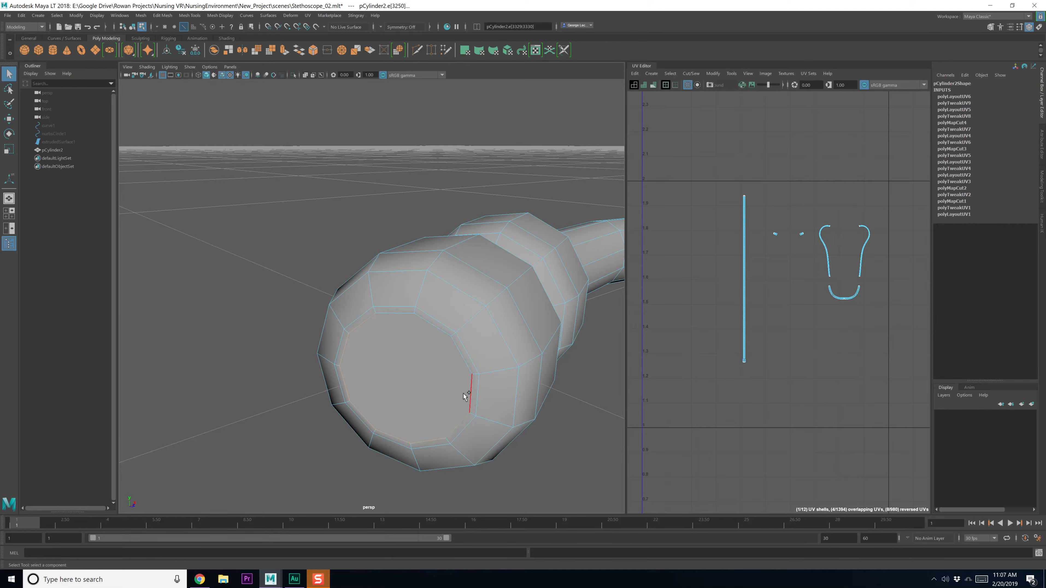
pyautogui.keyDown('alt'); pyautogui.moveTo(402, 324); pyautogui.dragTo(421, 393); pyautogui.keyUp('alt')
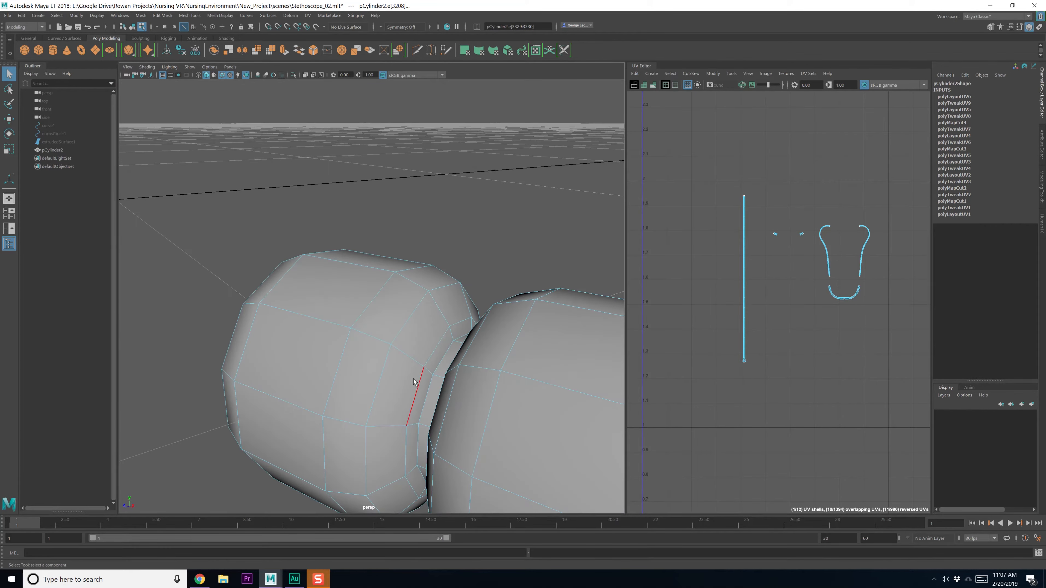
pyautogui.scroll(-6, 421, 396)
pyautogui.keyDown('alt'); pyautogui.moveTo(412, 395); pyautogui.dragTo(517, 393, button='middle'); pyautogui.keyUp('alt')
pyautogui.keyDown('alt'); pyautogui.moveTo(517, 394); pyautogui.dragTo(317, 406); pyautogui.keyUp('alt')
pyautogui.moveTo(284, 405)
pyautogui.keyDown('alt'); pyautogui.mouseDown(button='middle')
pyautogui.moveTo(309, 400)
pyautogui.moveTo(280, 400)
pyautogui.moveTo(298, 395)
pyautogui.mouseUp(button='middle'); pyautogui.keyUp('alt')
pyautogui.scroll(4, 308, 400)
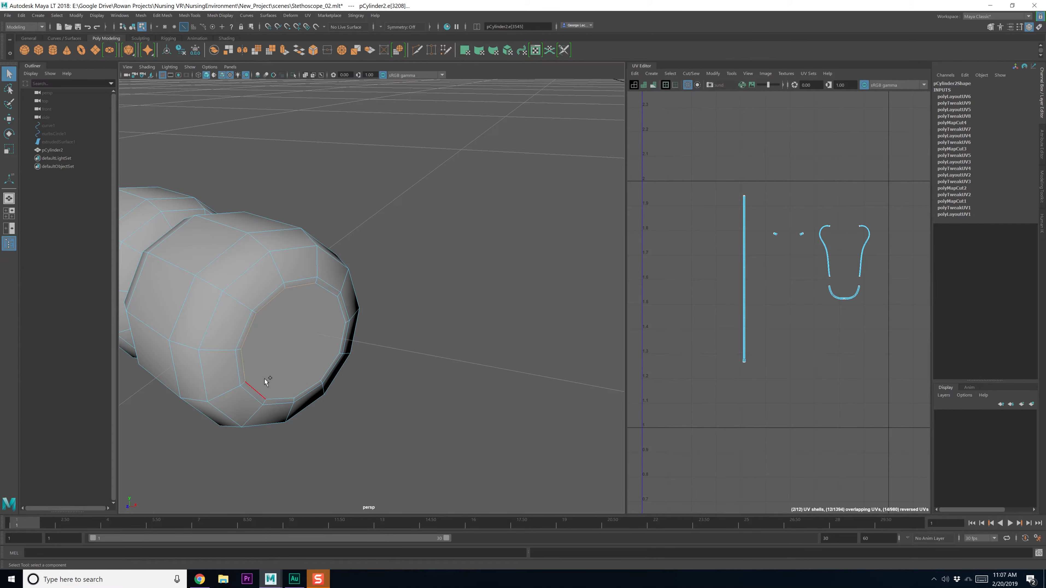
pyautogui.keyDown('shift'); pyautogui.click(318, 368); pyautogui.keyUp('shift')
# Cut the UVs along the selected edges and frame the small ear-tip shells
pyautogui.keyDown('alt'); pyautogui.moveTo(834, 331); pyautogui.dragTo(782, 331, button='middle'); pyautogui.keyUp('alt')
pyautogui.keyDown('shift'); pyautogui.moveTo(782, 328); pyautogui.dragTo(768, 338, button='right'); pyautogui.keyUp('shift')
pyautogui.moveTo(737, 270); pyautogui.dragTo(719, 263, button='right')
pyautogui.scroll(2, 719, 264)
pyautogui.keyDown('alt'); pyautogui.moveTo(719, 266); pyautogui.dragTo(719, 347, button='middle'); pyautogui.keyUp('alt')
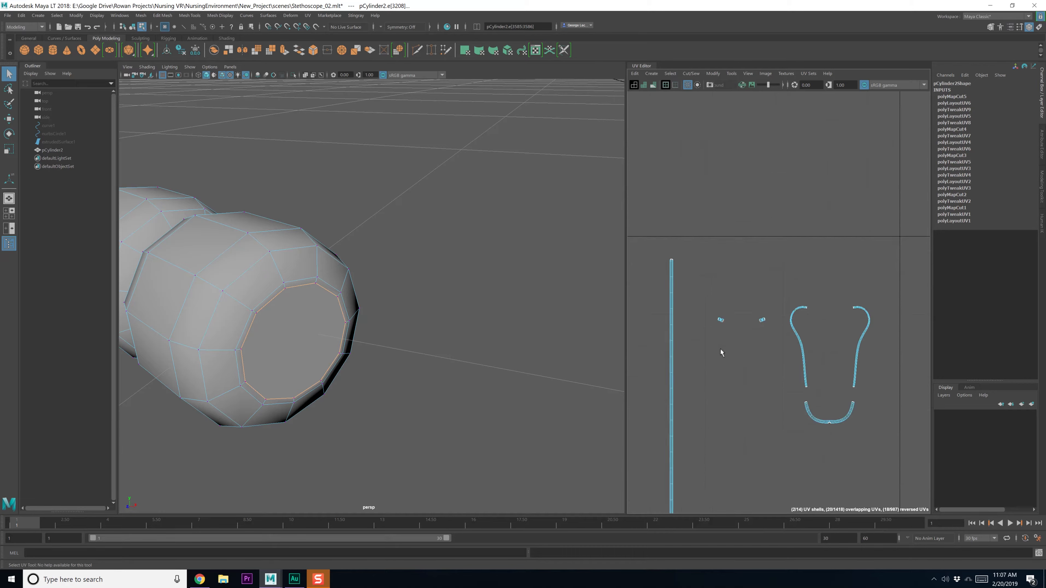
pyautogui.scroll(5, 725, 341)
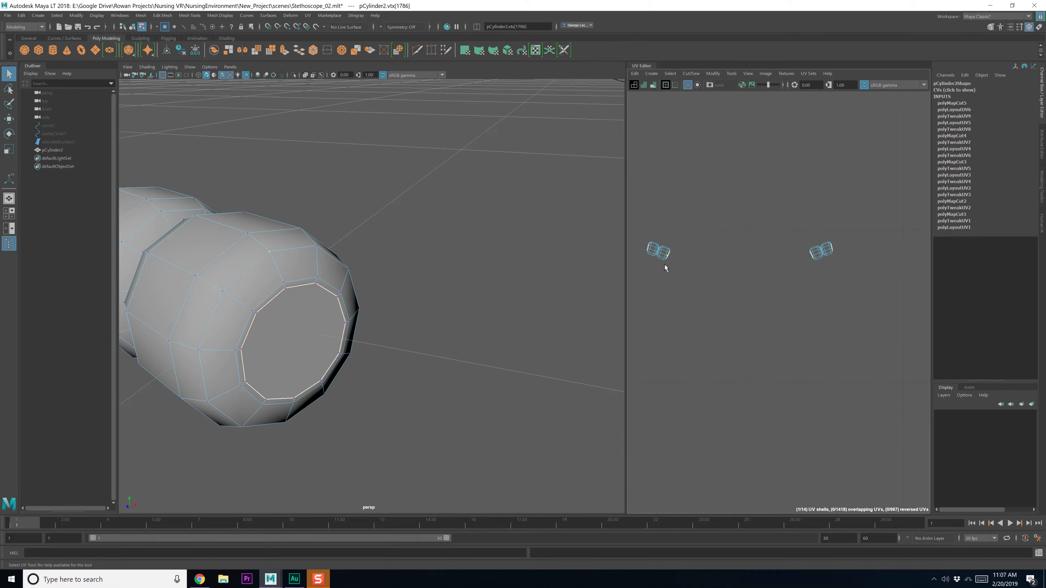
# Move the left ear-tip UV shell down and to the right
pyautogui.moveTo(672, 277); pyautogui.dragTo(659, 269, button='right')
pyautogui.click(658, 258)
pyautogui.press('w')
pyautogui.moveTo(662, 254); pyautogui.dragTo(670, 270)
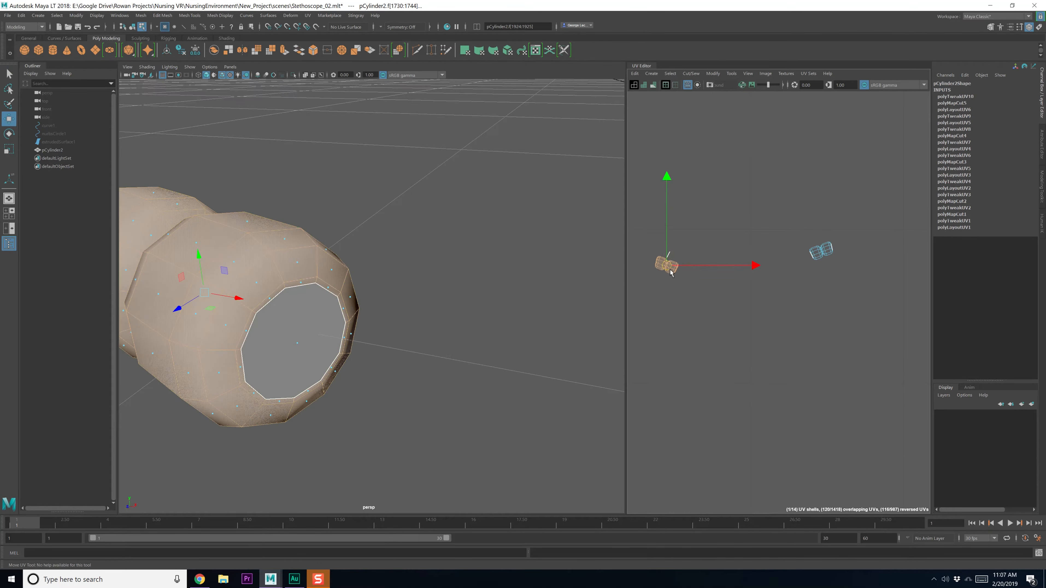
# Select the right ear-tip shell together with the end-cap shell
pyautogui.click(823, 252)
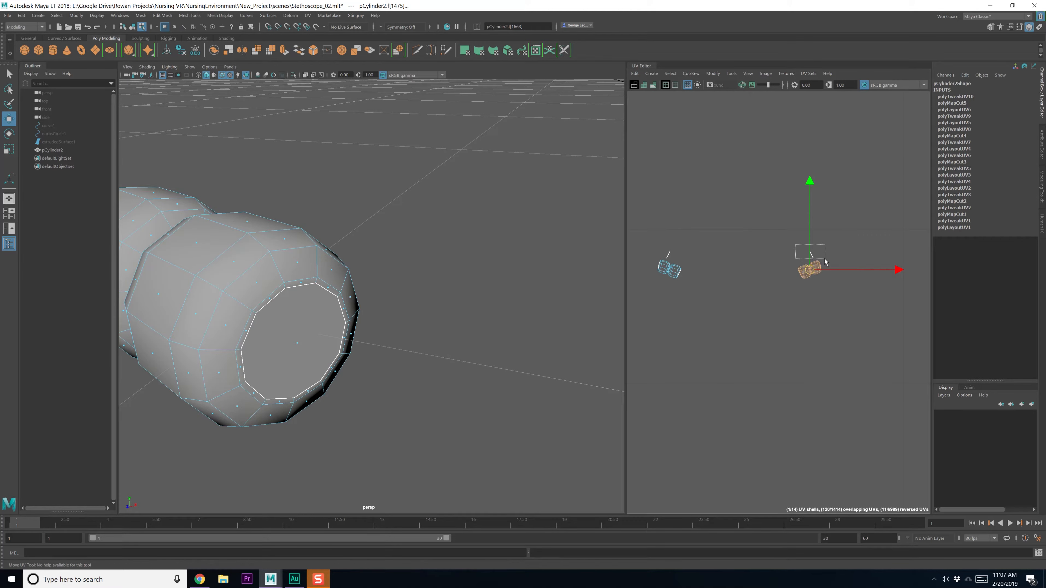
pyautogui.keyDown('shift'); pyautogui.moveTo(678, 257); pyautogui.dragTo(679, 258); pyautogui.keyUp('shift')
pyautogui.keyDown('shift'); pyautogui.moveTo(698, 258); pyautogui.dragTo(664, 262, button='right'); pyautogui.keyUp('shift')
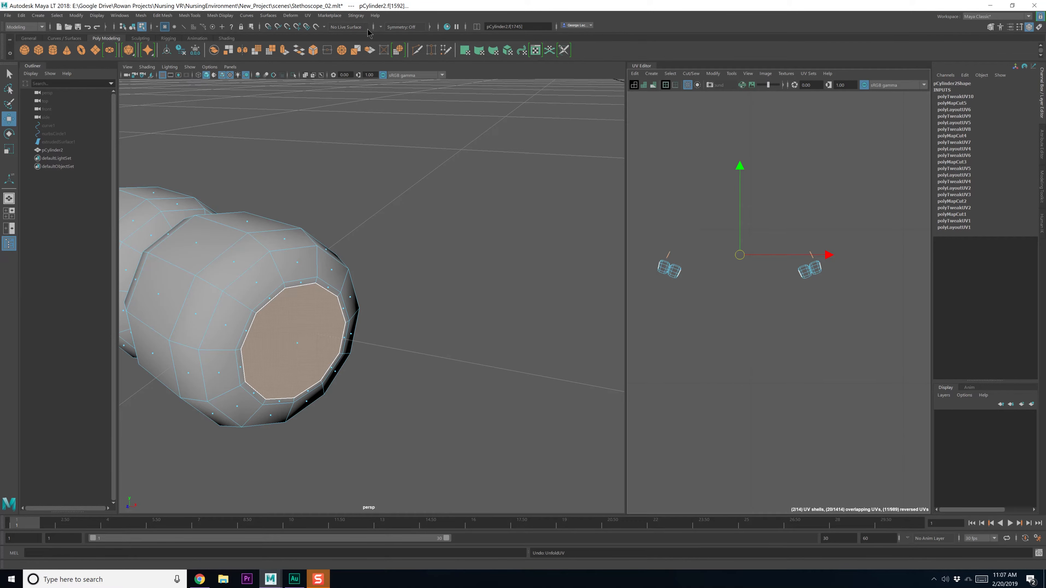
pyautogui.click(307, 15)
# Apply a planar UV projection to the ear tip's end-cap face
pyautogui.click(386, 114)
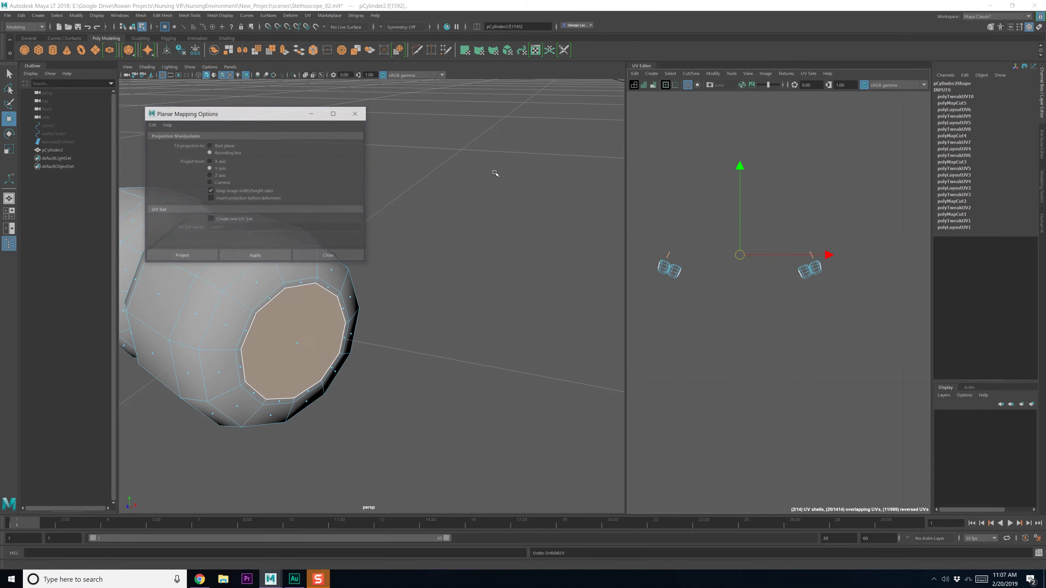
pyautogui.click(255, 256)
pyautogui.click(329, 256)
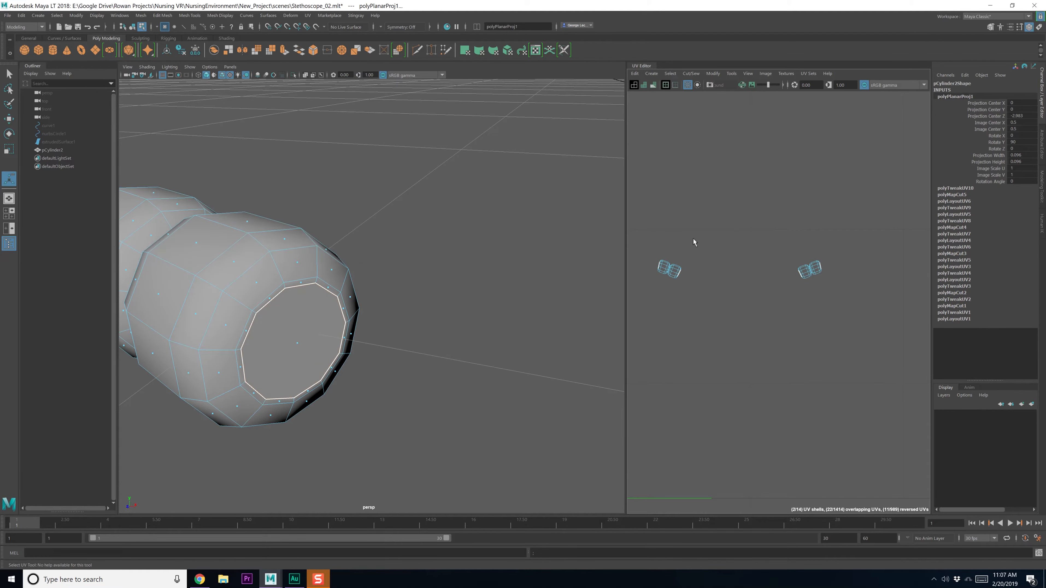
pyautogui.scroll(-12, 761, 308)
# Move the new planar shell up above the other UV shells
pyautogui.press('w')
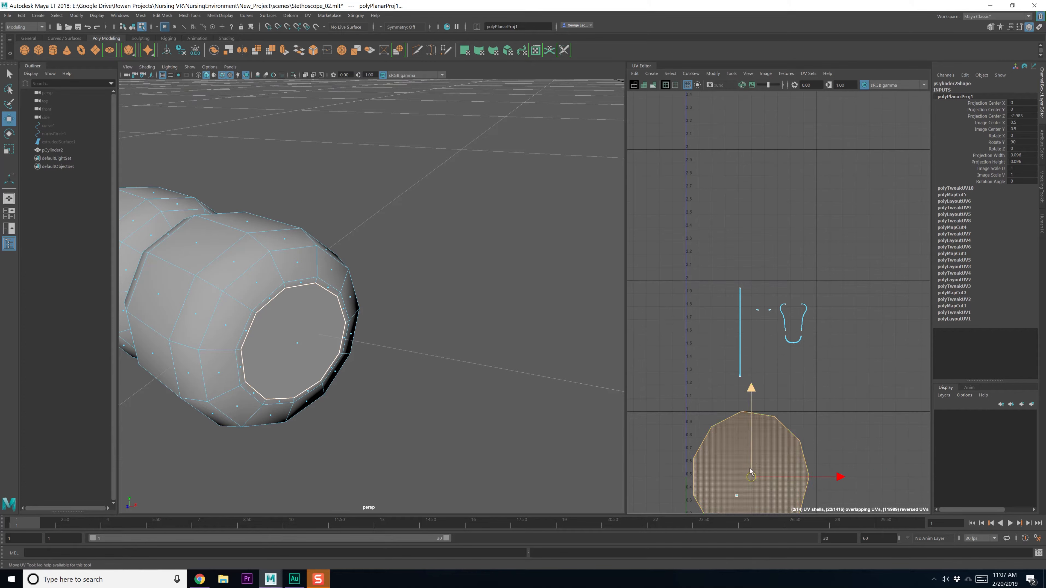
pyautogui.moveTo(750, 470); pyautogui.dragTo(774, 184)
pyautogui.scroll(3, 773, 230)
pyautogui.keyDown('alt'); pyautogui.moveTo(776, 223); pyautogui.dragTo(771, 242, button='middle'); pyautogui.keyUp('alt')
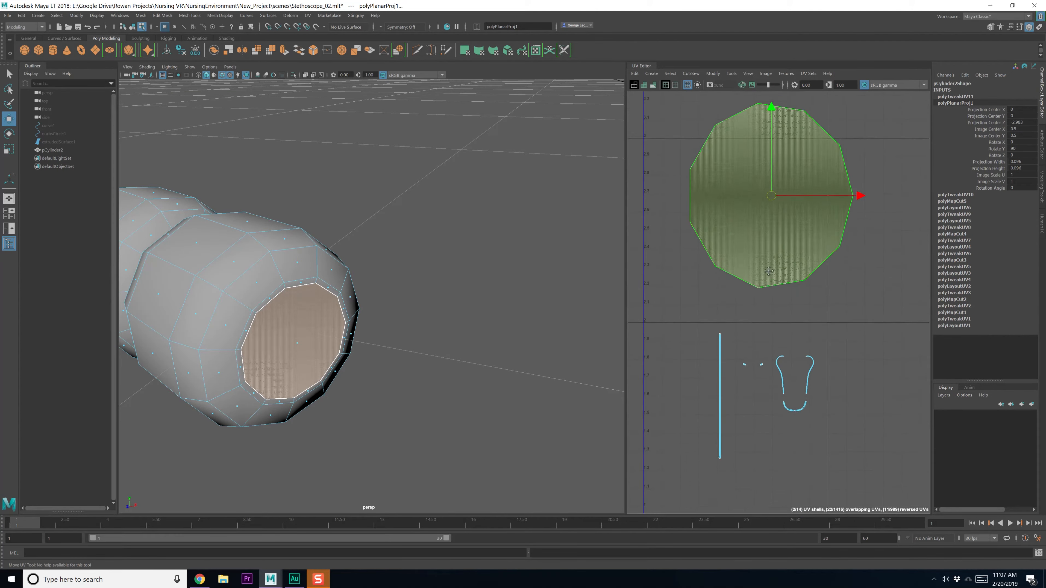
pyautogui.keyDown('shift'); pyautogui.moveTo(772, 243); pyautogui.dragTo(672, 244, button='right'); pyautogui.keyUp('shift')
pyautogui.keyDown('shift'); pyautogui.moveTo(767, 226); pyautogui.dragTo(777, 325, button='right'); pyautogui.keyUp('shift')
# Select both overlapping round end-cap shells and scale them down
pyautogui.keyDown('alt'); pyautogui.moveTo(779, 254); pyautogui.dragTo(765, 300, button='middle'); pyautogui.keyUp('alt')
pyautogui.click(762, 279)
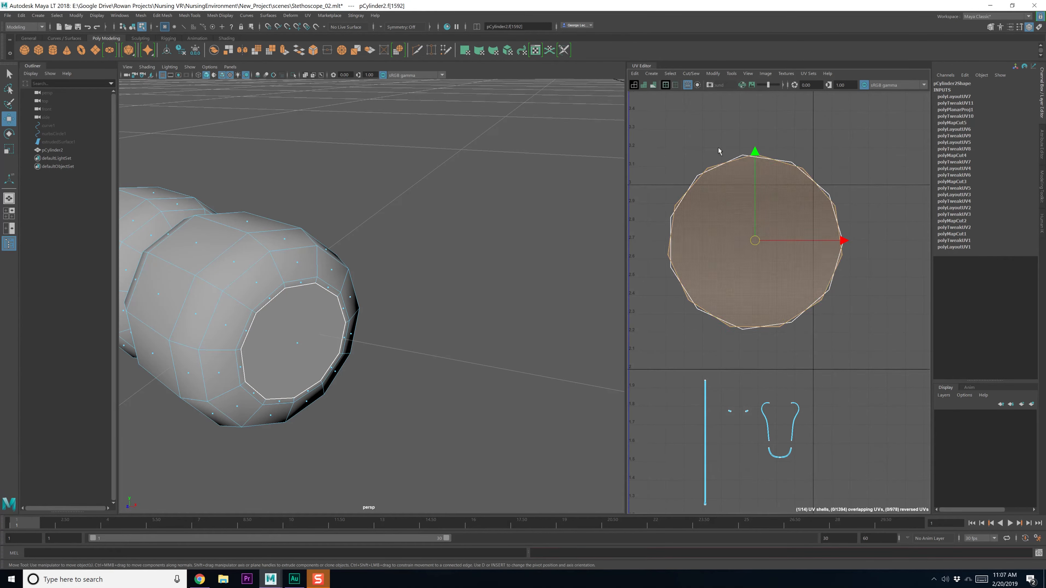
pyautogui.moveTo(717, 147); pyautogui.dragTo(681, 270)
pyautogui.press('r')
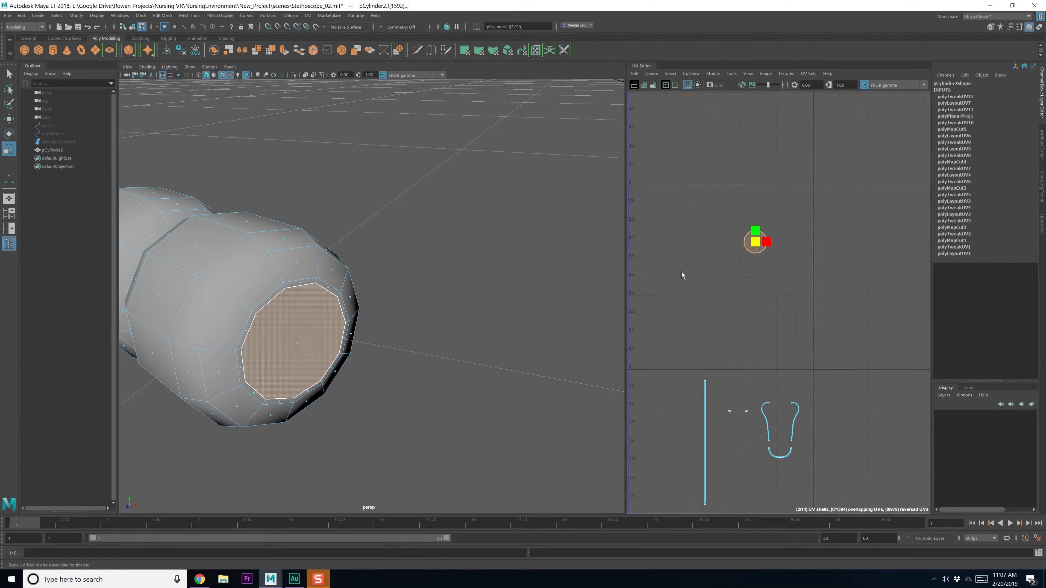
pyautogui.press('w')
pyautogui.scroll(-3, 733, 288)
pyautogui.keyDown('alt'); pyautogui.moveTo(753, 298); pyautogui.dragTo(776, 226, button='middle'); pyautogui.keyUp('alt')
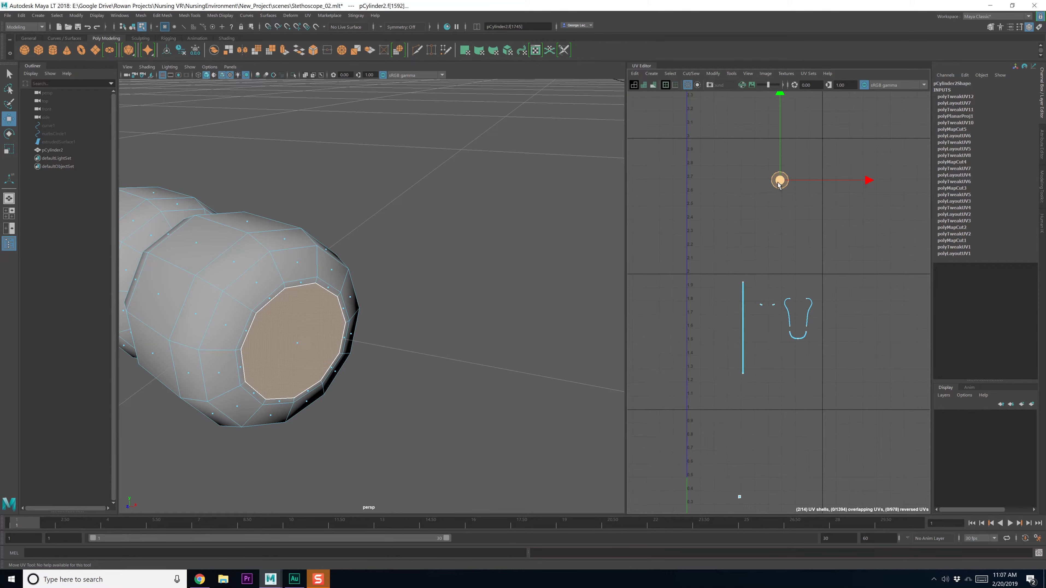
# Select and frame the two small ear-tip shells, then bring the ear tip into view
pyautogui.click(769, 399)
pyautogui.scroll(5, 766, 323)
pyautogui.moveTo(742, 261); pyautogui.dragTo(797, 299)
pyautogui.press('f')
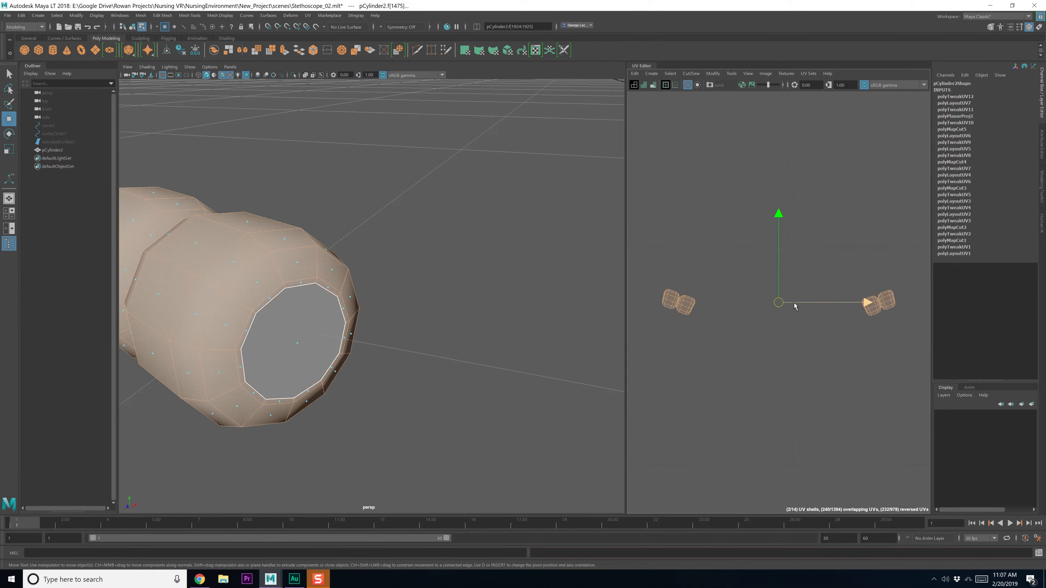
pyautogui.keyDown('alt'); pyautogui.moveTo(376, 330); pyautogui.dragTo(388, 346); pyautogui.keyUp('alt')
pyautogui.keyDown('alt'); pyautogui.moveTo(391, 337); pyautogui.dragTo(428, 263); pyautogui.keyUp('alt')
pyautogui.scroll(3, 357, 225)
pyautogui.keyDown('alt'); pyautogui.moveTo(355, 222); pyautogui.dragTo(355, 347, button='middle'); pyautogui.keyUp('alt')
pyautogui.scroll(4, 355, 347)
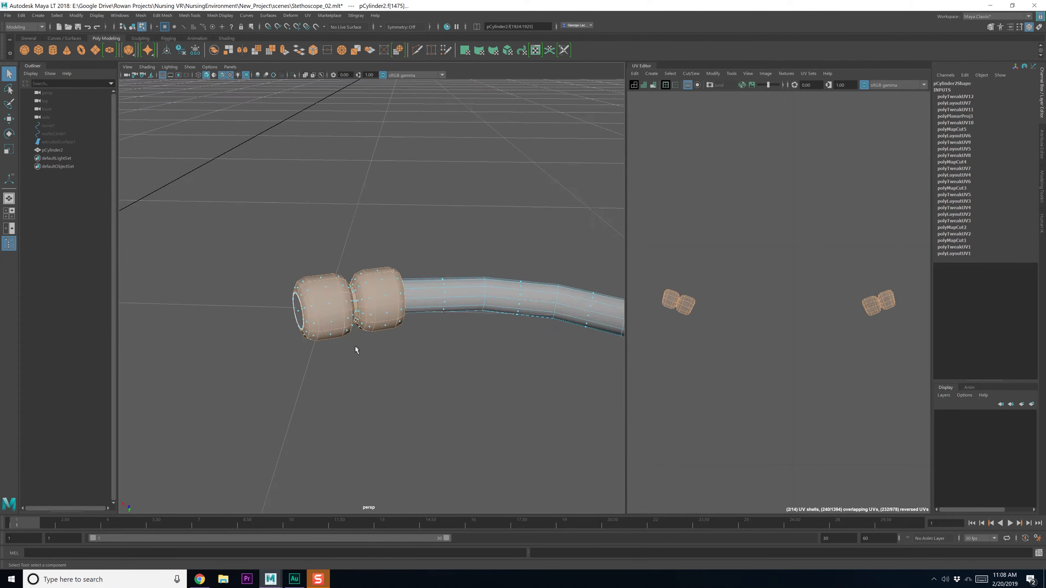
# Switch to edge selection and pick a first seam edge on the ear tip
pyautogui.keyDown('alt'); pyautogui.moveTo(378, 358); pyautogui.dragTo(378, 342); pyautogui.keyUp('alt')
pyautogui.moveTo(385, 312); pyautogui.dragTo(385, 304, button='right')
pyautogui.keyDown('alt'); pyautogui.moveTo(384, 304); pyautogui.dragTo(397, 330); pyautogui.keyUp('alt')
pyautogui.scroll(8, 401, 333)
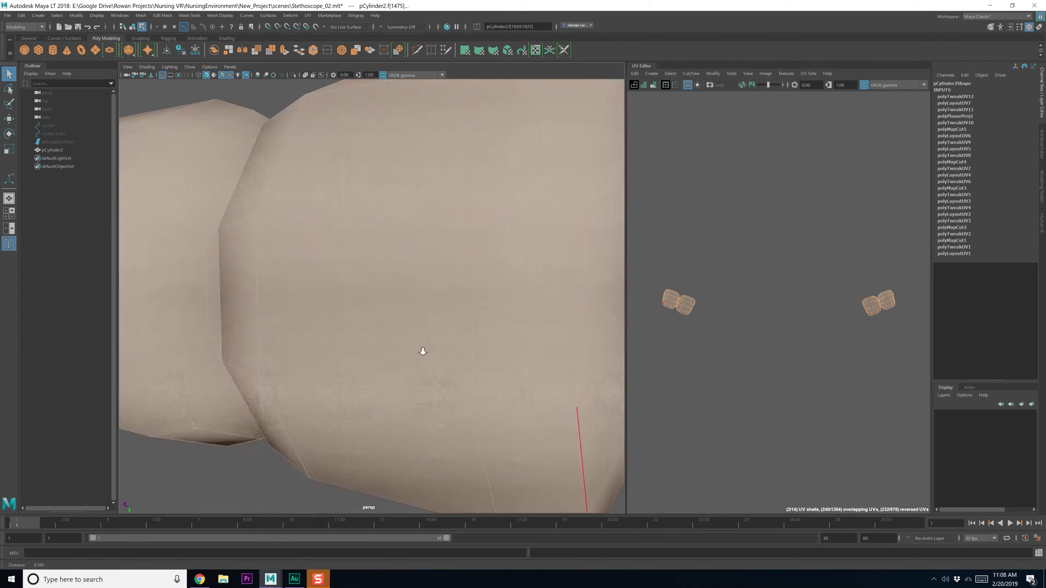
pyautogui.scroll(-4, 423, 352)
pyautogui.keyDown('alt'); pyautogui.moveTo(487, 336); pyautogui.dragTo(469, 346); pyautogui.keyUp('alt')
pyautogui.click(471, 343)
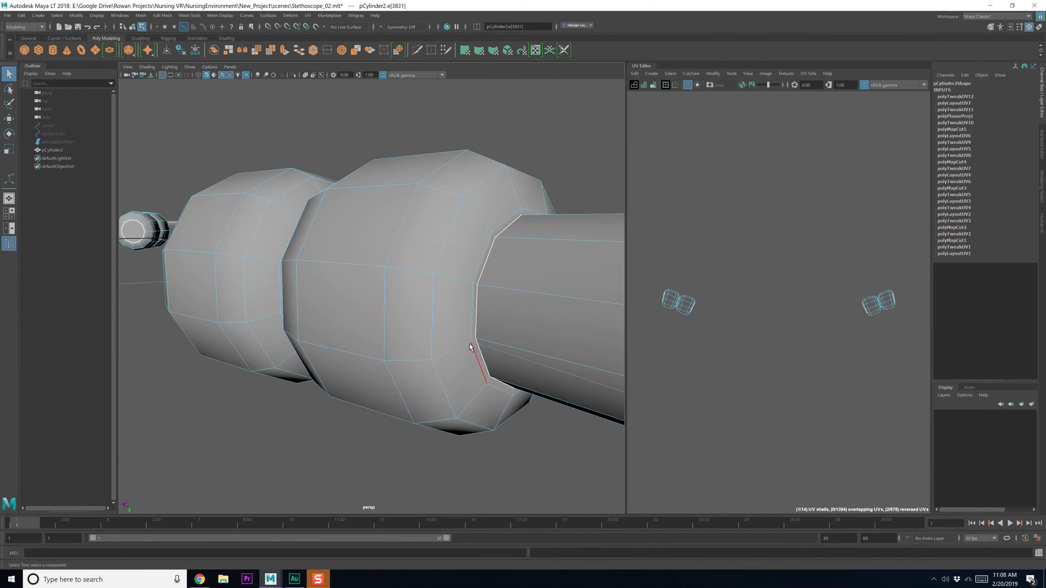
# Add two more edges around the ear tip to the seam selection
pyautogui.keyDown('alt'); pyautogui.moveTo(345, 361); pyautogui.dragTo(314, 364); pyautogui.keyUp('alt')
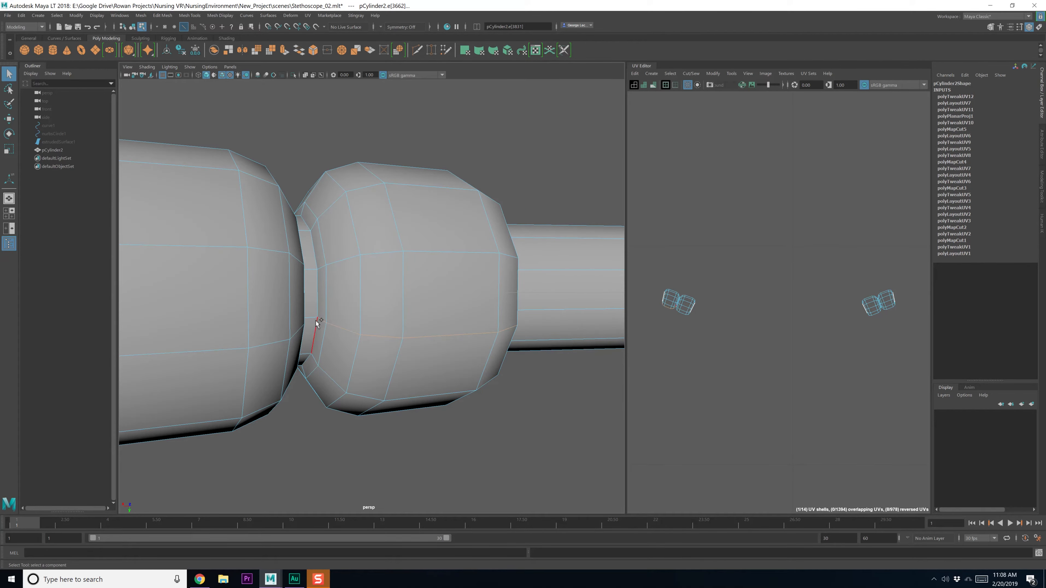
pyautogui.keyDown('alt'); pyautogui.moveTo(315, 320); pyautogui.dragTo(289, 340); pyautogui.keyUp('alt')
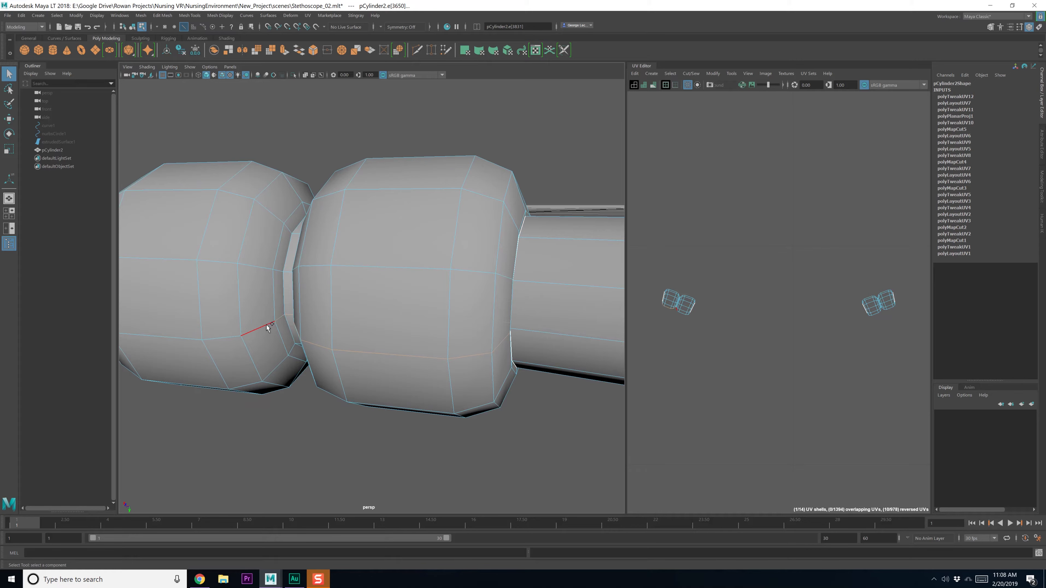
pyautogui.keyDown('shift'); pyautogui.click(190, 340); pyautogui.keyUp('shift')
pyautogui.keyDown('alt'); pyautogui.moveTo(192, 345); pyautogui.dragTo(324, 360); pyautogui.keyUp('alt')
pyautogui.keyDown('alt'); pyautogui.moveTo(486, 359); pyautogui.dragTo(349, 360, button='middle'); pyautogui.keyUp('alt')
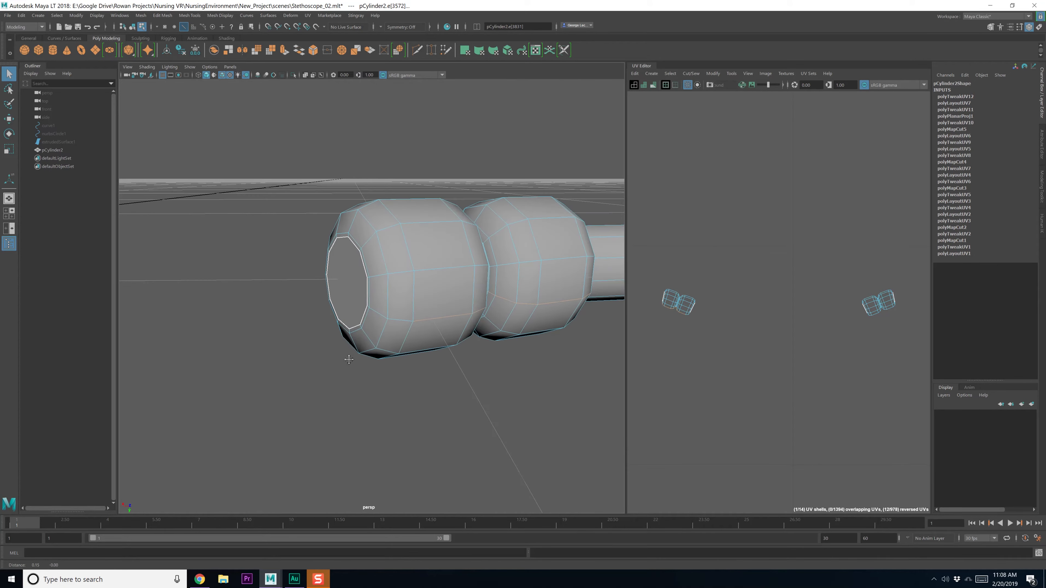
pyautogui.keyDown('shift'); pyautogui.click(376, 316); pyautogui.keyUp('shift')
pyautogui.keyDown('alt'); pyautogui.moveTo(375, 315); pyautogui.dragTo(374, 334); pyautogui.keyUp('alt')
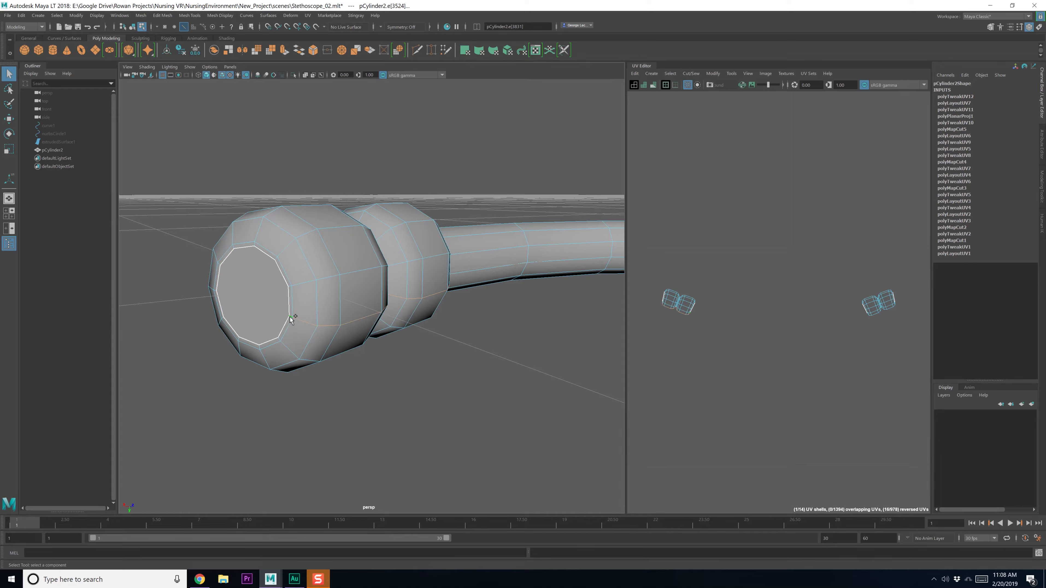
# Cut the UVs along the seam and unfold the left shell flat
pyautogui.keyDown('shift'); pyautogui.moveTo(719, 361); pyautogui.dragTo(724, 369, button='right'); pyautogui.keyUp('shift')
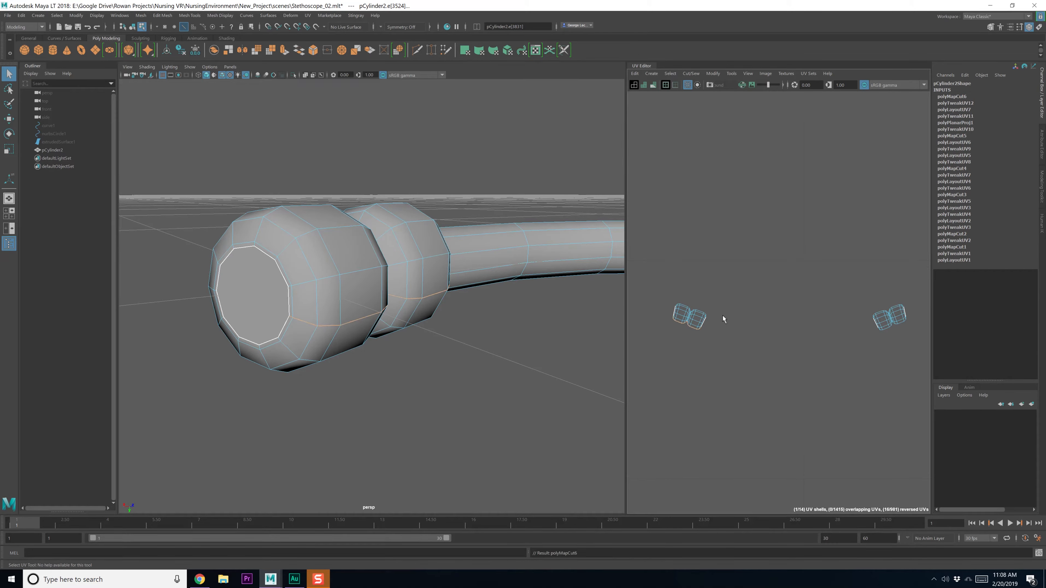
pyautogui.doubleClick(702, 316)
pyautogui.keyDown('shift'); pyautogui.moveTo(703, 317); pyautogui.dragTo(665, 312, button='right'); pyautogui.keyUp('shift')
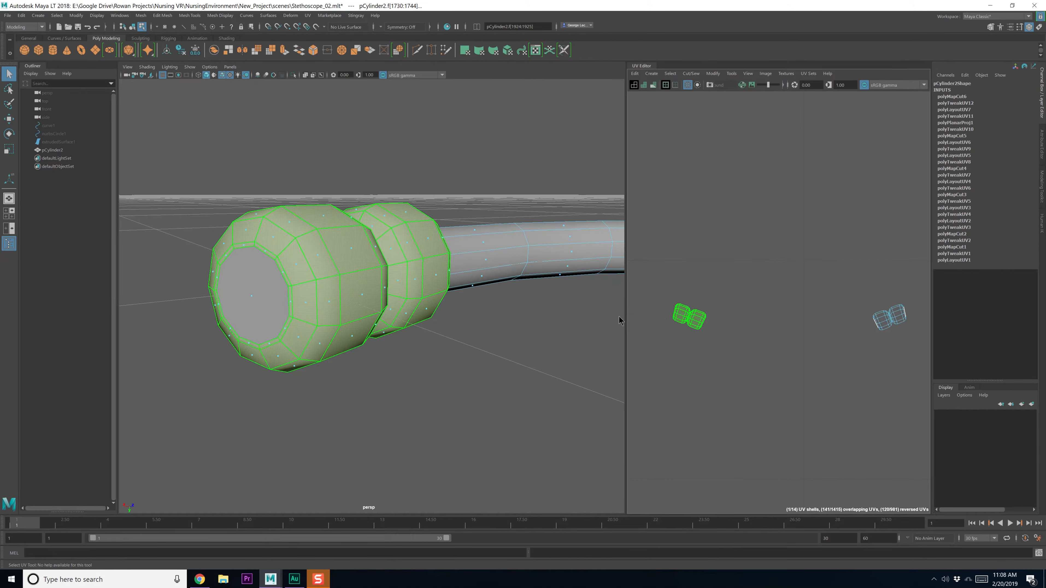
pyautogui.click(745, 404)
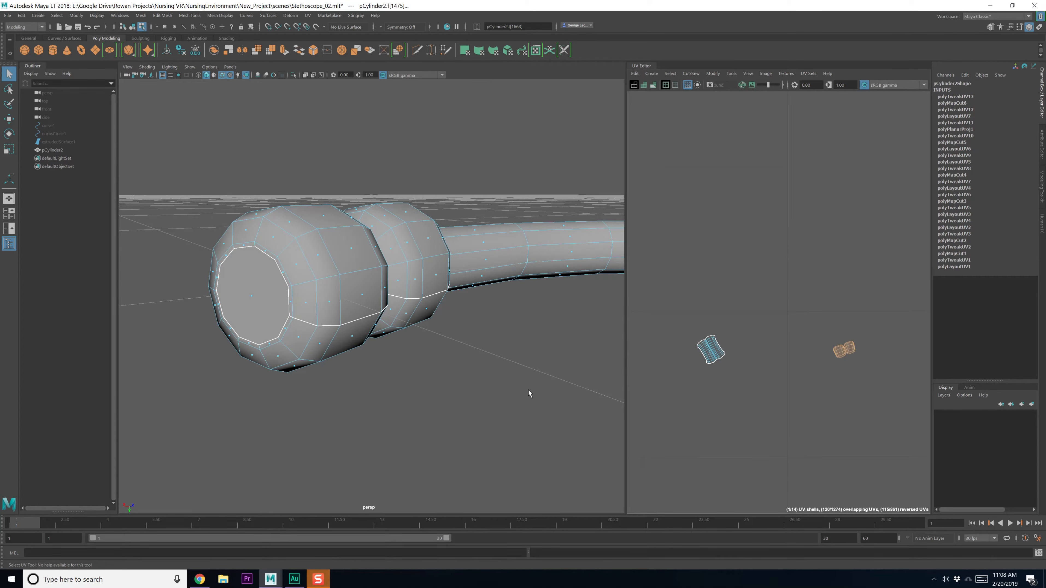
# Select seam edges around the second ear tip's collar
pyautogui.keyDown('alt'); pyautogui.moveTo(528, 392); pyautogui.dragTo(366, 378); pyautogui.keyUp('alt')
pyautogui.keyDown('alt'); pyautogui.moveTo(366, 378); pyautogui.dragTo(445, 361, button='middle'); pyautogui.keyUp('alt')
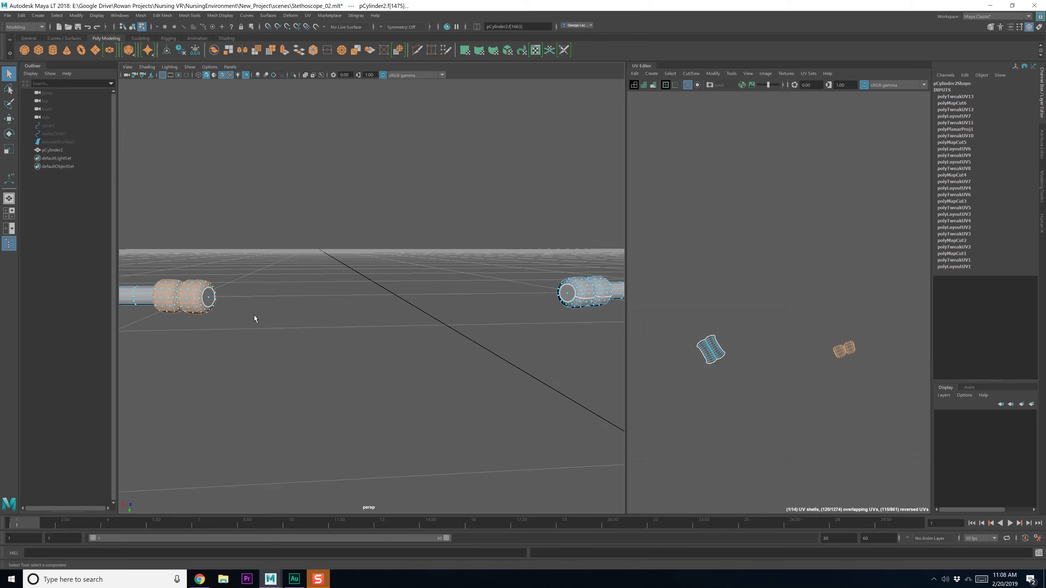
pyautogui.moveTo(251, 315); pyautogui.dragTo(251, 298, button='right')
pyautogui.keyDown('alt'); pyautogui.moveTo(270, 310); pyautogui.dragTo(270, 313); pyautogui.keyUp('alt')
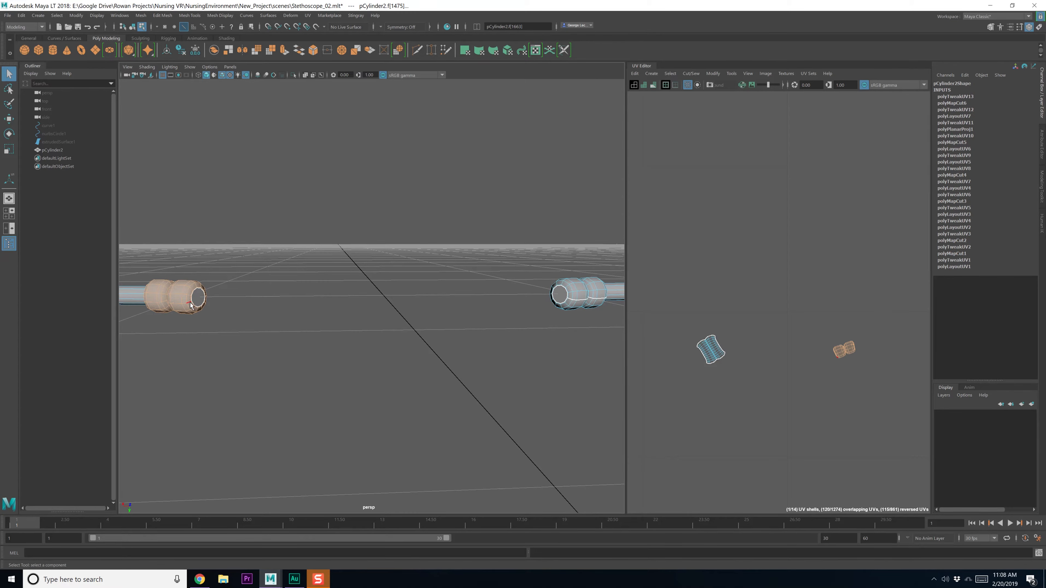
pyautogui.keyDown('alt'); pyautogui.moveTo(186, 318); pyautogui.dragTo(309, 411, button='right'); pyautogui.keyUp('alt')
pyautogui.keyDown('alt'); pyautogui.moveTo(309, 410); pyautogui.dragTo(247, 362); pyautogui.keyUp('alt')
pyautogui.keyDown('shift'); pyautogui.click(403, 297); pyautogui.keyUp('shift')
pyautogui.keyDown('alt'); pyautogui.moveTo(403, 297); pyautogui.dragTo(347, 315); pyautogui.keyUp('alt')
pyautogui.keyDown('shift'); pyautogui.click(276, 293); pyautogui.keyUp('shift')
pyautogui.keyDown('shift'); pyautogui.click(332, 317); pyautogui.keyUp('shift')
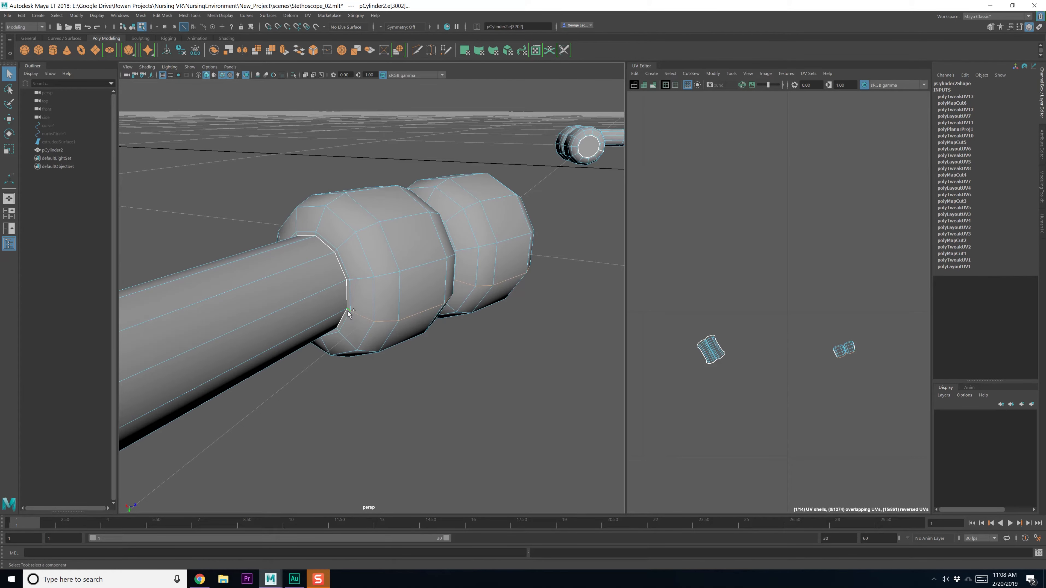
# Cut the UVs along those edges and unfold the earpiece shell flat
pyautogui.keyDown('shift'); pyautogui.moveTo(735, 328); pyautogui.dragTo(711, 323, button='right'); pyautogui.keyUp('shift')
pyautogui.click(789, 343)
pyautogui.keyDown('shift'); pyautogui.moveTo(786, 335); pyautogui.dragTo(698, 337, button='right'); pyautogui.keyUp('shift')
pyautogui.click(760, 364)
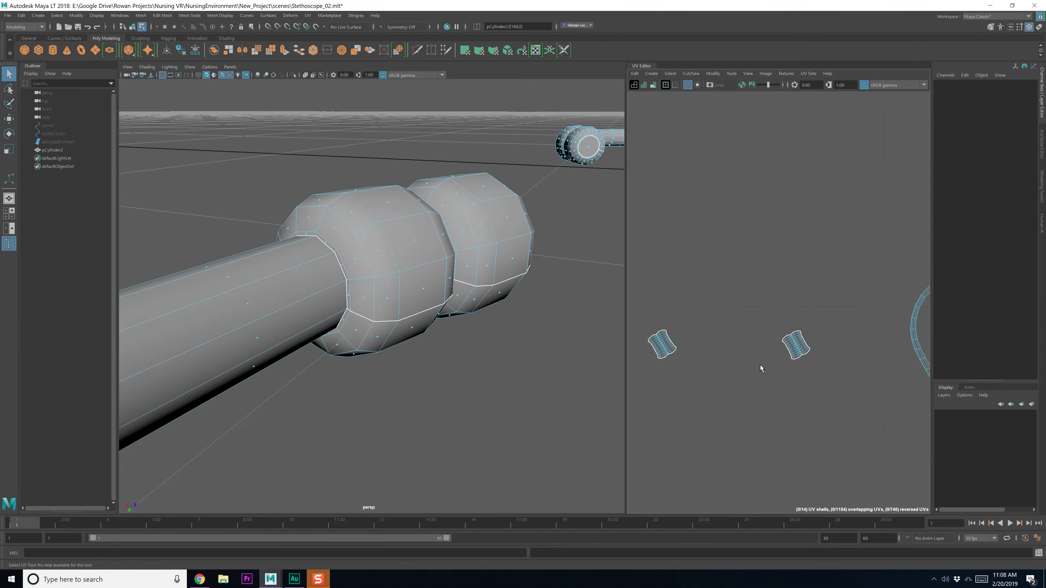
# Scatter the two small UV shells apart with a layout command
pyautogui.moveTo(750, 371); pyautogui.dragTo(770, 373)
pyautogui.keyDown('shift'); pyautogui.moveTo(770, 396); pyautogui.dragTo(776, 500, button='right'); pyautogui.keyUp('shift')
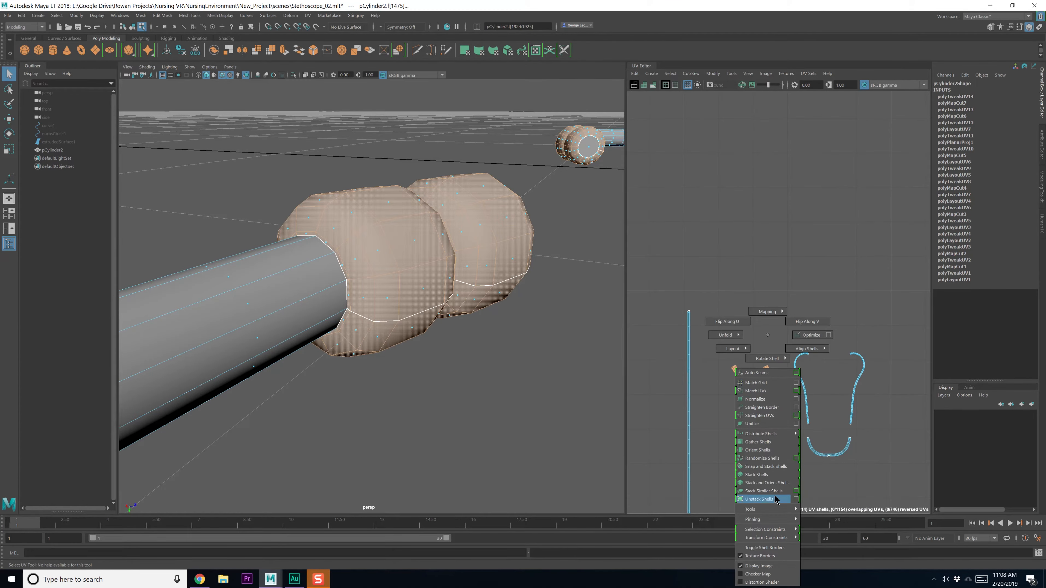
pyautogui.keyDown('shift'); pyautogui.moveTo(757, 458); pyautogui.dragTo(757, 457, button='right'); pyautogui.keyUp('shift')
pyautogui.press('w')
pyautogui.scroll(-5, 749, 451)
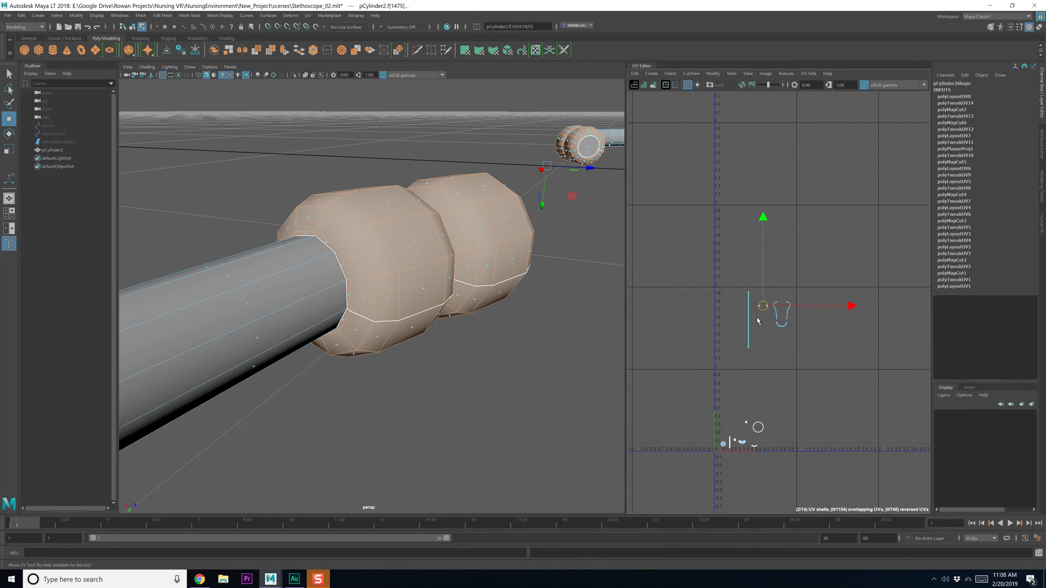
# Select the long thin tube shell and pan to the headset shells
pyautogui.click(776, 372)
pyautogui.scroll(5, 781, 346)
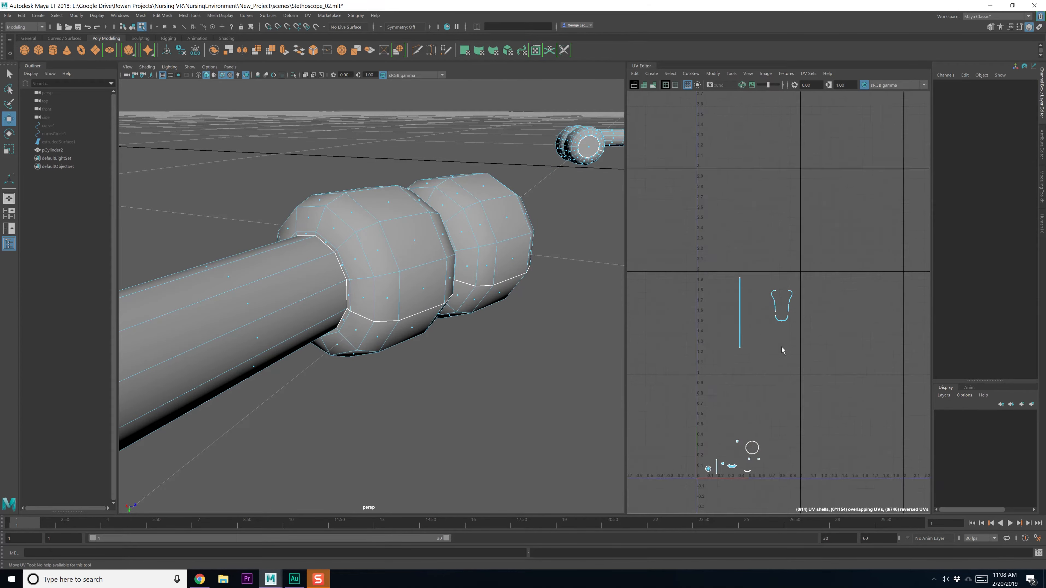
pyautogui.click(677, 293)
pyautogui.keyDown('alt'); pyautogui.moveTo(753, 266); pyautogui.dragTo(711, 335, button='middle'); pyautogui.keyUp('alt')
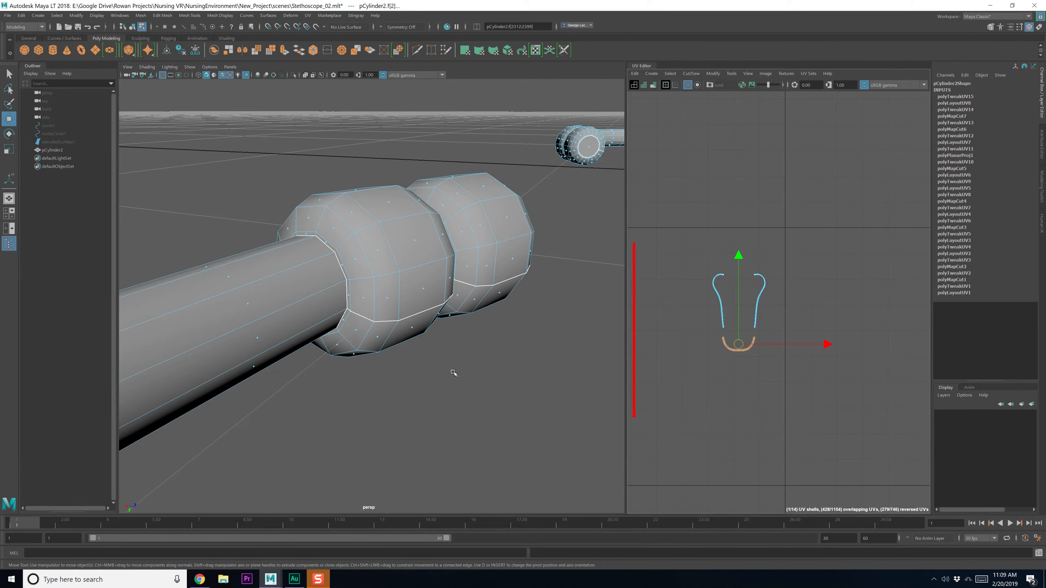
# Frame the tube, switch to edges, and select an edge at the tube junction
pyautogui.press('f')
pyautogui.keyDown('alt'); pyautogui.moveTo(484, 381); pyautogui.dragTo(390, 404); pyautogui.keyUp('alt')
pyautogui.rightClick(427, 352)
pyautogui.click(427, 328)
pyautogui.keyDown('alt'); pyautogui.moveTo(380, 335); pyautogui.dragTo(290, 330); pyautogui.keyUp('alt')
pyautogui.keyDown('alt'); pyautogui.moveTo(333, 293); pyautogui.dragTo(337, 321); pyautogui.keyUp('alt')
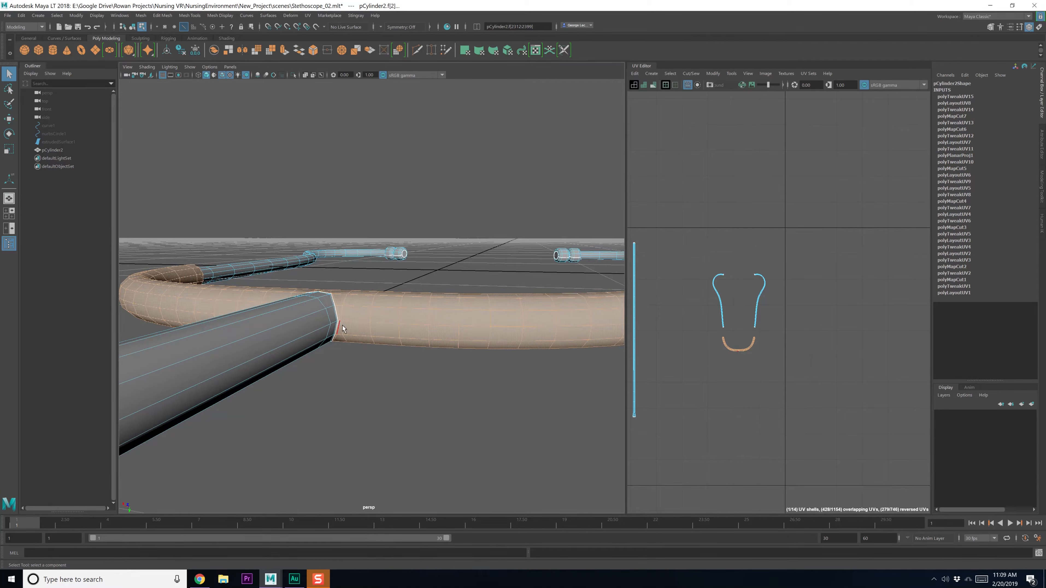
pyautogui.scroll(5, 342, 329)
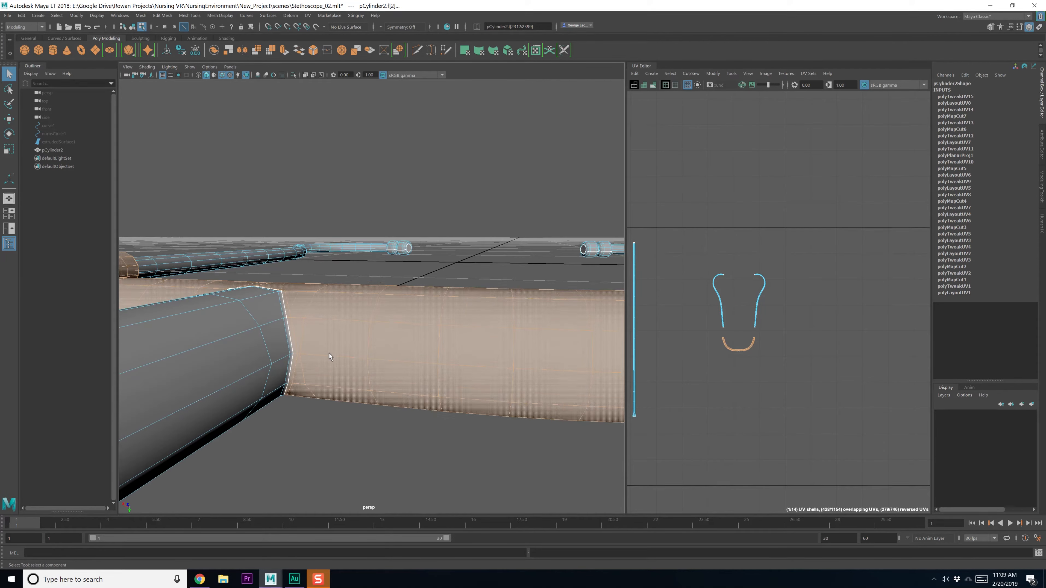
pyautogui.scroll(2, 329, 357)
pyautogui.click(274, 375)
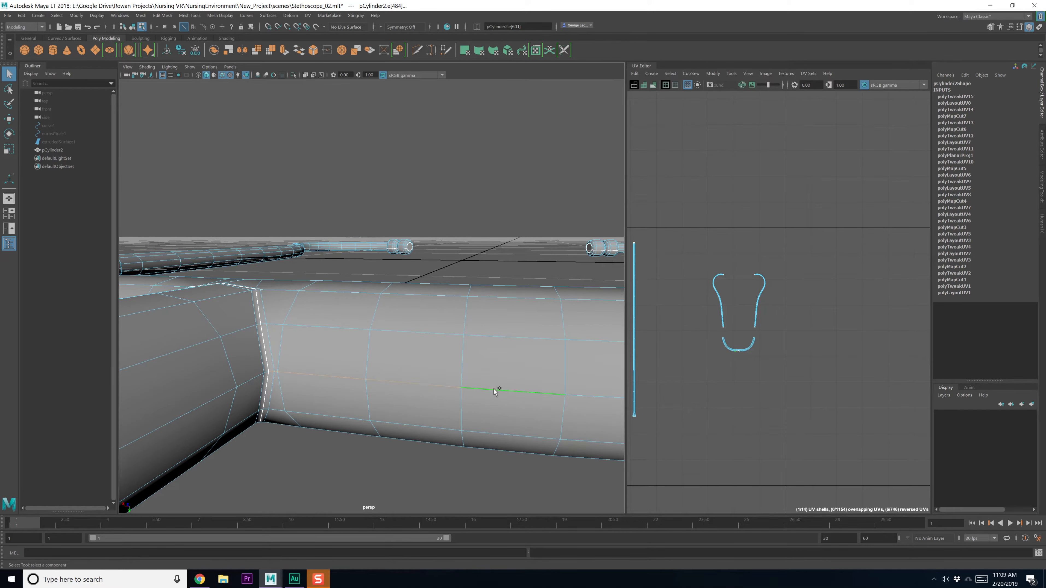
# Refine the junction edge selection around the tubing, removing unwanted edges
pyautogui.scroll(-4, 495, 391)
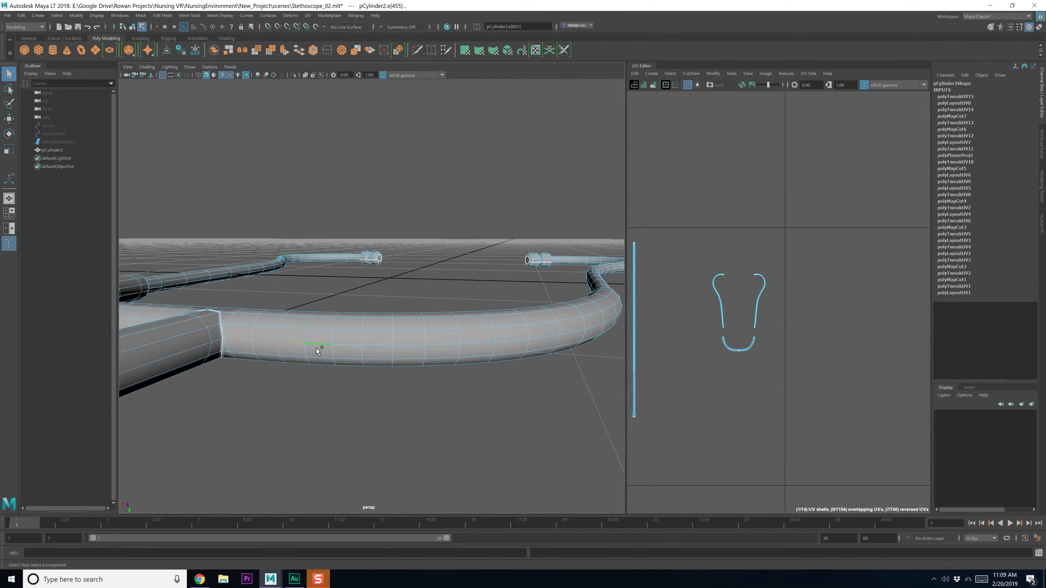
pyautogui.keyDown('alt'); pyautogui.moveTo(301, 362); pyautogui.dragTo(432, 377); pyautogui.keyUp('alt')
pyautogui.keyDown('alt'); pyautogui.moveTo(619, 361); pyautogui.dragTo(395, 316, button='middle'); pyautogui.keyUp('alt')
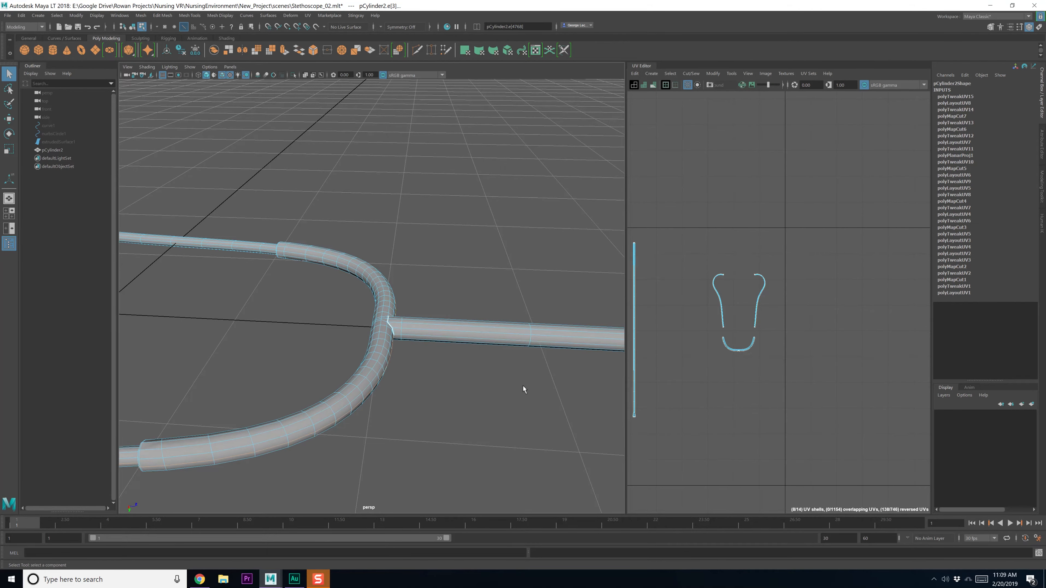
pyautogui.scroll(-10, 523, 389)
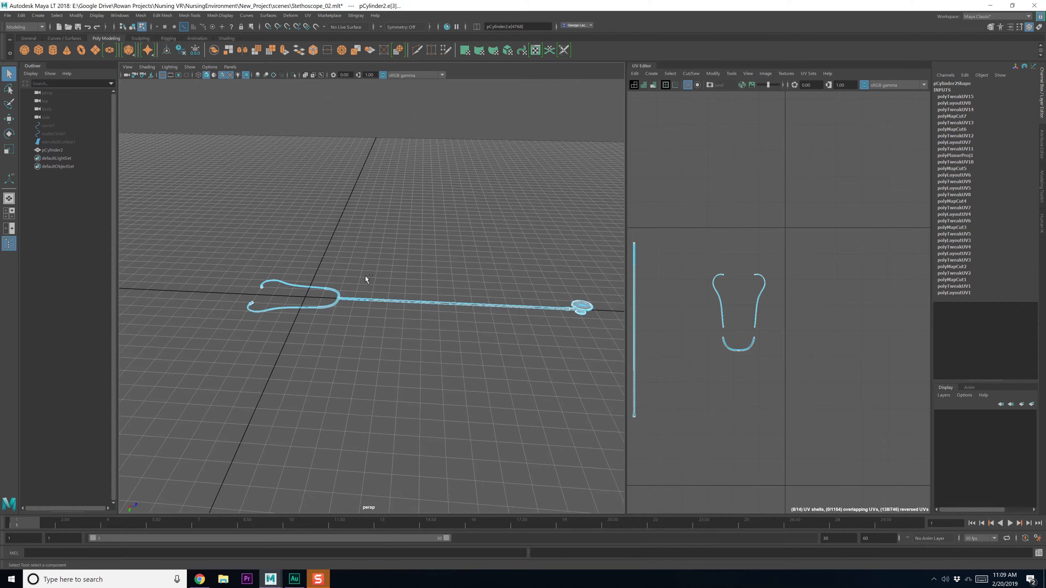
pyautogui.scroll(8, 345, 357)
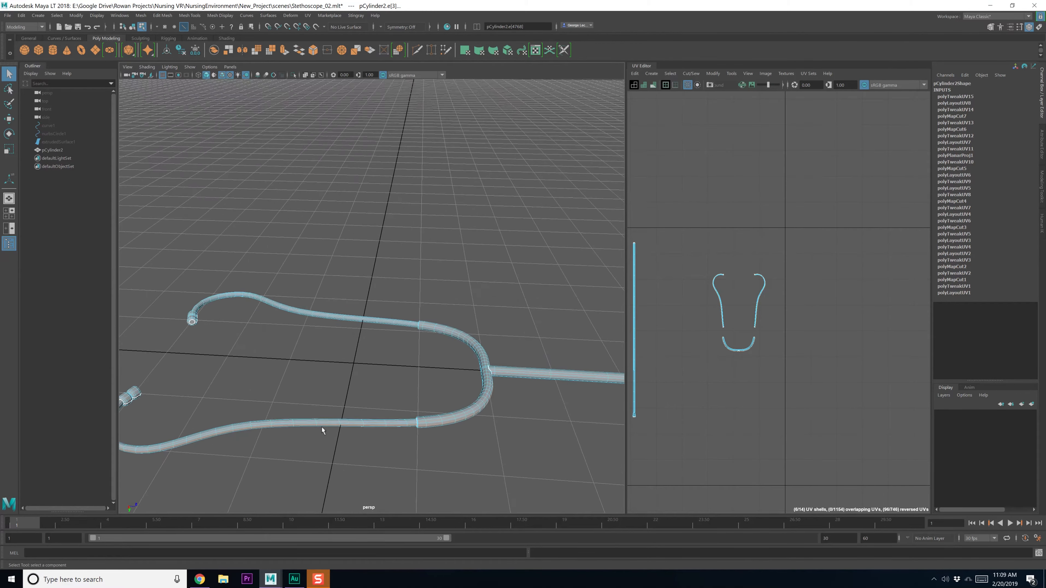
pyautogui.keyDown('alt'); pyautogui.moveTo(362, 402); pyautogui.dragTo(360, 406); pyautogui.keyUp('alt')
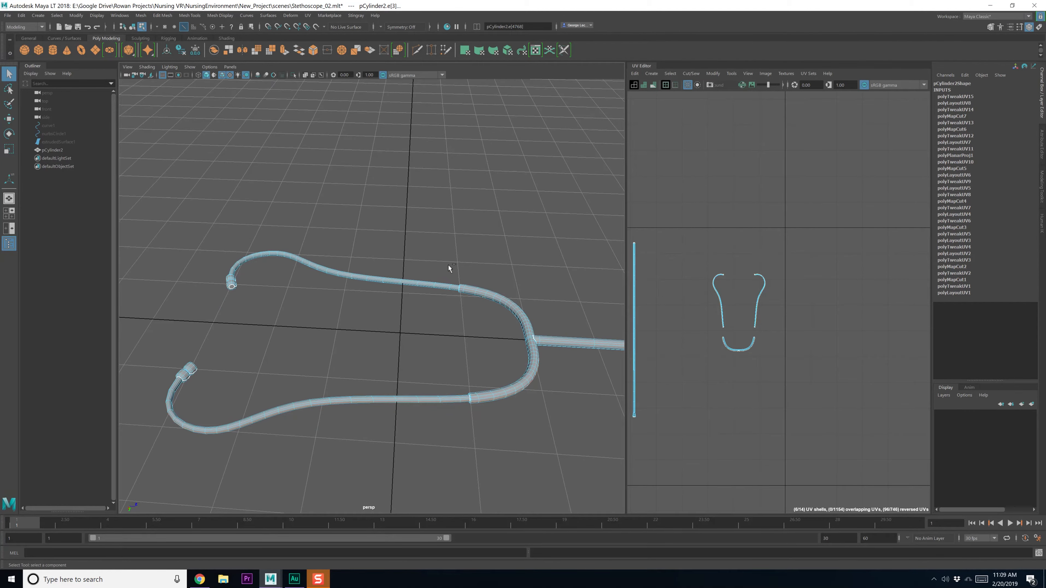
pyautogui.scroll(8, 365, 370)
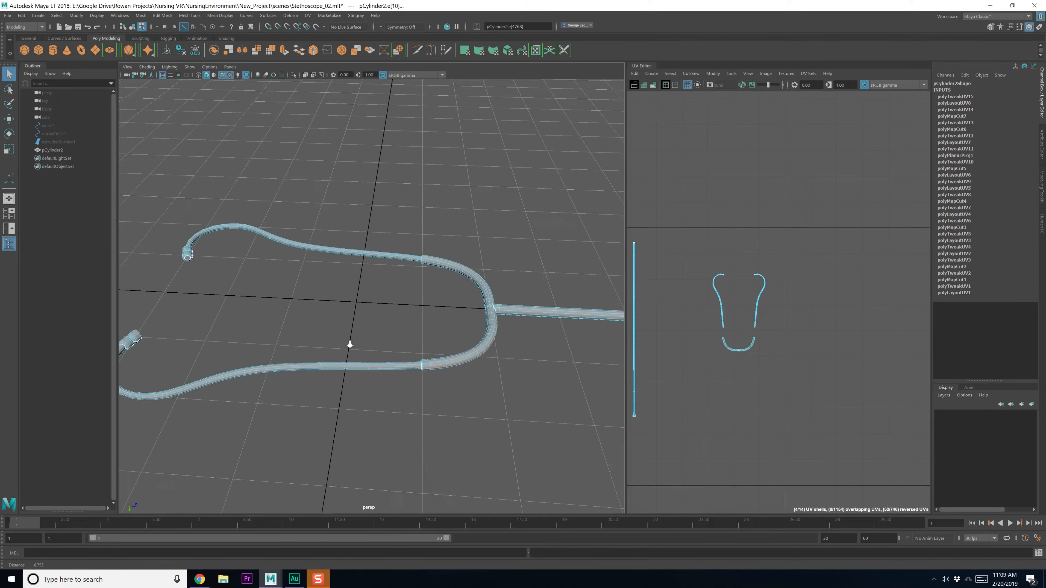
pyautogui.keyDown('alt'); pyautogui.moveTo(386, 397); pyautogui.dragTo(343, 306); pyautogui.keyUp('alt')
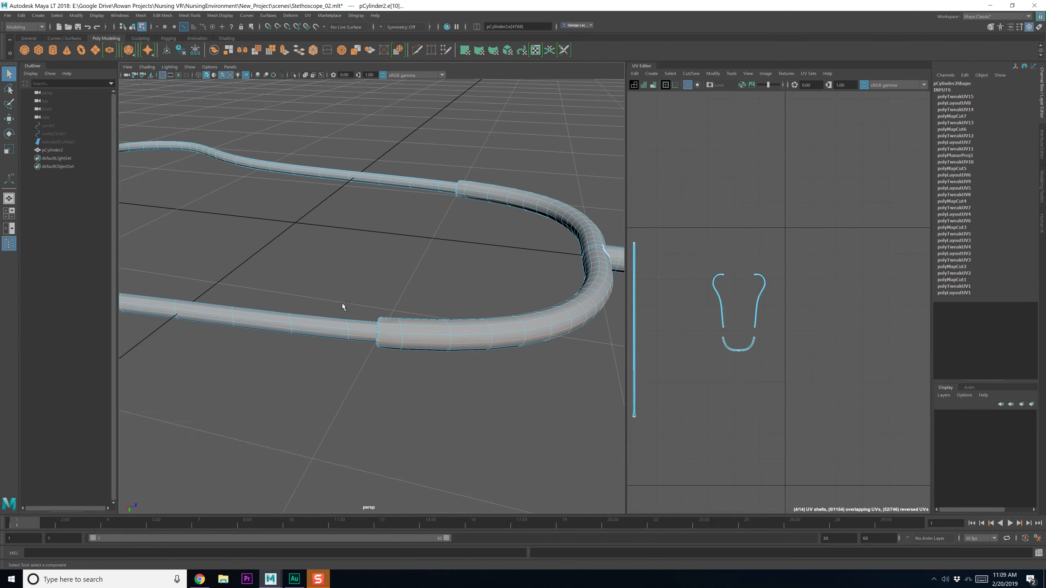
pyautogui.keyDown('ctrl'); pyautogui.moveTo(357, 366); pyautogui.dragTo(358, 367); pyautogui.keyUp('ctrl')
pyautogui.keyDown('alt'); pyautogui.moveTo(358, 367); pyautogui.dragTo(462, 336); pyautogui.keyUp('alt')
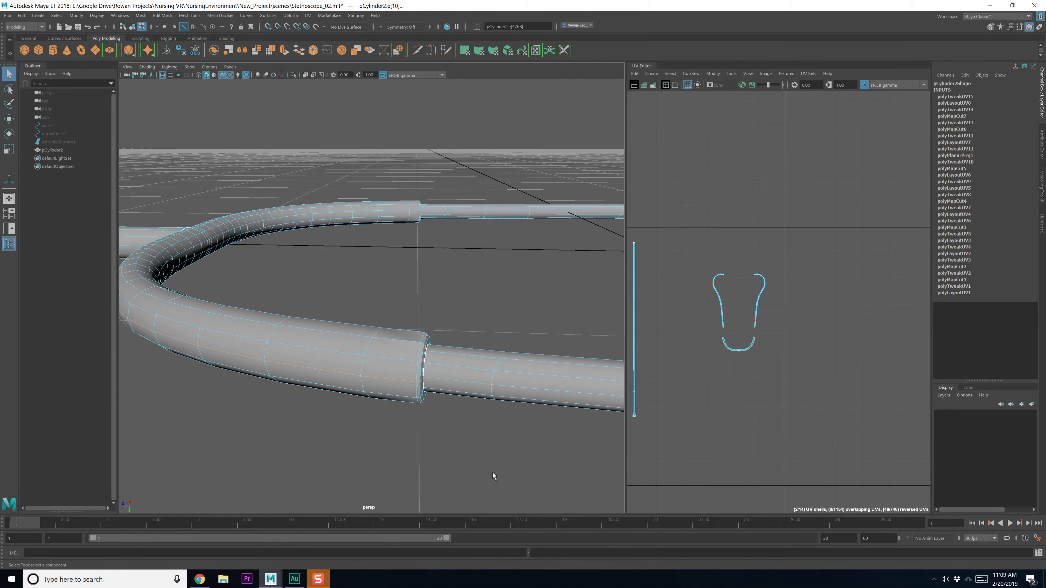
pyautogui.keyDown('alt'); pyautogui.moveTo(494, 476); pyautogui.dragTo(402, 464); pyautogui.keyUp('alt')
pyautogui.keyDown('alt'); pyautogui.moveTo(324, 411); pyautogui.dragTo(338, 440); pyautogui.keyUp('alt')
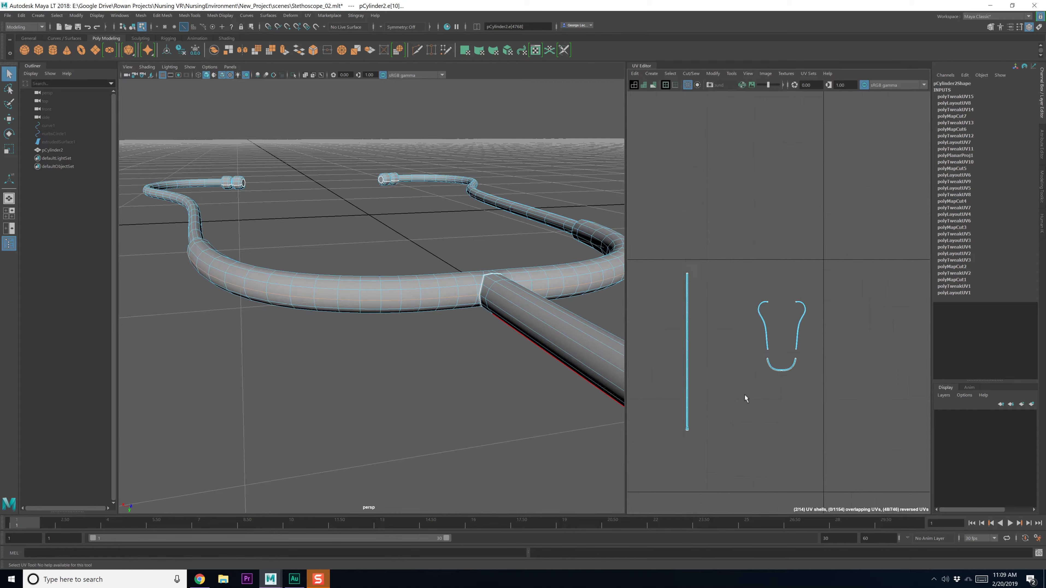
# Cut the UVs at the junction and unfold the U-shaped bend shell
pyautogui.keyDown('shift'); pyautogui.moveTo(744, 394); pyautogui.dragTo(782, 368, button='right'); pyautogui.keyUp('shift')
pyautogui.click(808, 322)
pyautogui.keyDown('shift'); pyautogui.moveTo(807, 322); pyautogui.dragTo(709, 326, button='right'); pyautogui.keyUp('shift')
pyautogui.scroll(4, 777, 345)
pyautogui.keyDown('alt'); pyautogui.moveTo(807, 333); pyautogui.dragTo(728, 376, button='middle'); pyautogui.keyUp('alt')
pyautogui.scroll(-2, 728, 377)
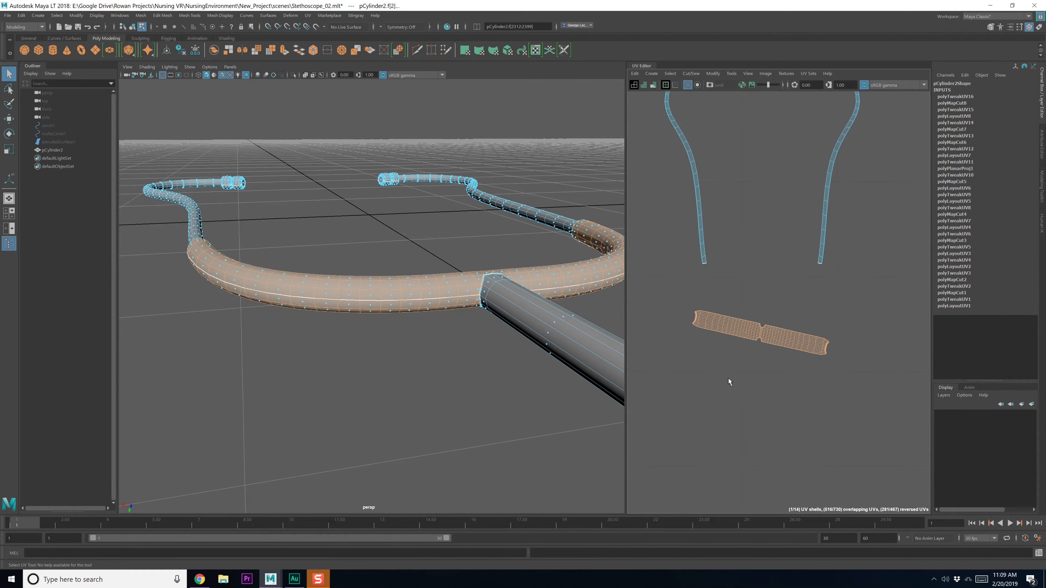
pyautogui.click(728, 377)
# Orient the bend shell straight and move it down into the 0–1 square
pyautogui.click(740, 332)
pyautogui.keyDown('shift'); pyautogui.moveTo(749, 335); pyautogui.dragTo(738, 509, button='right'); pyautogui.keyUp('shift')
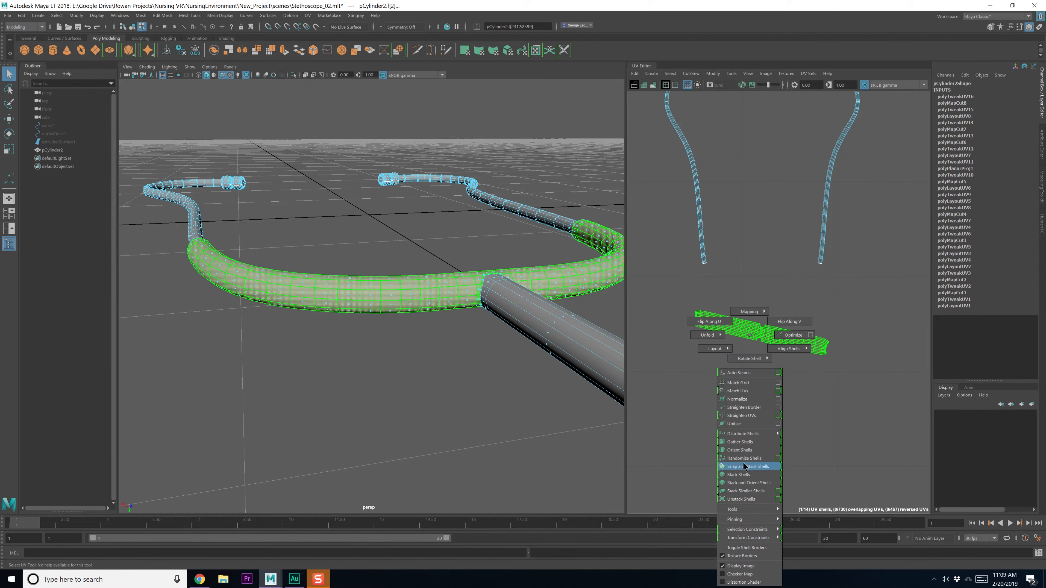
pyautogui.keyDown('shift'); pyautogui.moveTo(743, 462); pyautogui.dragTo(740, 449, button='right'); pyautogui.keyUp('shift')
pyautogui.scroll(-10, 739, 439)
pyautogui.press('w')
pyautogui.keyDown('alt'); pyautogui.moveTo(740, 441); pyautogui.dragTo(757, 329, button='middle'); pyautogui.keyUp('alt')
pyautogui.moveTo(757, 314); pyautogui.dragTo(739, 486)
pyautogui.click(742, 296)
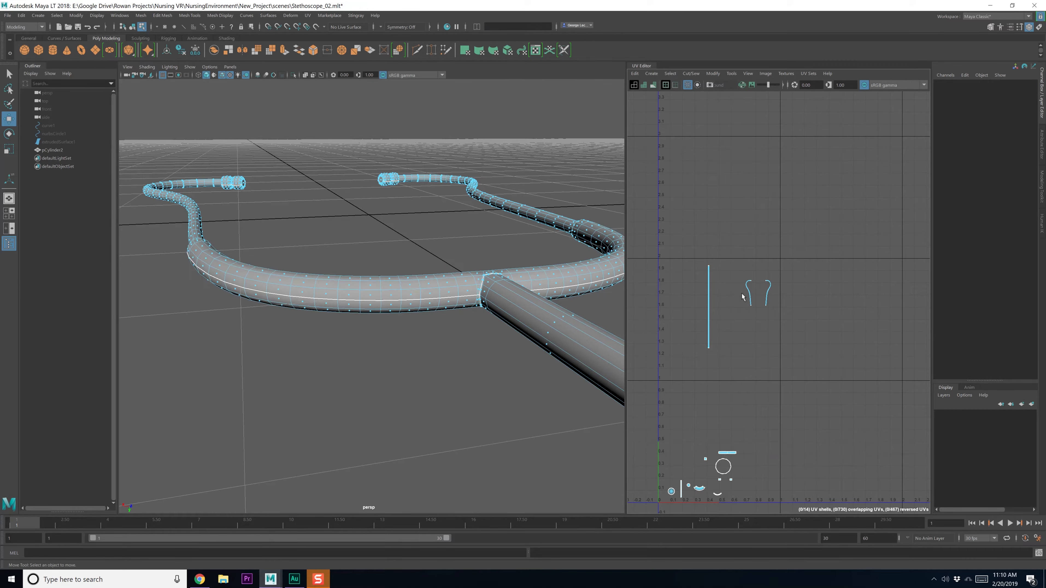
# Select both curved headset arm shells, then follow the tubing down toward the chest piece
pyautogui.moveTo(743, 295); pyautogui.dragTo(768, 307)
pyautogui.keyDown('alt'); pyautogui.moveTo(473, 350); pyautogui.dragTo(517, 396); pyautogui.keyUp('alt')
pyautogui.press('q')
pyautogui.scroll(-8, 516, 396)
pyautogui.keyDown('alt'); pyautogui.moveTo(516, 396); pyautogui.dragTo(441, 381, button='middle'); pyautogui.keyUp('alt')
pyautogui.moveTo(440, 385)
pyautogui.keyDown('alt'); pyautogui.mouseDown()
pyautogui.moveTo(505, 353)
pyautogui.moveTo(440, 384)
pyautogui.mouseUp(); pyautogui.keyUp('alt')
pyautogui.keyDown('alt'); pyautogui.moveTo(439, 384); pyautogui.dragTo(406, 463, button='middle'); pyautogui.keyUp('alt')
pyautogui.keyDown('alt'); pyautogui.moveTo(405, 463); pyautogui.dragTo(418, 444); pyautogui.keyUp('alt')
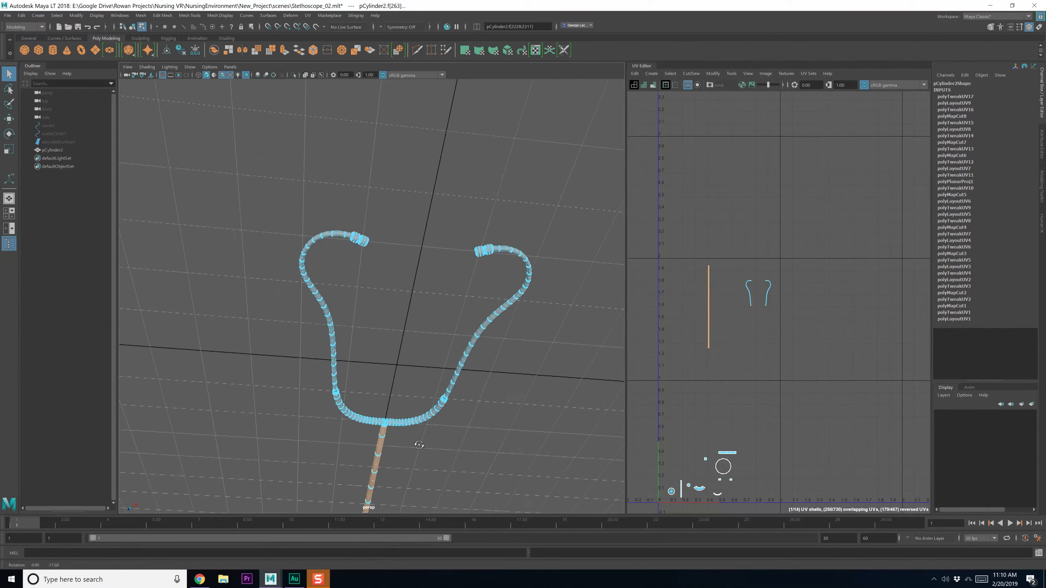
pyautogui.scroll(8, 436, 407)
pyautogui.keyDown('alt'); pyautogui.moveTo(436, 406); pyautogui.dragTo(369, 460, button='middle'); pyautogui.keyUp('alt')
pyautogui.keyDown('alt'); pyautogui.moveTo(373, 467); pyautogui.dragTo(392, 450); pyautogui.keyUp('alt')
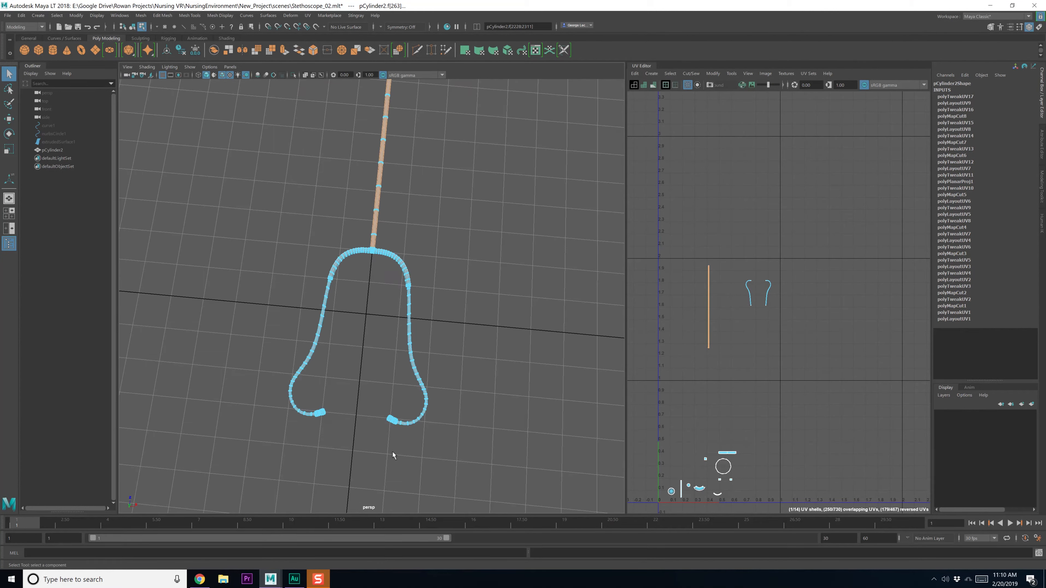
pyautogui.keyDown('alt'); pyautogui.moveTo(391, 281); pyautogui.dragTo(386, 355, button='middle'); pyautogui.keyUp('alt')
pyautogui.keyDown('alt'); pyautogui.moveTo(405, 216); pyautogui.dragTo(389, 303, button='middle'); pyautogui.keyUp('alt')
pyautogui.keyDown('alt'); pyautogui.moveTo(410, 185); pyautogui.dragTo(418, 285, button='middle'); pyautogui.keyUp('alt')
pyautogui.keyDown('alt'); pyautogui.moveTo(418, 288); pyautogui.dragTo(441, 369); pyautogui.keyUp('alt')
# Inspect the straight tube, its junction and the chest piece from several angles
pyautogui.keyDown('alt'); pyautogui.moveTo(449, 292); pyautogui.dragTo(449, 384); pyautogui.keyUp('alt')
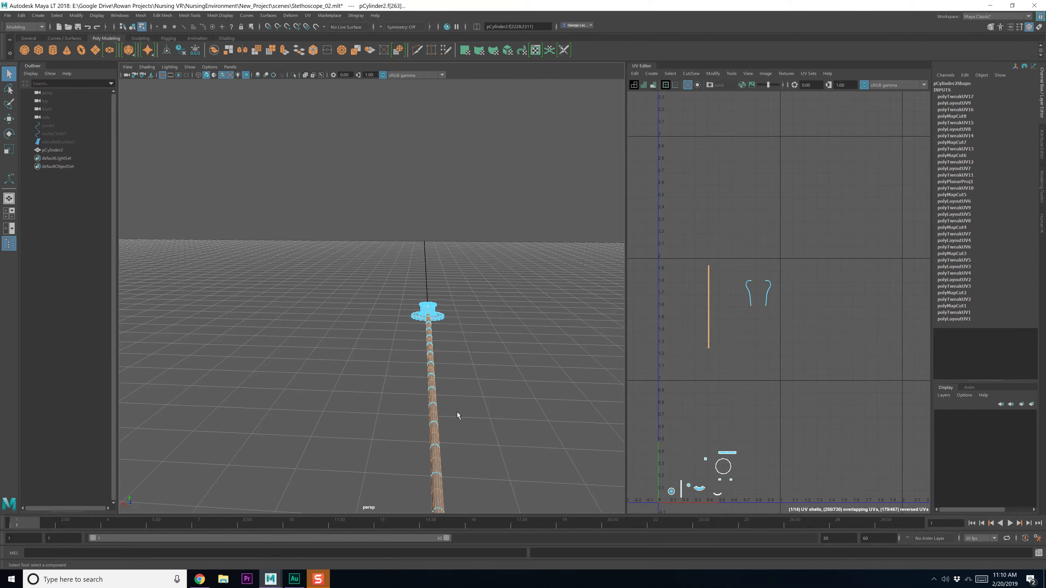
pyautogui.keyDown('alt'); pyautogui.moveTo(456, 413); pyautogui.dragTo(393, 211); pyautogui.keyUp('alt')
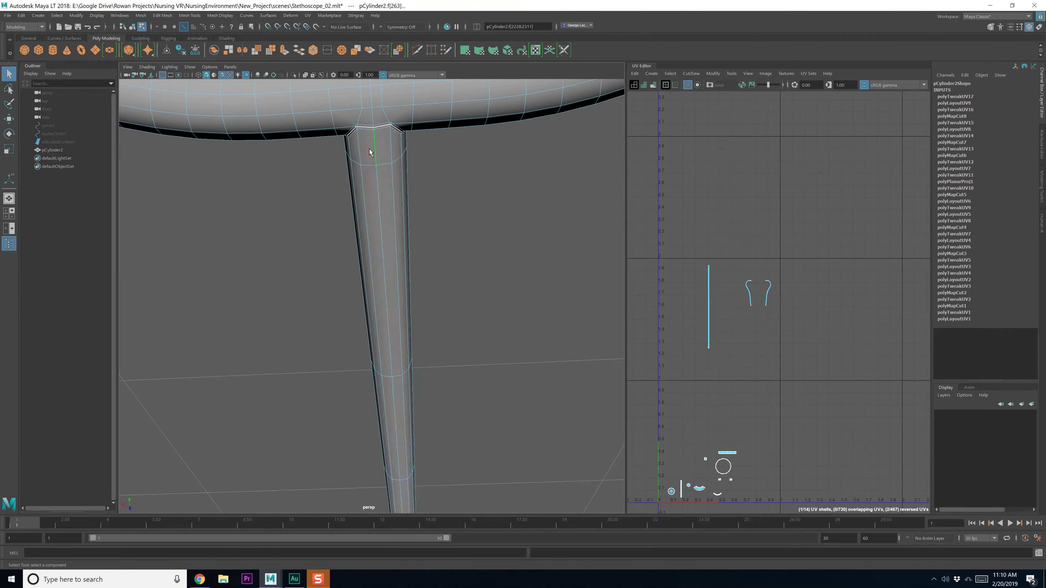
pyautogui.keyDown('alt'); pyautogui.moveTo(385, 268); pyautogui.dragTo(383, 248, button='middle'); pyautogui.keyUp('alt')
pyautogui.keyDown('alt'); pyautogui.moveTo(383, 247); pyautogui.dragTo(381, 259); pyautogui.keyUp('alt')
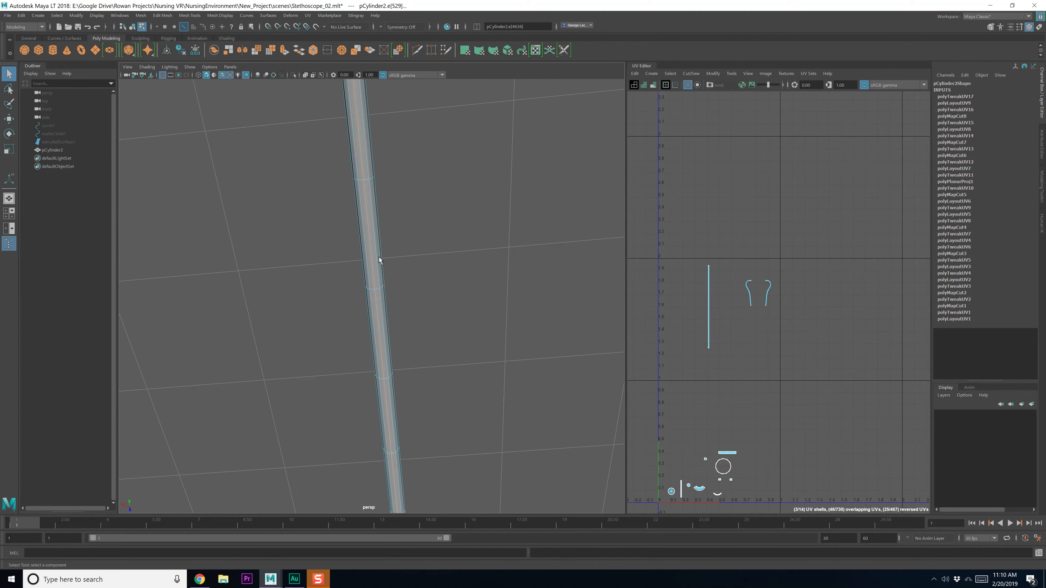
pyautogui.keyDown('alt'); pyautogui.moveTo(381, 259); pyautogui.dragTo(392, 361, button='middle'); pyautogui.keyUp('alt')
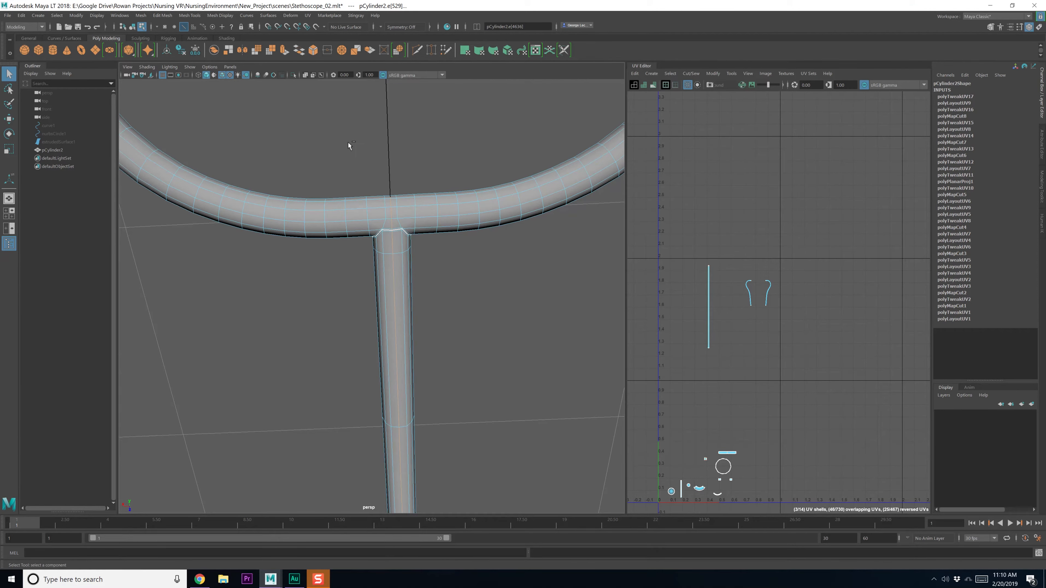
pyautogui.keyDown('ctrl'); pyautogui.moveTo(425, 227); pyautogui.dragTo(424, 228); pyautogui.keyUp('ctrl')
pyautogui.keyDown('alt'); pyautogui.moveTo(426, 202); pyautogui.dragTo(423, 299, button='middle'); pyautogui.keyUp('alt')
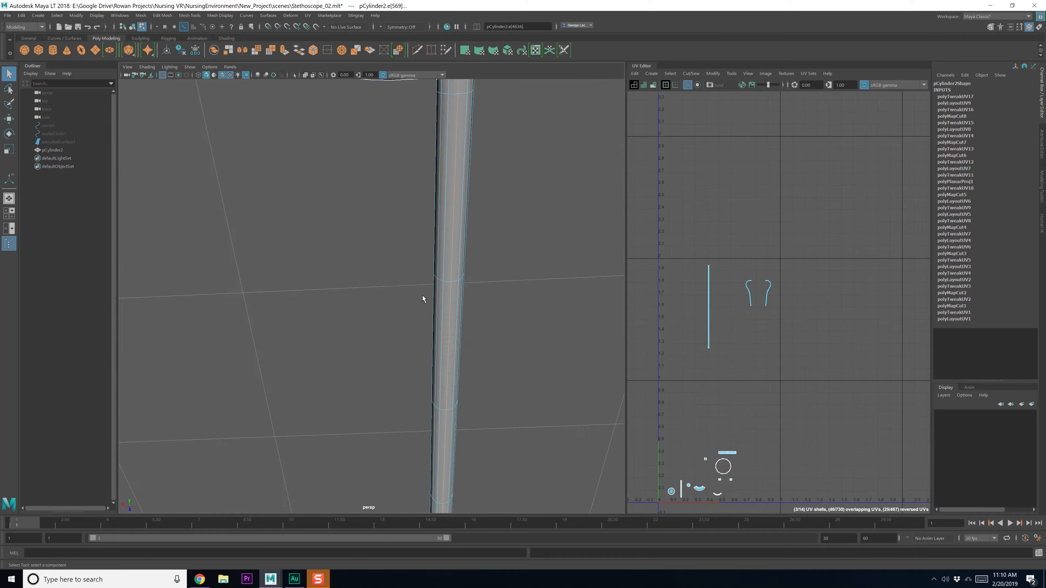
pyautogui.keyDown('alt'); pyautogui.moveTo(422, 299); pyautogui.dragTo(329, 338); pyautogui.keyUp('alt')
pyautogui.keyDown('alt'); pyautogui.moveTo(329, 338); pyautogui.dragTo(358, 314, button='middle'); pyautogui.keyUp('alt')
pyautogui.keyDown('alt'); pyautogui.moveTo(358, 314); pyautogui.dragTo(472, 307); pyautogui.keyUp('alt')
pyautogui.scroll(5, 334, 283)
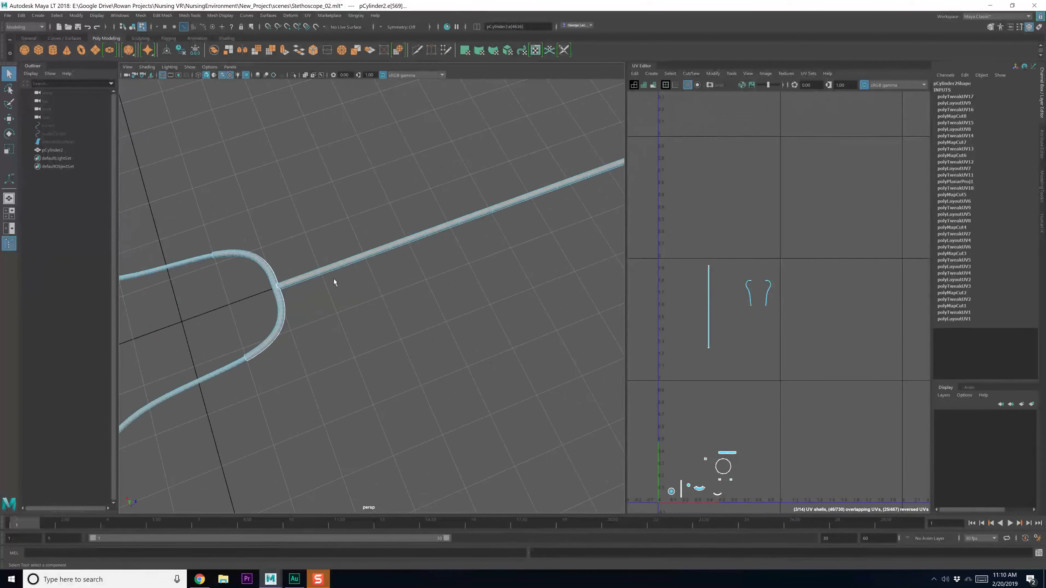
pyautogui.keyDown('alt'); pyautogui.moveTo(334, 283); pyautogui.dragTo(335, 313, button='middle'); pyautogui.keyUp('alt')
pyautogui.keyDown('alt'); pyautogui.moveTo(334, 313); pyautogui.dragTo(415, 231); pyautogui.keyUp('alt')
pyautogui.keyDown('alt'); pyautogui.moveTo(415, 231); pyautogui.dragTo(436, 197, button='middle'); pyautogui.keyUp('alt')
pyautogui.keyDown('alt'); pyautogui.moveTo(415, 313); pyautogui.dragTo(444, 250, button='middle'); pyautogui.keyUp('alt')
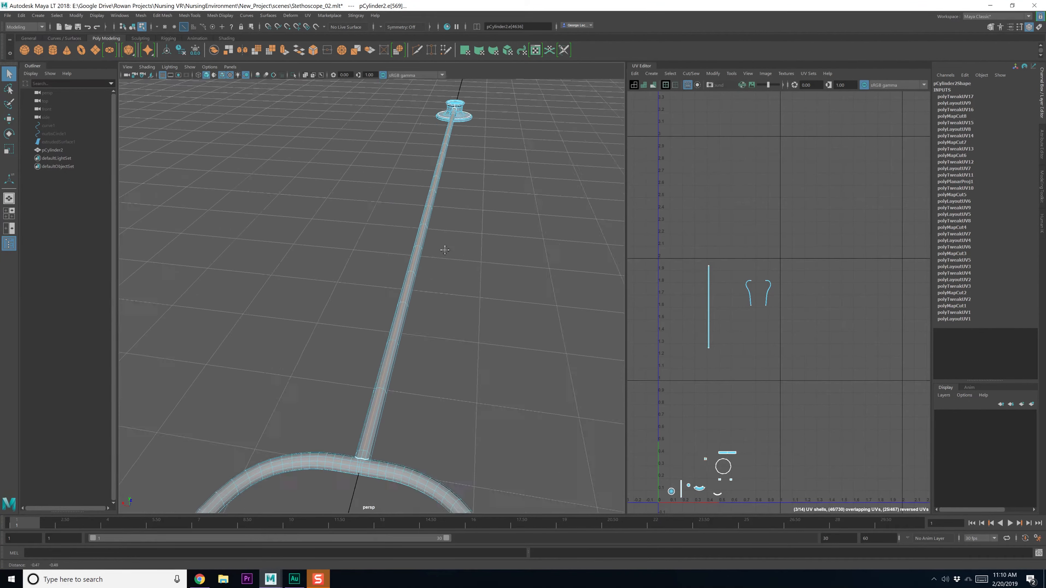
pyautogui.keyDown('alt'); pyautogui.moveTo(342, 350); pyautogui.dragTo(359, 308, button='middle'); pyautogui.keyUp('alt')
pyautogui.keyDown('alt'); pyautogui.moveTo(359, 307); pyautogui.dragTo(345, 327); pyautogui.keyUp('alt')
# Check the front view, remove its edges from the selection, and maximize the perspective view
pyautogui.press('space')
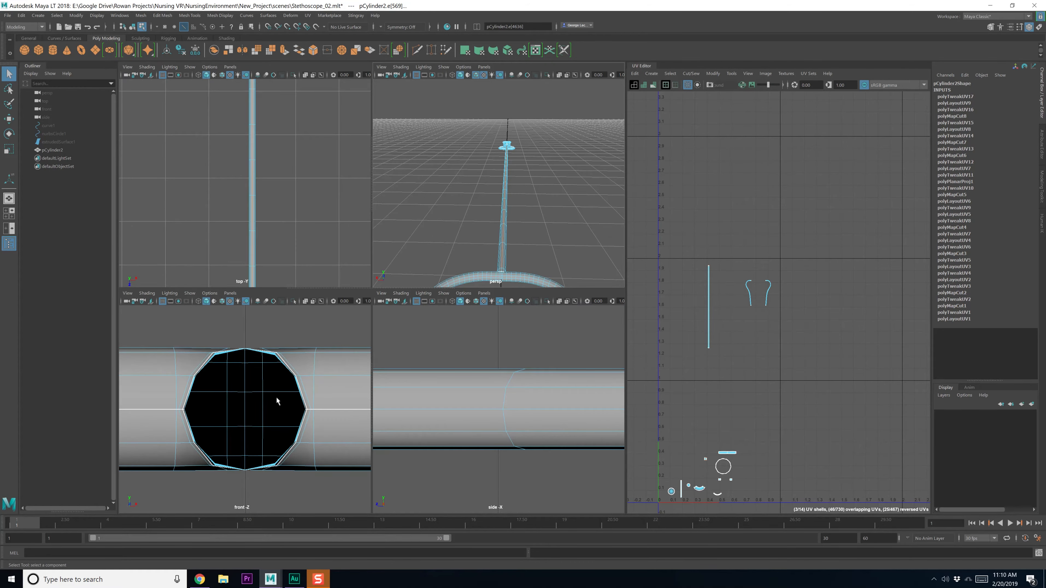
pyautogui.press('space')
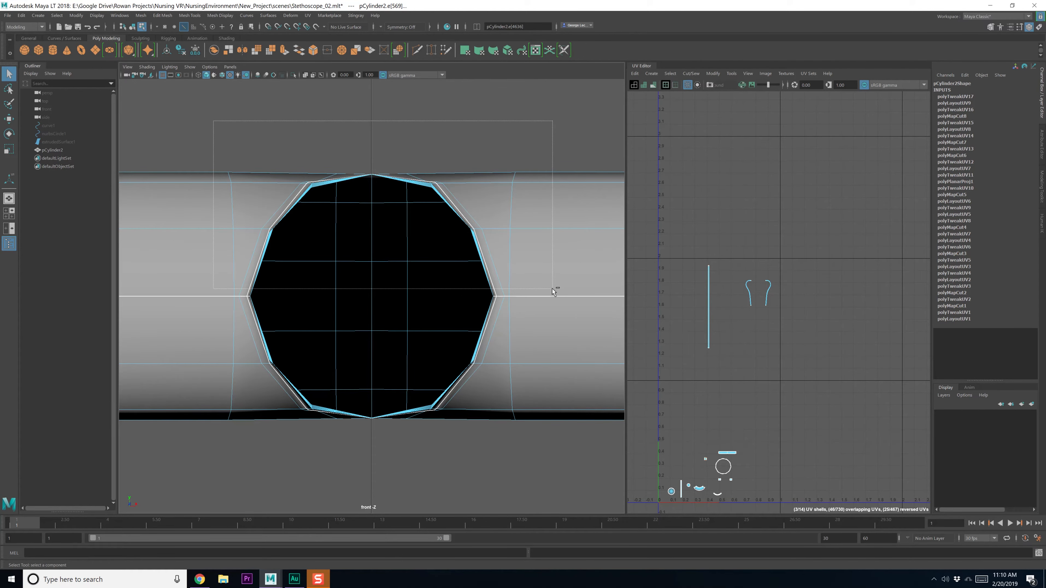
pyautogui.press('space')
pyautogui.moveTo(552, 288)
pyautogui.keyDown('ctrl'); pyautogui.mouseDown()
pyautogui.moveTo(526, 307)
pyautogui.moveTo(543, 280)
pyautogui.mouseUp(); pyautogui.keyUp('ctrl')
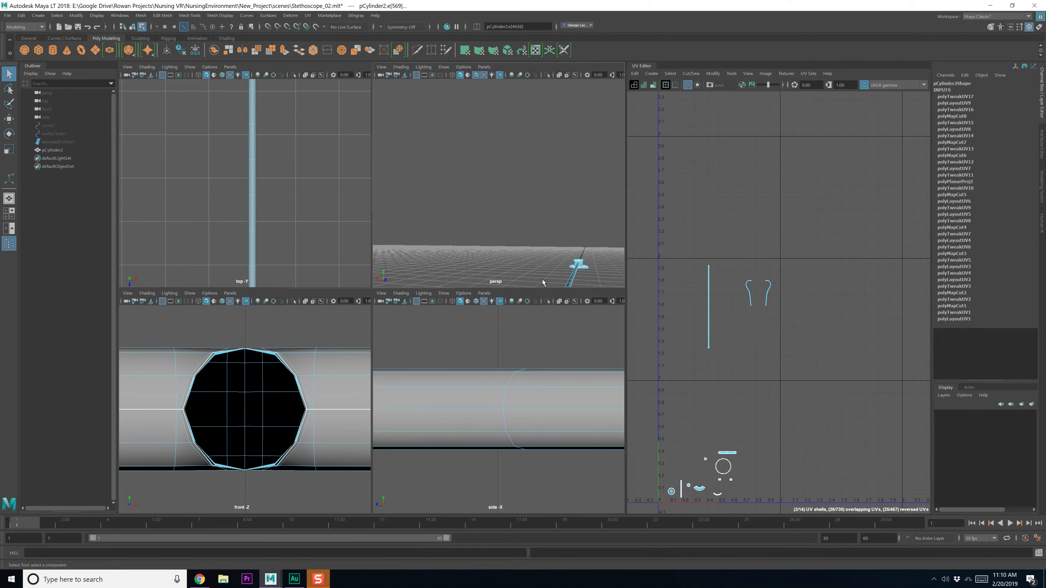
pyautogui.press('space')
# Move along the stethoscope tube and centre the stethoscope head in the perspective view
pyautogui.scroll(-3, 472, 222)
pyautogui.keyDown('alt'); pyautogui.moveTo(472, 222); pyautogui.dragTo(430, 336); pyautogui.keyUp('alt')
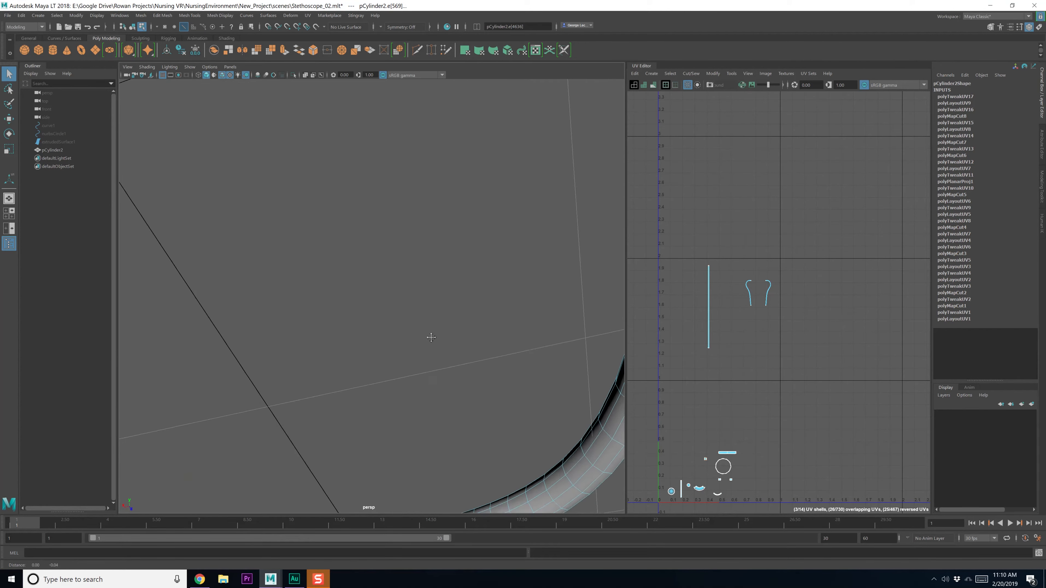
pyautogui.scroll(-5, 429, 336)
pyautogui.keyDown('alt'); pyautogui.moveTo(429, 336); pyautogui.dragTo(442, 323, button='middle'); pyautogui.keyUp('alt')
pyautogui.moveTo(442, 323)
pyautogui.keyDown('alt'); pyautogui.mouseDown()
pyautogui.moveTo(444, 313)
pyautogui.moveTo(362, 292)
pyautogui.moveTo(423, 326)
pyautogui.mouseUp(); pyautogui.keyUp('alt')
pyautogui.keyDown('alt'); pyautogui.moveTo(423, 326); pyautogui.dragTo(239, 324, button='middle'); pyautogui.keyUp('alt')
pyautogui.keyDown('alt'); pyautogui.moveTo(240, 324); pyautogui.dragTo(521, 301); pyautogui.keyUp('alt')
pyautogui.scroll(3, 520, 301)
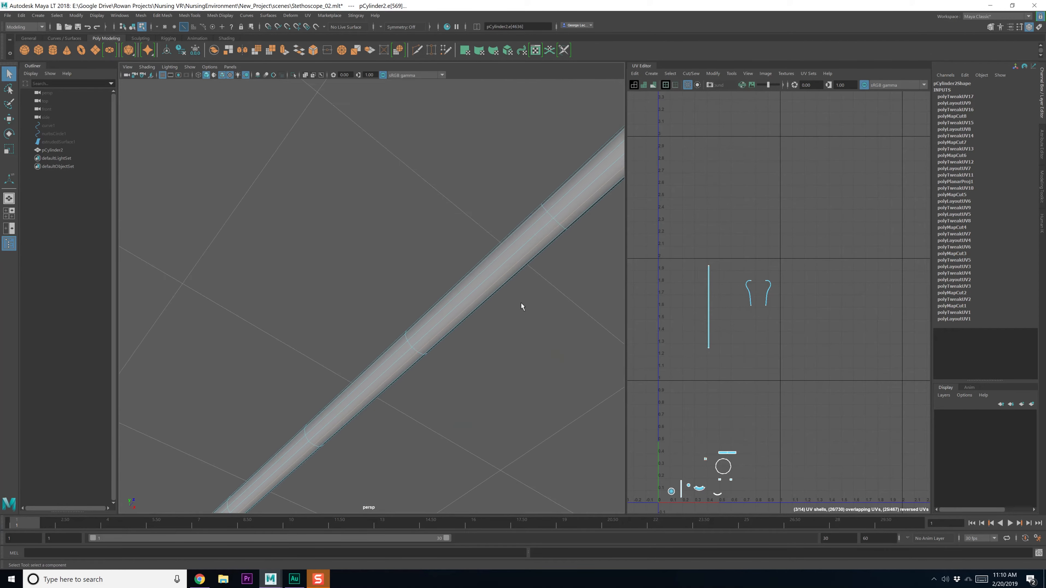
pyautogui.keyDown('alt'); pyautogui.moveTo(521, 301); pyautogui.dragTo(350, 376, button='middle'); pyautogui.keyUp('alt')
pyautogui.scroll(3, 457, 249)
pyautogui.keyDown('alt'); pyautogui.moveTo(457, 247); pyautogui.dragTo(369, 322); pyautogui.keyUp('alt')
pyautogui.keyDown('alt'); pyautogui.moveTo(368, 322); pyautogui.dragTo(461, 253, button='middle'); pyautogui.keyUp('alt')
pyautogui.scroll(-3, 505, 217)
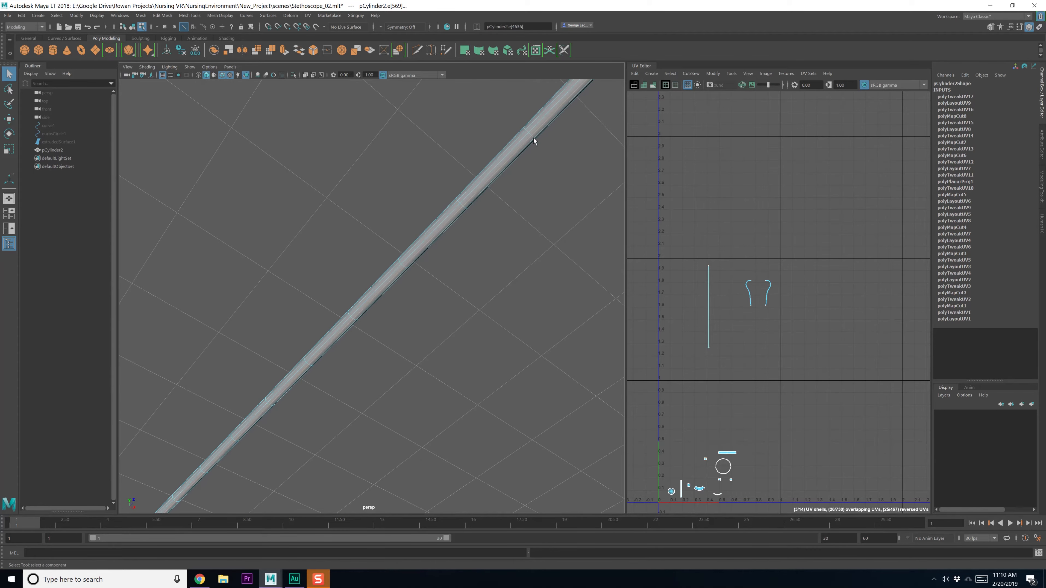
pyautogui.keyDown('alt'); pyautogui.moveTo(533, 138); pyautogui.dragTo(419, 301, button='middle'); pyautogui.keyUp('alt')
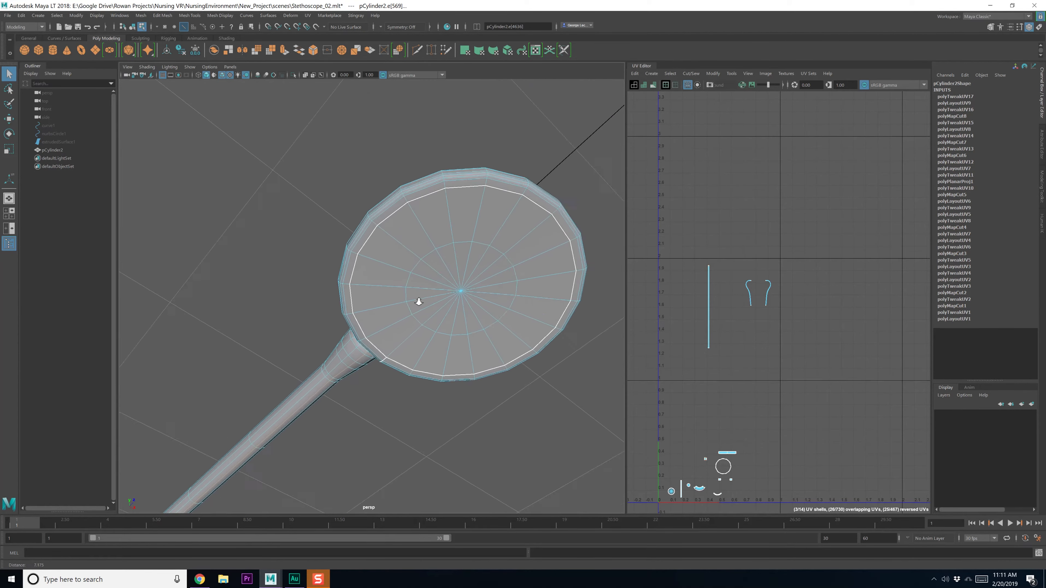
# Inspect the tube connector and chest piece, ending on a level side view
pyautogui.keyDown('alt'); pyautogui.moveTo(419, 301); pyautogui.dragTo(436, 340, button='right'); pyautogui.keyUp('alt')
pyautogui.keyDown('alt'); pyautogui.moveTo(519, 144); pyautogui.dragTo(464, 222, button='middle'); pyautogui.keyUp('alt')
pyautogui.keyDown('alt'); pyautogui.moveTo(464, 222); pyautogui.dragTo(470, 233); pyautogui.keyUp('alt')
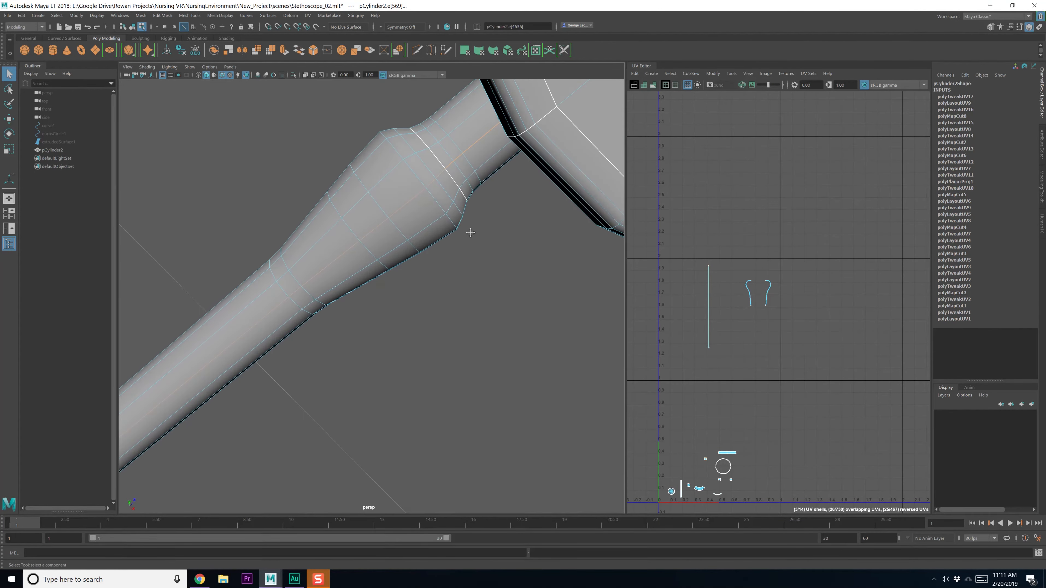
pyautogui.keyDown('alt'); pyautogui.moveTo(470, 232); pyautogui.dragTo(478, 296, button='middle'); pyautogui.keyUp('alt')
pyautogui.keyDown('alt'); pyautogui.moveTo(453, 251); pyautogui.dragTo(548, 272, button='right'); pyautogui.keyUp('alt')
pyautogui.keyDown('alt'); pyautogui.moveTo(548, 272); pyautogui.dragTo(495, 259, button='middle'); pyautogui.keyUp('alt')
pyautogui.keyDown('alt'); pyautogui.moveTo(495, 259); pyautogui.dragTo(484, 250); pyautogui.keyUp('alt')
pyautogui.keyDown('alt'); pyautogui.moveTo(483, 250); pyautogui.dragTo(428, 284, button='middle'); pyautogui.keyUp('alt')
pyautogui.keyDown('alt'); pyautogui.moveTo(510, 264); pyautogui.dragTo(466, 247, button='right'); pyautogui.keyUp('alt')
pyautogui.moveTo(465, 247)
pyautogui.keyDown('alt'); pyautogui.mouseDown()
pyautogui.moveTo(485, 247)
pyautogui.moveTo(456, 245)
pyautogui.mouseUp(); pyautogui.keyUp('alt')
pyautogui.keyDown('alt'); pyautogui.moveTo(456, 245); pyautogui.dragTo(483, 255, button='middle'); pyautogui.keyUp('alt')
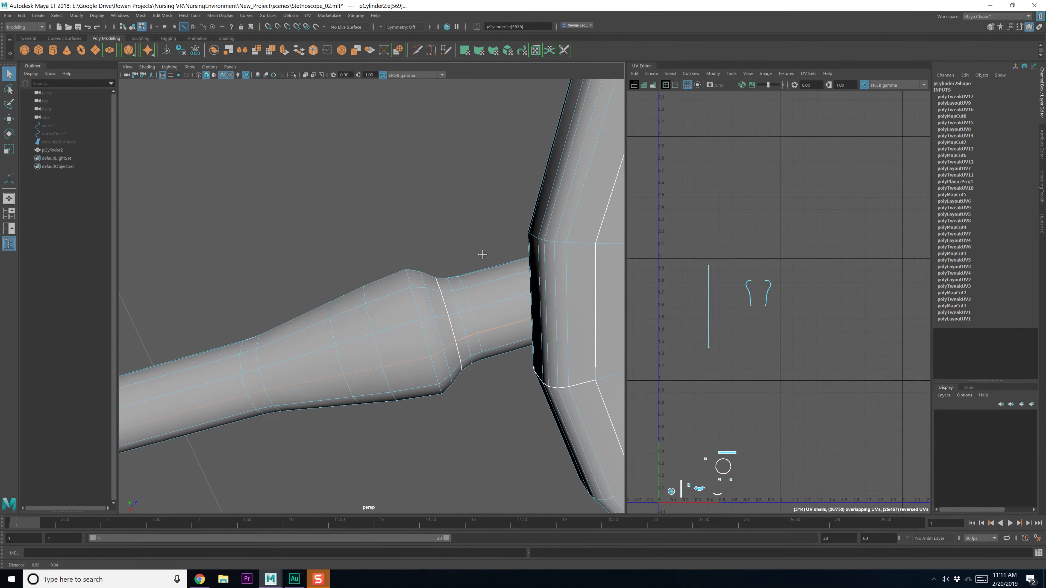
pyautogui.keyDown('alt'); pyautogui.moveTo(483, 254); pyautogui.dragTo(346, 322); pyautogui.keyUp('alt')
pyautogui.keyDown('alt'); pyautogui.moveTo(346, 322); pyautogui.dragTo(392, 318, button='middle'); pyautogui.keyUp('alt')
pyautogui.keyDown('alt'); pyautogui.moveTo(392, 317); pyautogui.dragTo(390, 343); pyautogui.keyUp('alt')
pyautogui.keyDown('alt'); pyautogui.moveTo(390, 342); pyautogui.dragTo(375, 283, button='middle'); pyautogui.keyUp('alt')
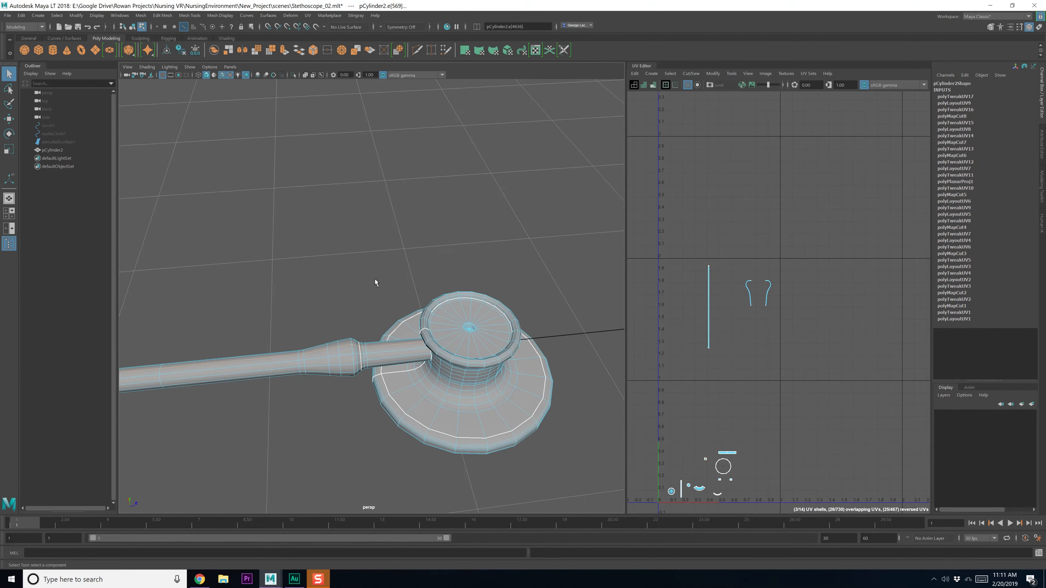
pyautogui.moveTo(374, 282)
pyautogui.keyDown('alt'); pyautogui.mouseDown()
pyautogui.moveTo(376, 268)
pyautogui.moveTo(374, 296)
pyautogui.mouseUp(); pyautogui.keyUp('alt')
pyautogui.keyDown('alt'); pyautogui.moveTo(374, 296); pyautogui.dragTo(405, 343, button='middle'); pyautogui.keyUp('alt')
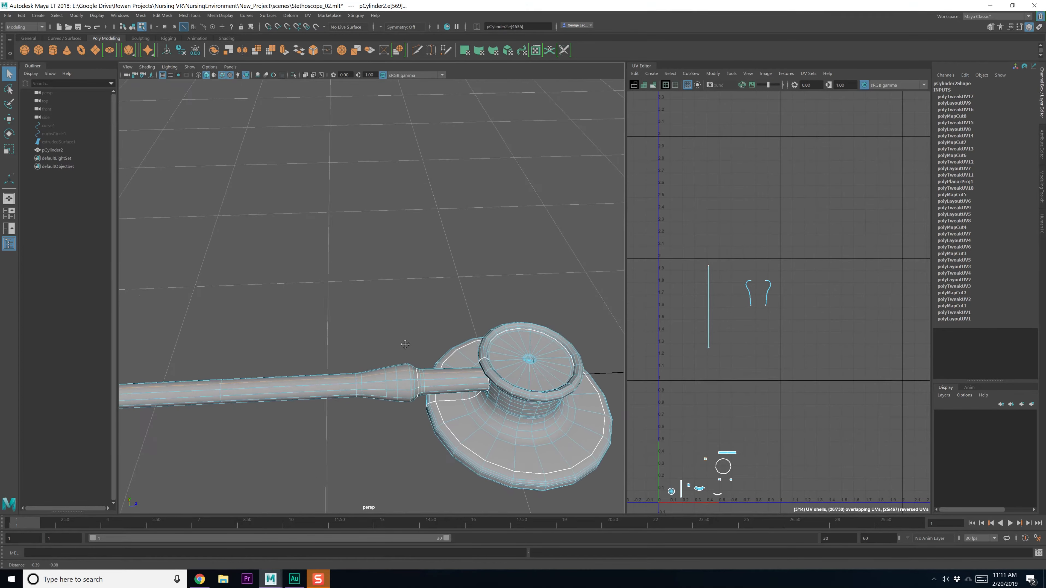
pyautogui.keyDown('alt'); pyautogui.moveTo(404, 343); pyautogui.dragTo(393, 315); pyautogui.keyUp('alt')
pyautogui.keyDown('alt'); pyautogui.moveTo(402, 344); pyautogui.dragTo(403, 341); pyautogui.keyUp('alt')
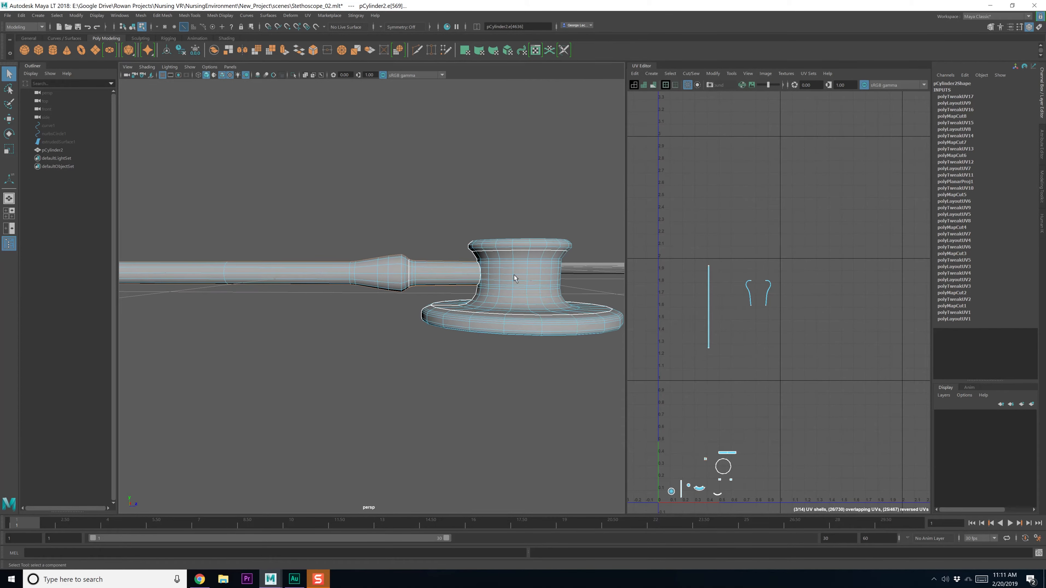
# Select the edge line along the tube, leaving out the unwanted and chest-piece edges
pyautogui.moveTo(605, 197); pyautogui.dragTo(215, 275)
pyautogui.press('f')
pyautogui.keyDown('ctrl'); pyautogui.moveTo(564, 248); pyautogui.dragTo(122, 213); pyautogui.keyUp('ctrl')
pyautogui.keyDown('alt'); pyautogui.moveTo(295, 209); pyautogui.dragTo(301, 229); pyautogui.keyUp('alt')
pyautogui.keyDown('alt'); pyautogui.moveTo(302, 229); pyautogui.dragTo(411, 233, button='middle'); pyautogui.keyUp('alt')
pyautogui.keyDown('alt'); pyautogui.moveTo(411, 232); pyautogui.dragTo(376, 151); pyautogui.keyUp('alt')
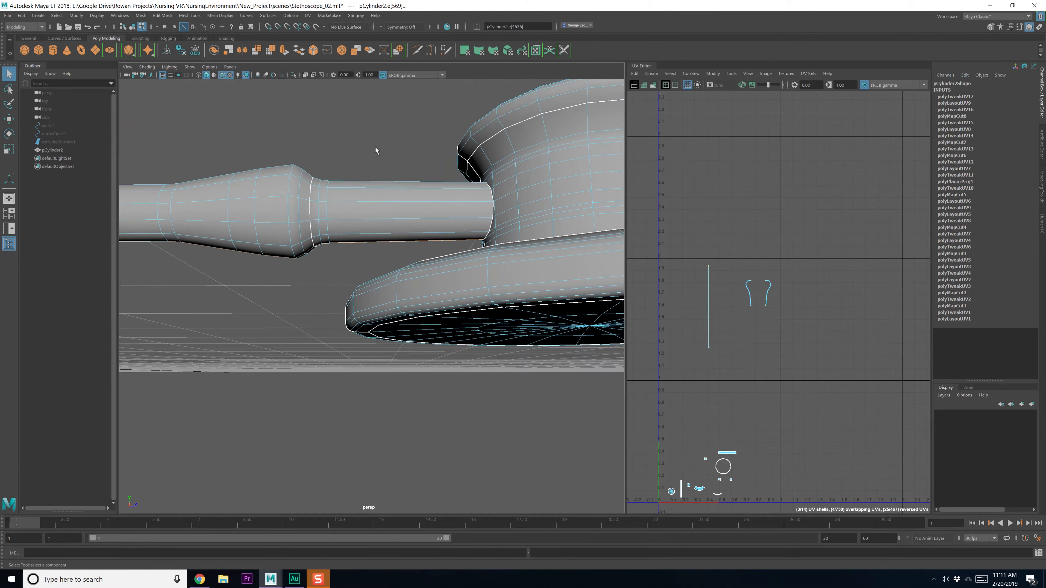
pyautogui.keyDown('ctrl'); pyautogui.moveTo(363, 262); pyautogui.dragTo(371, 265); pyautogui.keyUp('ctrl')
pyautogui.keyDown('alt'); pyautogui.moveTo(366, 268); pyautogui.dragTo(397, 216, button='middle'); pyautogui.keyUp('alt')
pyautogui.keyDown('alt'); pyautogui.moveTo(346, 197); pyautogui.dragTo(409, 270); pyautogui.keyUp('alt')
pyautogui.keyDown('alt'); pyautogui.moveTo(408, 270); pyautogui.dragTo(332, 218, button='right'); pyautogui.keyUp('alt')
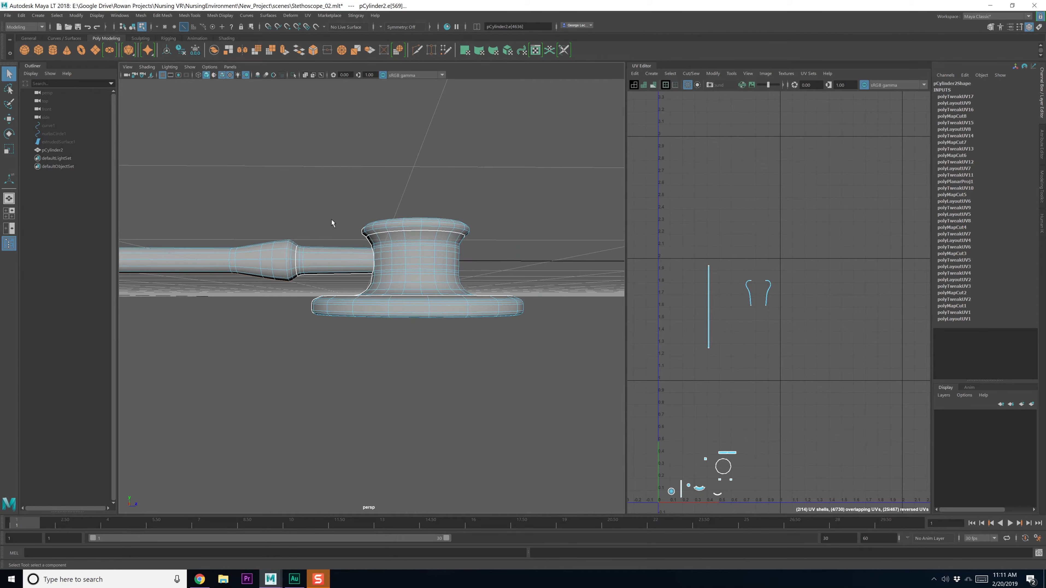
pyautogui.moveTo(310, 183); pyautogui.dragTo(580, 372)
# Check the seam selection from the Y junction along the straight tube to the flared end
pyautogui.keyDown('alt'); pyautogui.moveTo(311, 350); pyautogui.dragTo(342, 359); pyautogui.keyUp('alt')
pyautogui.keyDown('alt'); pyautogui.moveTo(342, 359); pyautogui.dragTo(219, 351, button='right'); pyautogui.keyUp('alt')
pyautogui.keyDown('alt'); pyautogui.moveTo(220, 351); pyautogui.dragTo(535, 349, button='middle'); pyautogui.keyUp('alt')
pyautogui.scroll(5, 324, 347)
pyautogui.keyDown('alt'); pyautogui.moveTo(339, 341); pyautogui.dragTo(339, 359); pyautogui.keyUp('alt')
pyautogui.scroll(5, 345, 348)
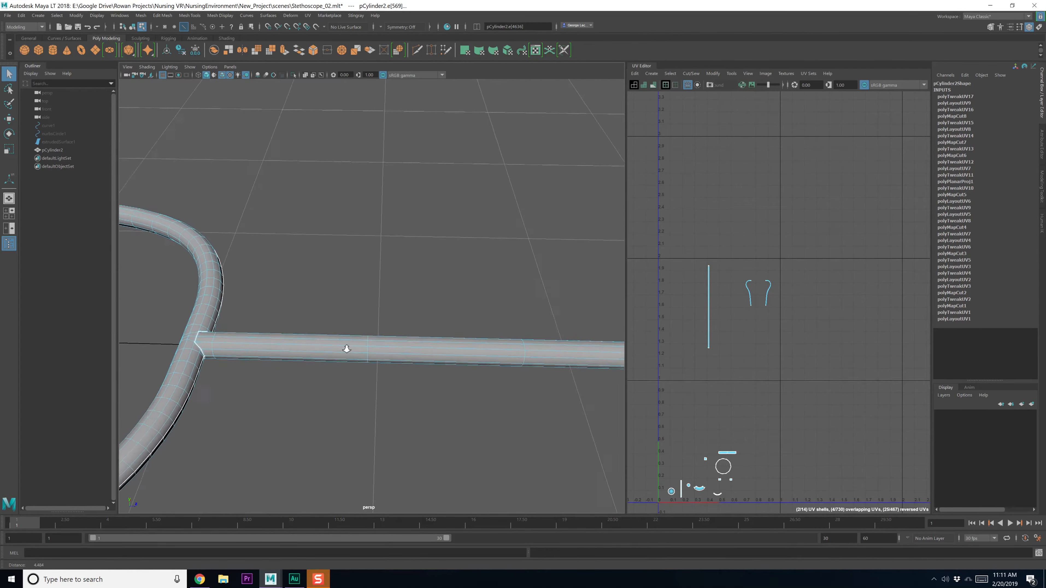
pyautogui.moveTo(345, 350)
pyautogui.keyDown('alt'); pyautogui.mouseDown(button='middle')
pyautogui.moveTo(338, 393)
pyautogui.moveTo(361, 357)
pyautogui.mouseUp(button='middle'); pyautogui.keyUp('alt')
pyautogui.moveTo(540, 362)
pyautogui.keyDown('alt'); pyautogui.mouseDown(button='middle')
pyautogui.moveTo(372, 342)
pyautogui.moveTo(362, 359)
pyautogui.mouseUp(button='middle'); pyautogui.keyUp('alt')
pyautogui.moveTo(491, 346)
pyautogui.keyDown('alt'); pyautogui.mouseDown(button='middle')
pyautogui.moveTo(416, 349)
pyautogui.moveTo(432, 315)
pyautogui.moveTo(436, 351)
pyautogui.mouseUp(button='middle'); pyautogui.keyUp('alt')
pyautogui.keyDown('alt'); pyautogui.moveTo(589, 337); pyautogui.dragTo(465, 330, button='middle'); pyautogui.keyUp('alt')
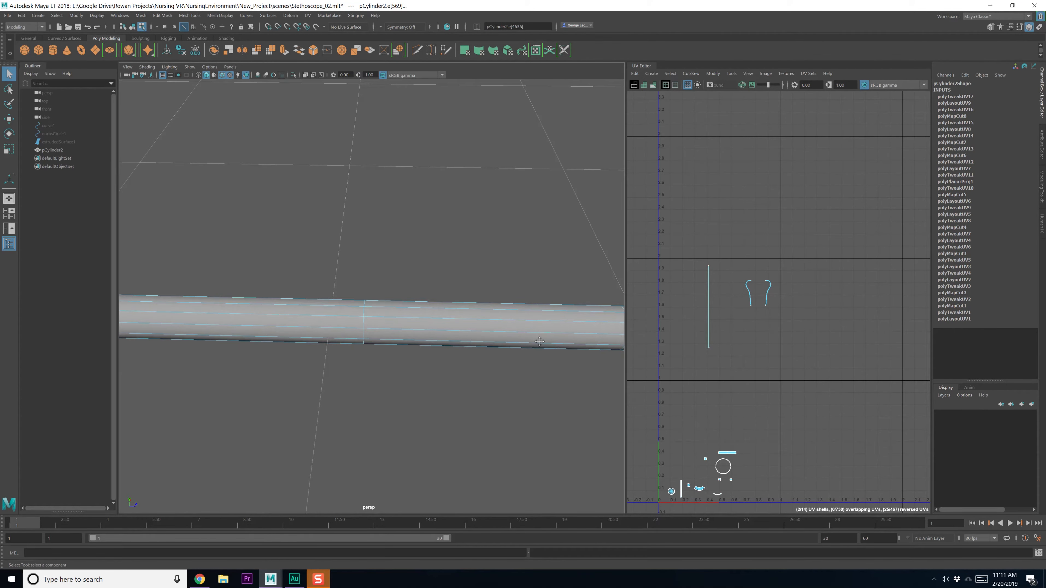
pyautogui.keyDown('alt'); pyautogui.moveTo(542, 340); pyautogui.dragTo(370, 349, button='middle'); pyautogui.keyUp('alt')
pyautogui.scroll(-8, 576, 354)
pyautogui.keyDown('alt'); pyautogui.moveTo(576, 354); pyautogui.dragTo(391, 268); pyautogui.keyUp('alt')
pyautogui.keyDown('alt'); pyautogui.moveTo(391, 268); pyautogui.dragTo(425, 282, button='middle'); pyautogui.keyUp('alt')
pyautogui.keyDown('alt'); pyautogui.moveTo(718, 285); pyautogui.dragTo(707, 295, button='middle'); pyautogui.keyUp('alt')
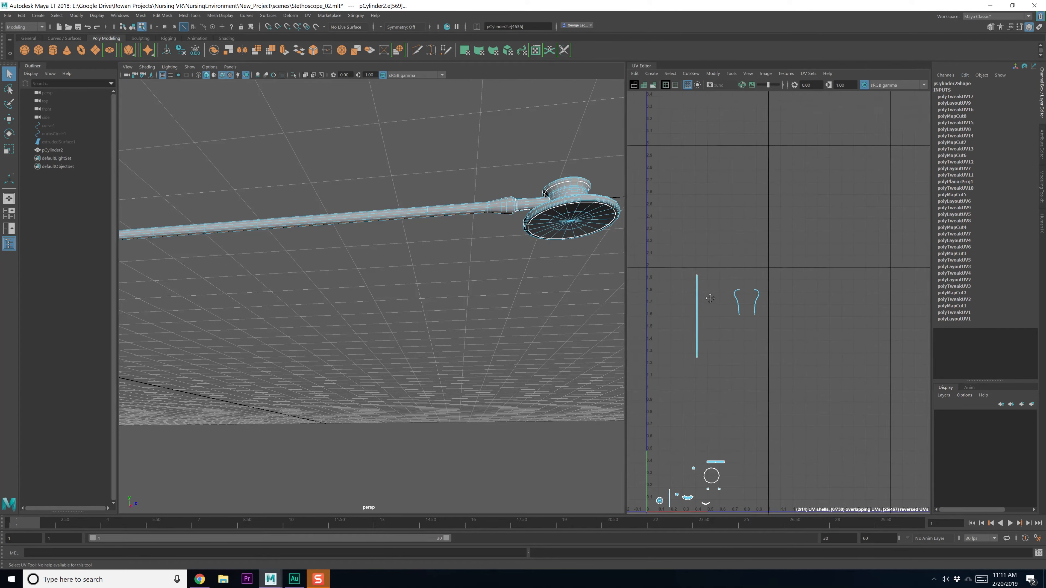
# Cut UVs along the tube edges, then unfold and orient the tube shell upright
pyautogui.keyDown('shift'); pyautogui.moveTo(707, 295); pyautogui.dragTo(618, 309, button='right'); pyautogui.keyUp('shift')
pyautogui.click(698, 307)
pyautogui.scroll(8, 718, 329)
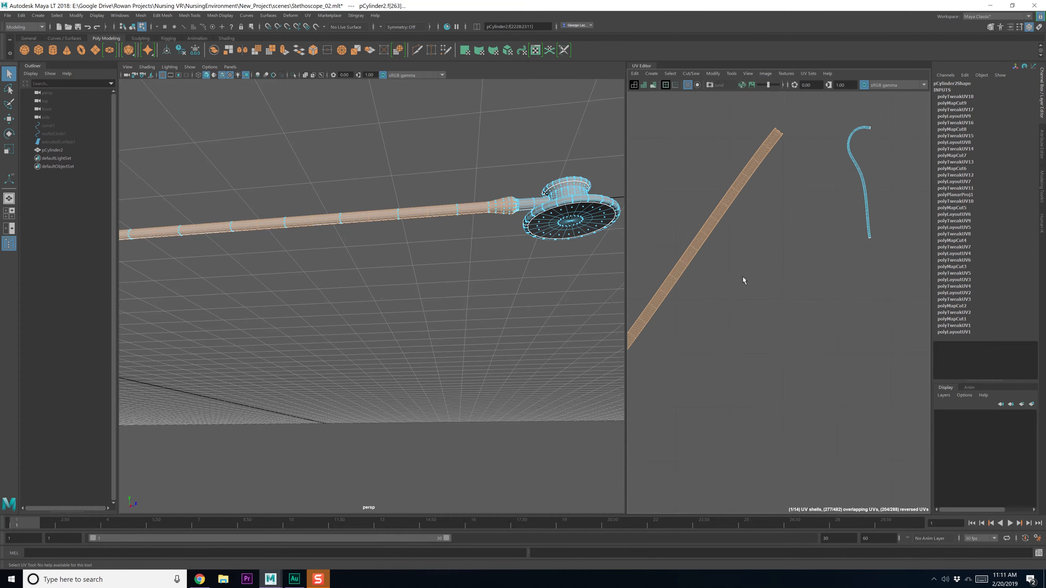
pyautogui.scroll(-3, 743, 279)
pyautogui.keyDown('shift'); pyautogui.moveTo(731, 284); pyautogui.dragTo(720, 398, button='right'); pyautogui.keyUp('shift')
pyautogui.scroll(-6, 720, 397)
pyautogui.press('w')
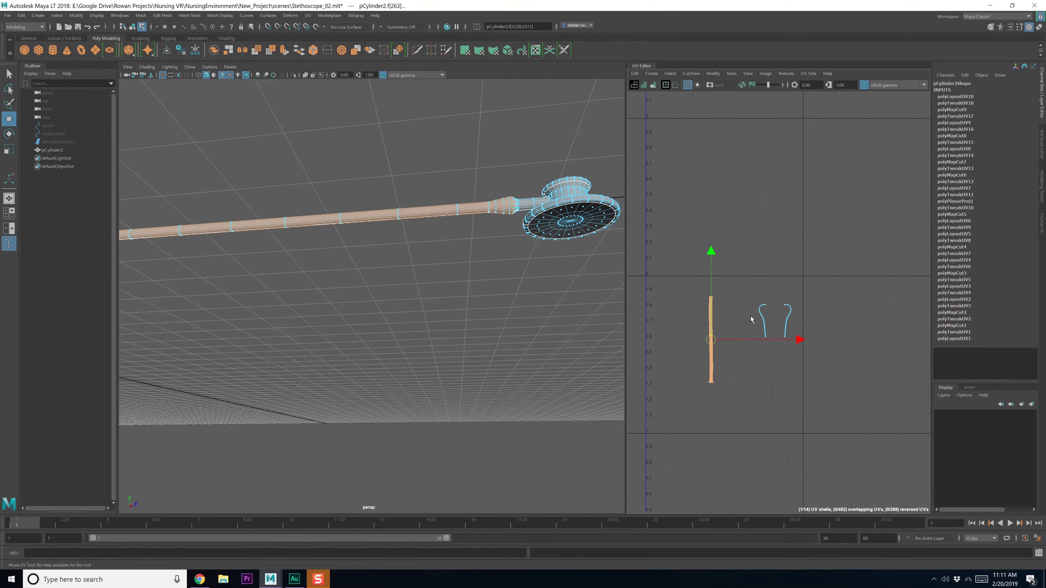
pyautogui.click(728, 316)
# Delete the mesh's construction history via Edit > Delete All by Type > History
pyautogui.click(22, 15)
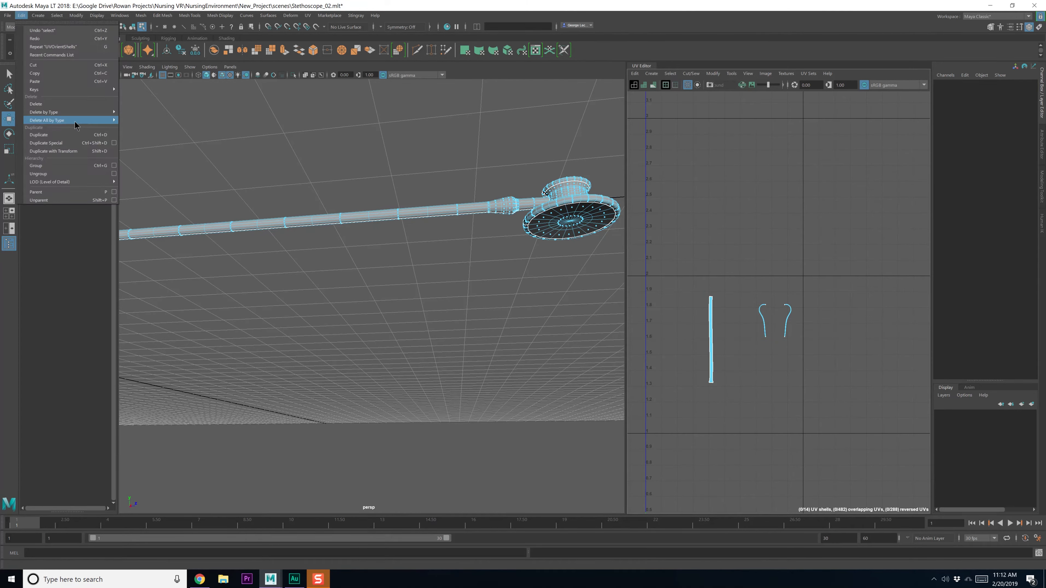
pyautogui.moveTo(77, 124)
pyautogui.click(188, 128)
# Select the two hook-shaped ear-tube shells, frame them, then clear the selection
pyautogui.moveTo(732, 280); pyautogui.dragTo(834, 374)
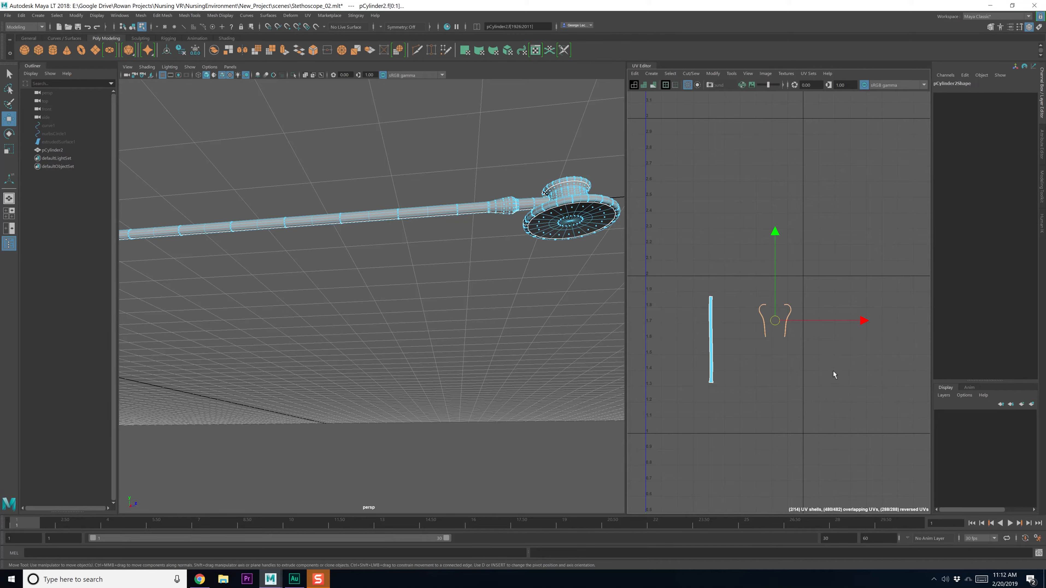
pyautogui.keyDown('alt'); pyautogui.moveTo(408, 314); pyautogui.dragTo(345, 341); pyautogui.keyUp('alt')
pyautogui.press('f')
pyautogui.press('q')
pyautogui.click(465, 358)
pyautogui.keyDown('alt'); pyautogui.moveTo(455, 334); pyautogui.dragTo(361, 358, button='middle'); pyautogui.keyUp('alt')
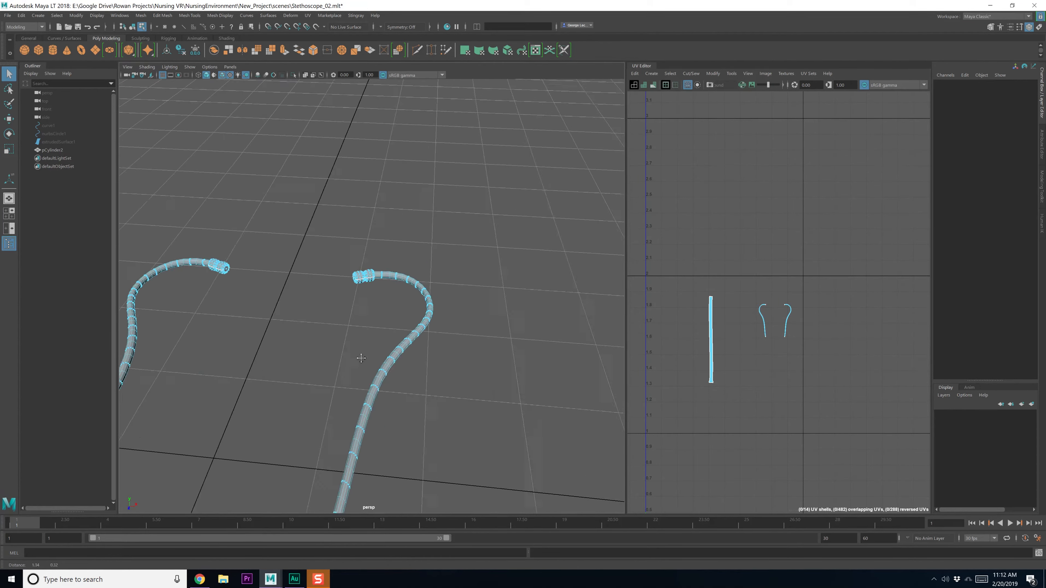
# Switch the ear tube to edge mode and select its full lengthwise edge loop
pyautogui.keyDown('alt'); pyautogui.moveTo(288, 387); pyautogui.dragTo(342, 350); pyautogui.keyUp('alt')
pyautogui.scroll(6, 344, 350)
pyautogui.keyDown('alt'); pyautogui.moveTo(345, 350); pyautogui.dragTo(342, 329, button='middle'); pyautogui.keyUp('alt')
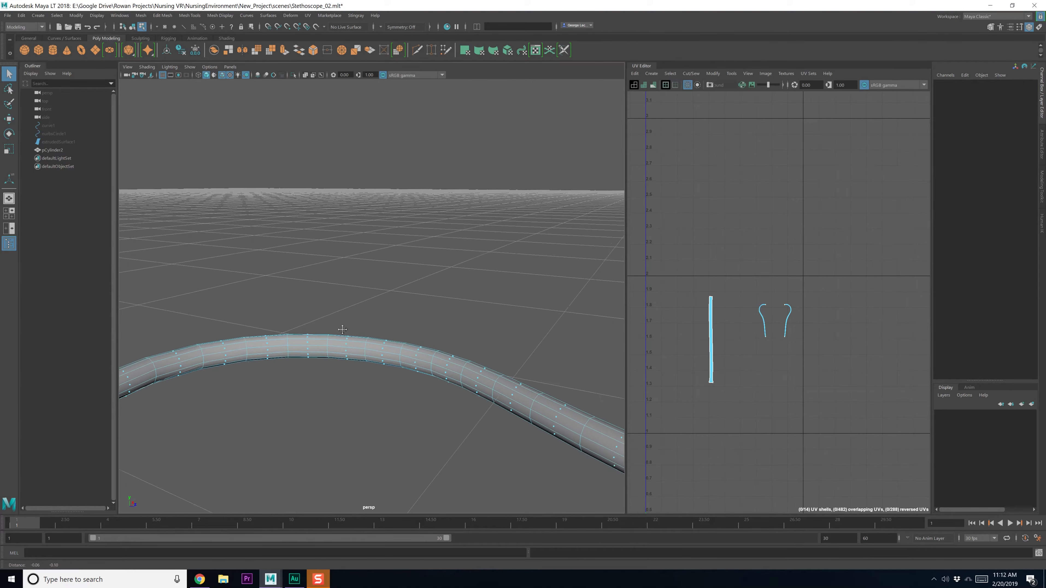
pyautogui.keyDown('alt'); pyautogui.moveTo(343, 330); pyautogui.dragTo(233, 334); pyautogui.keyUp('alt')
pyautogui.rightClick(191, 339)
pyautogui.moveTo(192, 322); pyautogui.dragTo(192, 321, button='right')
pyautogui.keyDown('alt'); pyautogui.moveTo(191, 325); pyautogui.dragTo(234, 324, button='middle'); pyautogui.keyUp('alt')
pyautogui.click(235, 326)
pyautogui.keyDown('shift'); pyautogui.click(318, 328); pyautogui.keyUp('shift')
pyautogui.keyDown('alt'); pyautogui.moveTo(417, 333); pyautogui.dragTo(317, 331, button='middle'); pyautogui.keyUp('alt')
pyautogui.keyDown('shift'); pyautogui.doubleClick(391, 323); pyautogui.keyUp('shift')
# Deselect the loop's edges on the earpiece knob at the tube end
pyautogui.scroll(-5, 388, 343)
pyautogui.scroll(-2, 415, 336)
pyautogui.keyDown('alt'); pyautogui.moveTo(449, 334); pyautogui.dragTo(401, 333, button='middle'); pyautogui.keyUp('alt')
pyautogui.keyDown('alt'); pyautogui.moveTo(400, 332); pyautogui.dragTo(461, 326); pyautogui.keyUp('alt')
pyautogui.keyDown('alt'); pyautogui.moveTo(461, 326); pyautogui.dragTo(329, 317, button='middle'); pyautogui.keyUp('alt')
pyautogui.keyDown('alt'); pyautogui.moveTo(329, 317); pyautogui.dragTo(339, 347); pyautogui.keyUp('alt')
pyautogui.keyDown('alt'); pyautogui.moveTo(339, 348); pyautogui.dragTo(387, 473, button='right'); pyautogui.keyUp('alt')
pyautogui.keyDown('ctrl'); pyautogui.moveTo(275, 277); pyautogui.dragTo(399, 433); pyautogui.keyUp('ctrl')
pyautogui.keyDown('alt'); pyautogui.moveTo(398, 433); pyautogui.dragTo(371, 421); pyautogui.keyUp('alt')
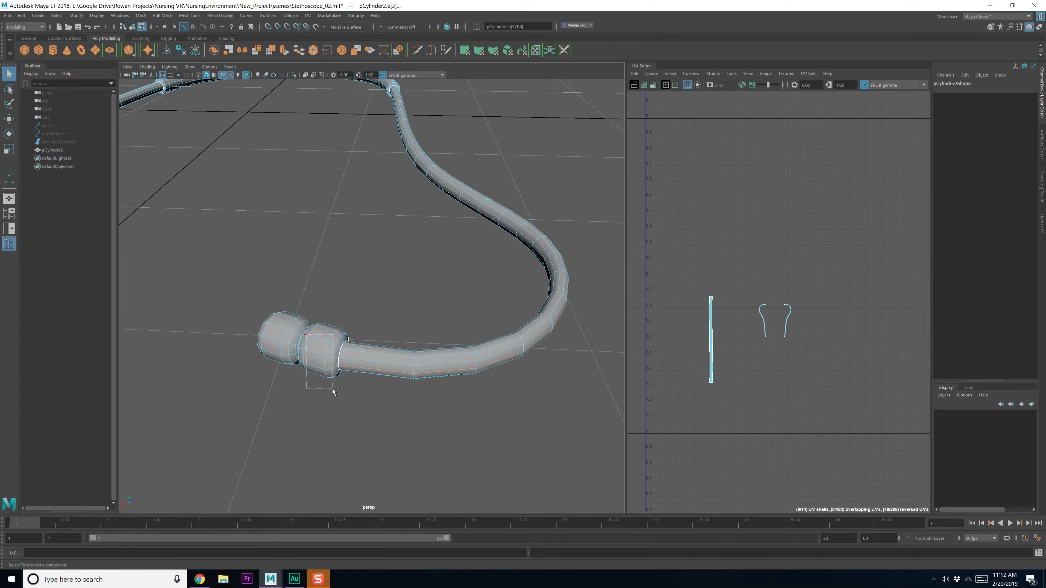
# Frame the hose and Ctrl-marquee the earpiece knob's edges out of the seam selection
pyautogui.keyDown('ctrl'); pyautogui.moveTo(333, 388); pyautogui.dragTo(333, 388); pyautogui.keyUp('ctrl')
pyautogui.keyDown('ctrl'); pyautogui.moveTo(328, 312); pyautogui.dragTo(311, 357); pyautogui.keyUp('ctrl')
pyautogui.keyDown('alt'); pyautogui.moveTo(311, 357); pyautogui.dragTo(390, 455, button='right'); pyautogui.keyUp('alt')
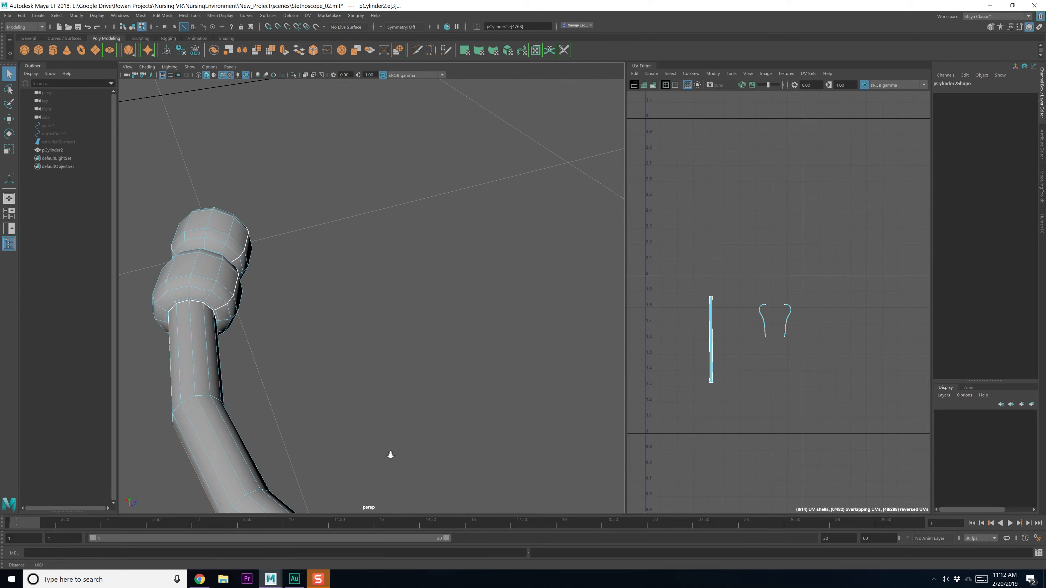
pyautogui.keyDown('alt'); pyautogui.moveTo(348, 373); pyautogui.dragTo(332, 306); pyautogui.keyUp('alt')
pyautogui.keyDown('alt'); pyautogui.moveTo(331, 306); pyautogui.dragTo(344, 371, button='right'); pyautogui.keyUp('alt')
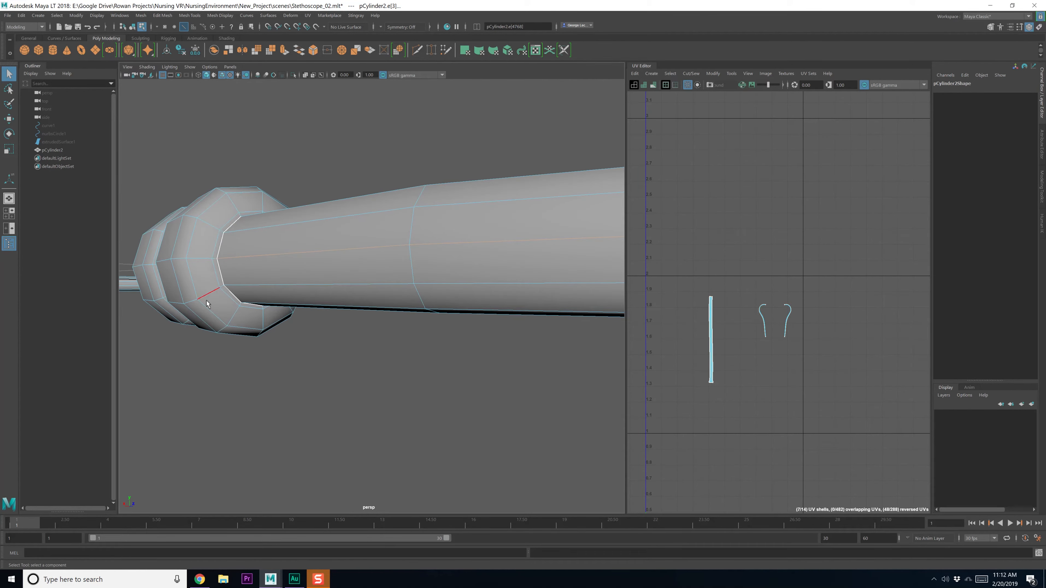
pyautogui.keyDown('alt'); pyautogui.moveTo(207, 304); pyautogui.dragTo(279, 328); pyautogui.keyUp('alt')
pyautogui.keyDown('alt'); pyautogui.moveTo(279, 328); pyautogui.dragTo(313, 246, button='middle'); pyautogui.keyUp('alt')
pyautogui.press('f')
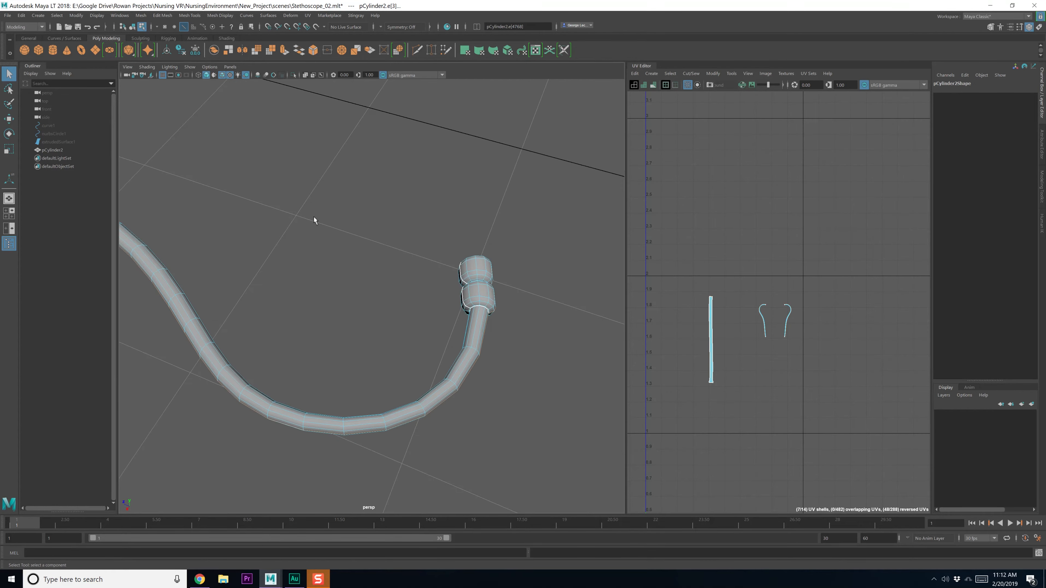
pyautogui.keyDown('alt'); pyautogui.moveTo(314, 218); pyautogui.dragTo(328, 311); pyautogui.keyUp('alt')
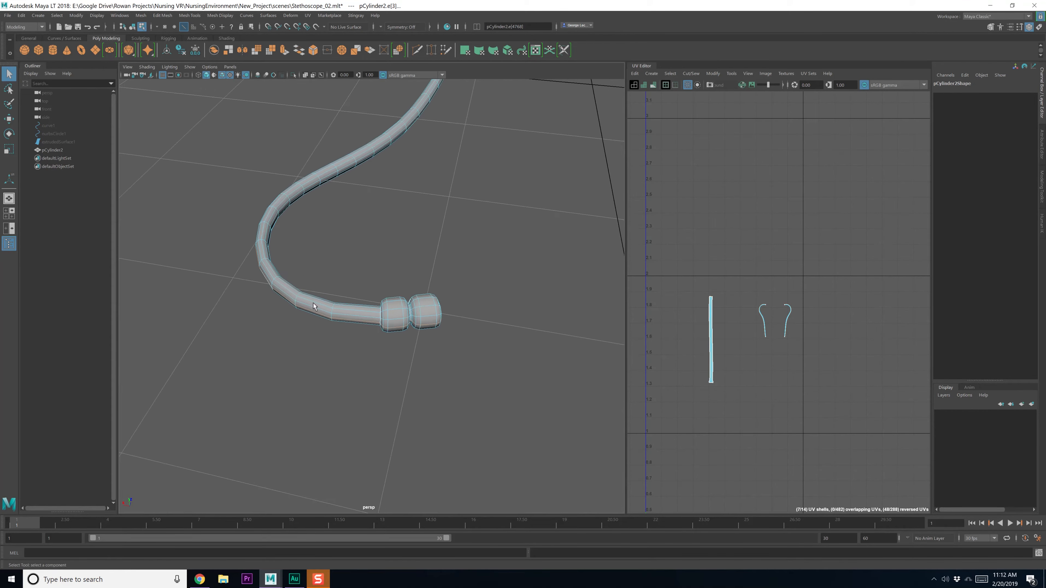
pyautogui.keyDown('alt'); pyautogui.moveTo(327, 311); pyautogui.dragTo(380, 364, button='right'); pyautogui.keyUp('alt')
pyautogui.keyDown('alt'); pyautogui.moveTo(381, 364); pyautogui.dragTo(443, 275); pyautogui.keyUp('alt')
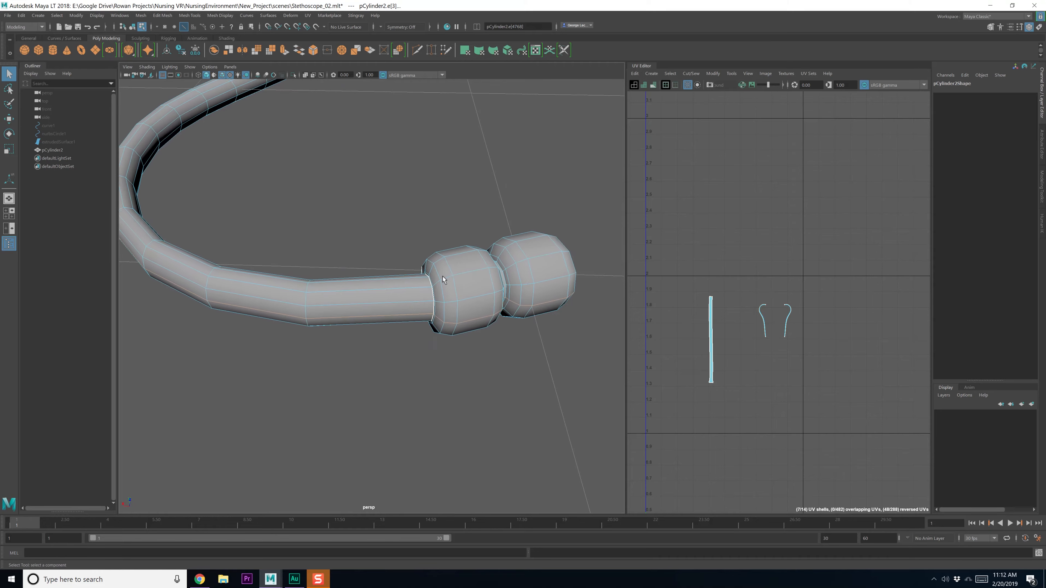
pyautogui.keyDown('ctrl'); pyautogui.moveTo(456, 191); pyautogui.dragTo(589, 360); pyautogui.keyUp('ctrl')
# Orbit around the knob and along the thicker tube to check the remaining seam edges
pyautogui.keyDown('alt'); pyautogui.moveTo(441, 318); pyautogui.dragTo(476, 328); pyautogui.keyUp('alt')
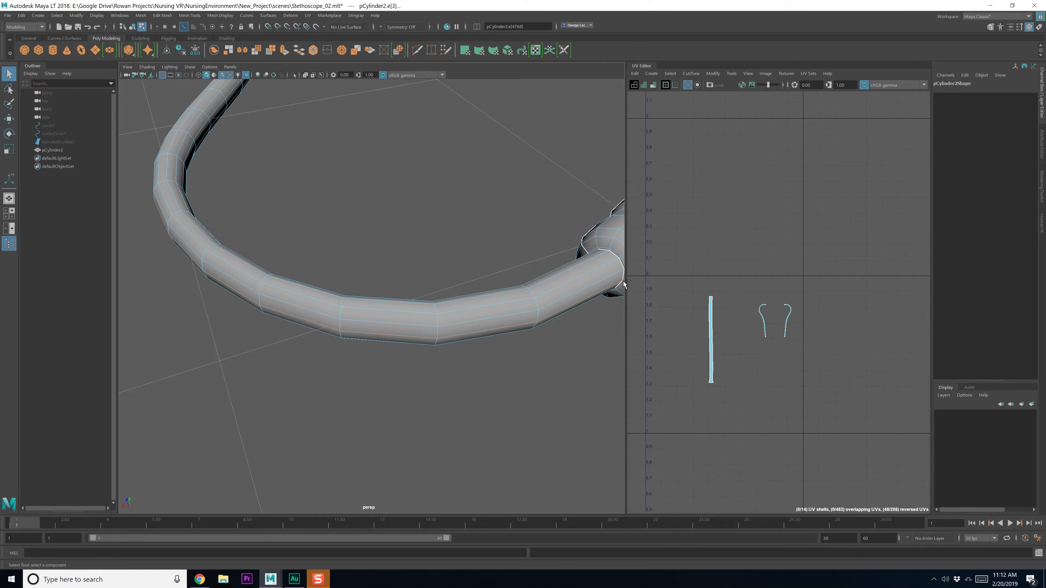
pyautogui.keyDown('alt'); pyautogui.moveTo(563, 329); pyautogui.dragTo(483, 341, button='middle'); pyautogui.keyUp('alt')
pyautogui.keyDown('alt'); pyautogui.moveTo(483, 341); pyautogui.dragTo(490, 368, button='right'); pyautogui.keyUp('alt')
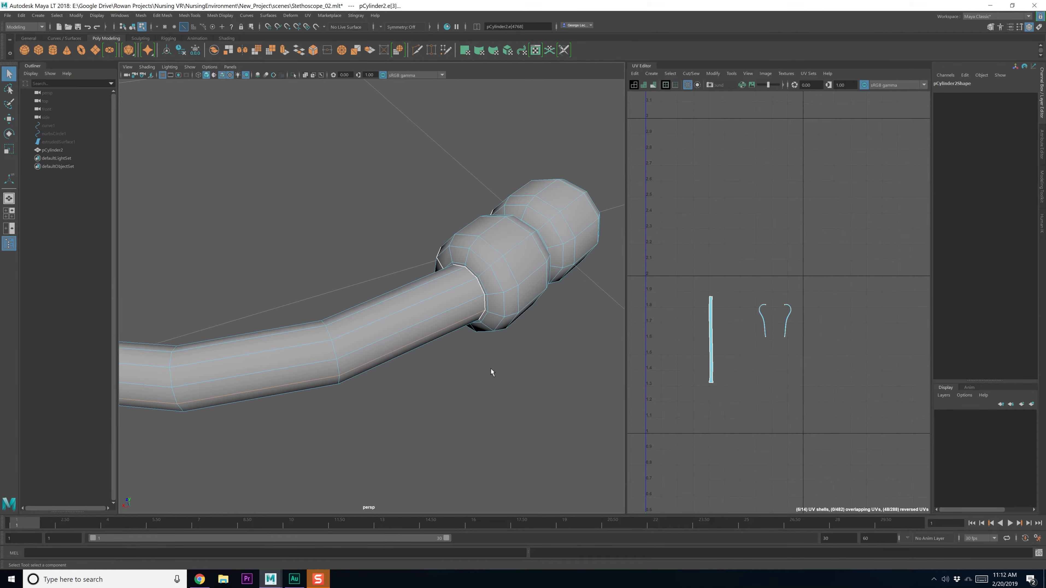
pyautogui.keyDown('alt'); pyautogui.moveTo(490, 369); pyautogui.dragTo(380, 318); pyautogui.keyUp('alt')
pyautogui.keyDown('alt'); pyautogui.moveTo(486, 299); pyautogui.dragTo(259, 332, button='middle'); pyautogui.keyUp('alt')
pyautogui.keyDown('alt'); pyautogui.moveTo(259, 331); pyautogui.dragTo(437, 322); pyautogui.keyUp('alt')
pyautogui.keyDown('alt'); pyautogui.moveTo(436, 247); pyautogui.dragTo(398, 319, button='middle'); pyautogui.keyUp('alt')
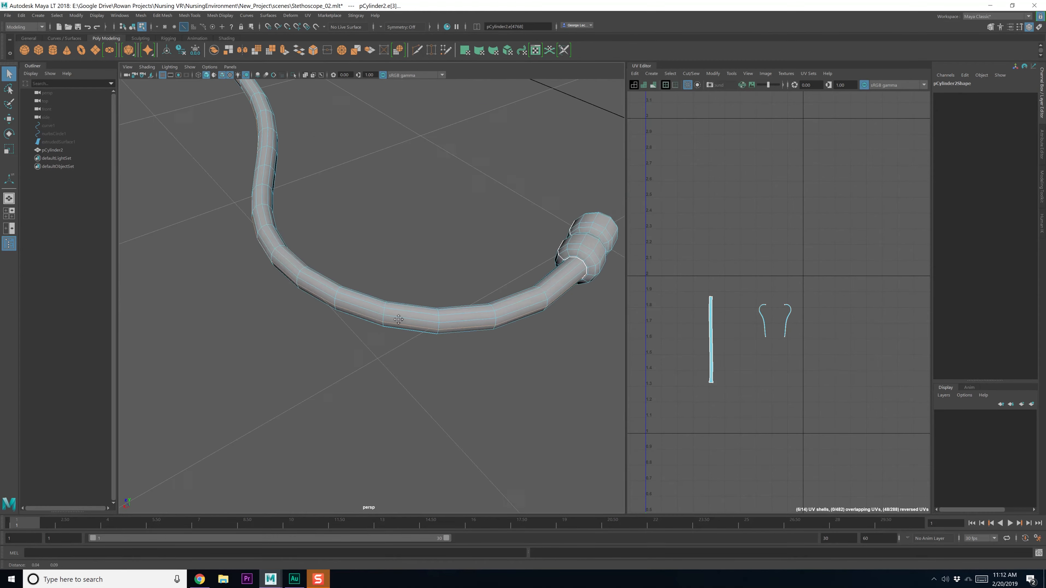
pyautogui.keyDown('alt'); pyautogui.moveTo(385, 372); pyautogui.dragTo(422, 334); pyautogui.keyUp('alt')
pyautogui.keyDown('alt'); pyautogui.moveTo(422, 334); pyautogui.dragTo(438, 333, button='middle'); pyautogui.keyUp('alt')
pyautogui.moveTo(270, 373)
pyautogui.keyDown('alt'); pyautogui.mouseDown(button='middle')
pyautogui.moveTo(398, 356)
pyautogui.moveTo(387, 292)
pyautogui.mouseUp(button='middle'); pyautogui.keyUp('alt')
pyautogui.keyDown('alt'); pyautogui.moveTo(276, 347); pyautogui.dragTo(392, 329, button='middle'); pyautogui.keyUp('alt')
pyautogui.moveTo(263, 364)
pyautogui.keyDown('alt'); pyautogui.mouseDown(button='middle')
pyautogui.moveTo(349, 348)
pyautogui.moveTo(227, 350)
pyautogui.mouseUp(button='middle'); pyautogui.keyUp('alt')
pyautogui.moveTo(227, 350)
pyautogui.keyDown('alt'); pyautogui.mouseDown()
pyautogui.moveTo(250, 362)
pyautogui.moveTo(241, 360)
pyautogui.mouseUp(); pyautogui.keyUp('alt')
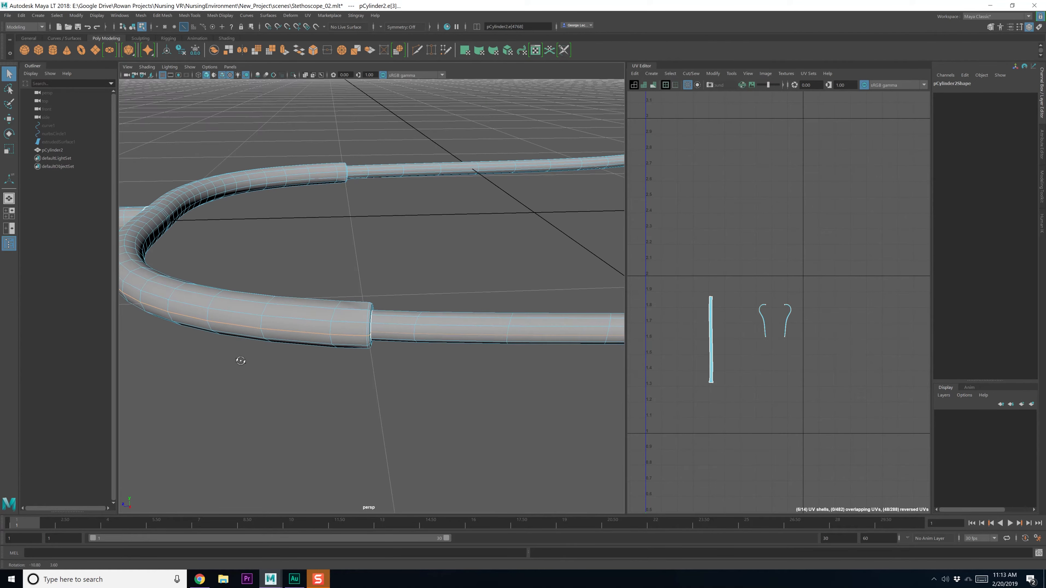
# Deselect unwanted tube edges with Ctrl-marquees and shrink the edge selection
pyautogui.keyDown('ctrl'); pyautogui.moveTo(359, 267); pyautogui.dragTo(163, 486); pyautogui.keyUp('ctrl')
pyautogui.keyDown('alt'); pyautogui.moveTo(196, 405); pyautogui.dragTo(285, 410); pyautogui.keyUp('alt')
pyautogui.keyDown('ctrl'); pyautogui.moveTo(227, 182); pyautogui.dragTo(416, 319); pyautogui.keyUp('ctrl')
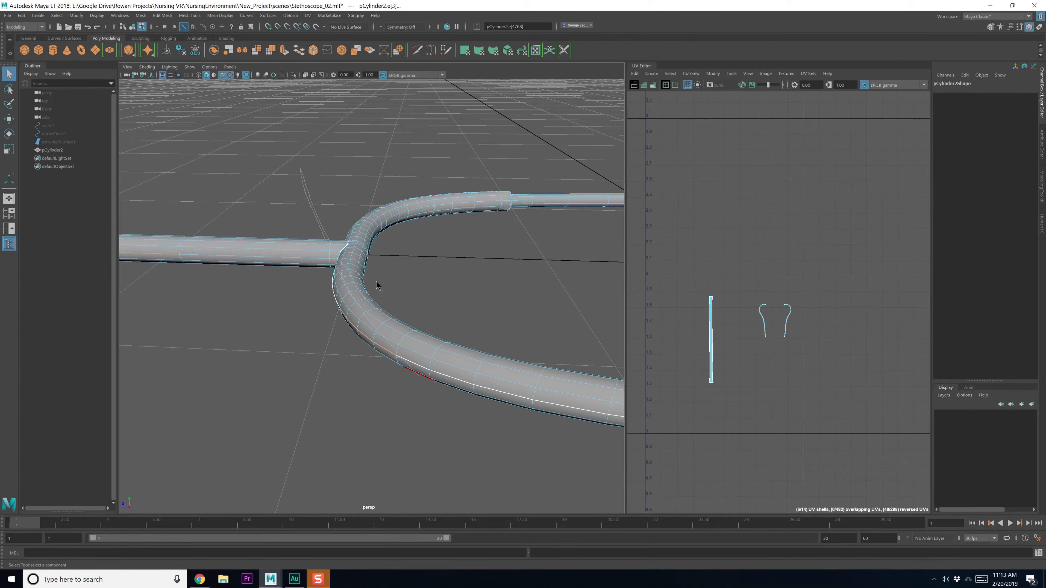
pyautogui.keyDown('ctrl'); pyautogui.moveTo(376, 281); pyautogui.dragTo(442, 378, button='right'); pyautogui.keyUp('ctrl')
pyautogui.press('super')
pyautogui.press('super')
pyautogui.scroll(-3, 412, 383)
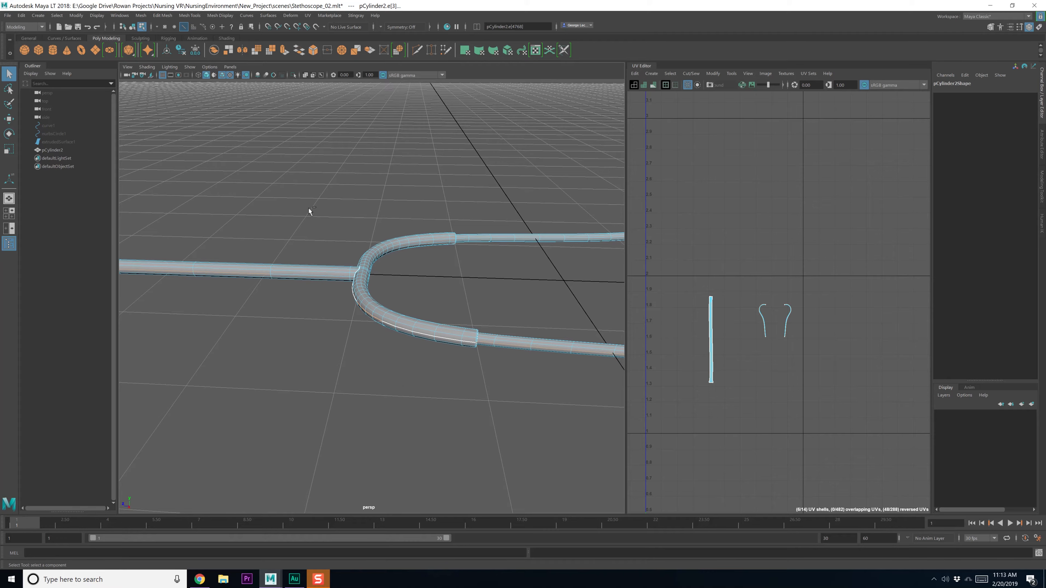
pyautogui.keyDown('ctrl'); pyautogui.moveTo(375, 325); pyautogui.dragTo(413, 385); pyautogui.keyUp('ctrl')
pyautogui.keyDown('alt'); pyautogui.moveTo(270, 367); pyautogui.dragTo(390, 360, button='middle'); pyautogui.keyUp('alt')
pyautogui.scroll(-8, 390, 360)
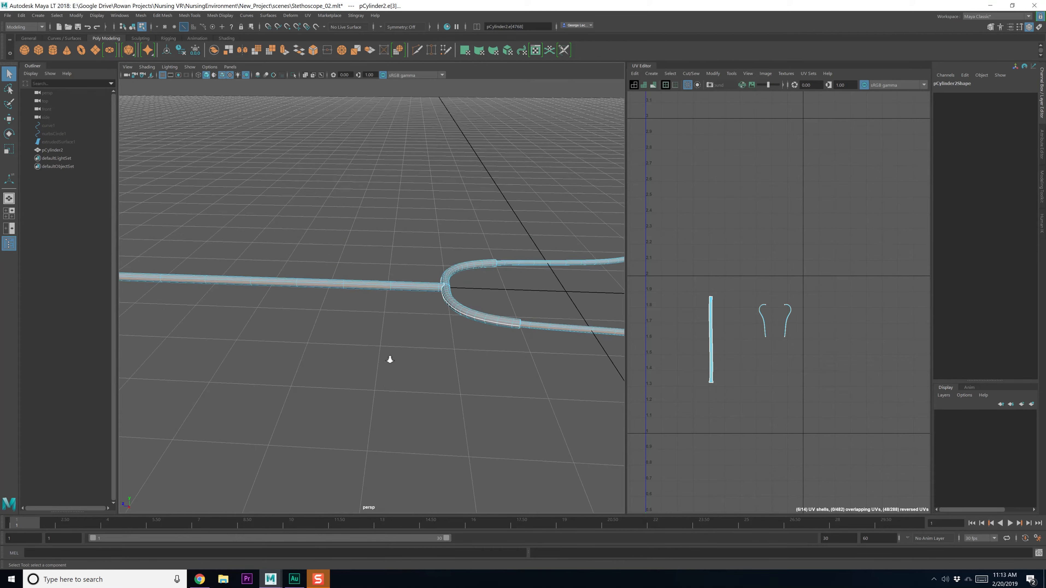
pyautogui.keyDown('alt'); pyautogui.moveTo(347, 322); pyautogui.dragTo(433, 332, button='middle'); pyautogui.keyUp('alt')
pyautogui.keyDown('ctrl'); pyautogui.moveTo(488, 232); pyautogui.dragTo(179, 371); pyautogui.keyUp('ctrl')
# Deselect edges at the chest piece and the short collar edge at the other arm's joint
pyautogui.keyDown('alt'); pyautogui.moveTo(462, 347); pyautogui.dragTo(264, 350, button='middle'); pyautogui.keyUp('alt')
pyautogui.keyDown('alt'); pyautogui.moveTo(263, 350); pyautogui.dragTo(416, 436, button='right'); pyautogui.keyUp('alt')
pyautogui.keyDown('alt'); pyautogui.moveTo(416, 436); pyautogui.dragTo(339, 369); pyautogui.keyUp('alt')
pyautogui.keyDown('alt'); pyautogui.moveTo(339, 369); pyautogui.dragTo(385, 330, button='middle'); pyautogui.keyUp('alt')
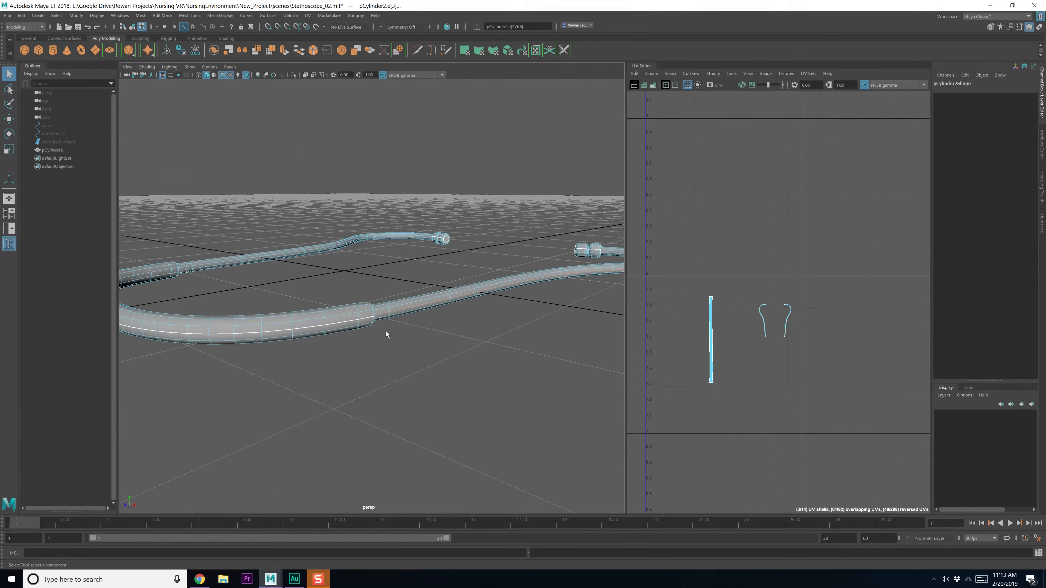
pyautogui.keyDown('alt'); pyautogui.moveTo(386, 331); pyautogui.dragTo(350, 342); pyautogui.keyUp('alt')
pyautogui.keyDown('alt'); pyautogui.moveTo(350, 342); pyautogui.dragTo(424, 329, button='middle'); pyautogui.keyUp('alt')
pyautogui.keyDown('alt'); pyautogui.moveTo(322, 266); pyautogui.dragTo(287, 339, button='right'); pyautogui.keyUp('alt')
pyautogui.keyDown('alt'); pyautogui.moveTo(287, 339); pyautogui.dragTo(246, 295); pyautogui.keyUp('alt')
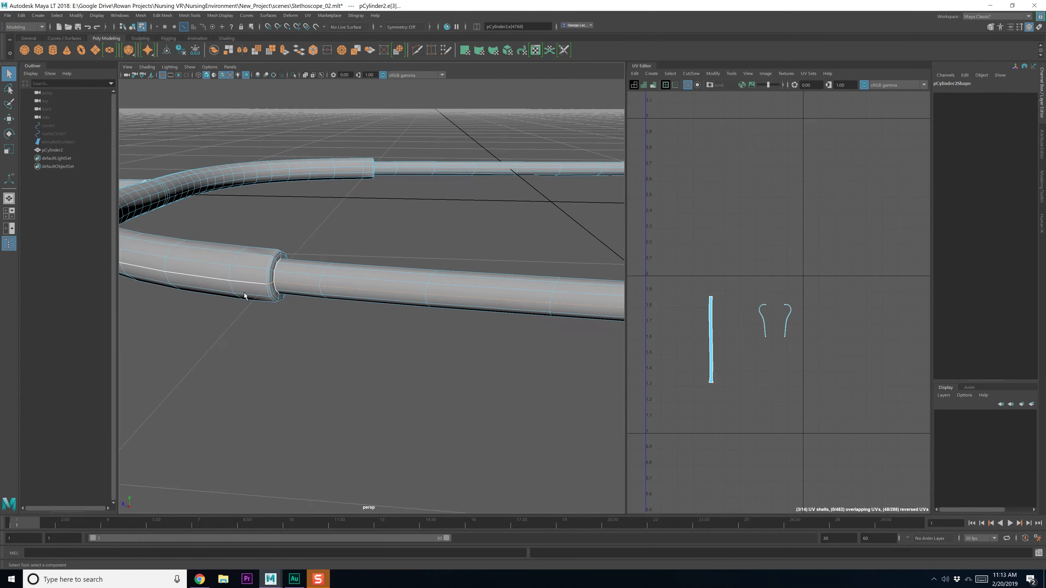
pyautogui.keyDown('alt'); pyautogui.moveTo(257, 291); pyautogui.dragTo(281, 330, button='right'); pyautogui.keyUp('alt')
pyautogui.keyDown('alt'); pyautogui.moveTo(281, 330); pyautogui.dragTo(308, 343, button='middle'); pyautogui.keyUp('alt')
pyautogui.keyDown('alt'); pyautogui.moveTo(308, 343); pyautogui.dragTo(270, 310); pyautogui.keyUp('alt')
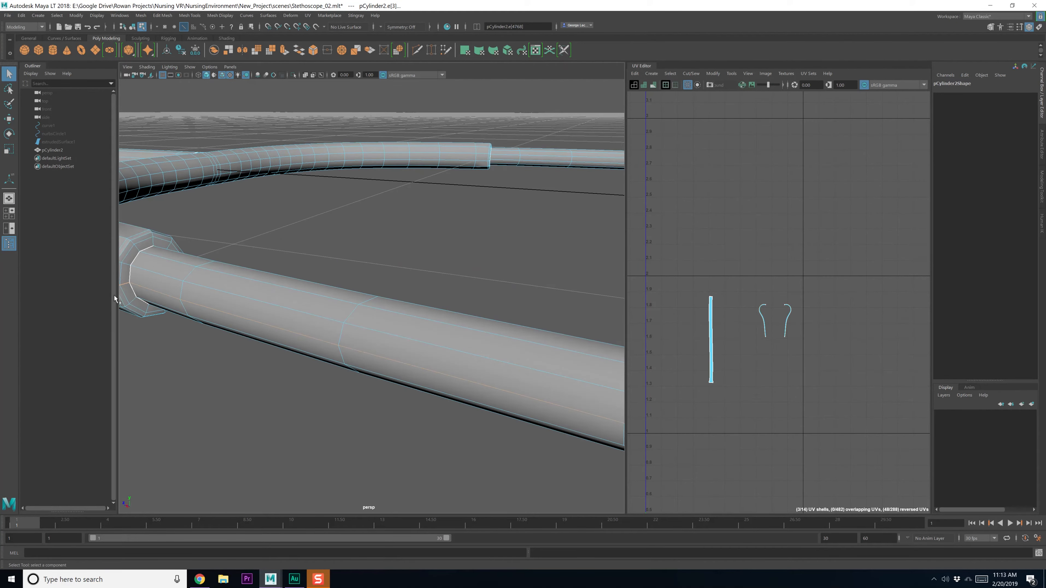
pyautogui.keyDown('alt'); pyautogui.moveTo(115, 296); pyautogui.dragTo(171, 307, button='middle'); pyautogui.keyUp('alt')
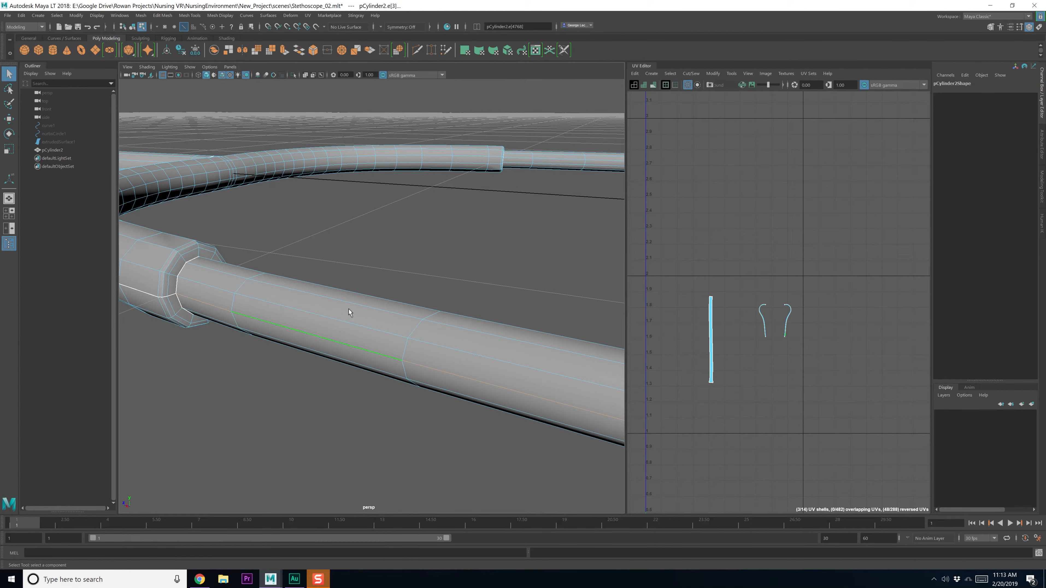
pyautogui.keyDown('alt'); pyautogui.moveTo(348, 309); pyautogui.dragTo(306, 313); pyautogui.keyUp('alt')
pyautogui.keyDown('alt'); pyautogui.moveTo(306, 313); pyautogui.dragTo(366, 315, button='middle'); pyautogui.keyUp('alt')
pyautogui.keyDown('alt'); pyautogui.moveTo(366, 315); pyautogui.dragTo(343, 345); pyautogui.keyUp('alt')
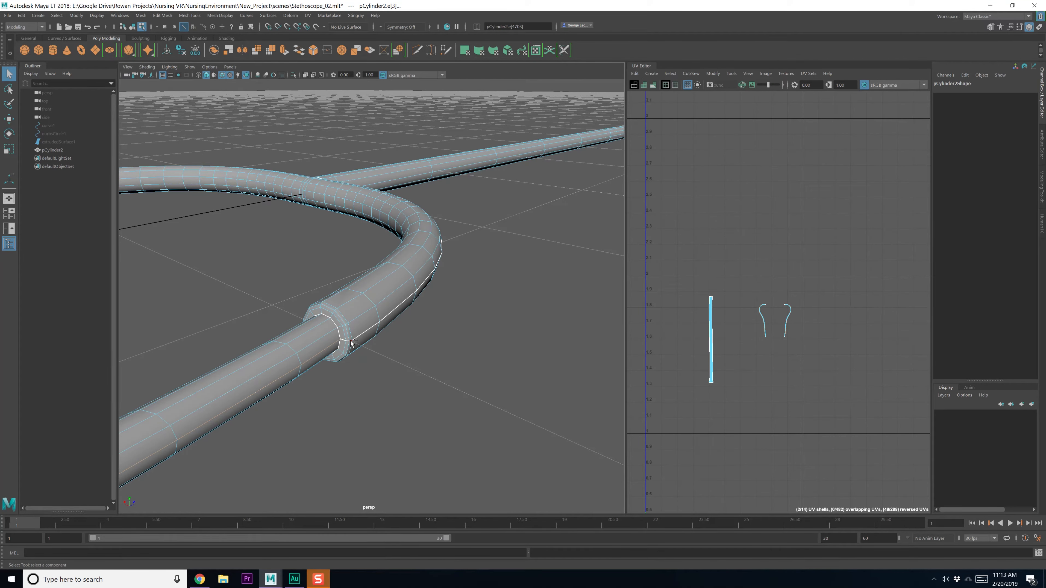
pyautogui.keyDown('ctrl'); pyautogui.click(351, 341); pyautogui.keyUp('ctrl')
# Cut the UVs along the selected ear-tube seam edges
pyautogui.keyDown('alt'); pyautogui.moveTo(438, 345); pyautogui.dragTo(389, 350); pyautogui.keyUp('alt')
pyautogui.scroll(-5, 366, 353)
pyautogui.scroll(-4, 367, 353)
pyautogui.keyDown('alt'); pyautogui.moveTo(655, 346); pyautogui.dragTo(668, 320, button='middle'); pyautogui.keyUp('alt')
pyautogui.keyDown('shift'); pyautogui.moveTo(754, 315); pyautogui.dragTo(762, 295, button='right'); pyautogui.keyUp('shift')
# Select the two tube shells in UV Shell mode and unfold them
pyautogui.moveTo(762, 289); pyautogui.dragTo(839, 307)
pyautogui.keyDown('shift'); pyautogui.moveTo(838, 306); pyautogui.dragTo(760, 309, button='right'); pyautogui.keyUp('shift')
pyautogui.keyDown('alt'); pyautogui.moveTo(760, 309); pyautogui.dragTo(729, 309, button='middle'); pyautogui.keyUp('alt')
# Orient the tube shells upright and select all 14 UV shells
pyautogui.keyDown('shift'); pyautogui.moveTo(784, 324); pyautogui.dragTo(767, 439, button='right'); pyautogui.keyUp('shift')
pyautogui.scroll(-5, 727, 399)
pyautogui.keyDown('alt'); pyautogui.moveTo(726, 398); pyautogui.dragTo(732, 358, button='middle'); pyautogui.keyUp('alt')
pyautogui.moveTo(742, 363); pyautogui.dragTo(711, 349, button='right')
pyautogui.moveTo(657, 289); pyautogui.dragTo(809, 440)
# Save, delete all history on pCylinder2 via Edit > Delete All by Type, and open Layout UVs Options
pyautogui.keyDown('shift'); pyautogui.rightClick(766, 365); pyautogui.keyUp('shift')
pyautogui.hotkey('ctrl', 's')
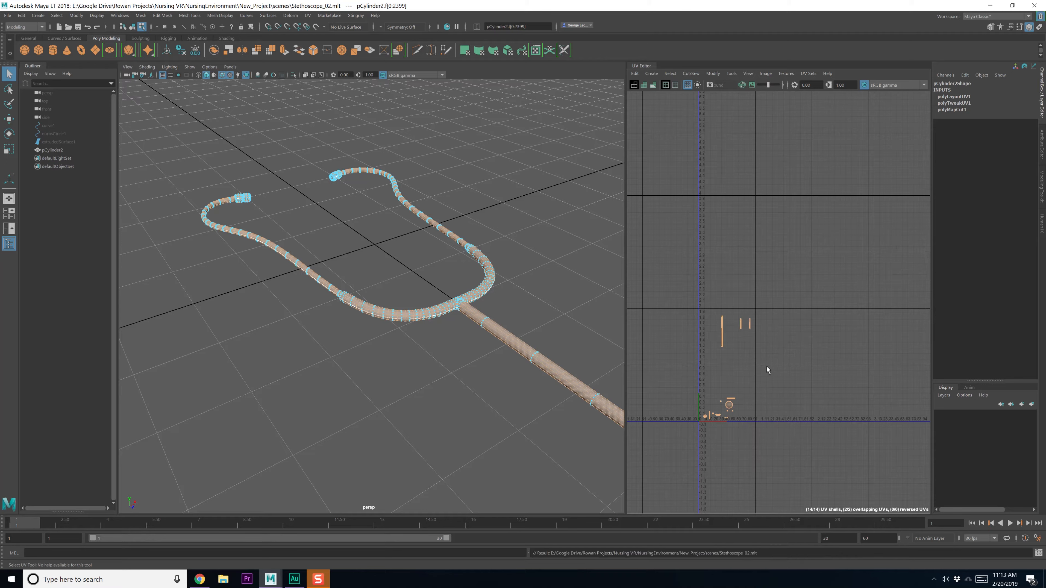
pyautogui.click(22, 15)
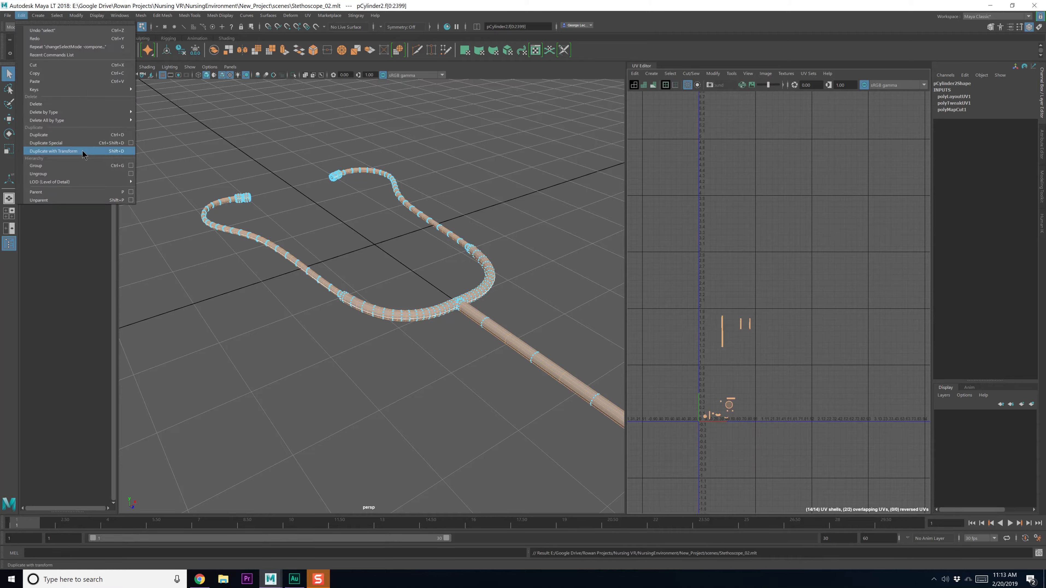
pyautogui.moveTo(73, 122)
pyautogui.click(167, 127)
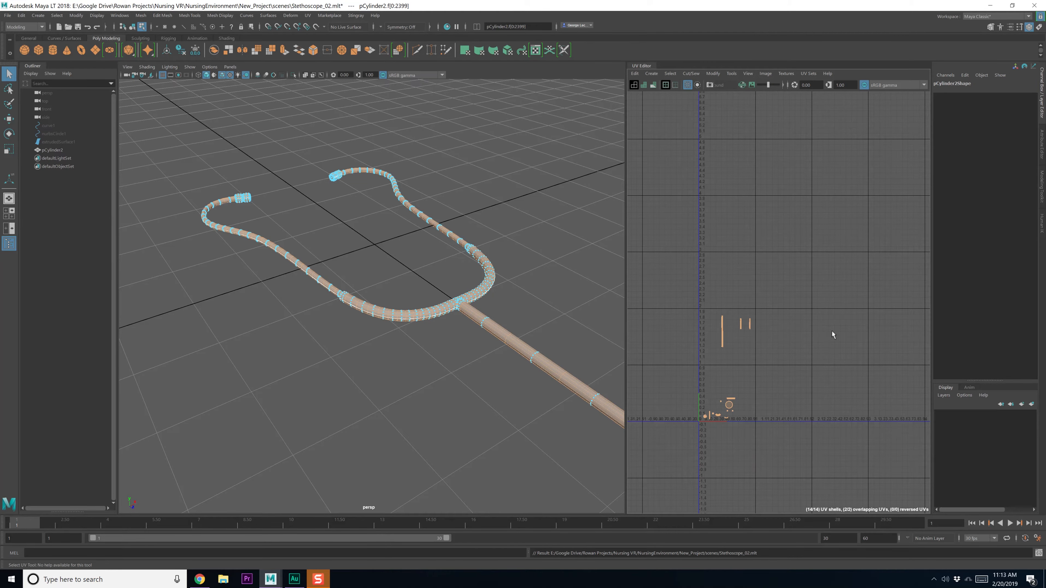
pyautogui.keyDown('shift'); pyautogui.moveTo(759, 361); pyautogui.dragTo(716, 348, button='right'); pyautogui.keyUp('shift')
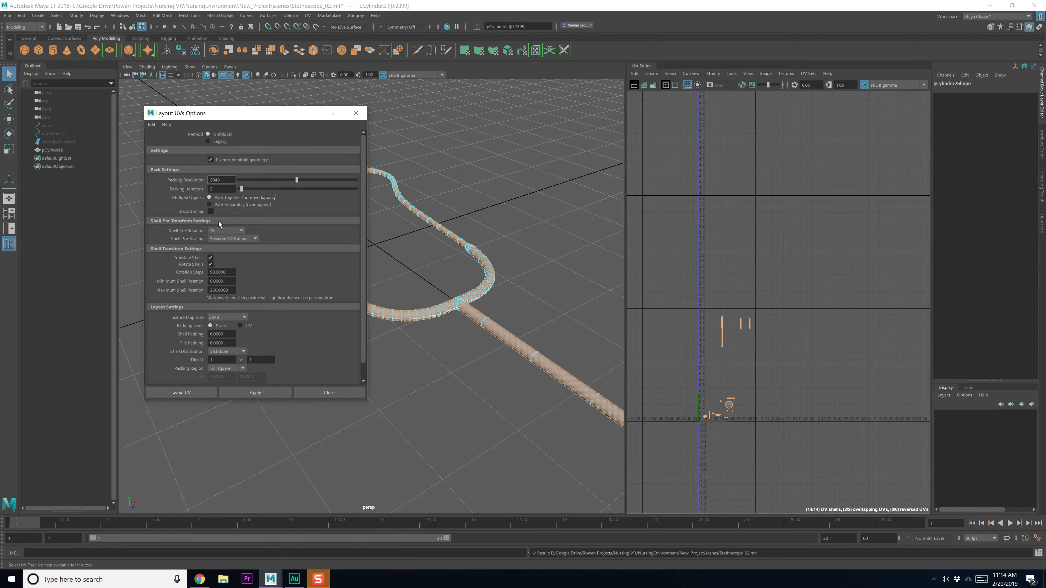
# Apply Layout UVs with Shell Pre-Rotation kept Off
pyautogui.click(221, 229)
pyautogui.click(216, 231)
pyautogui.click(265, 392)
# Widen the UV Editor to inspect the packed shells and save the scene
pyautogui.click(720, 376)
pyautogui.scroll(4, 721, 376)
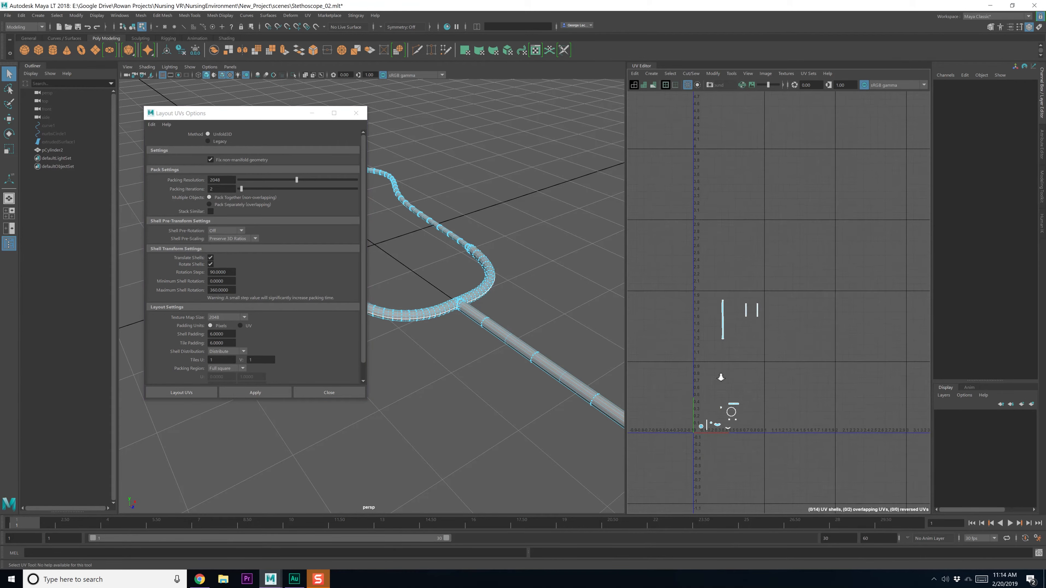
pyautogui.keyDown('alt'); pyautogui.moveTo(726, 389); pyautogui.dragTo(736, 320, button='middle'); pyautogui.keyUp('alt')
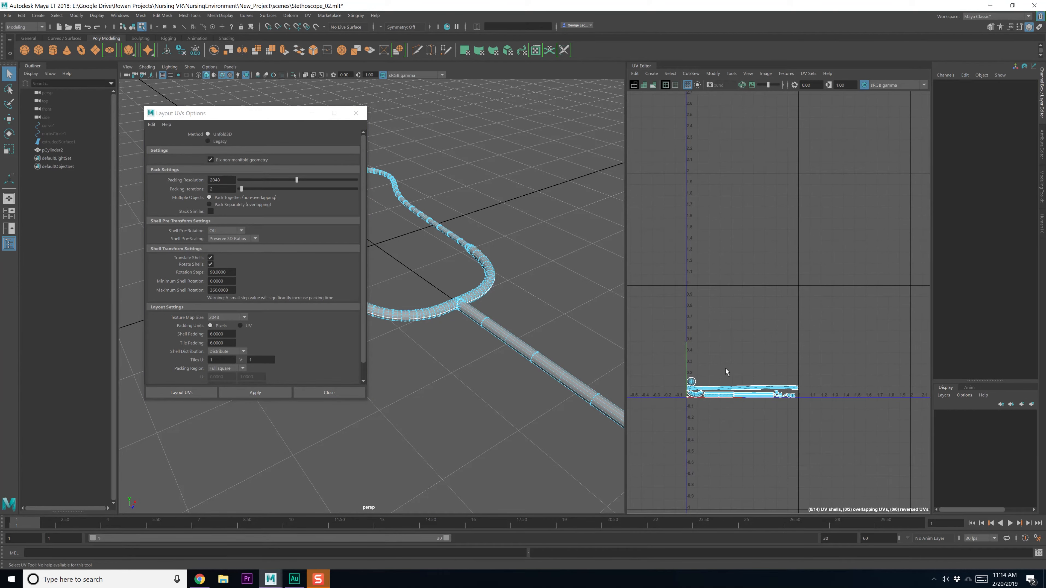
pyautogui.scroll(4, 728, 412)
pyautogui.keyDown('alt'); pyautogui.moveTo(728, 410); pyautogui.dragTo(750, 394, button='middle'); pyautogui.keyUp('alt')
pyautogui.scroll(2, 744, 384)
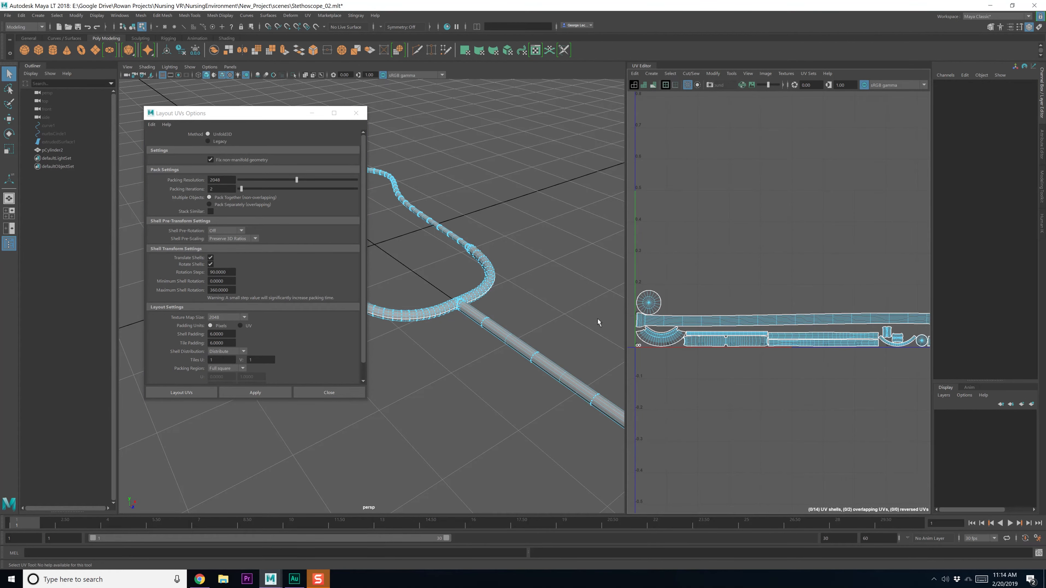
pyautogui.moveTo(625, 320); pyautogui.dragTo(474, 334)
pyautogui.hotkey('ctrl', 's')
# Frame the long tube shell and switch to edge selection
pyautogui.scroll(-2, 736, 390)
pyautogui.keyDown('alt'); pyautogui.moveTo(730, 388); pyautogui.dragTo(734, 408, button='middle'); pyautogui.keyUp('alt')
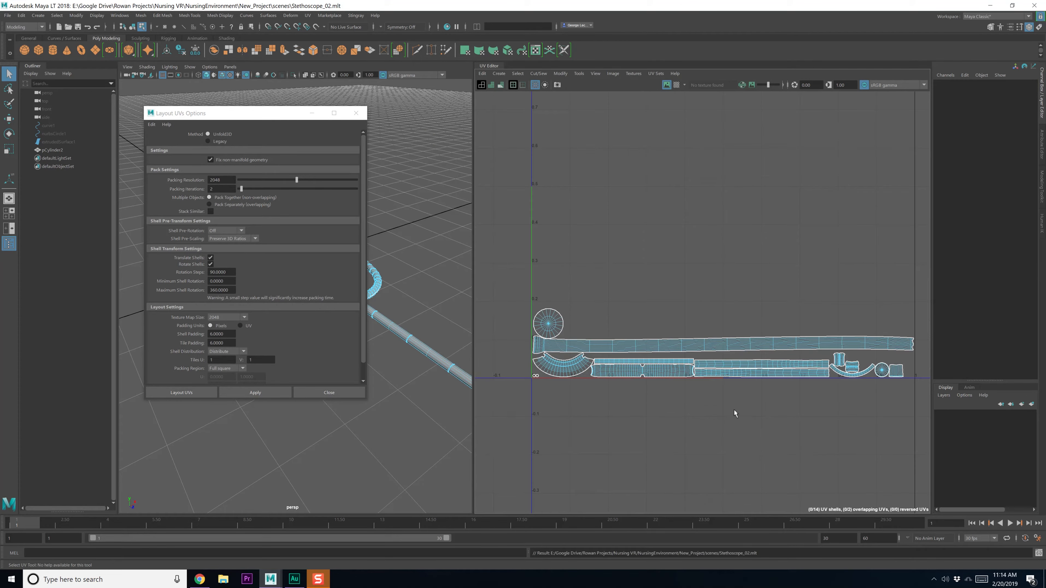
pyautogui.scroll(1, 740, 350)
pyautogui.keyDown('alt'); pyautogui.moveTo(733, 349); pyautogui.dragTo(746, 347, button='middle'); pyautogui.keyUp('alt')
pyautogui.moveTo(746, 341); pyautogui.dragTo(746, 316, button='right')
pyautogui.keyDown('alt'); pyautogui.moveTo(751, 345); pyautogui.dragTo(691, 312, button='middle'); pyautogui.keyUp('alt')
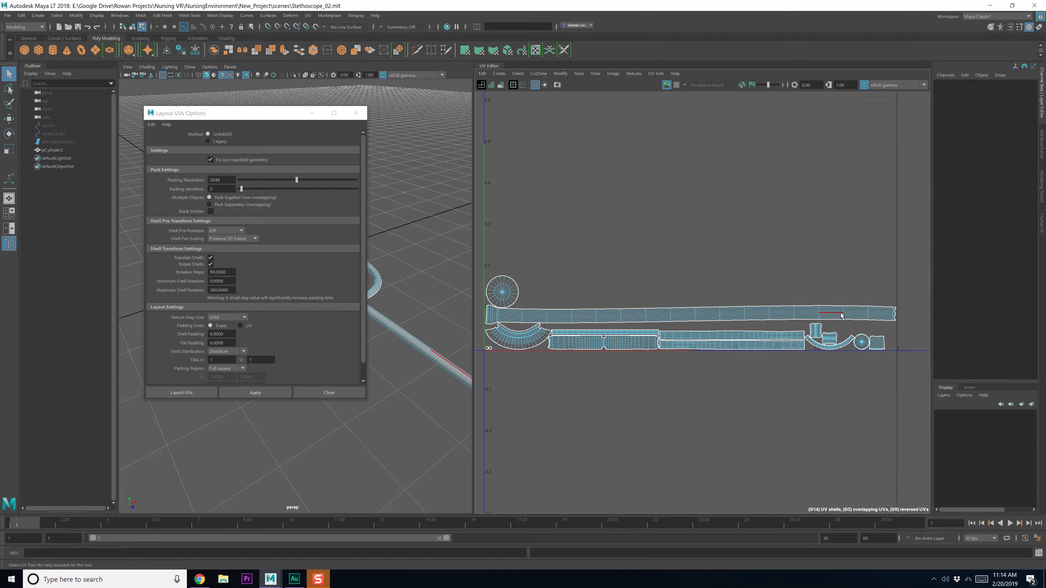
pyautogui.moveTo(831, 315); pyautogui.dragTo(828, 298, button='right')
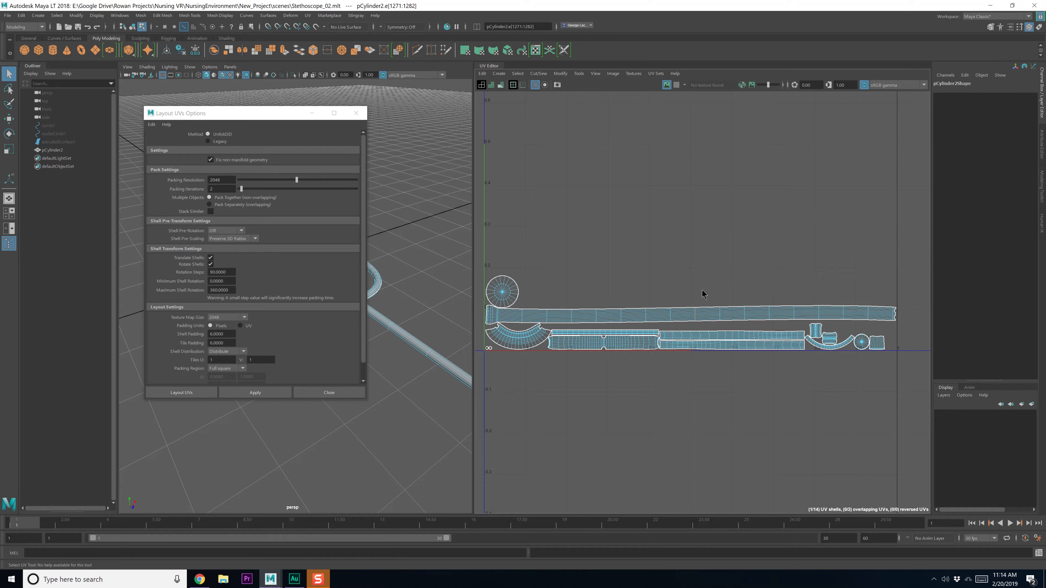
# Cut the long shell at the selected edge, move the right piece aside, and unfold both pieces
pyautogui.keyDown('shift'); pyautogui.moveTo(702, 289); pyautogui.dragTo(662, 280, button='right'); pyautogui.keyUp('shift')
pyautogui.click(740, 313)
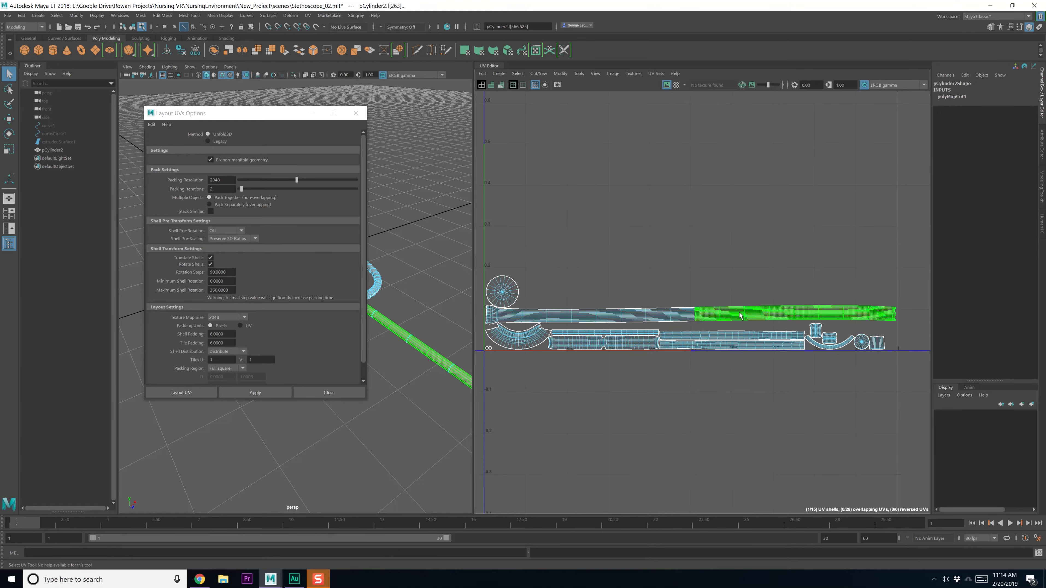
pyautogui.press('w')
pyautogui.moveTo(796, 314); pyautogui.dragTo(735, 279)
pyautogui.keyDown('shift'); pyautogui.click(679, 318); pyautogui.keyUp('shift')
pyautogui.keyDown('shift'); pyautogui.moveTo(679, 321); pyautogui.dragTo(617, 321, button='right'); pyautogui.keyUp('shift')
pyautogui.keyDown('alt'); pyautogui.moveTo(640, 354); pyautogui.dragTo(650, 357, button='middle'); pyautogui.keyUp('alt')
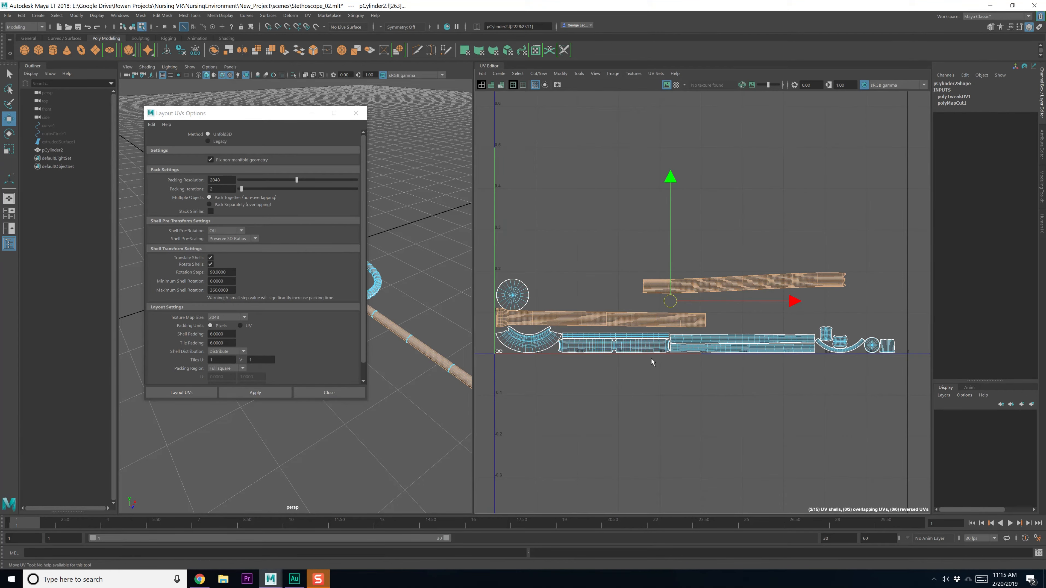
# Cut edge loops on both shells, then unfold and orient the new shells upright
pyautogui.moveTo(608, 325); pyautogui.dragTo(607, 319, button='right')
pyautogui.doubleClick(607, 322)
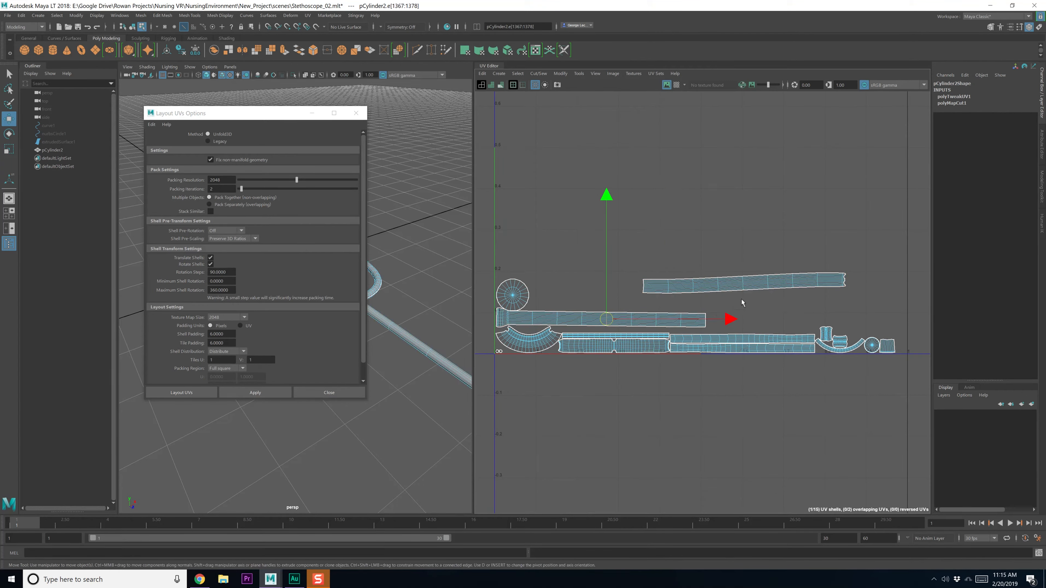
pyautogui.keyDown('shift'); pyautogui.doubleClick(744, 284); pyautogui.keyUp('shift')
pyautogui.keyDown('shift'); pyautogui.moveTo(751, 309); pyautogui.dragTo(704, 298, button='right'); pyautogui.keyUp('shift')
pyautogui.moveTo(593, 234); pyautogui.dragTo(797, 330)
pyautogui.keyDown('shift'); pyautogui.moveTo(759, 321); pyautogui.dragTo(711, 325, button='right'); pyautogui.keyUp('shift')
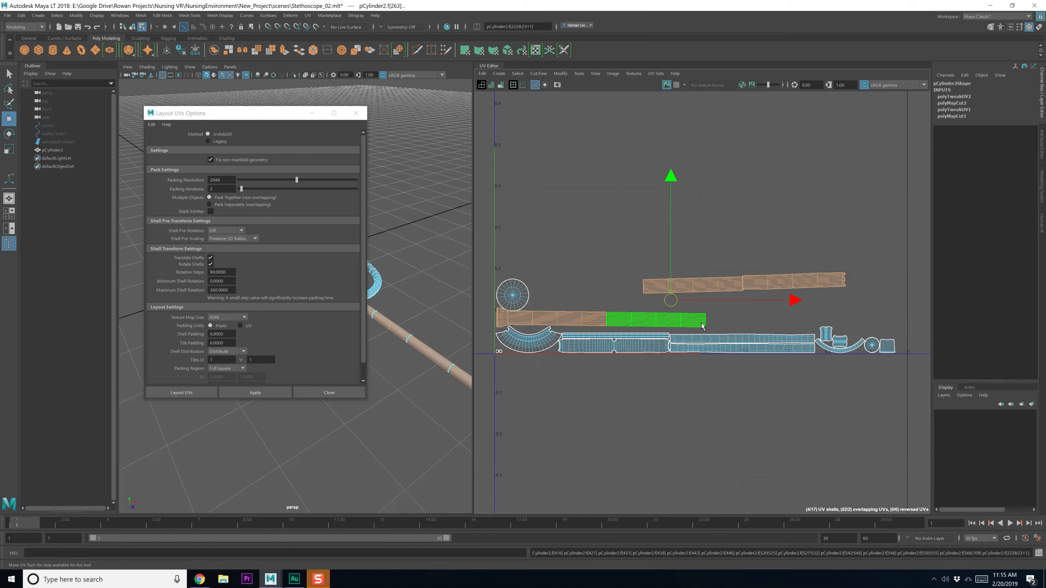
pyautogui.keyDown('shift'); pyautogui.moveTo(619, 239); pyautogui.dragTo(620, 265, button='right'); pyautogui.keyUp('shift')
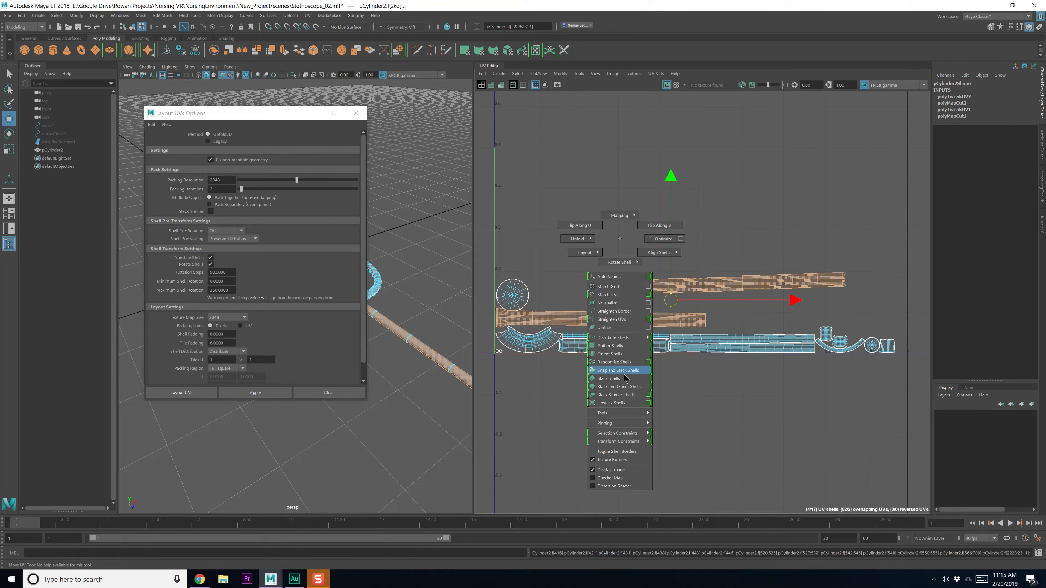
pyautogui.keyDown('shift'); pyautogui.moveTo(618, 359); pyautogui.dragTo(617, 354, button='right'); pyautogui.keyUp('shift')
# Select all 17 UV shells and re-pack them with Layout UVs
pyautogui.click(578, 261)
pyautogui.moveTo(491, 212); pyautogui.dragTo(904, 399)
pyautogui.keyDown('shift'); pyautogui.moveTo(668, 218); pyautogui.dragTo(614, 239, button='right'); pyautogui.keyUp('shift')
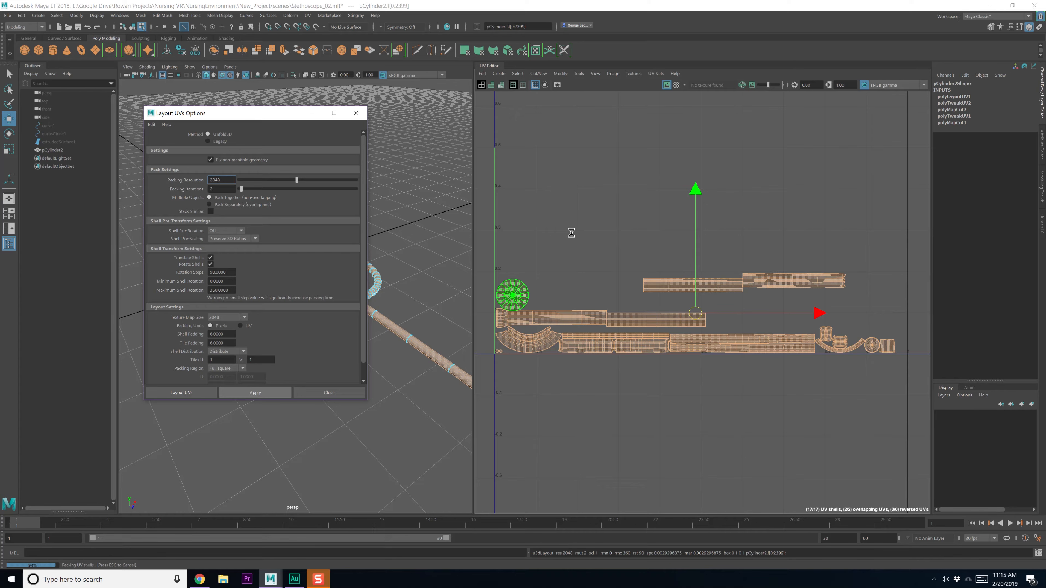
# Select the tallest tube shell and move it down inside the 0–1 square
pyautogui.scroll(-3, 589, 227)
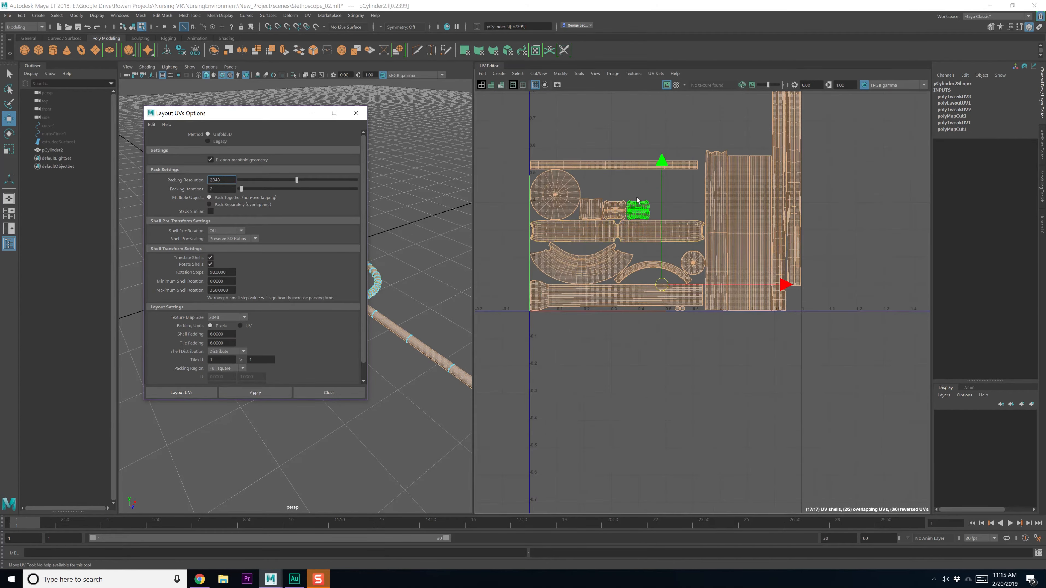
pyautogui.keyDown('alt'); pyautogui.moveTo(637, 195); pyautogui.dragTo(615, 301, button='middle'); pyautogui.keyUp('alt')
pyautogui.click(650, 298)
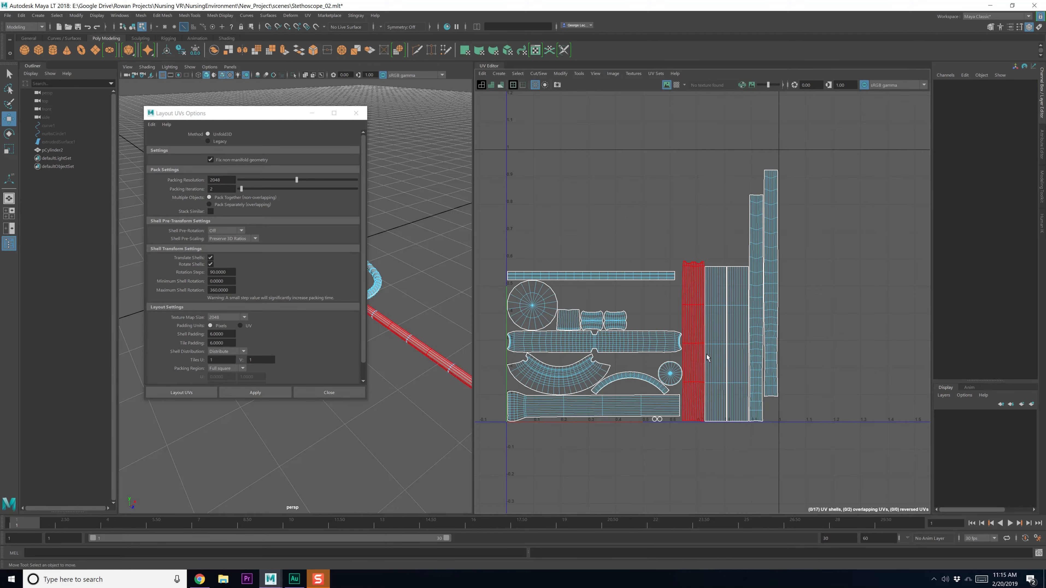
pyautogui.click(756, 279)
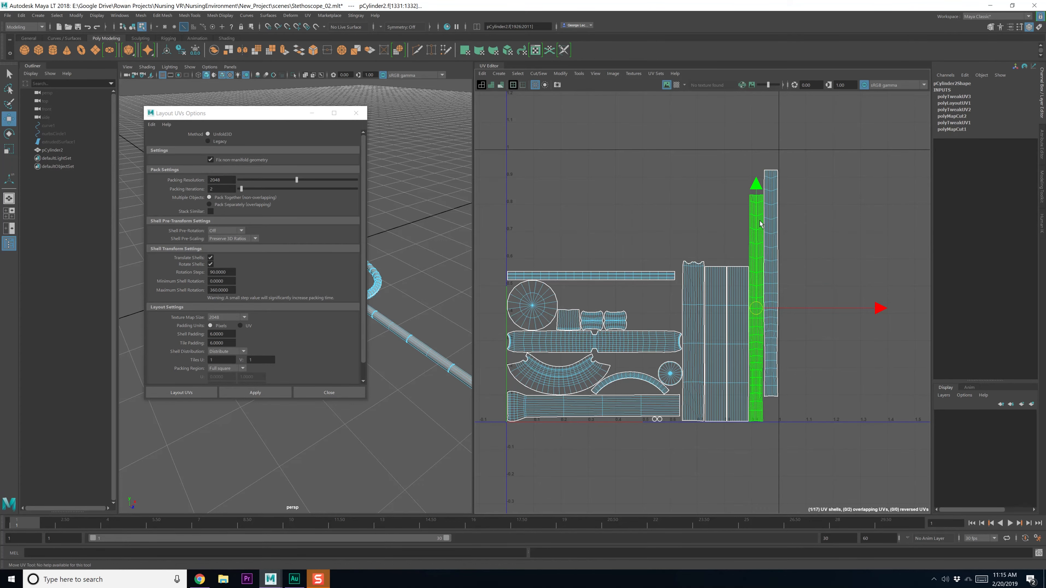
pyautogui.click(769, 295)
pyautogui.moveTo(771, 162); pyautogui.dragTo(772, 186)
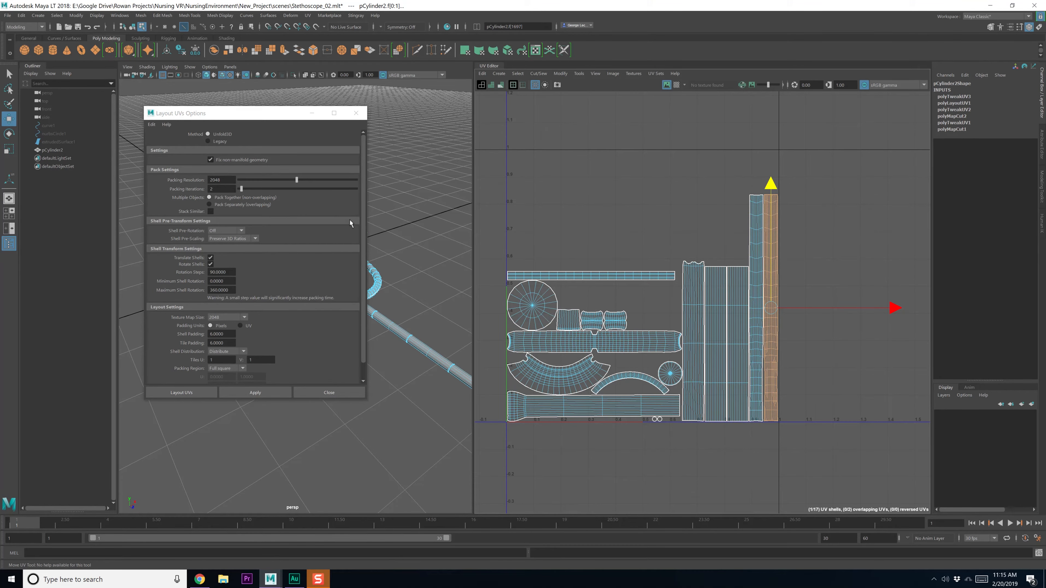
# Marquee-select every shell in the packed UV layout
pyautogui.moveTo(486, 124); pyautogui.dragTo(871, 427)
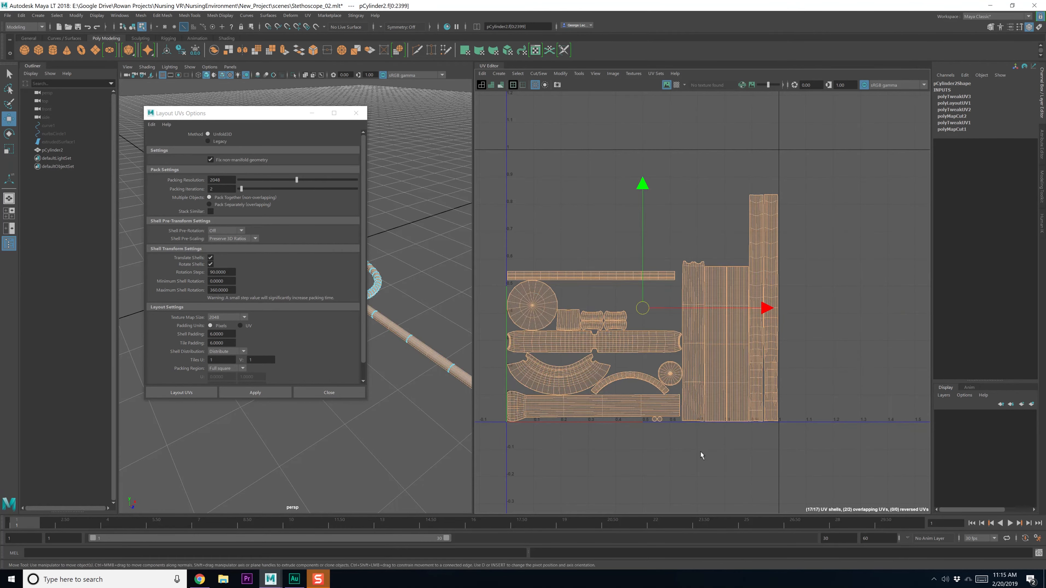
pyautogui.click(656, 424)
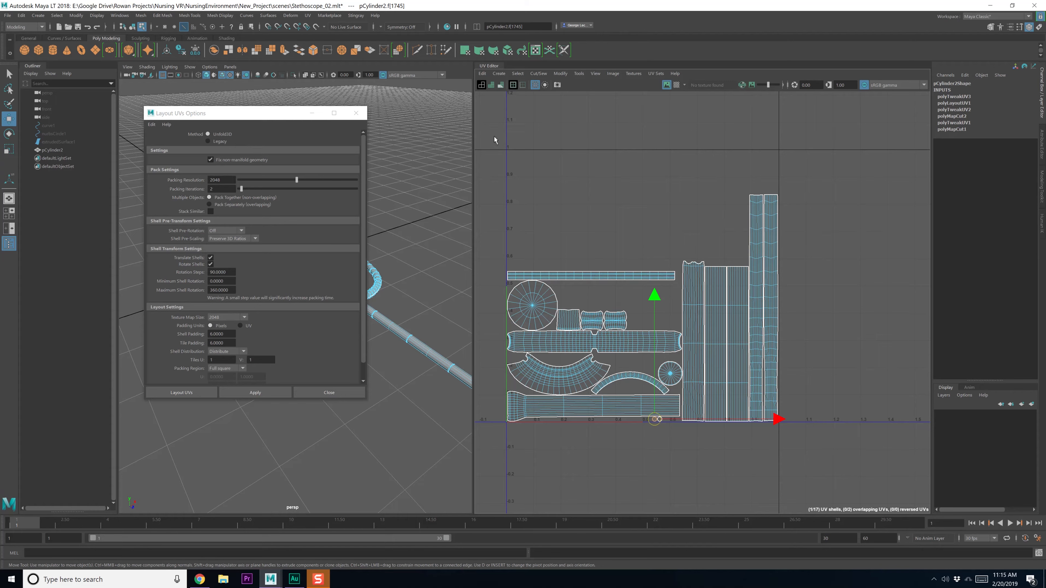
pyautogui.moveTo(494, 136); pyautogui.dragTo(845, 480)
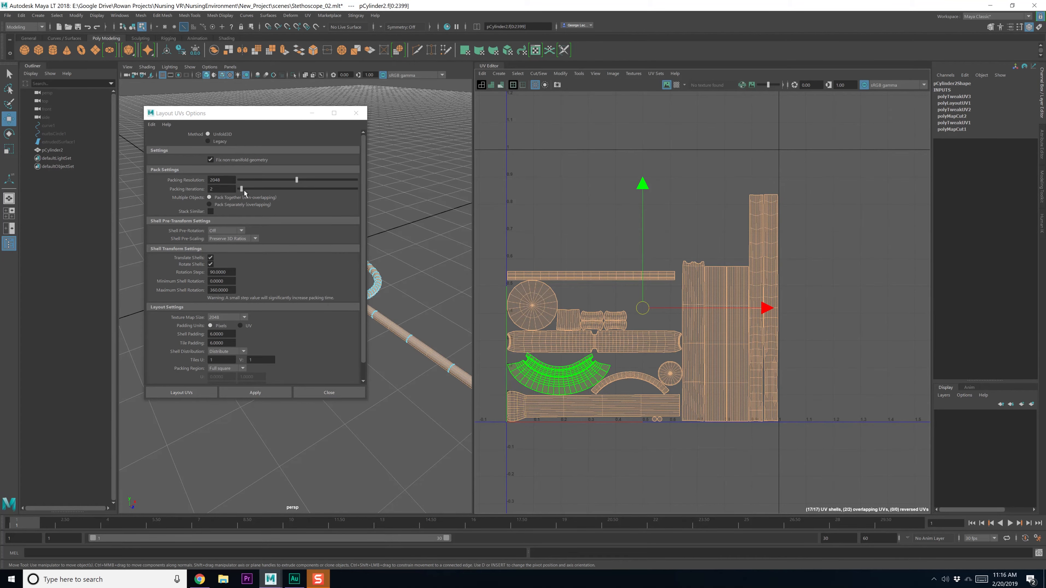
# Repack with Packing Iterations 4, save, and select the bottom tube shell
pyautogui.moveTo(246, 190); pyautogui.dragTo(247, 191)
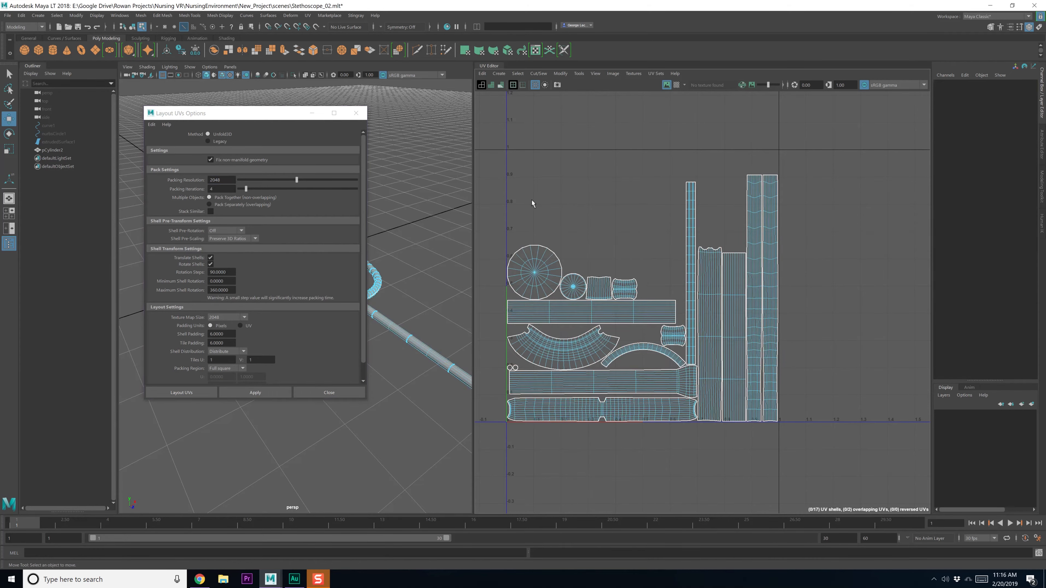
pyautogui.hotkey('ctrl', 's')
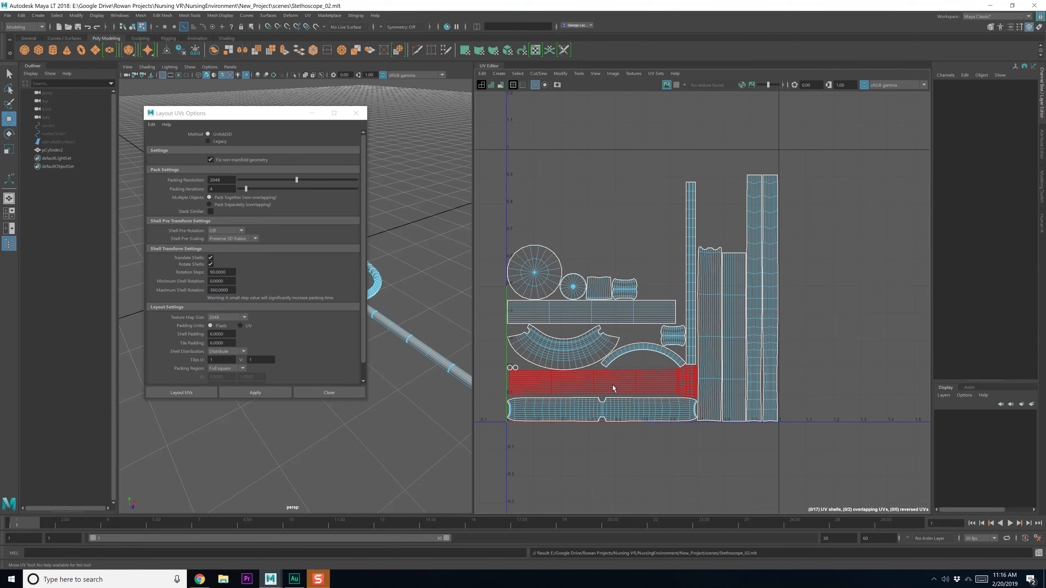
pyautogui.click(622, 381)
pyautogui.click(626, 418)
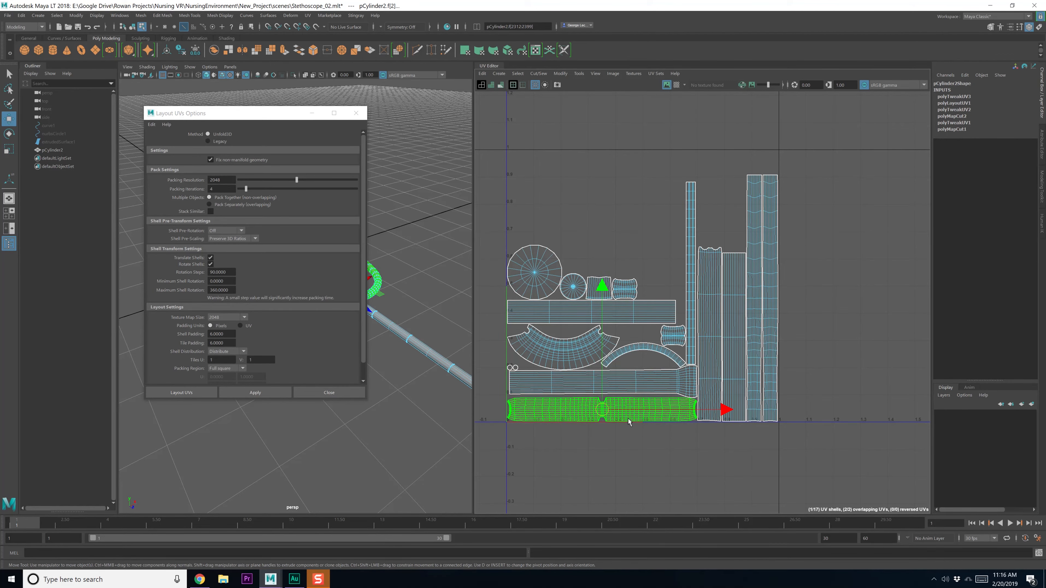
# Cut the bottom tube shell at the edge across its narrow waist
pyautogui.scroll(10, 611, 418)
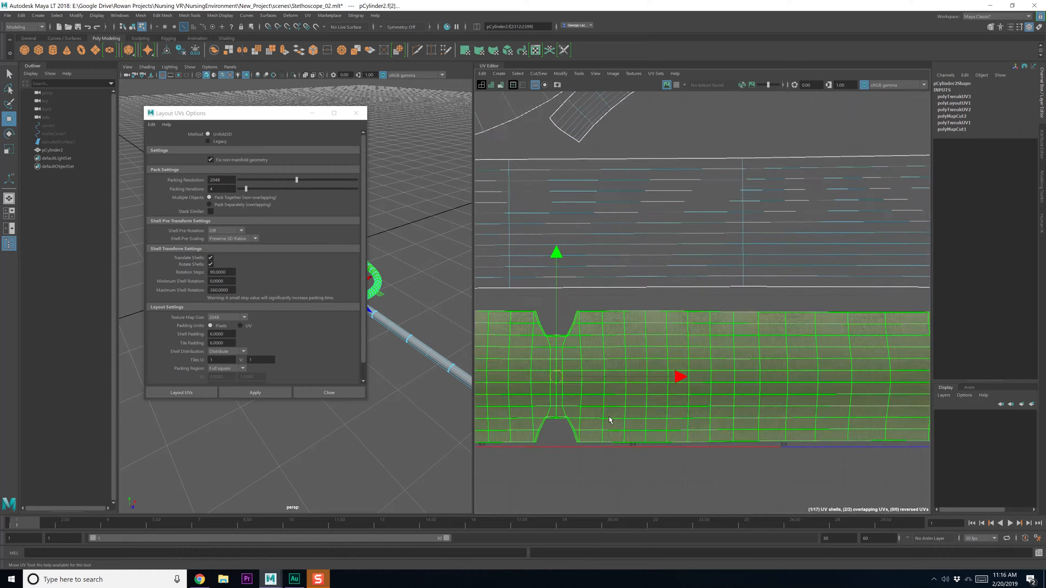
pyautogui.moveTo(593, 366); pyautogui.dragTo(593, 344, button='right')
pyautogui.click(556, 350)
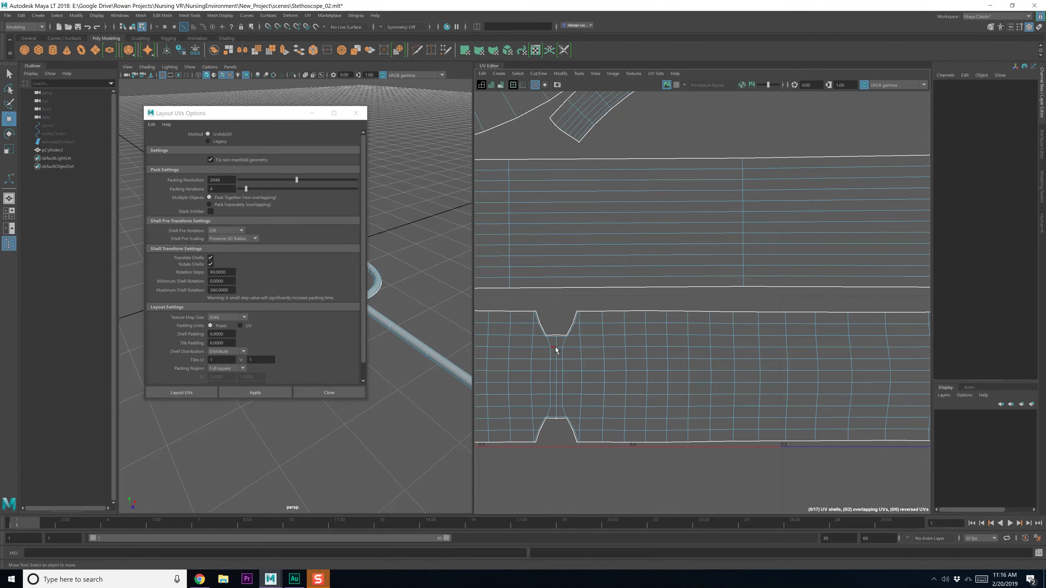
pyautogui.click(555, 346)
pyautogui.scroll(-10, 686, 414)
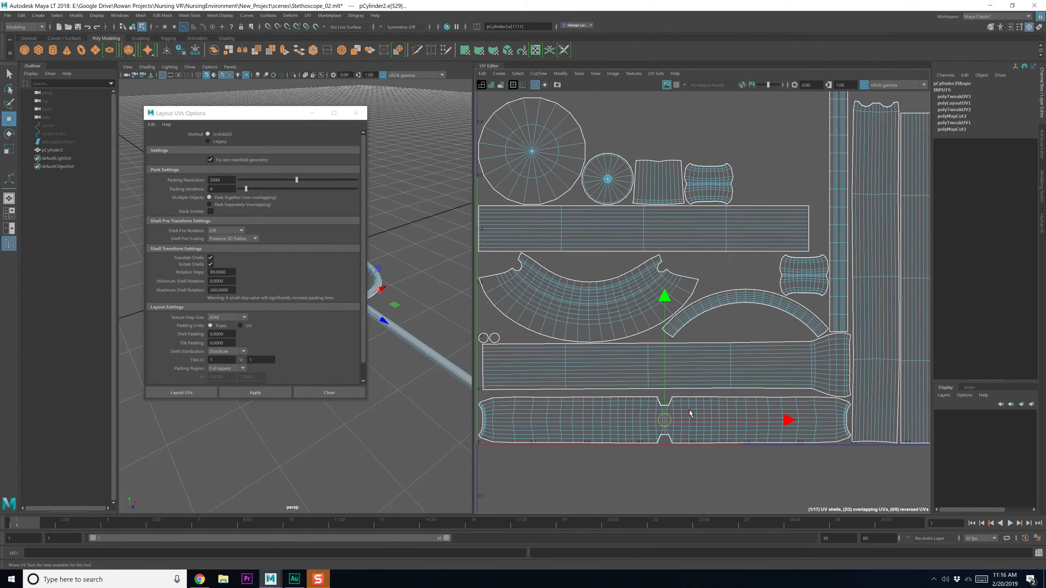
pyautogui.keyDown('alt'); pyautogui.moveTo(682, 412); pyautogui.dragTo(670, 396, button='middle'); pyautogui.keyUp('alt')
# Move one half of the split tube shell below the 0–1 square
pyautogui.keyDown('shift'); pyautogui.moveTo(694, 442); pyautogui.dragTo(644, 429, button='right'); pyautogui.keyUp('shift')
pyautogui.click(643, 405)
pyautogui.click(723, 407)
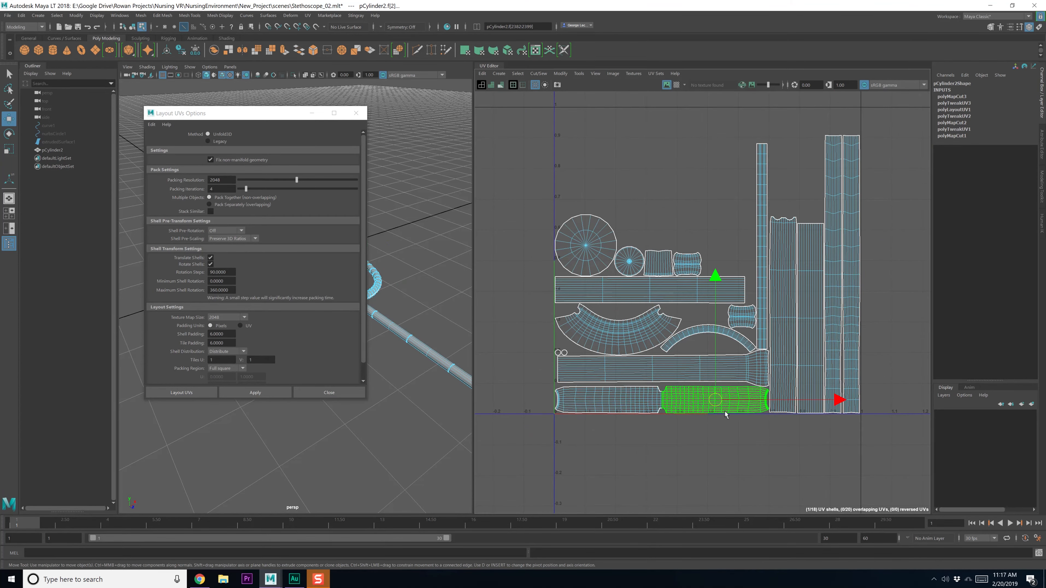
pyautogui.scroll(-2, 721, 464)
pyautogui.moveTo(719, 405); pyautogui.dragTo(659, 431)
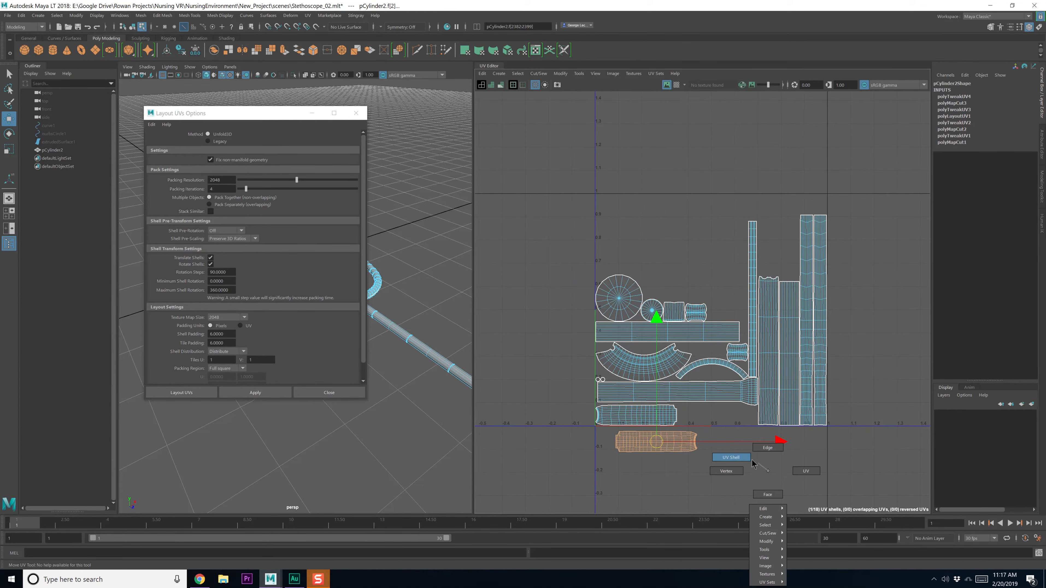
pyautogui.click(743, 385)
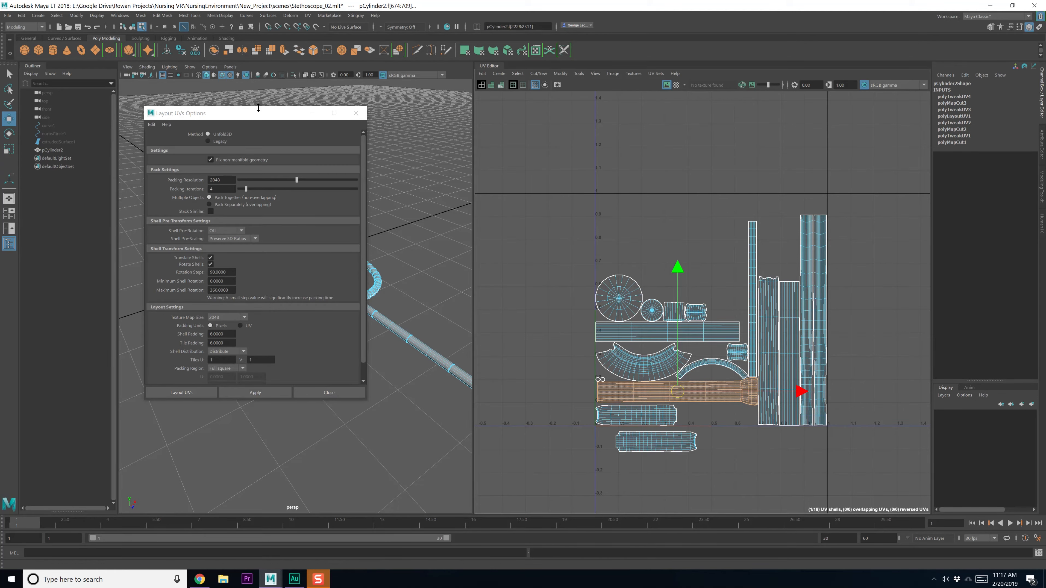
# Cut the tube's UV shell along a selected edge loop
pyautogui.moveTo(258, 118); pyautogui.dragTo(324, 97)
pyautogui.keyDown('alt'); pyautogui.moveTo(439, 441); pyautogui.dragTo(380, 395); pyautogui.keyUp('alt')
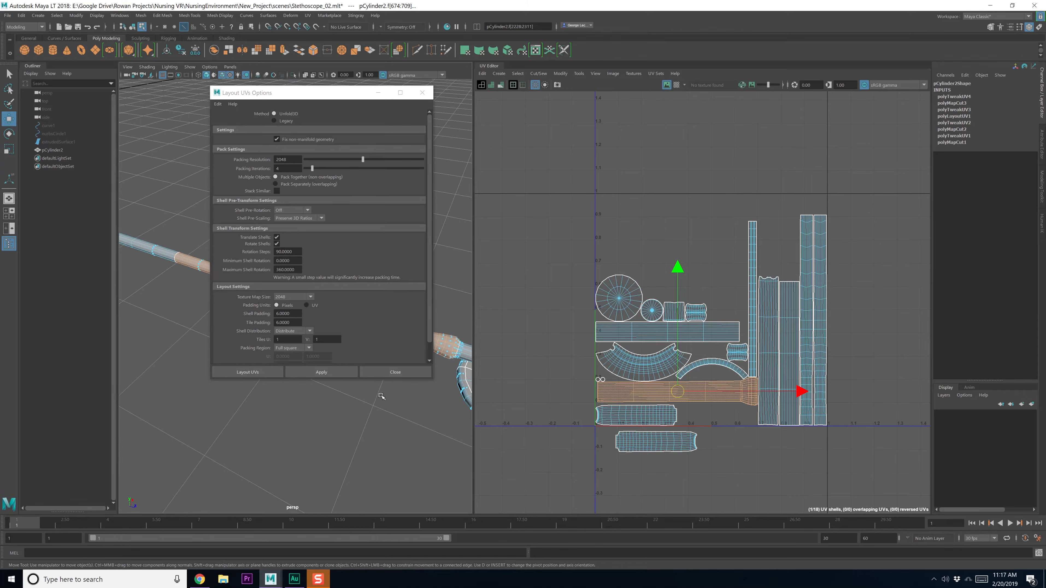
pyautogui.moveTo(329, 95); pyautogui.dragTo(571, 35)
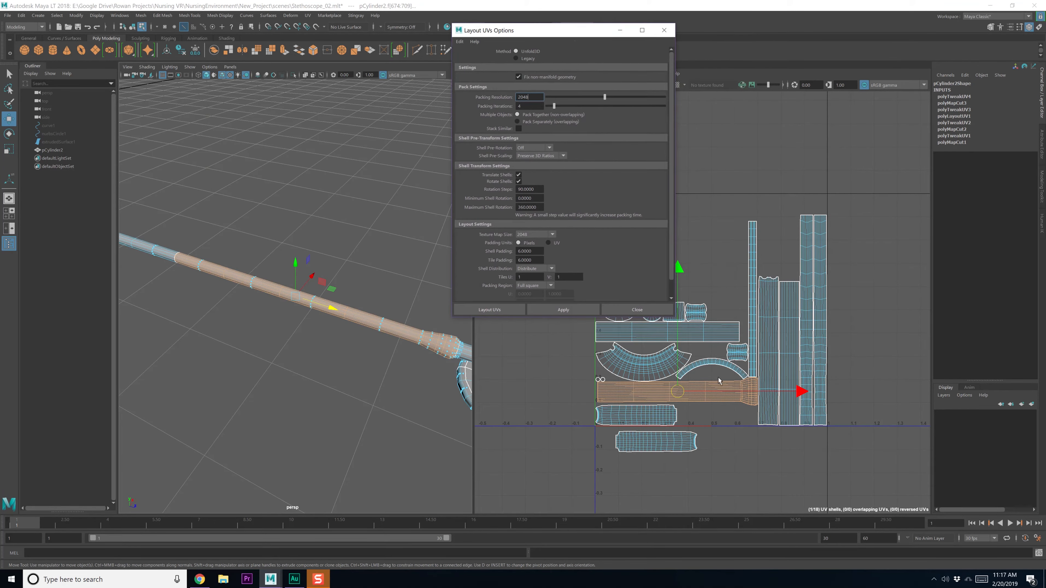
pyautogui.moveTo(702, 391); pyautogui.dragTo(702, 368, button='right')
pyautogui.scroll(3, 697, 392)
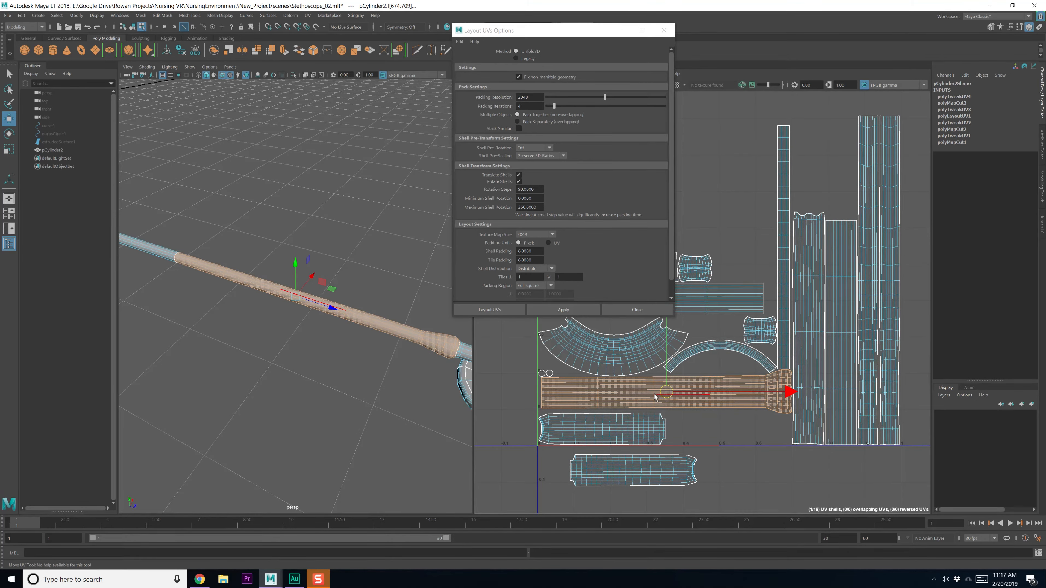
pyautogui.click(663, 402)
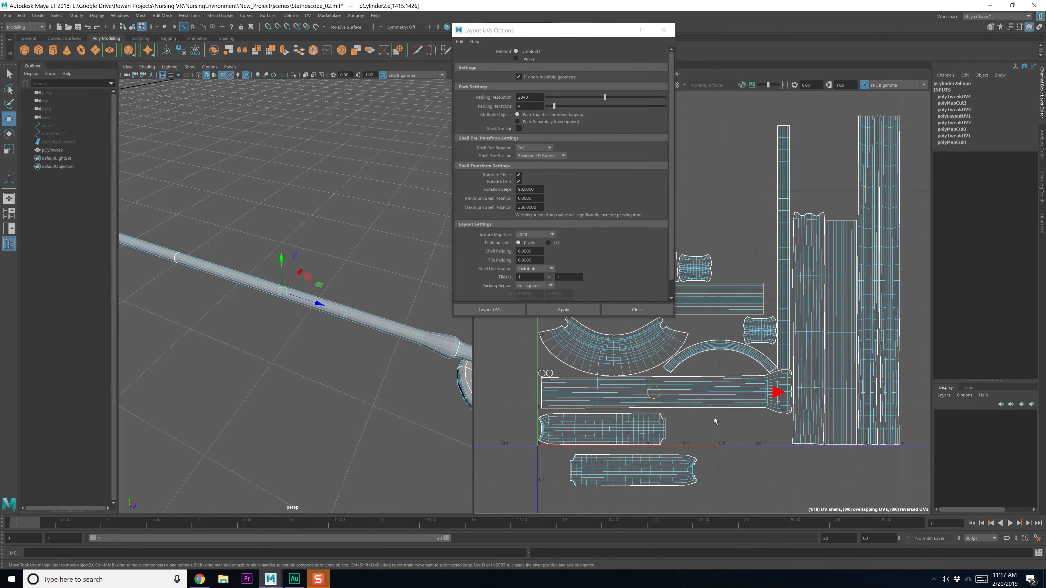
pyautogui.keyDown('alt'); pyautogui.moveTo(715, 421); pyautogui.dragTo(692, 438, button='middle'); pyautogui.keyUp('alt')
pyautogui.keyDown('shift'); pyautogui.rightClick(704, 455); pyautogui.keyUp('shift')
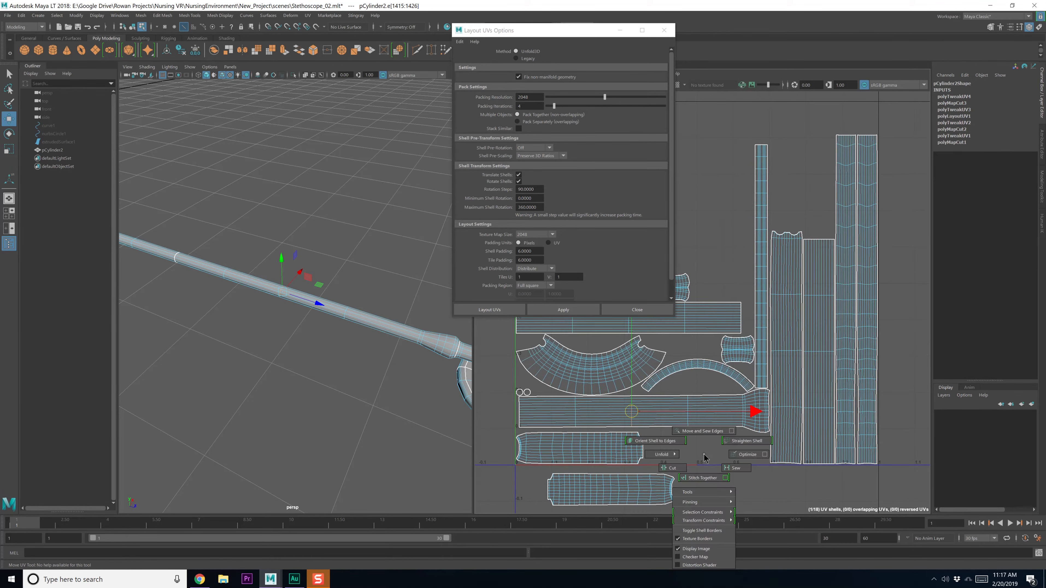
pyautogui.keyDown('shift'); pyautogui.moveTo(704, 456); pyautogui.dragTo(681, 472, button='right'); pyautogui.keyUp('shift')
pyautogui.scroll(-2, 722, 431)
# Cut the tall strip UV shell at a selected edge
pyautogui.moveTo(729, 437); pyautogui.dragTo(696, 424, button='right')
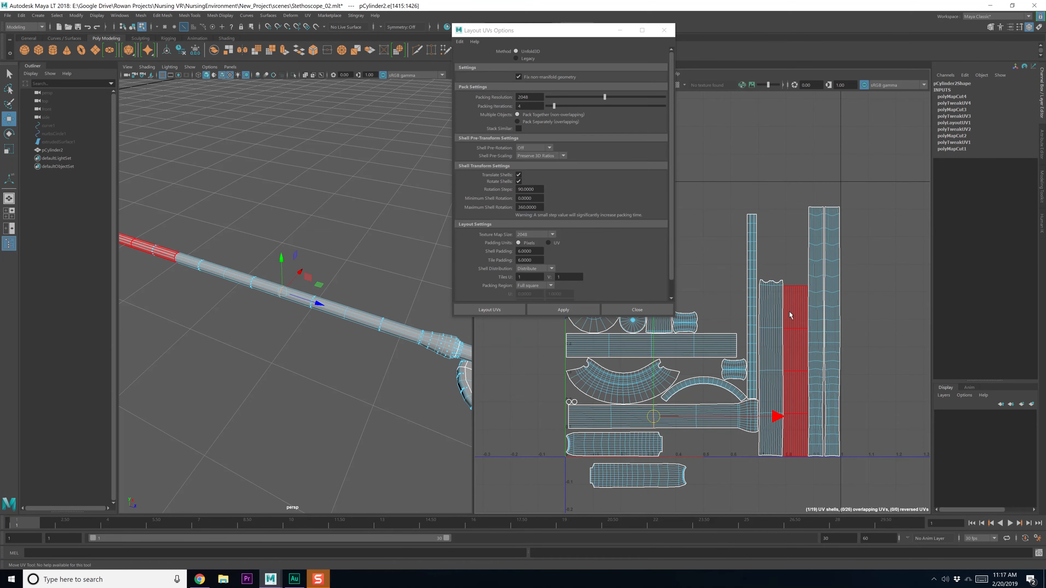
pyautogui.moveTo(775, 372); pyautogui.dragTo(777, 350, button='right')
pyautogui.scroll(1, 809, 371)
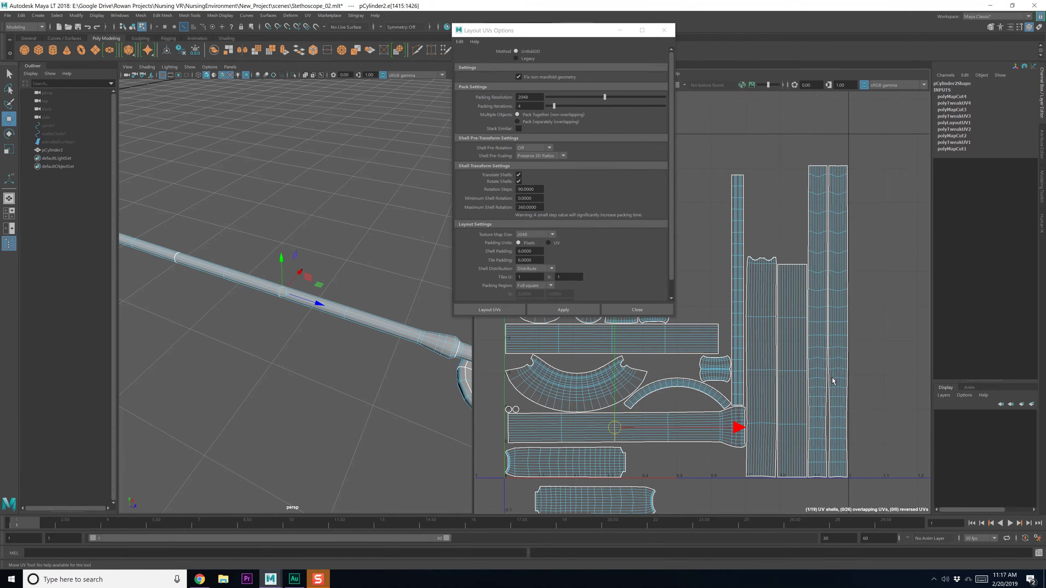
pyautogui.scroll(3, 836, 321)
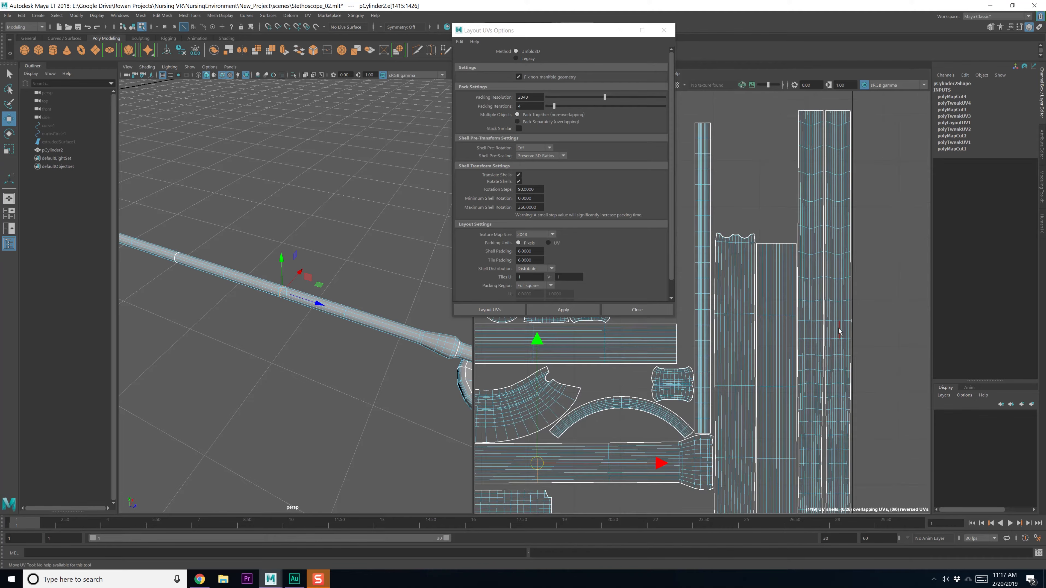
pyautogui.click(837, 317)
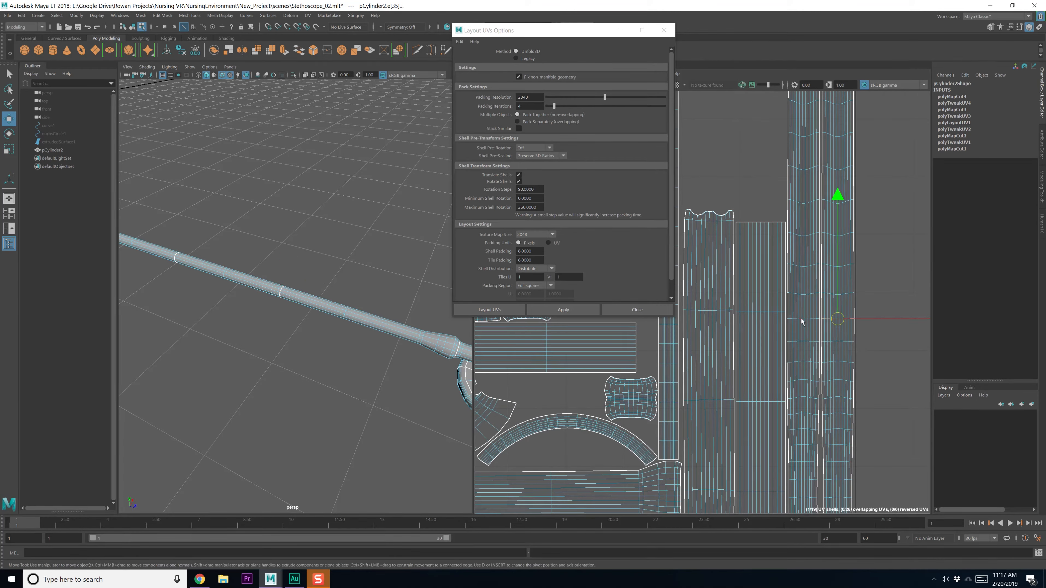
pyautogui.scroll(-3, 801, 354)
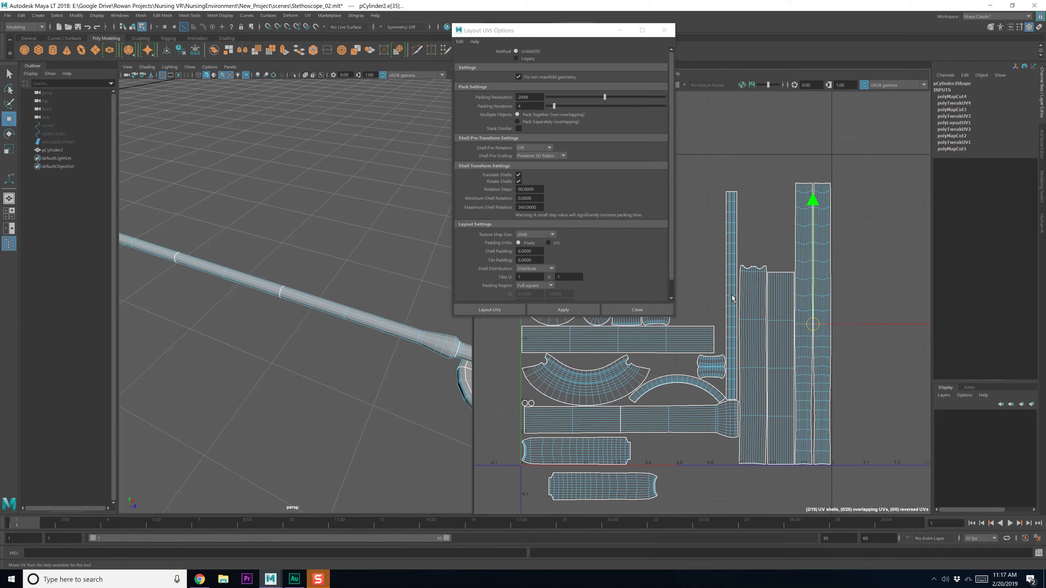
pyautogui.scroll(4, 731, 295)
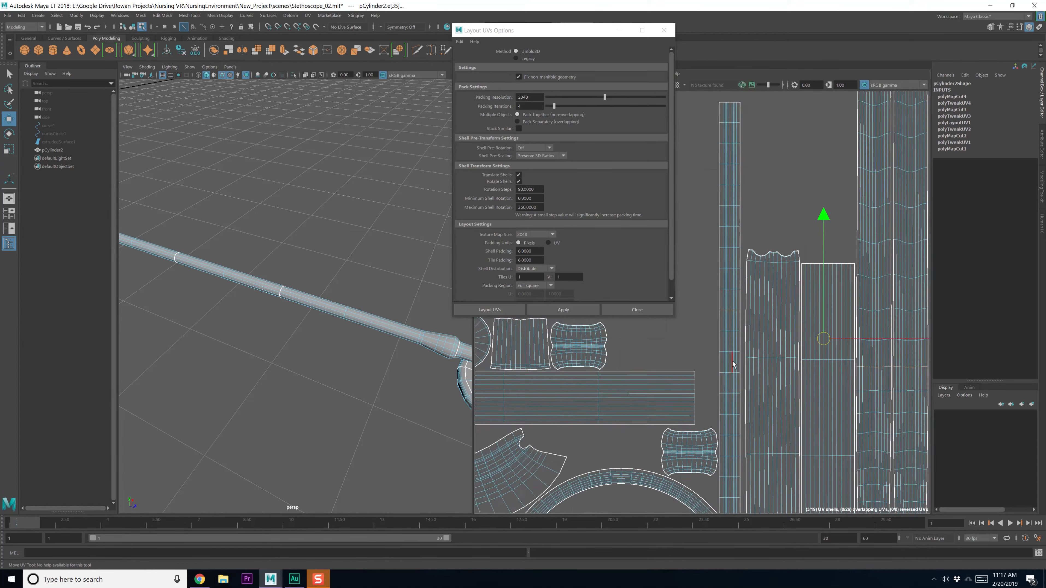
pyautogui.scroll(-4, 732, 361)
pyautogui.keyDown('alt'); pyautogui.moveTo(750, 374); pyautogui.dragTo(747, 333, button='middle'); pyautogui.keyUp('alt')
pyautogui.keyDown('shift'); pyautogui.moveTo(747, 234); pyautogui.dragTo(737, 259, button='right'); pyautogui.keyUp('shift')
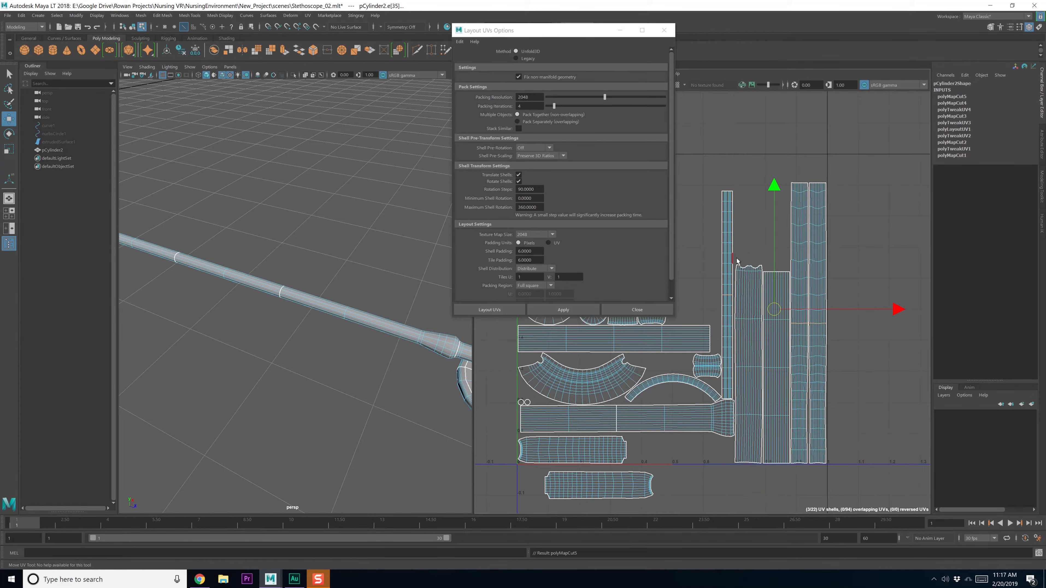
pyautogui.scroll(-3, 737, 267)
# Select all 22 UV shells, orient them upright, and open the Layout UVs options
pyautogui.keyDown('alt'); pyautogui.moveTo(696, 275); pyautogui.dragTo(765, 296, button='middle'); pyautogui.keyUp('alt')
pyautogui.moveTo(765, 296); pyautogui.dragTo(744, 285, button='right')
pyautogui.scroll(-2, 743, 285)
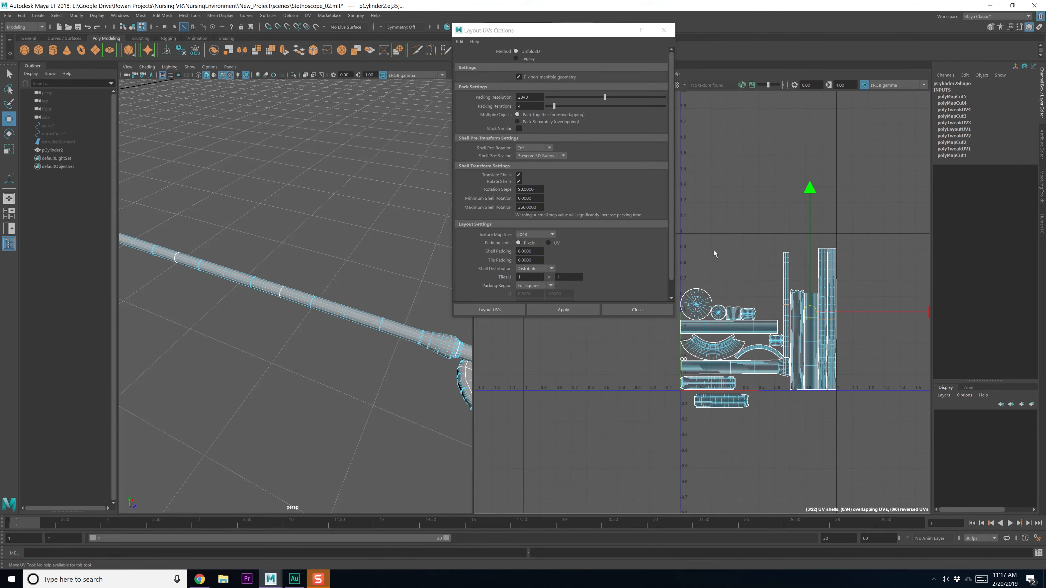
pyautogui.scroll(-2, 714, 250)
pyautogui.moveTo(691, 247); pyautogui.dragTo(845, 413)
pyautogui.scroll(1, 790, 366)
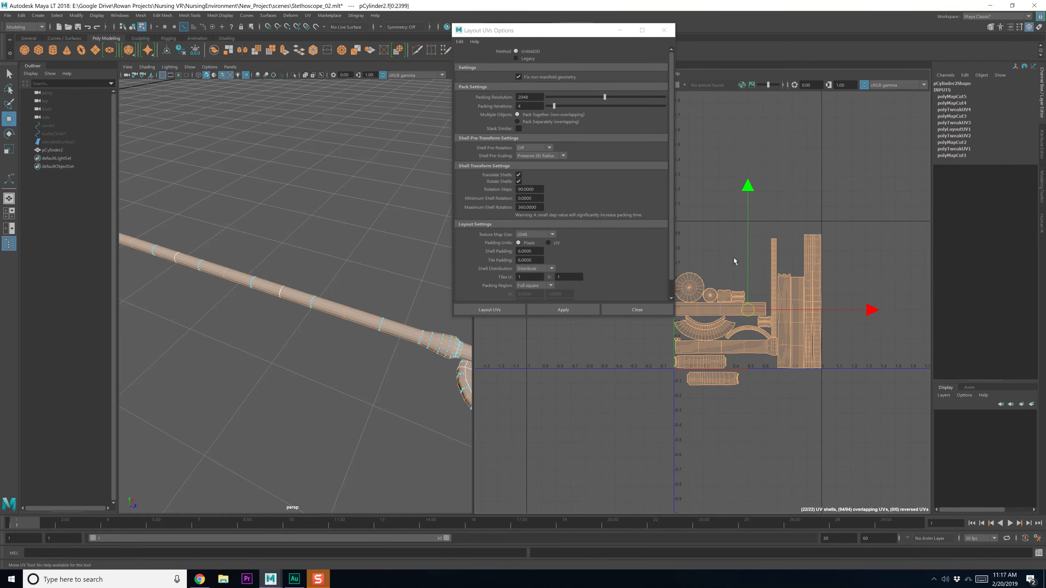
pyautogui.keyDown('shift'); pyautogui.moveTo(734, 259); pyautogui.dragTo(647, 261, button='right'); pyautogui.keyUp('shift')
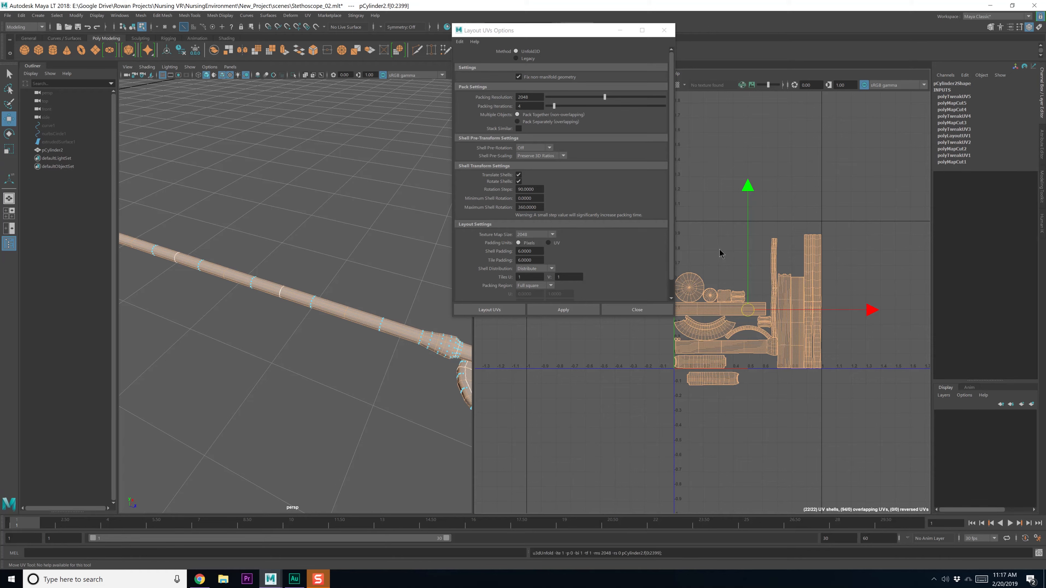
pyautogui.keyDown('shift'); pyautogui.moveTo(719, 253); pyautogui.dragTo(715, 365, button='right'); pyautogui.keyUp('shift')
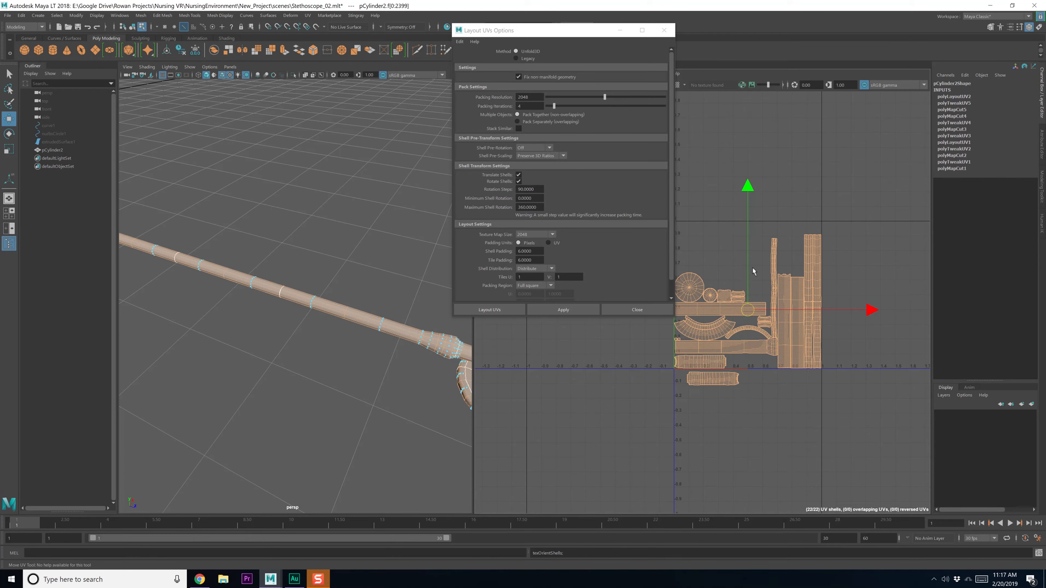
pyautogui.keyDown('shift'); pyautogui.moveTo(744, 251); pyautogui.dragTo(705, 269, button='right'); pyautogui.keyUp('shift')
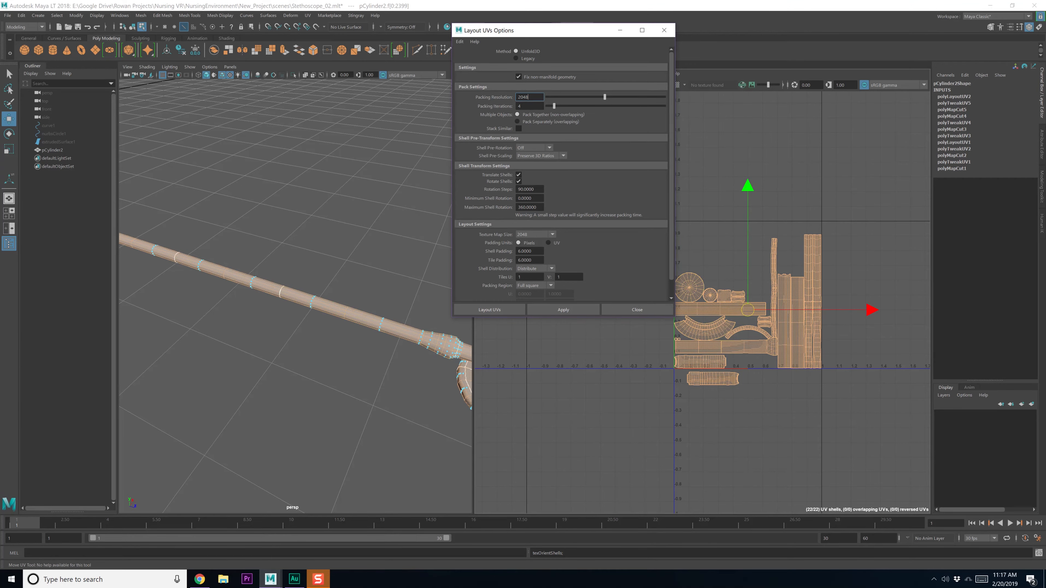
# Apply Layout UVs to pack all 22 shells into the 0–1 square, then close the options
pyautogui.click(541, 311)
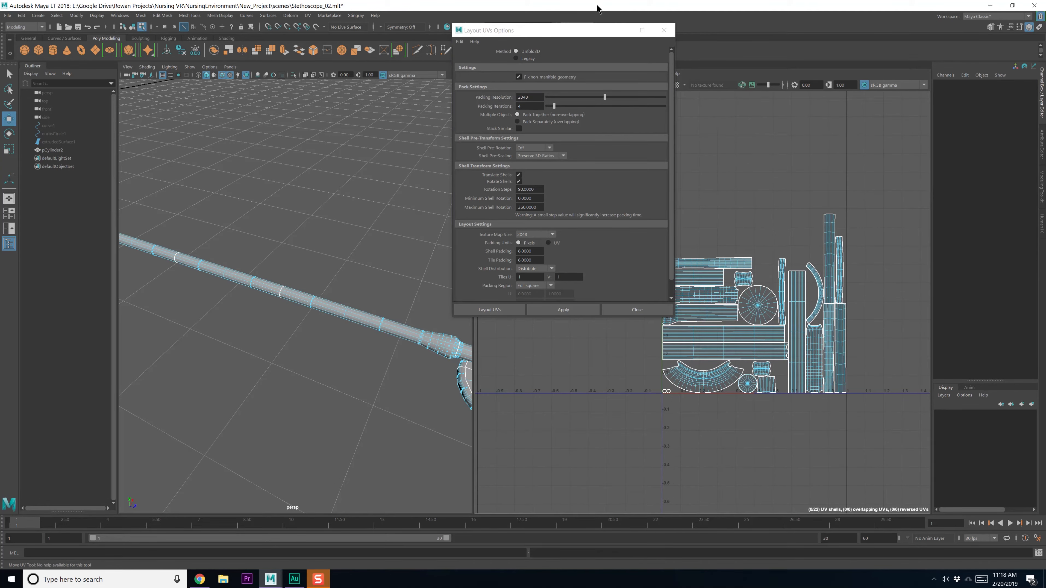
pyautogui.moveTo(586, 35); pyautogui.dragTo(493, 37)
pyautogui.scroll(3, 781, 319)
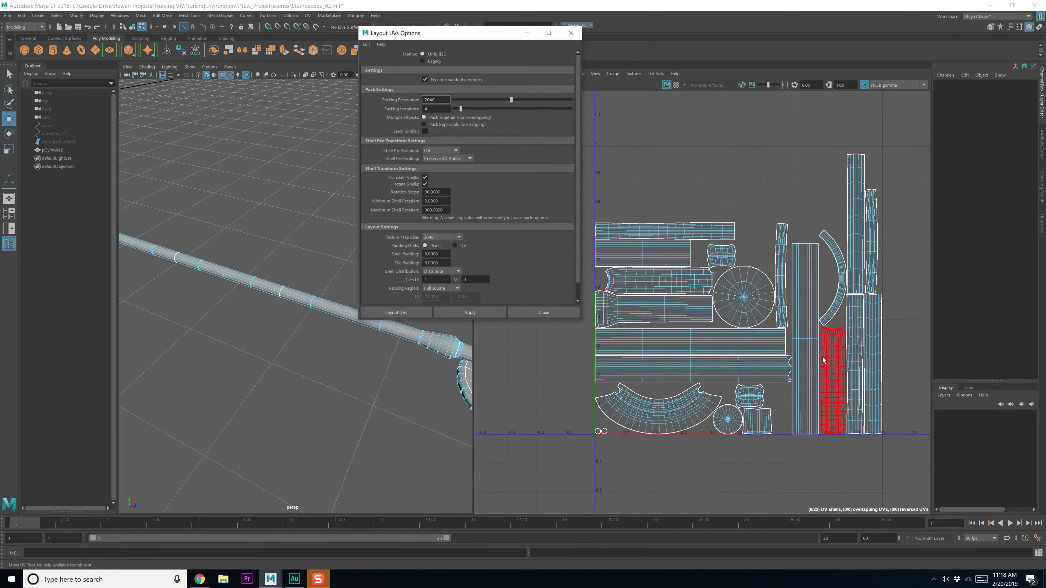
pyautogui.click(570, 34)
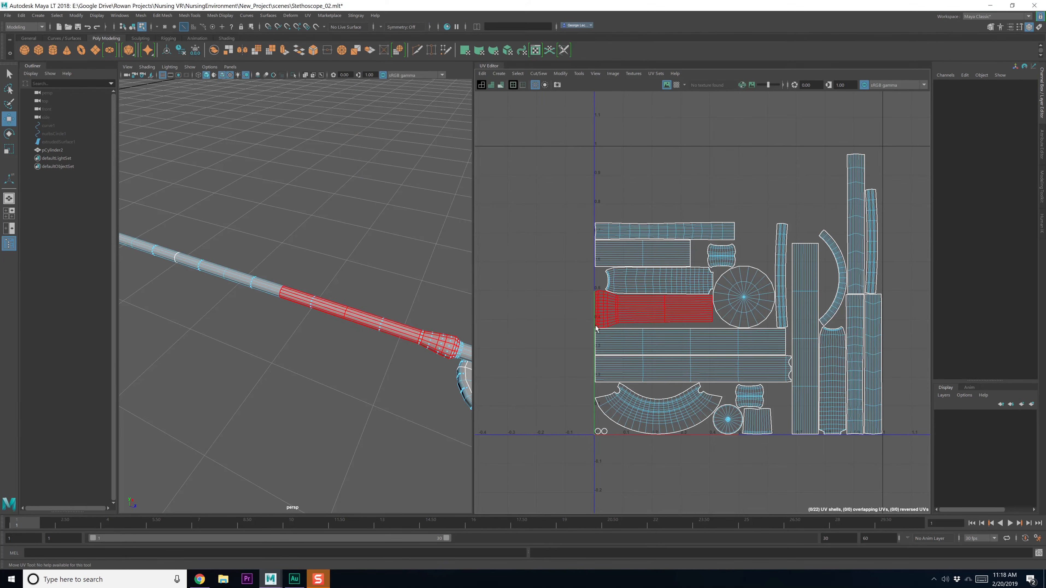
# Return to object mode, save the scene, and delete the mesh's construction history via Delete by Type
pyautogui.scroll(-2, 600, 358)
pyautogui.press('F8')
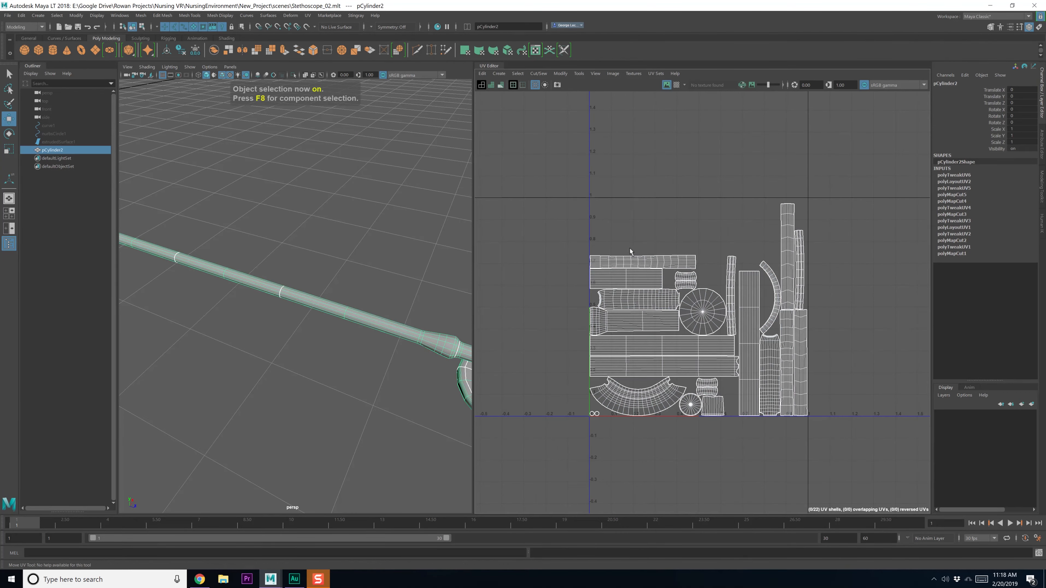
pyautogui.hotkey('ctrl', 's')
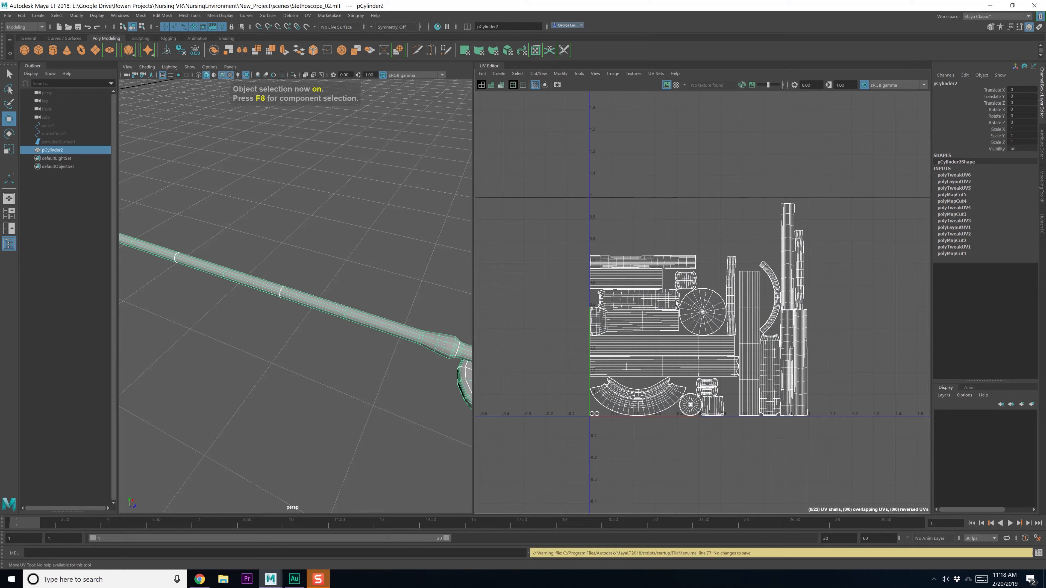
pyautogui.click(22, 16)
pyautogui.moveTo(69, 115)
pyautogui.click(157, 121)
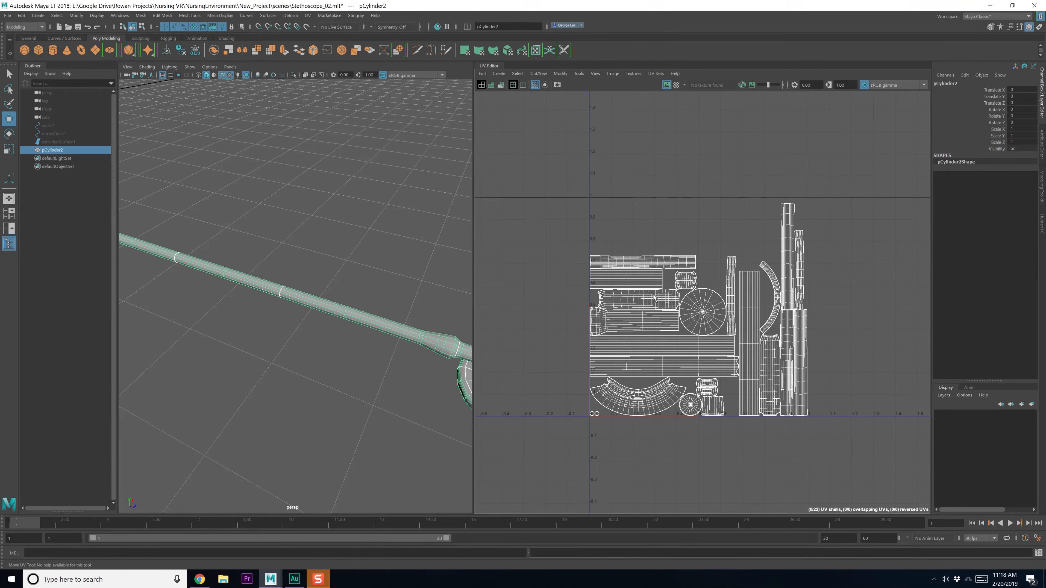
pyautogui.scroll(10, 696, 337)
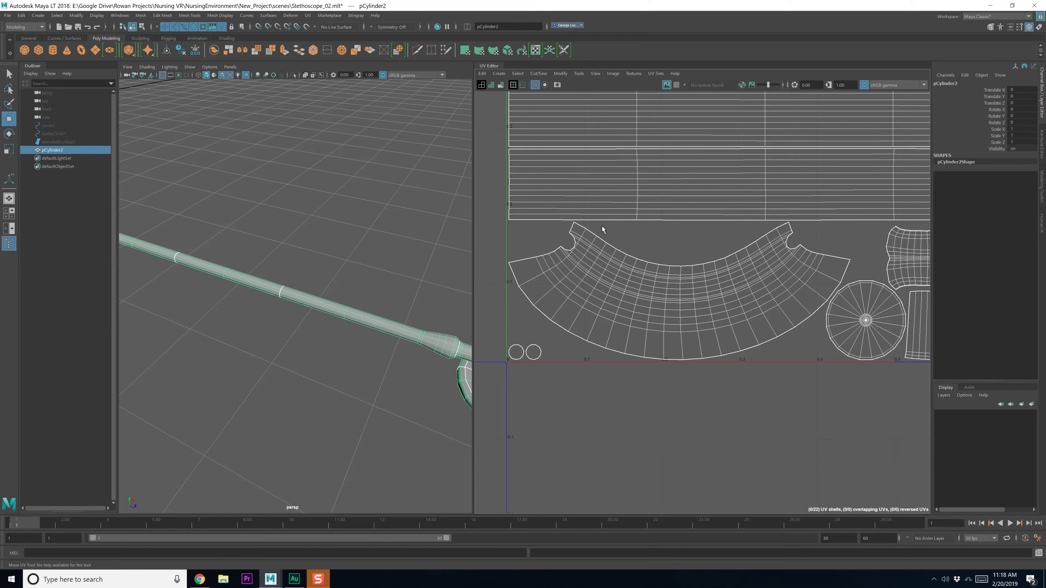
# Check that all UV shells are still packed, then return to object mode and save
pyautogui.keyDown('alt'); pyautogui.moveTo(777, 248); pyautogui.dragTo(699, 252, button='middle'); pyautogui.keyUp('alt')
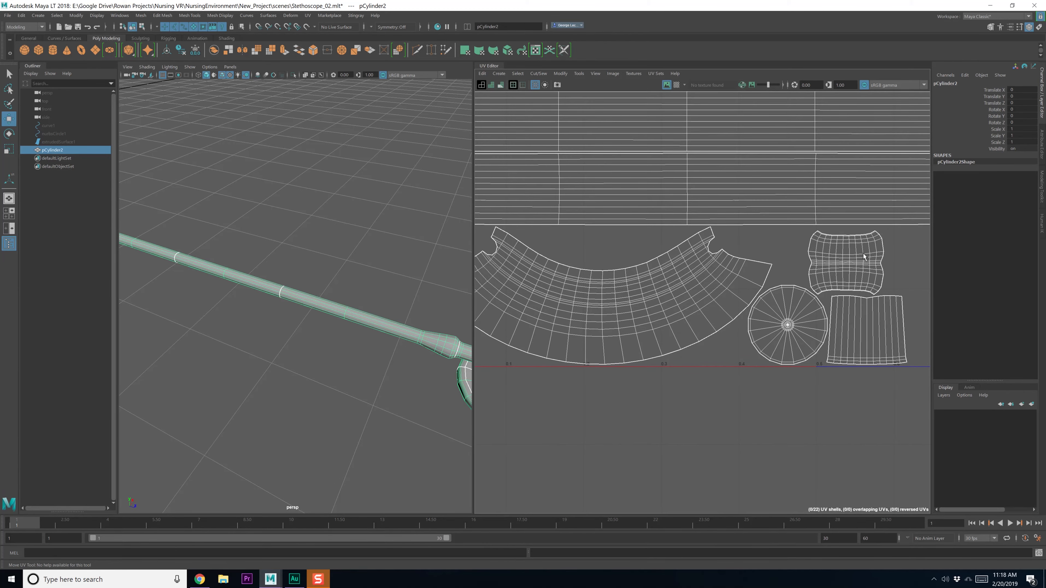
pyautogui.scroll(-6, 767, 313)
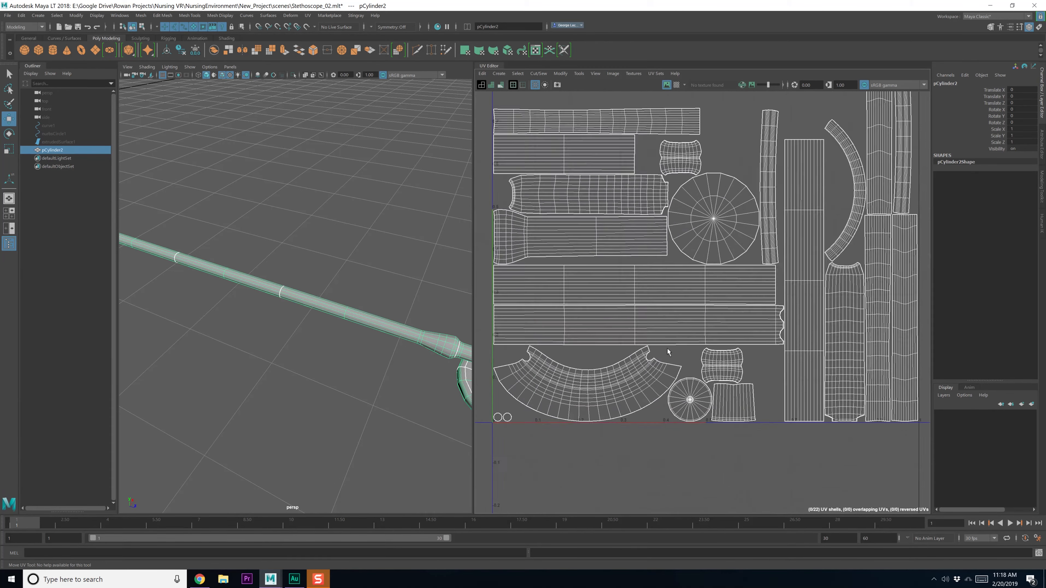
pyautogui.scroll(5, 682, 288)
pyautogui.scroll(-6, 742, 303)
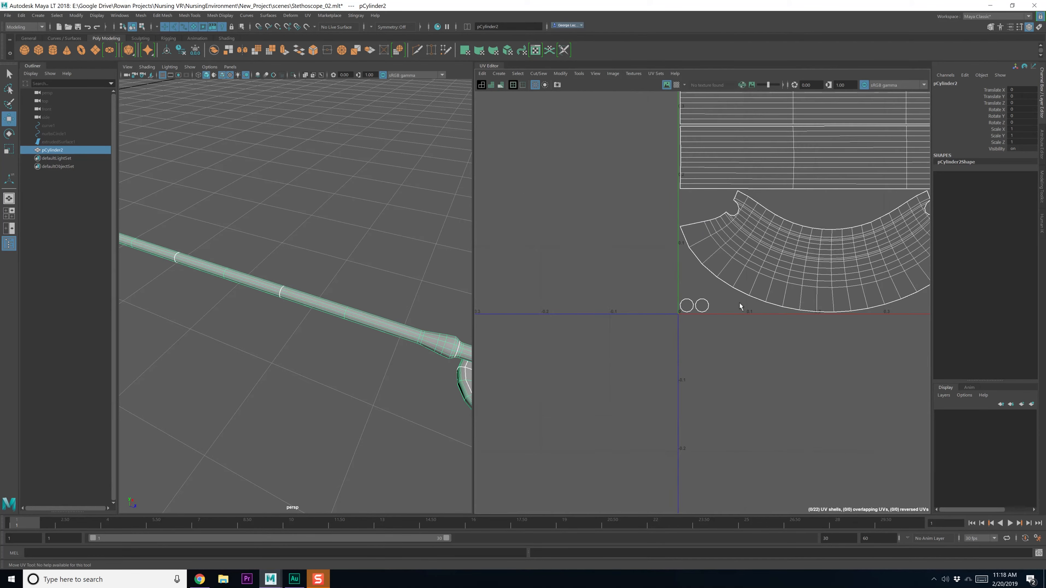
pyautogui.keyDown('alt'); pyautogui.moveTo(805, 235); pyautogui.dragTo(674, 320, button='middle'); pyautogui.keyUp('alt')
pyautogui.moveTo(686, 265); pyautogui.dragTo(661, 257, button='right')
pyautogui.scroll(-7, 661, 257)
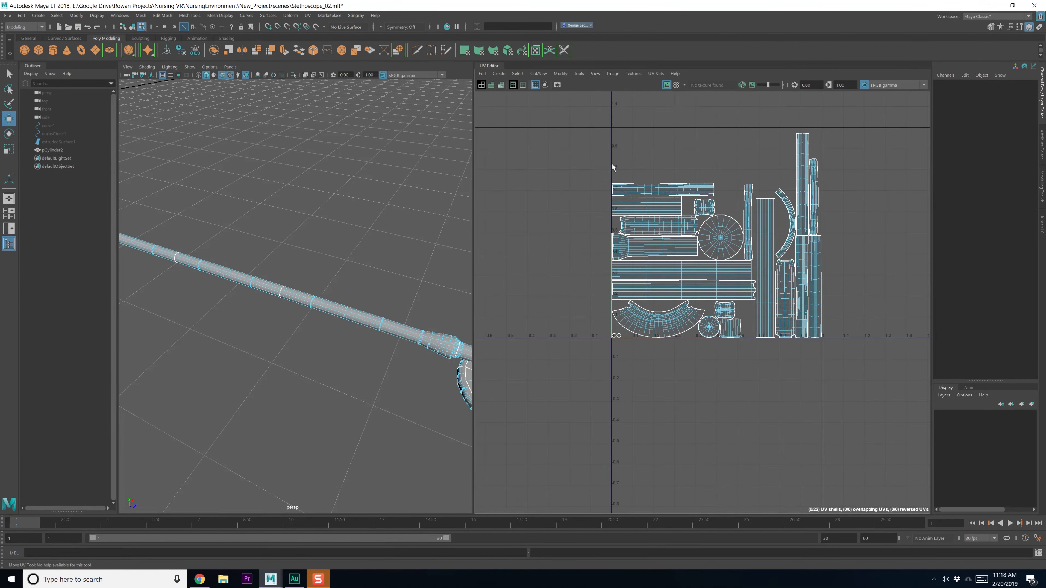
pyautogui.moveTo(579, 114); pyautogui.dragTo(864, 411)
pyautogui.moveTo(674, 233); pyautogui.dragTo(618, 250, button='right')
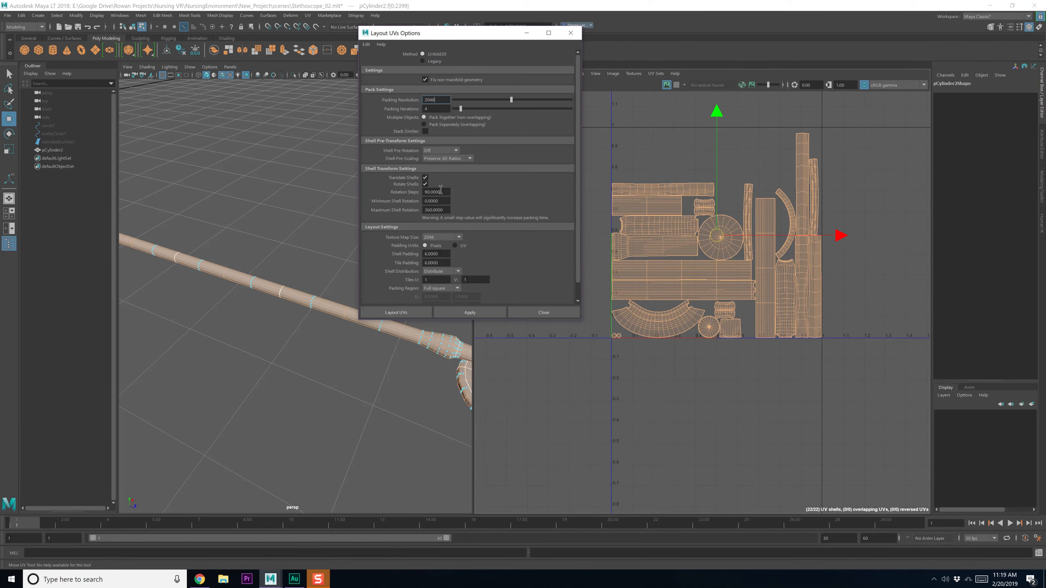
pyautogui.scroll(-2, 443, 255)
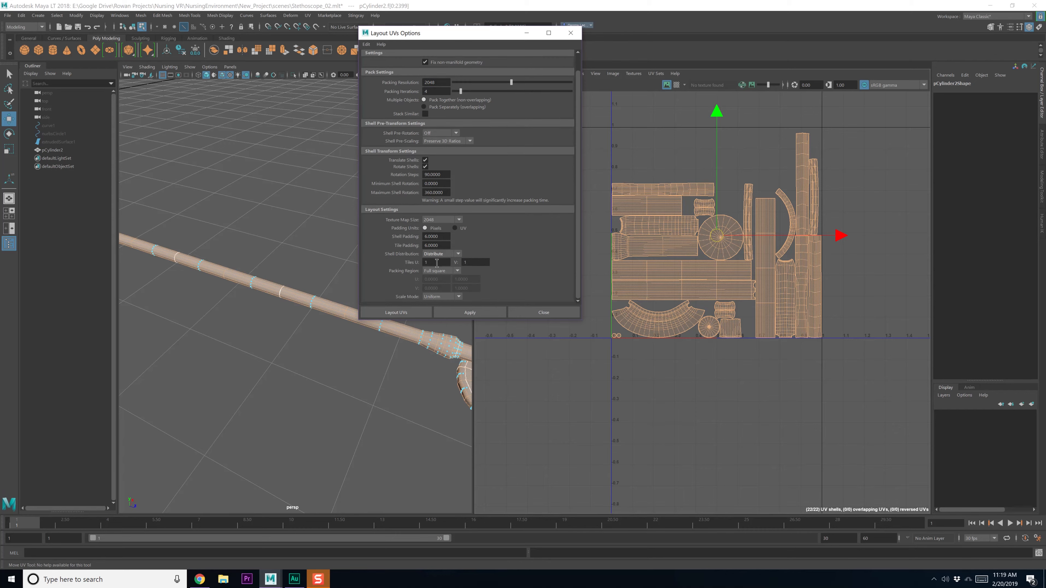
pyautogui.click(554, 311)
pyautogui.press('F8')
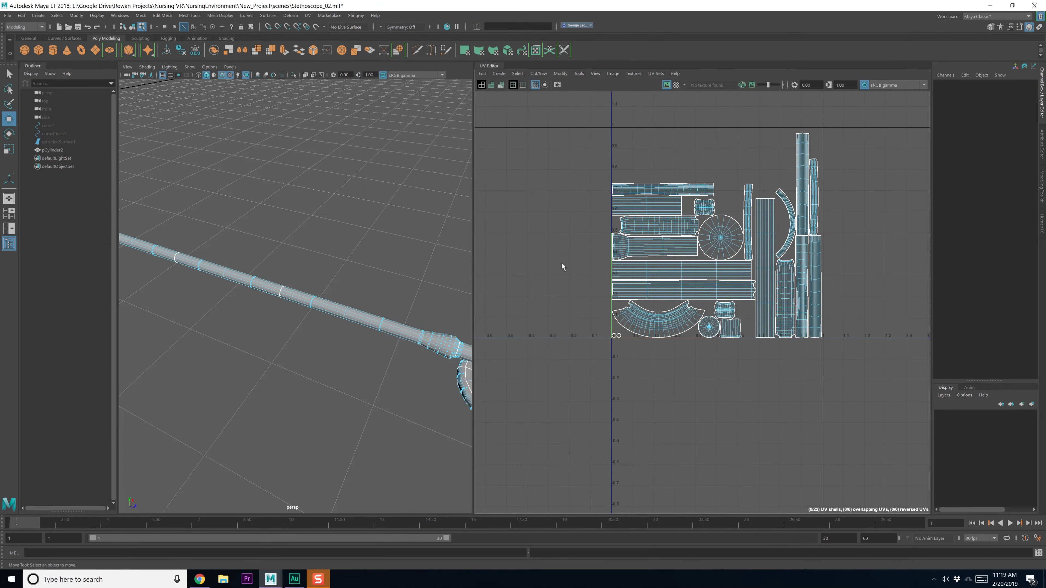
pyautogui.hotkey('ctrl', 's')
pyautogui.scroll(-3, 536, 266)
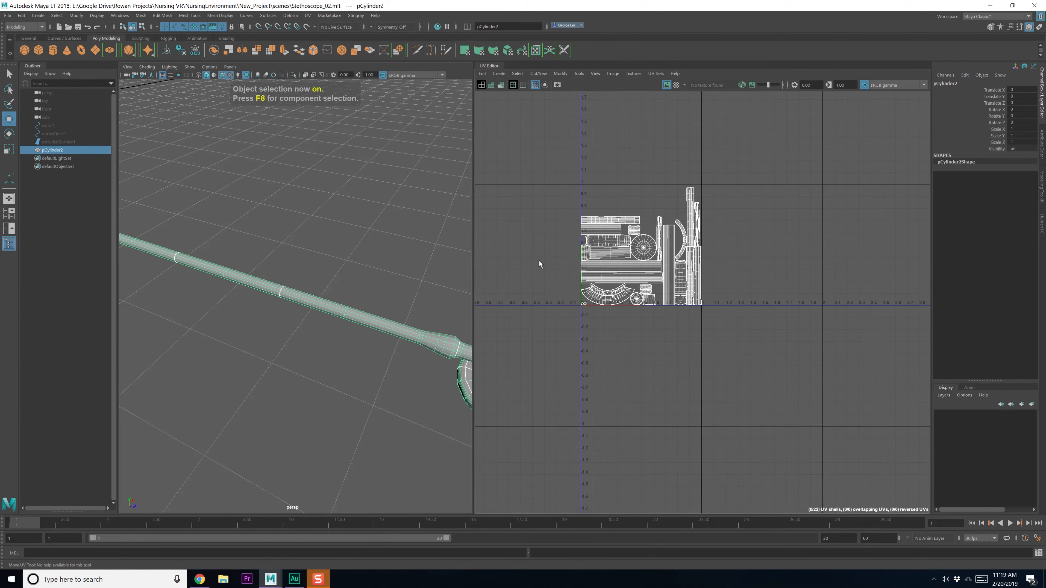
# Rename pCylinder2 to 'Stethoscope', save, and bring up the Assign New Material choices
pyautogui.doubleClick(979, 82)
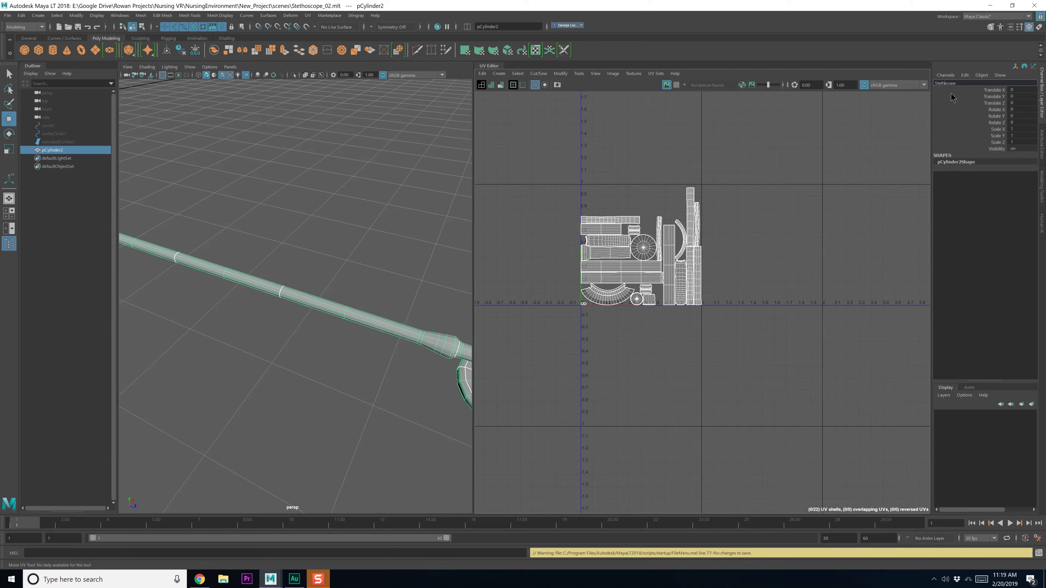
pyautogui.press('Return')
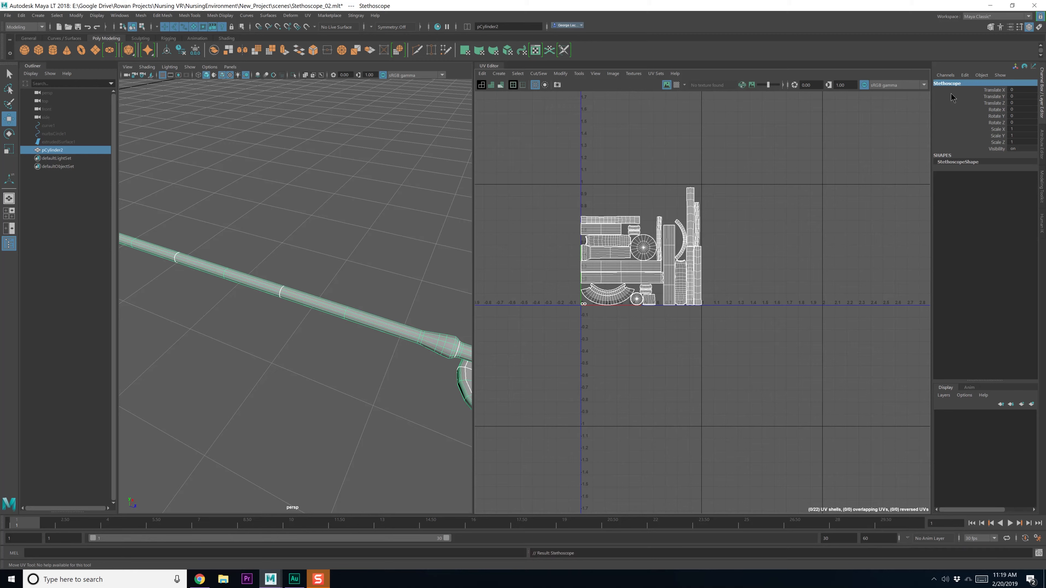
pyautogui.hotkey('ctrl', 's')
pyautogui.moveTo(363, 322); pyautogui.dragTo(373, 514, button='right')
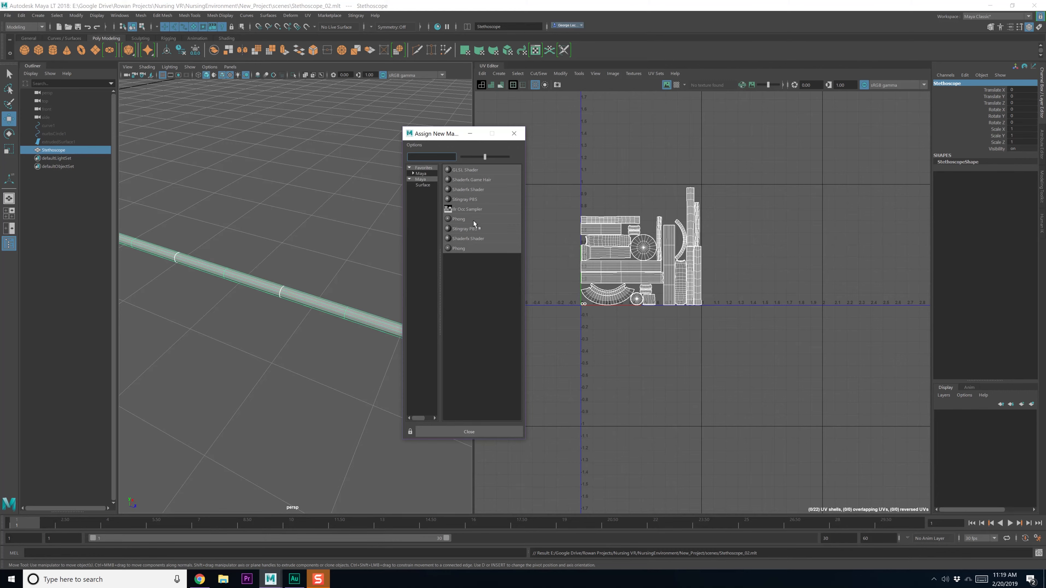
# Assign a new Phong material, rename it 'Stethoscope_M', and save the scene
pyautogui.click(463, 221)
pyautogui.click(940, 83)
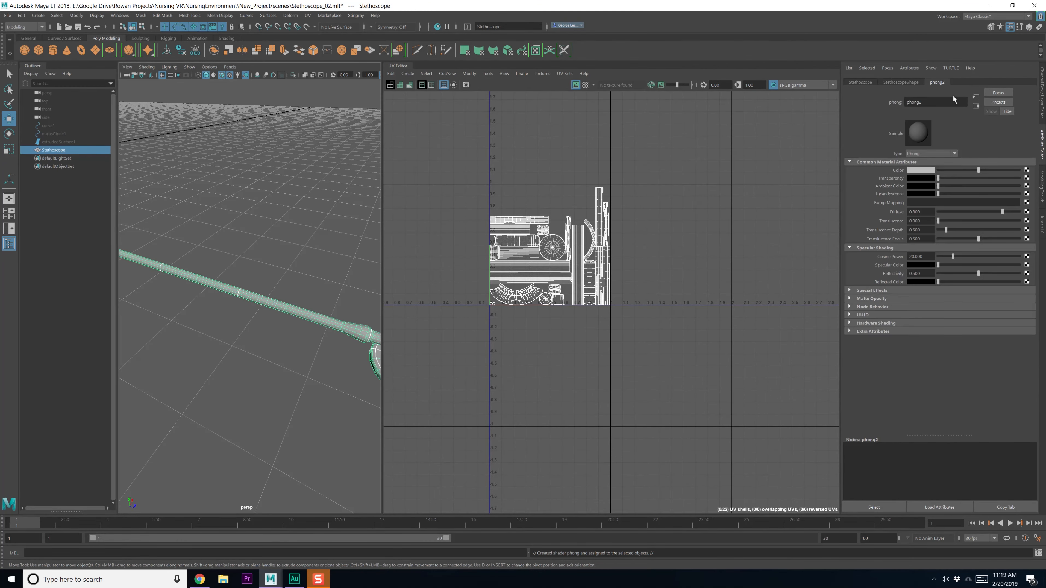
pyautogui.doubleClick(932, 102)
pyautogui.write('Stethoscope_M')
pyautogui.press('Return')
pyautogui.hotkey('ctrl', 's')
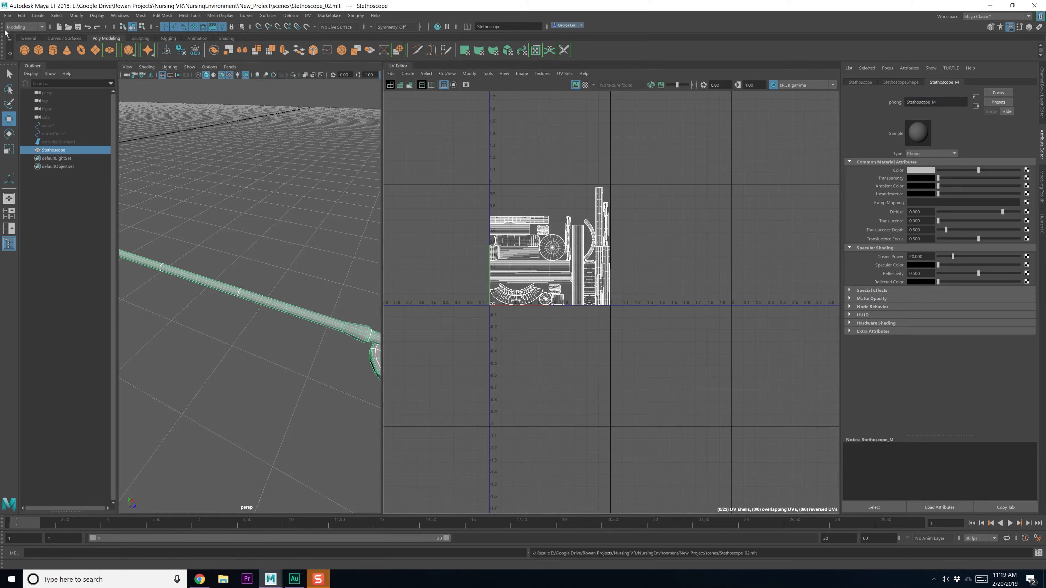
# Delete the stethoscope's construction history and reselect it in the view
pyautogui.click(21, 15)
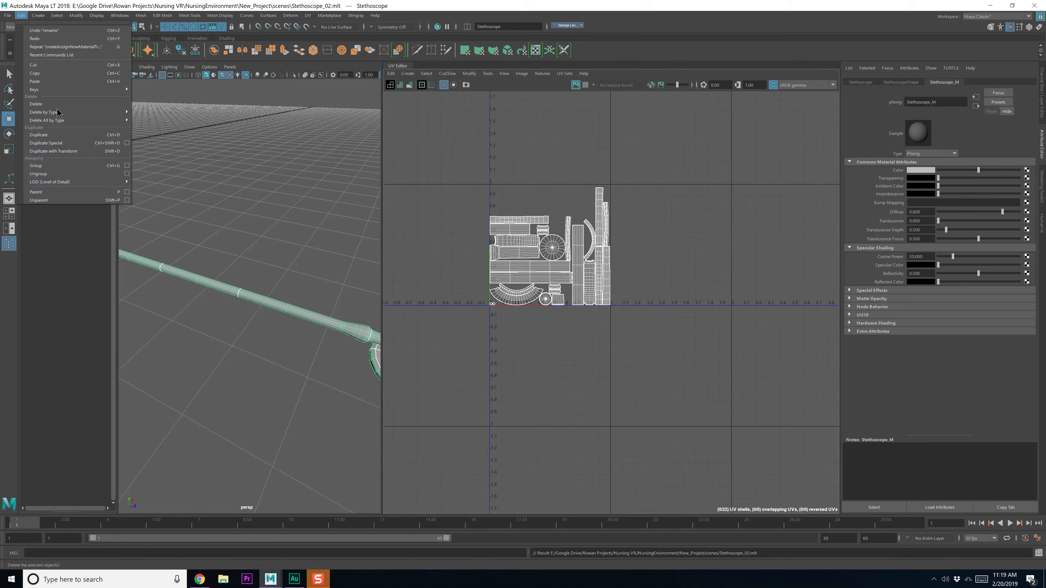
pyautogui.moveTo(58, 112)
pyautogui.click(159, 119)
pyautogui.scroll(-10, 230, 357)
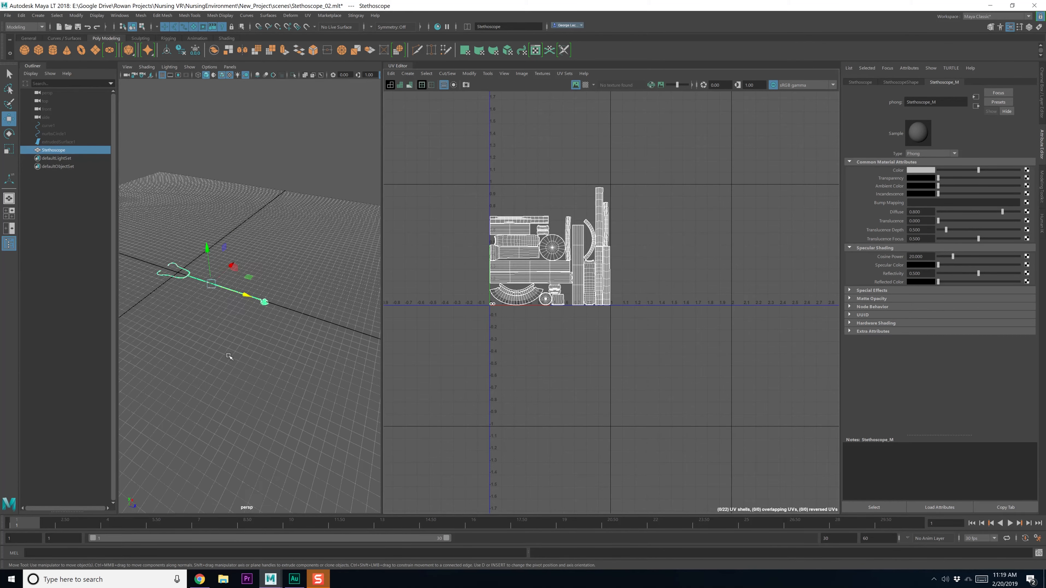
pyautogui.scroll(4, 228, 357)
pyautogui.keyDown('alt'); pyautogui.moveTo(226, 355); pyautogui.dragTo(279, 380, button='middle'); pyautogui.keyUp('alt')
pyautogui.click(273, 369)
pyautogui.keyDown('alt'); pyautogui.moveTo(278, 379); pyautogui.dragTo(289, 339); pyautogui.keyUp('alt')
pyautogui.click(263, 297)
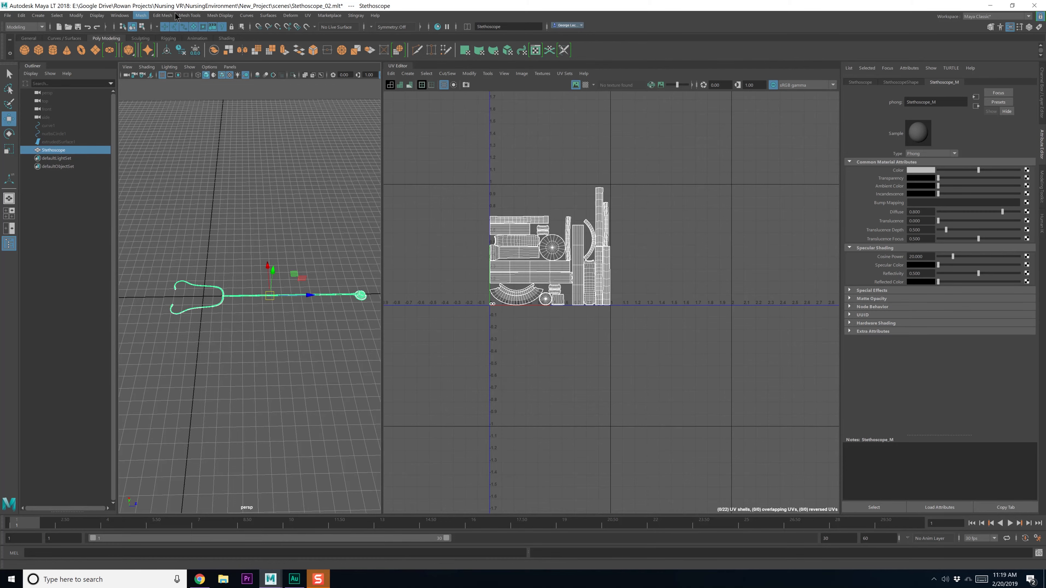
# Open Preferences from Windows > Settings/Preferences at the Settings category
pyautogui.click(126, 16)
pyautogui.moveTo(165, 94)
pyautogui.click(239, 99)
pyautogui.click(234, 223)
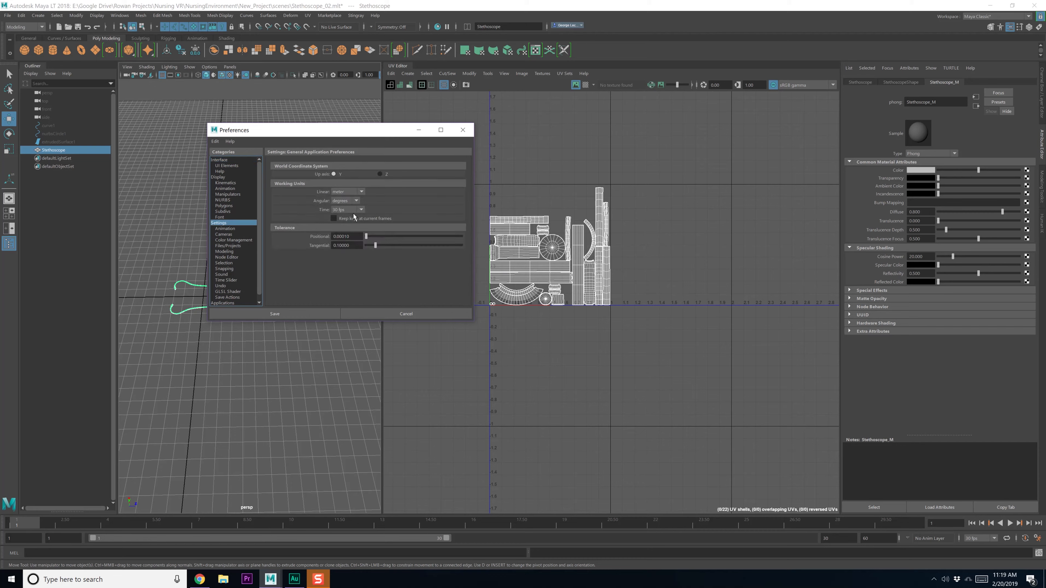
# Save and close Preferences, then scale the stethoscope down uniformly
pyautogui.click(463, 129)
pyautogui.press('e')
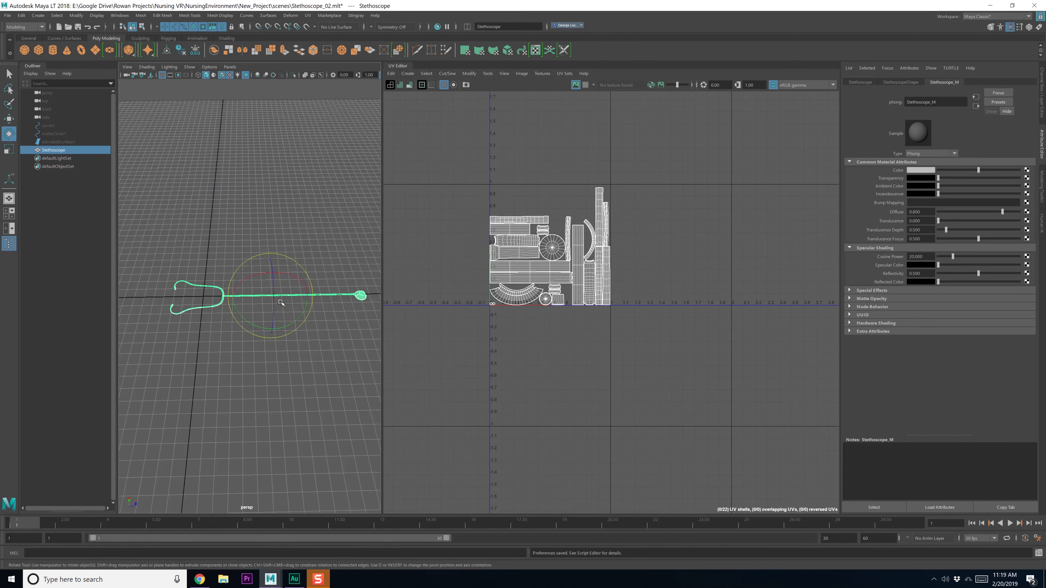
pyautogui.press('r')
pyautogui.keyDown('alt'); pyautogui.moveTo(244, 306); pyautogui.dragTo(257, 308, button='middle'); pyautogui.keyUp('alt')
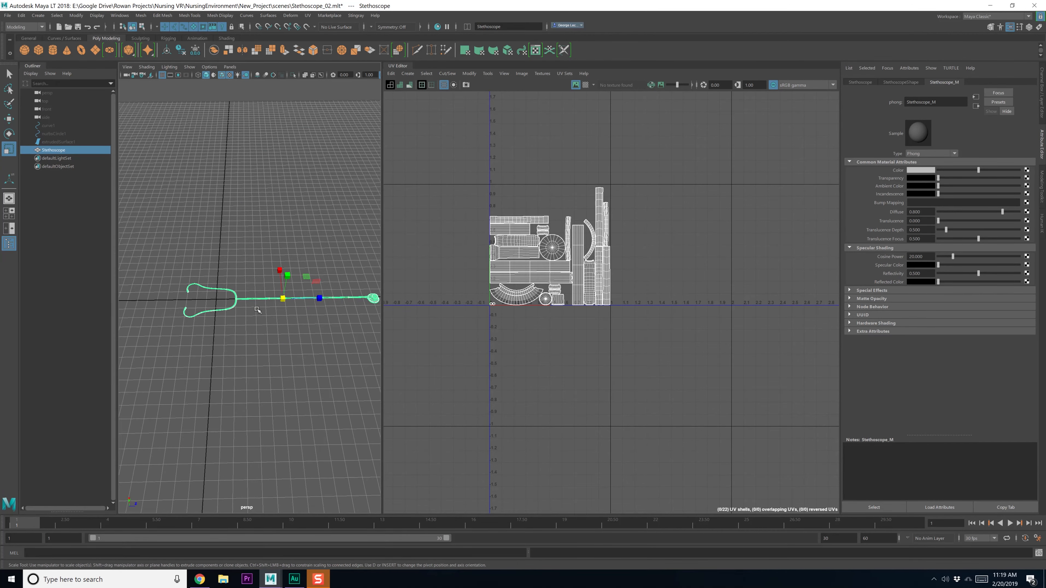
pyautogui.moveTo(282, 299); pyautogui.dragTo(197, 299)
# Move the stethoscope left along the X axis toward the grid origin
pyautogui.press('w')
pyautogui.moveTo(309, 297); pyautogui.dragTo(264, 309)
pyautogui.scroll(10, 201, 319)
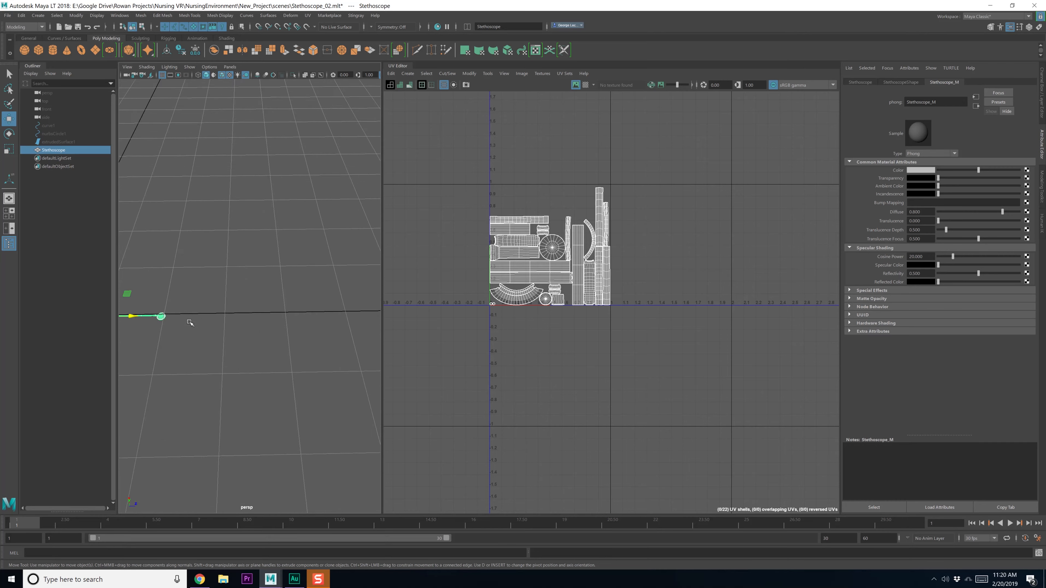
pyautogui.keyDown('alt'); pyautogui.moveTo(177, 360); pyautogui.dragTo(370, 362, button='middle'); pyautogui.keyUp('alt')
pyautogui.keyDown('alt'); pyautogui.moveTo(369, 363); pyautogui.dragTo(264, 346); pyautogui.keyUp('alt')
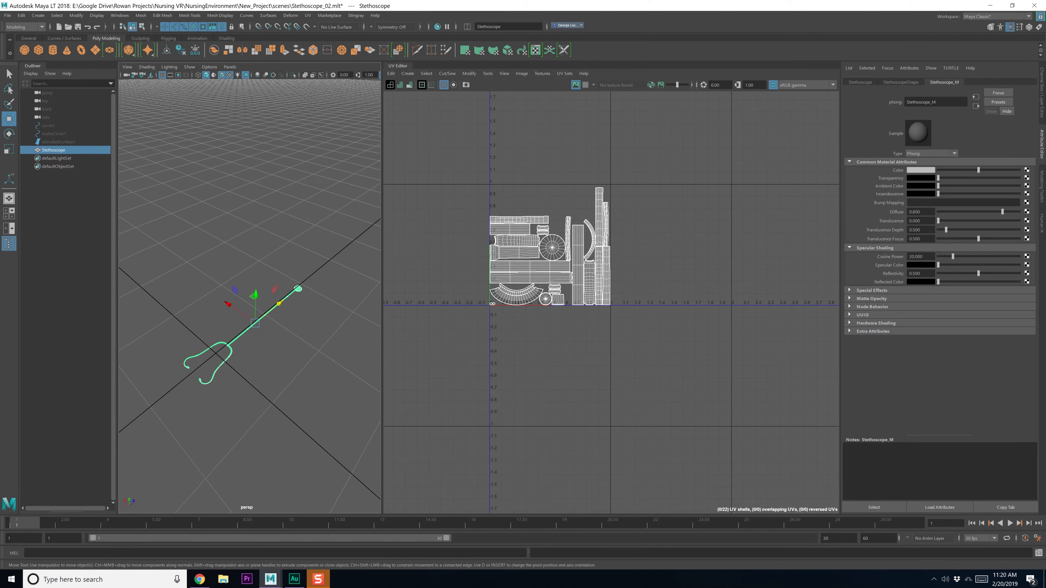
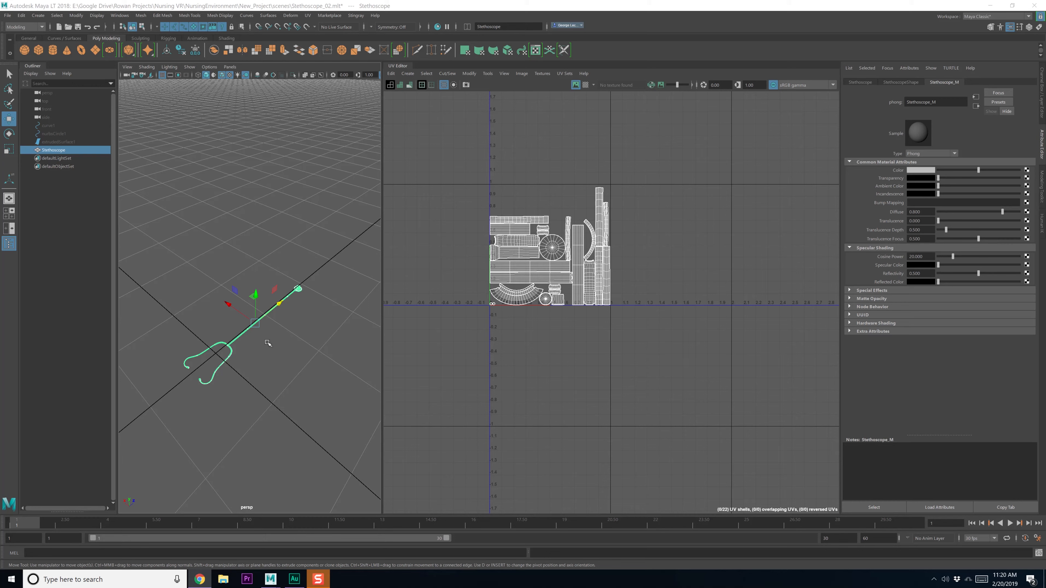
# Scale the stethoscope down uniformly with the Scale tool
pyautogui.keyDown('alt'); pyautogui.moveTo(252, 326); pyautogui.dragTo(308, 268, button='middle'); pyautogui.keyUp('alt')
pyautogui.keyDown('alt'); pyautogui.moveTo(309, 267); pyautogui.dragTo(280, 306); pyautogui.keyUp('alt')
pyautogui.keyDown('alt'); pyautogui.moveTo(281, 305); pyautogui.dragTo(274, 309, button='middle'); pyautogui.keyUp('alt')
pyautogui.press('r')
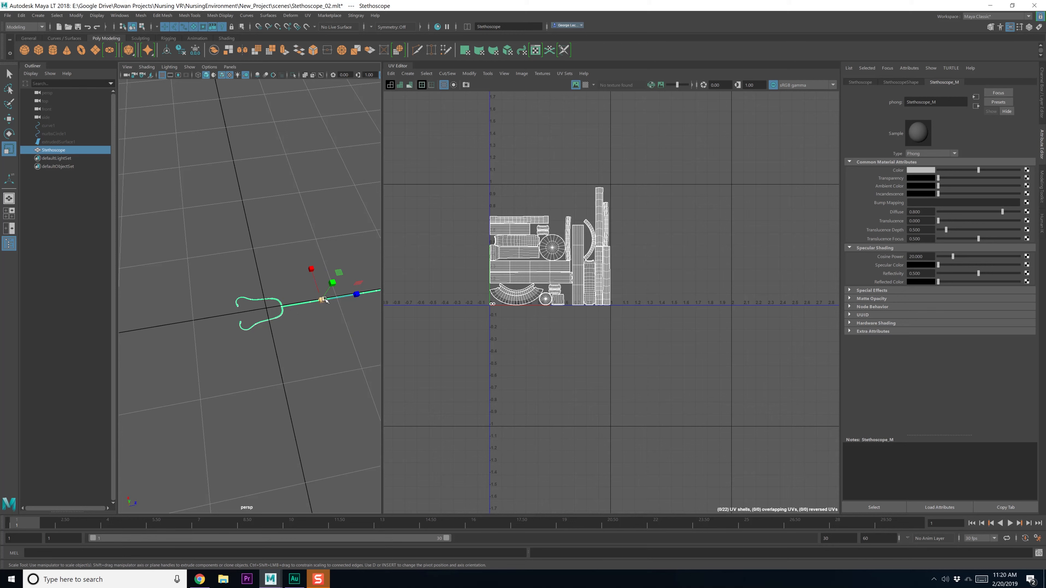
pyautogui.moveTo(324, 299)
pyautogui.mouseDown()
pyautogui.moveTo(315, 299)
pyautogui.moveTo(344, 297)
pyautogui.moveTo(292, 305)
pyautogui.moveTo(332, 300)
pyautogui.mouseUp()
pyautogui.press('w')
pyautogui.press('r')
pyautogui.press('w')
# Reselect the stethoscope and reframe the view from a more top-down angle
pyautogui.click(325, 312)
pyautogui.scroll(2, 313, 332)
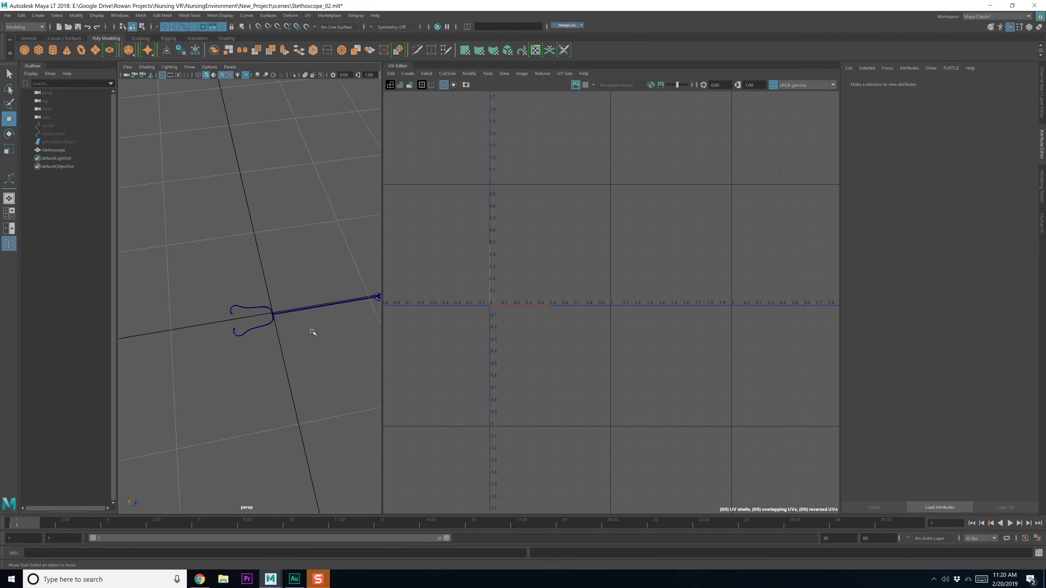
pyautogui.keyDown('alt'); pyautogui.moveTo(299, 321); pyautogui.dragTo(290, 320, button='middle'); pyautogui.keyUp('alt')
pyautogui.keyDown('alt'); pyautogui.moveTo(290, 319); pyautogui.dragTo(282, 315, button='right'); pyautogui.keyUp('alt')
pyautogui.keyDown('alt'); pyautogui.moveTo(299, 322); pyautogui.dragTo(301, 317); pyautogui.keyUp('alt')
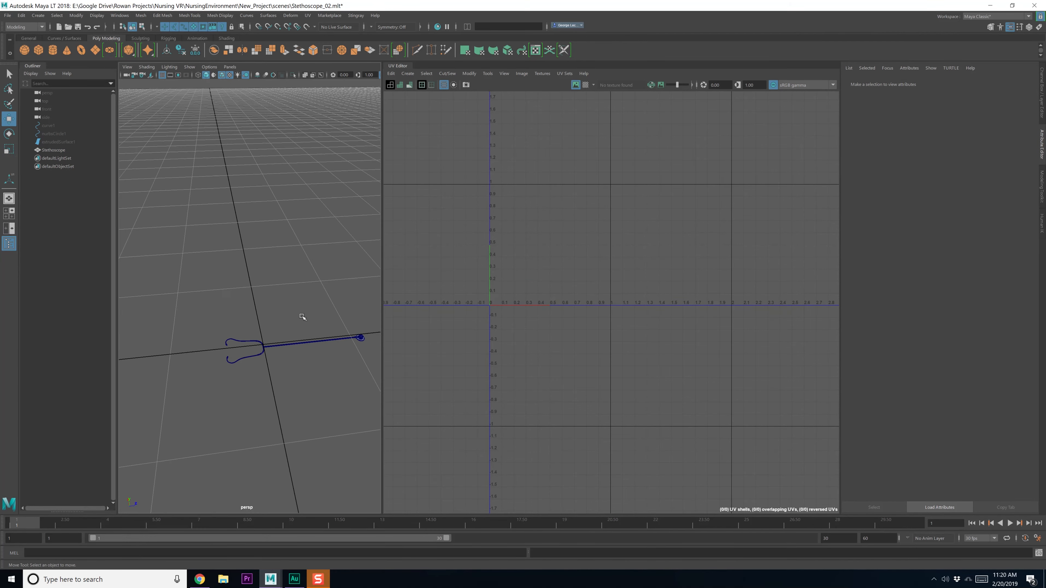
pyautogui.click(315, 342)
pyautogui.keyDown('alt'); pyautogui.moveTo(332, 374); pyautogui.dragTo(336, 413); pyautogui.keyUp('alt')
pyautogui.scroll(4, 326, 405)
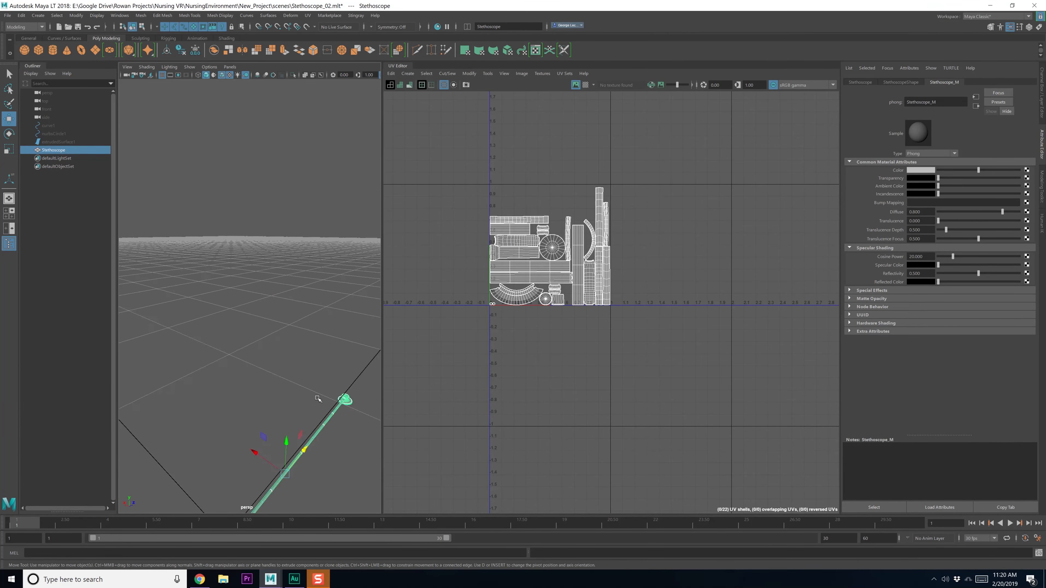
pyautogui.keyDown('alt'); pyautogui.moveTo(318, 397); pyautogui.dragTo(330, 296, button='middle'); pyautogui.keyUp('alt')
pyautogui.keyDown('alt'); pyautogui.moveTo(330, 297); pyautogui.dragTo(316, 319); pyautogui.keyUp('alt')
# Slide the stethoscope along Z to the origin and save the scene as Stethoscope_02.mlt
pyautogui.moveTo(333, 276); pyautogui.dragTo(294, 323)
pyautogui.press('q')
pyautogui.hotkey('ctrl', 's')
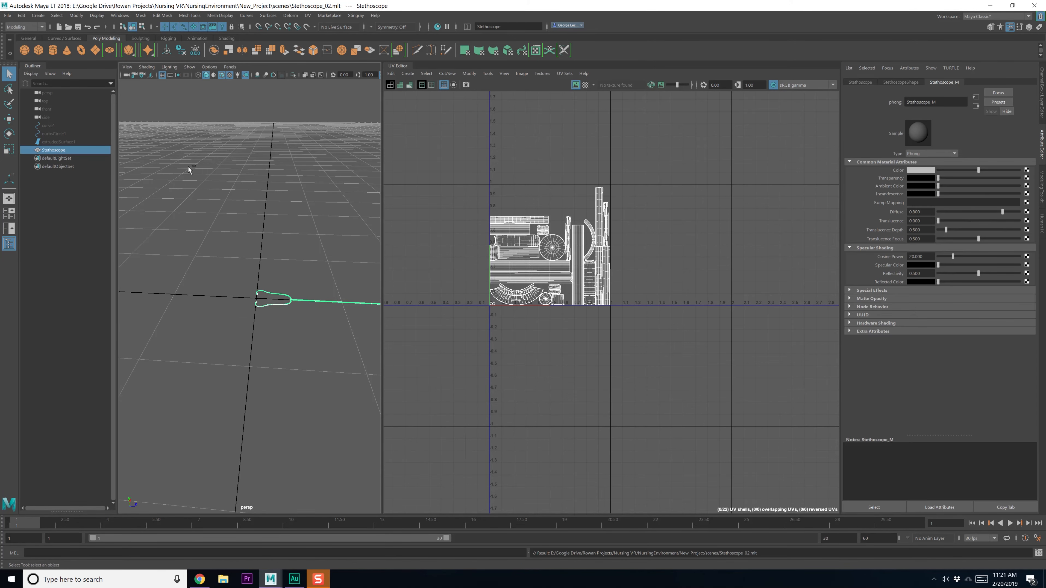
# Freeze the stethoscope's transformations to translate 0, rotate 0, scale 1, then reselect it and show the Channel Box
pyautogui.click(76, 15)
pyautogui.click(155, 53)
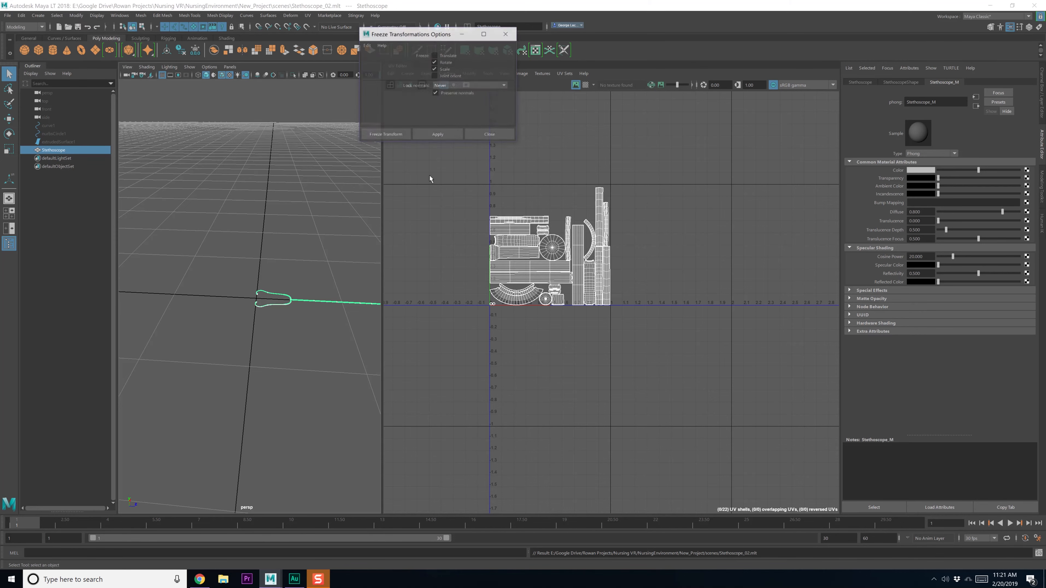
pyautogui.click(451, 138)
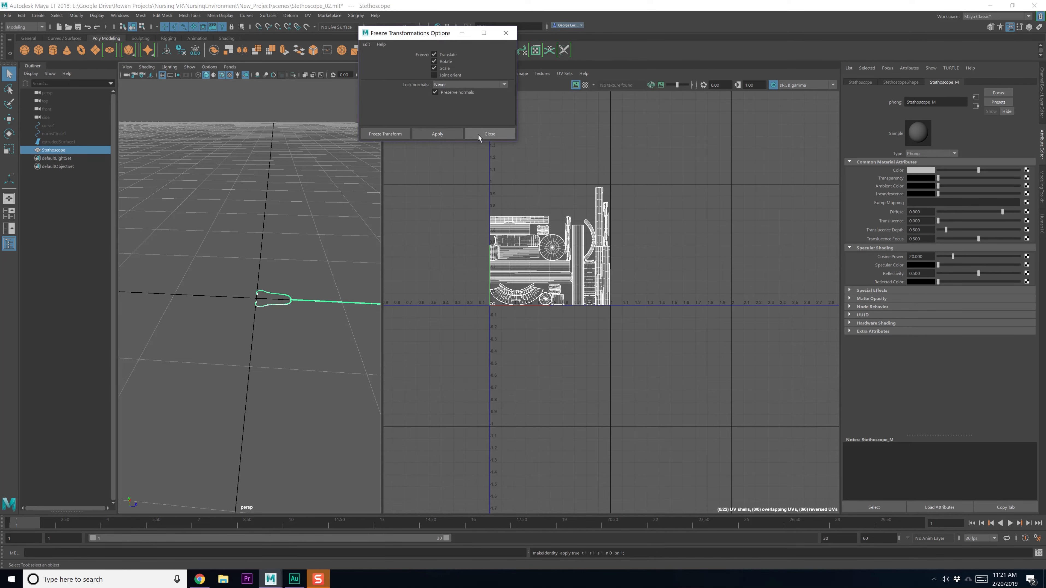
pyautogui.click(478, 132)
pyautogui.moveTo(273, 258); pyautogui.dragTo(350, 370)
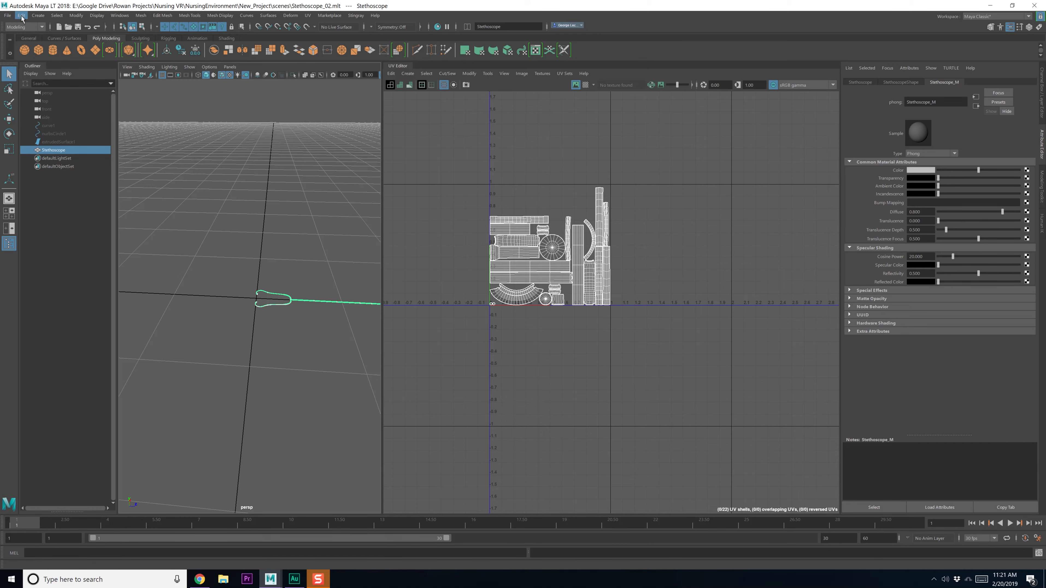
pyautogui.click(1029, 28)
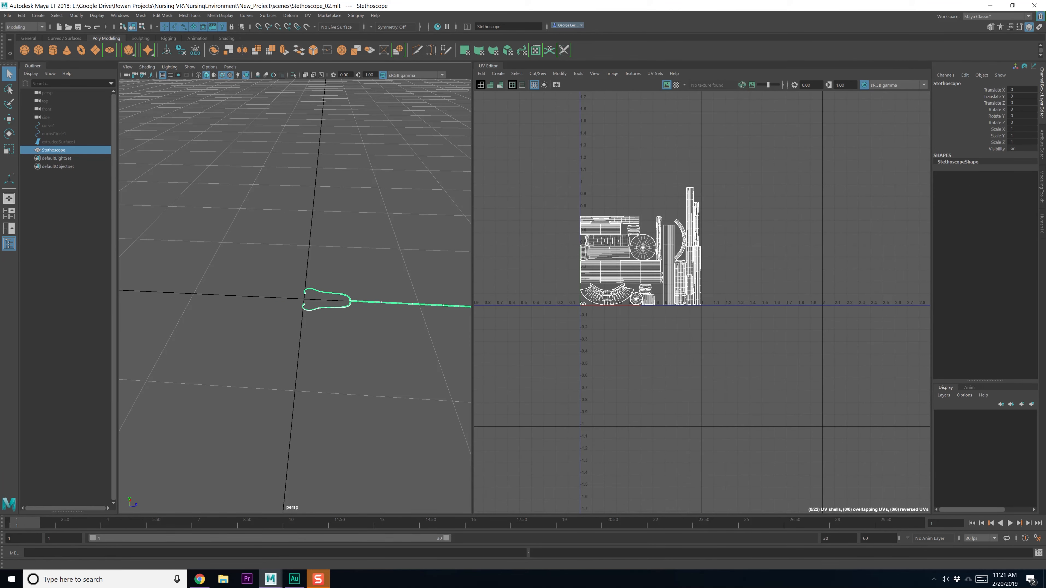
# Export Selection to the NursingEnvironment/SP/FBX folder and begin typing the file name 'Ste'
pyautogui.click(8, 17)
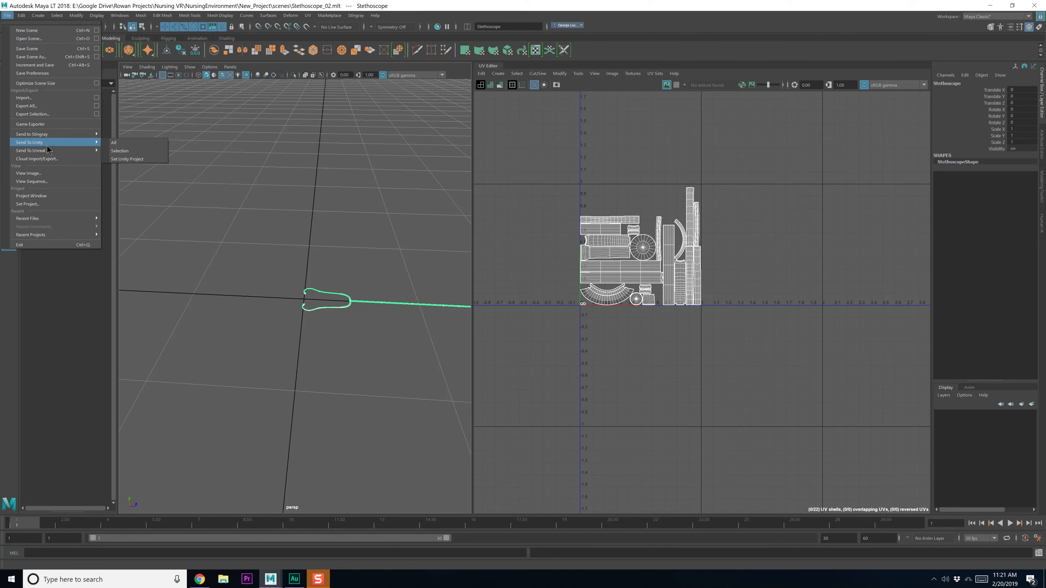
pyautogui.click(60, 114)
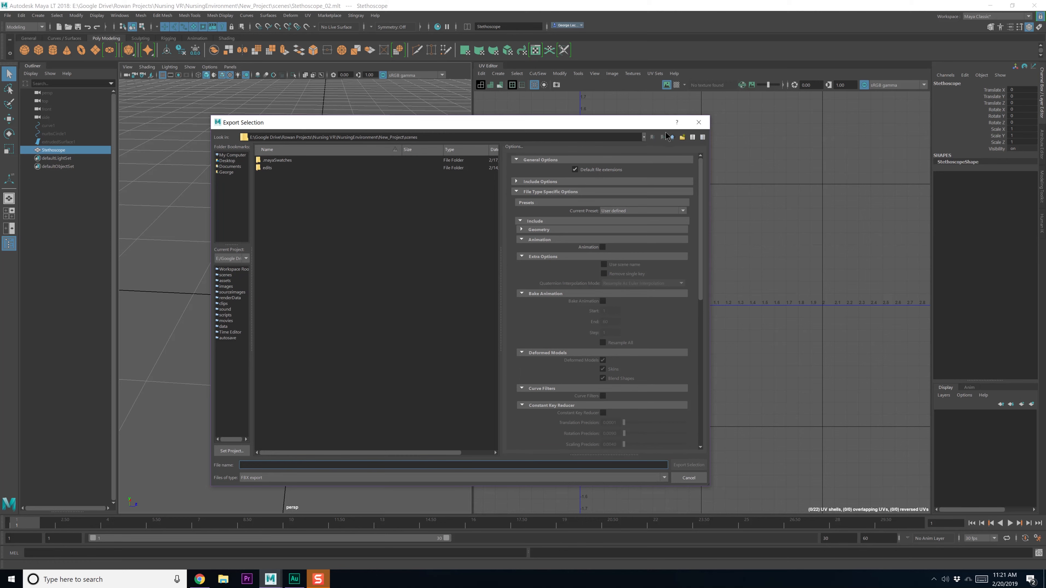
pyautogui.click(671, 137)
pyautogui.click(671, 136)
pyautogui.doubleClick(281, 168)
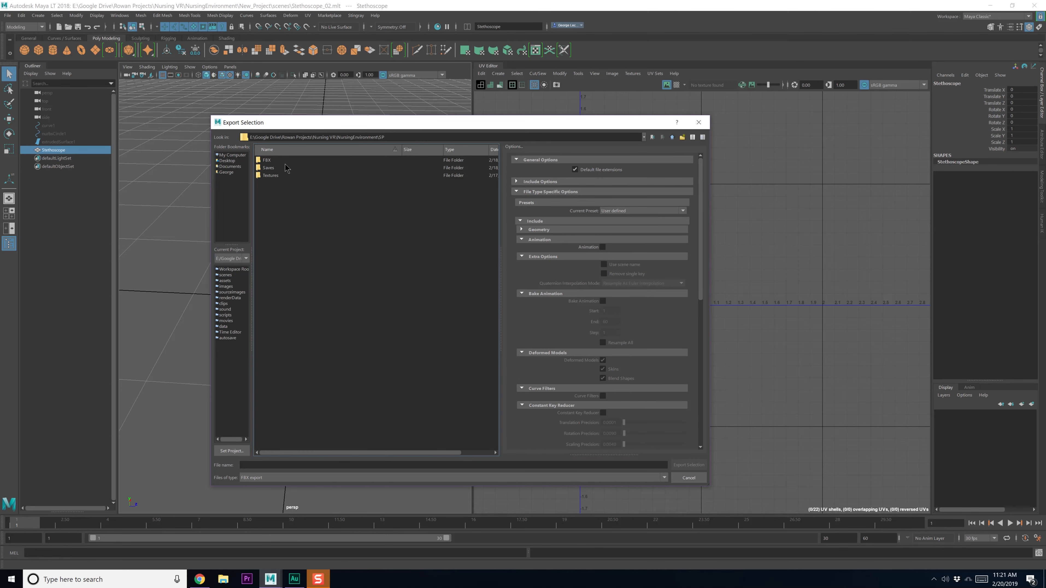
pyautogui.doubleClick(283, 161)
pyautogui.click(293, 464)
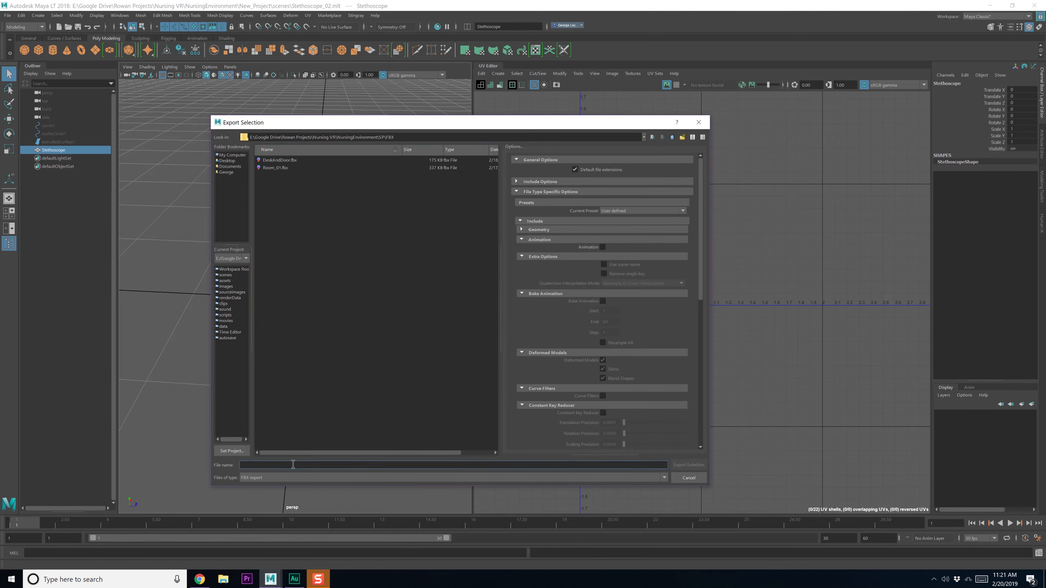
pyautogui.write('Stehe')
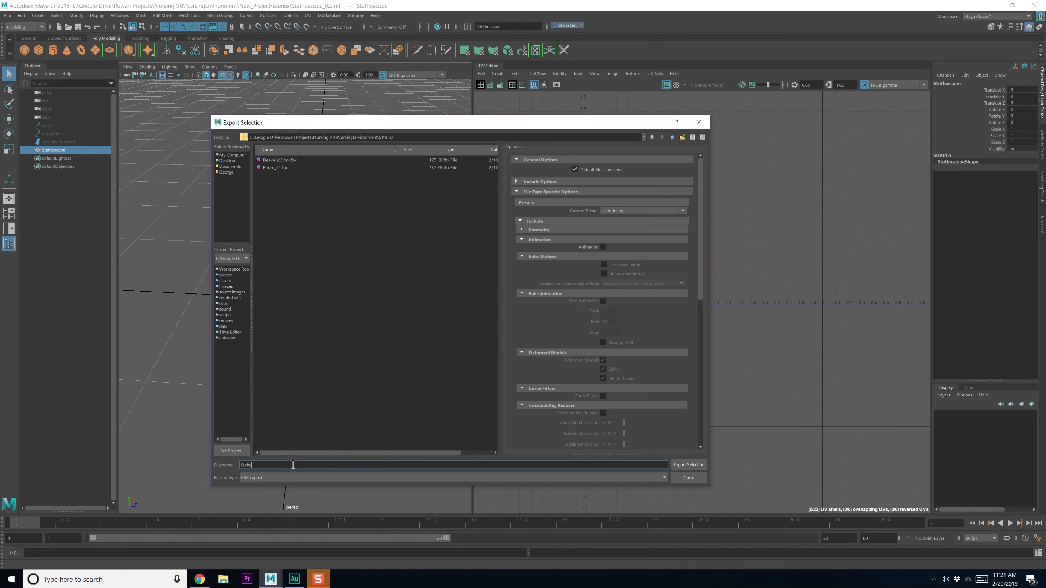